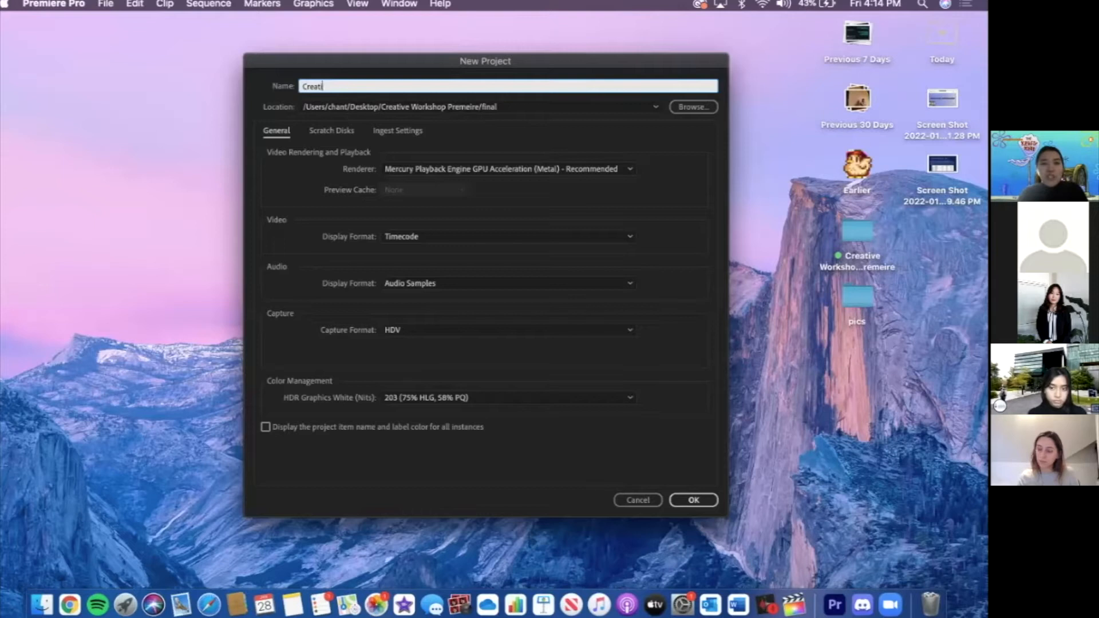
Name the new project "Merch ad"
key(BackSpace)
key(BackSpace)
key(BackSpace)
key(BackSpace)
key(BackSpace)
key(BackSpace)
text(Merch)
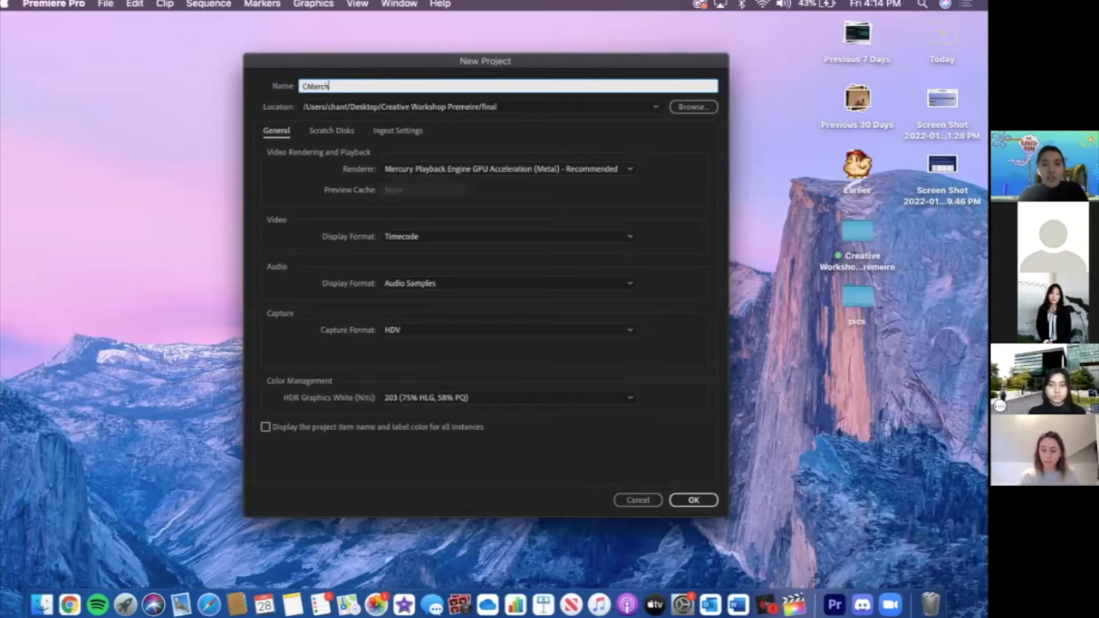
text(Merch ad)
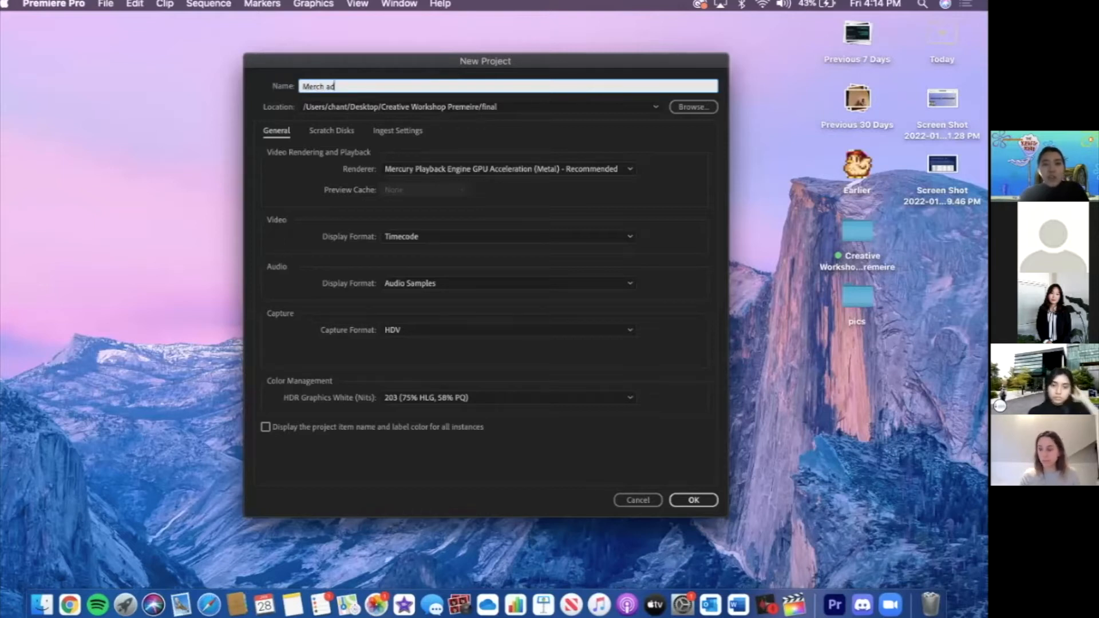
Browse for the new project's save location and choose the "final" folder
click(685, 108)
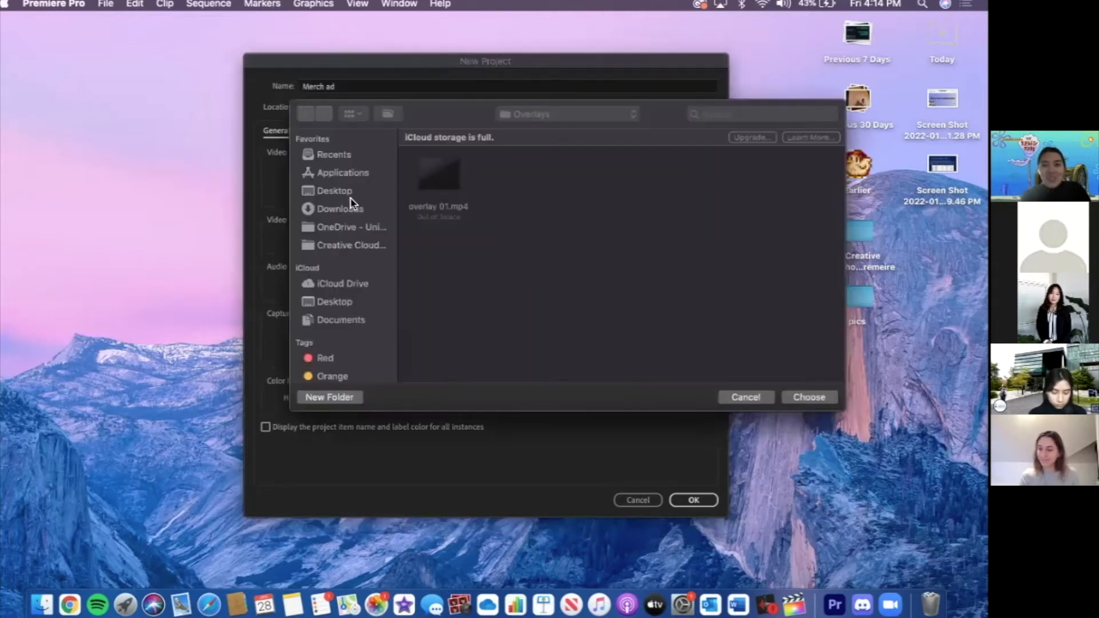
click(355, 209)
click(355, 192)
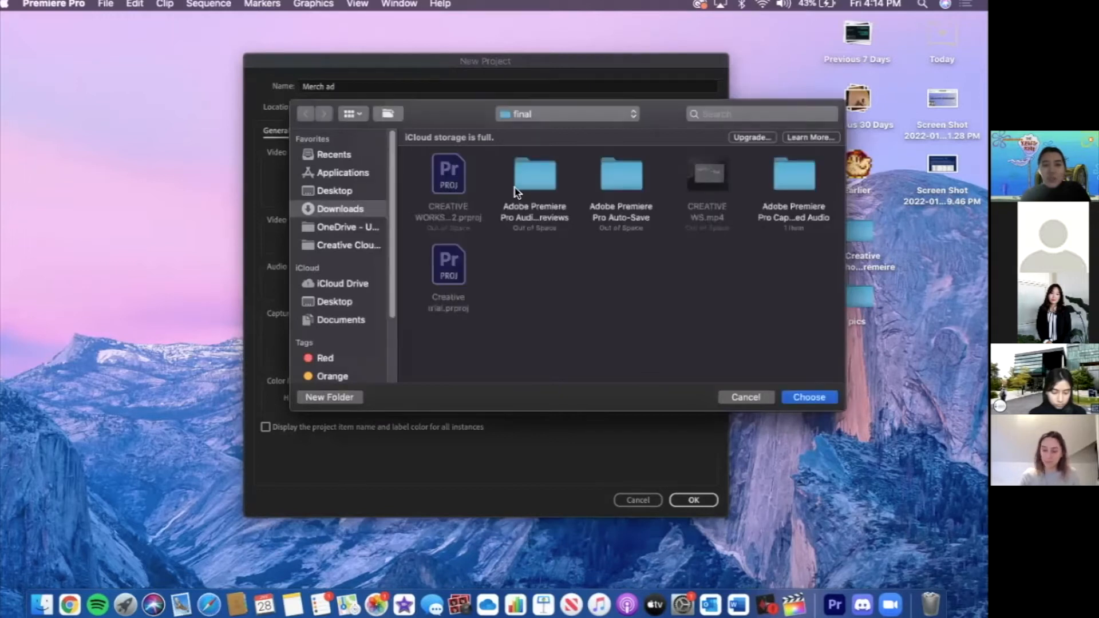
click(788, 402)
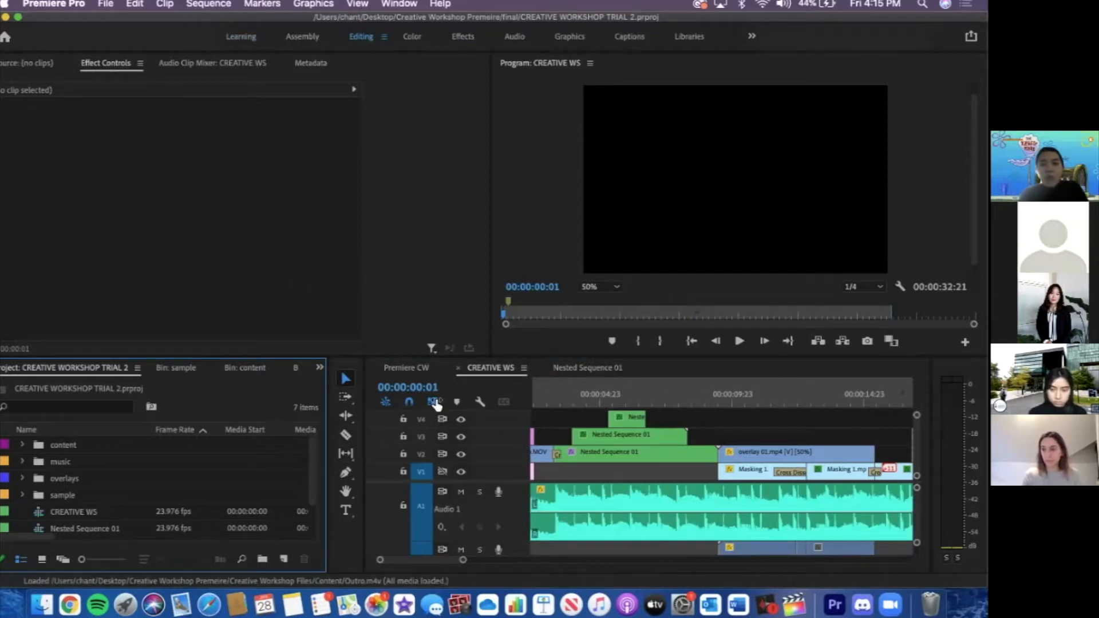
Show the start of the CREATIVE WS timeline and display the sequence's audio clip mixer
scroll(559, 410, left, 2)
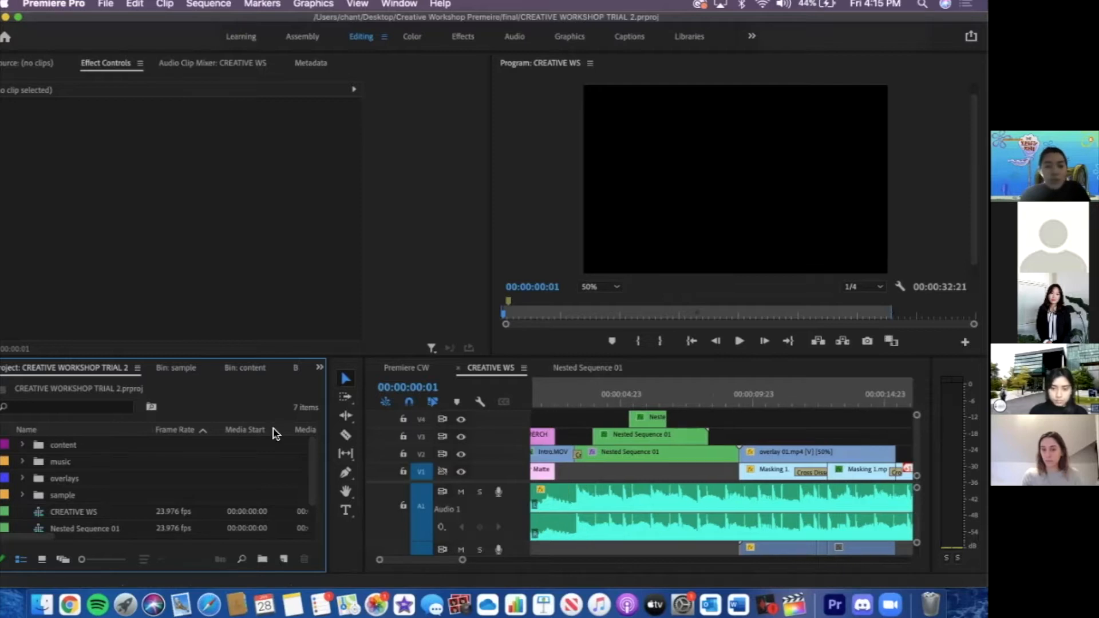
scroll(721, 458, left, 3)
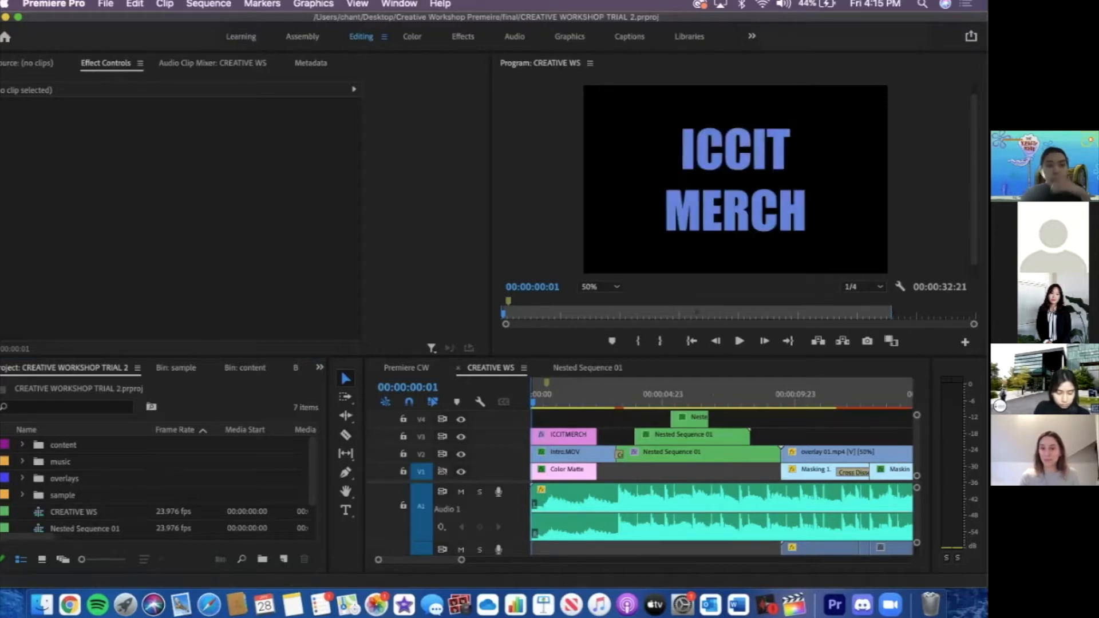
click(389, 353)
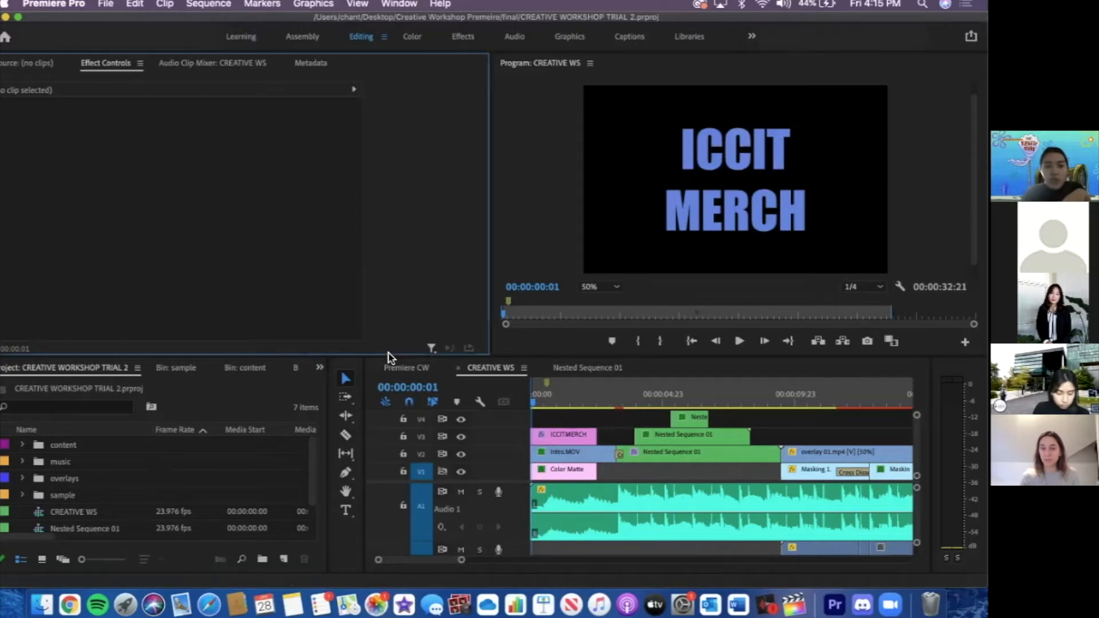
click(176, 64)
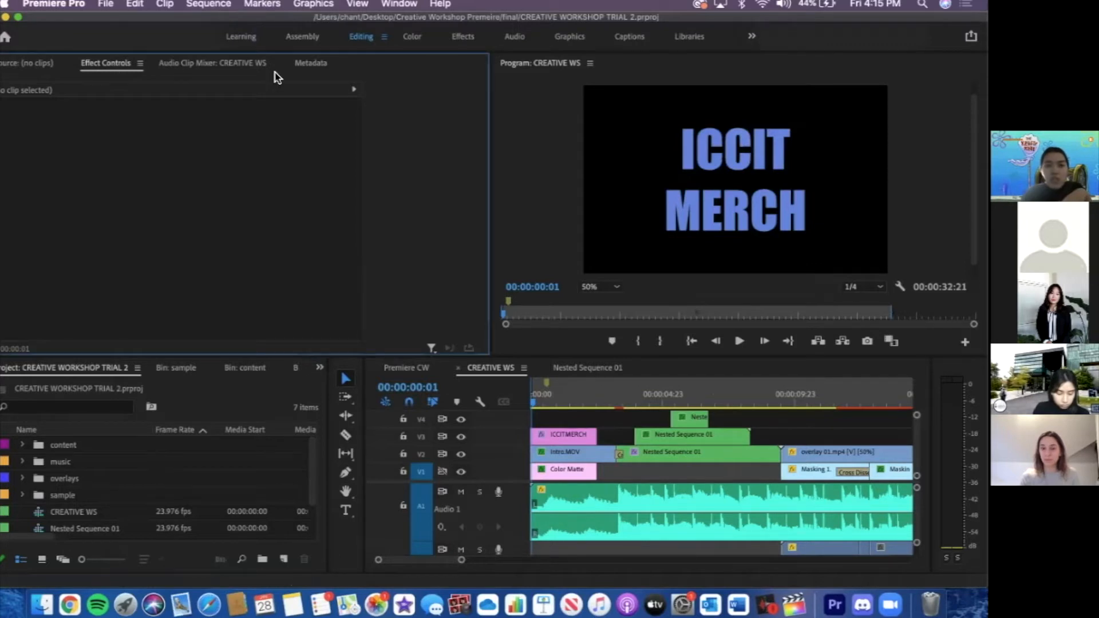
Select the Nested Sequence 01 clip on track V2 and view its metadata
click(588, 436)
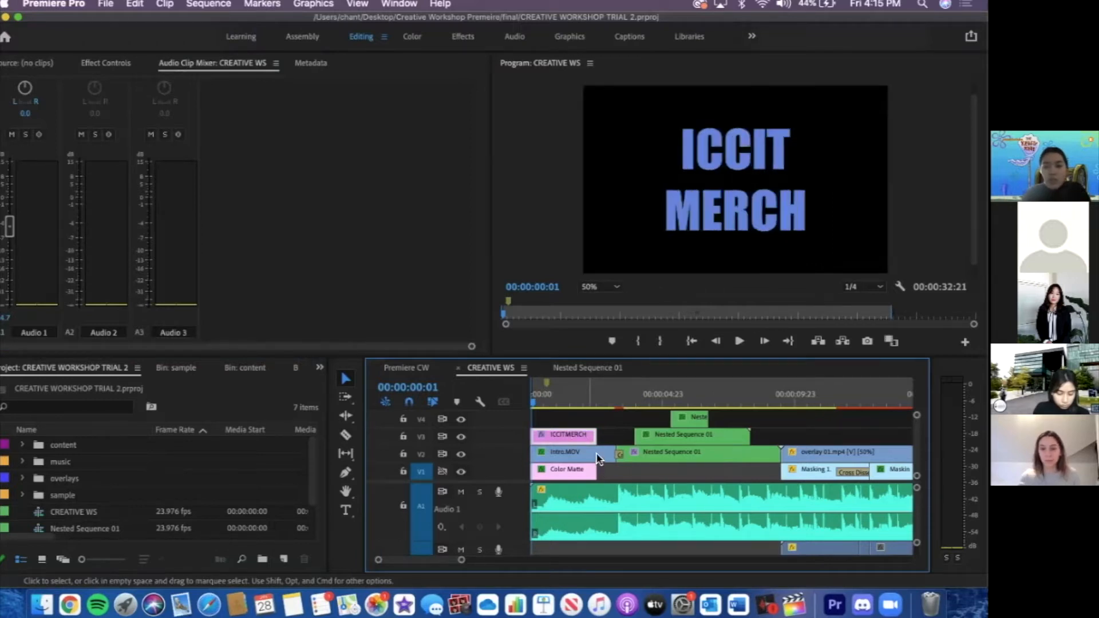
click(597, 458)
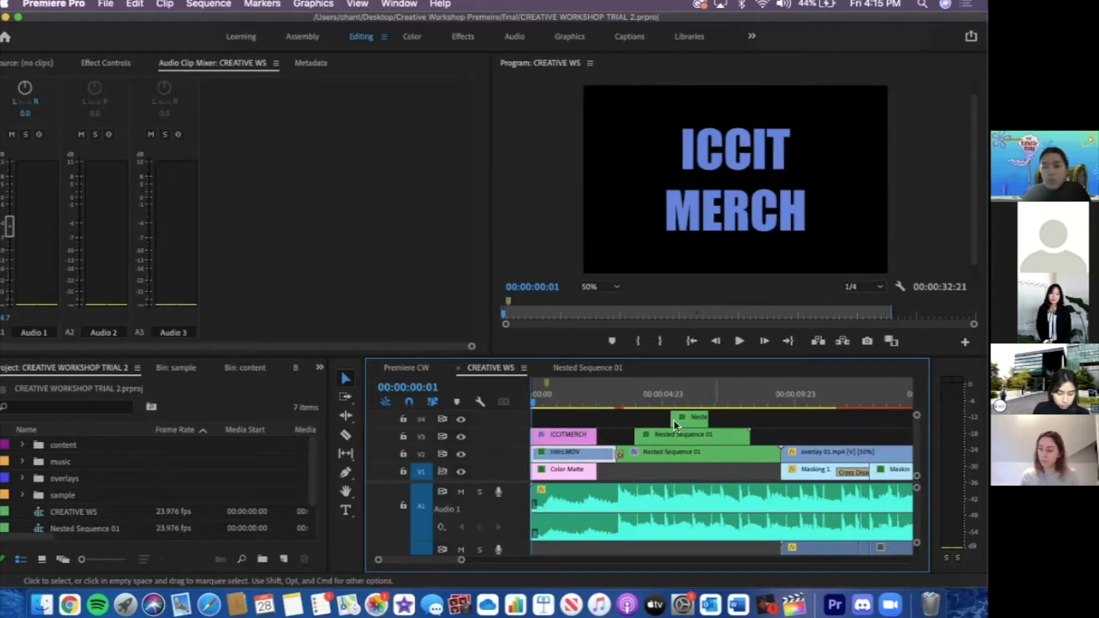
click(673, 453)
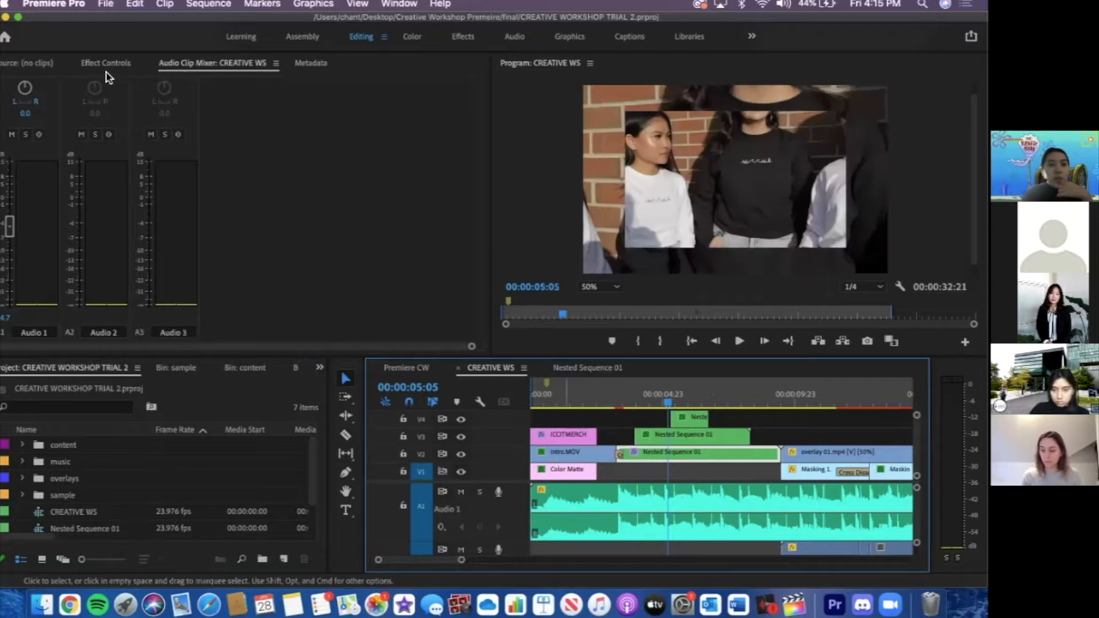
click(310, 63)
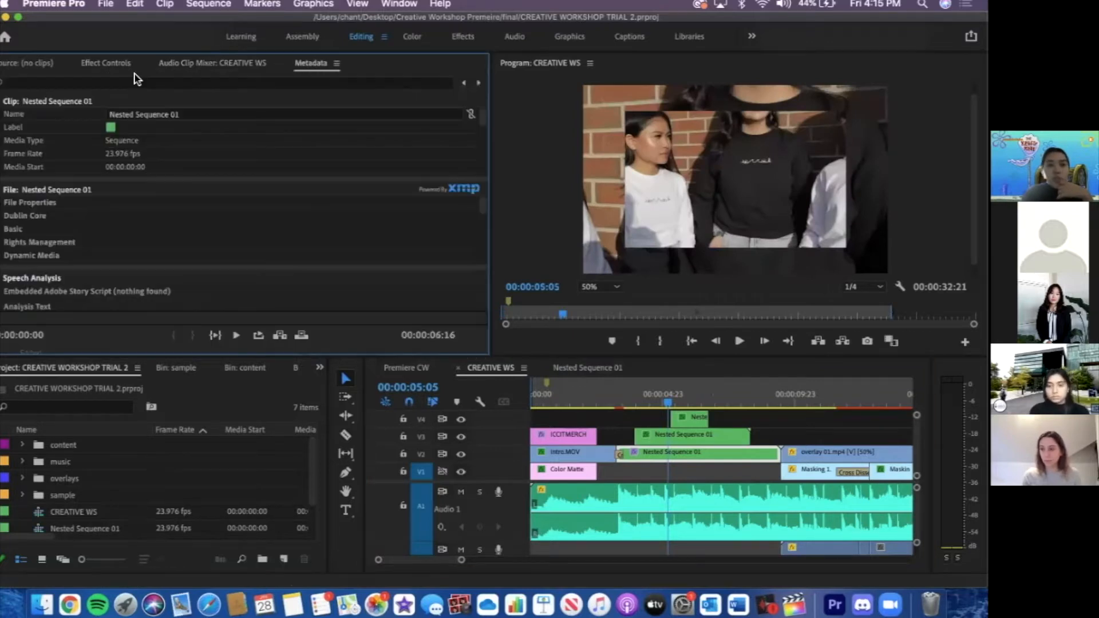
Review the effect controls of the selected nested clip, including its Motion, Opacity and Warp Stabilizer settings
click(106, 63)
scroll(194, 269, down, 5)
scroll(195, 269, up, 5)
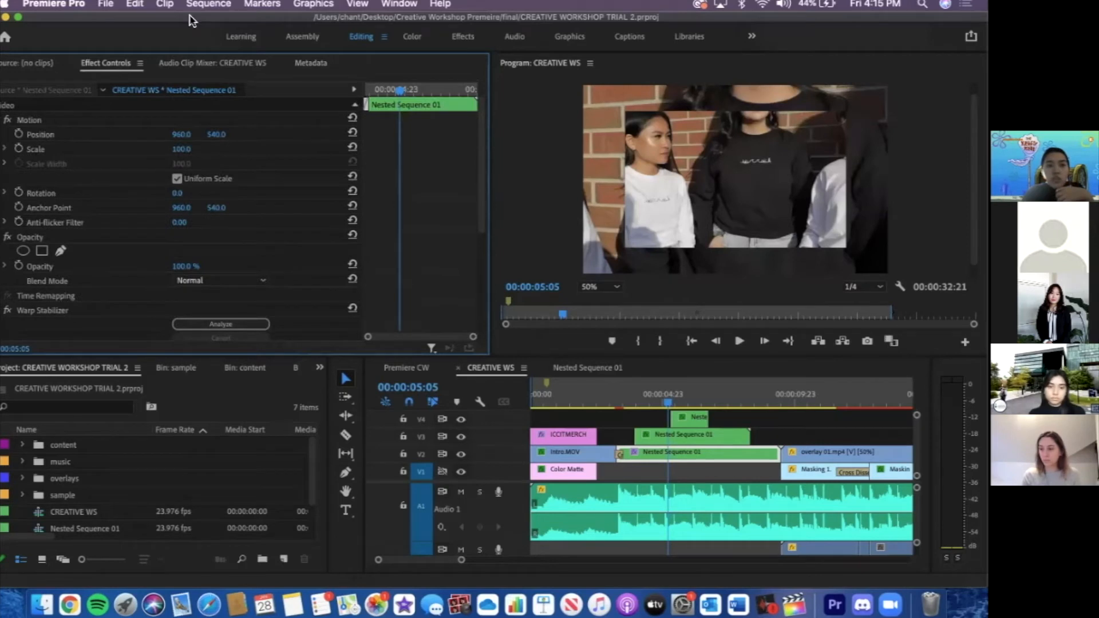
scroll(195, 92, down, 3)
click(200, 64)
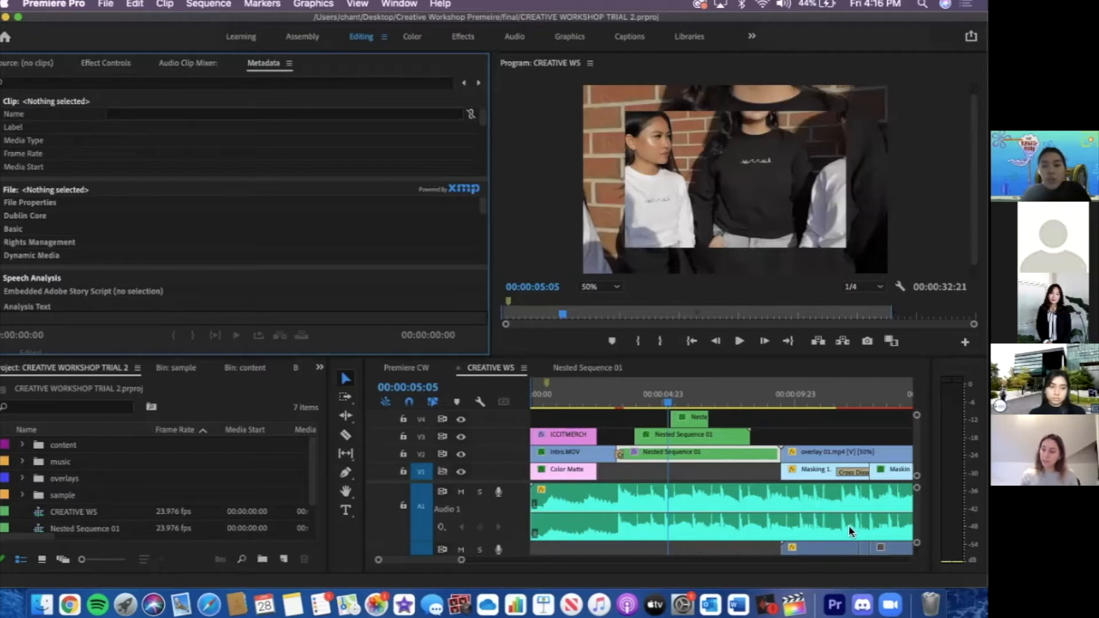
Move the playhead to 00:00:00:04 in the CREATIVE WS sequence
click(546, 408)
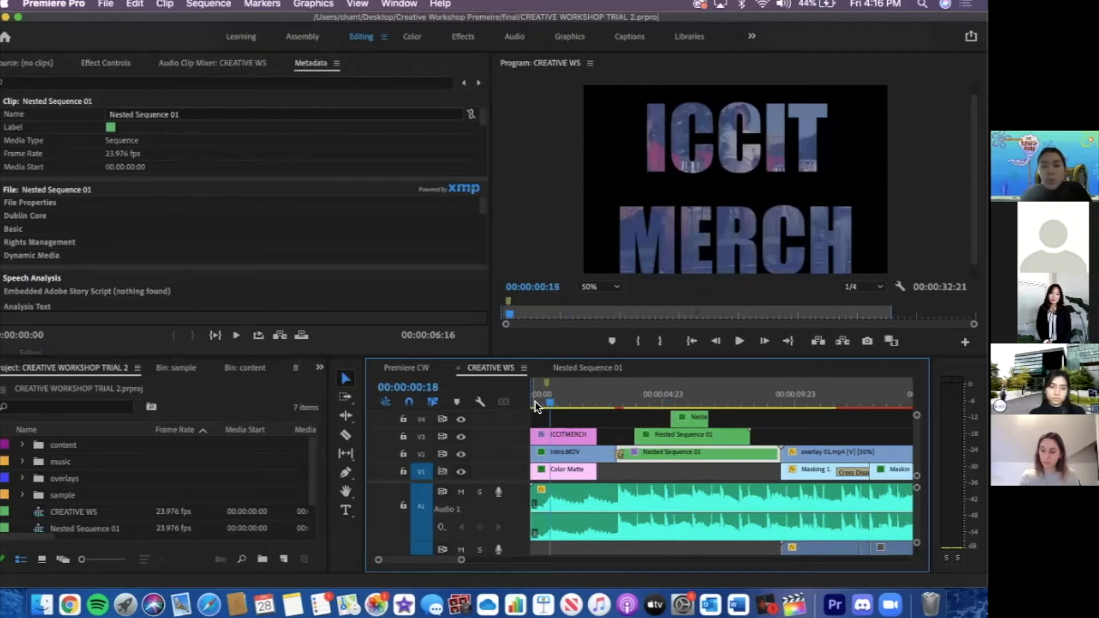
click(538, 407)
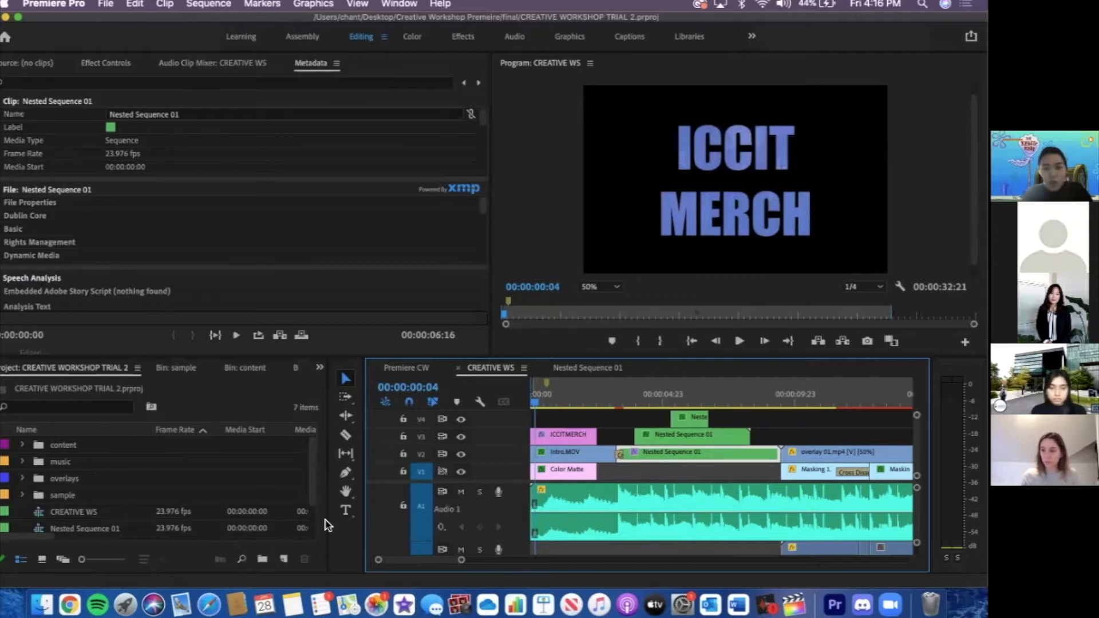
click(258, 560)
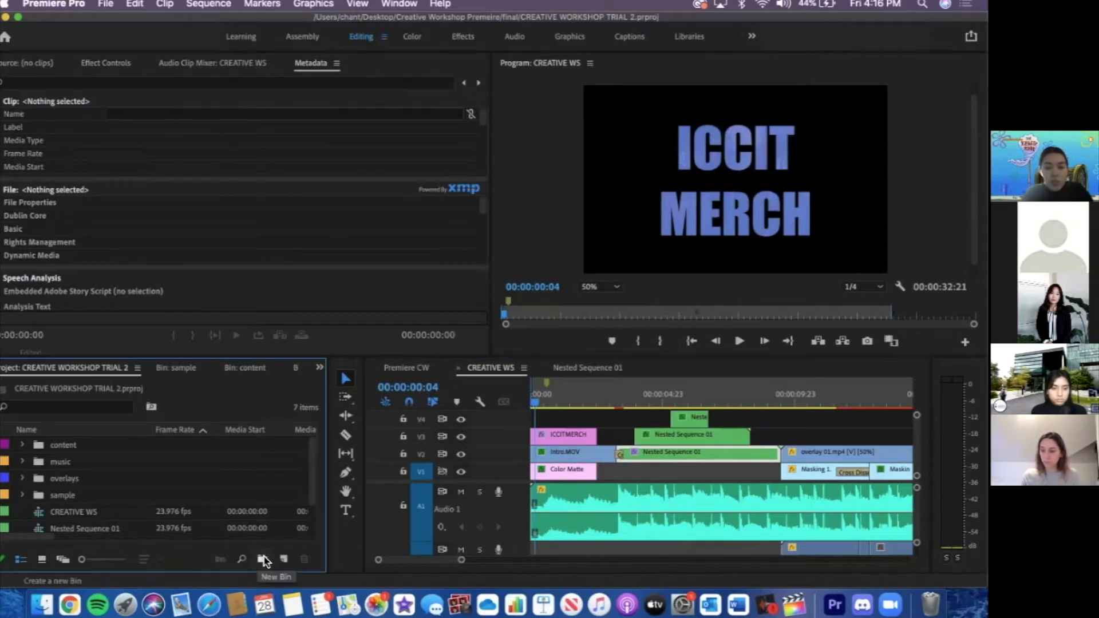
Select the sample bin and compare the project items in icon view and list view, ending in list view
click(90, 496)
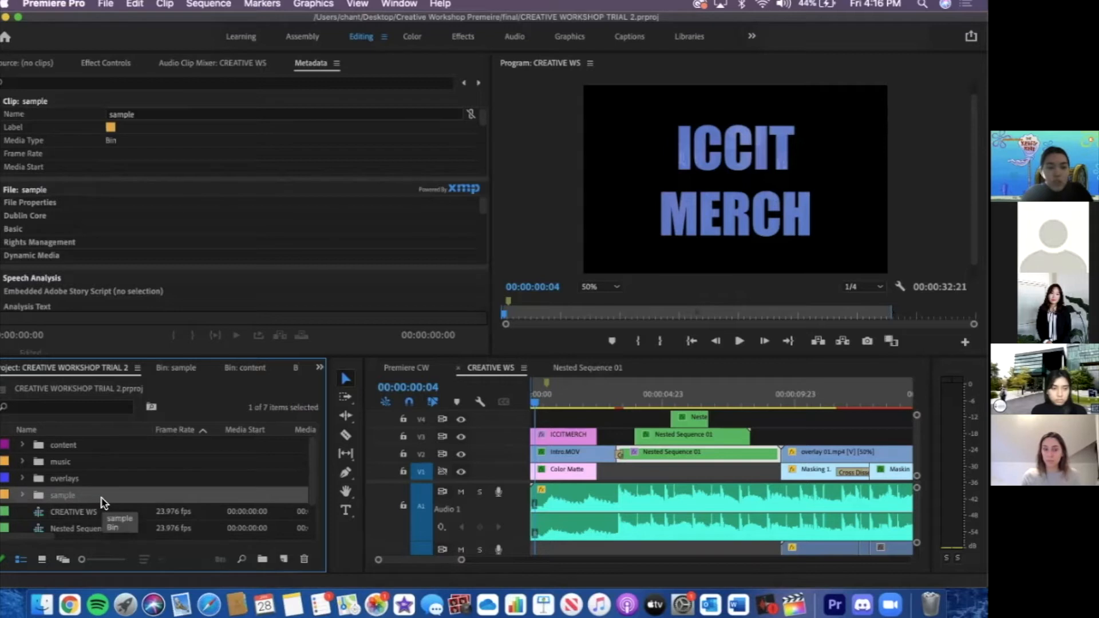
click(105, 498)
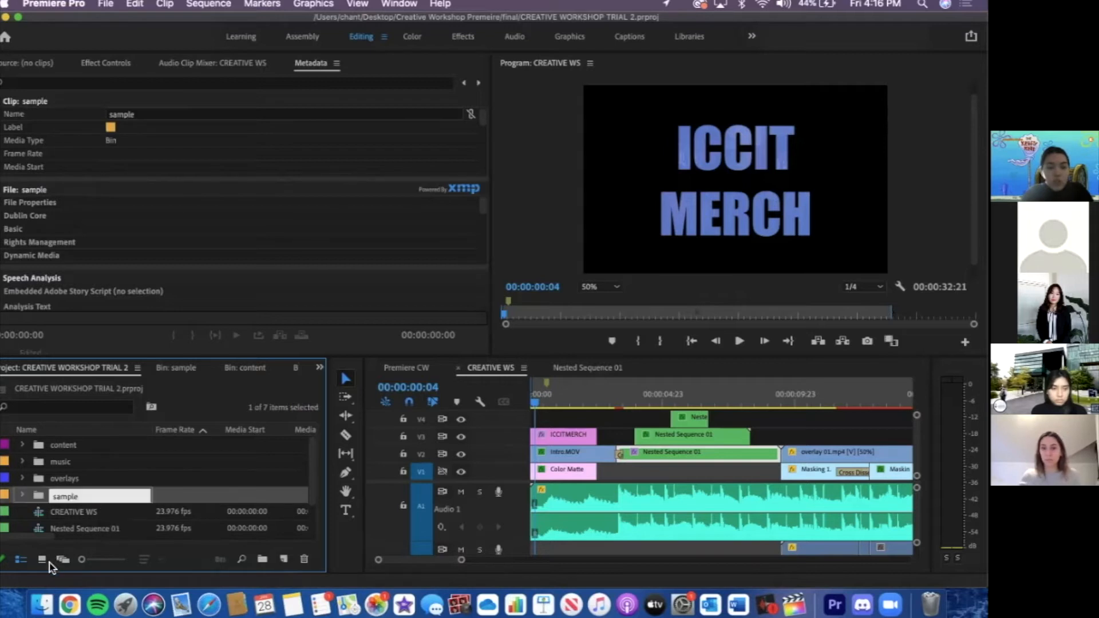
click(42, 559)
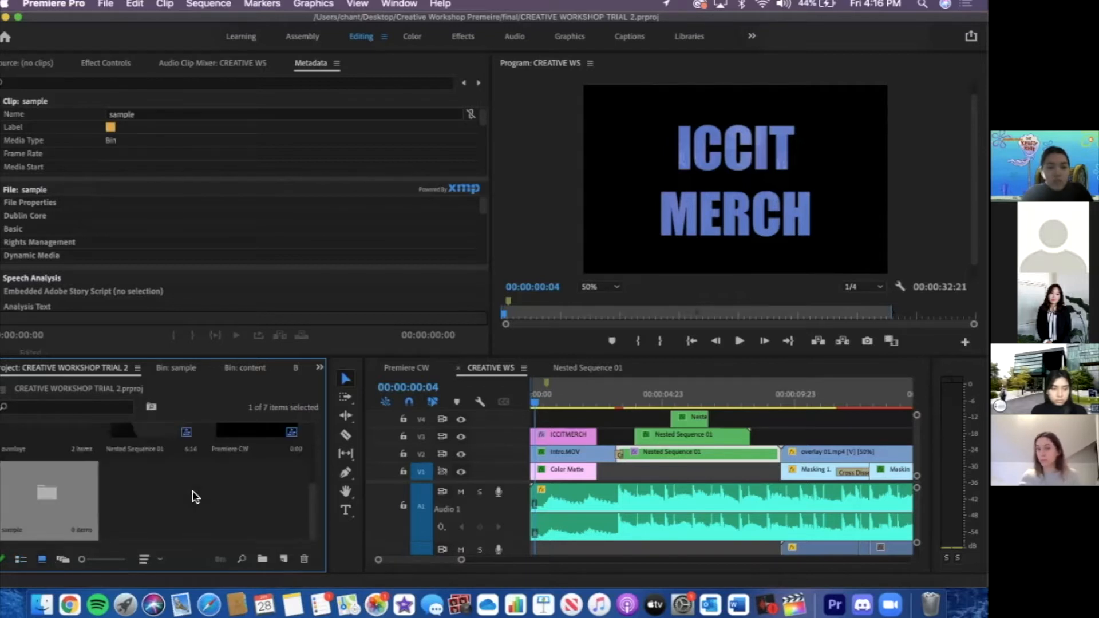
click(65, 561)
click(40, 561)
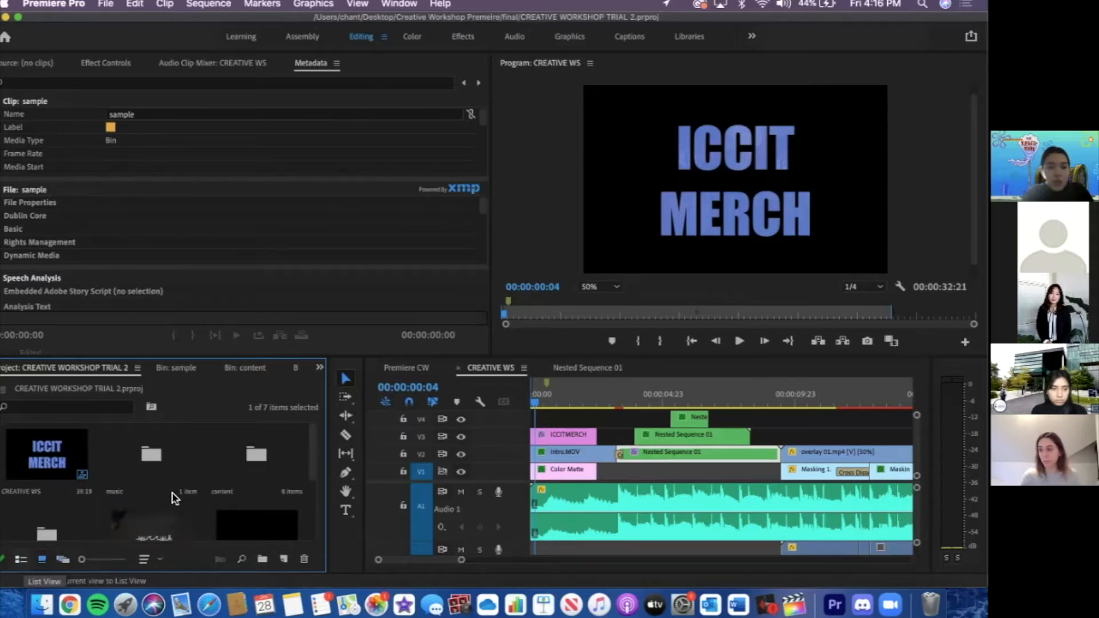
scroll(175, 497, down, 2)
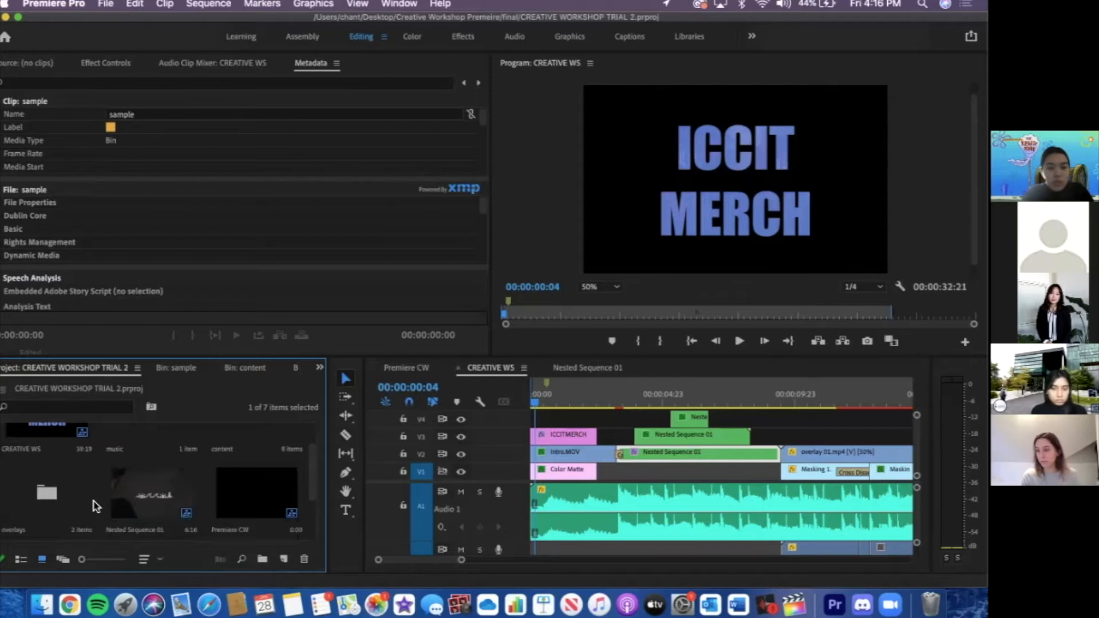
click(21, 559)
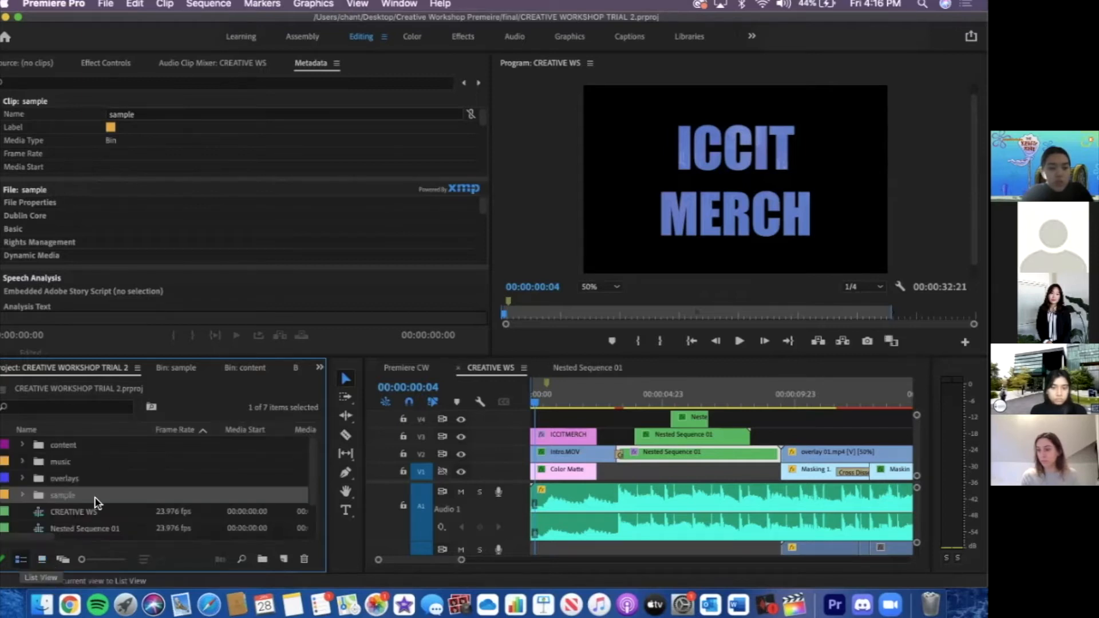
Open the sample bin and create a bin named "content" inside it
double_click(96, 501)
click(262, 559)
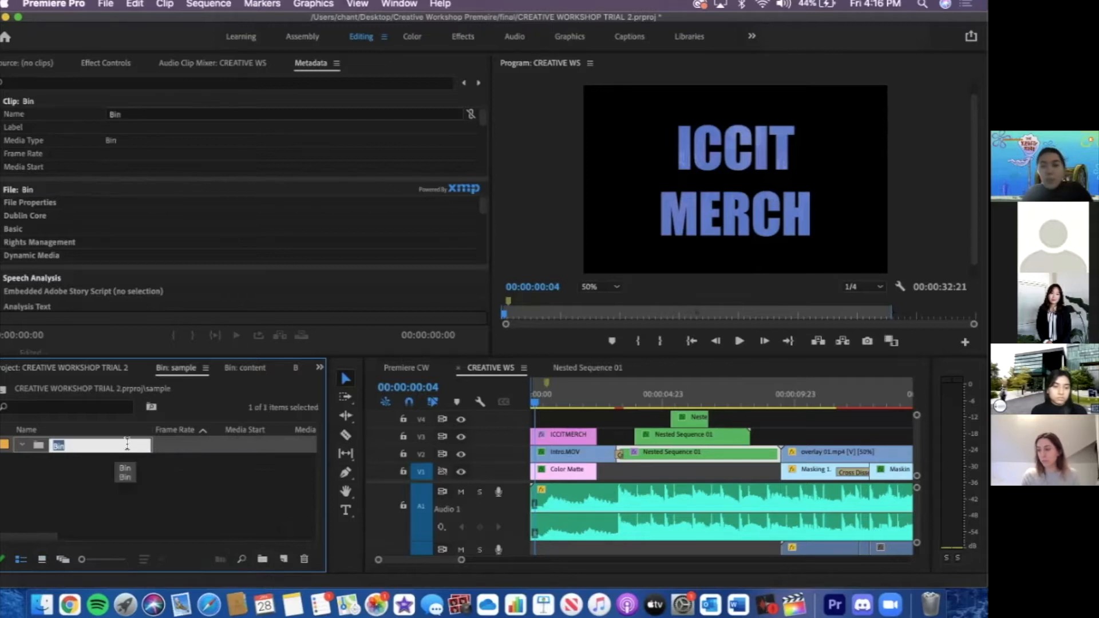
text(content)
key(Tab)
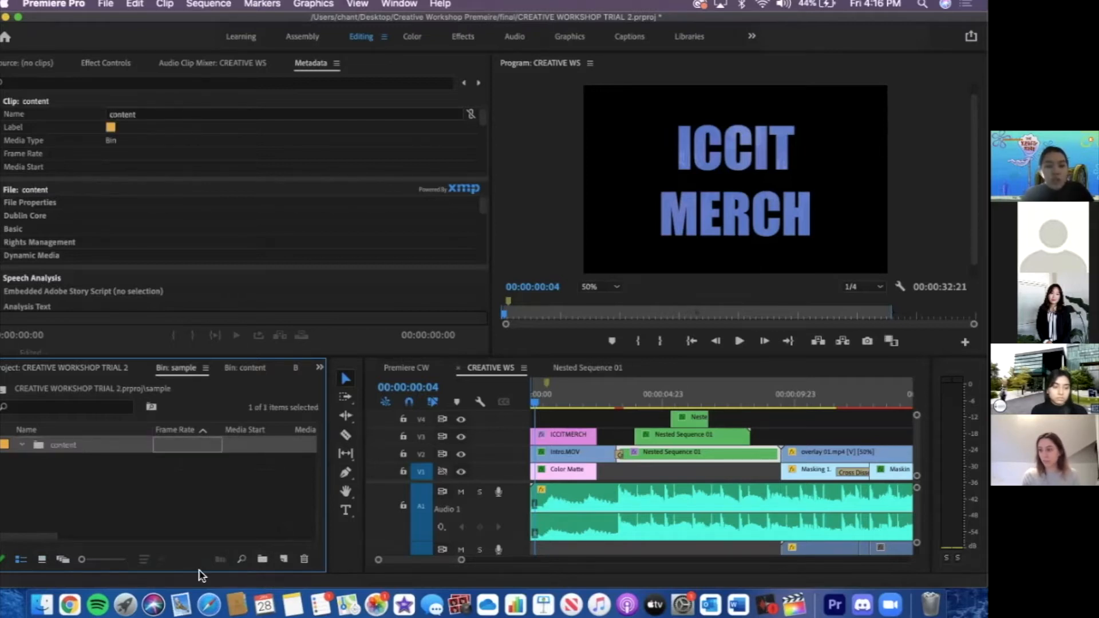
Add an unnamed bin inside the content bin and collapse content
click(269, 561)
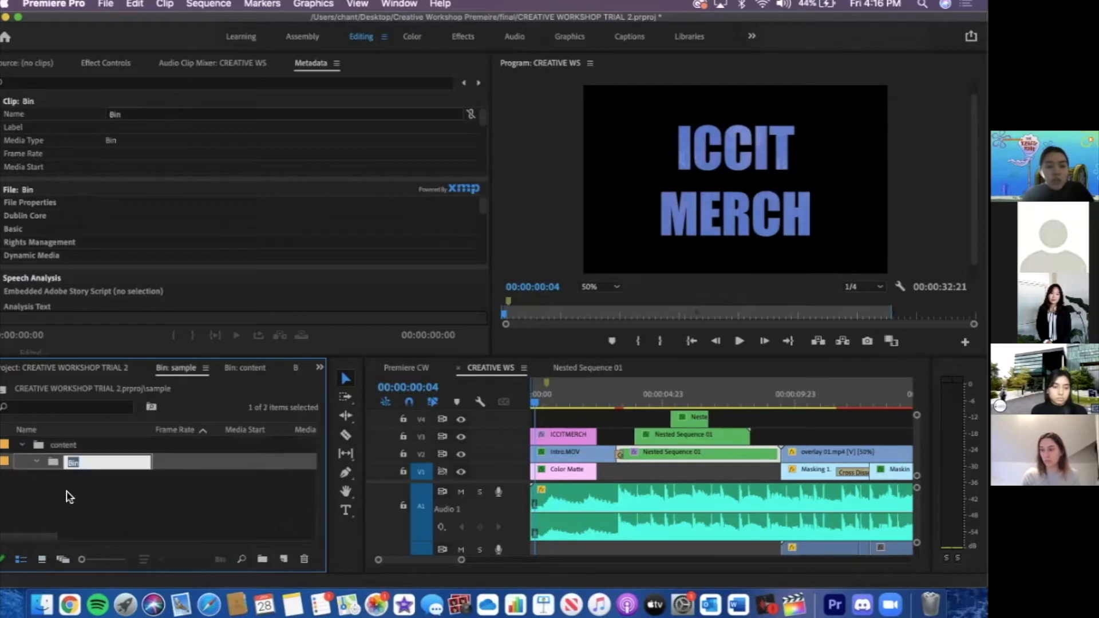
drag(42, 462, 45, 436)
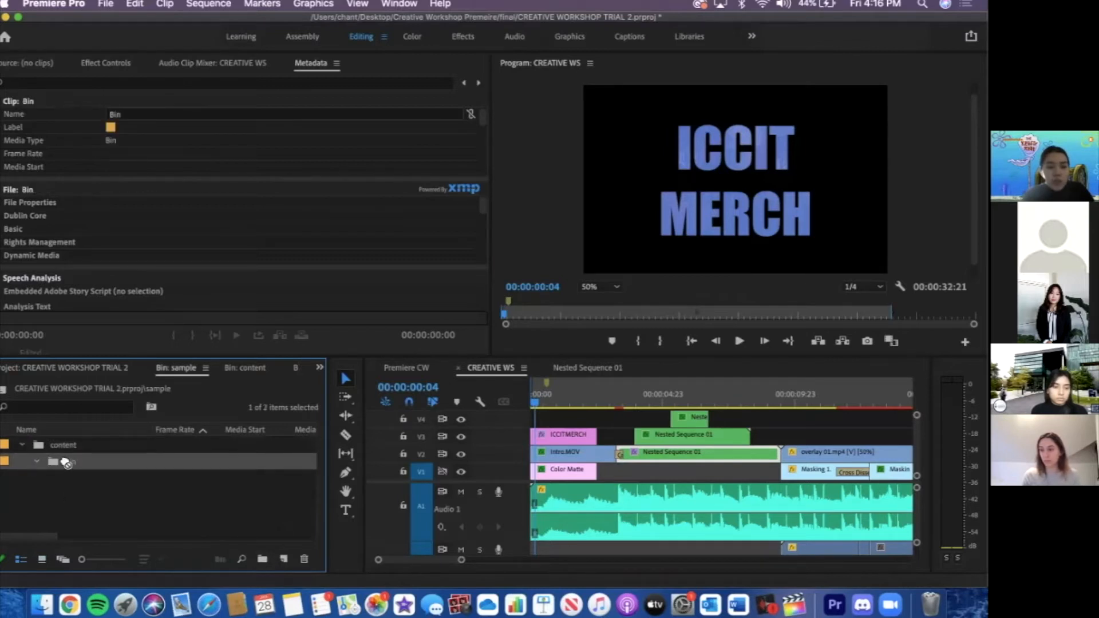
click(93, 484)
click(21, 444)
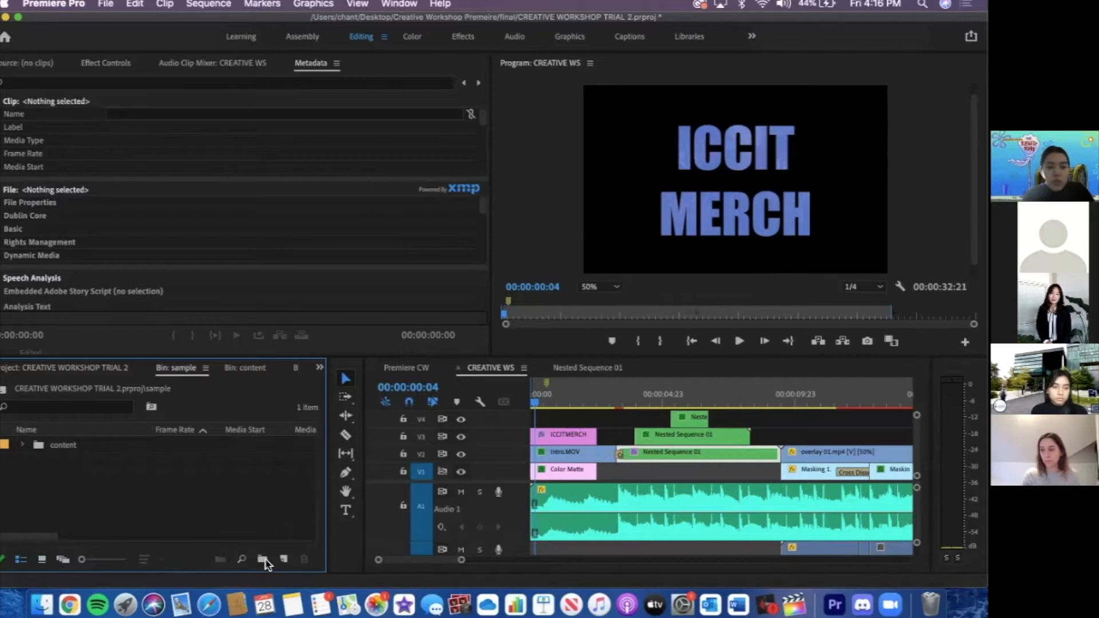
Create a bin named "music" in the sample bin, alongside content
key(super+slash)
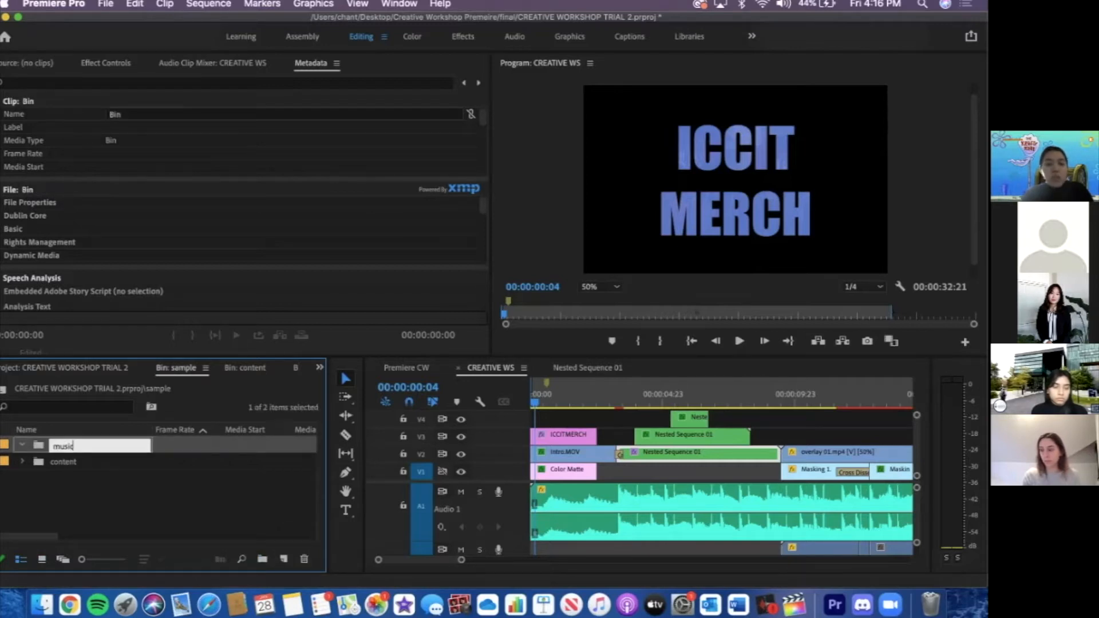
text(music)
key(Tab)
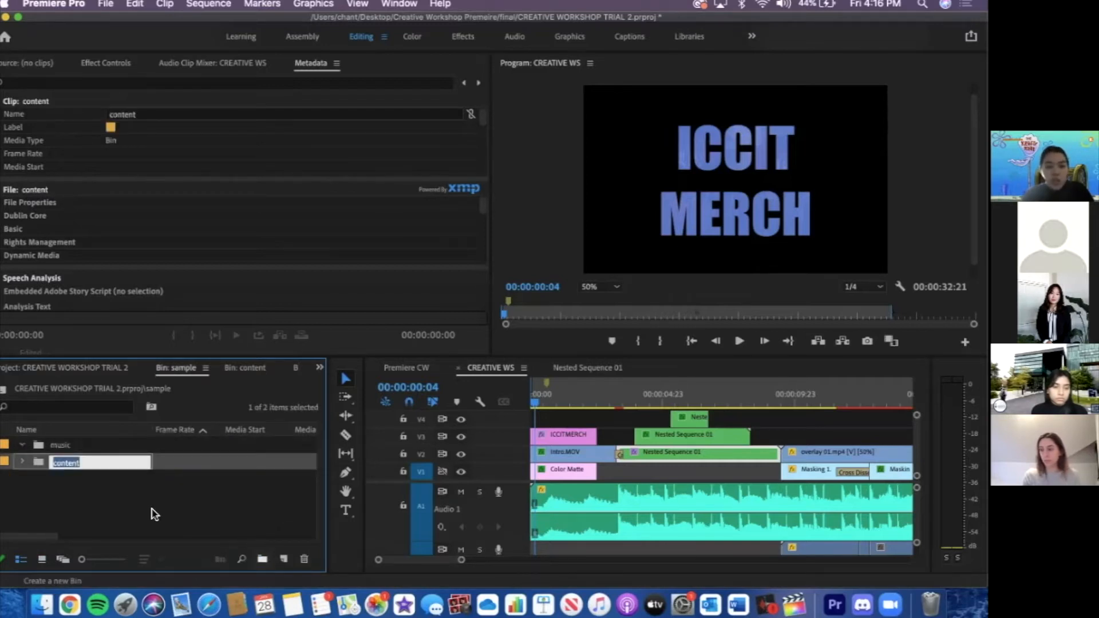
Create a bin named "overlay" in the sample bin and select it
click(261, 558)
click(262, 559)
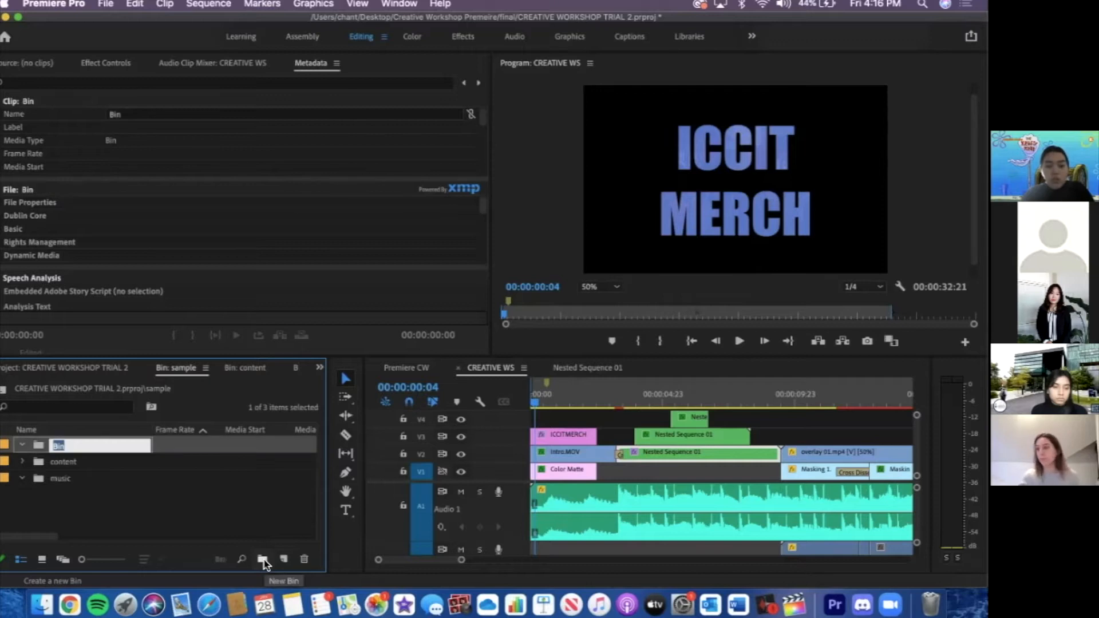
text(overlay)
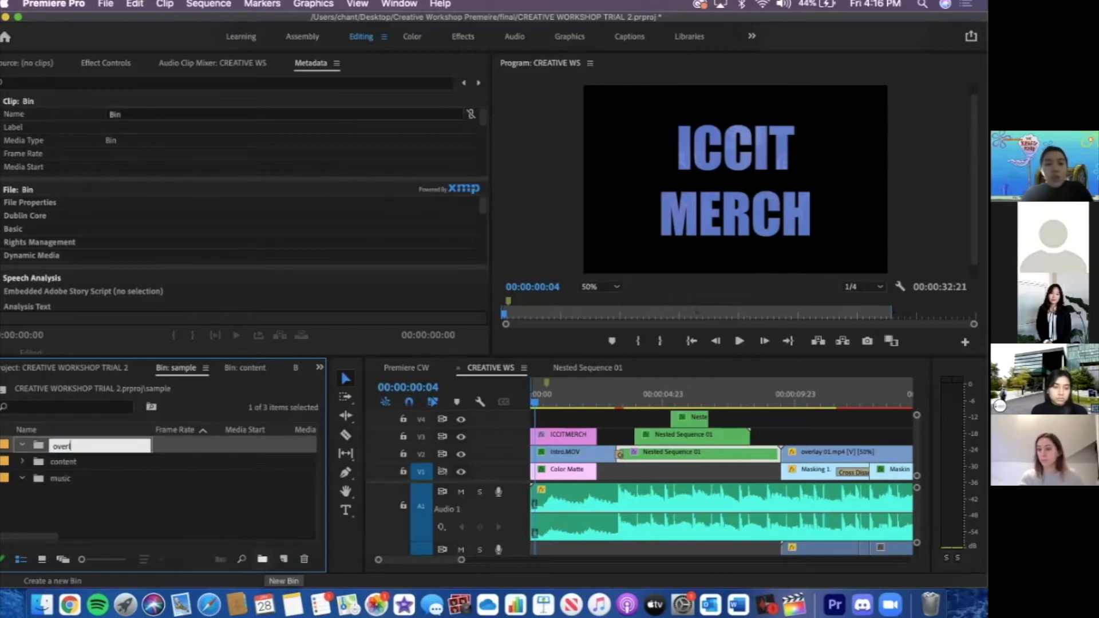
key(Tab)
click(211, 526)
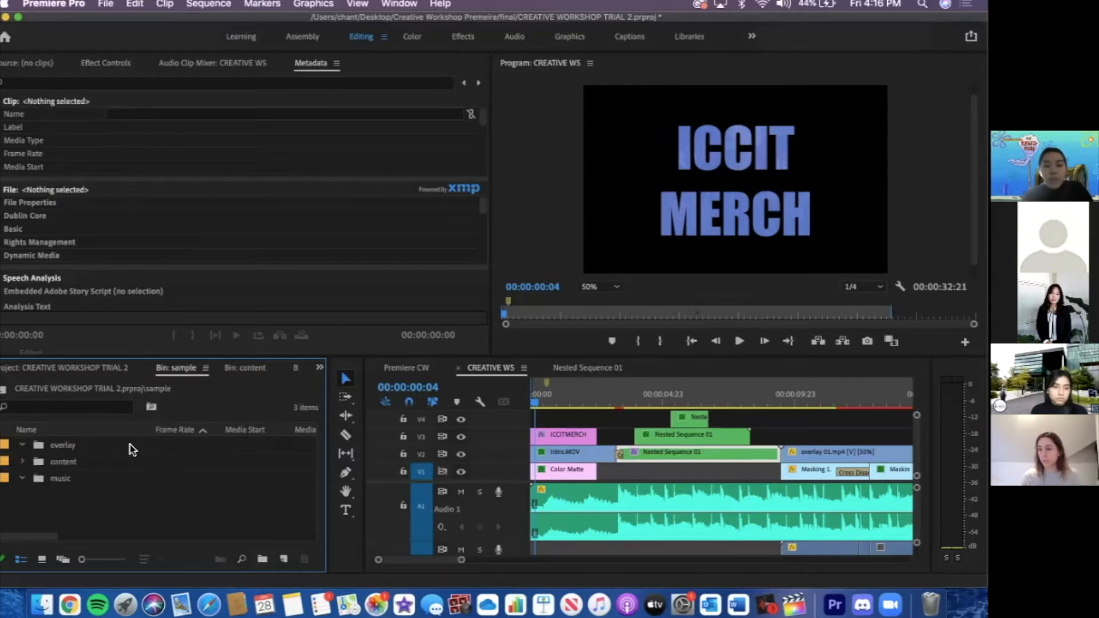
click(131, 449)
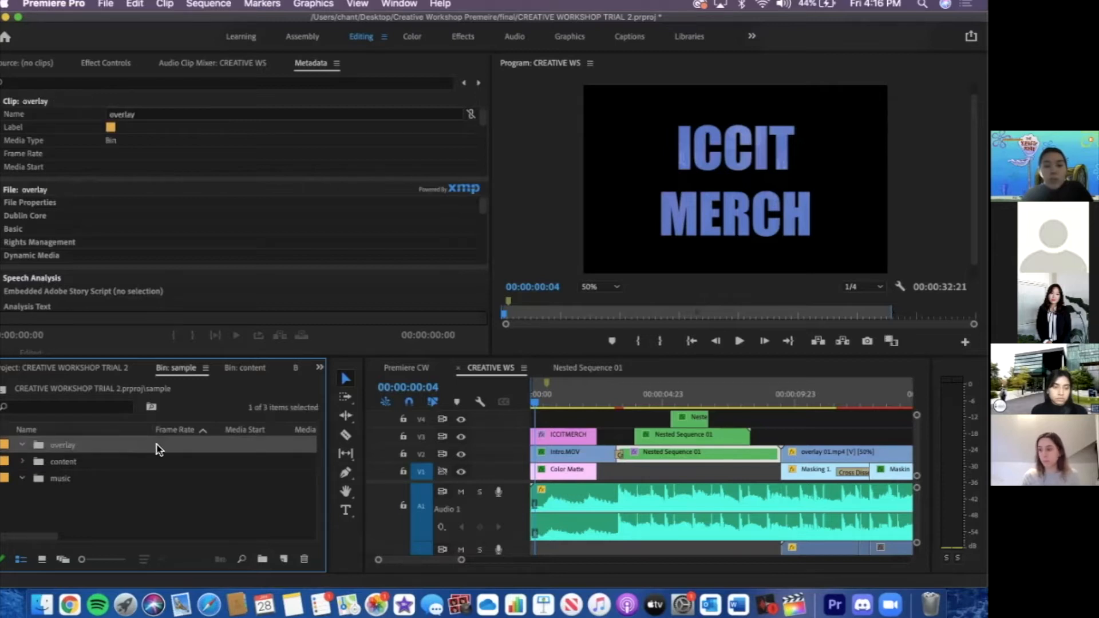
Open the overlay bin and import Base Audio.m4a from the Music folder in Creative Workshop Files
double_click(157, 445)
click(106, 5)
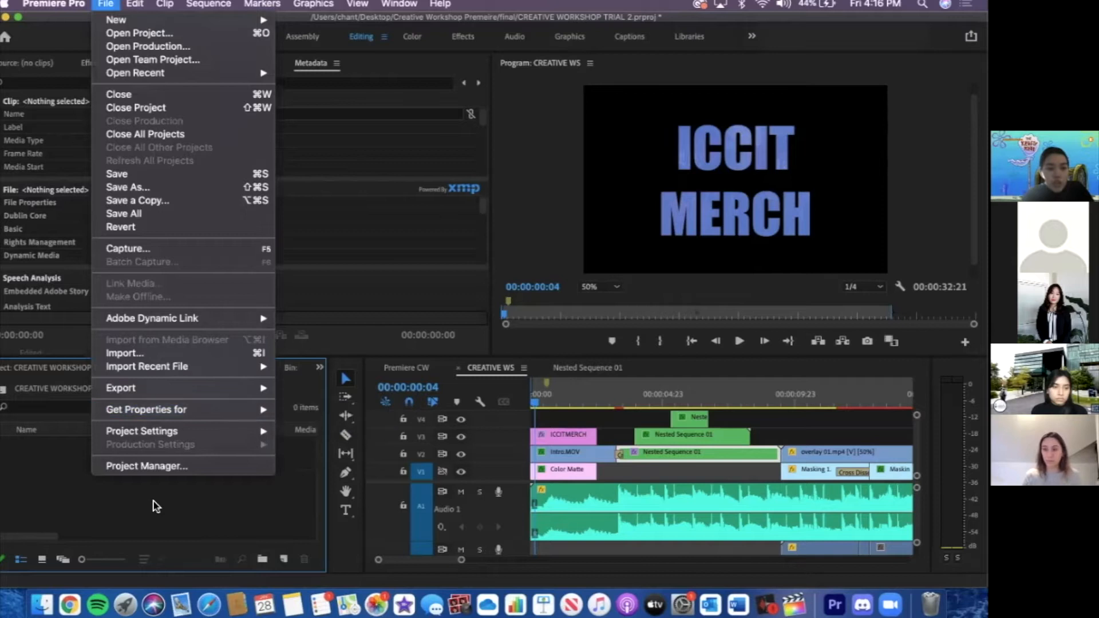
click(147, 530)
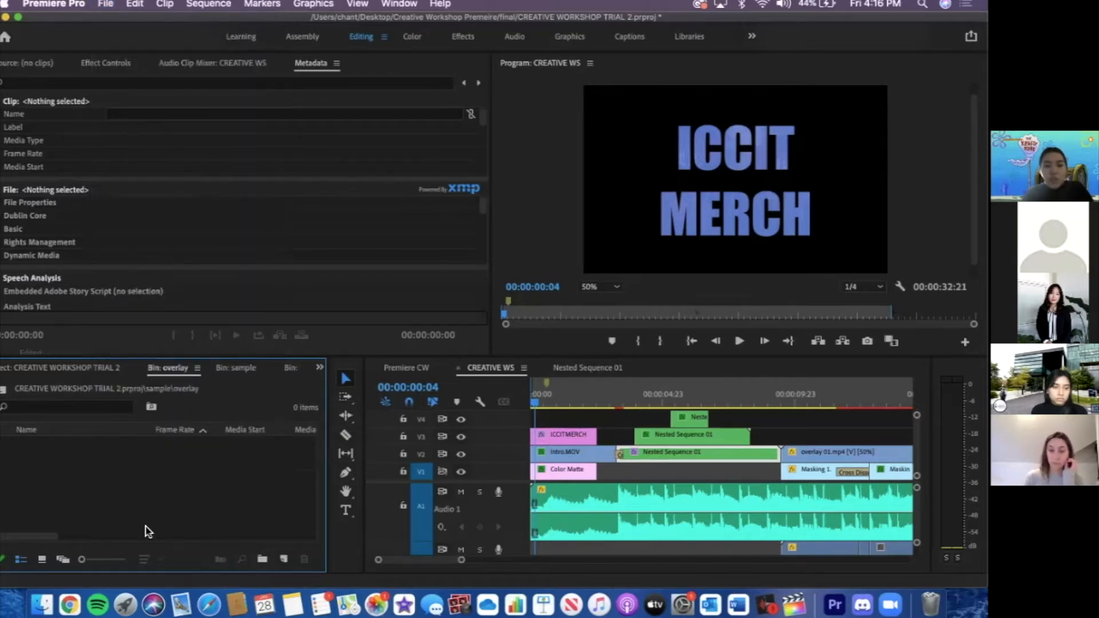
key(super+i)
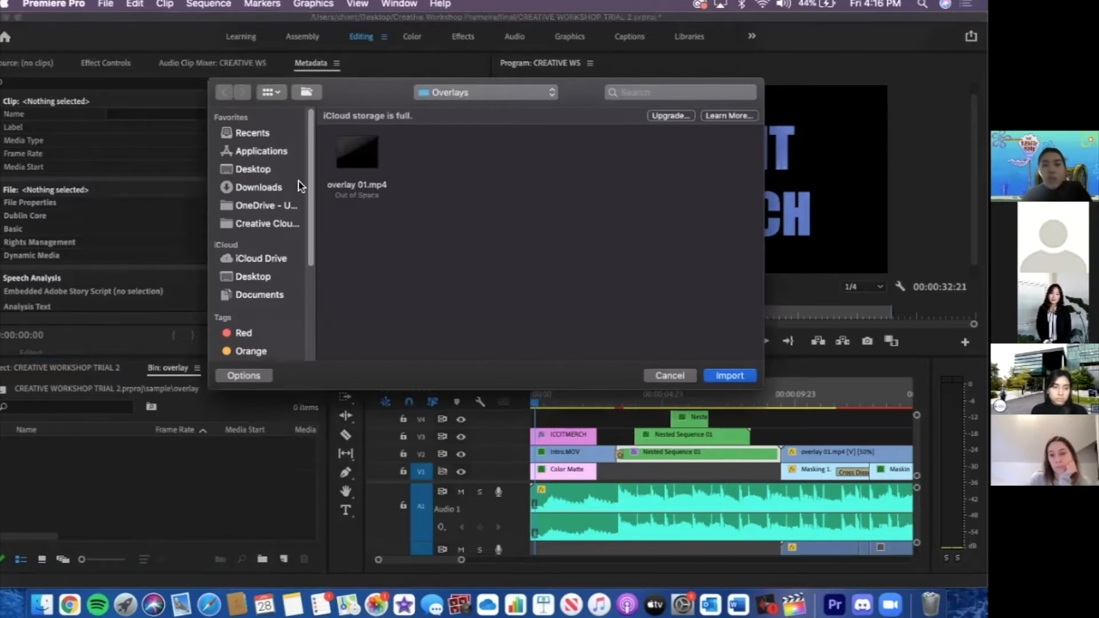
key(shift+super+d)
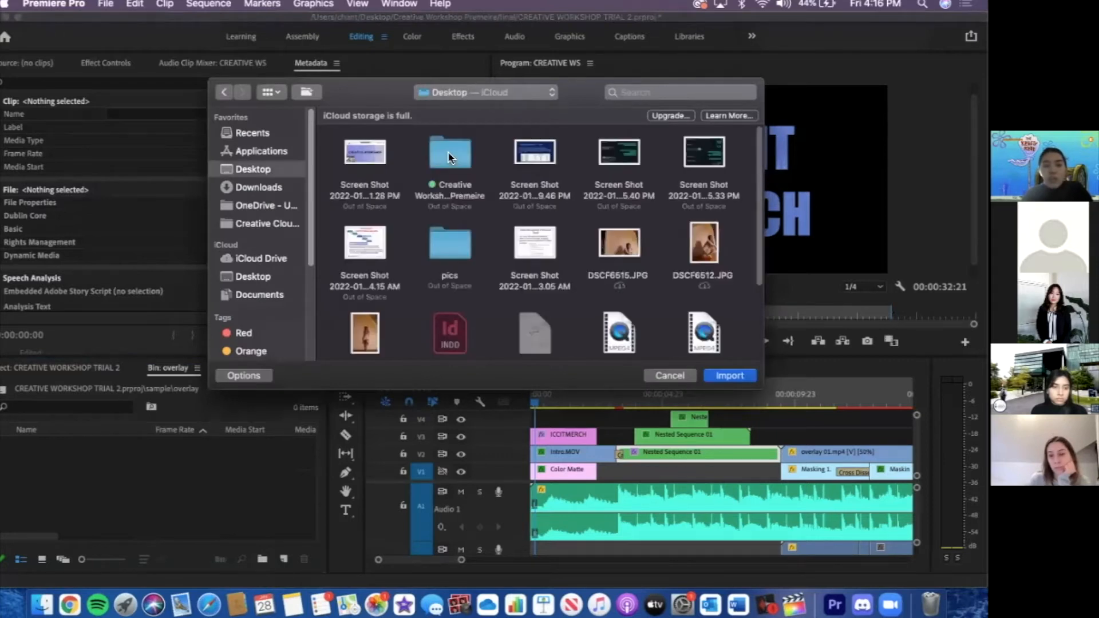
double_click(450, 158)
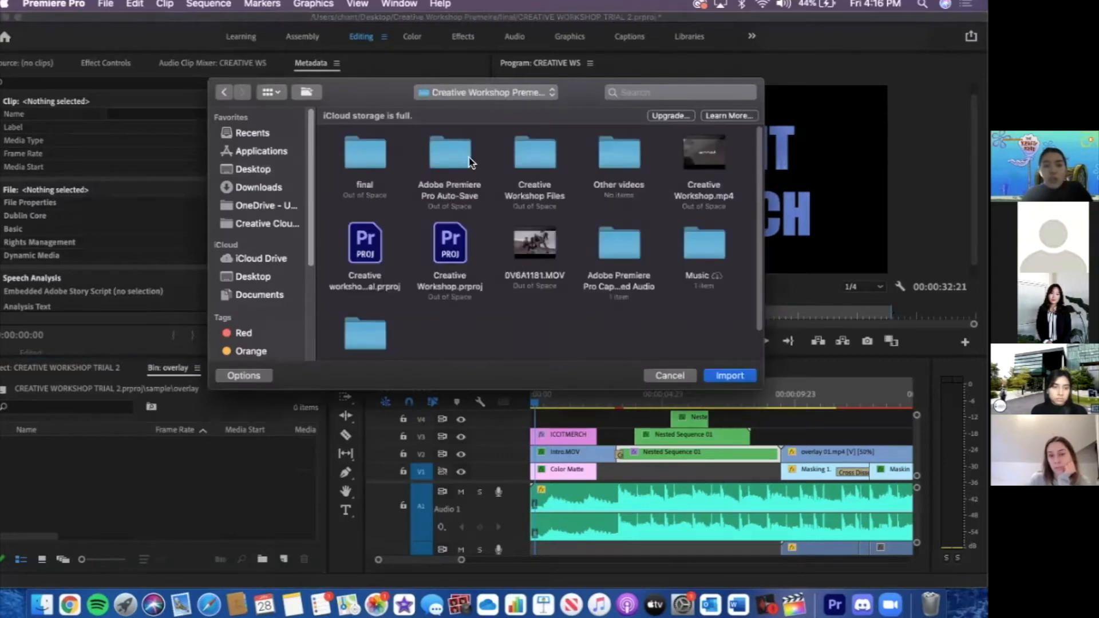
double_click(535, 150)
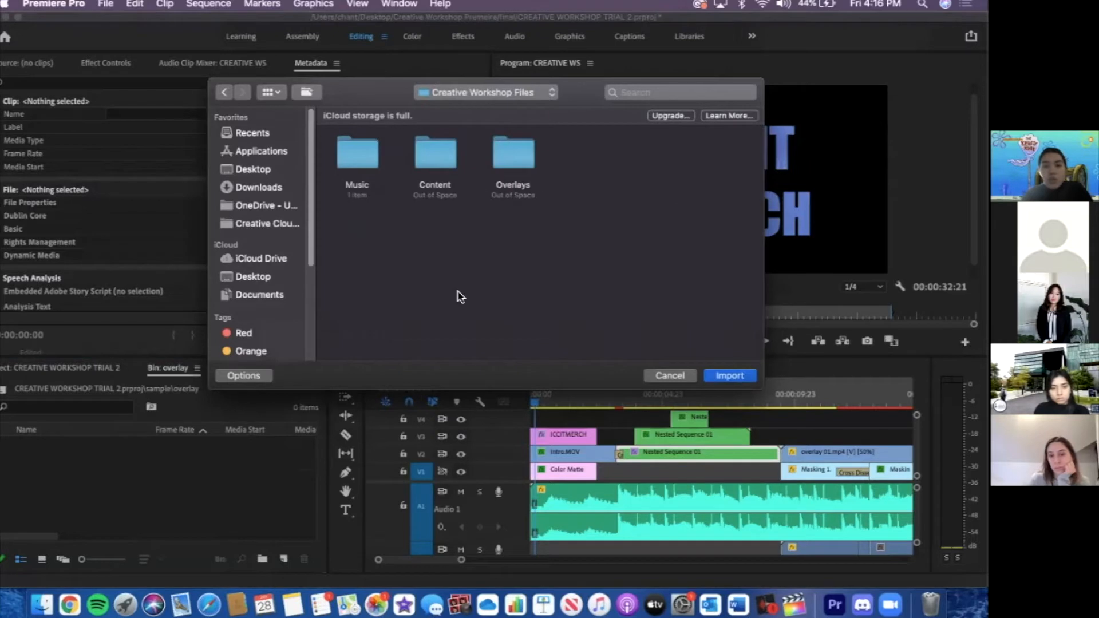
double_click(356, 166)
double_click(361, 149)
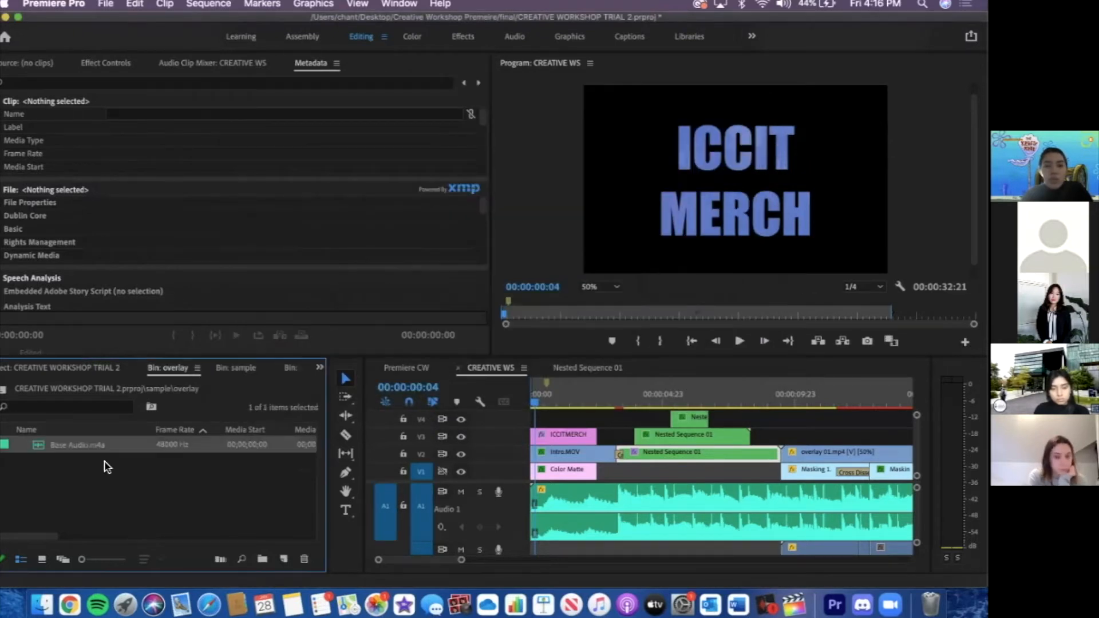
Return to the project root, reopen the sample bin and open the content bin inside it
click(111, 370)
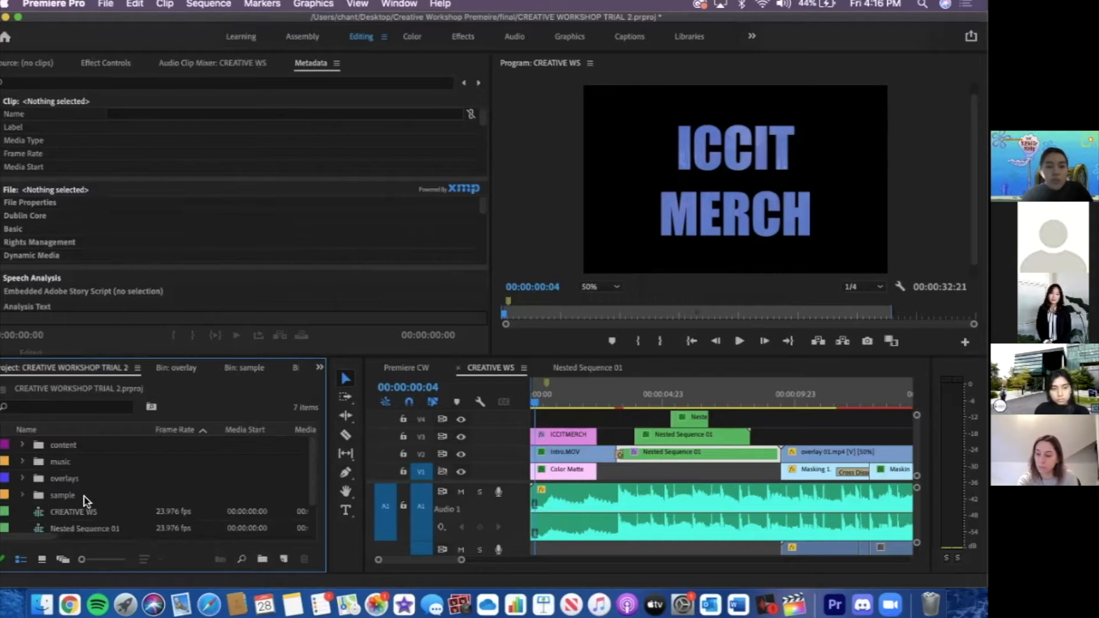
double_click(86, 499)
click(90, 496)
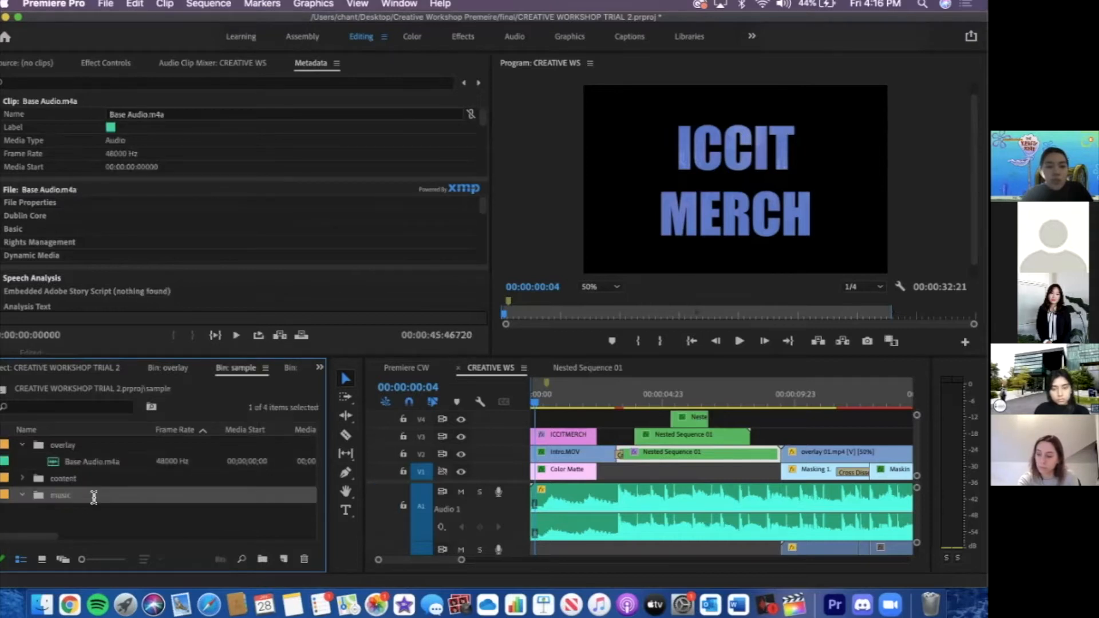
click(92, 496)
key(Return)
double_click(37, 477)
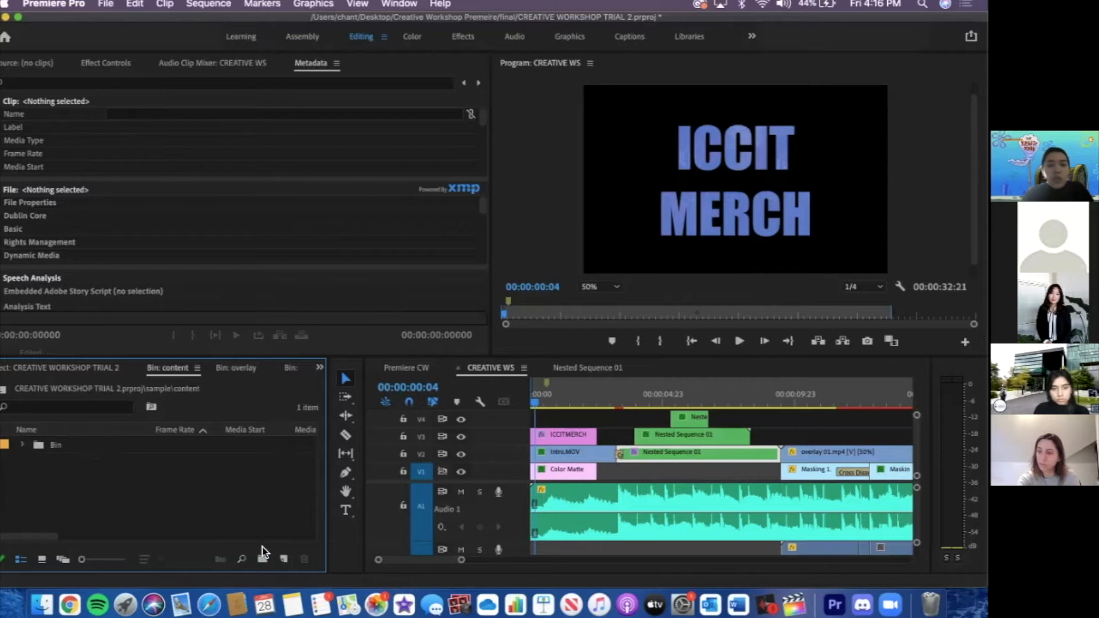
key(super+i)
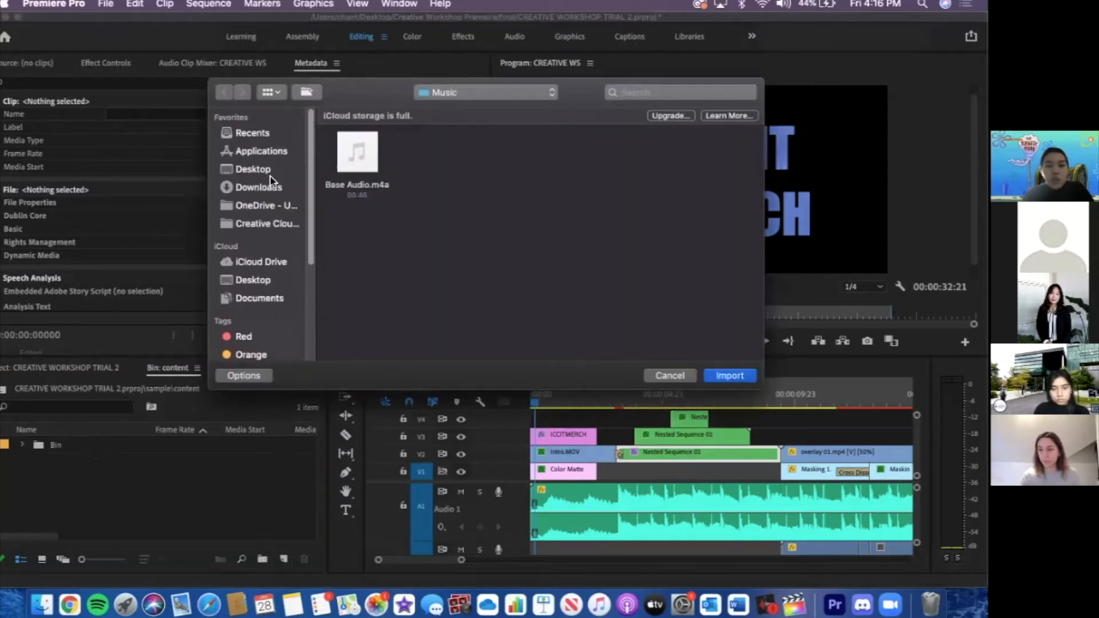
click(266, 186)
click(253, 169)
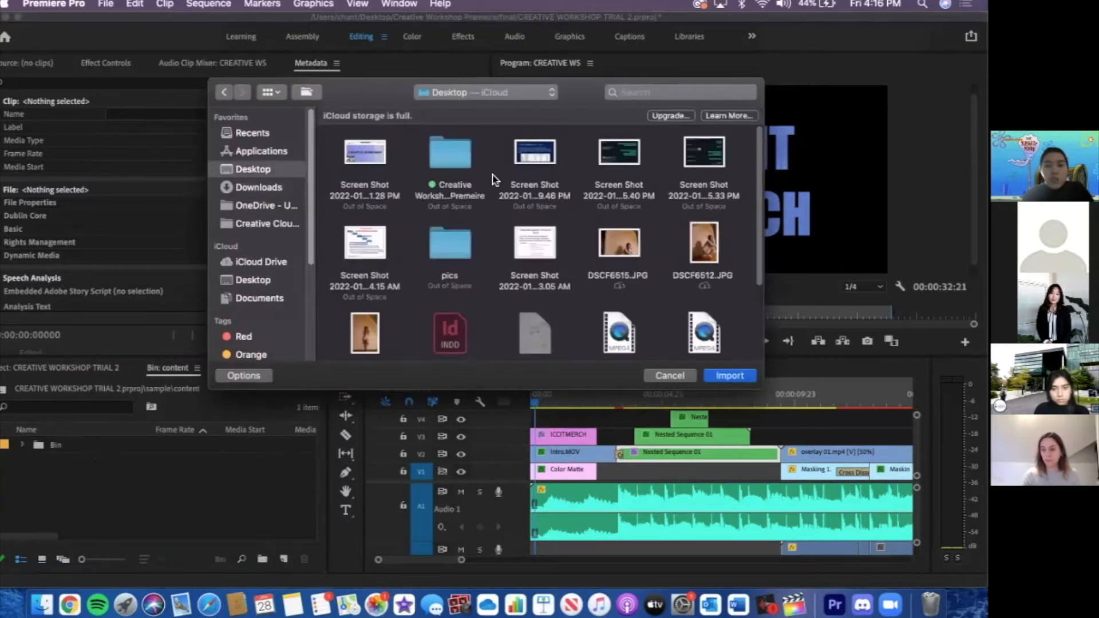
double_click(448, 169)
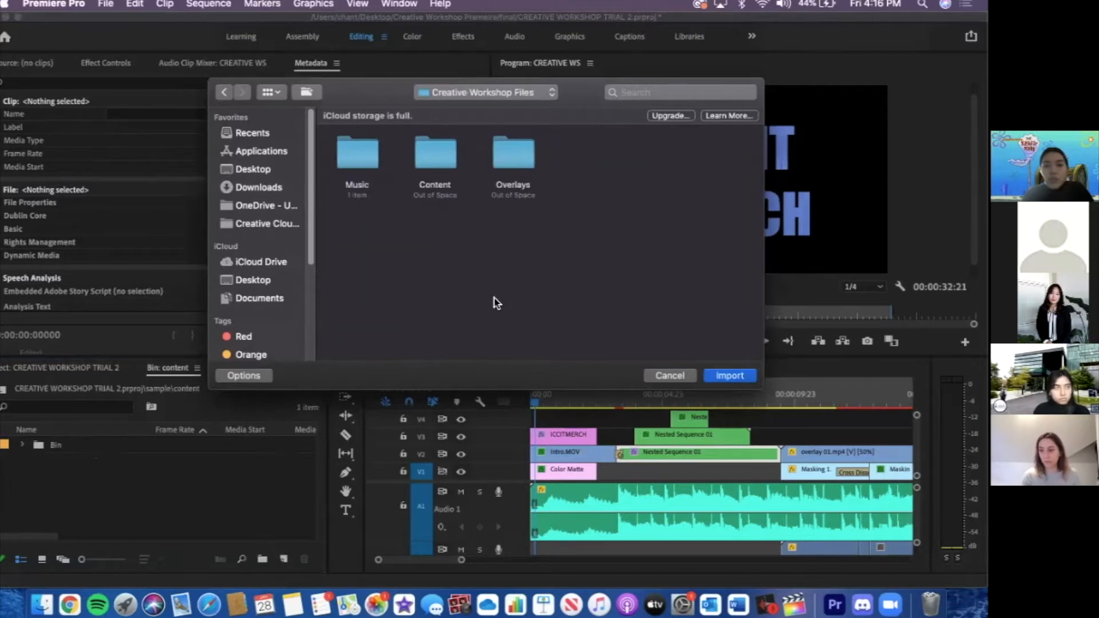
double_click(439, 164)
drag(736, 304, 377, 139)
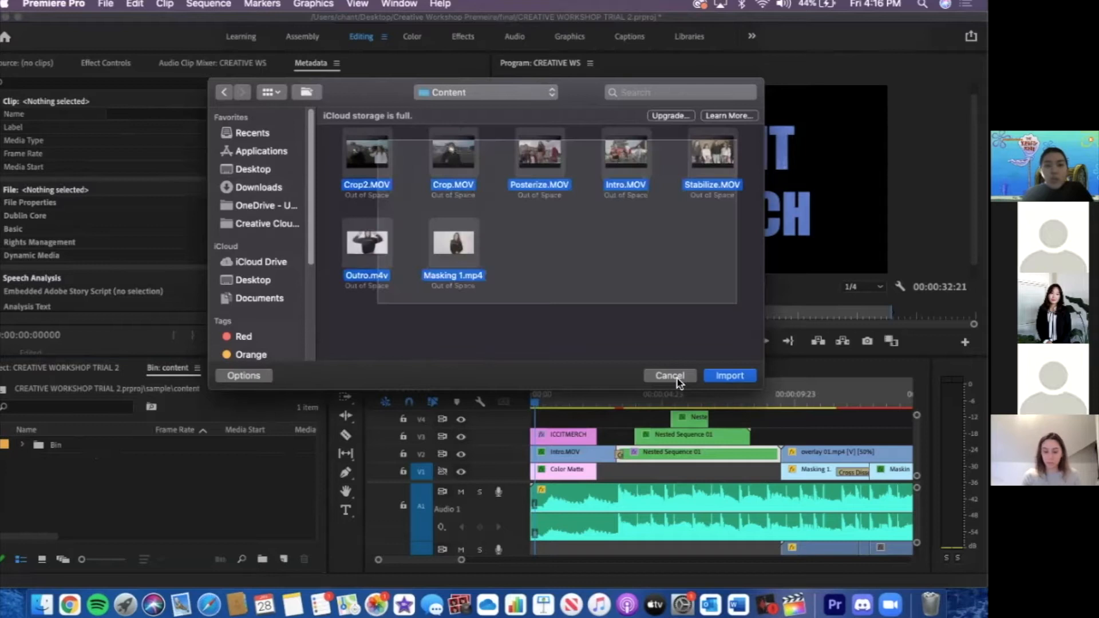
key(Escape)
Start a new sequence in the project root with Custom editing mode and a timebase of 23.976 frames/second
click(86, 368)
scroll(119, 489, down, 2)
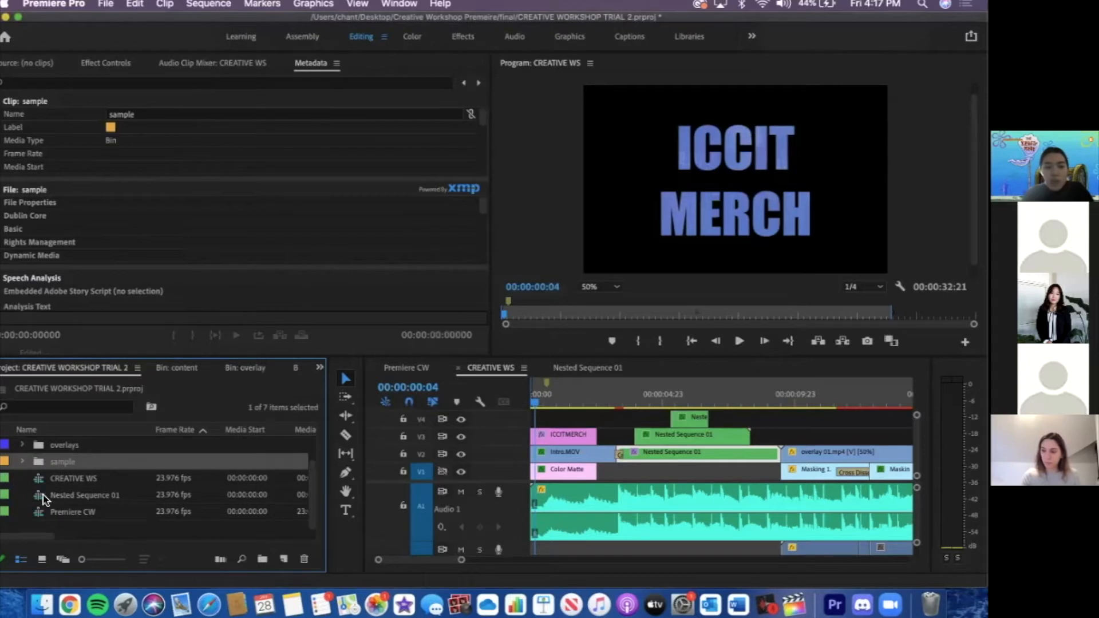
scroll(43, 498, up, 2)
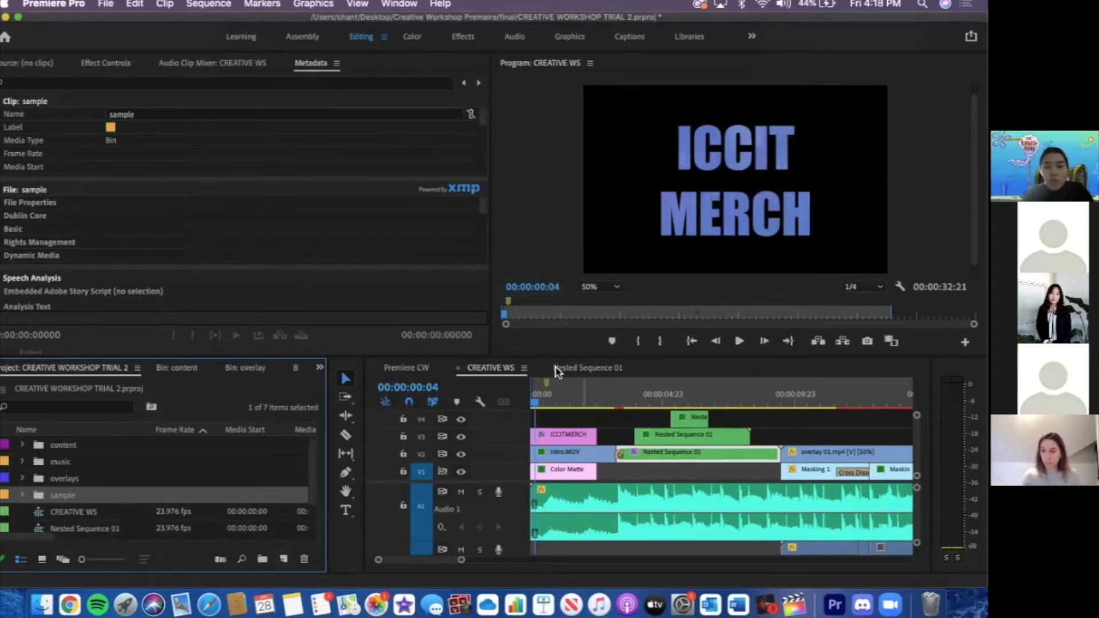
click(283, 559)
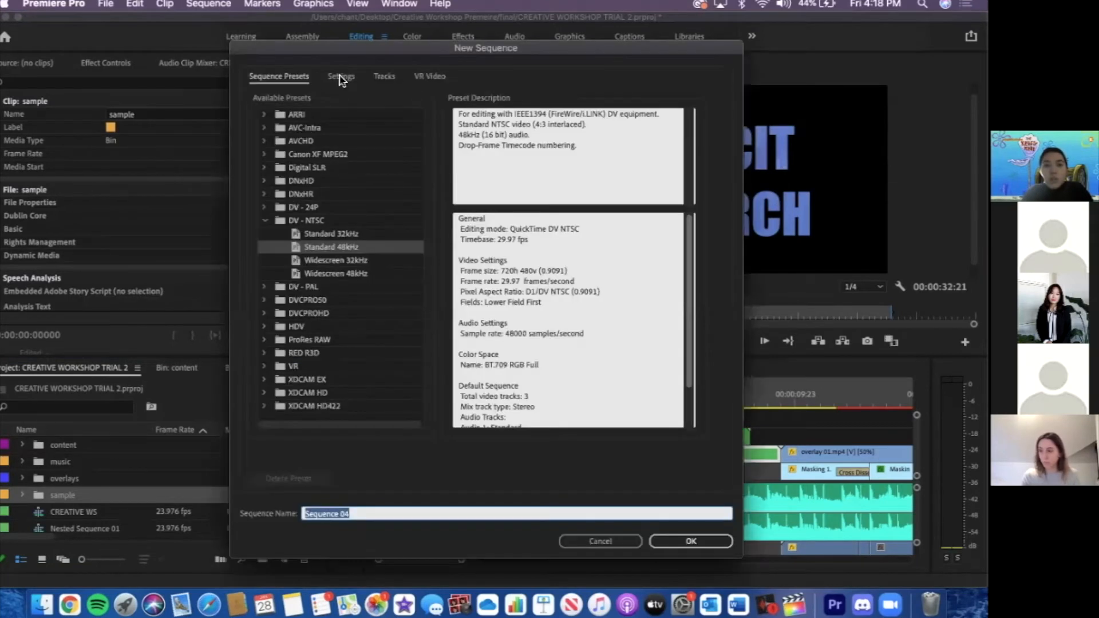
click(356, 78)
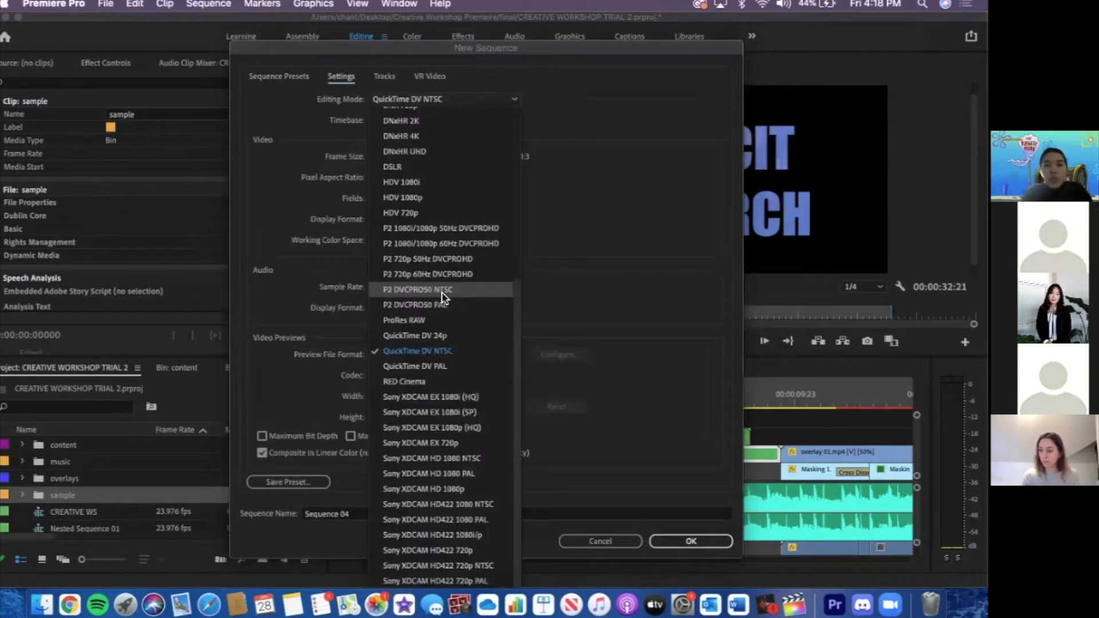
scroll(424, 144, up, 10)
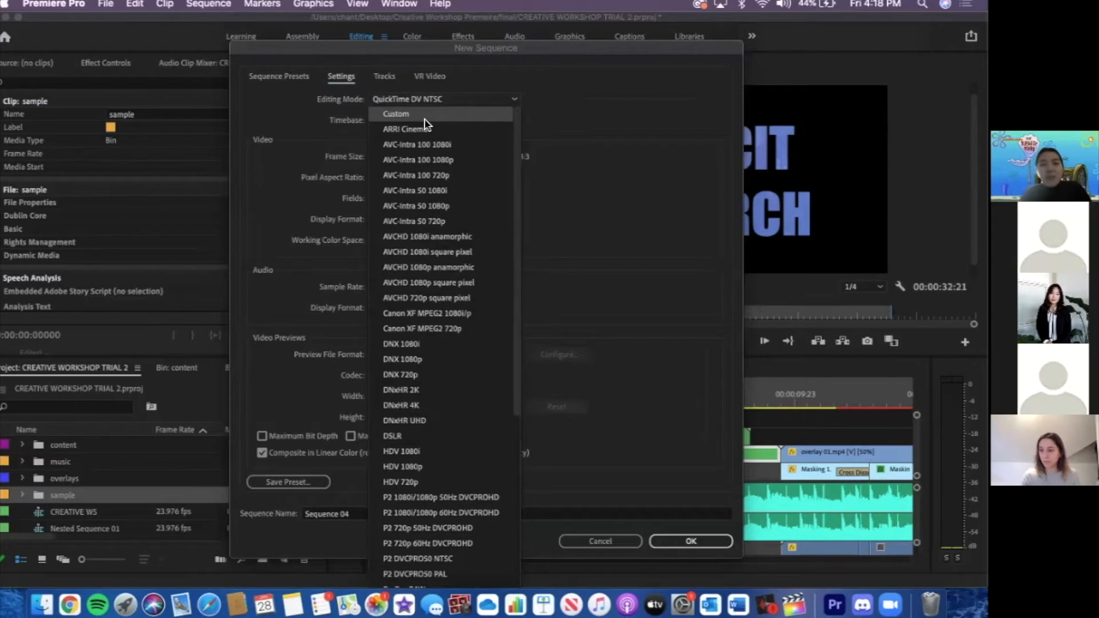
click(424, 118)
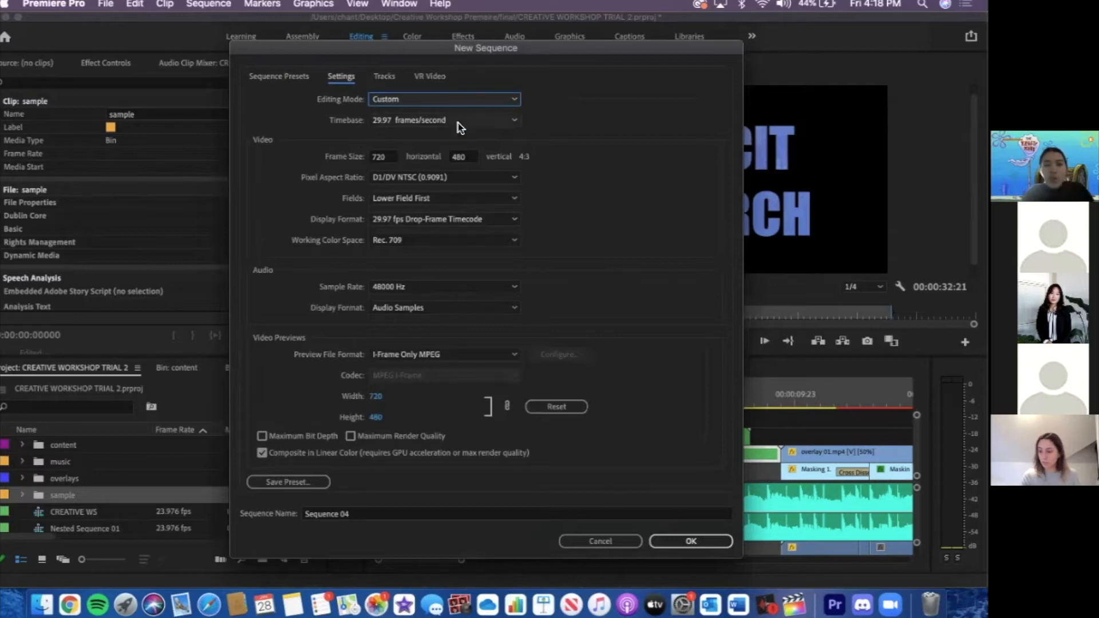
click(417, 120)
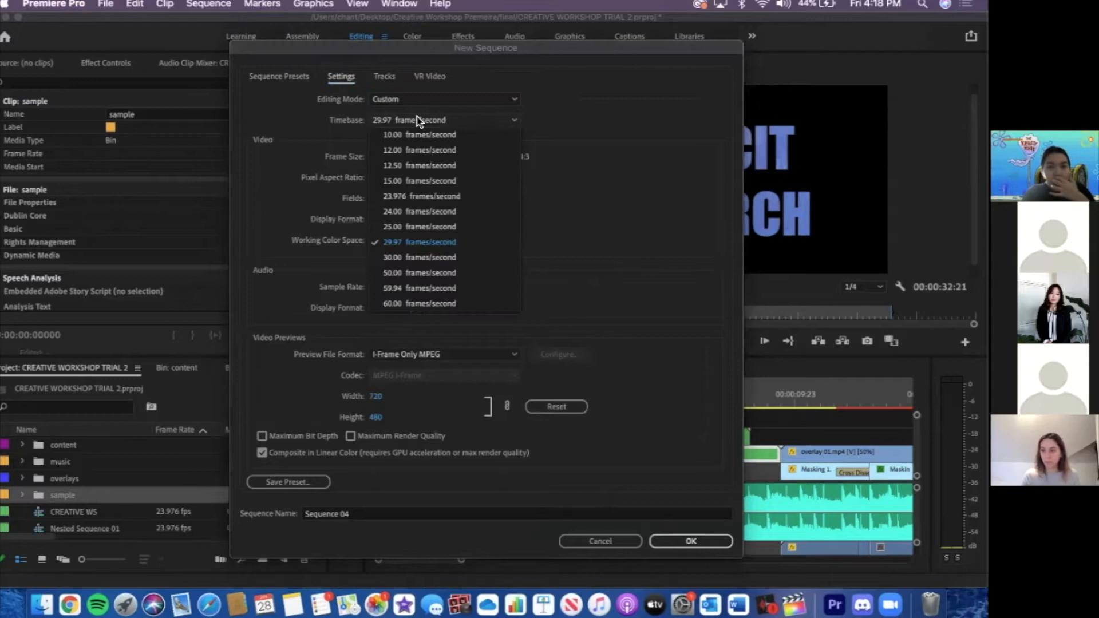
click(446, 198)
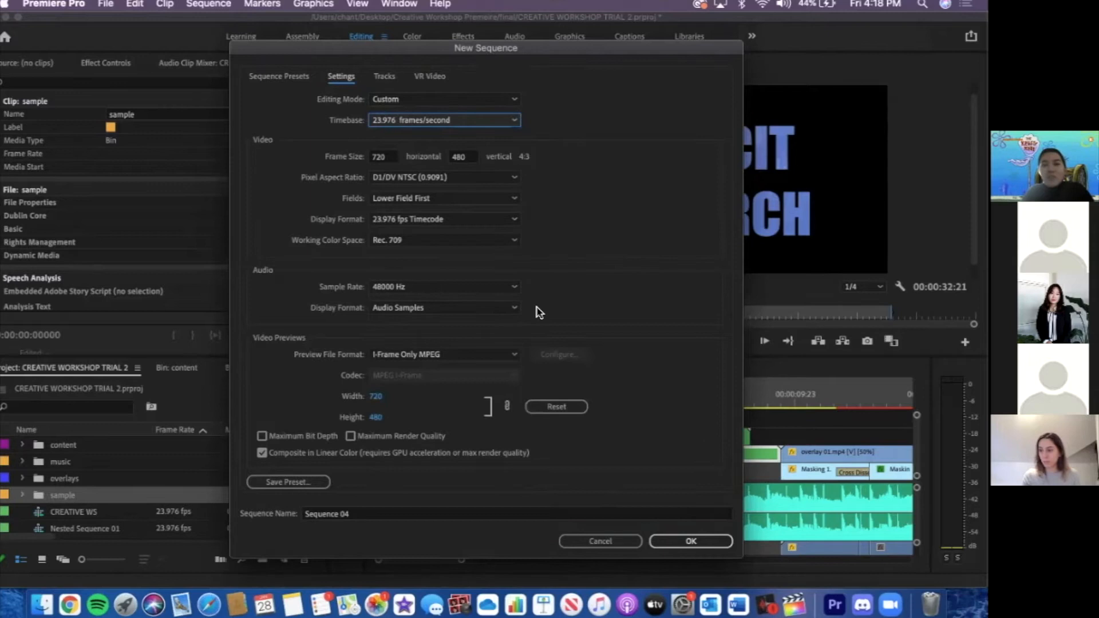
Set the new sequence's frame size to 1920 horizontal by 1080 vertical
click(384, 158)
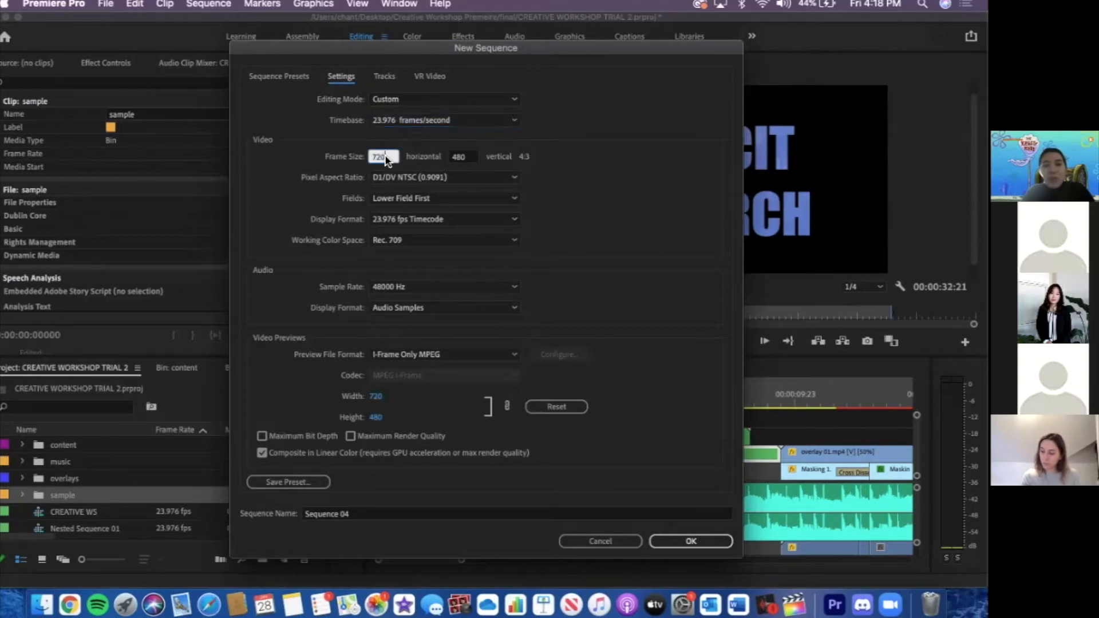
text(1920)
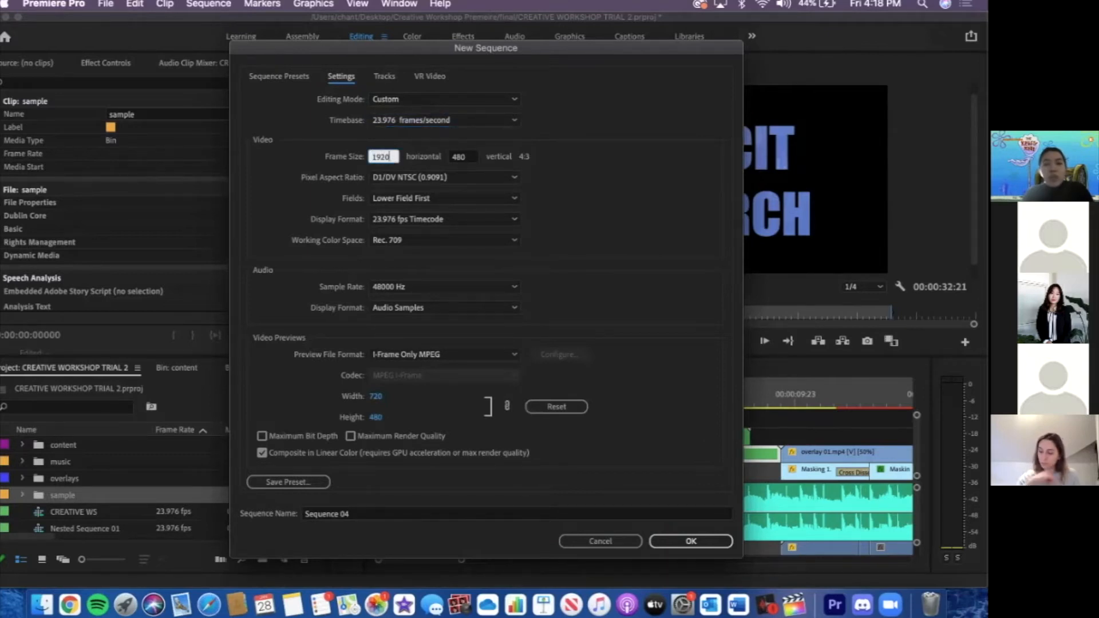
click(474, 157)
text(1080)
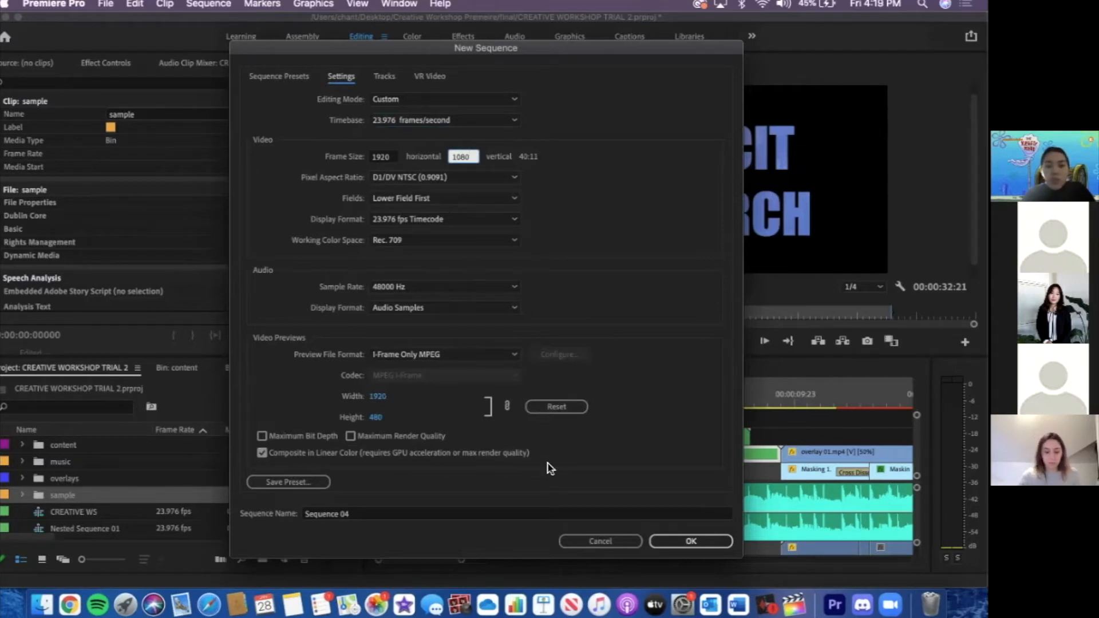
Name the sequence "Merch ad" and create it
click(407, 514)
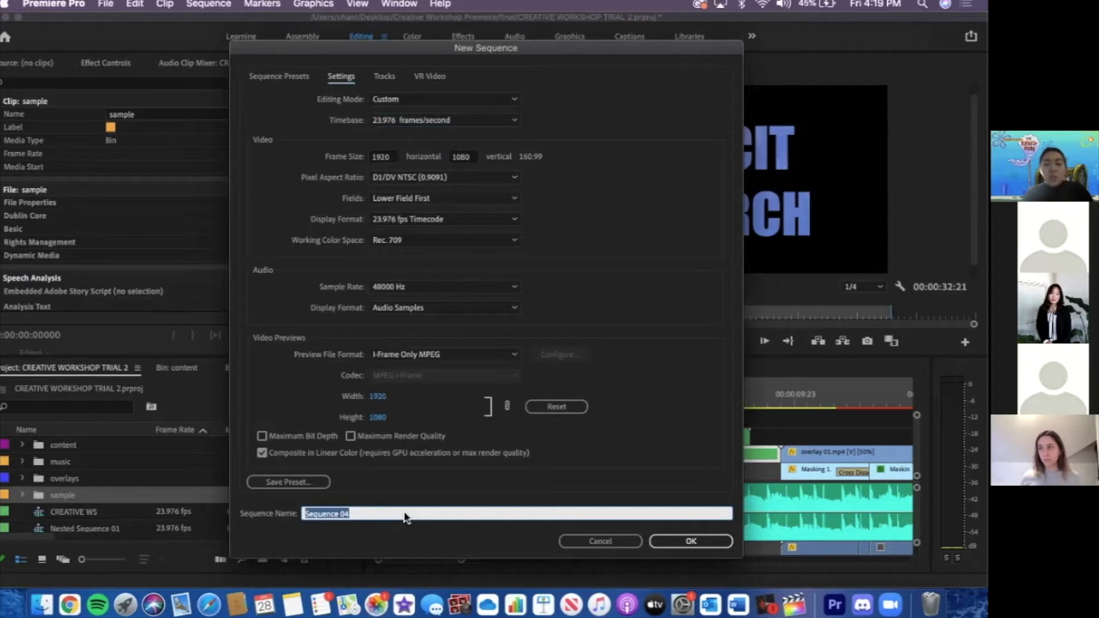
text(Merch ad)
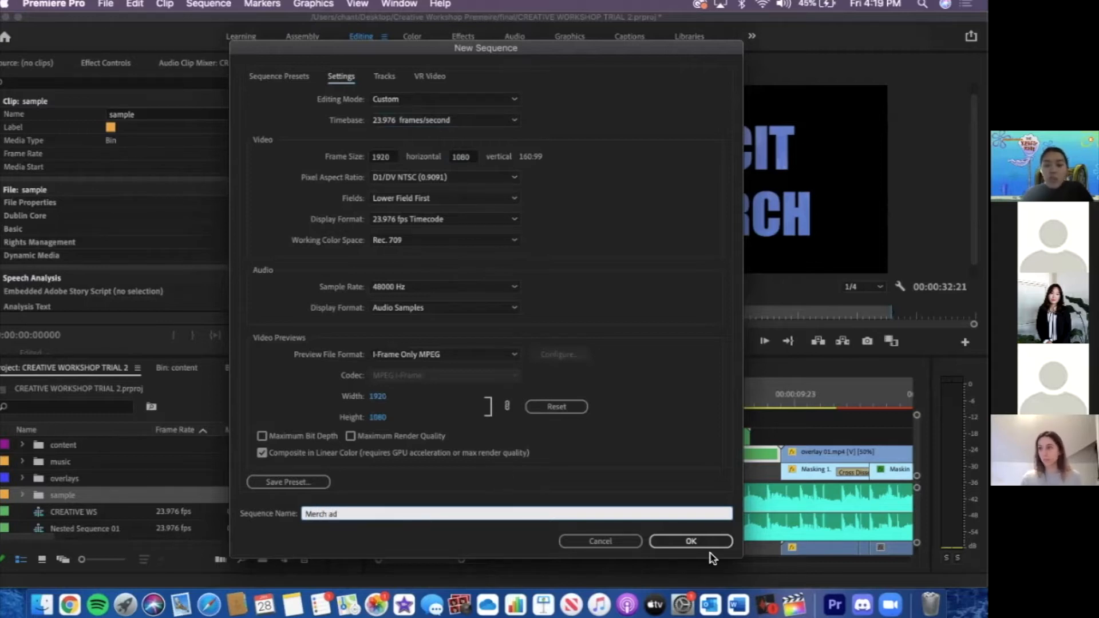
click(678, 540)
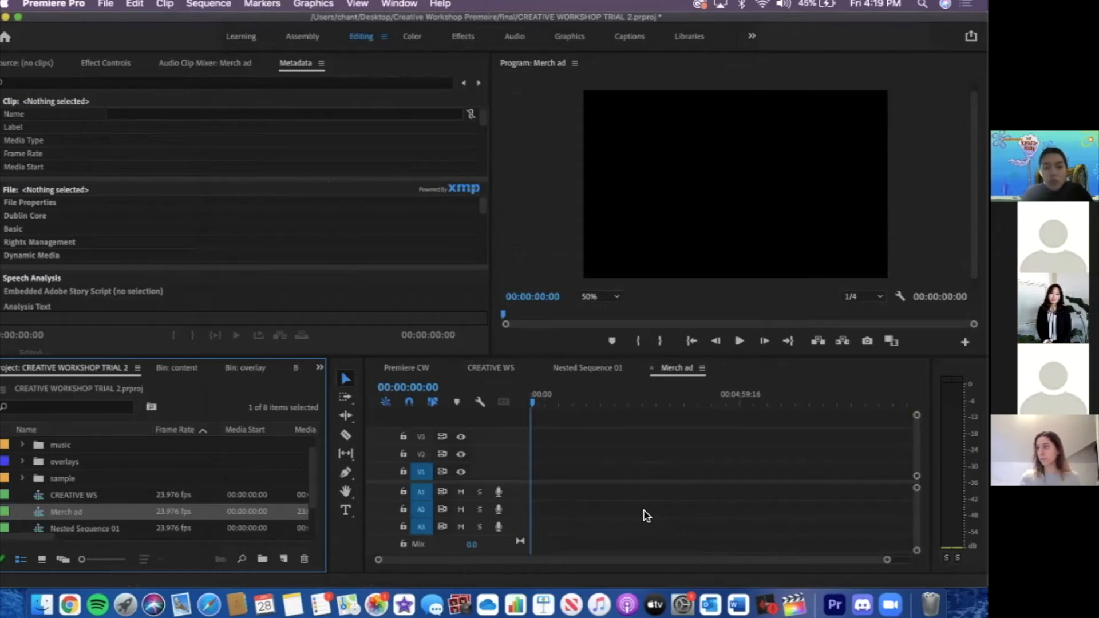
Delete the sample bin from the project root
scroll(572, 520, down, 1)
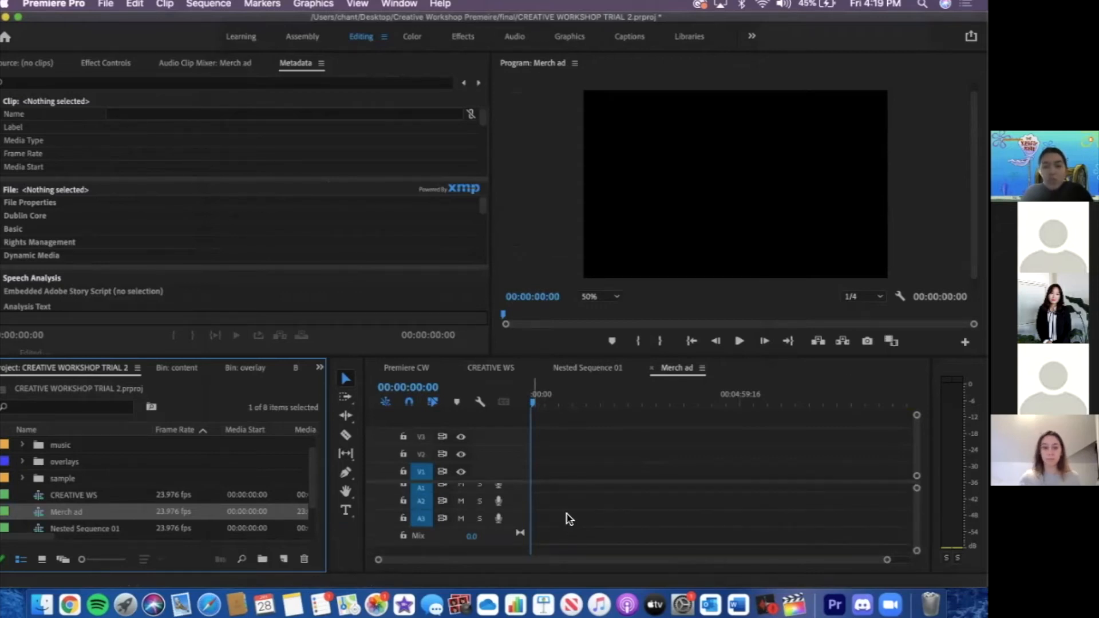
scroll(569, 519, up, 1)
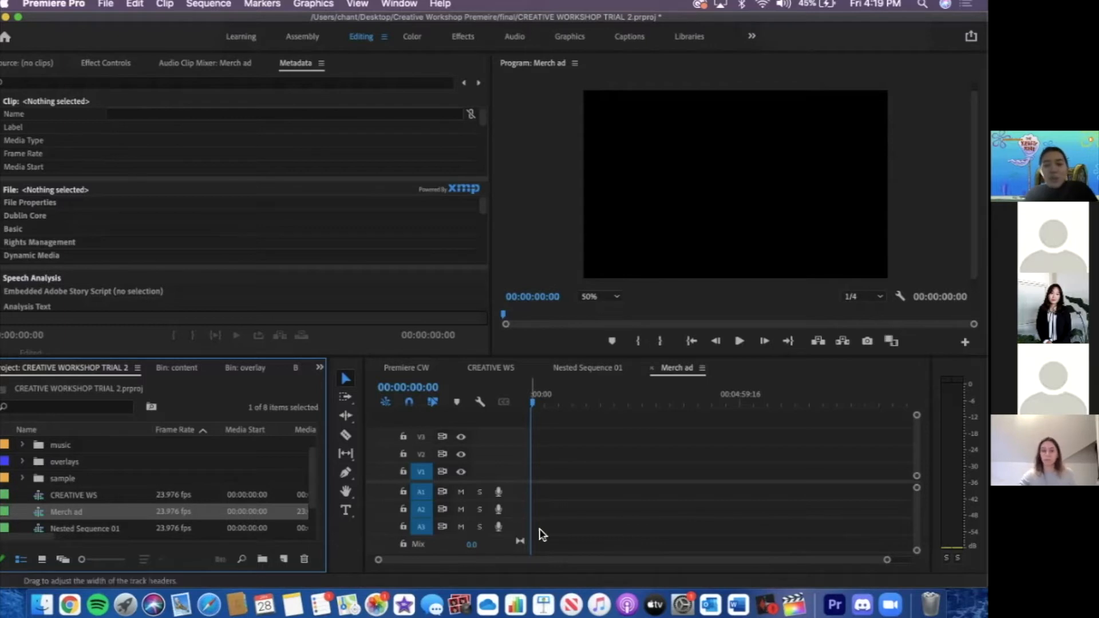
scroll(84, 485, up, 1)
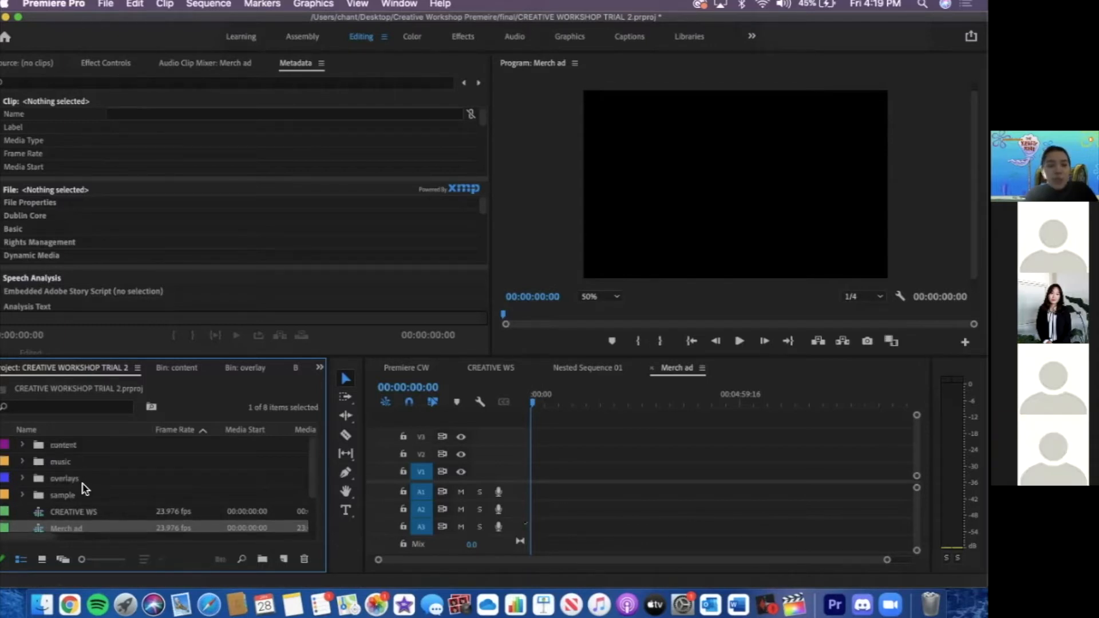
click(88, 495)
click(304, 559)
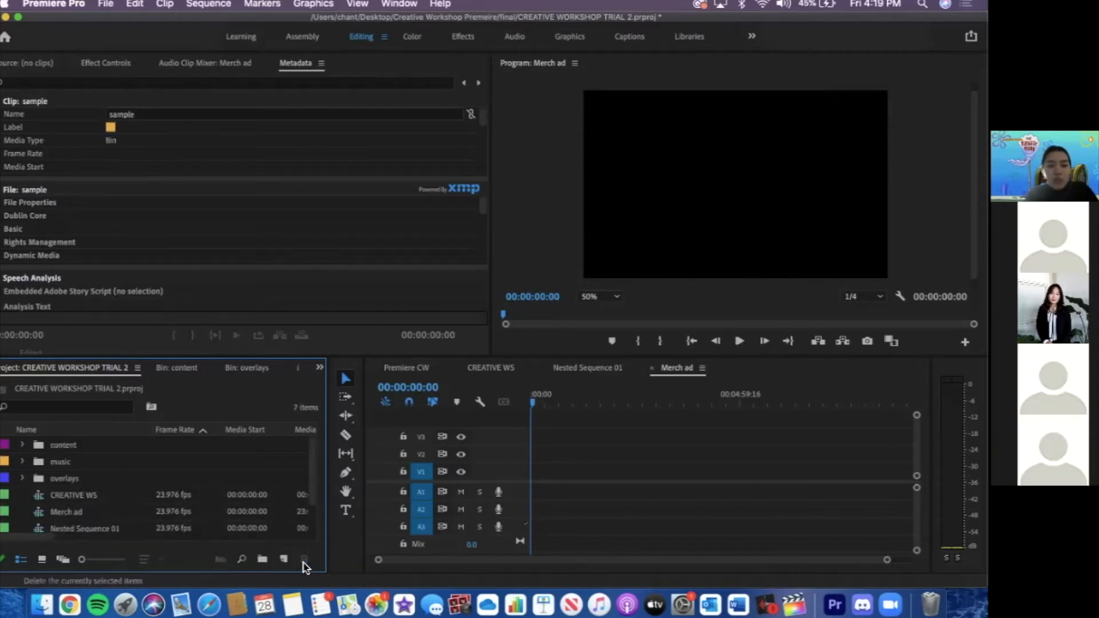
Open the project's music bin and place Base Audio.m4a at the start of audio track A1 in the Merch ad sequence
click(80, 462)
click(84, 465)
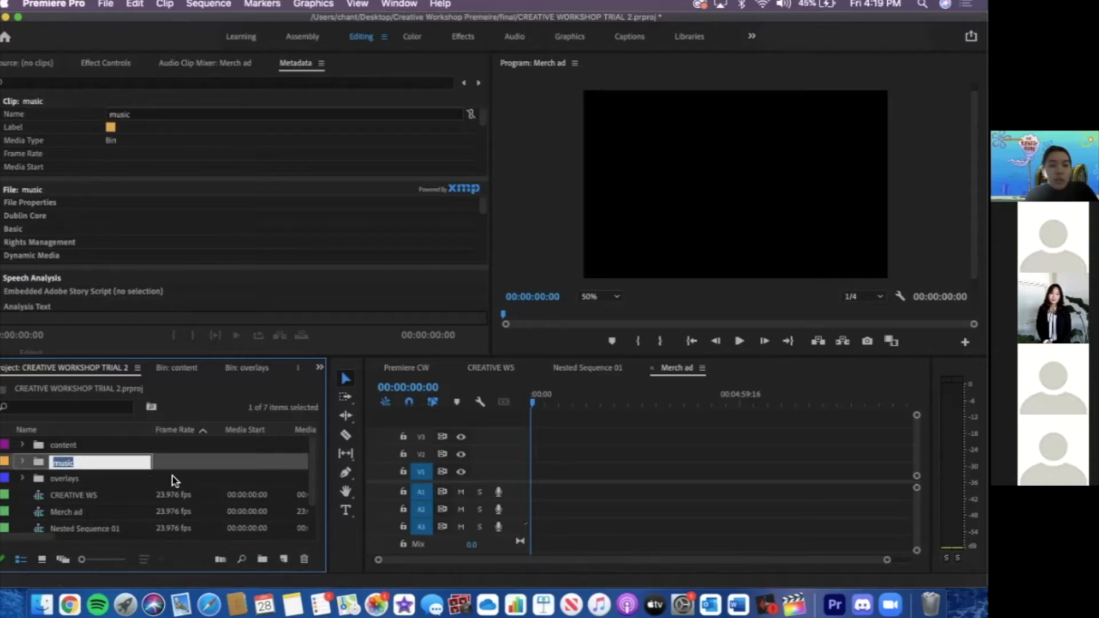
double_click(188, 464)
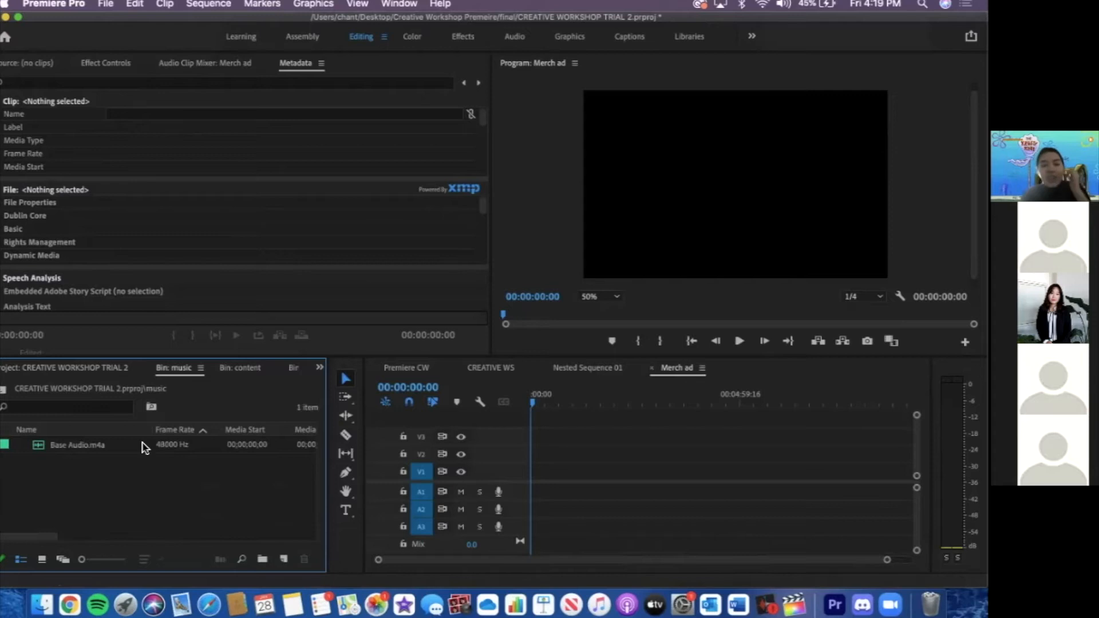
drag(109, 442, 535, 495)
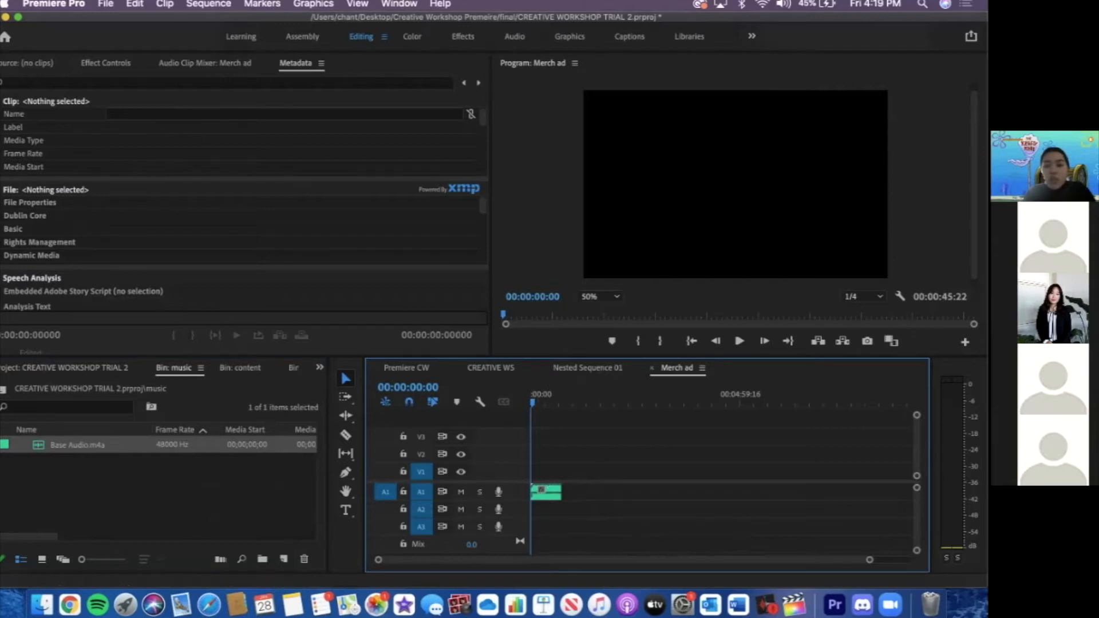
Preview the opening seconds of the base audio and lock audio track A1
mouse_move(870, 560)
mouse_down()
mouse_move(544, 564)
mouse_move(736, 560)
mouse_up()
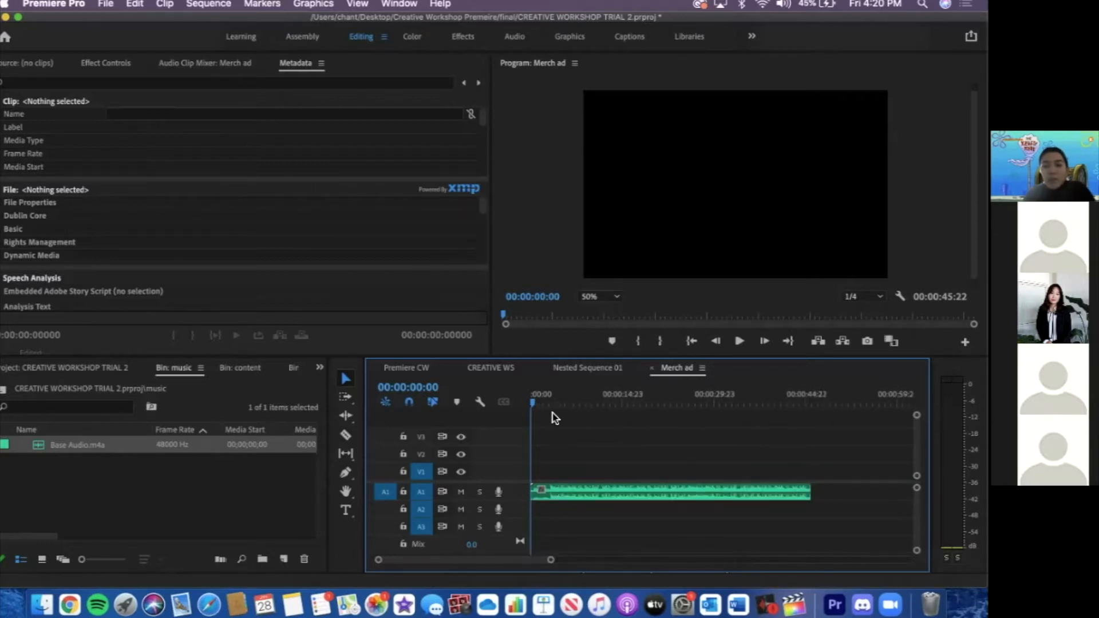
key(space)
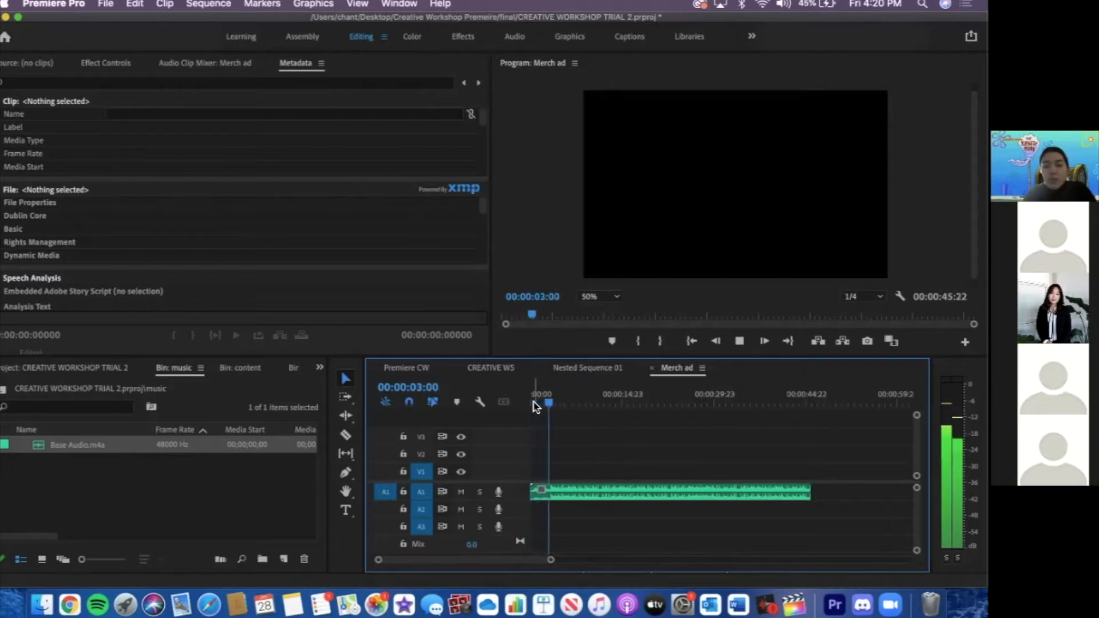
key(space)
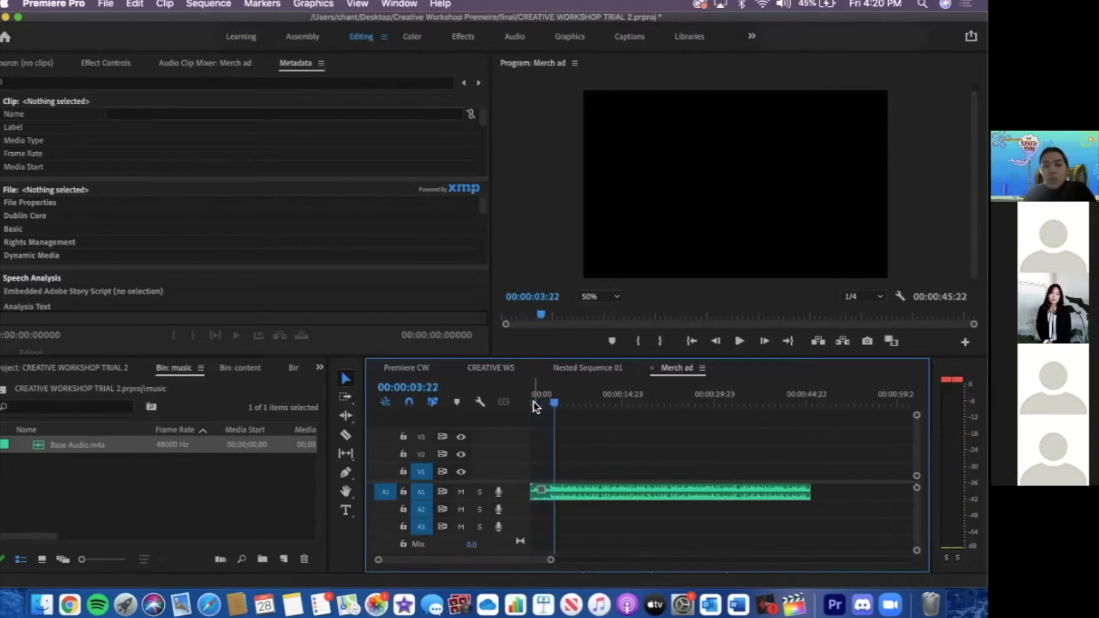
click(404, 493)
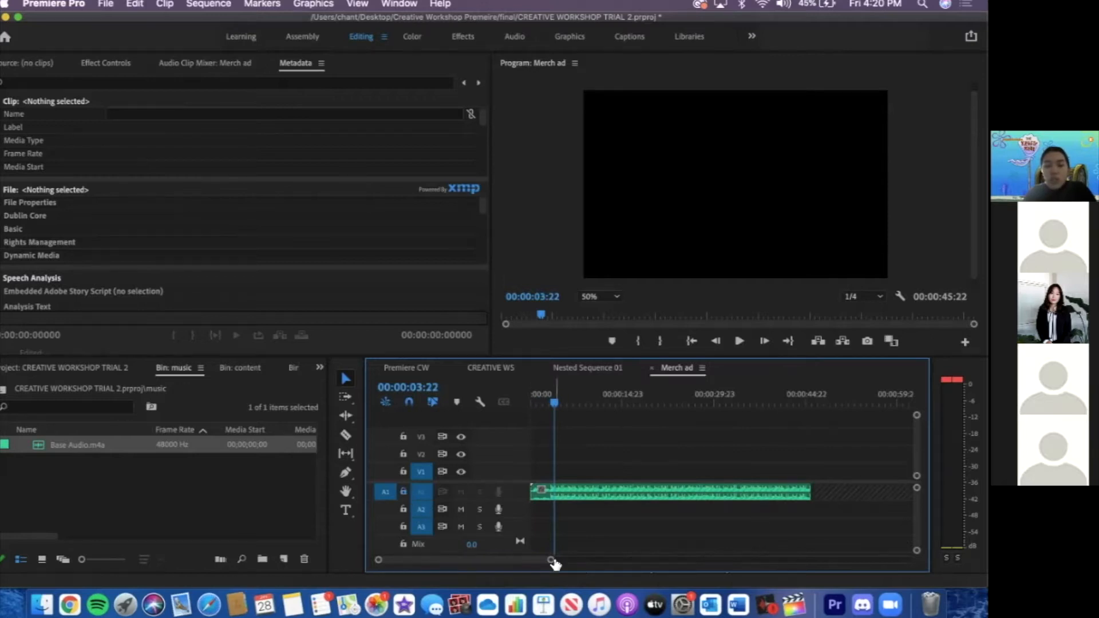
Replay the base audio's opening up close, reset the playhead to 00:00:00:00 and return to the project root
drag(551, 560, 549, 562)
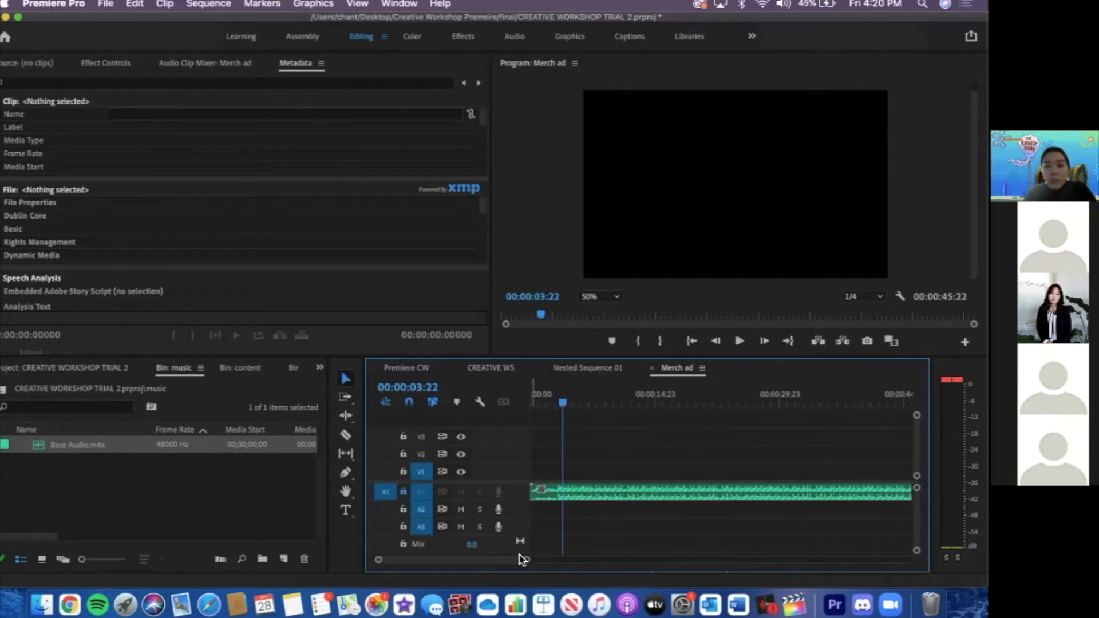
drag(504, 567, 483, 561)
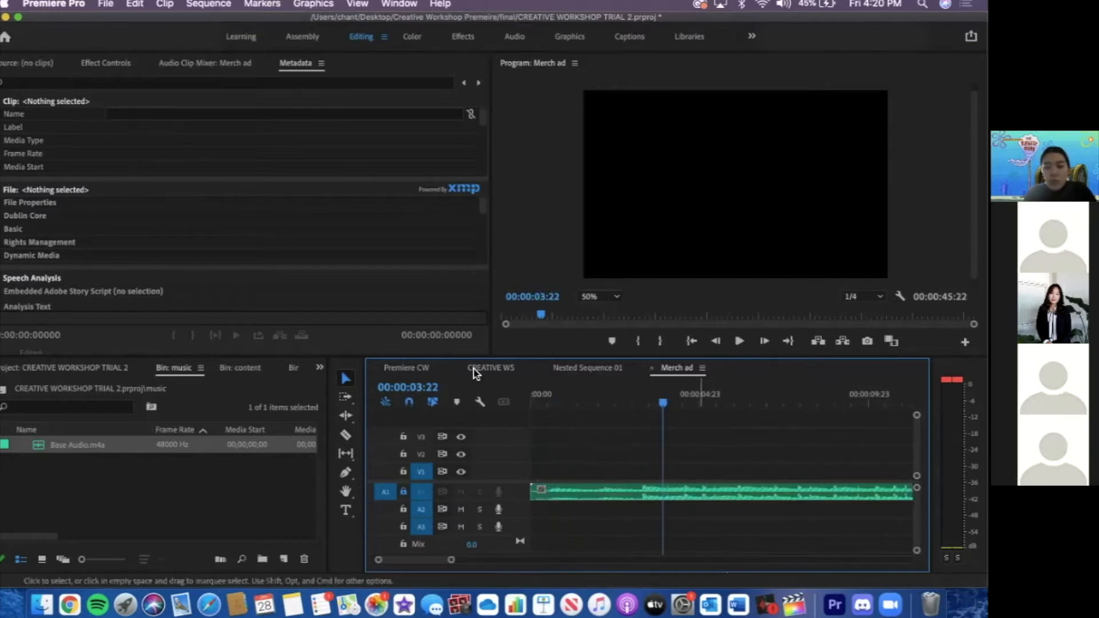
click(540, 403)
key(space)
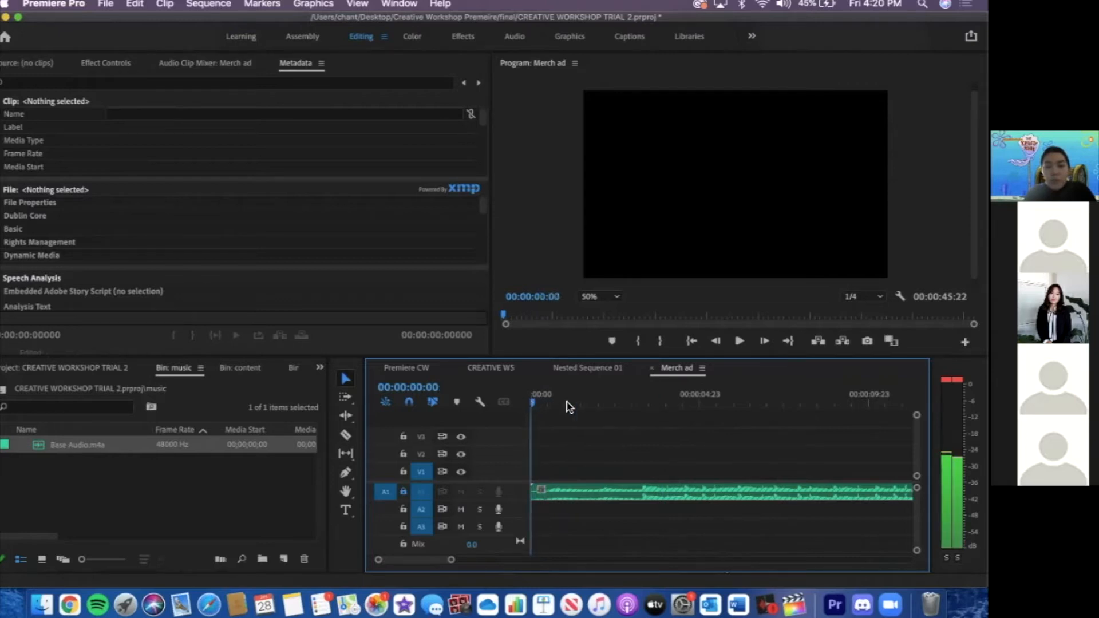
drag(615, 410, 514, 410)
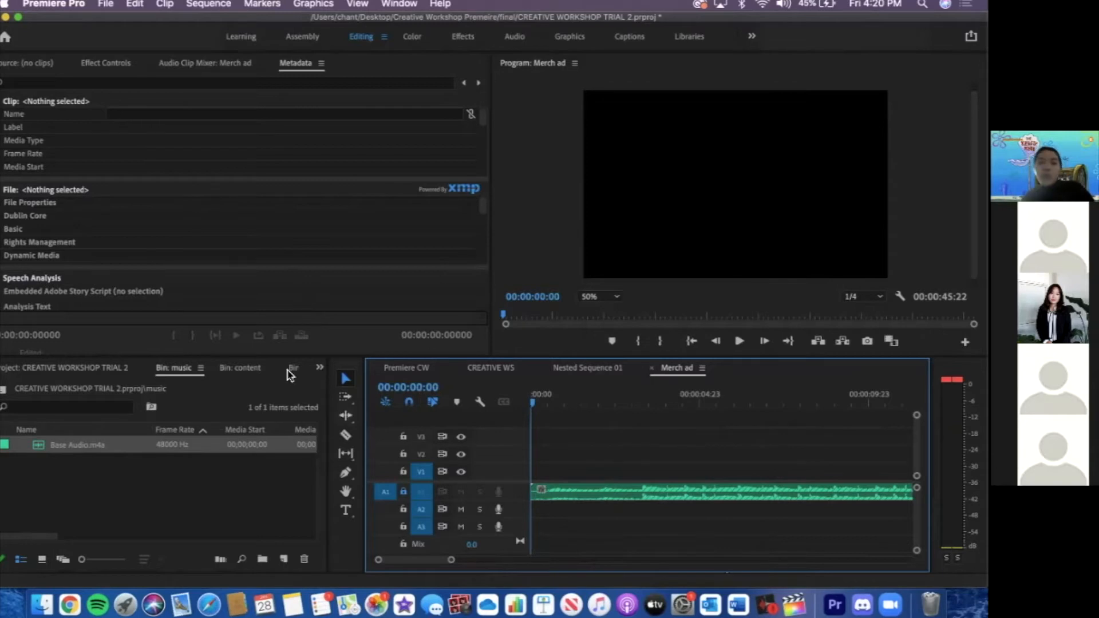
click(94, 375)
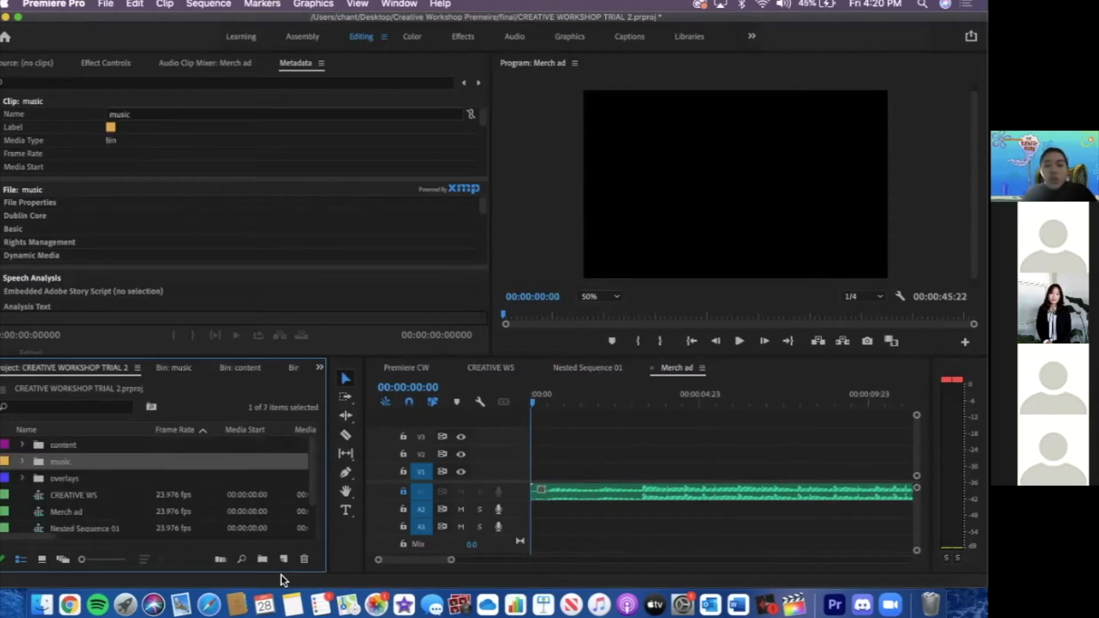
click(282, 561)
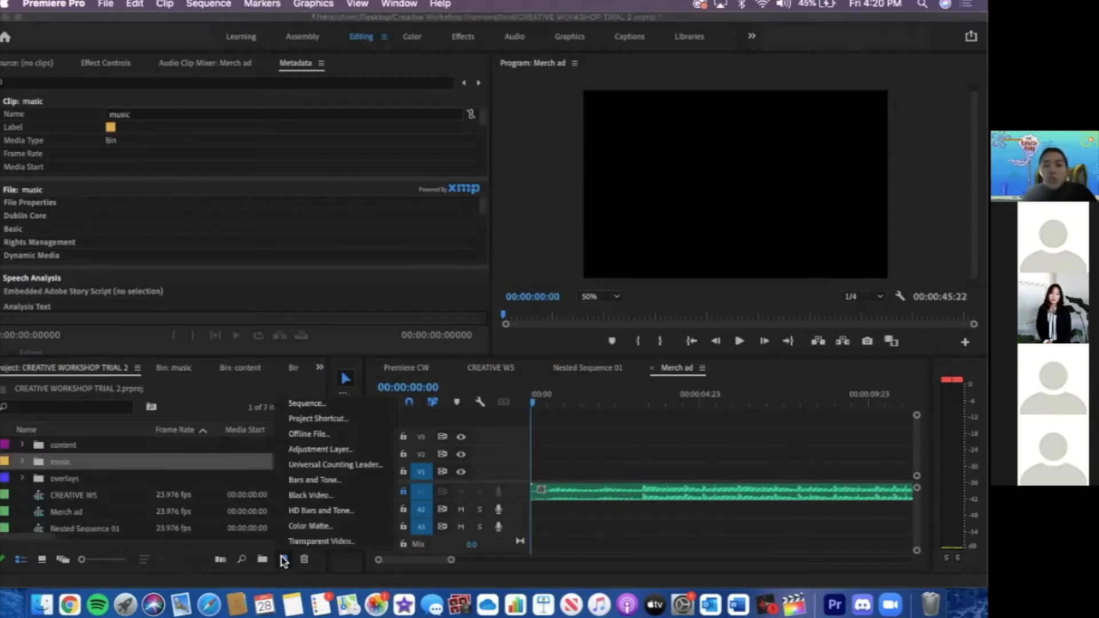
click(325, 527)
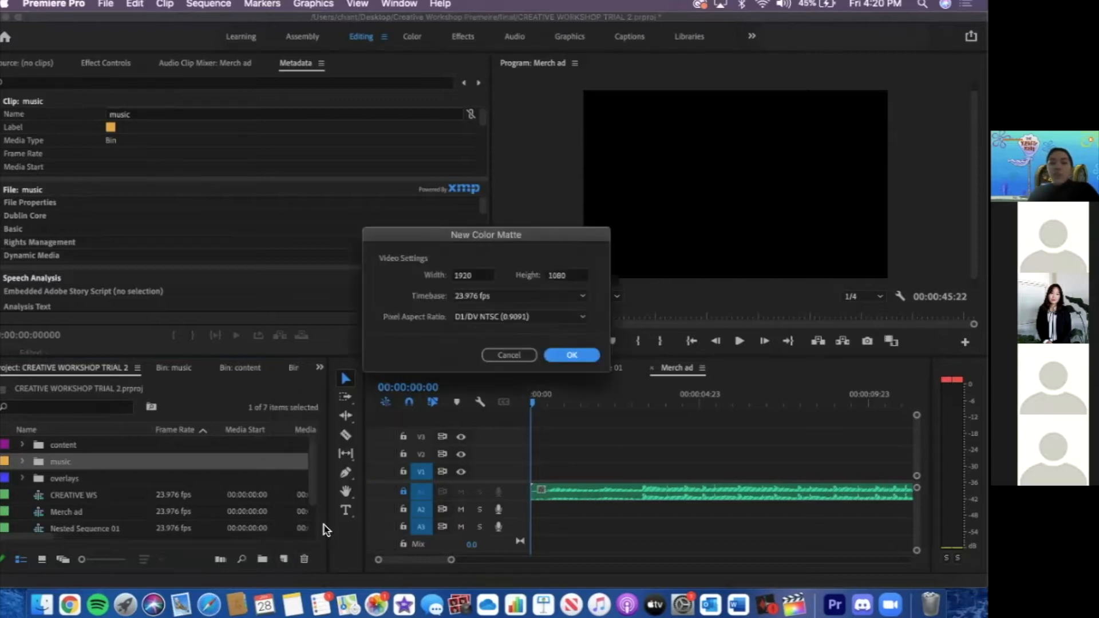
click(507, 361)
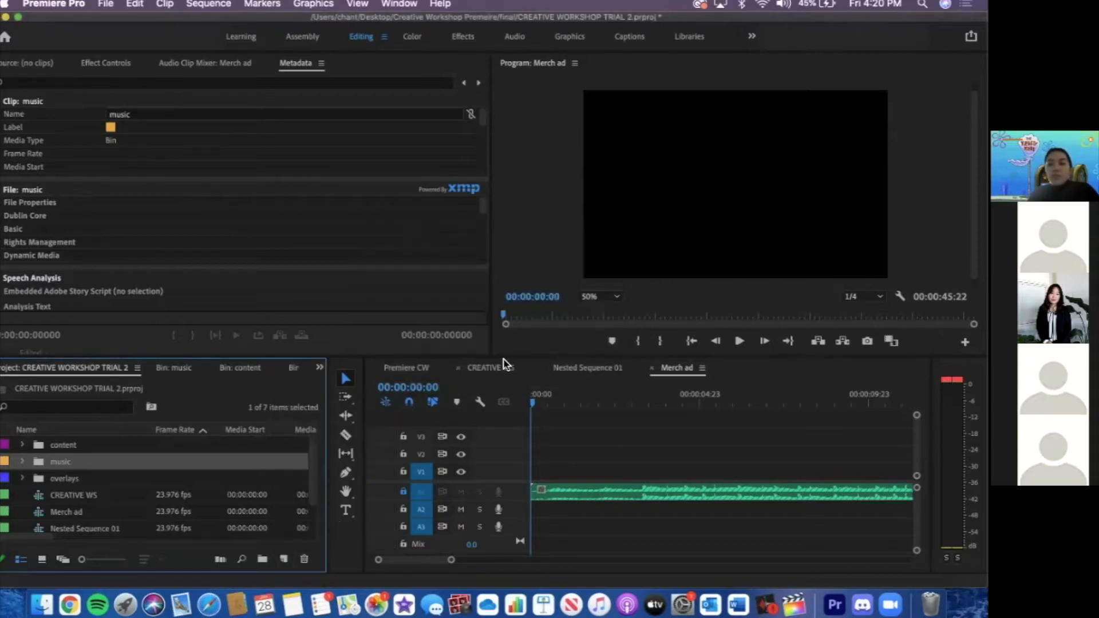
Start a new color matte with a width of 1920 and a height of 1080
click(283, 559)
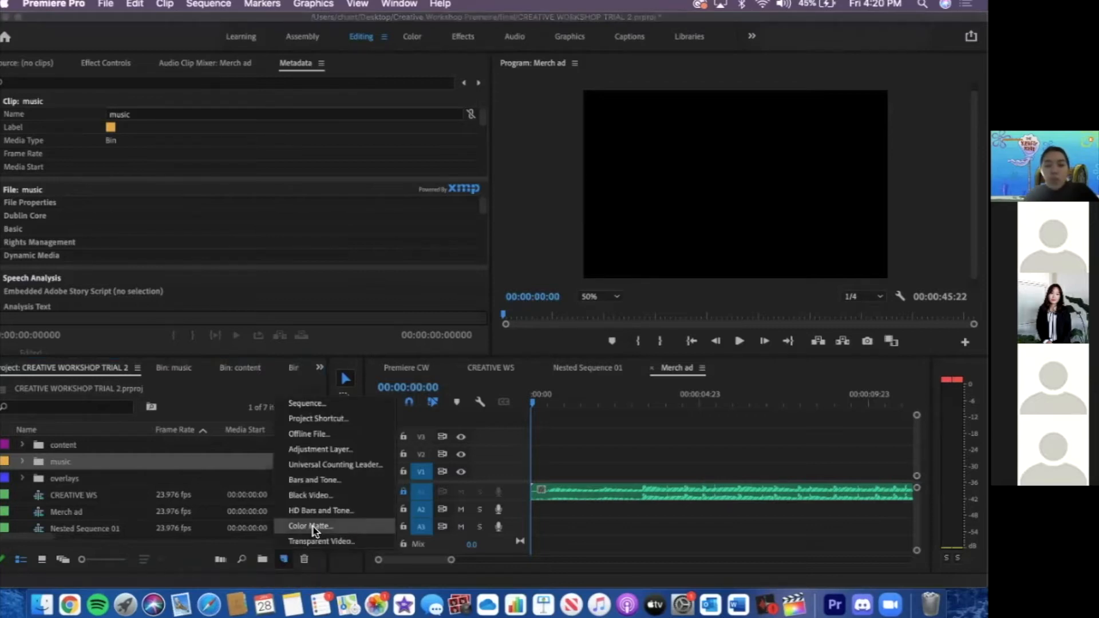
click(312, 526)
click(474, 275)
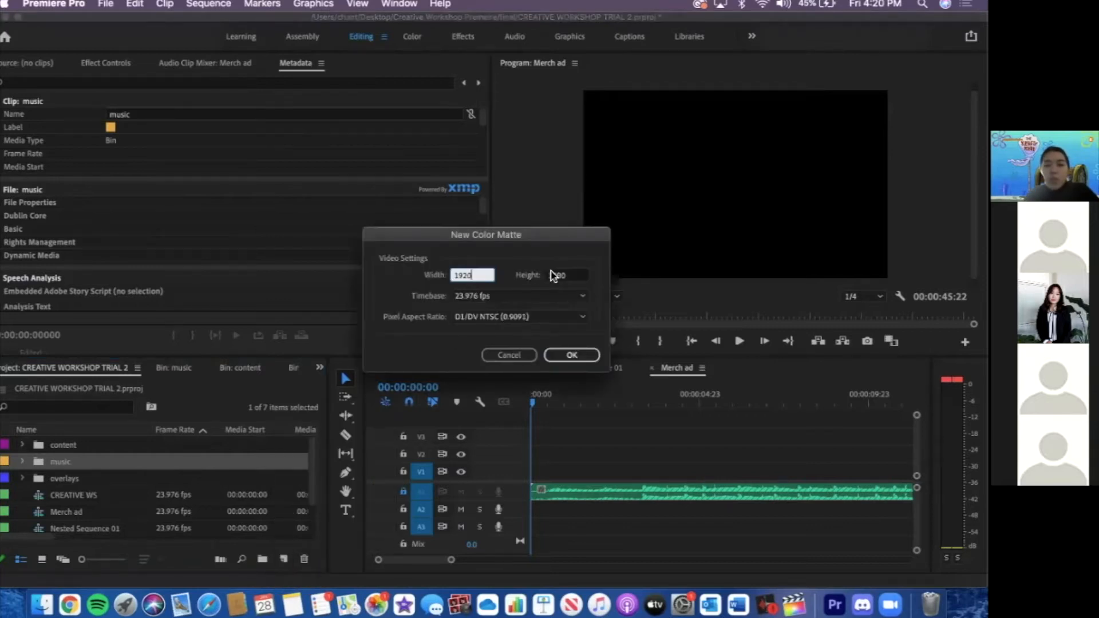
click(552, 273)
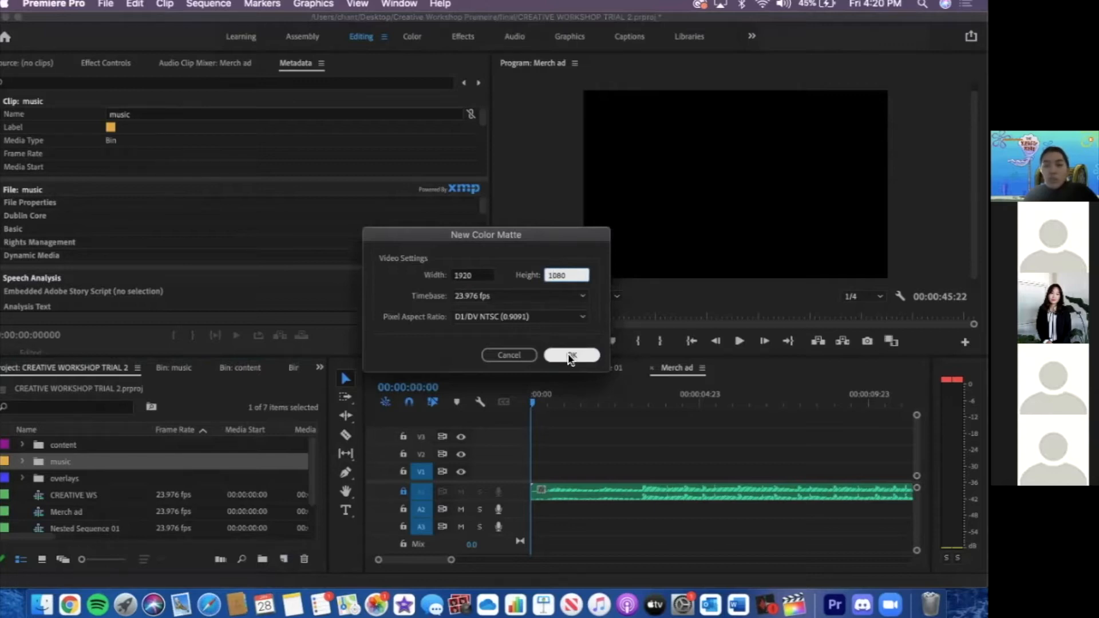
click(570, 357)
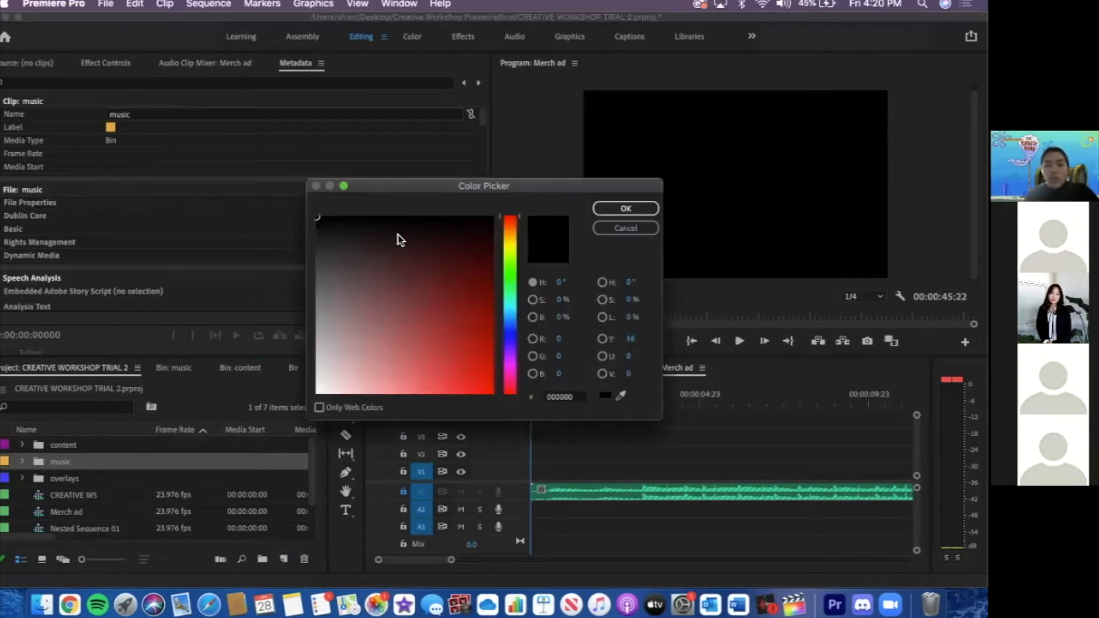
Pick the blue 4348AA for the matte and create it with the name Color Matte
mouse_move(423, 278)
mouse_down()
mouse_move(452, 304)
mouse_move(407, 338)
mouse_up()
drag(508, 325, 511, 337)
mouse_move(390, 313)
mouse_down()
mouse_move(383, 292)
mouse_move(424, 335)
mouse_up()
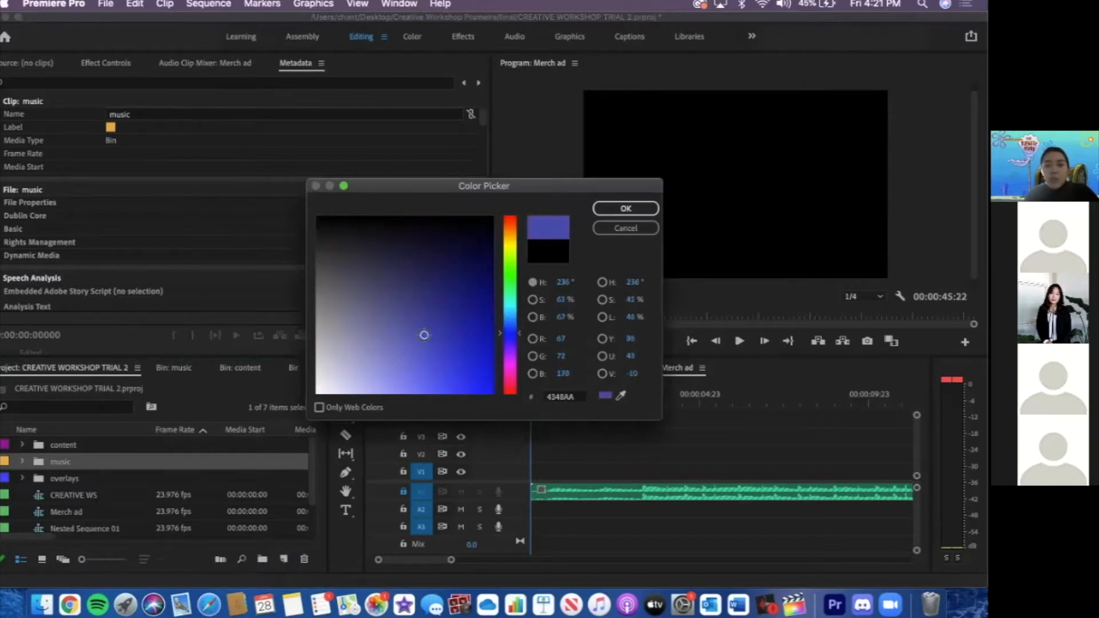
click(620, 211)
click(519, 328)
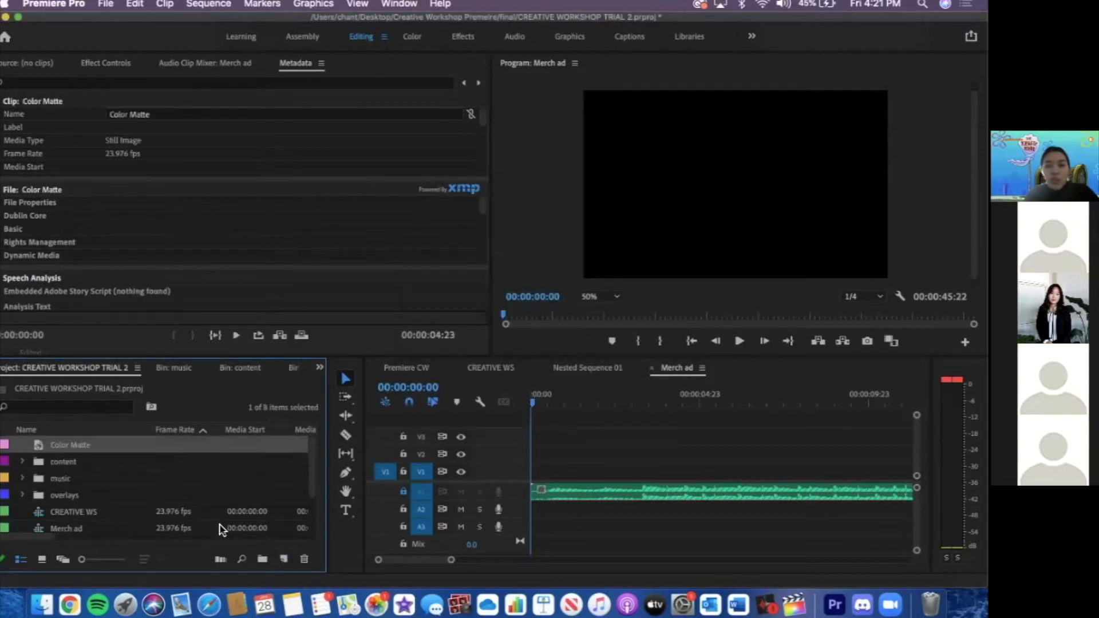
Place Color Matte at the start of video track V1 in the Merch ad sequence
mouse_move(110, 450)
mouse_down()
mouse_move(103, 444)
mouse_move(167, 446)
mouse_move(111, 460)
mouse_move(97, 440)
mouse_up()
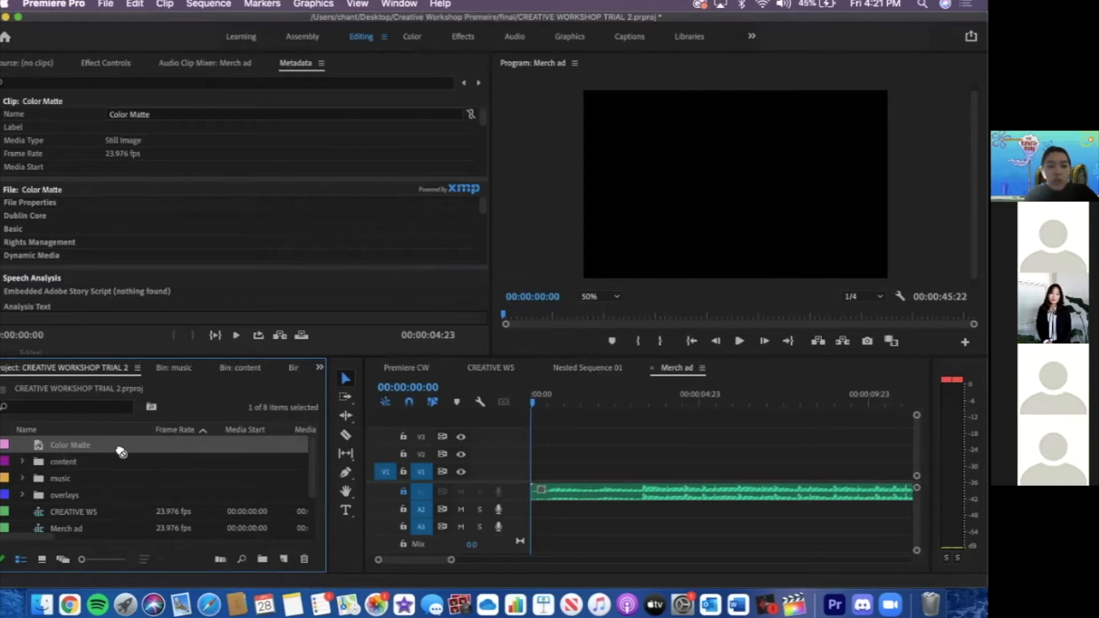
drag(125, 442, 126, 454)
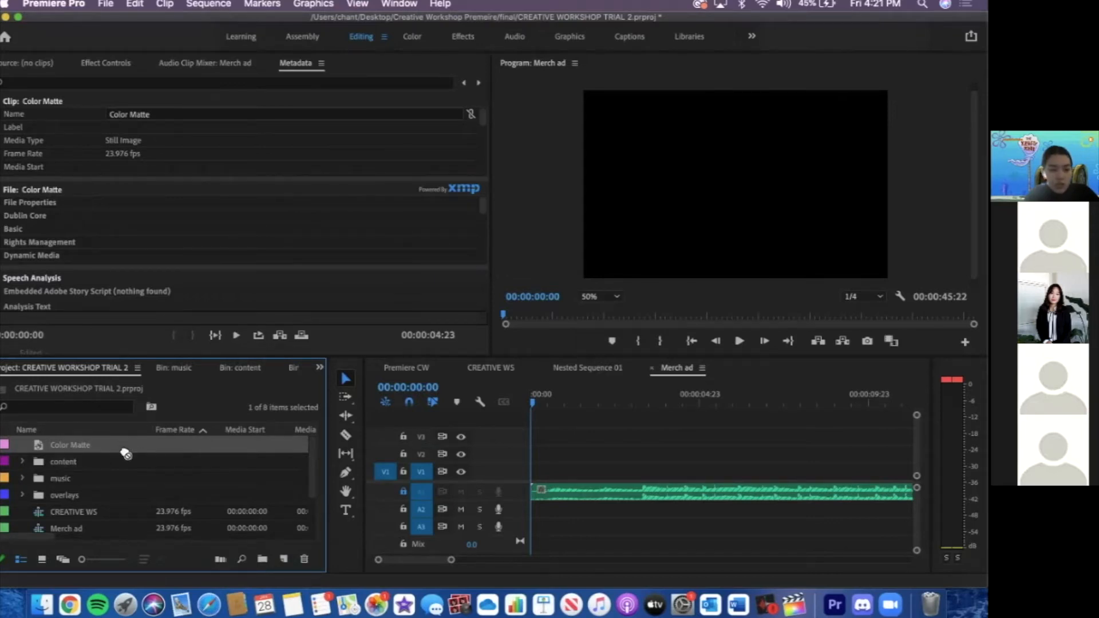
click(133, 497)
click(112, 448)
drag(126, 445, 518, 474)
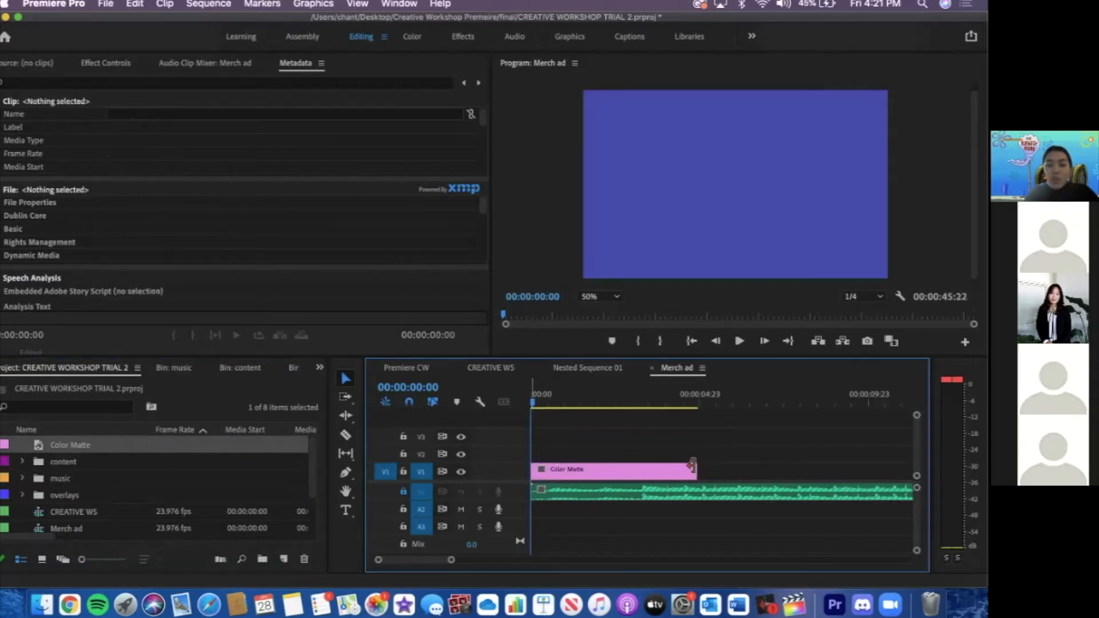
Trim the end of the Color Matte clip back to roughly where the audio waveform gets louder
drag(692, 467, 611, 469)
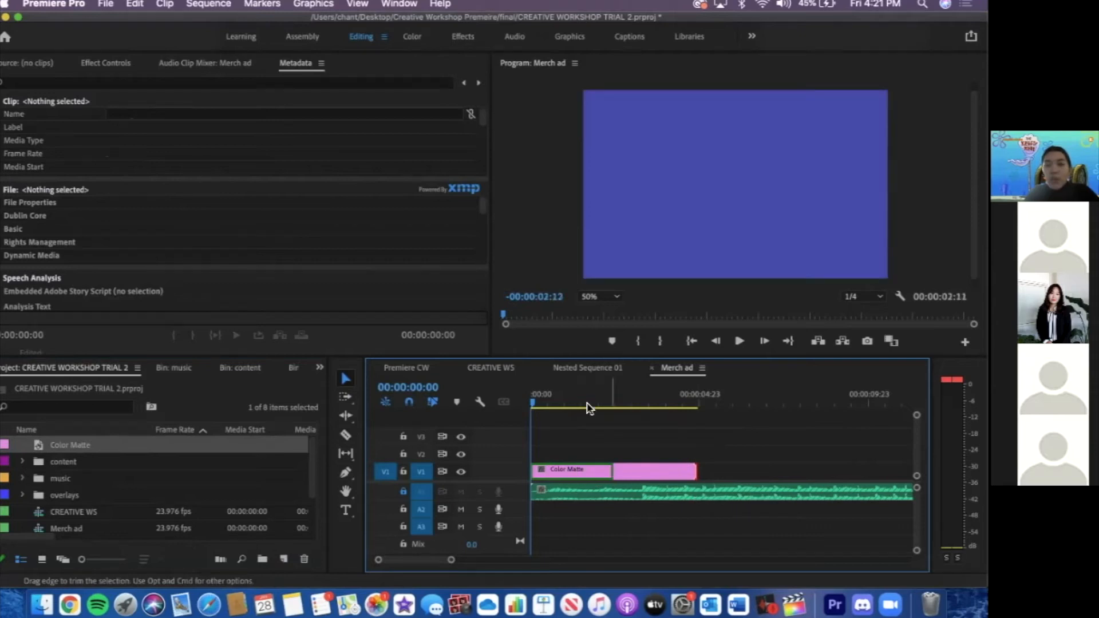
drag(577, 404, 520, 405)
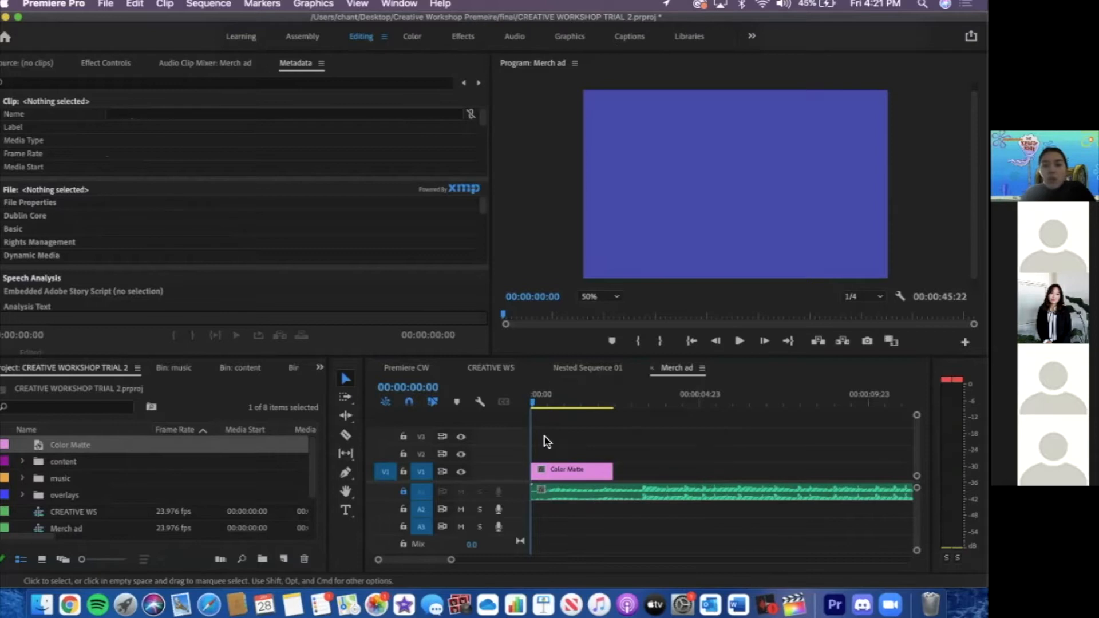
click(609, 471)
drag(635, 471, 636, 471)
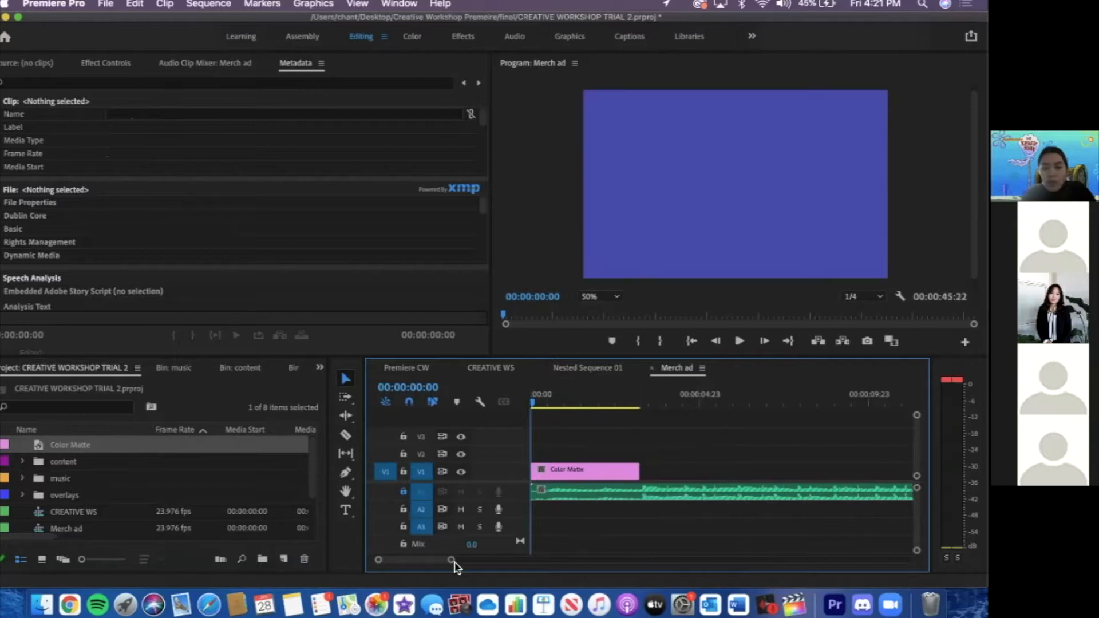
Enlarge the audio waveform, align Color Matte's end exactly with the beat drop and play the section to check it
mouse_move(452, 560)
mouse_down()
mouse_move(466, 562)
mouse_move(453, 561)
mouse_up()
key(=)
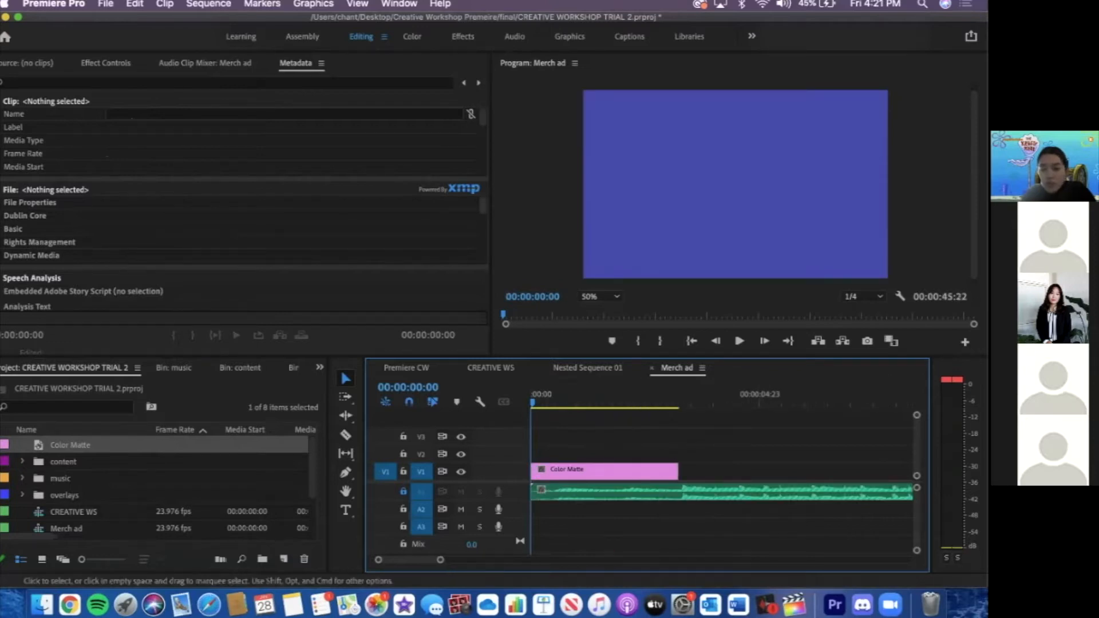
key(alt+=)
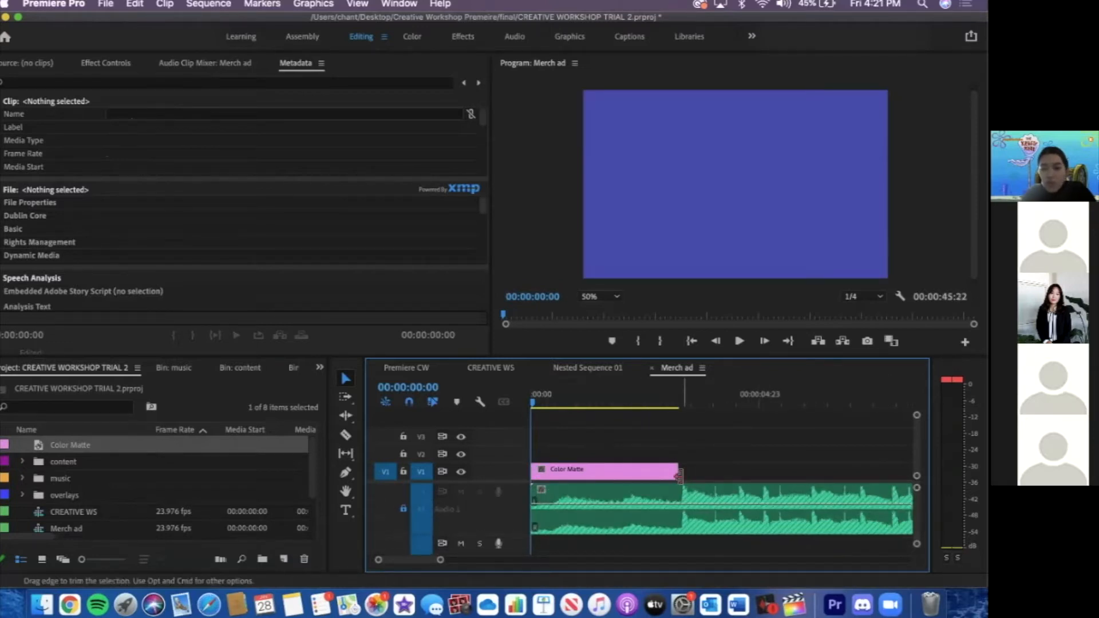
drag(677, 472, 676, 473)
key(space)
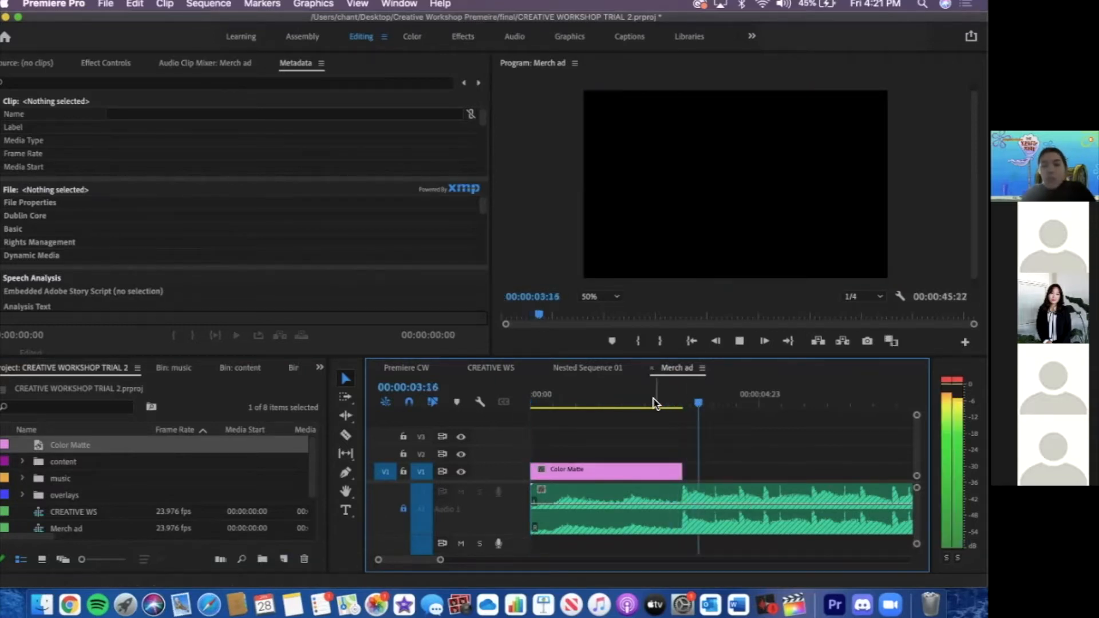
click(543, 404)
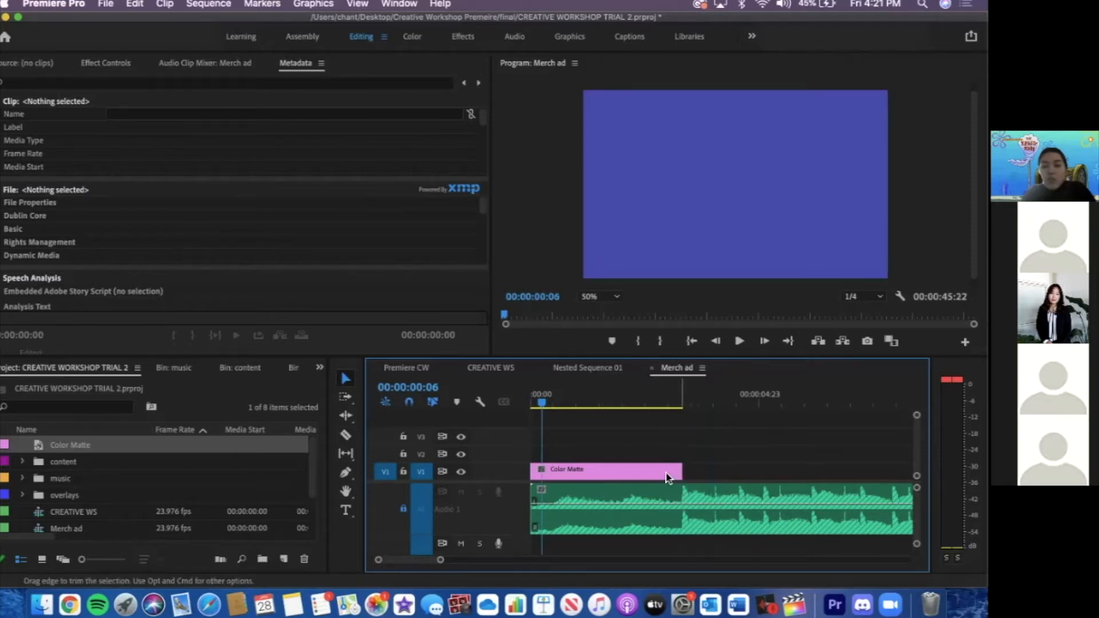
click(532, 401)
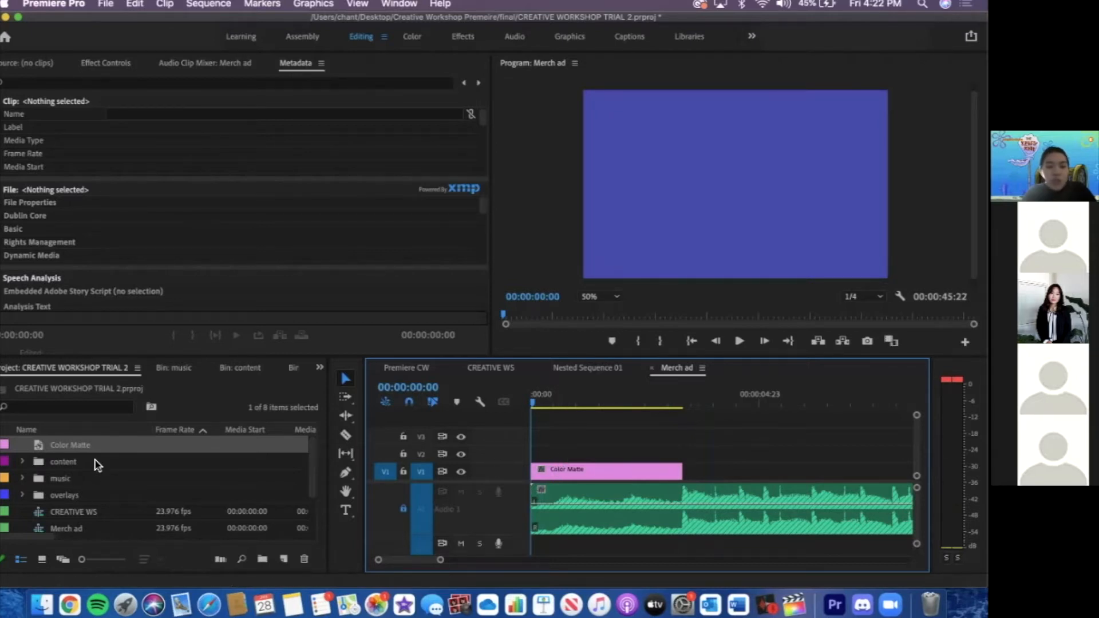
Place Intro.MOV from the content bin at the start of V2 and trim its end to match Color Matte
drag(112, 496, 532, 456)
key(space)
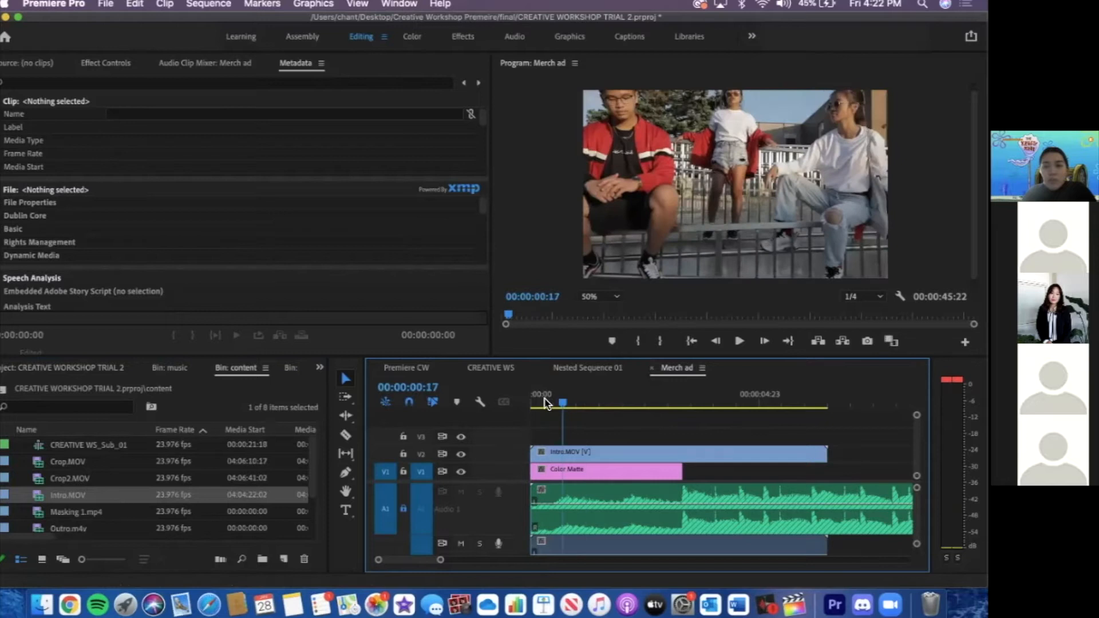
click(607, 394)
key(Up)
drag(836, 458, 684, 460)
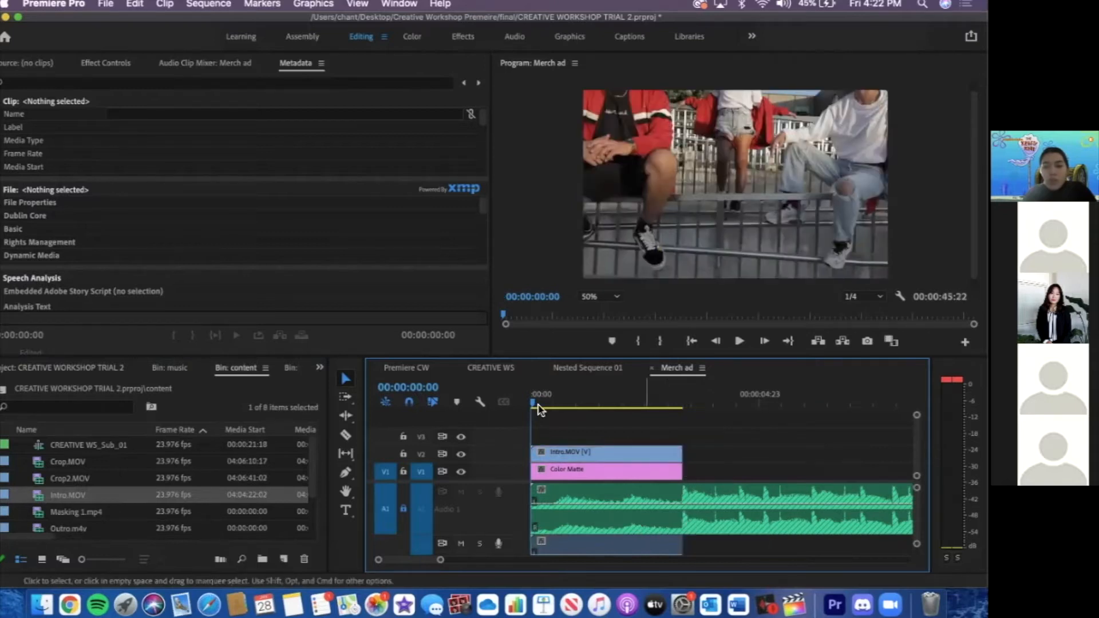
Play the opening of the Merch ad sequence and examine the Intro.MOV audio lying beneath the base audio track
key(space)
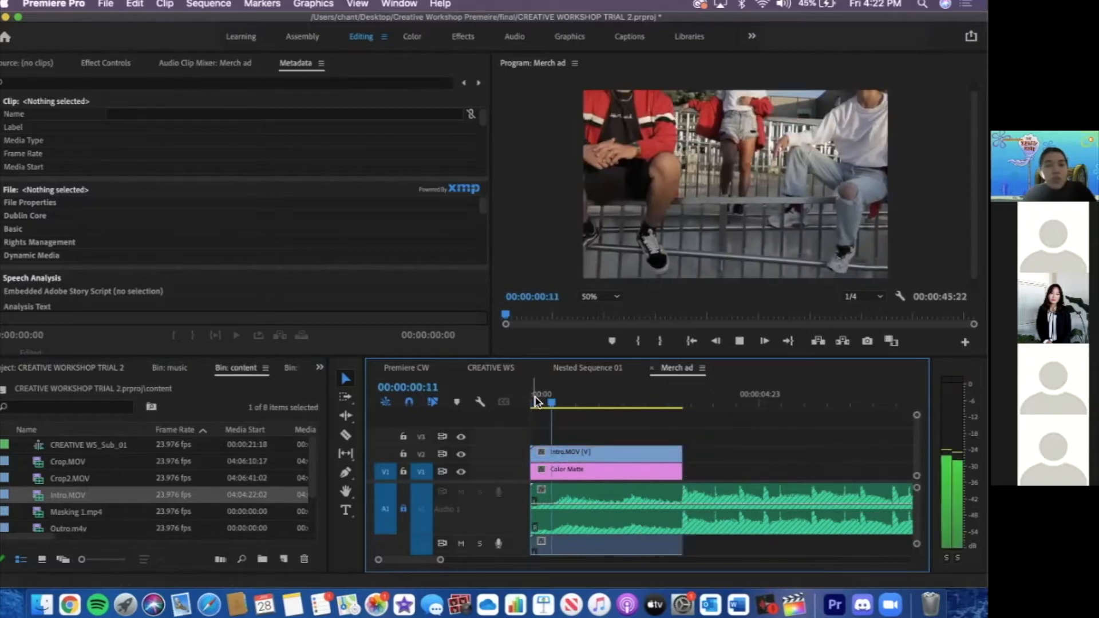
scroll(595, 495, down, 2)
key(space)
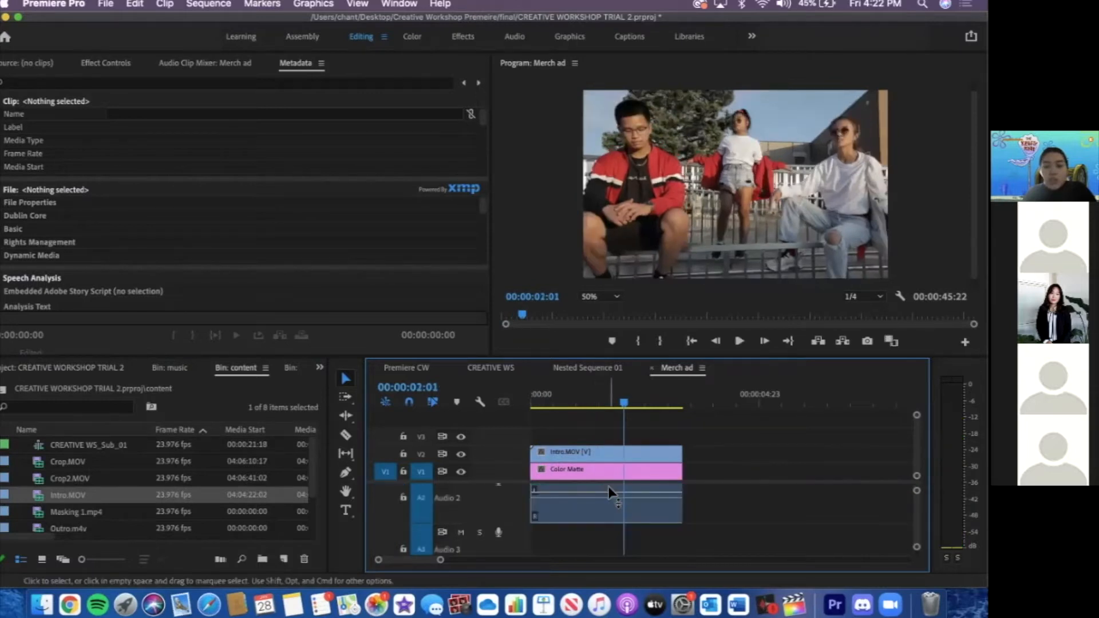
click(601, 497)
scroll(600, 503, up, 2)
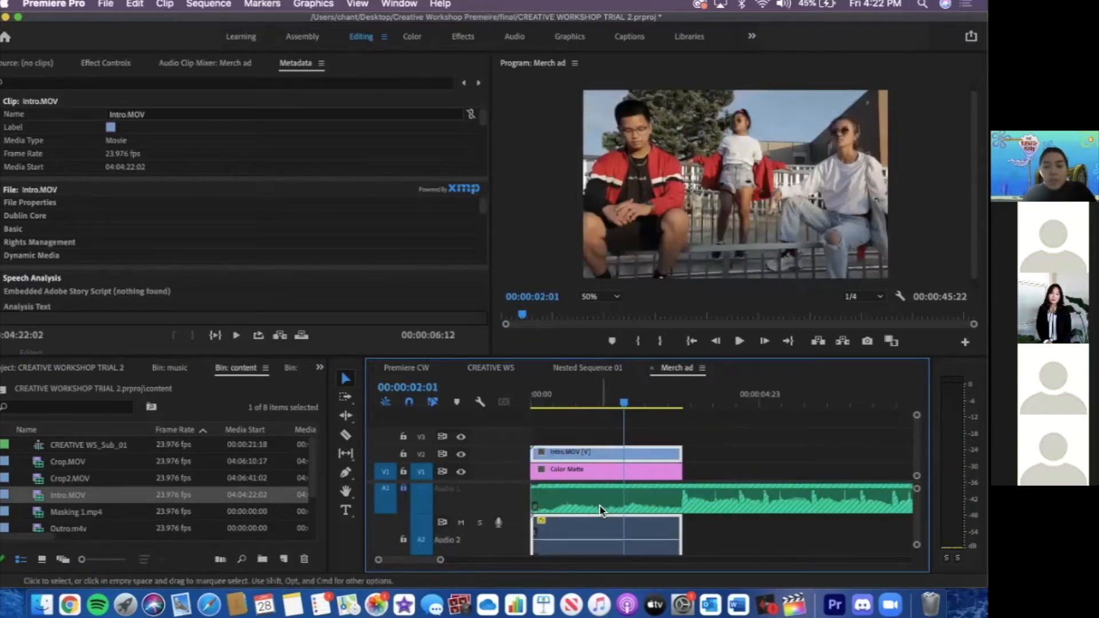
click(722, 448)
scroll(574, 552, up, 2)
scroll(574, 553, down, 1)
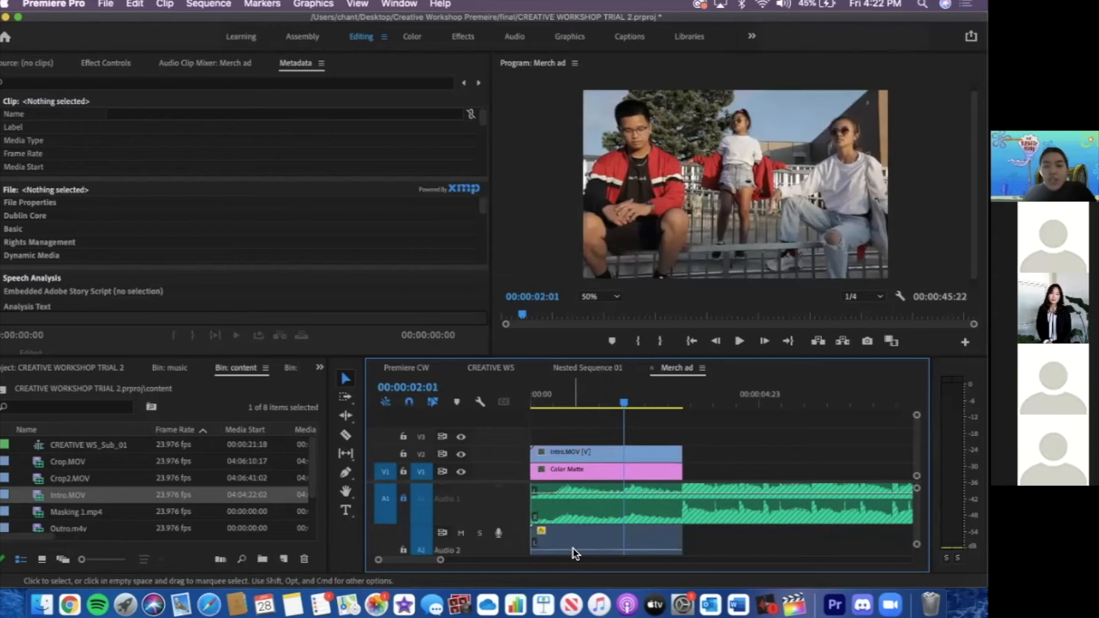
scroll(574, 553, down, 1)
scroll(577, 553, down, 1)
scroll(579, 552, up, 1)
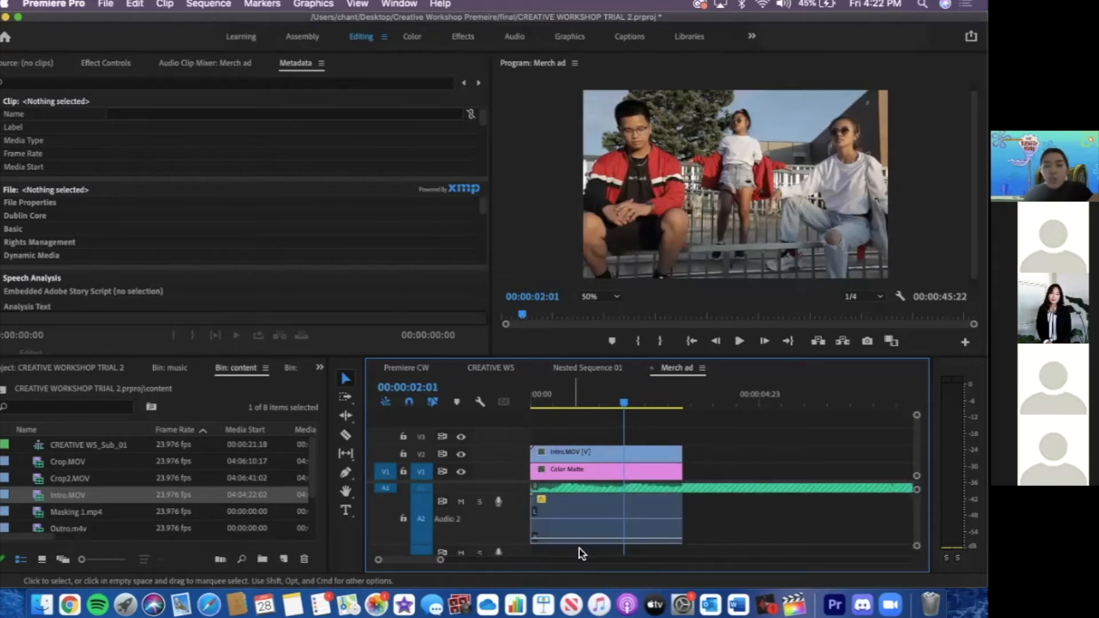
scroll(581, 555, up, 3)
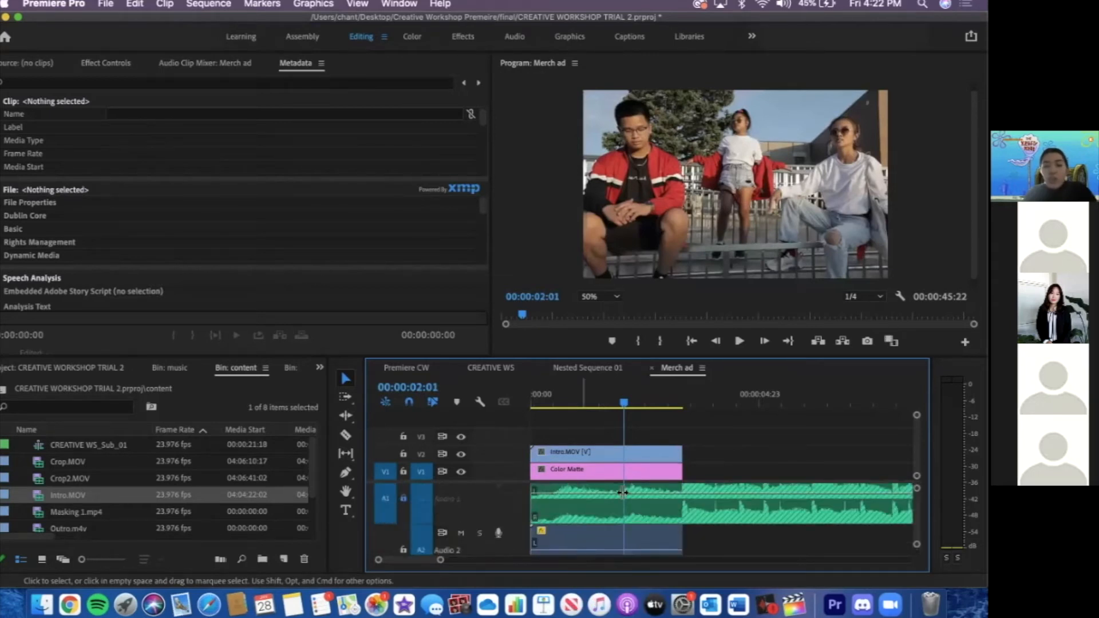
click(570, 404)
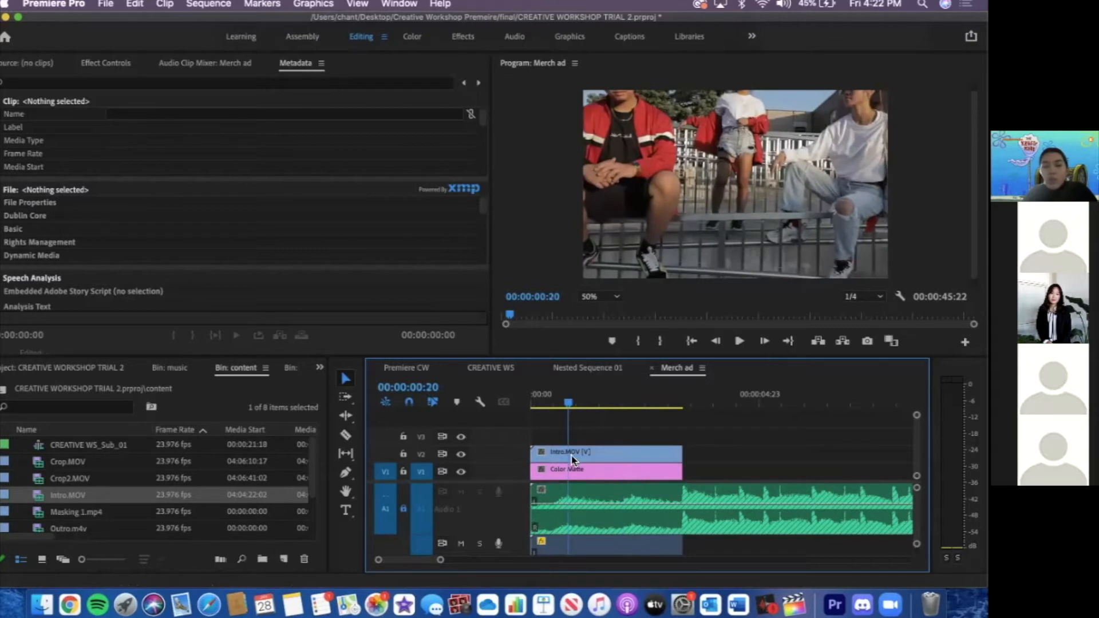
Unlink Intro.MOV's video from its audio and delete the clip's audio from track A2
click(596, 457)
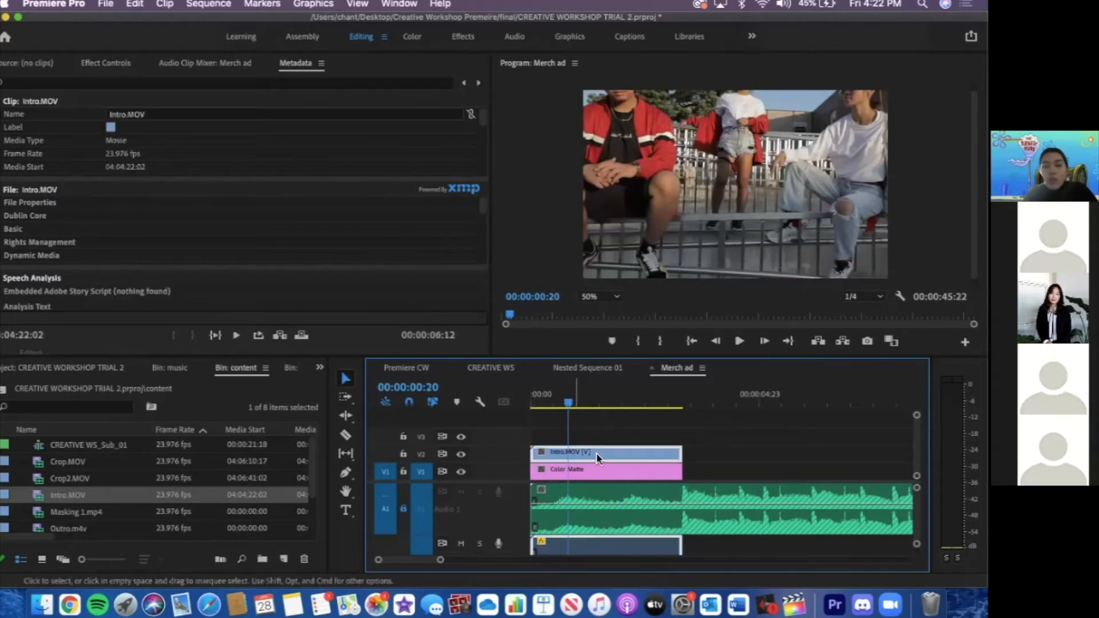
right_click(631, 527)
click(643, 520)
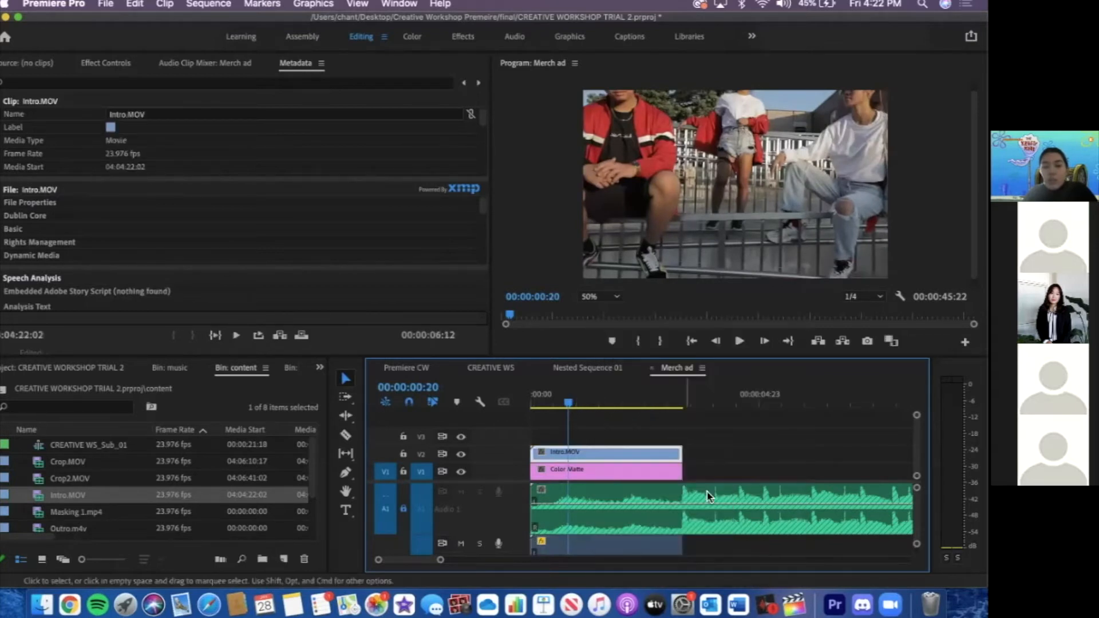
click(610, 514)
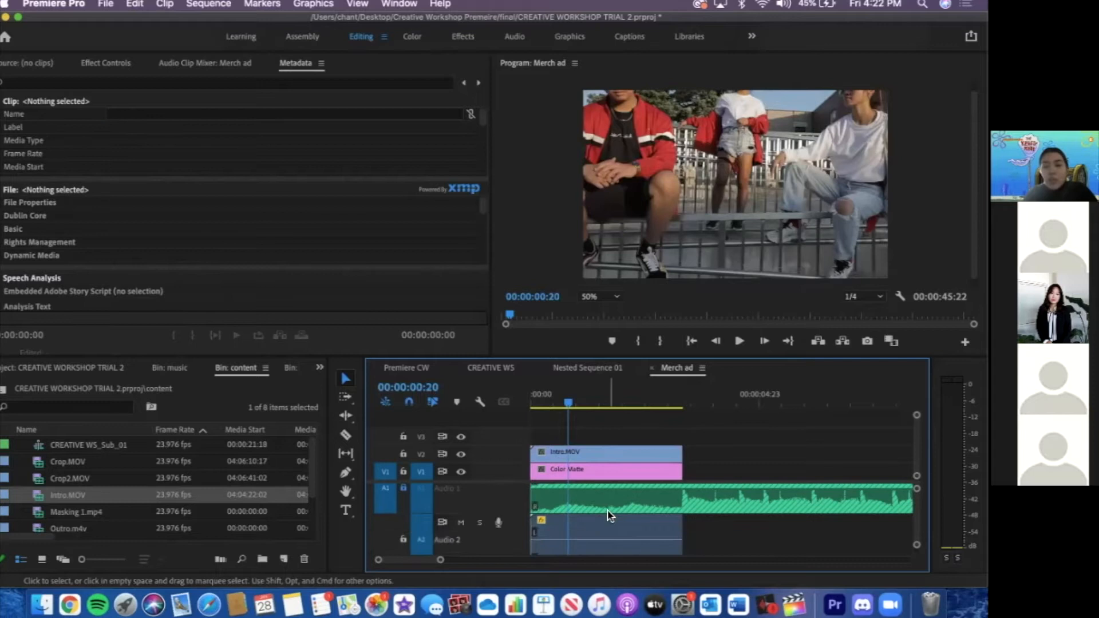
click(603, 451)
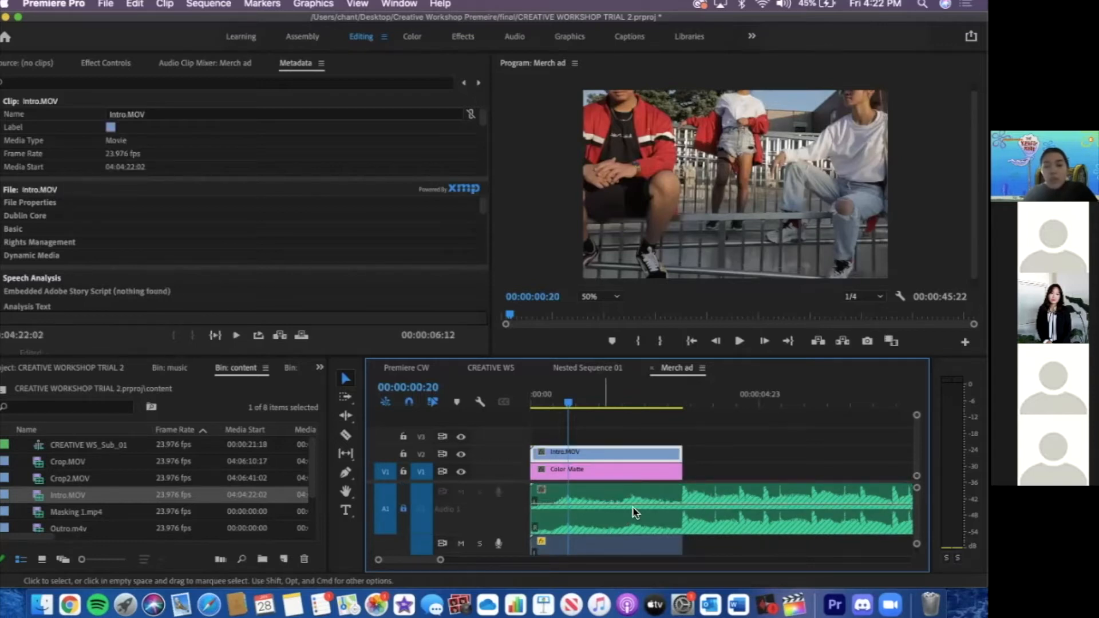
scroll(623, 502, down, 3)
click(660, 506)
key(Delete)
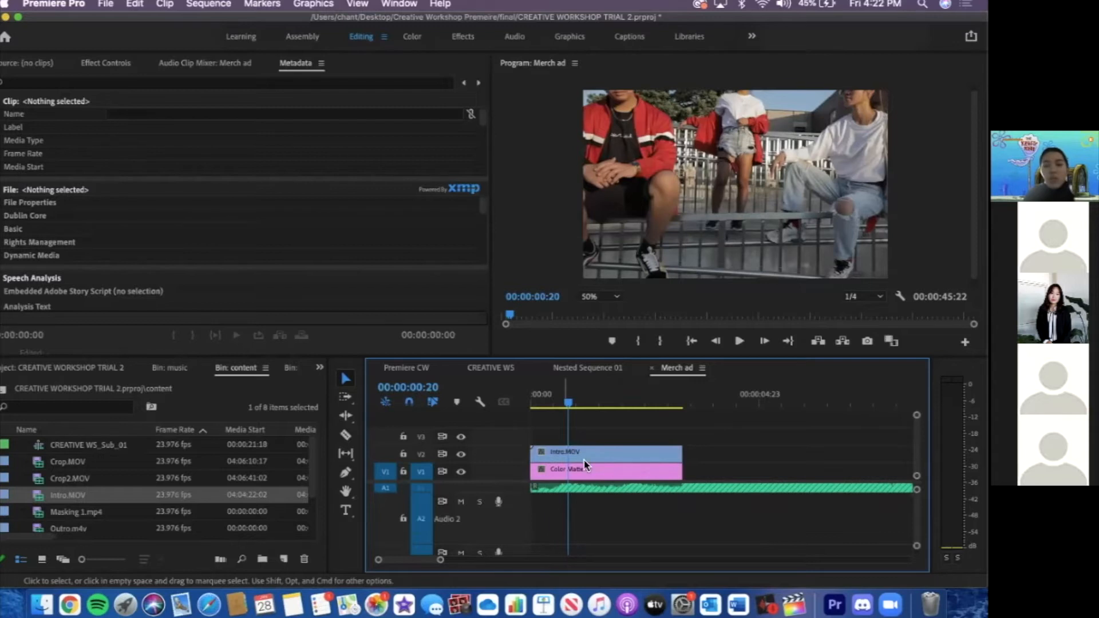
scroll(584, 466, up, 3)
Play the opening to check that only the base audio is heard, and return the playhead to the sequence start
click(542, 402)
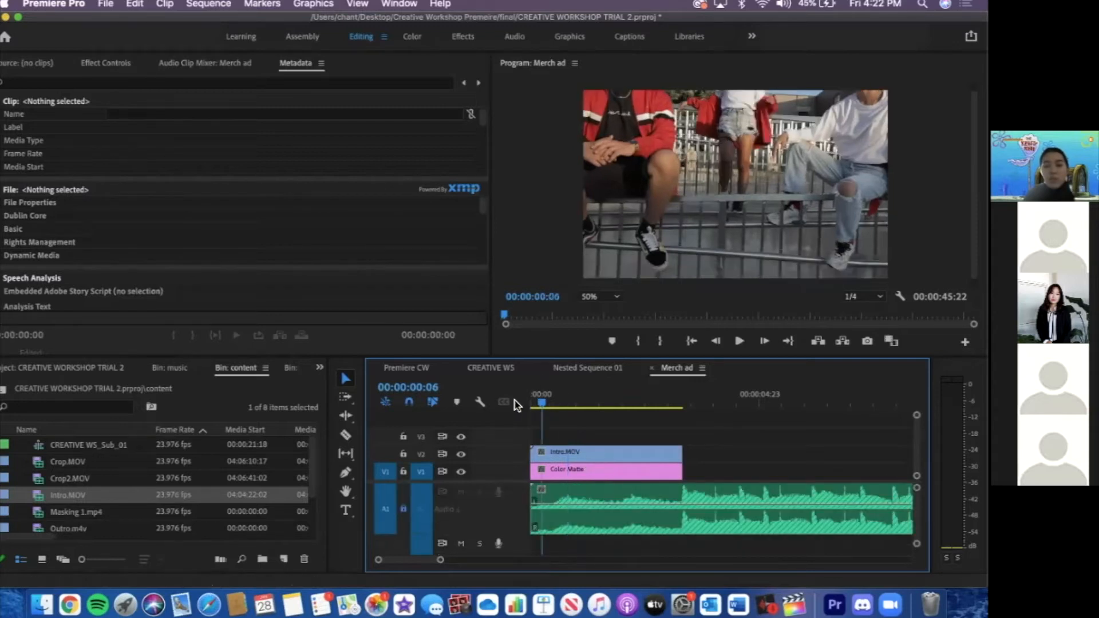
key(space)
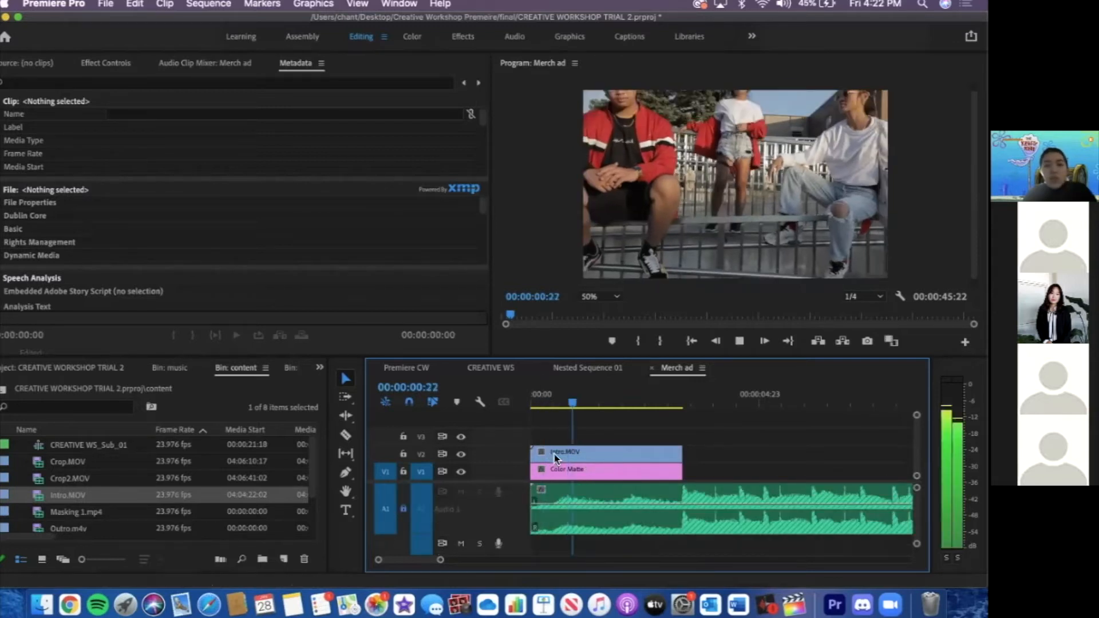
click(544, 402)
click(532, 395)
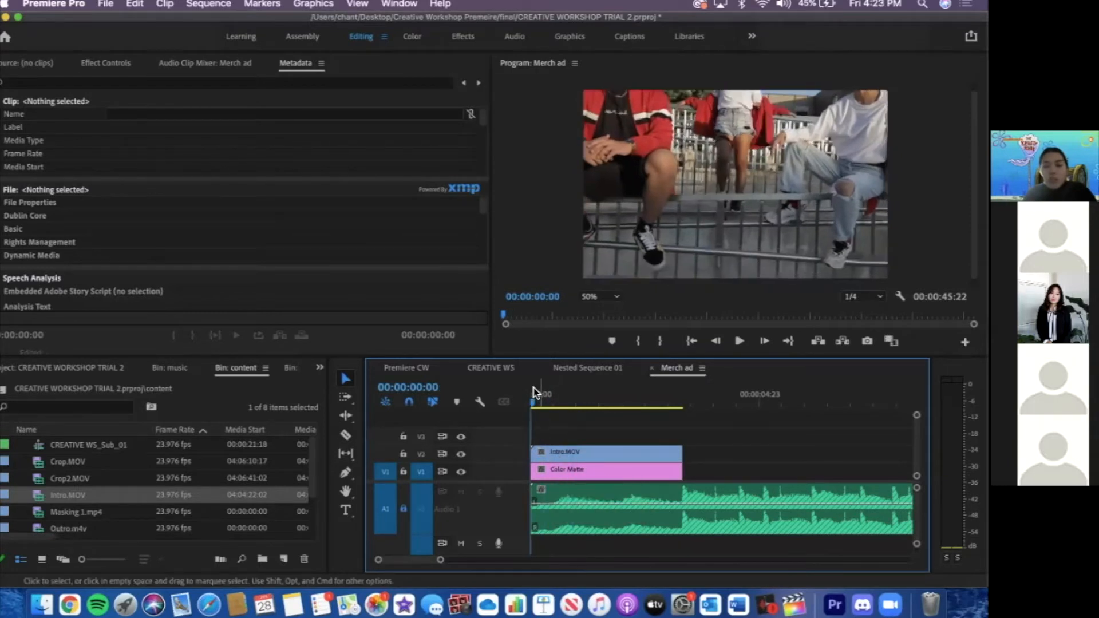
Create a text box covering almost the whole video frame and enter "ICCIT" and "MERCH" on two lines
click(346, 510)
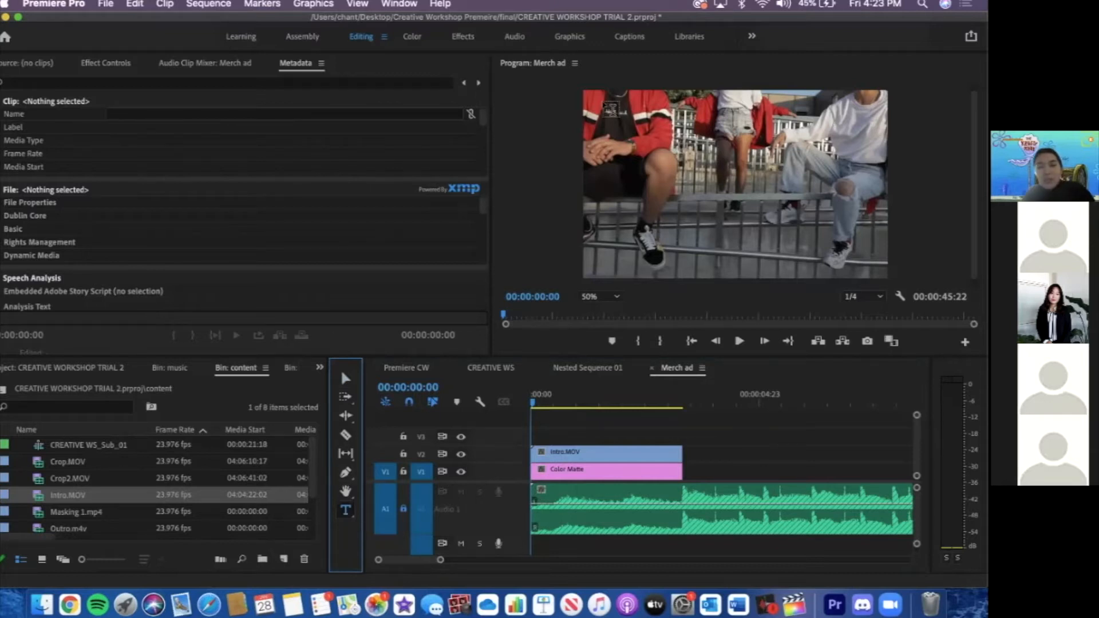
click(591, 103)
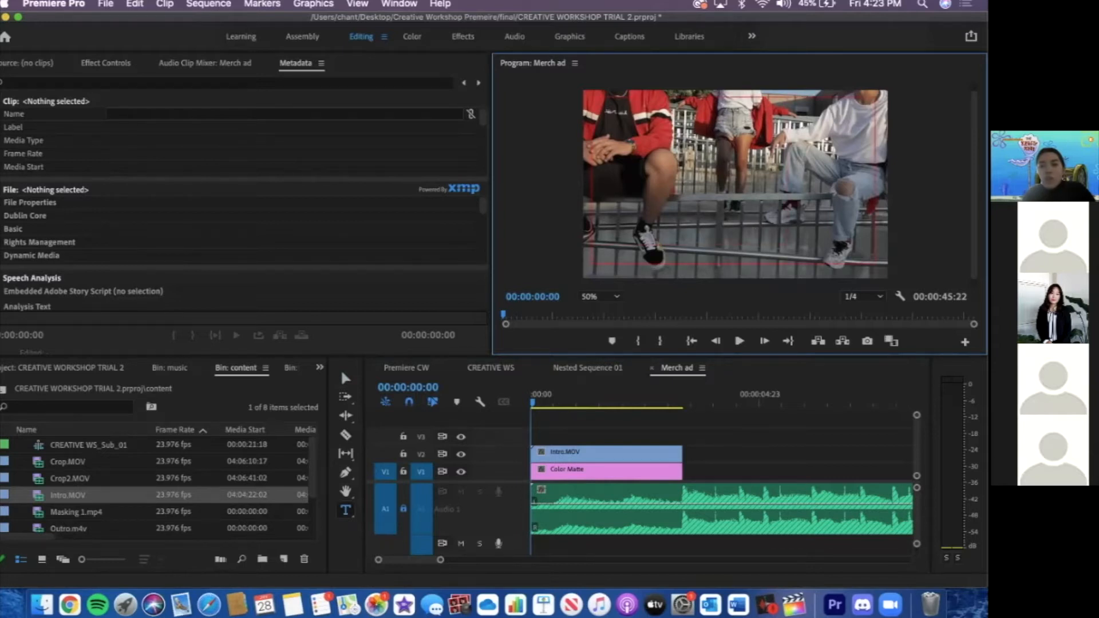
drag(591, 97, 876, 264)
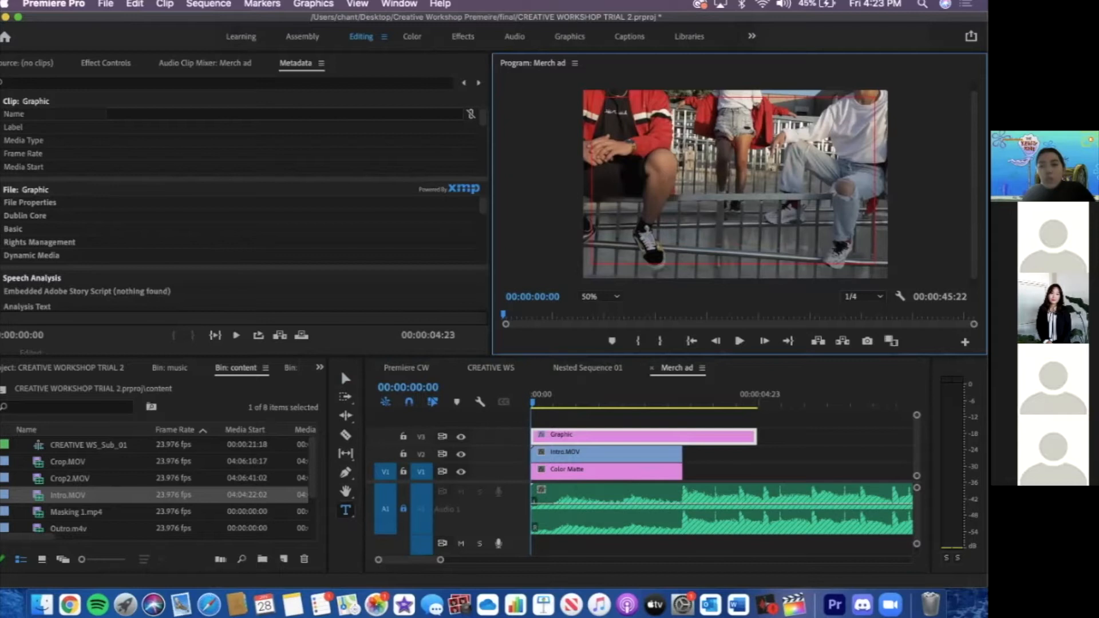
text(ICCIT)
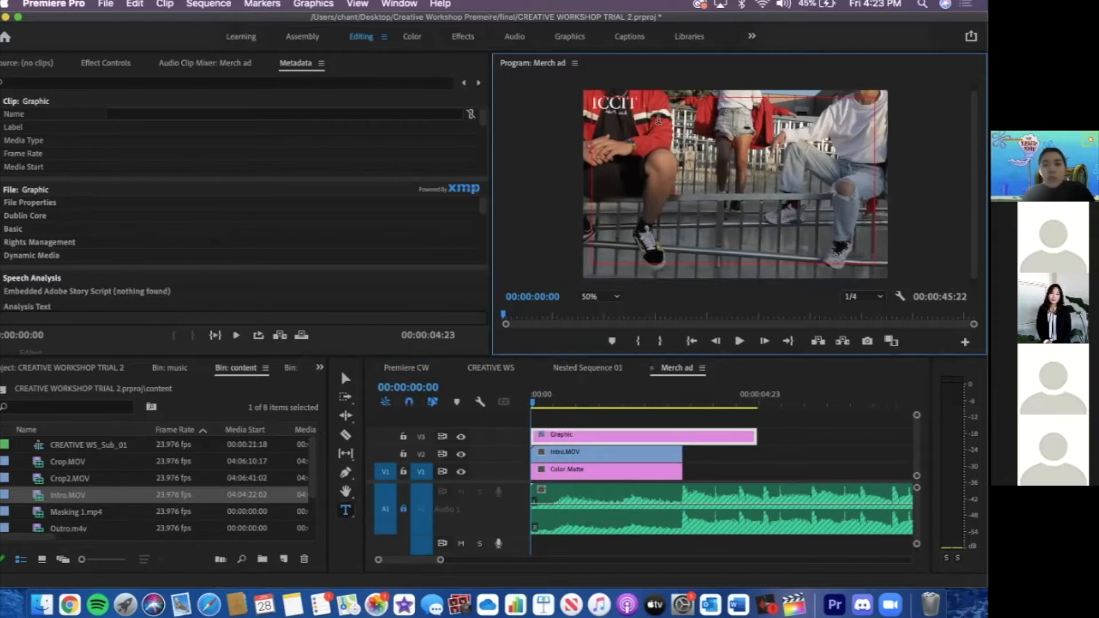
key(Return)
text(MERCH)
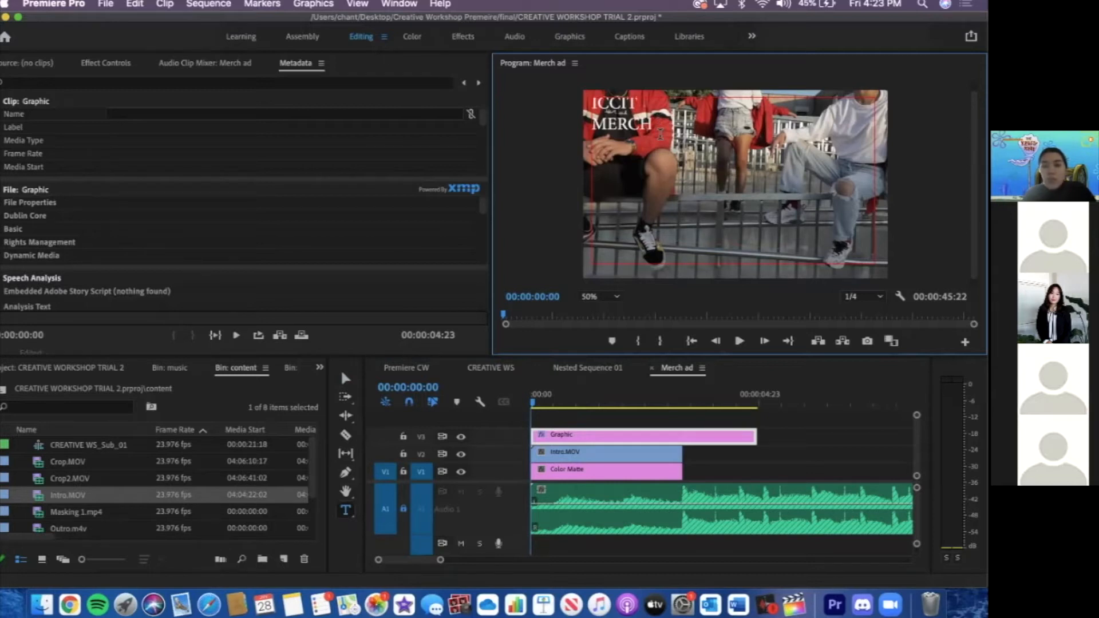
Select all of the ICCIT MERCH title text and set its font to Impact
drag(600, 122, 590, 100)
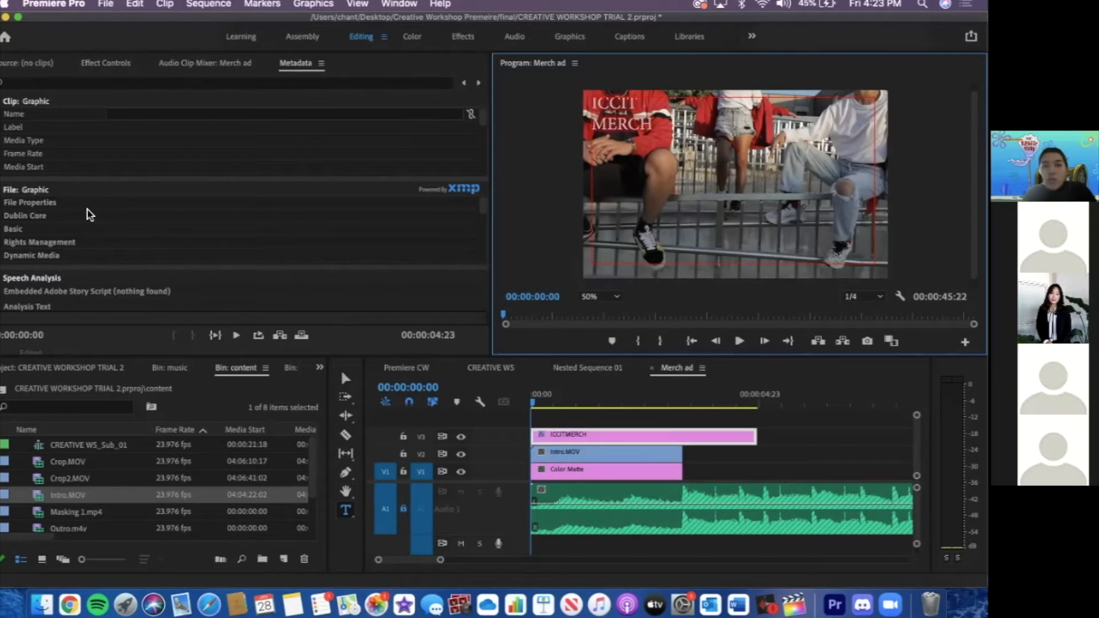
click(95, 65)
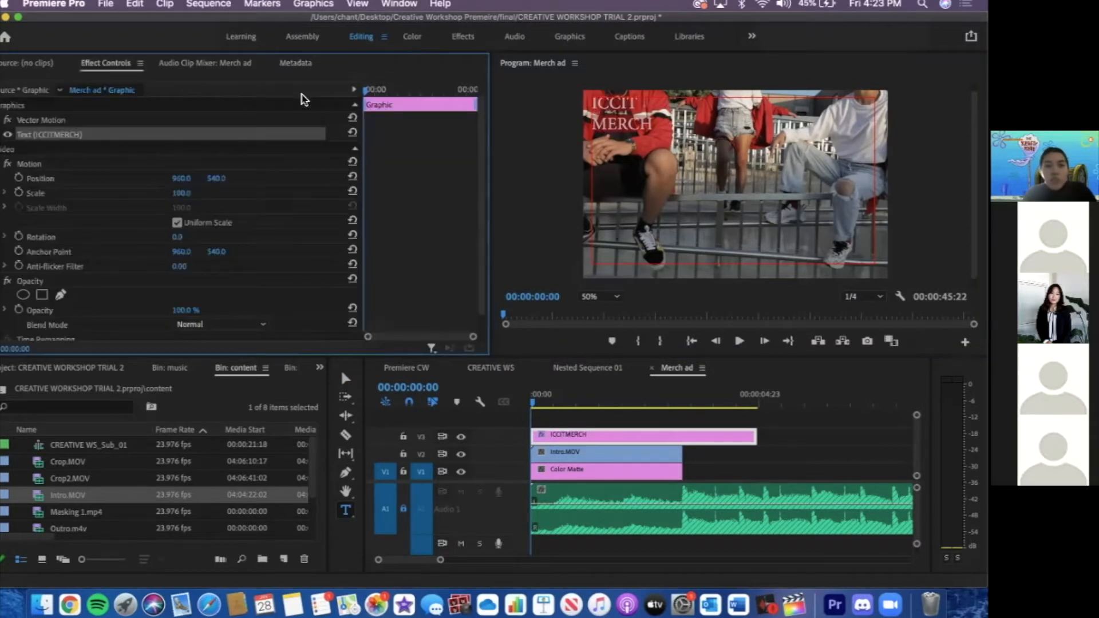
click(4, 135)
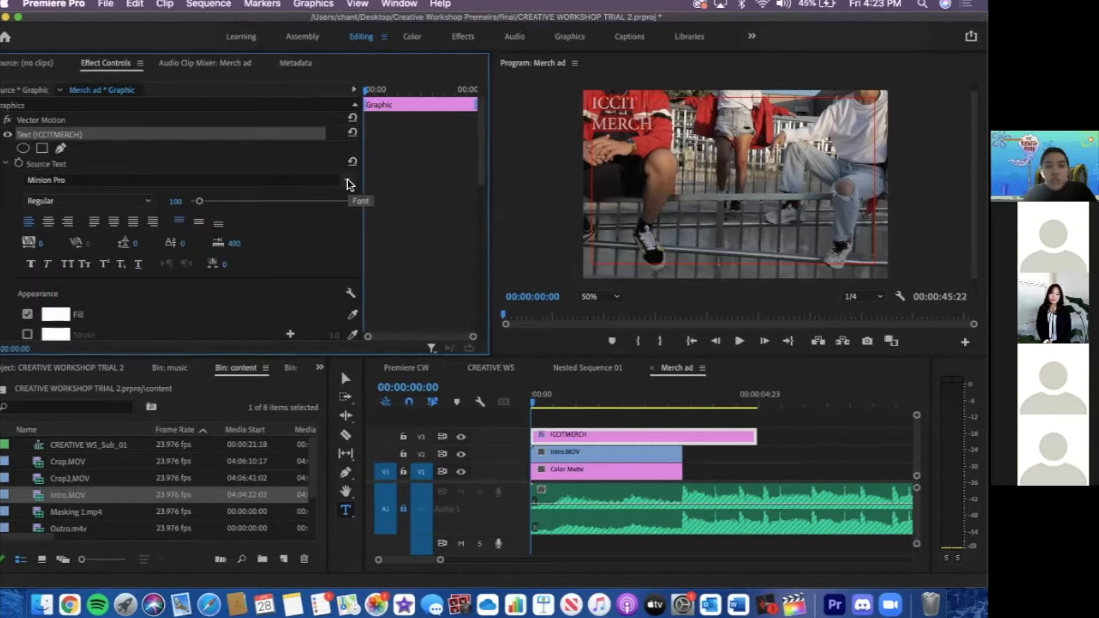
click(276, 181)
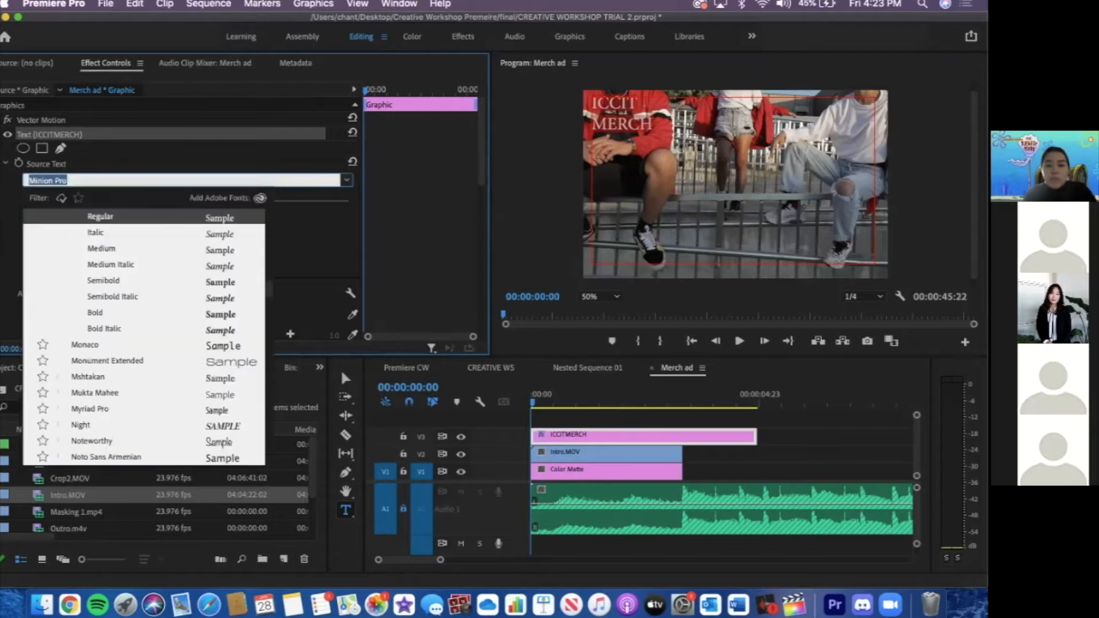
text(IMPAC)
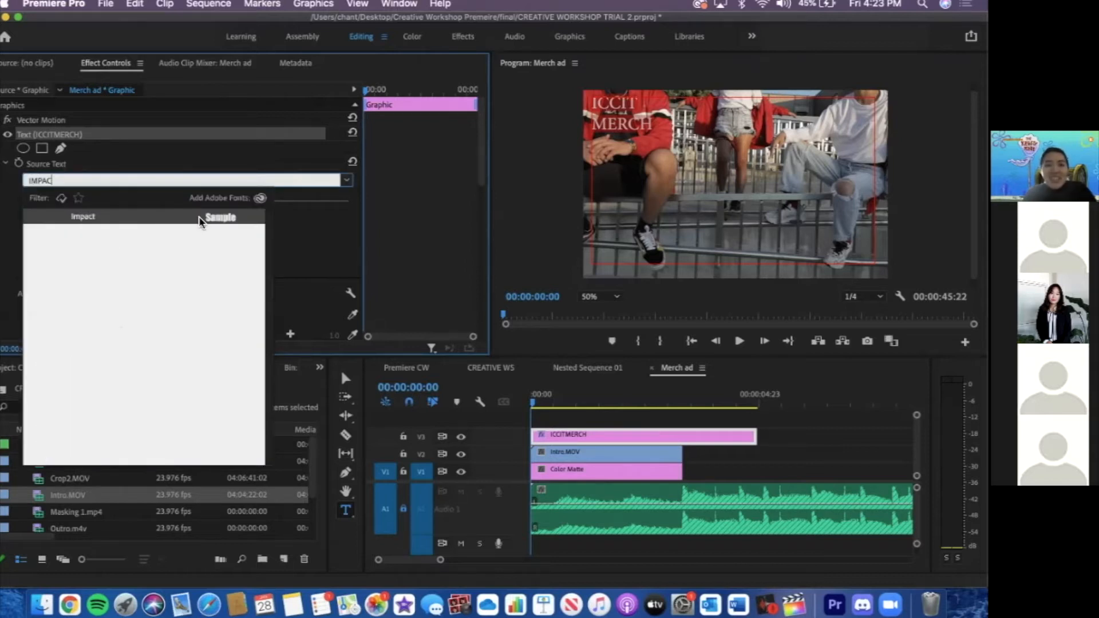
key(Return)
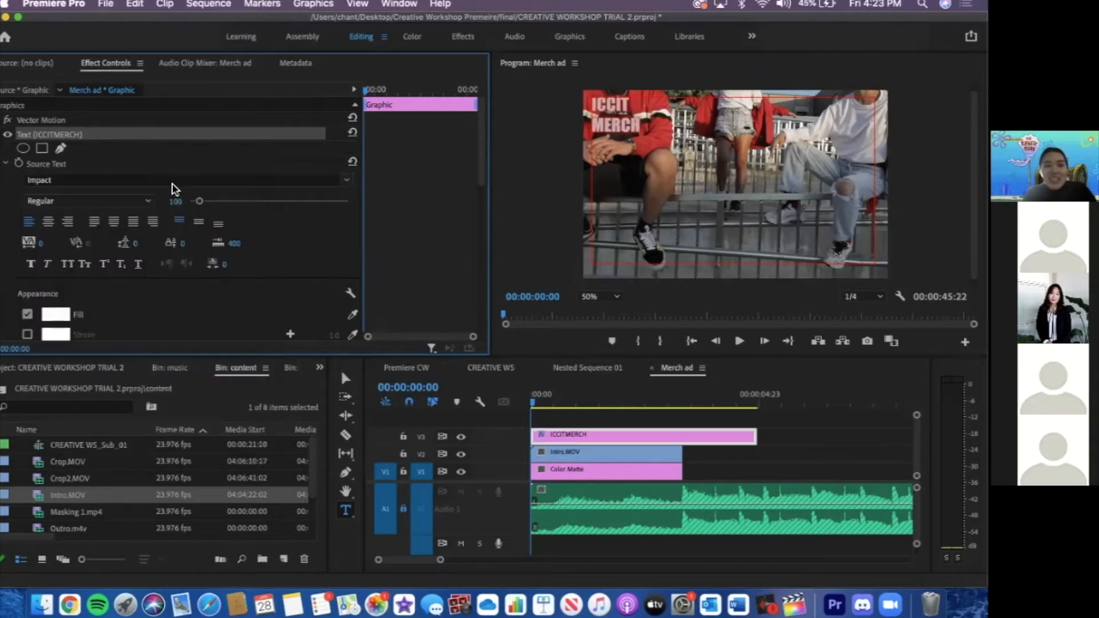
Center the ICCIT MERCH text horizontally and vertically in its box and enlarge the font size to 350
click(48, 221)
click(199, 223)
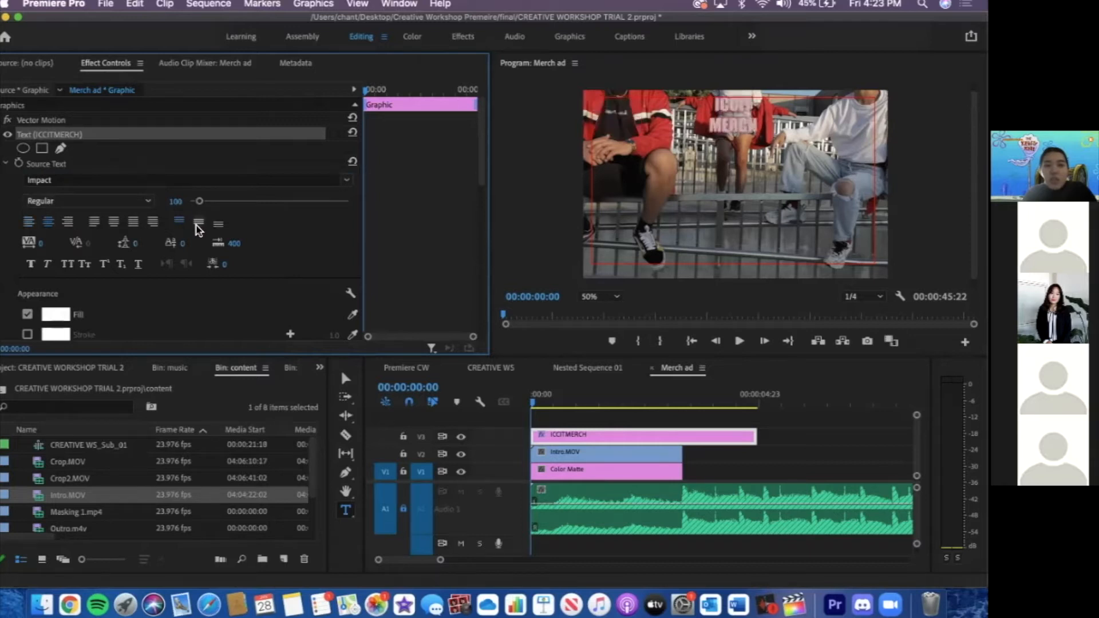
drag(201, 204, 224, 205)
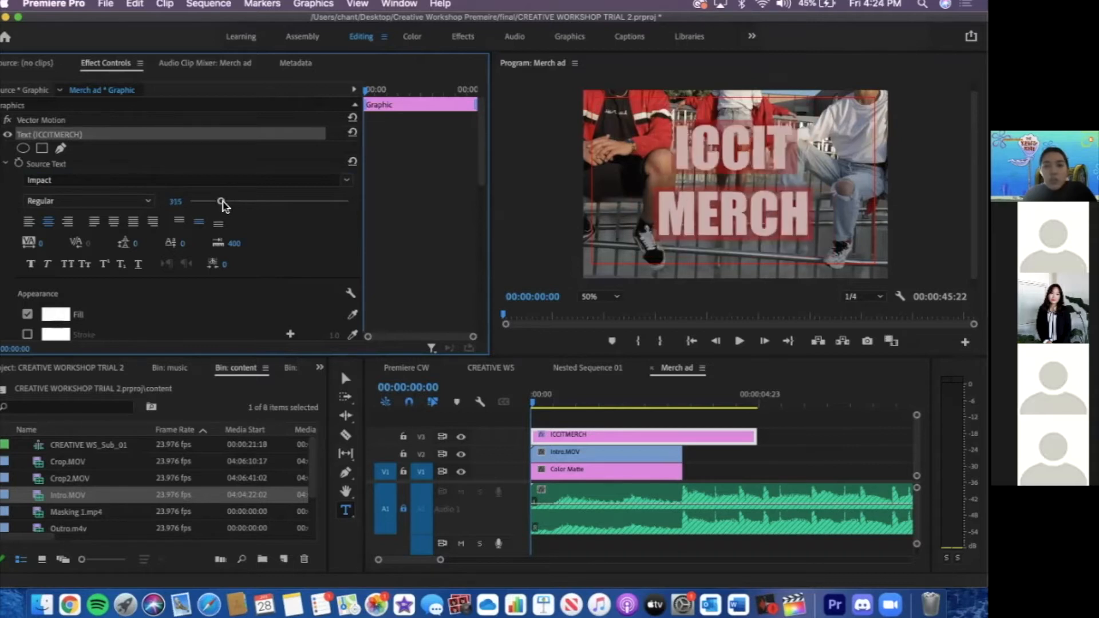
scroll(54, 288, down, 1)
click(55, 289)
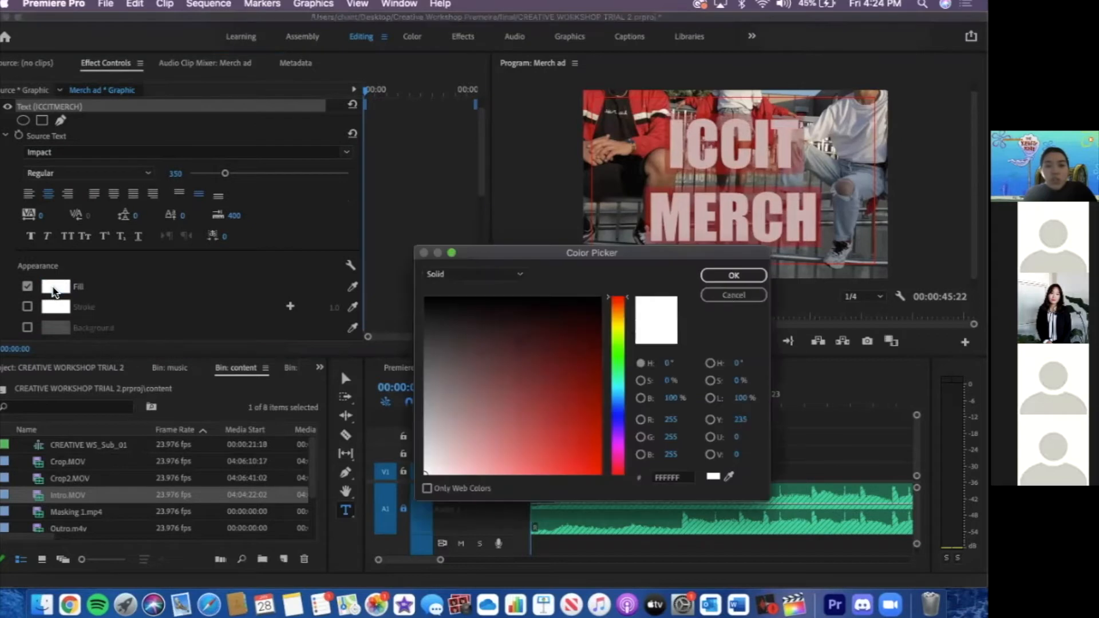
click(733, 295)
scroll(115, 231, up, 1)
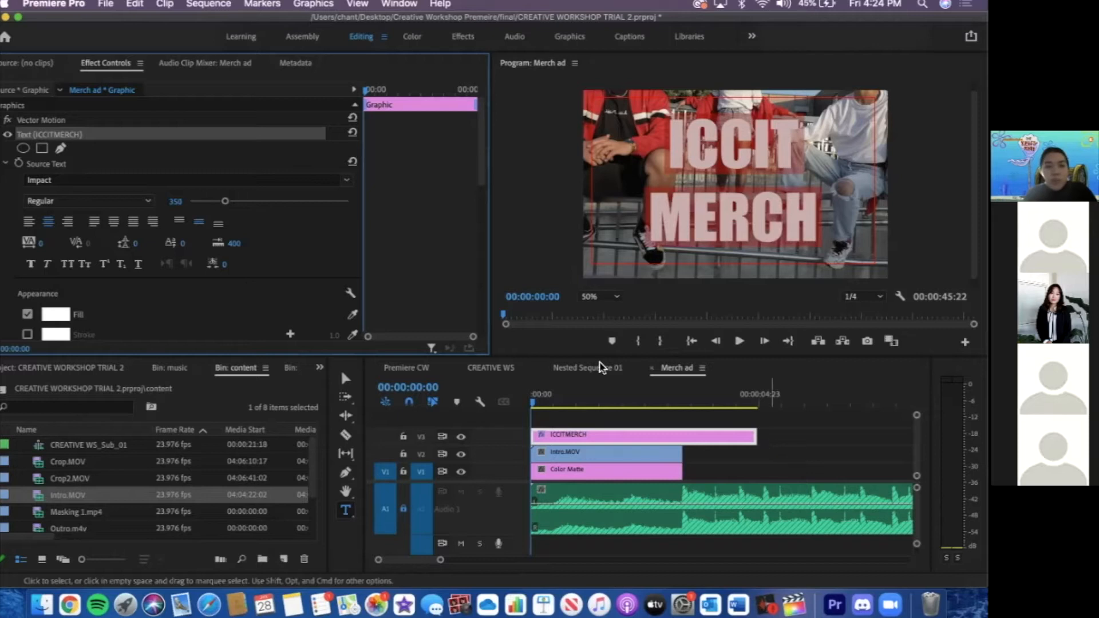
Trim the end of the ICCIT MERCH title on V3 to match Intro.MOV and play the section to check it
drag(751, 438, 679, 438)
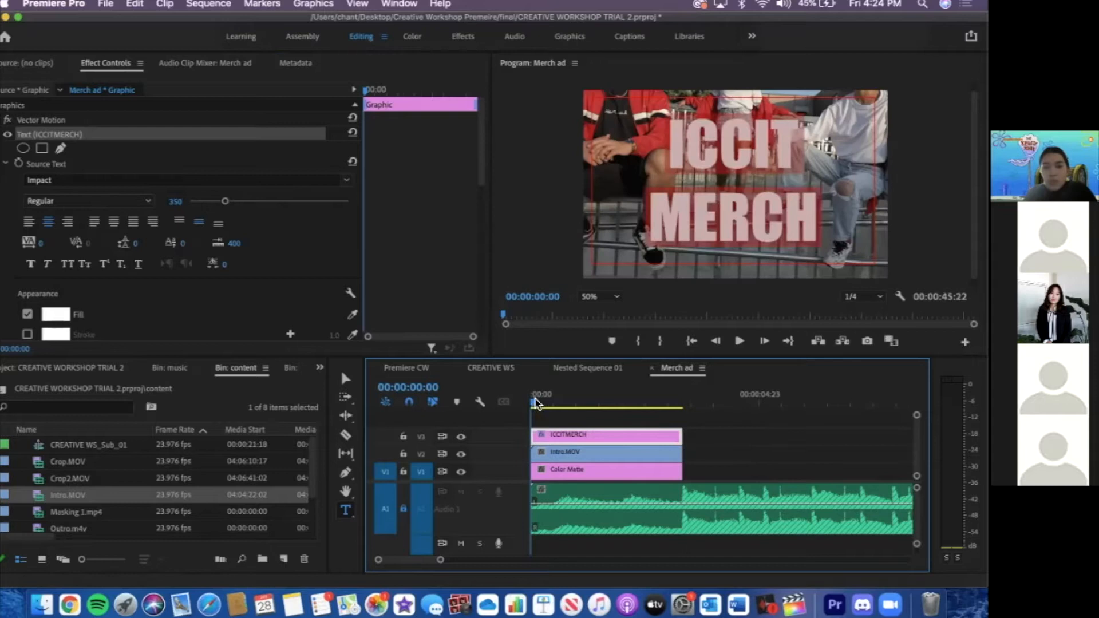
key(space)
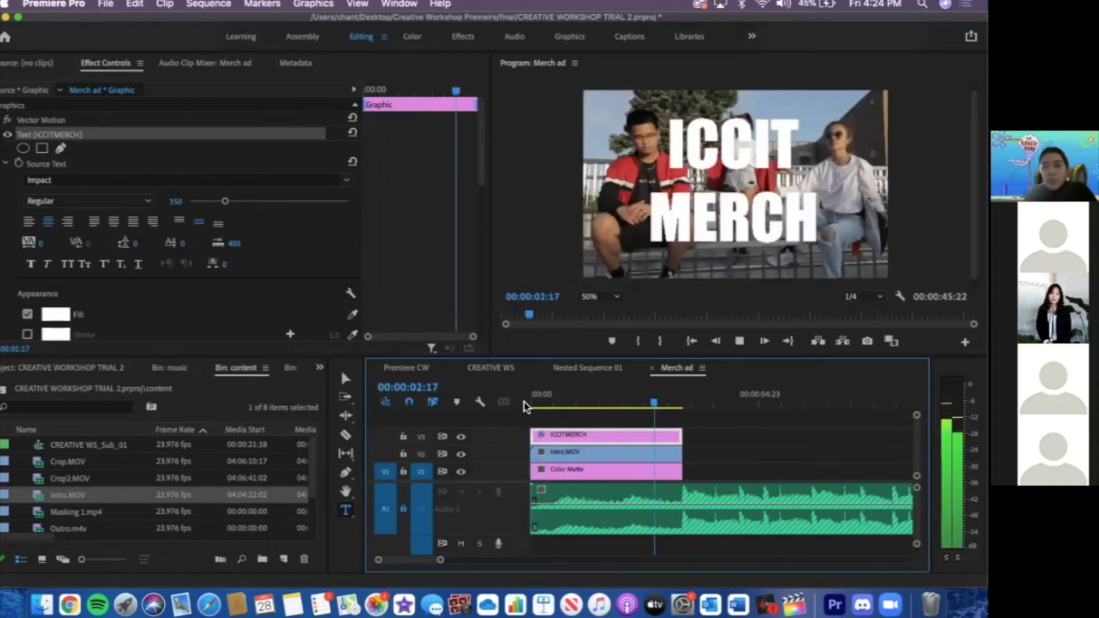
click(526, 407)
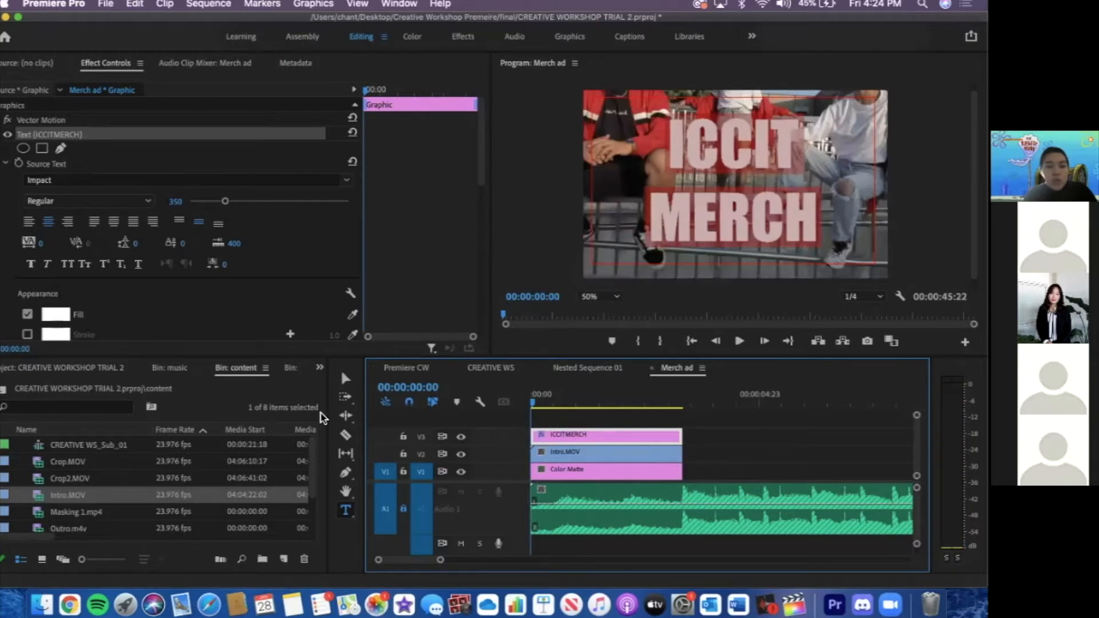
Switch to the Effects workspace and look through the Lumetri Presets, Audio Effects and Video Transitions categories
click(462, 37)
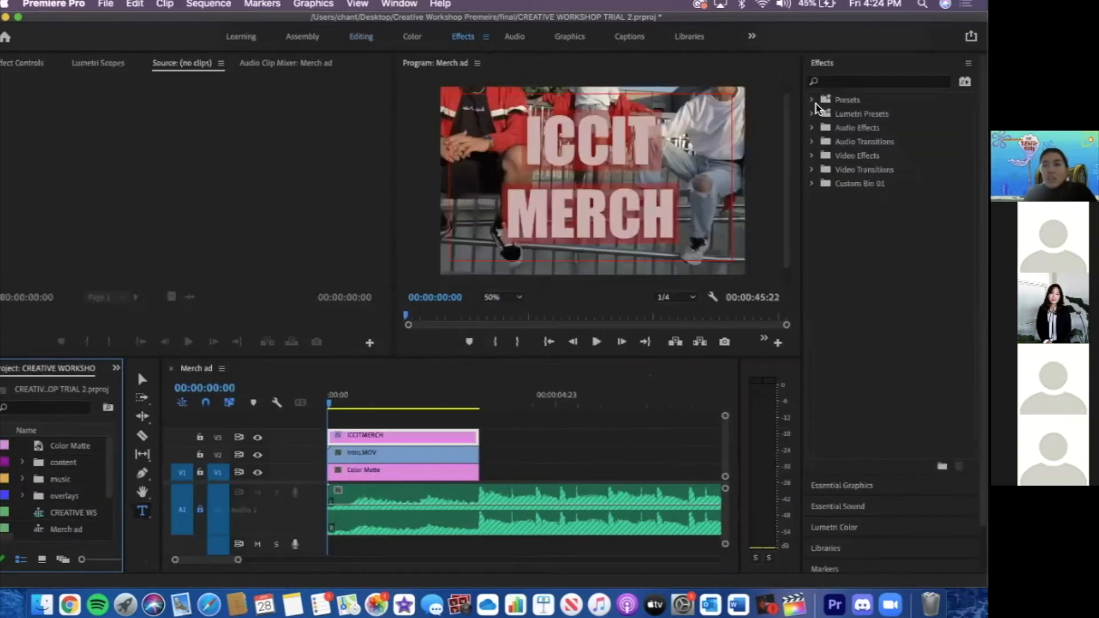
click(812, 114)
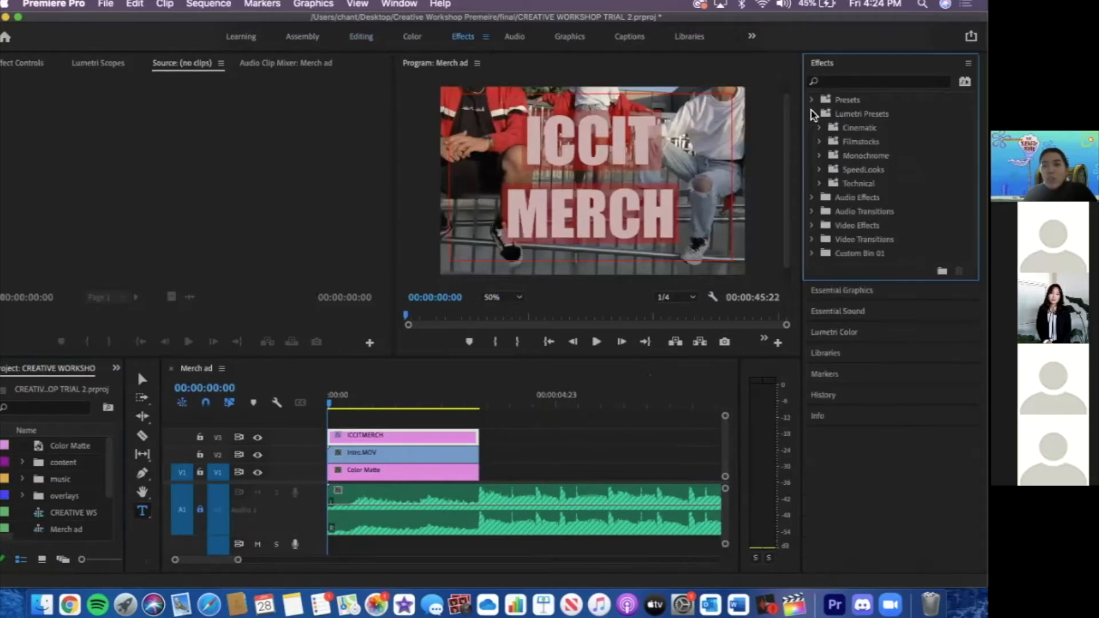
click(812, 114)
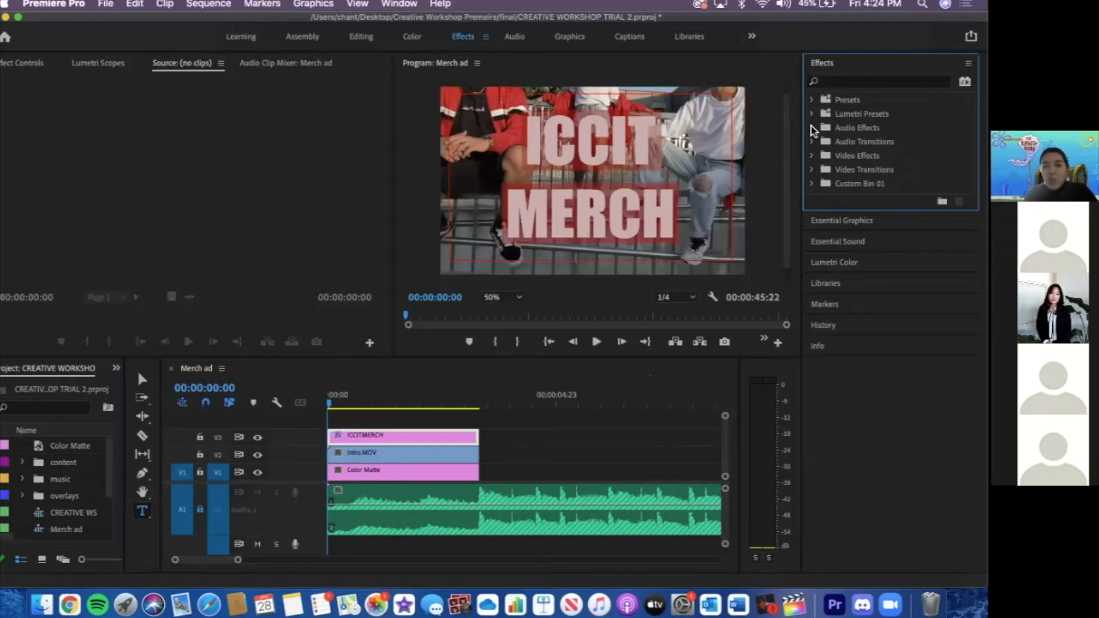
click(811, 128)
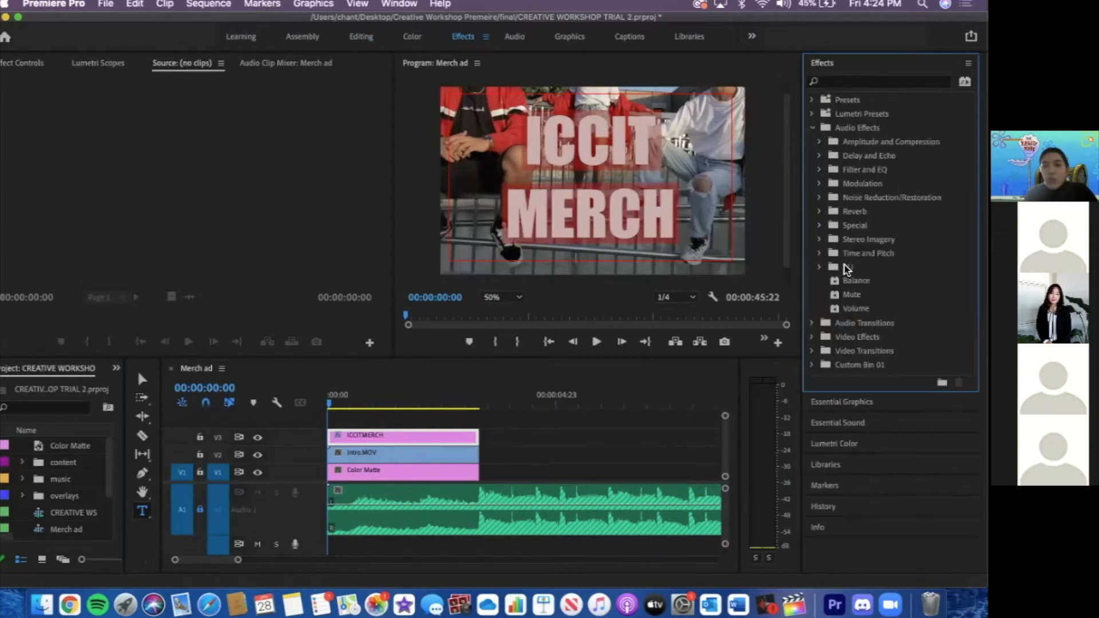
click(812, 129)
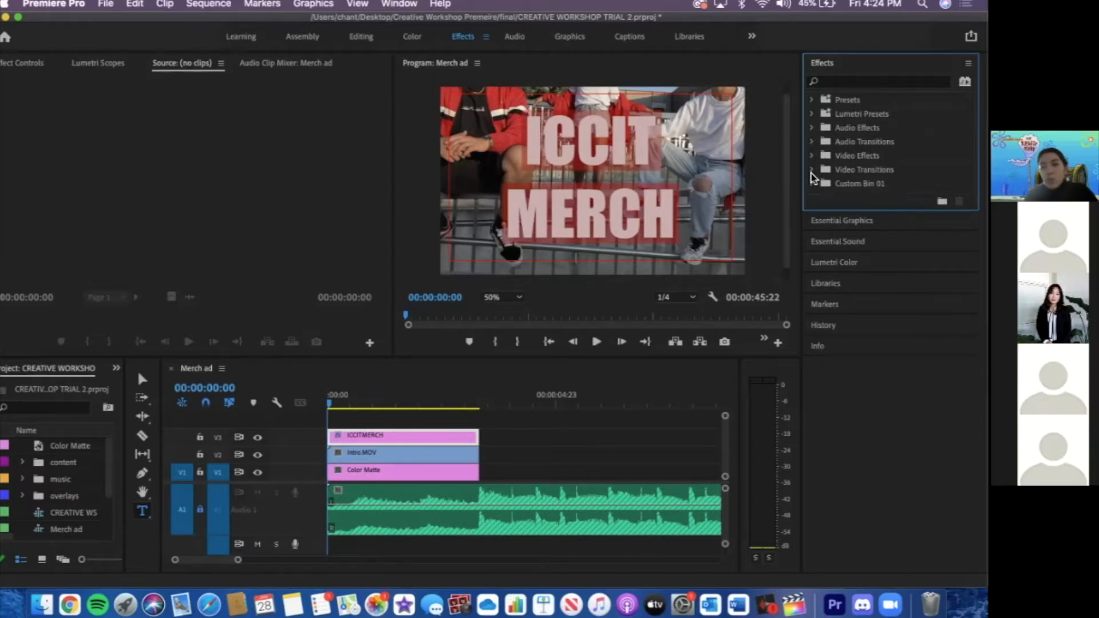
click(813, 171)
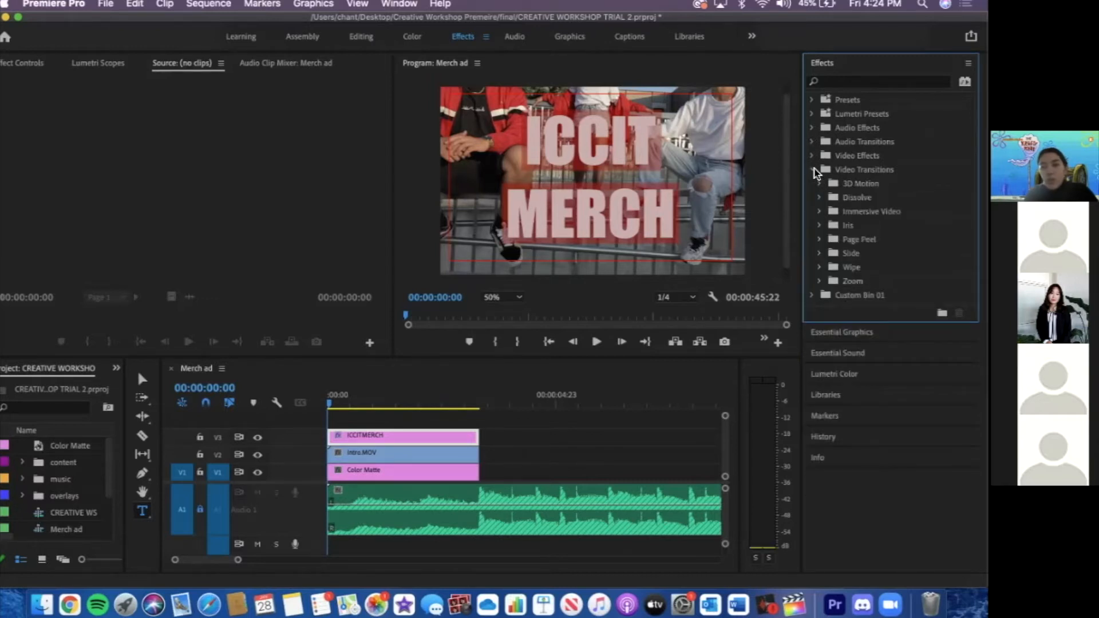
click(813, 171)
Search the effects for "track ma" and apply Track Matte Key to both the Intro.MOV and Color Matte clips
click(849, 83)
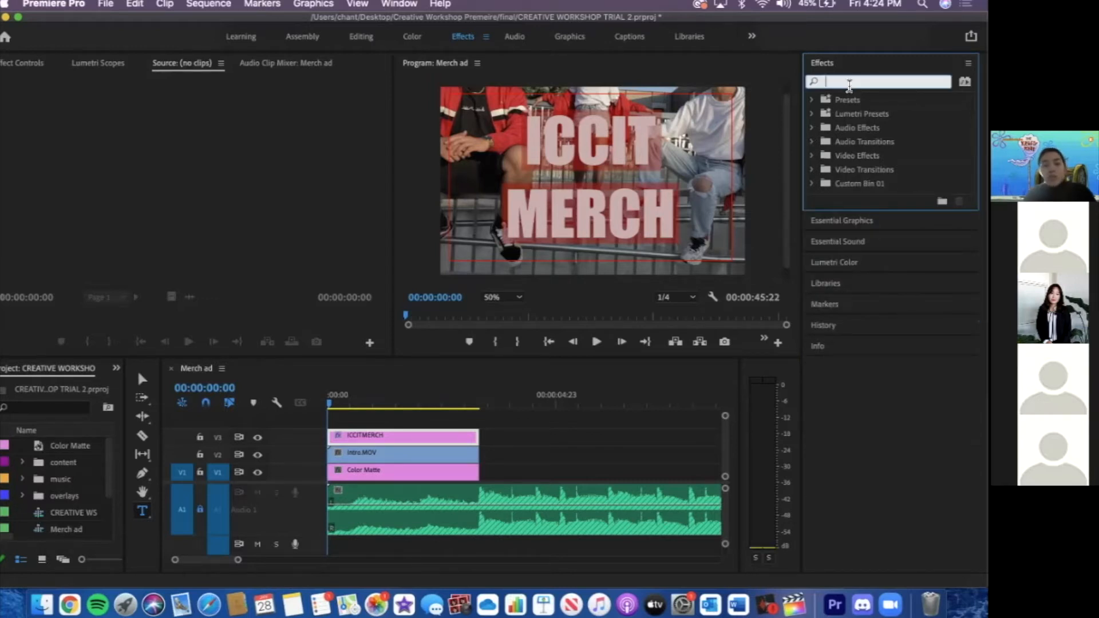
text(track ma)
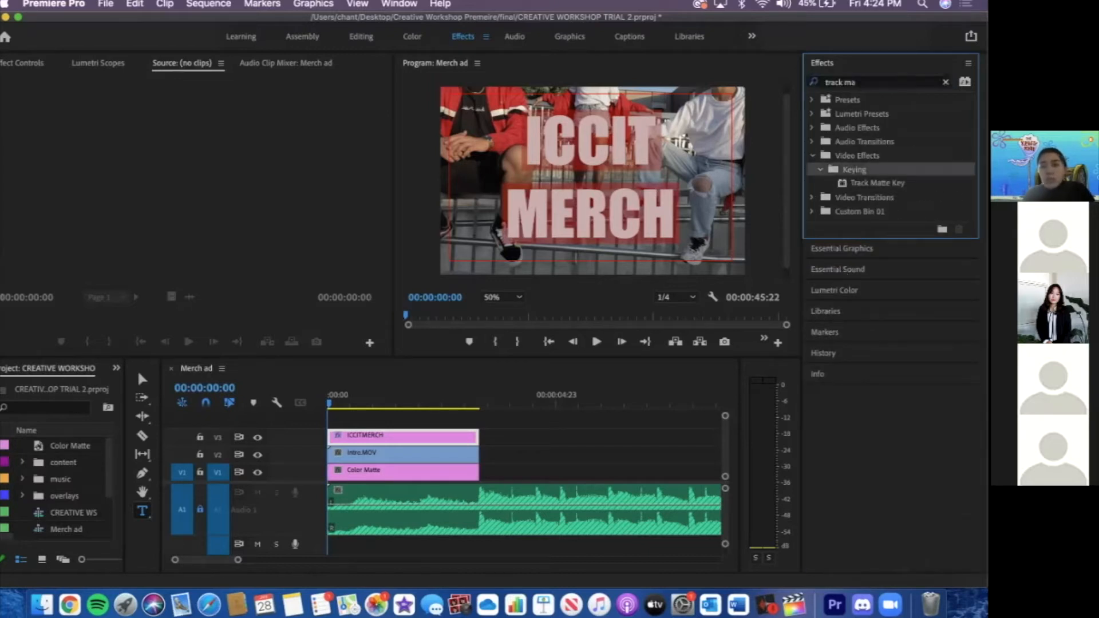
drag(876, 182, 434, 461)
drag(358, 520, 375, 469)
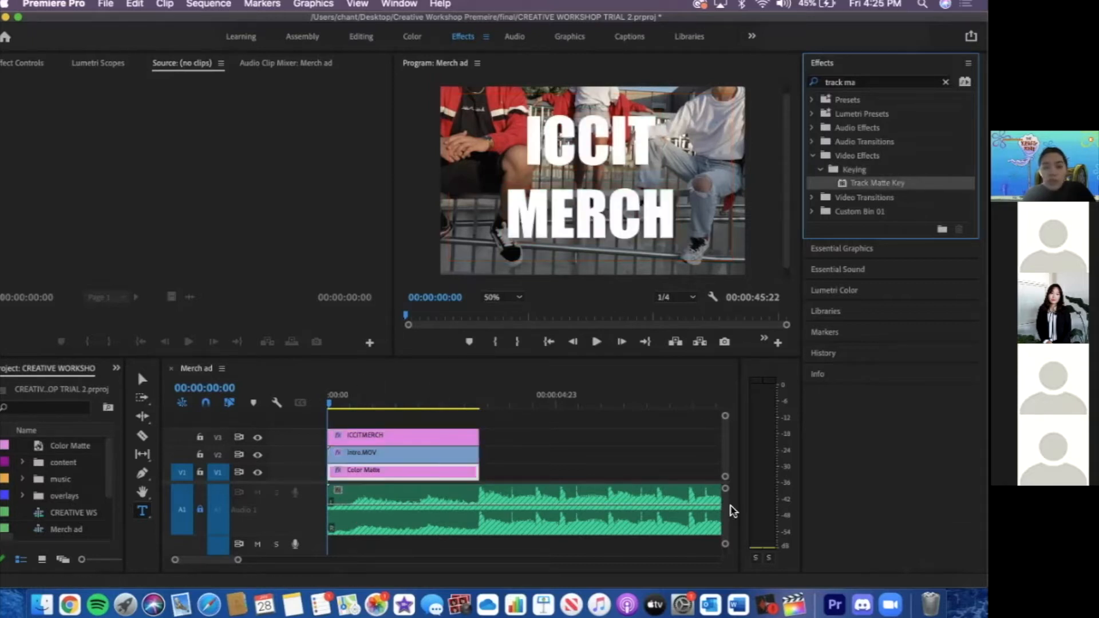
Play the title section from the start of the sequence and return the playhead to 00:00:00:00
click(322, 403)
key(space)
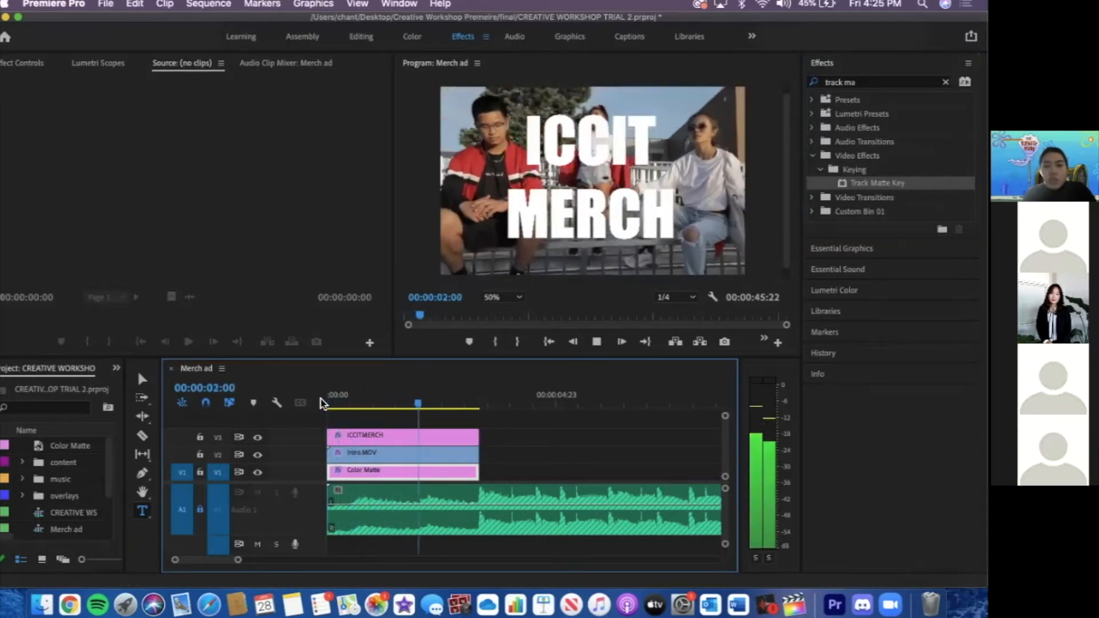
key(space)
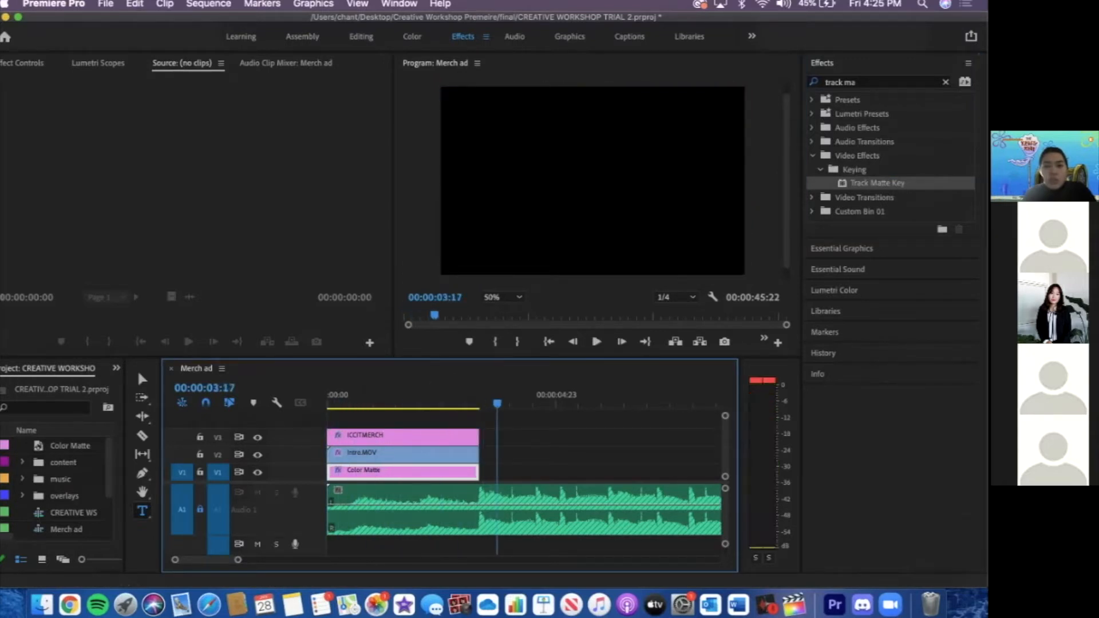
click(330, 400)
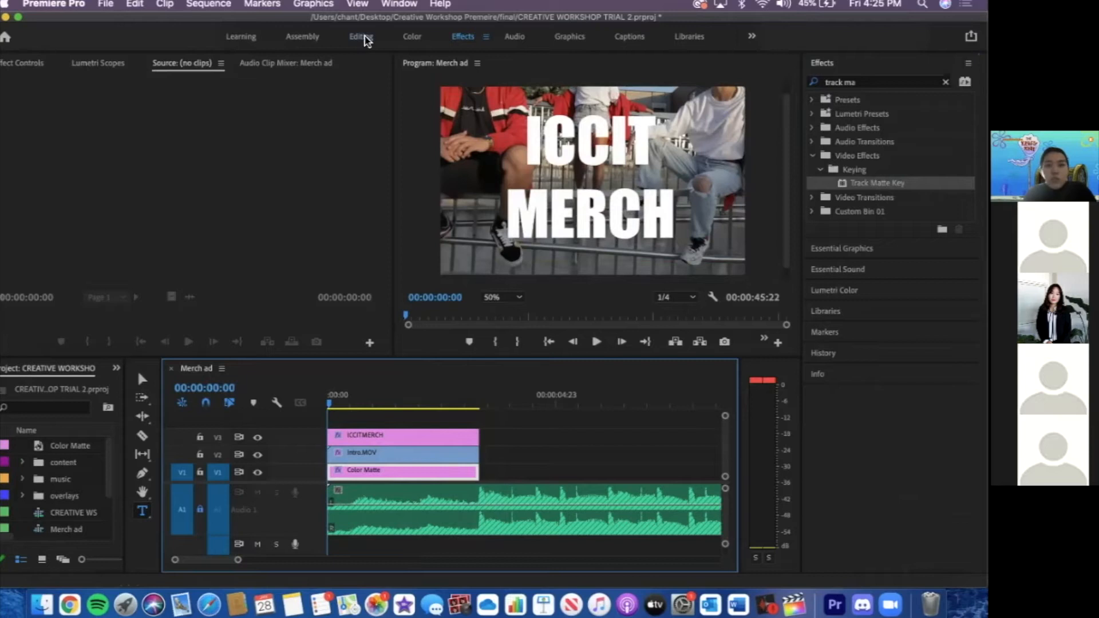
In the Editing workspace, set the Track Matte Key's matte on the Intro.MOV clip to Video 3
click(366, 38)
scroll(95, 252, down, 2)
scroll(99, 252, up, 2)
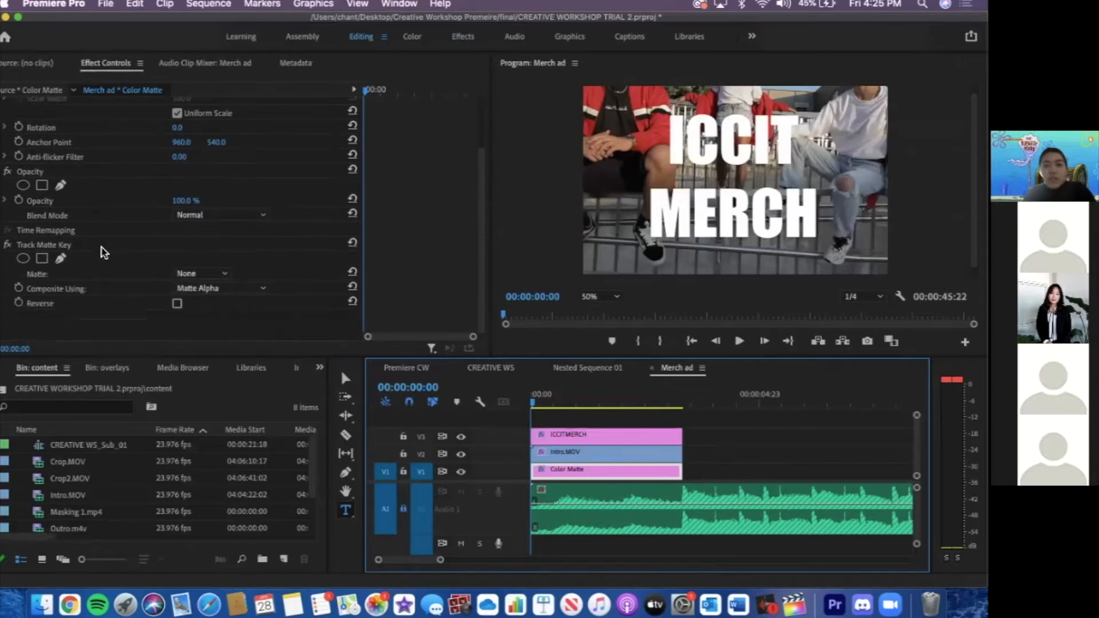
click(607, 460)
scroll(80, 294, down, 4)
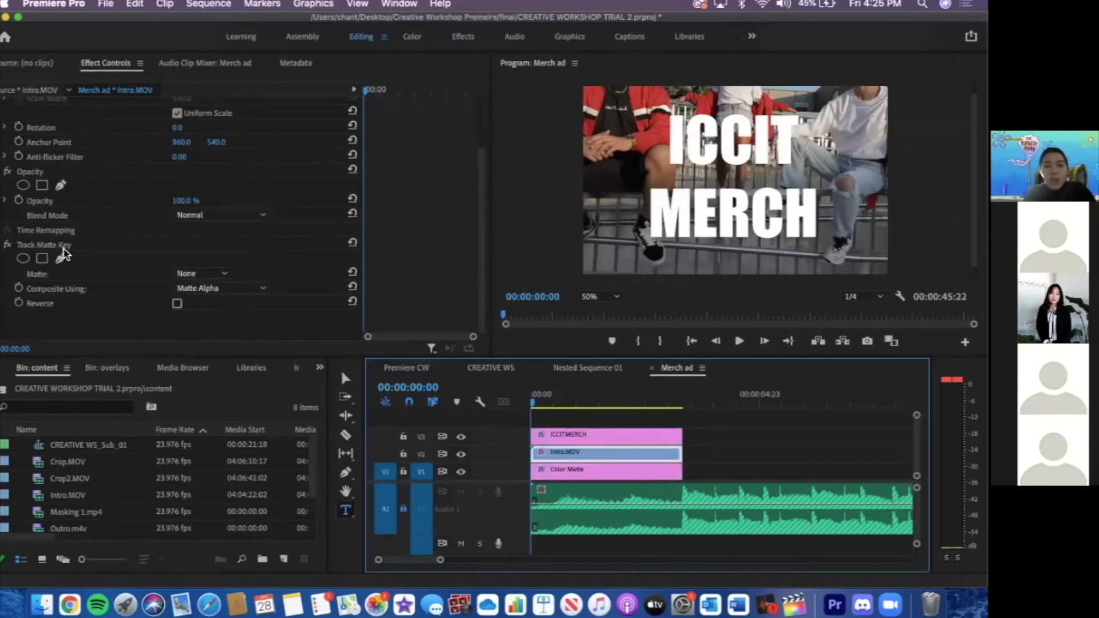
click(8, 245)
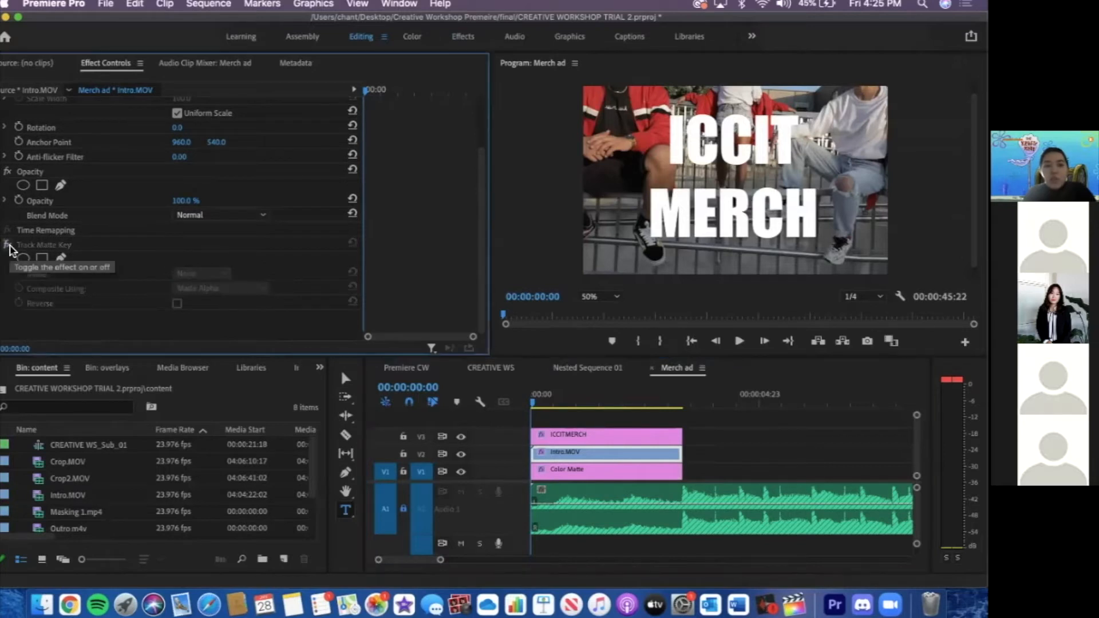
click(9, 246)
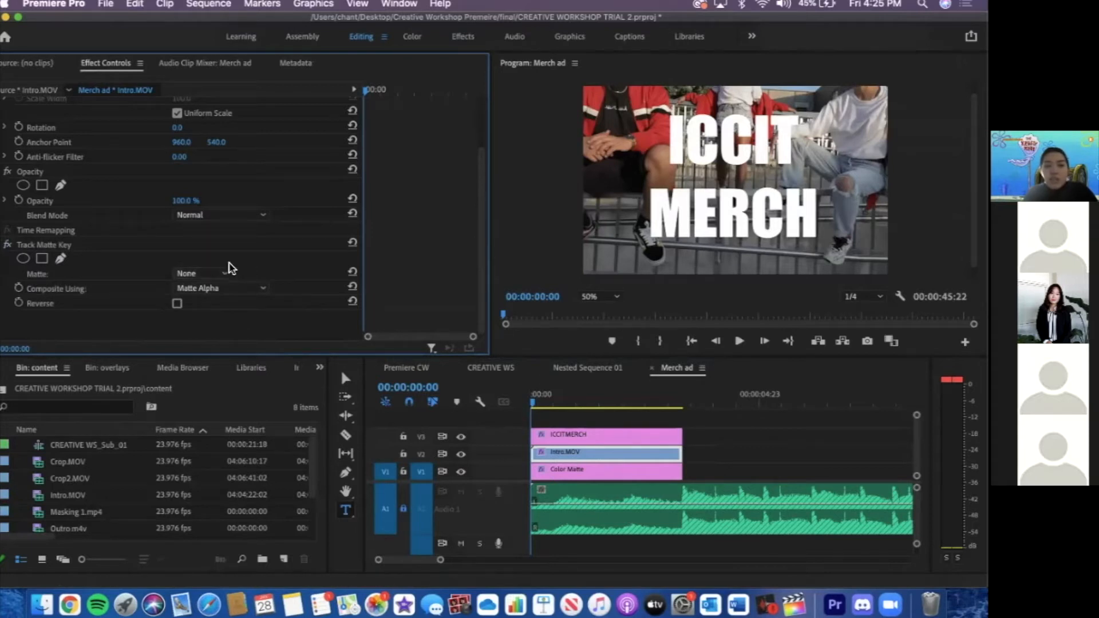
click(228, 276)
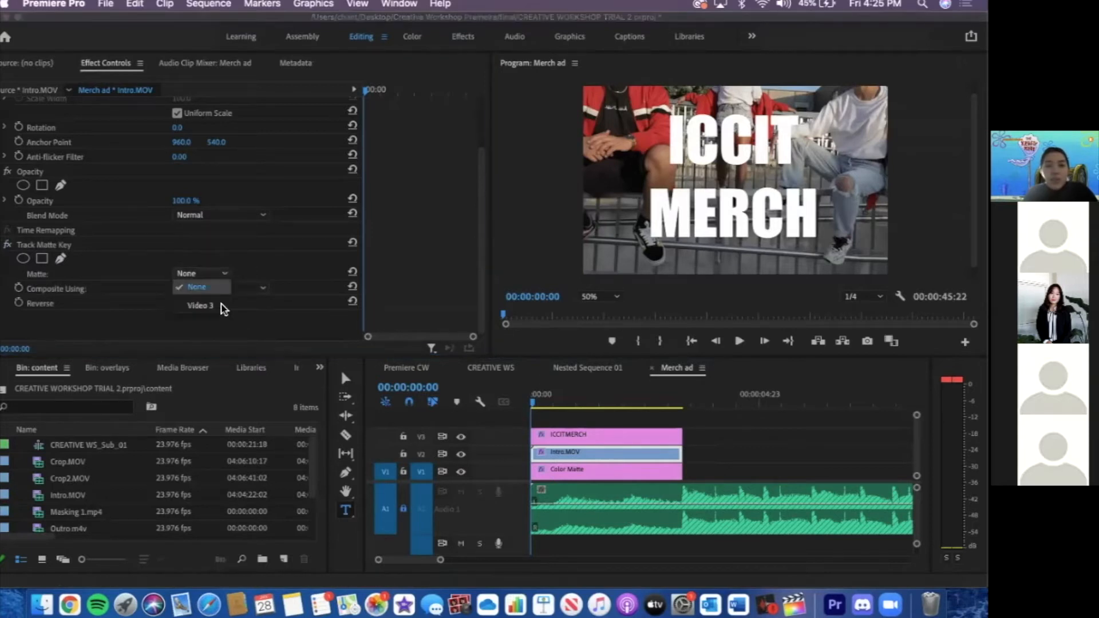
Set the Track Matte Key's matte on the Color Matte clip to Video 3
click(633, 474)
scroll(198, 299, down, 3)
click(206, 273)
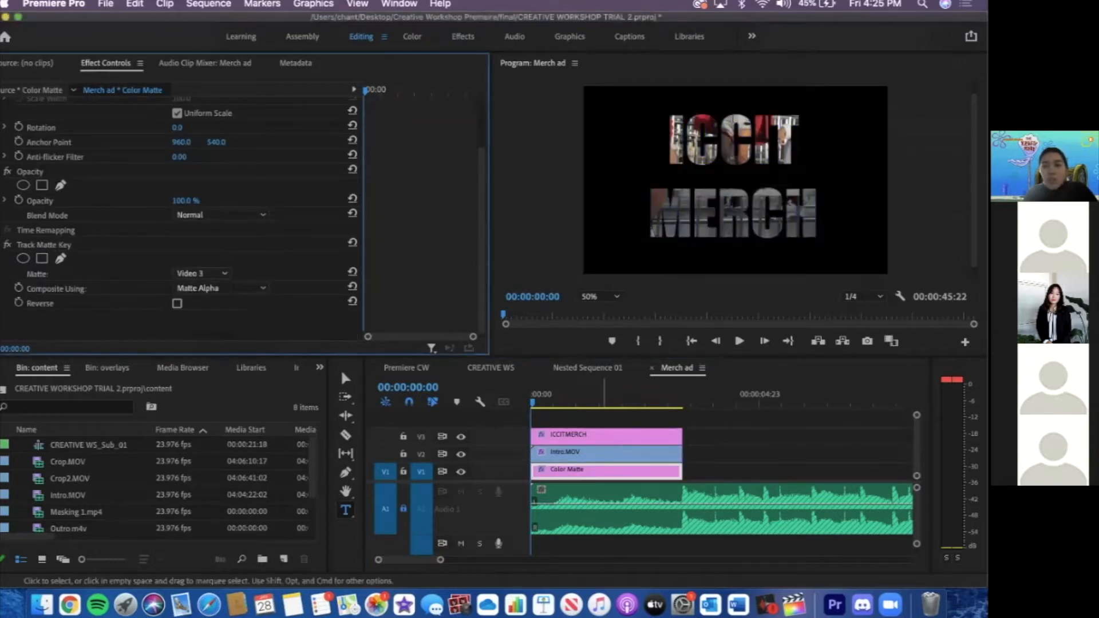
Play the masked title from the beginning to check the matte effect, ending with the playhead at the start
click(520, 408)
key(space)
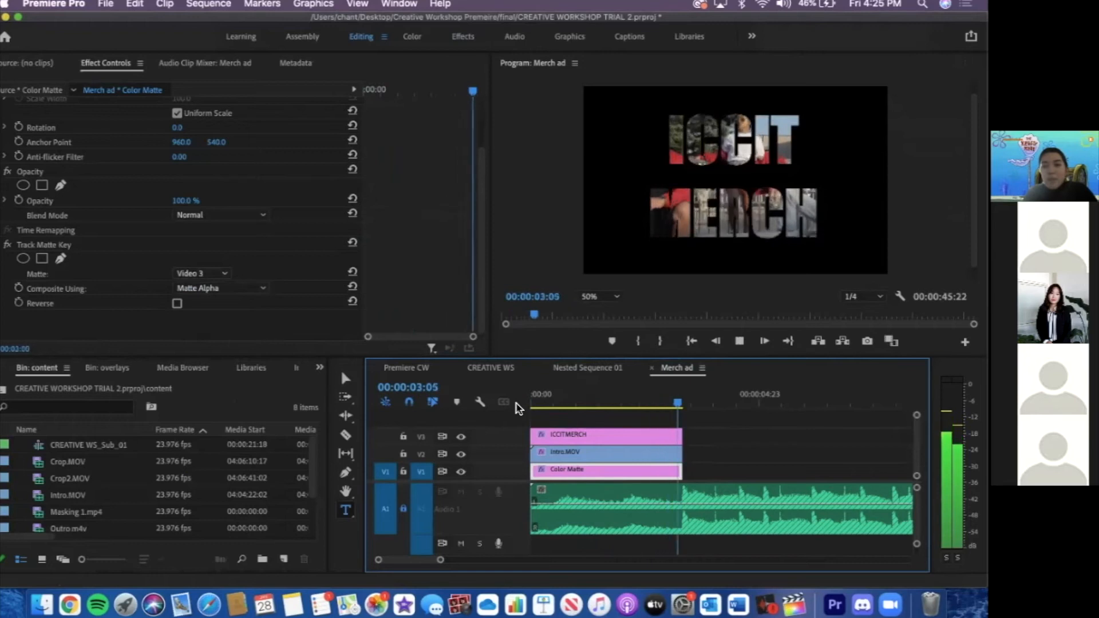
key(space)
drag(555, 407, 520, 407)
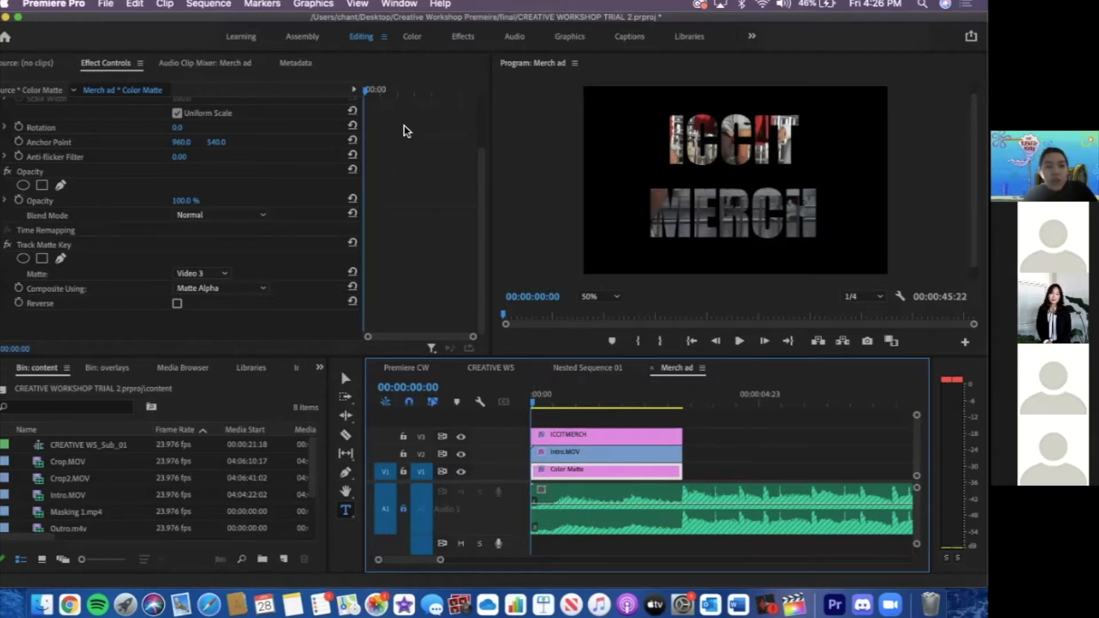
Keyframe the Color Matte clip's opacity from 100% at 00:00:00:00 to 0% at 00:00:01:14
click(20, 199)
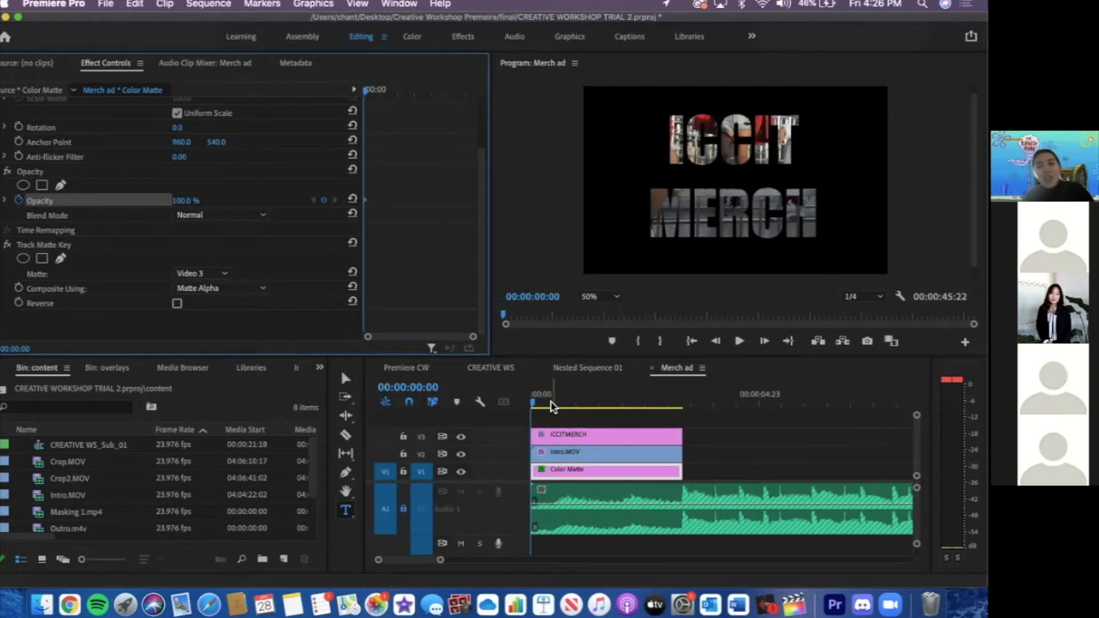
drag(578, 404, 604, 405)
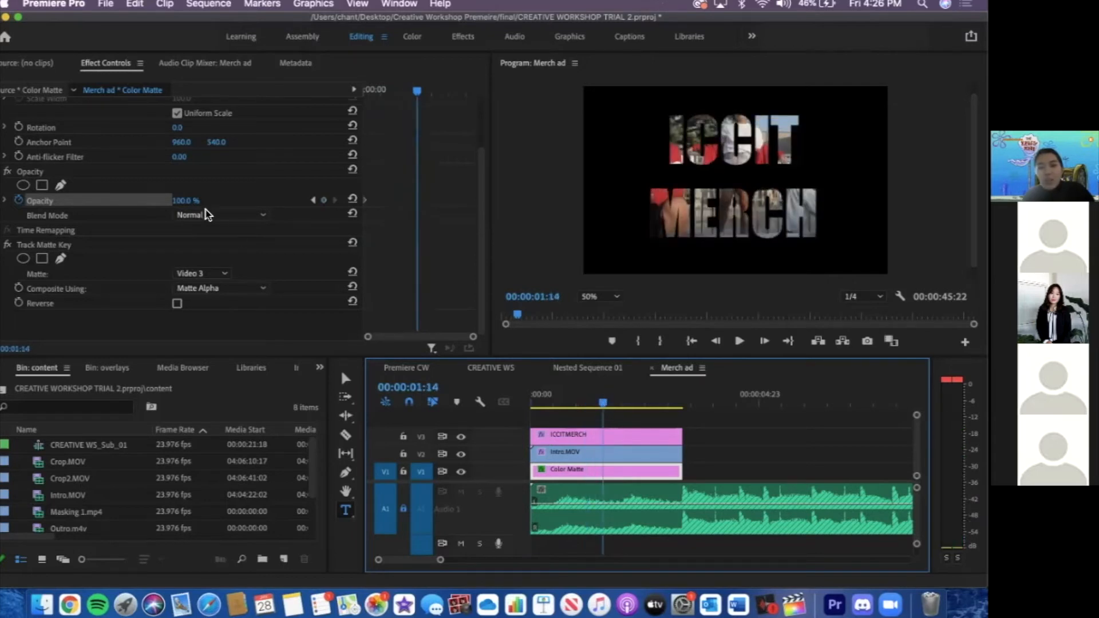
click(184, 201)
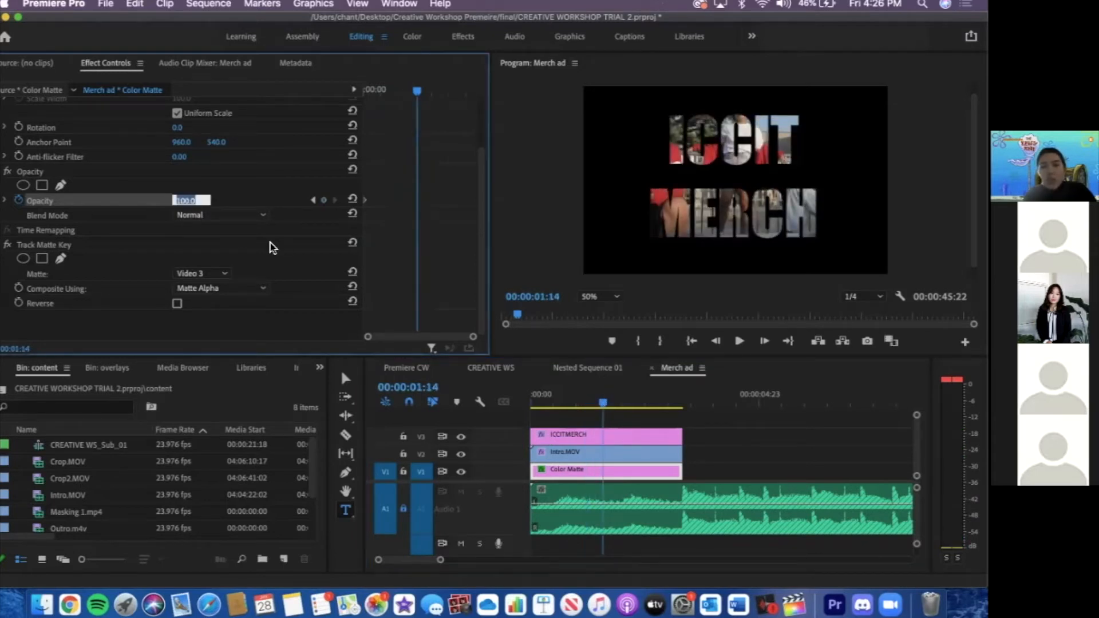
text(0)
key(Return)
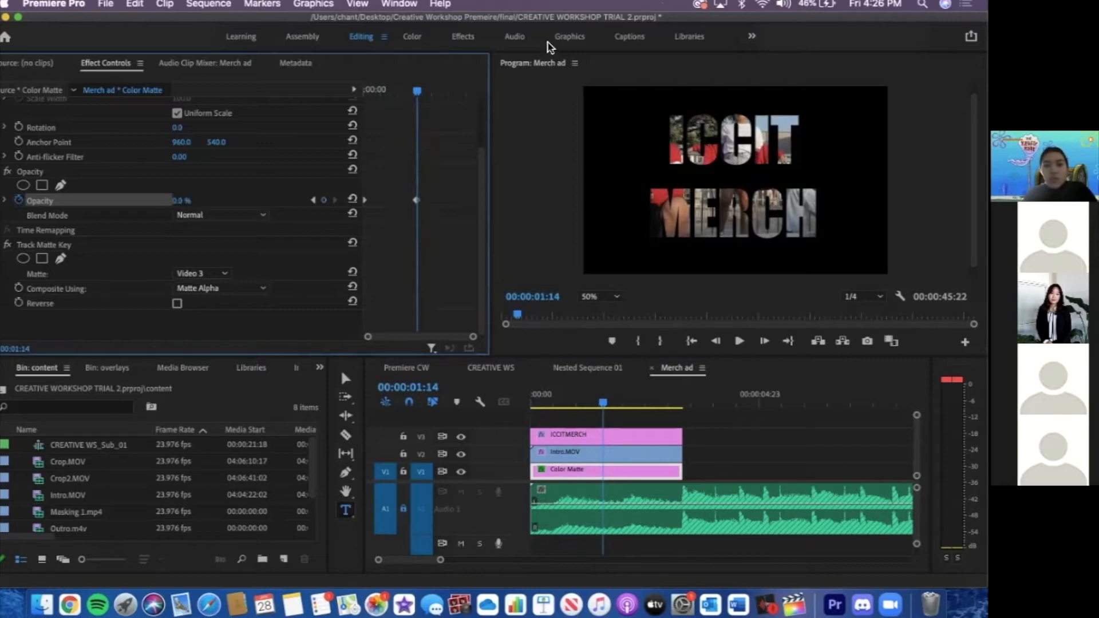
Keyframe the Intro.MOV clip's opacity from 0% at the sequence start to 100% at 00:00:01:14
click(602, 455)
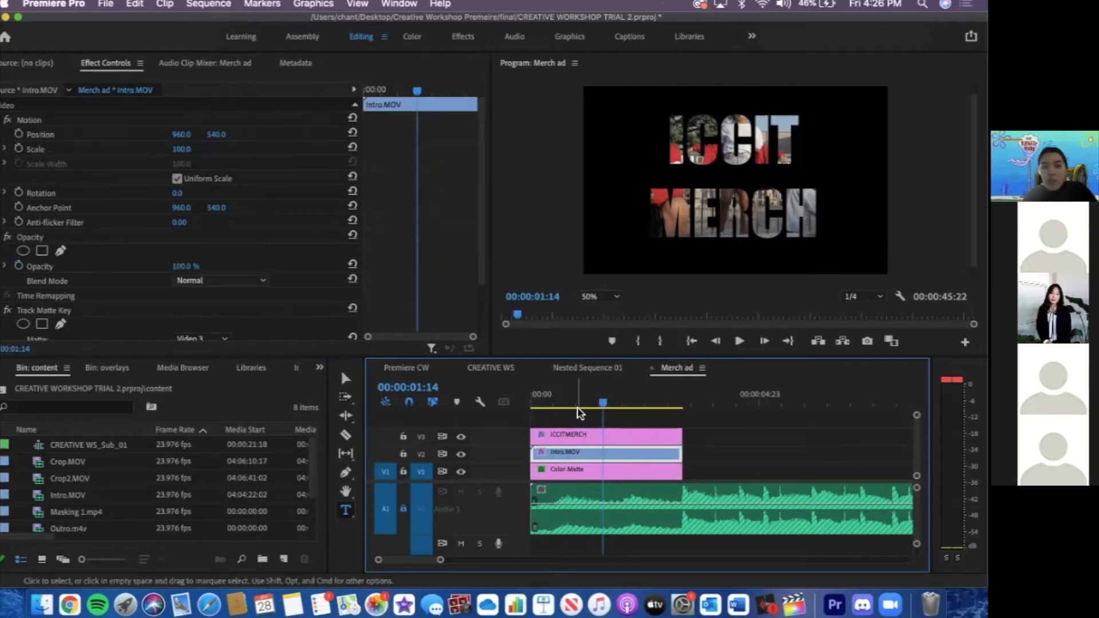
click(8, 267)
click(19, 266)
click(533, 396)
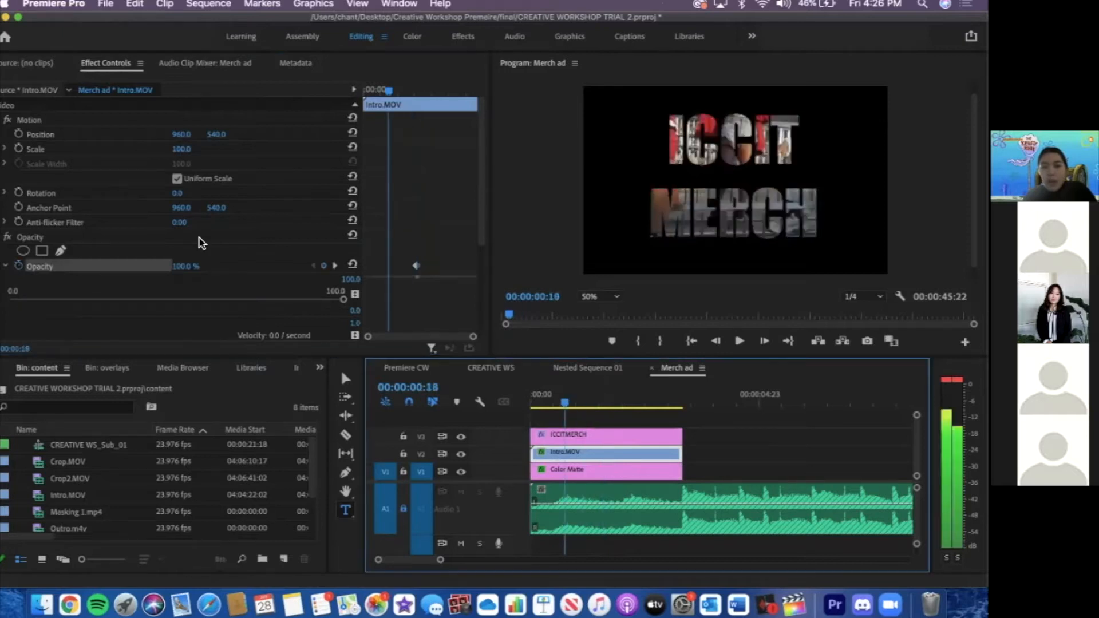
click(191, 265)
text(0)
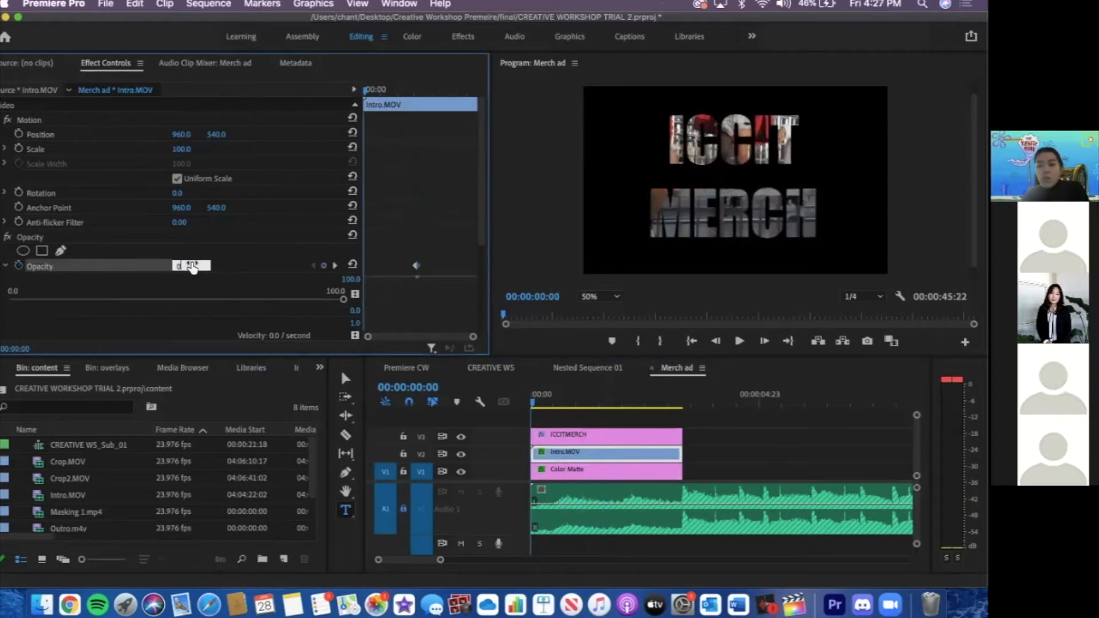
key(Return)
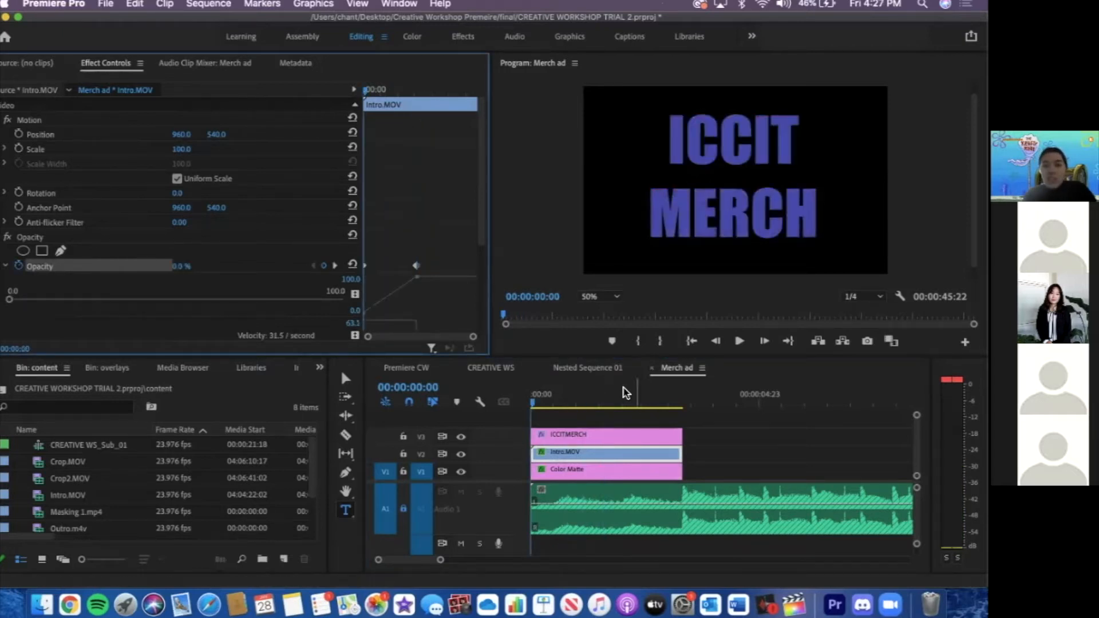
Scrub and play the opening of the sequence to check the fade from the color matte to the footage
click(566, 401)
drag(557, 407, 619, 410)
click(531, 407)
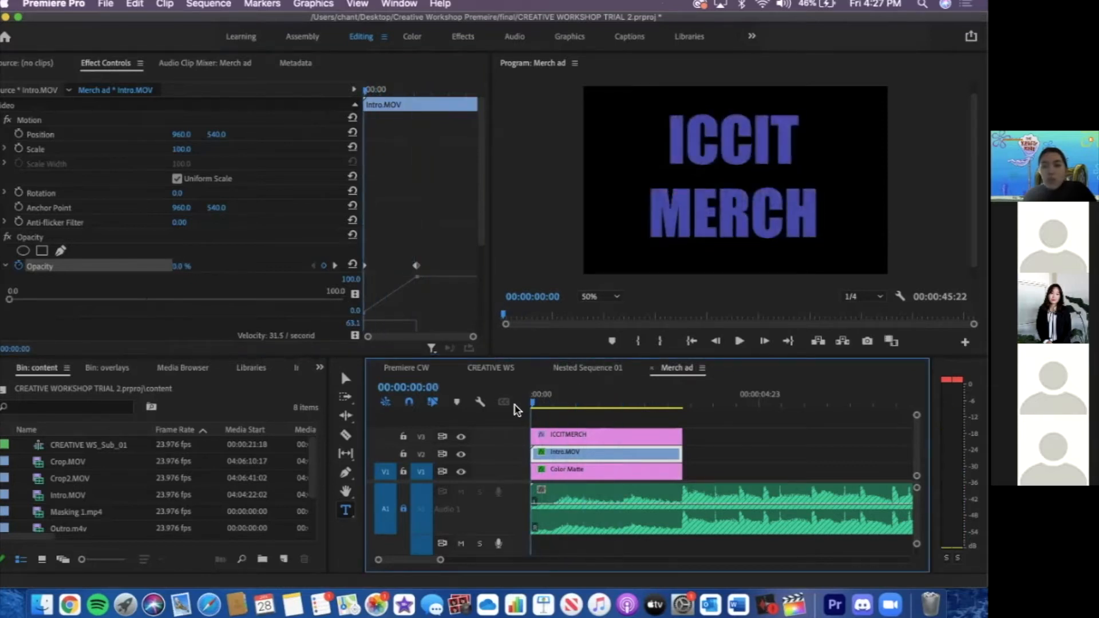
key(space)
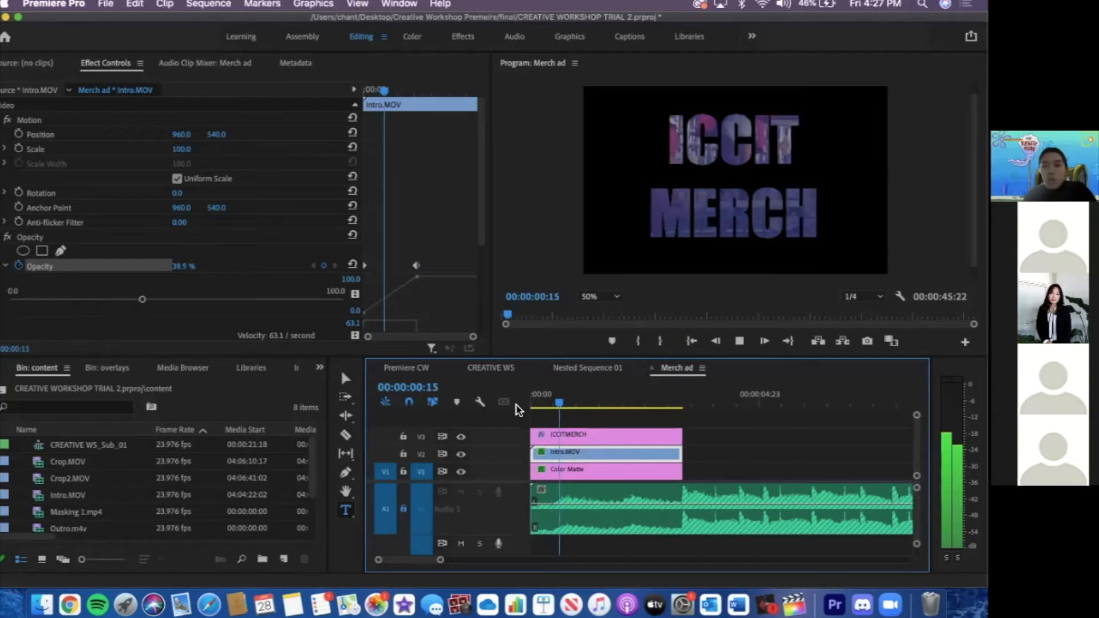
key(space)
Scrub around the second opacity keyframe and compare the opacity animation of the Color Matte and Intro.MOV clips
click(563, 475)
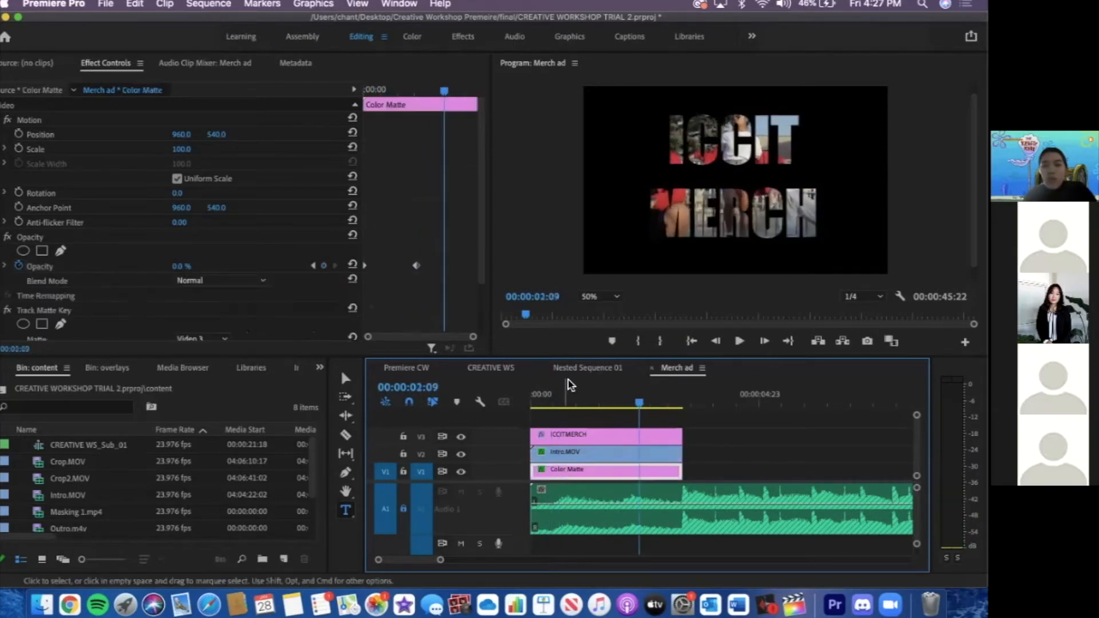
drag(535, 405, 619, 420)
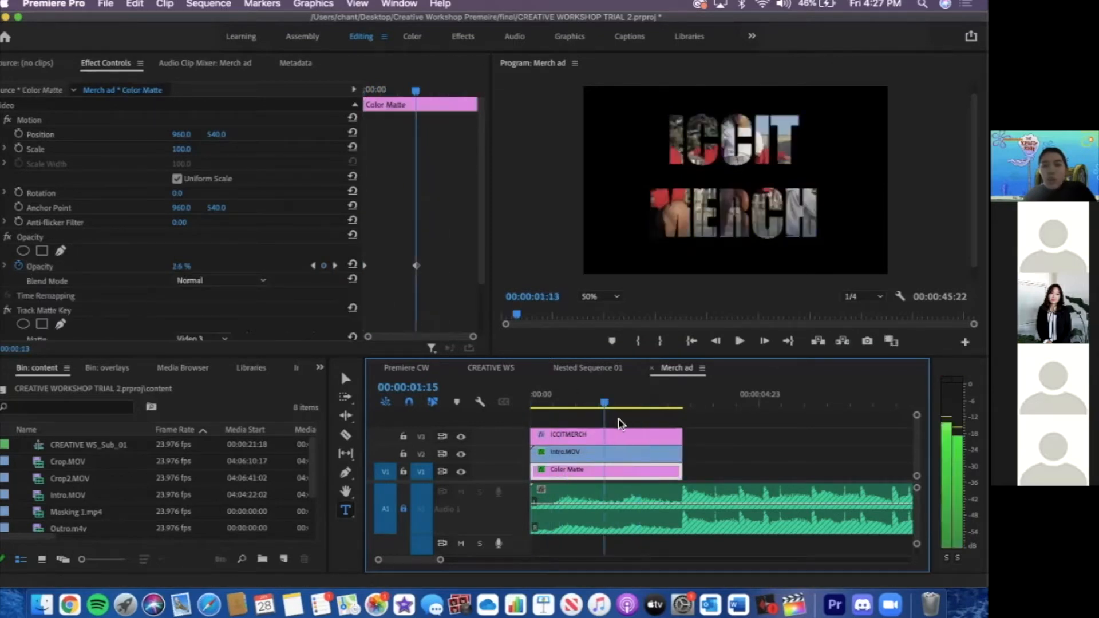
key(space)
key(Home)
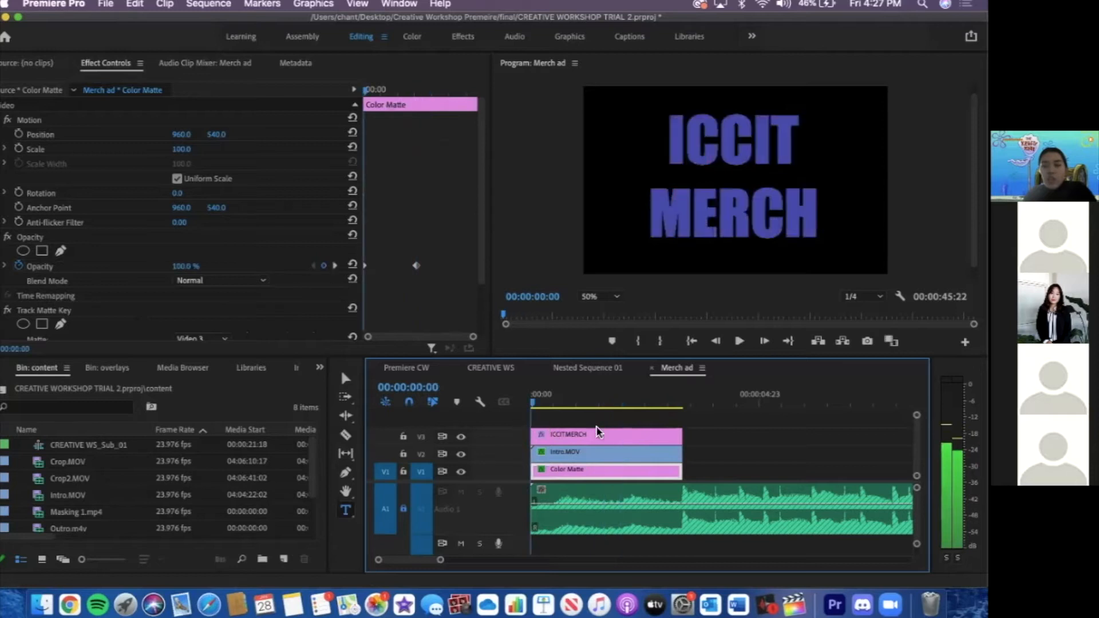
drag(613, 425, 611, 433)
click(605, 457)
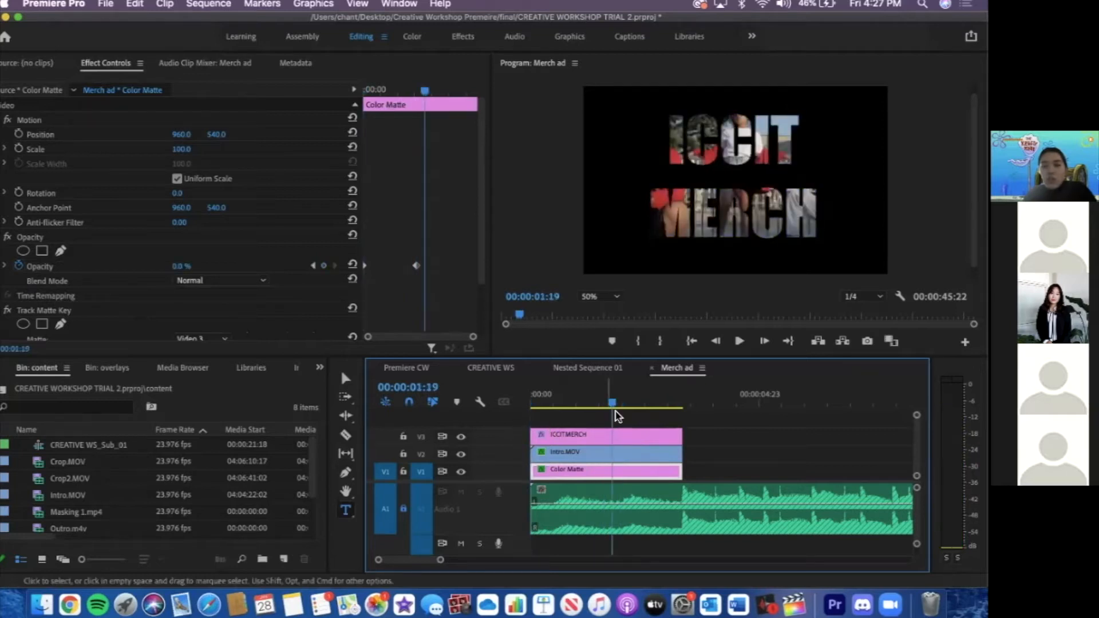
drag(609, 408, 607, 409)
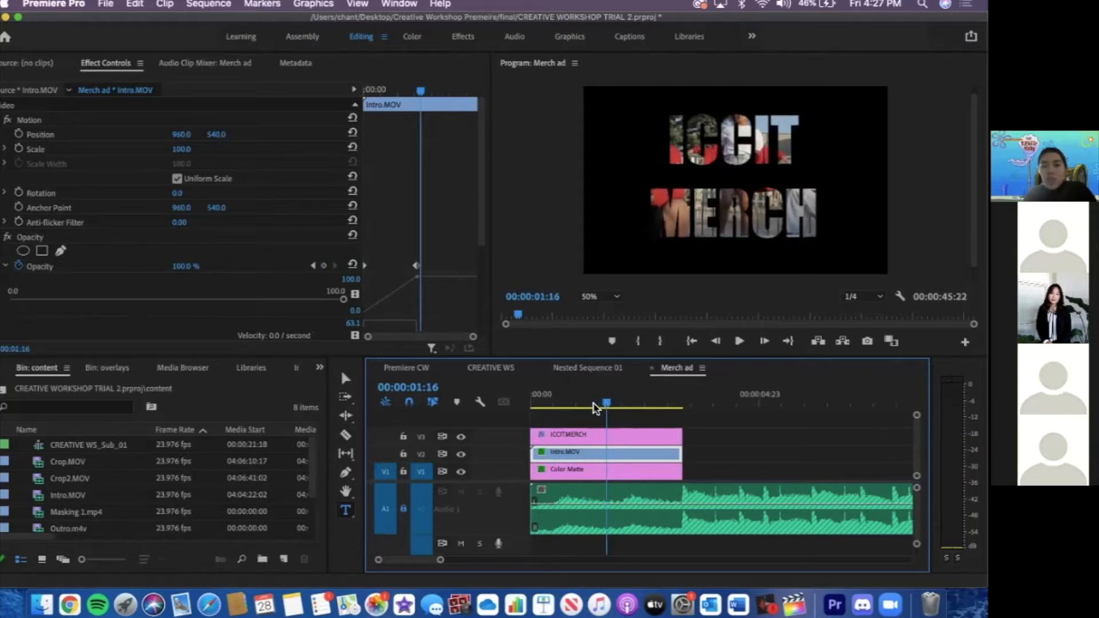
Scrub the opening of the sequence to review the opacity fade, and collapse the Intro.MOV clip's opacity details
drag(574, 407, 520, 407)
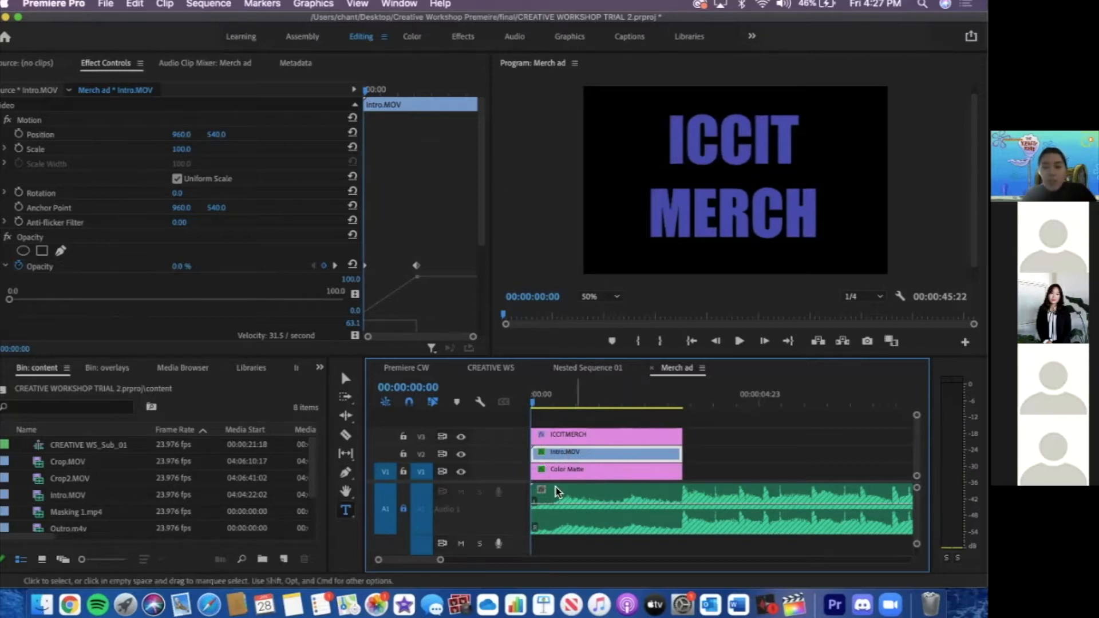
click(5, 267)
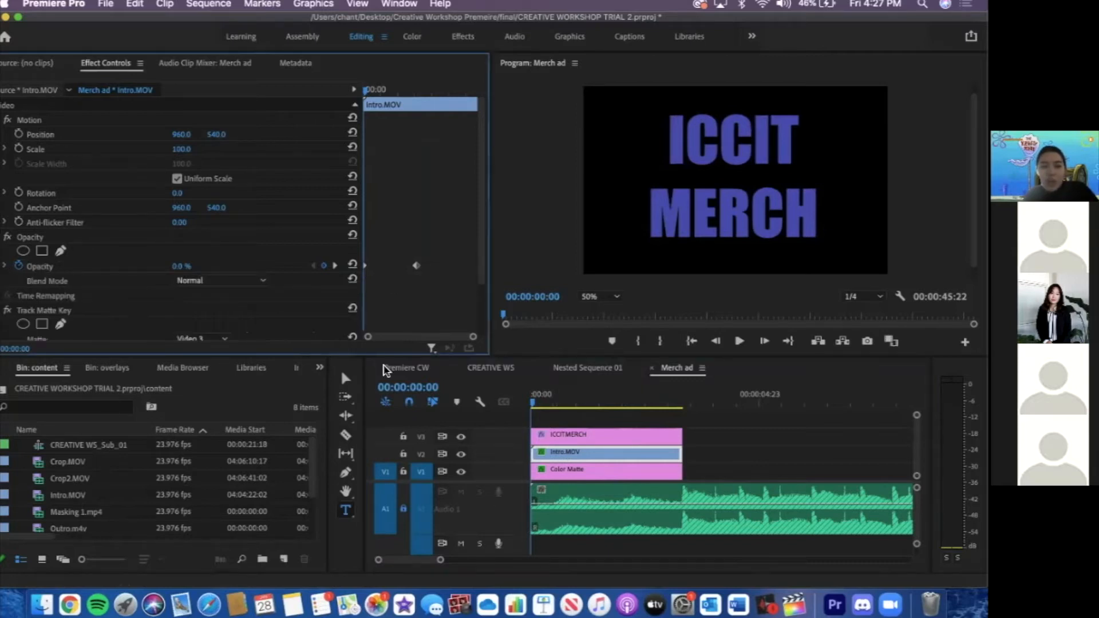
click(554, 403)
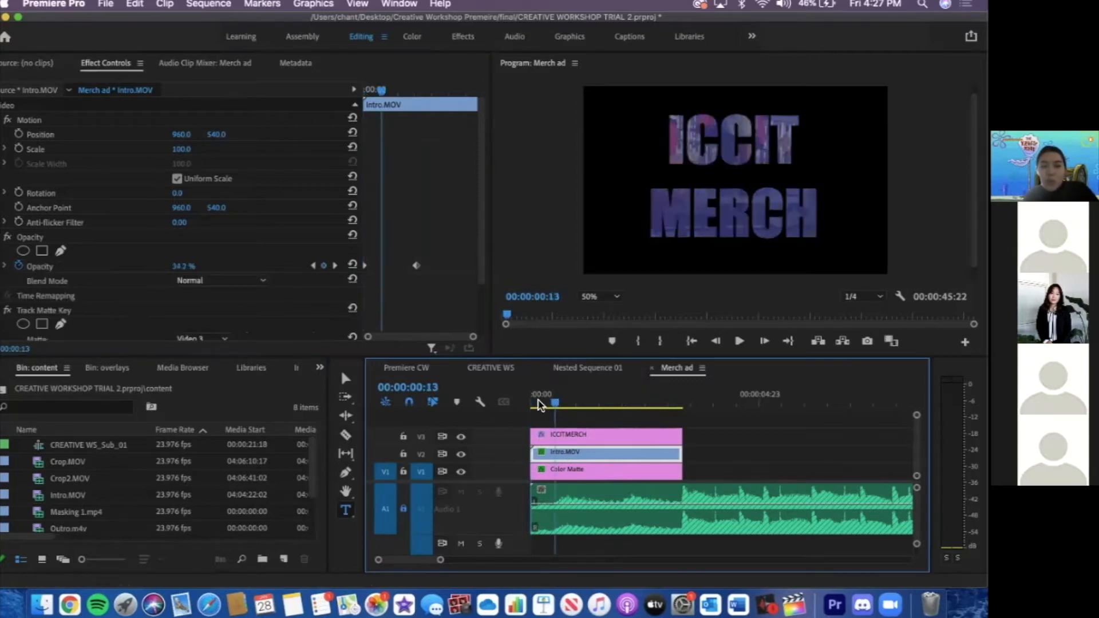
drag(523, 399, 318, 376)
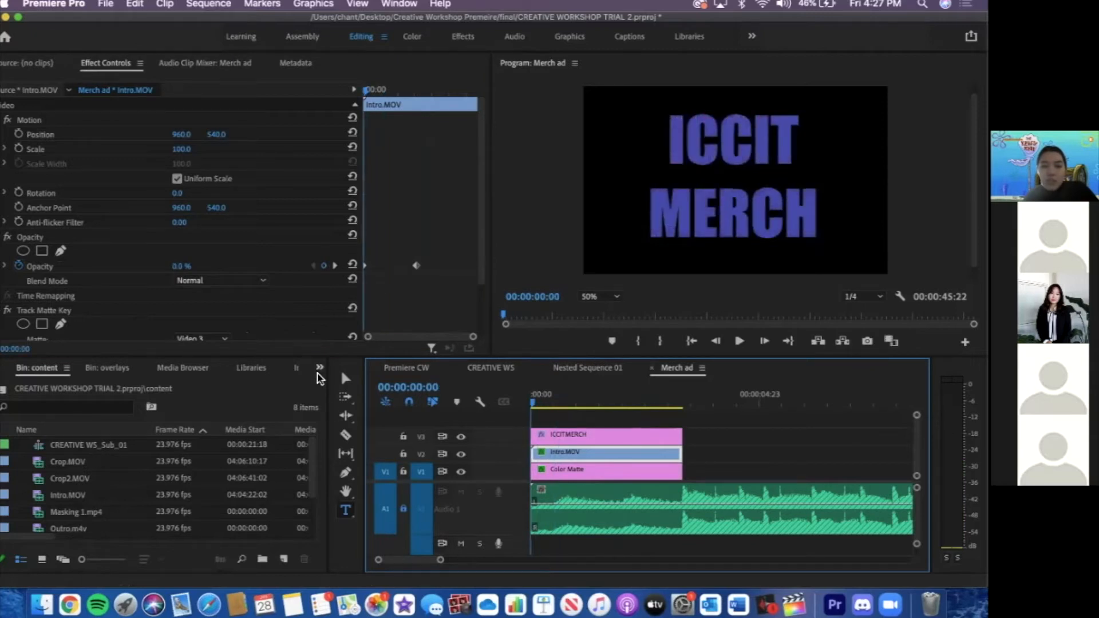
Search the effects for "3d" and apply the Basic 3D effect to the ICCITMERCH title clip on V3
click(320, 368)
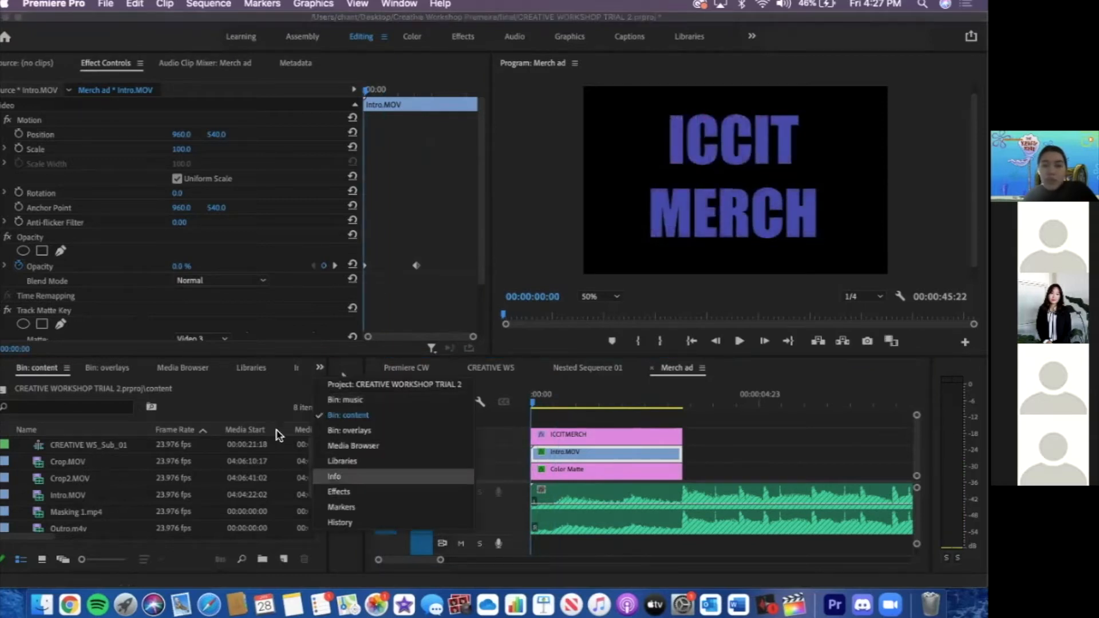
click(340, 493)
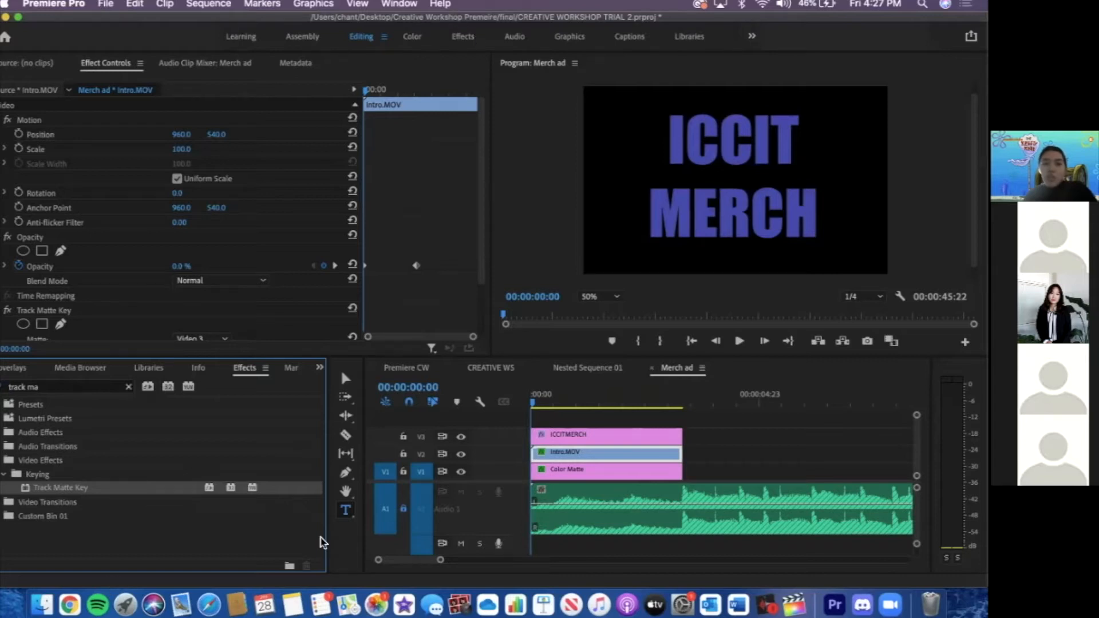
double_click(80, 387)
key(super+a)
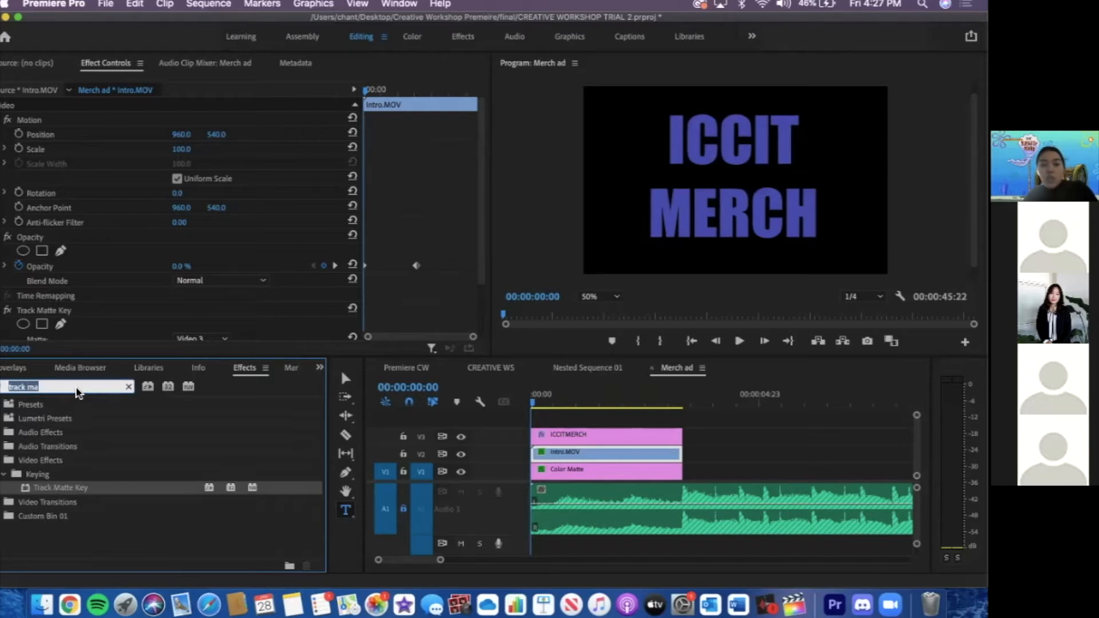
text(3d)
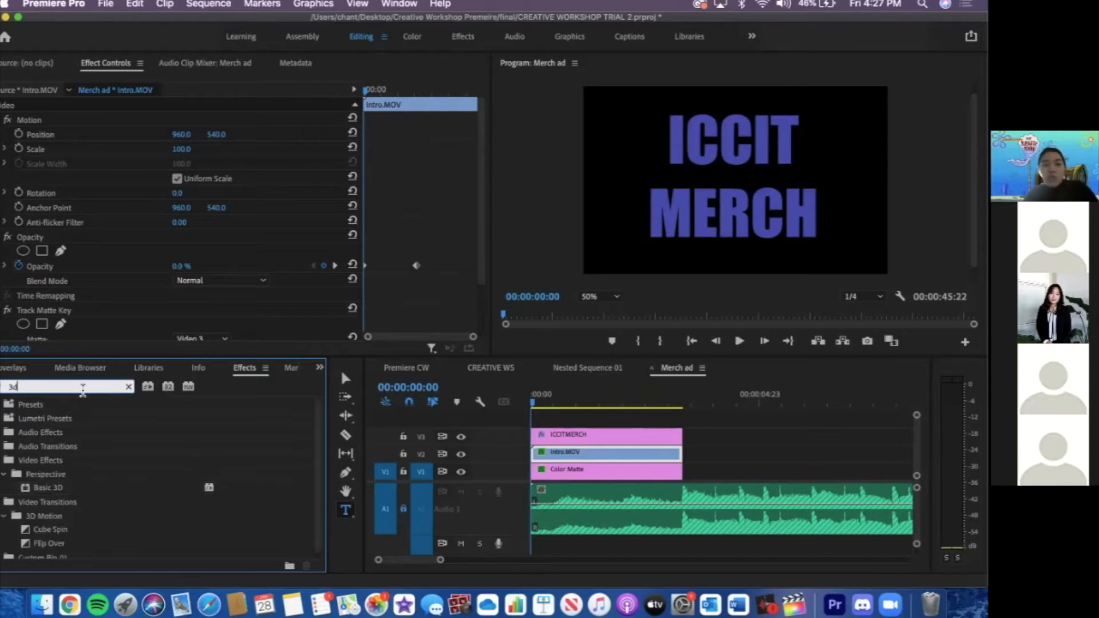
click(77, 489)
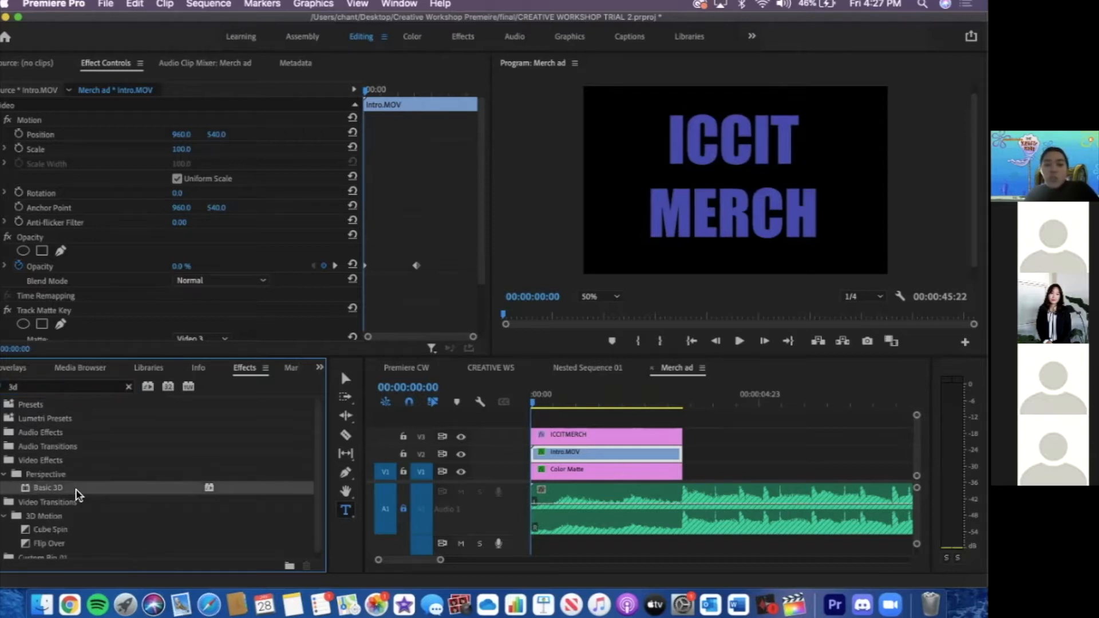
drag(80, 495, 559, 432)
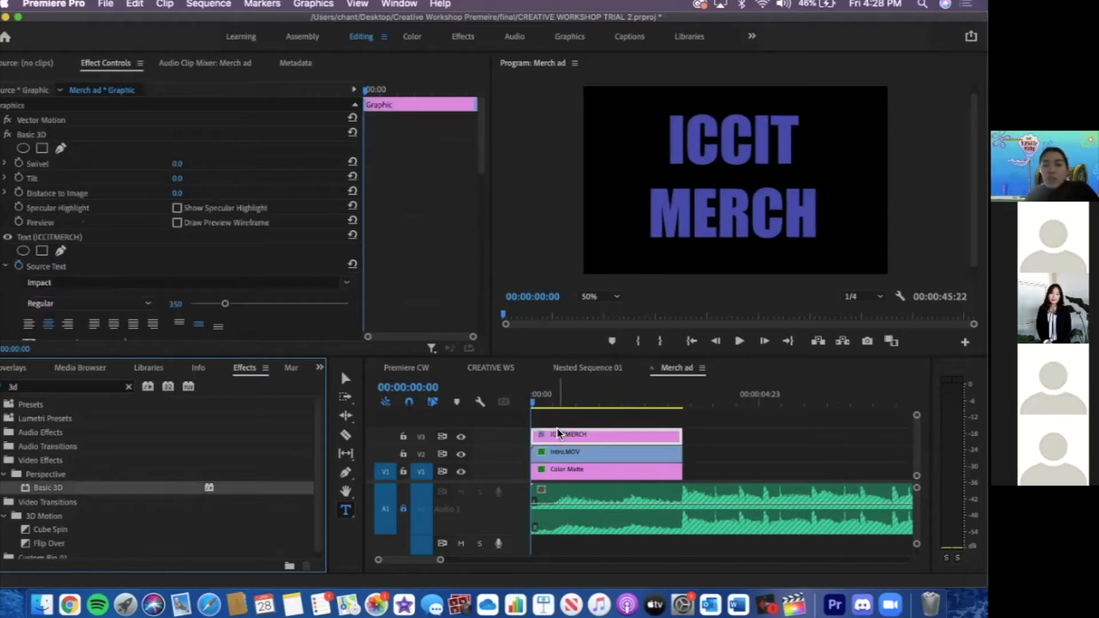
Play the first moments of the sequence from its start to check the title with Basic 3D applied
click(526, 405)
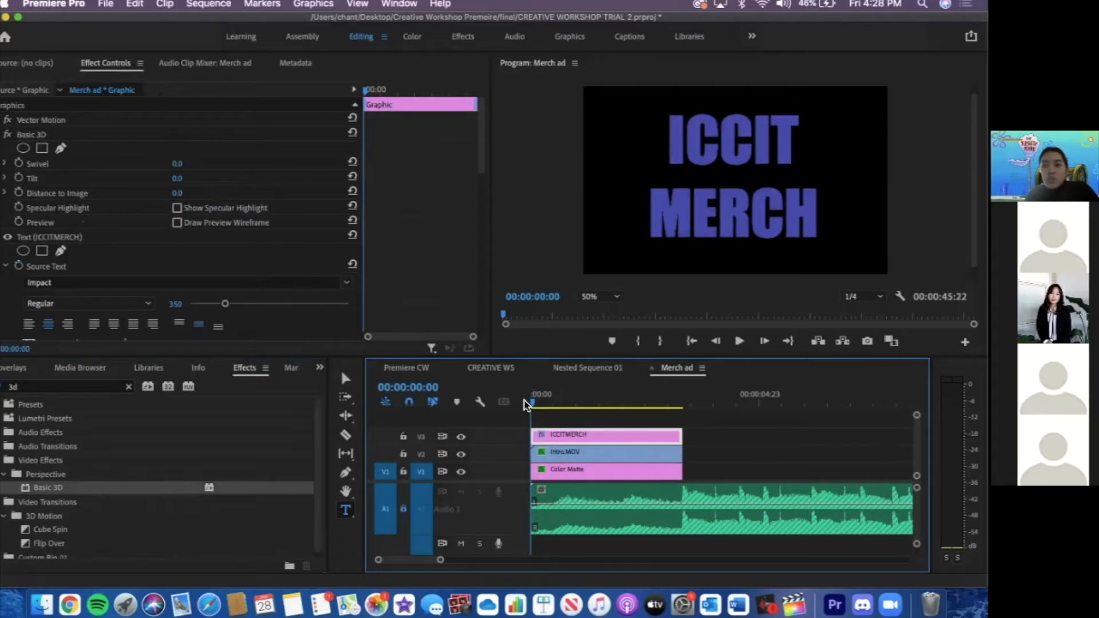
key(space)
key(space)
click(531, 403)
key(space)
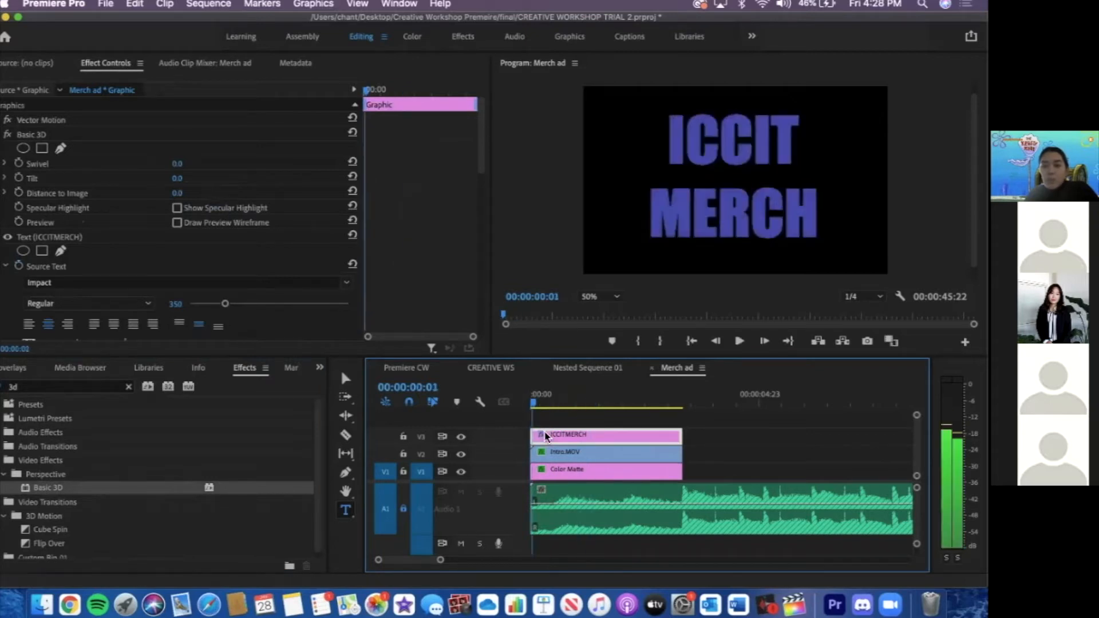
key(space)
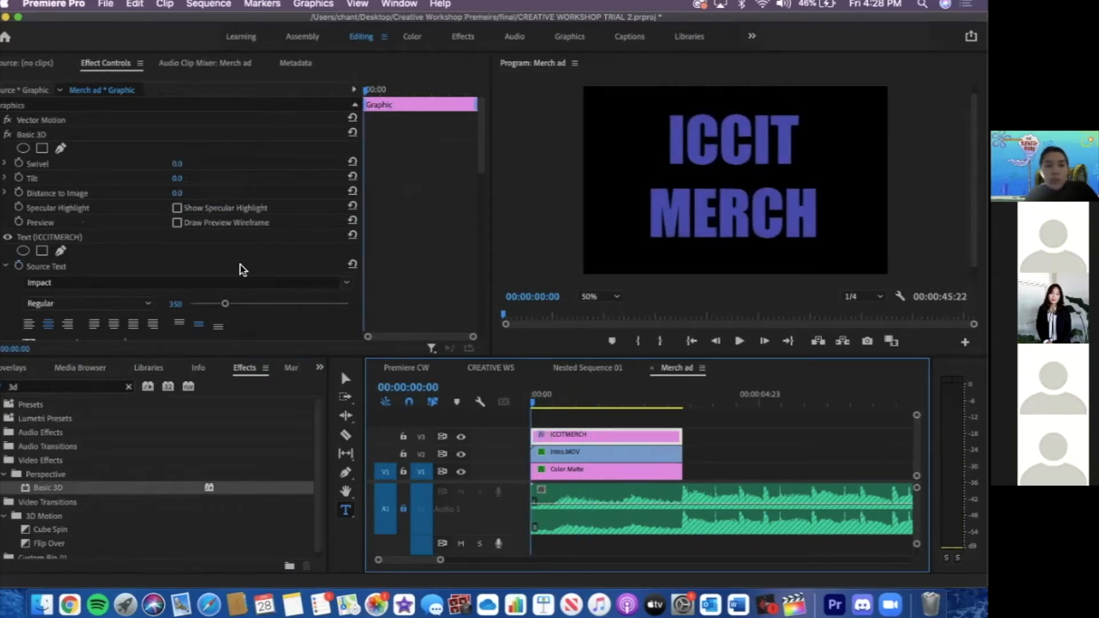
Collapse the ICCITMERCH text properties in the title clip's effect settings and return the playhead to the sequence start
click(2, 246)
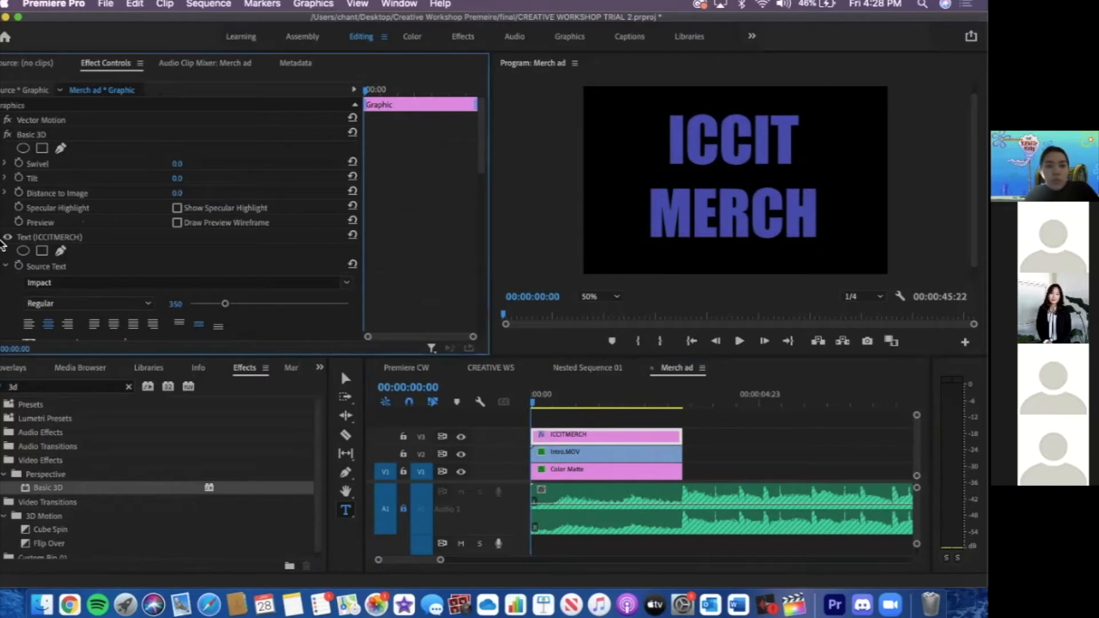
click(6, 237)
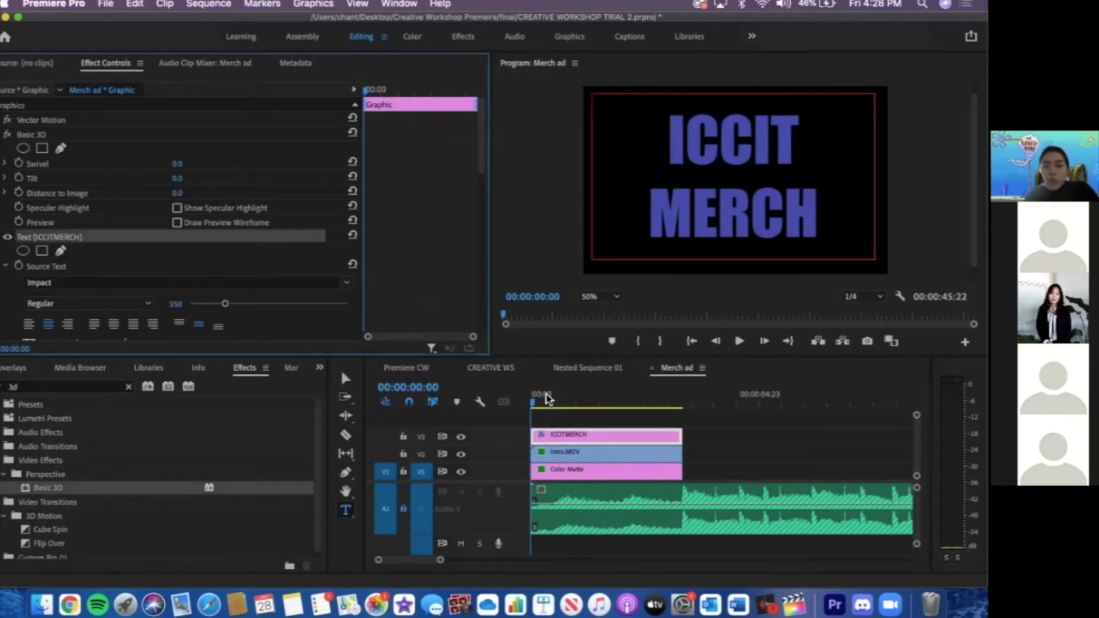
click(543, 440)
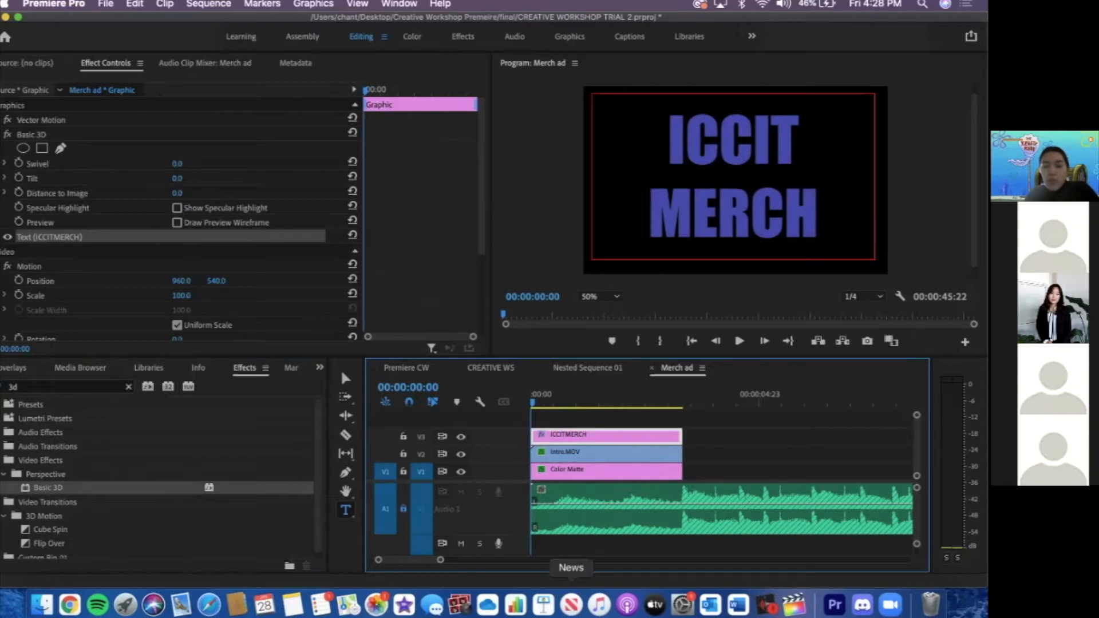
click(537, 605)
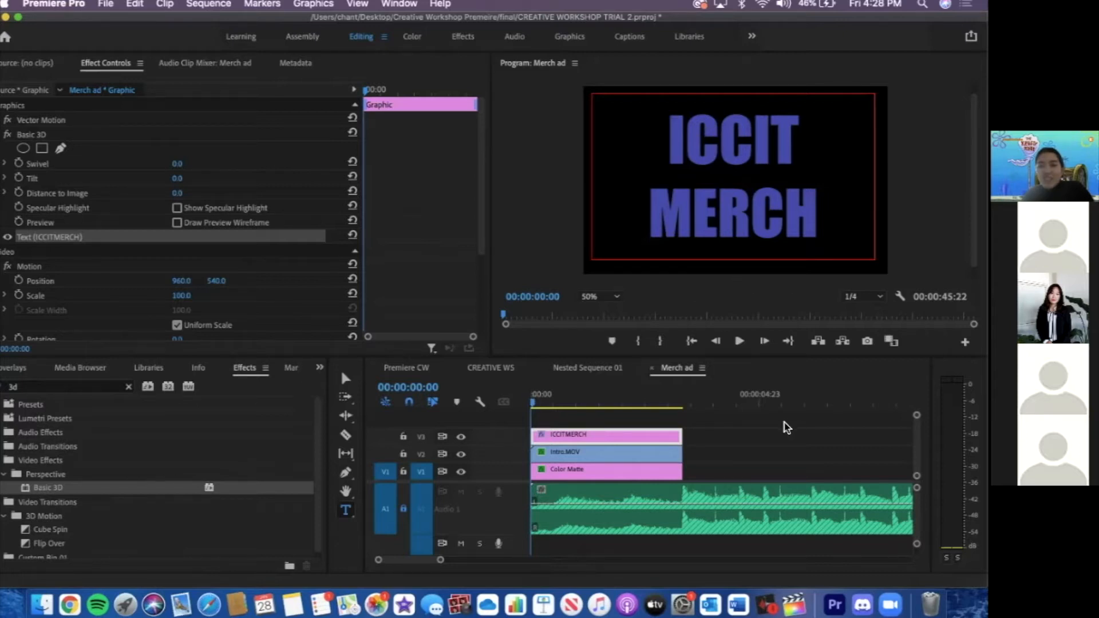
click(533, 404)
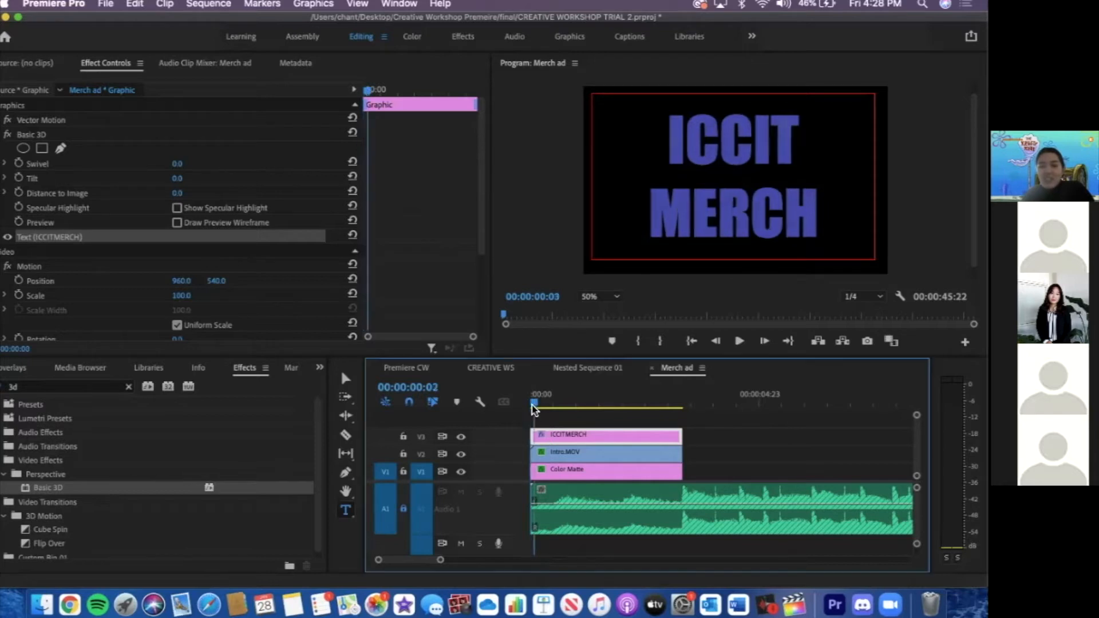
click(531, 403)
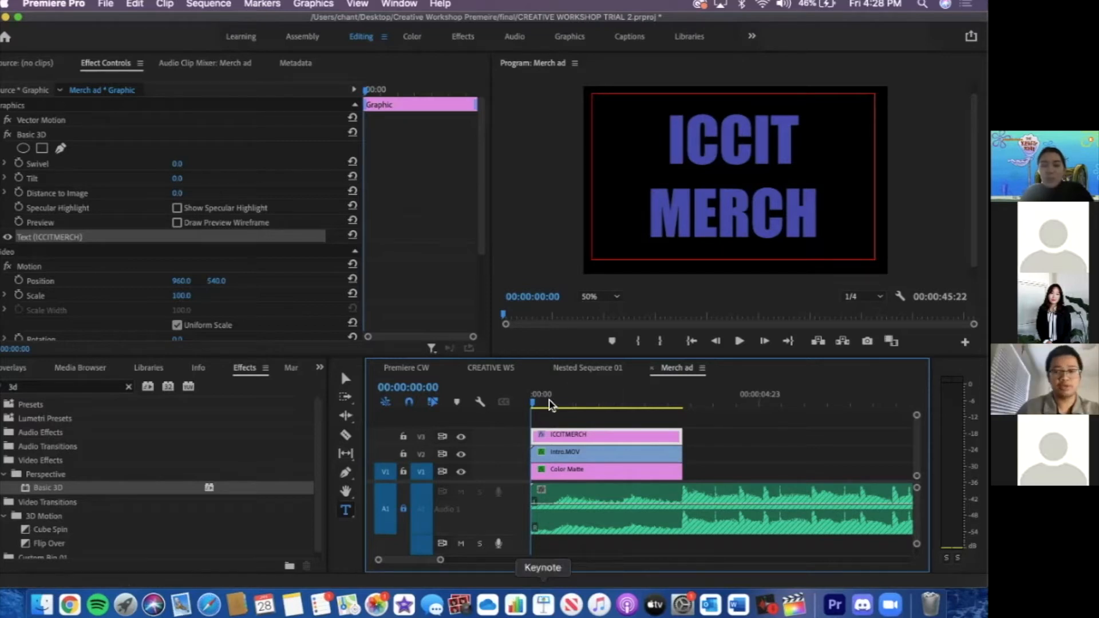
Scrub through the Merch ad intro clips and play them from the start to review the masked title fade
drag(550, 405, 678, 413)
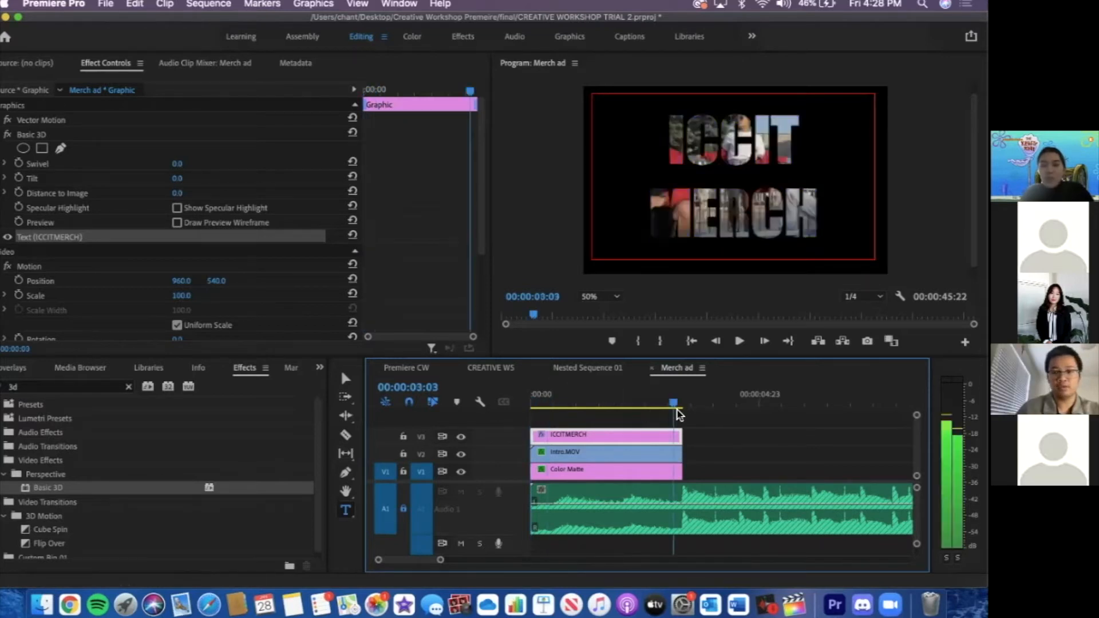
key(Home)
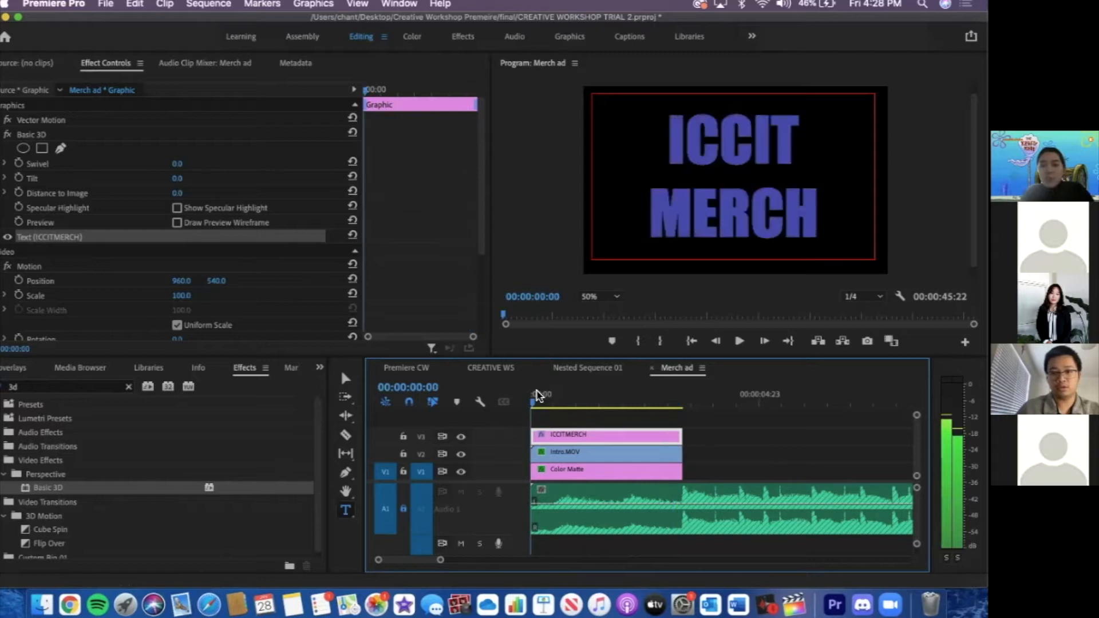
key(space)
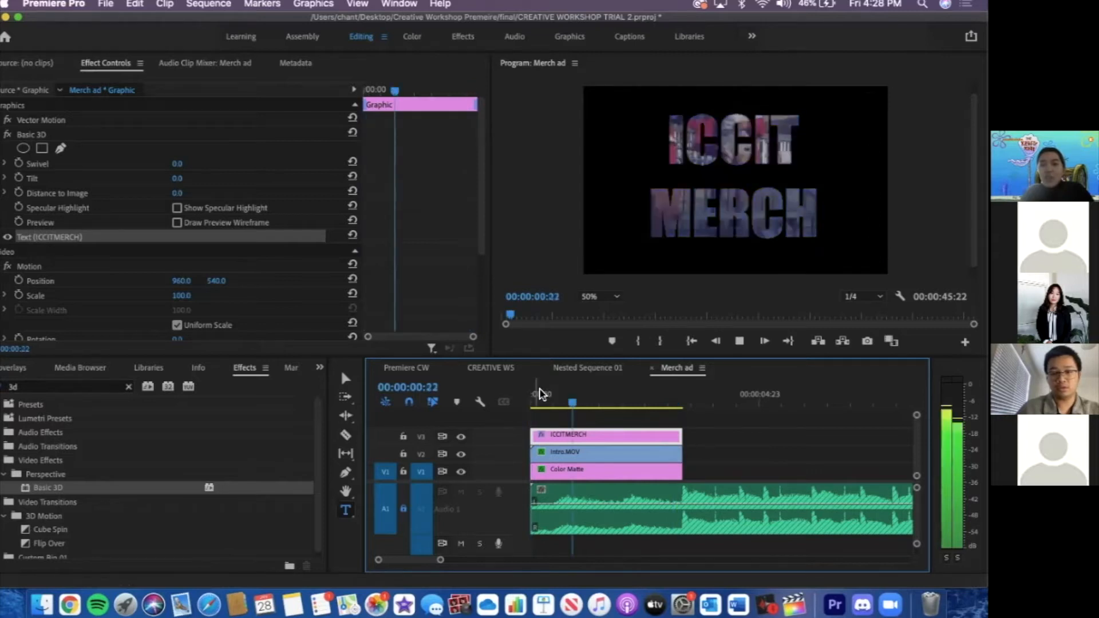
key(space)
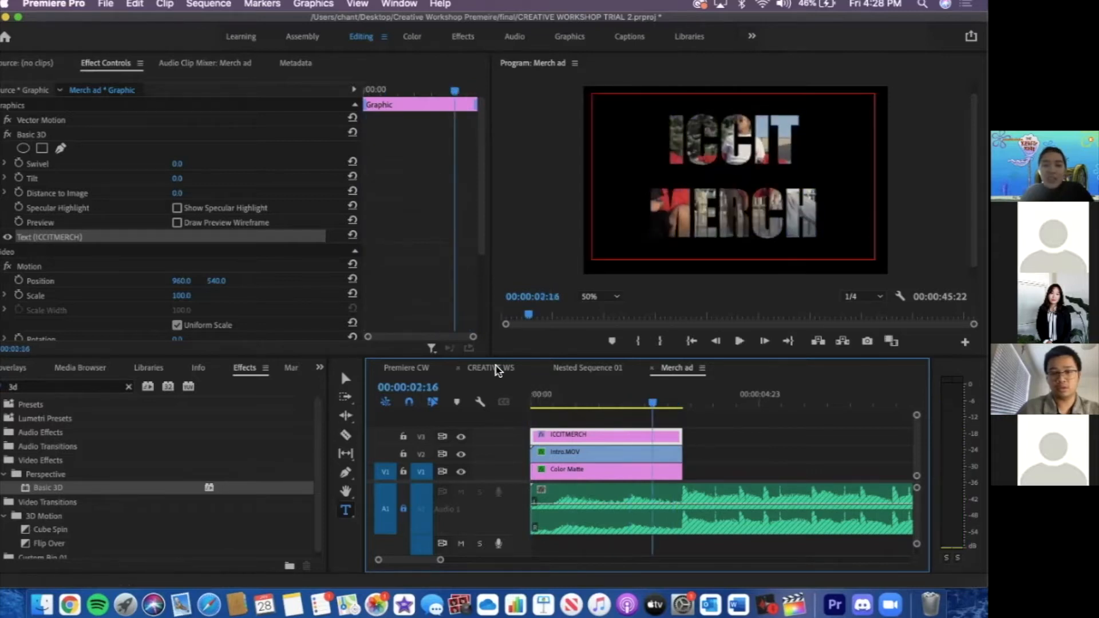
Play the opening of the CREATIVE WS sequence as a reference and return to the Merch ad sequence
click(495, 369)
key(Home)
key(space)
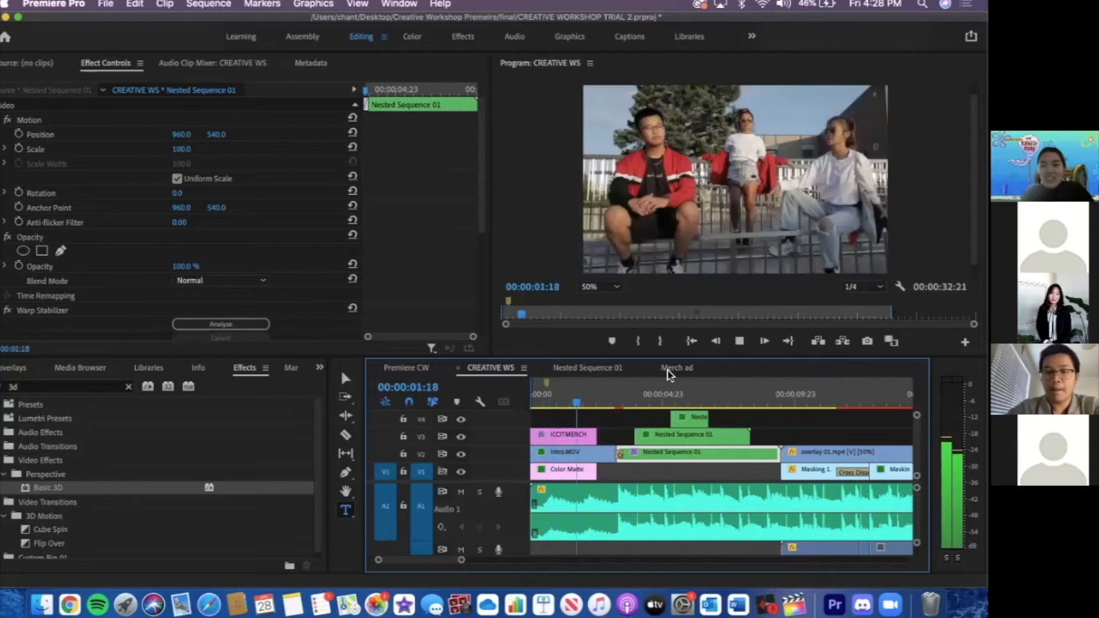
key(space)
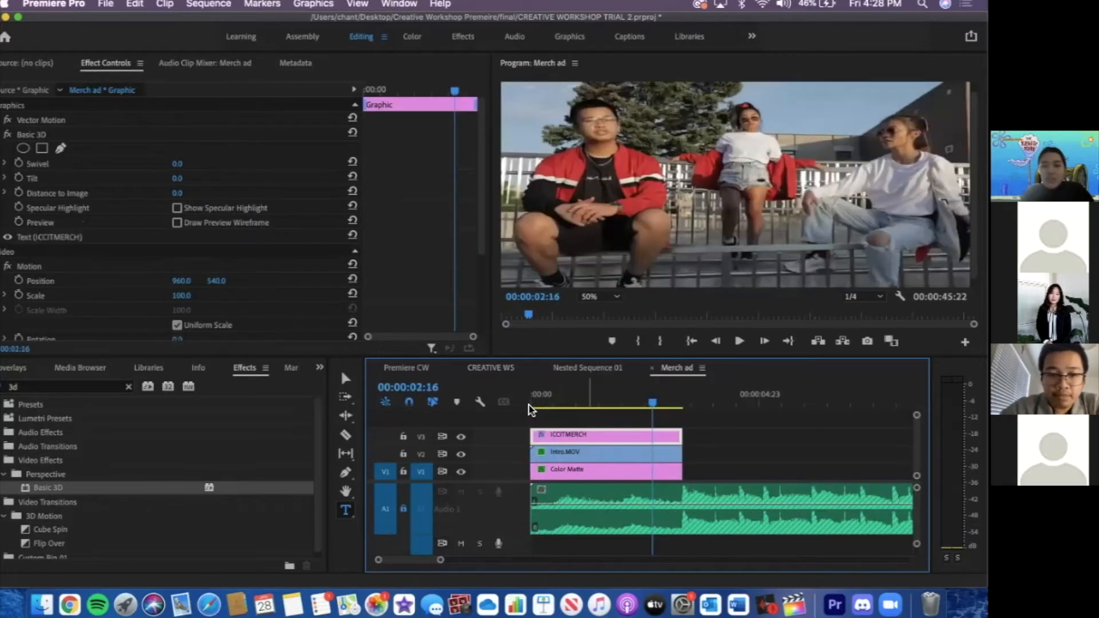
Scrub between the sequence start and the end of the intro, and select the three stacked clips ICCITMERCH, Intro.MOV and Color Matte
click(529, 405)
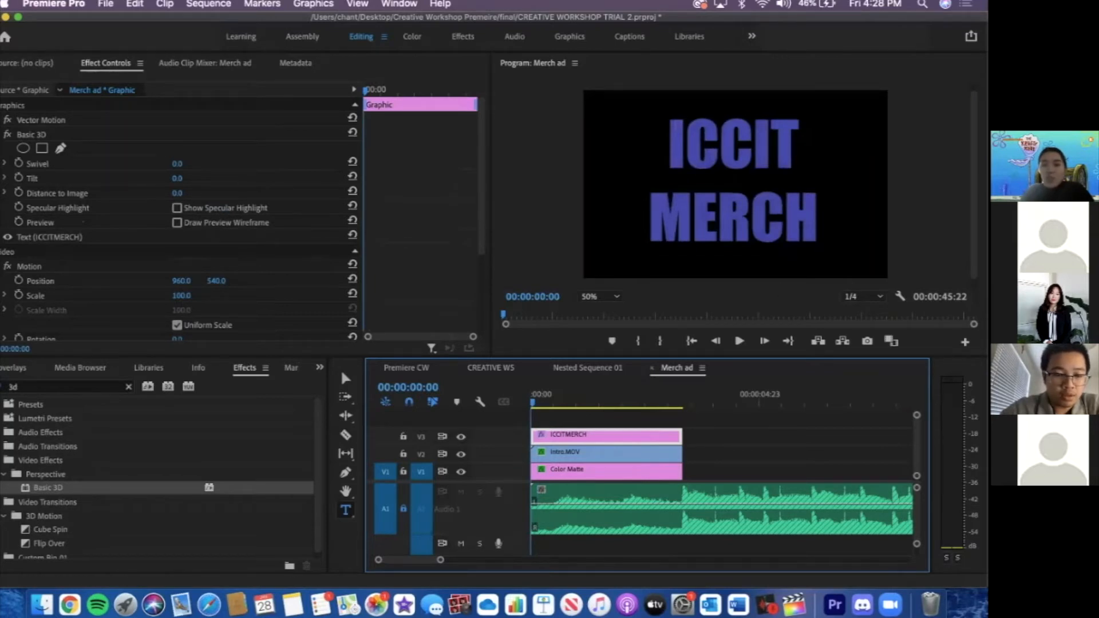
click(685, 404)
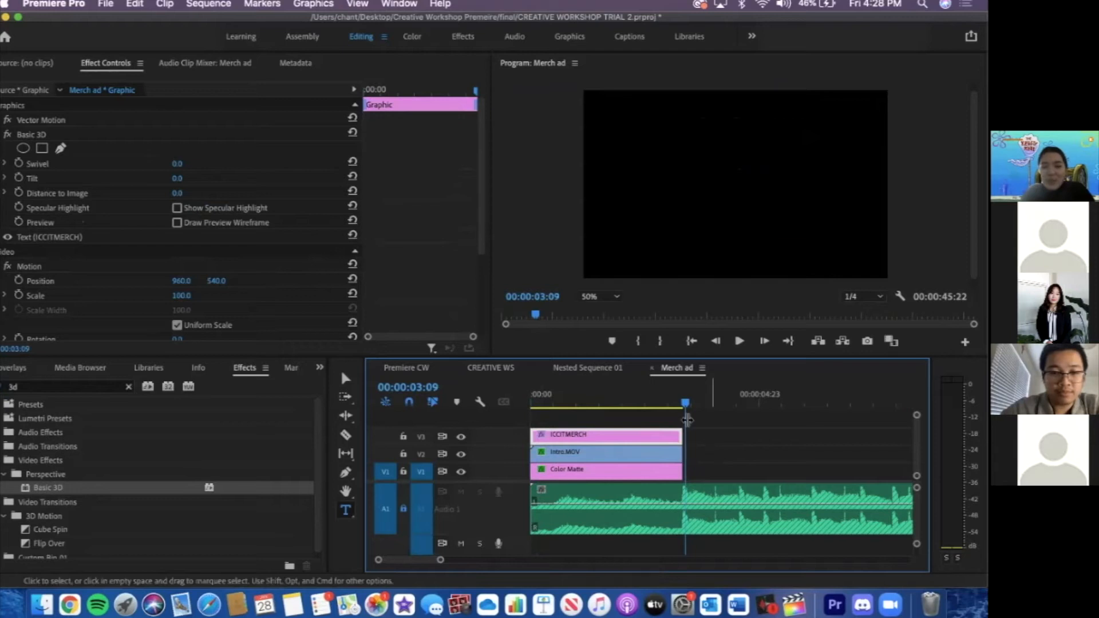
drag(684, 404, 694, 407)
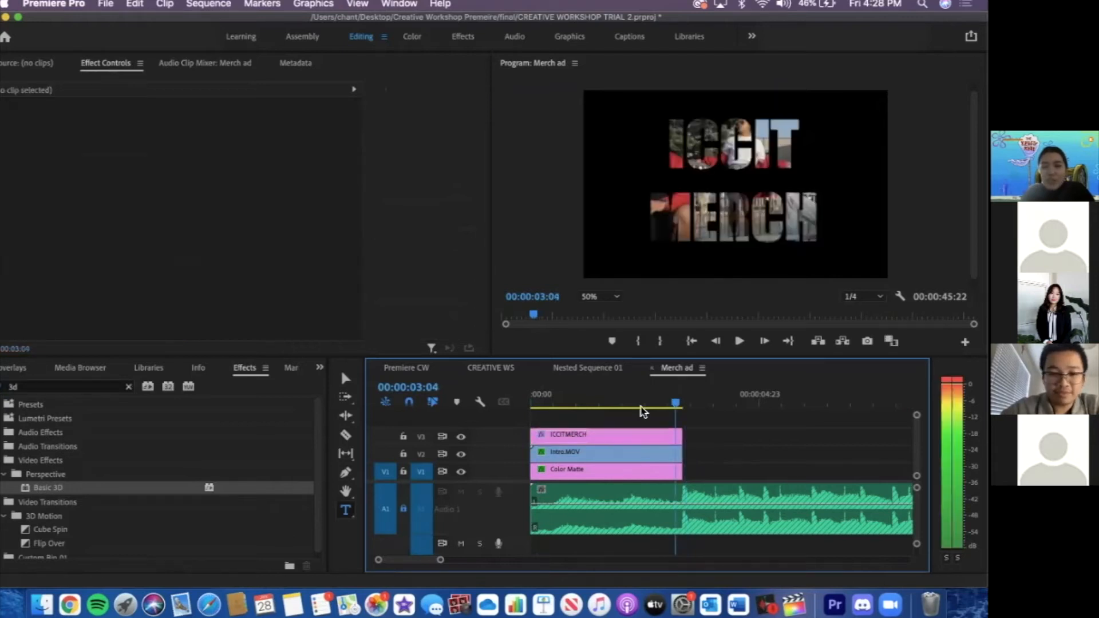
drag(556, 399, 512, 399)
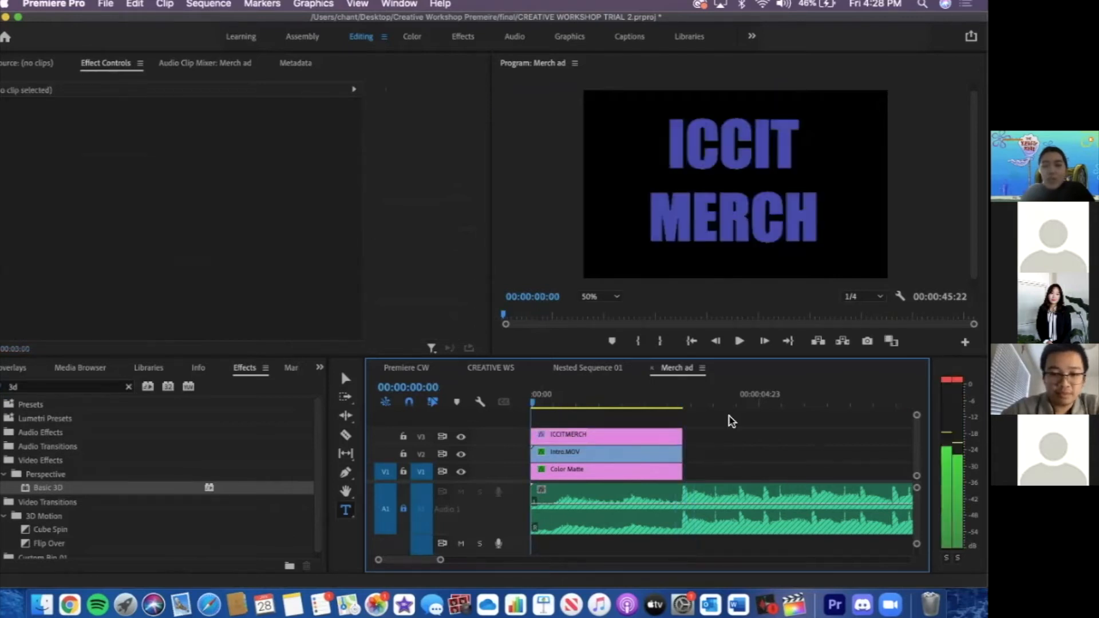
drag(575, 434, 703, 473)
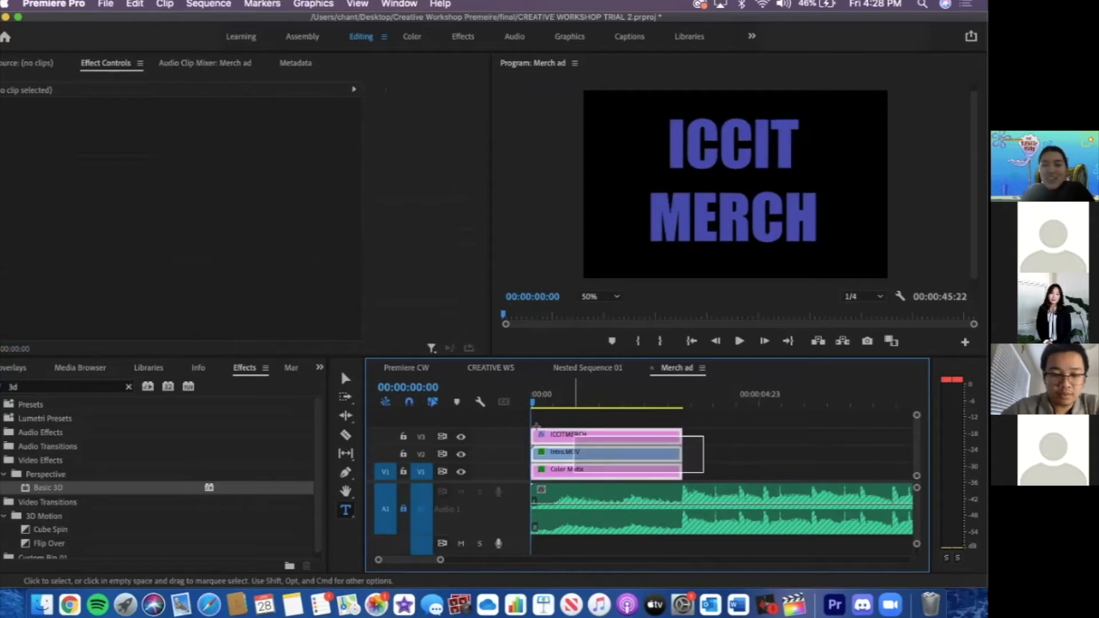
drag(536, 426, 536, 427)
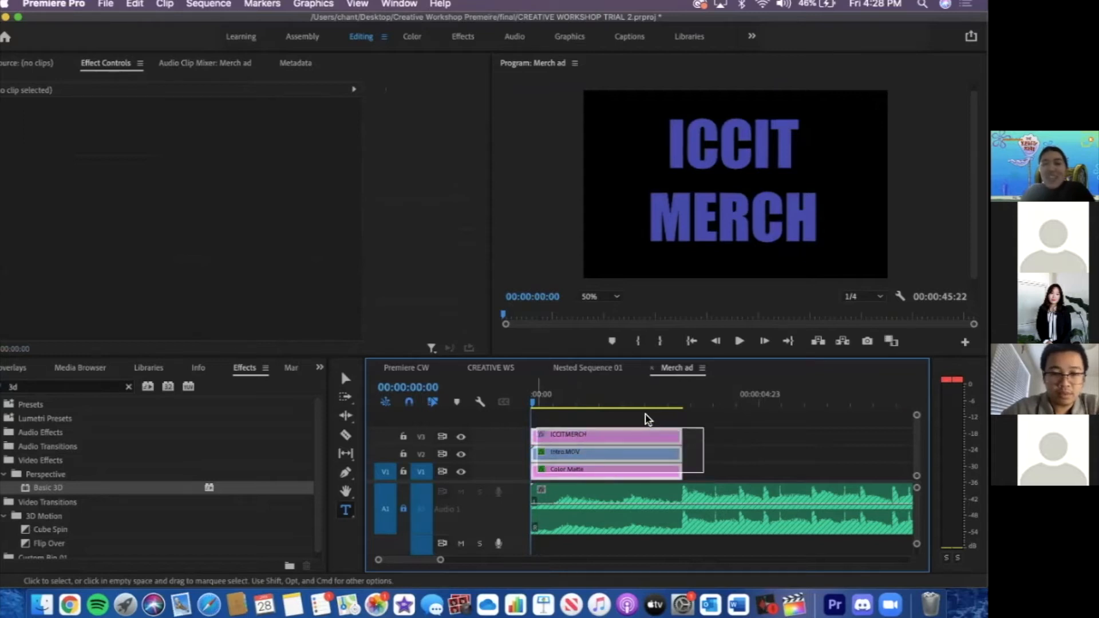
click(686, 403)
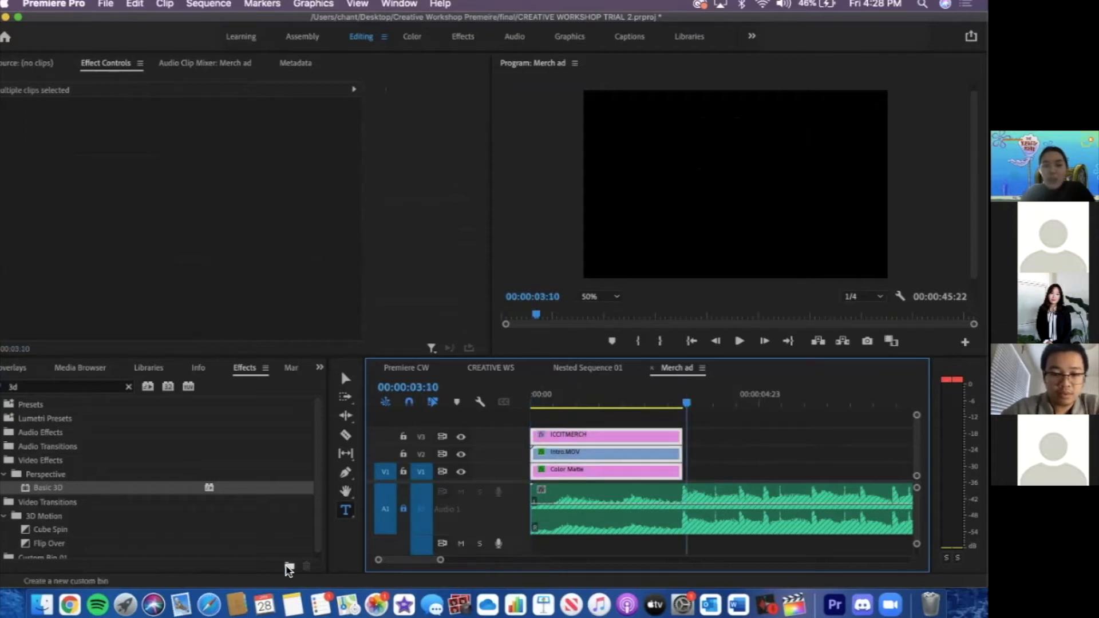
Add the Color Matte from the project's root bin to track V2 after the intro clips and view it at 00:00:04:05
click(2, 372)
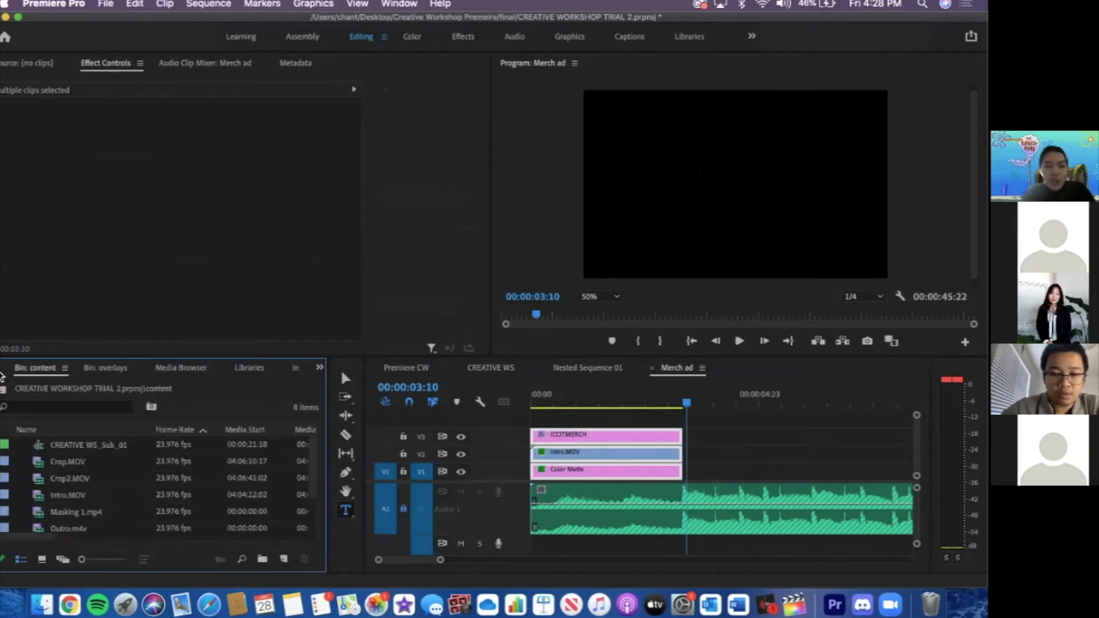
click(2, 372)
click(3, 372)
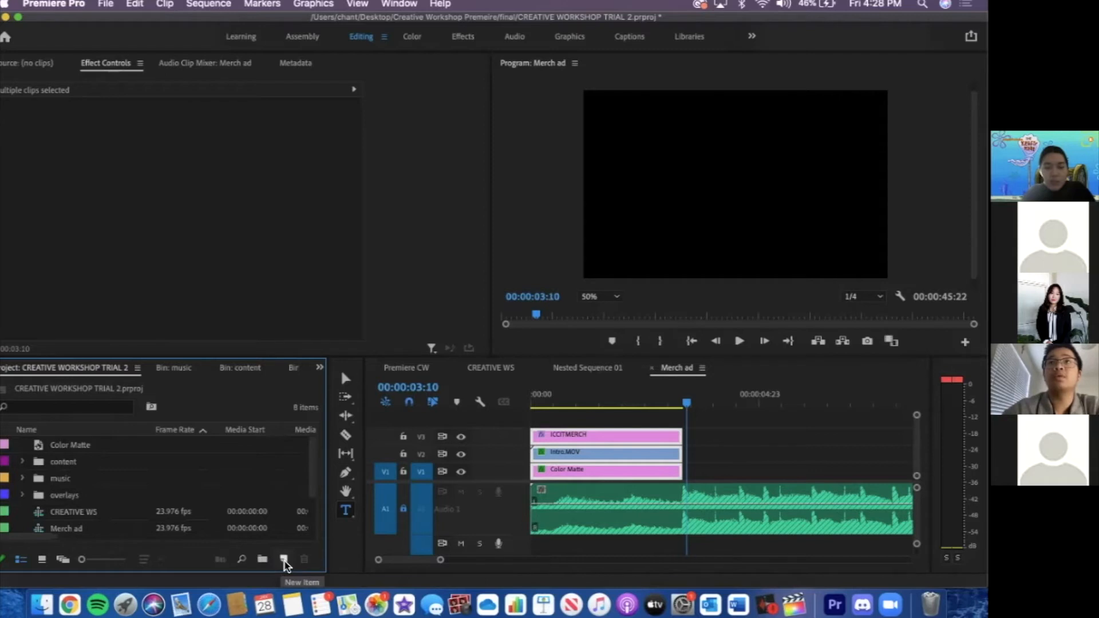
drag(113, 452, 723, 404)
click(723, 403)
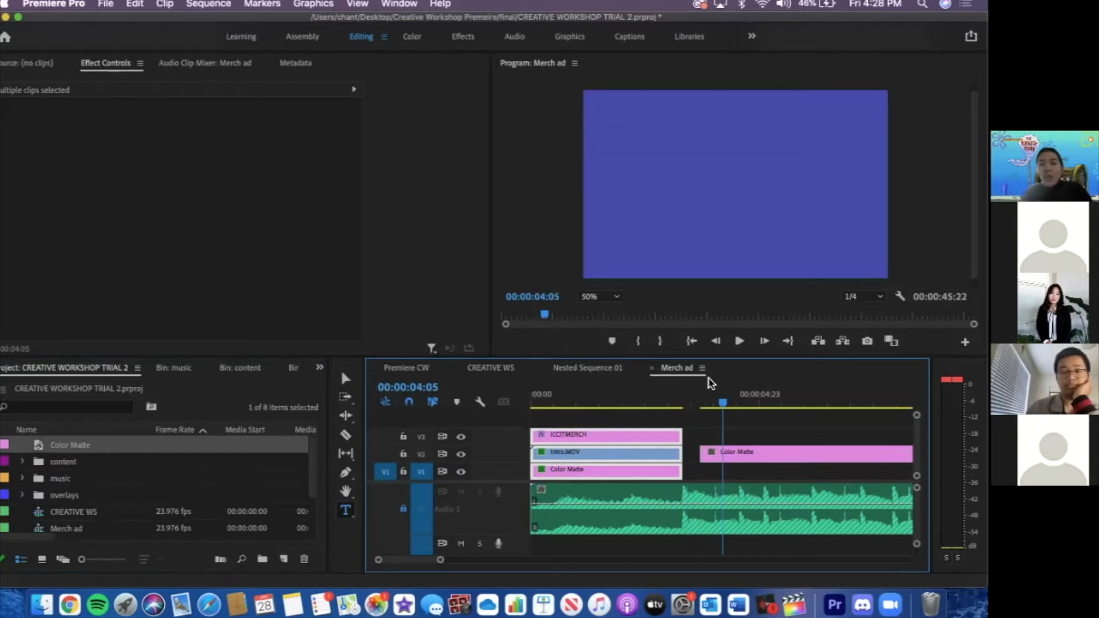
Create a two-line ICCIT MERCH title in a text box spanning most of the frame over the matte at 00:00:04:05
click(346, 511)
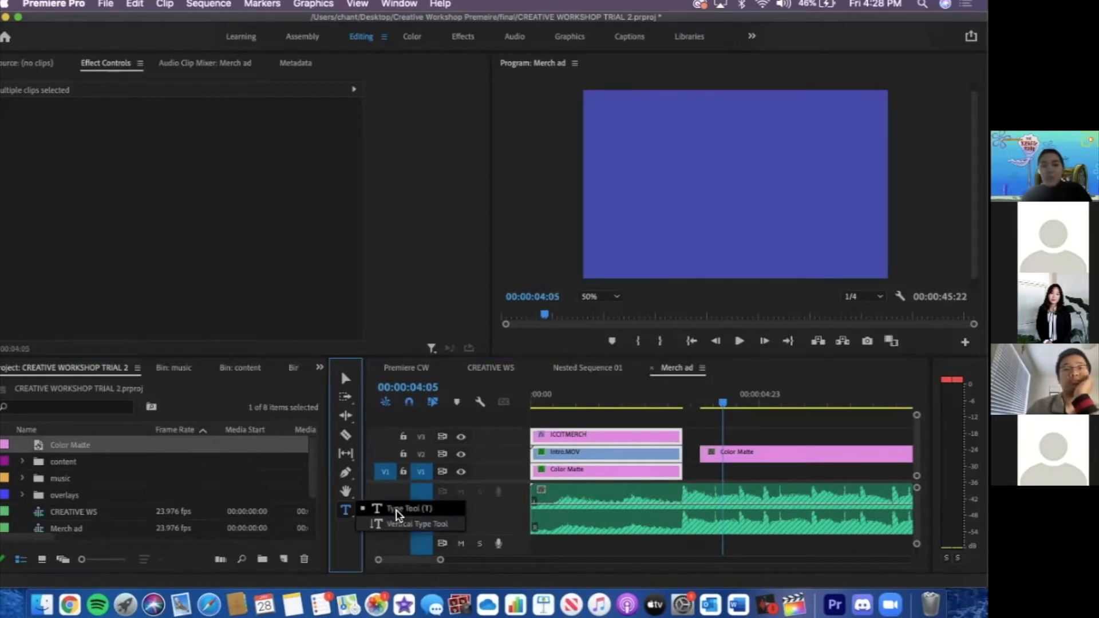
click(396, 510)
click(591, 100)
drag(593, 101, 722, 201)
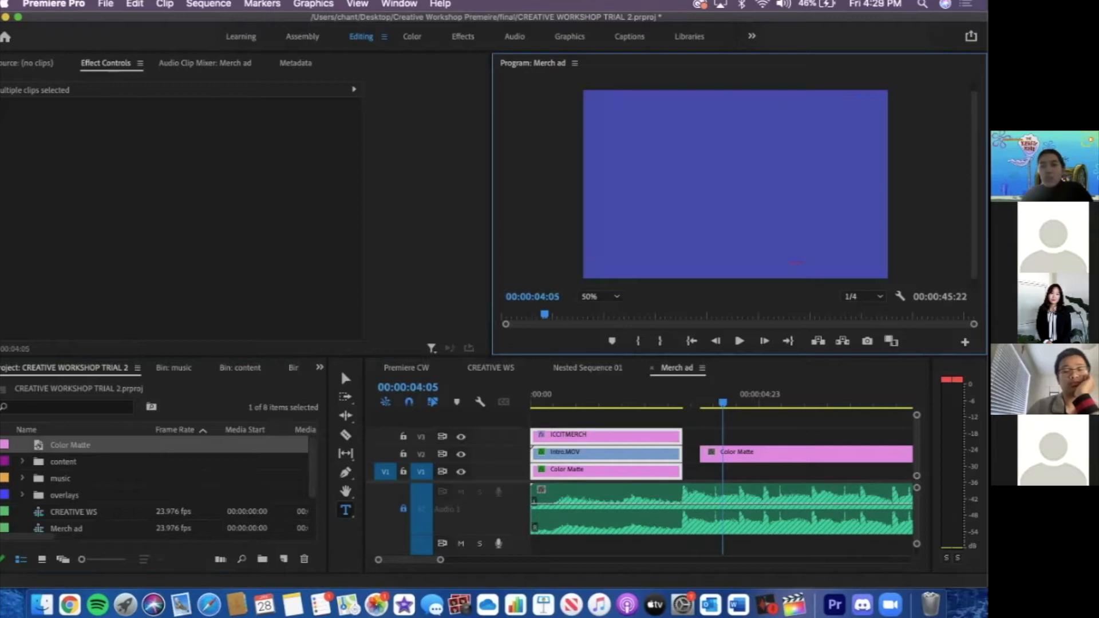
click(646, 120)
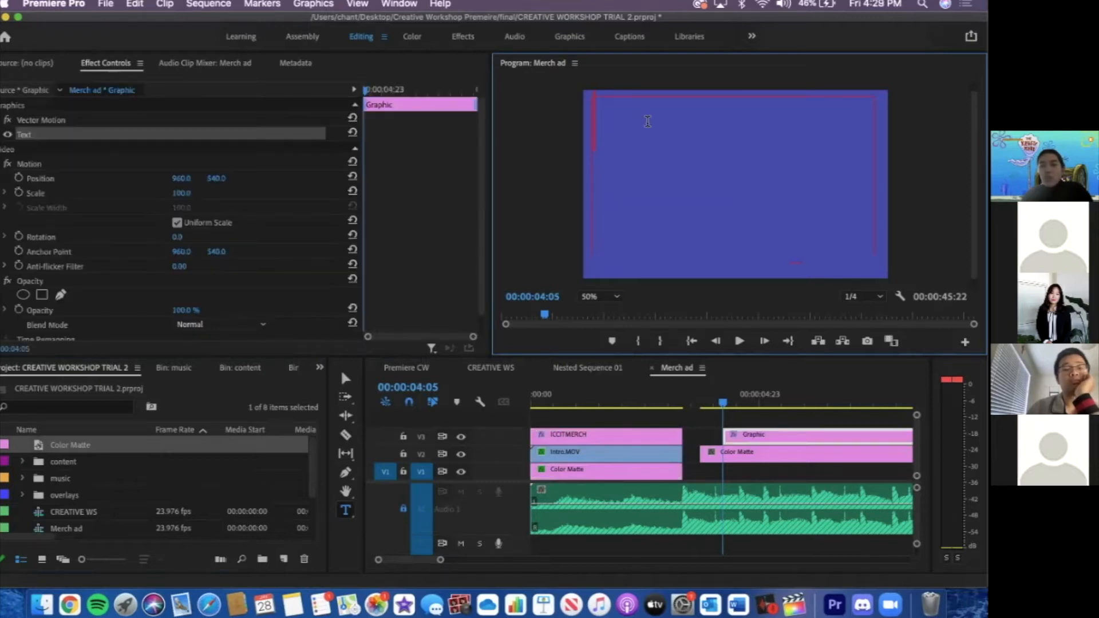
text(IC)
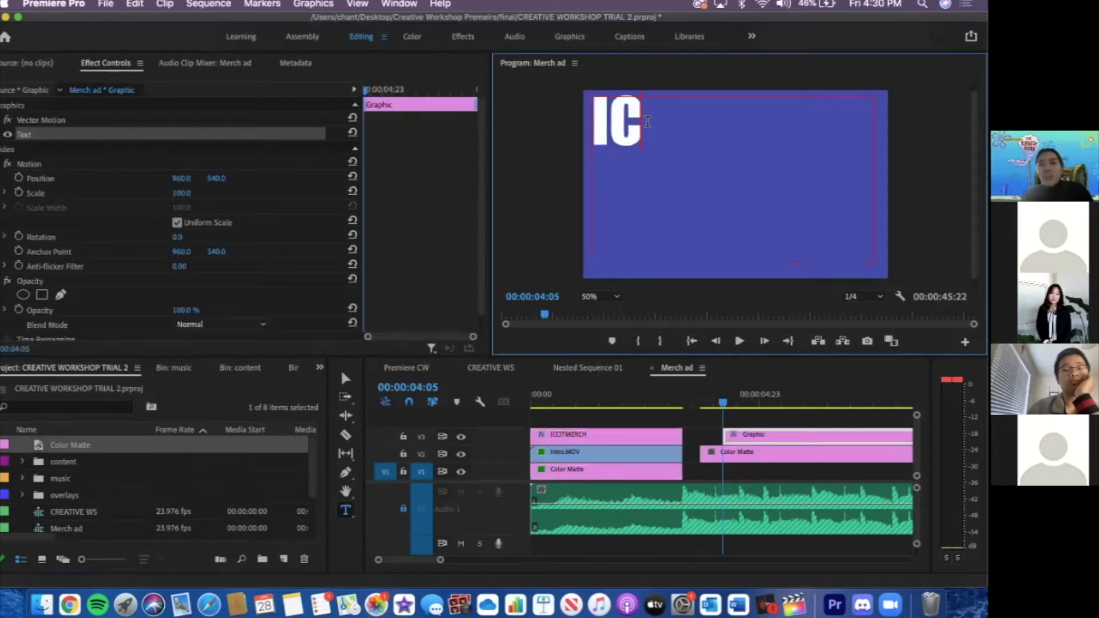
text(CIT)
key(Return)
text(MERHC)
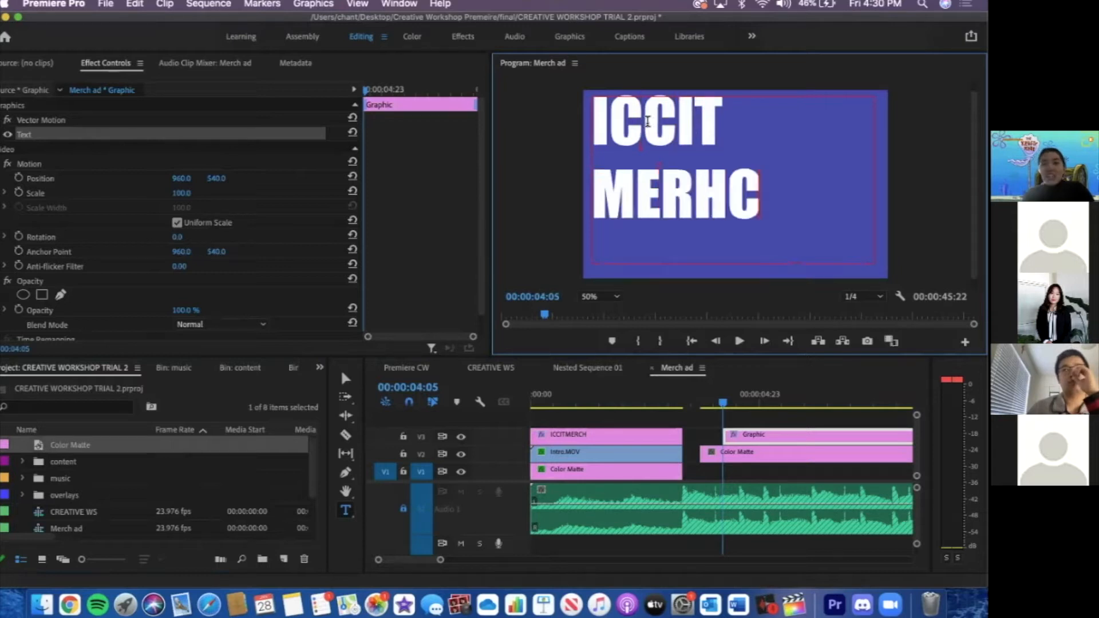
key(BackSpace)
key(BackSpace)
text(CH)
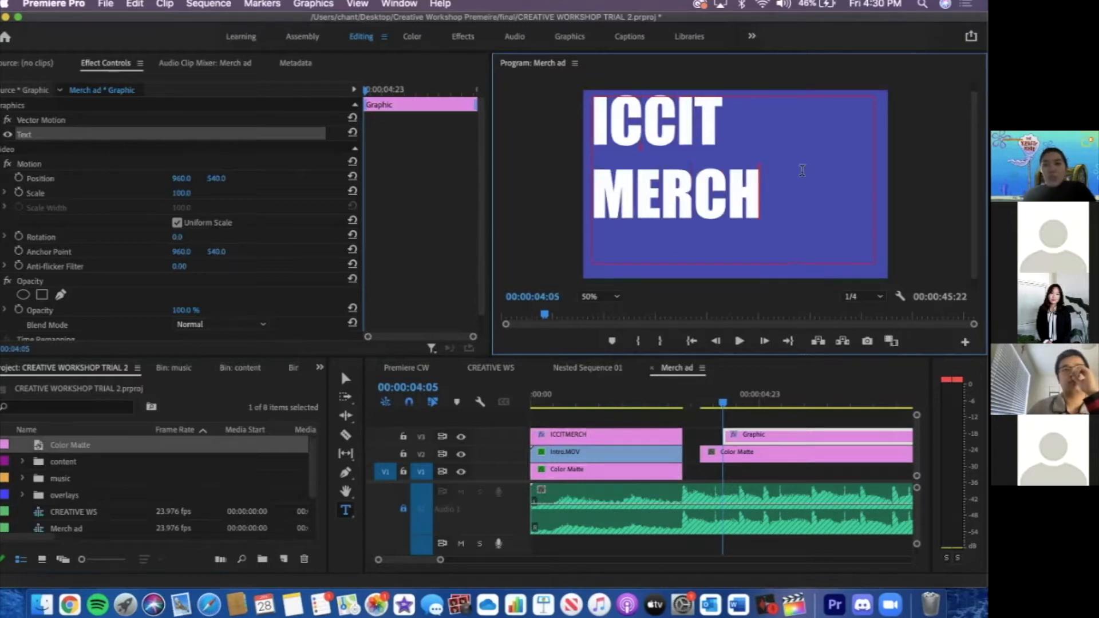
Center the new ICCIT MERCH text horizontally and vertically in its box and set its font size to 378
key(super+a)
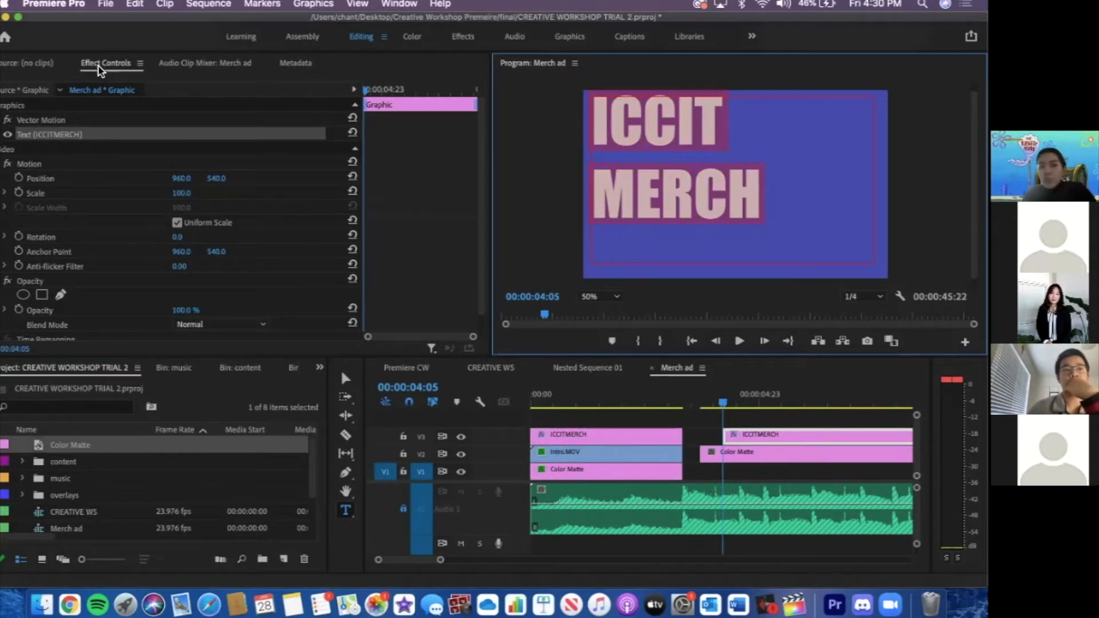
click(3, 137)
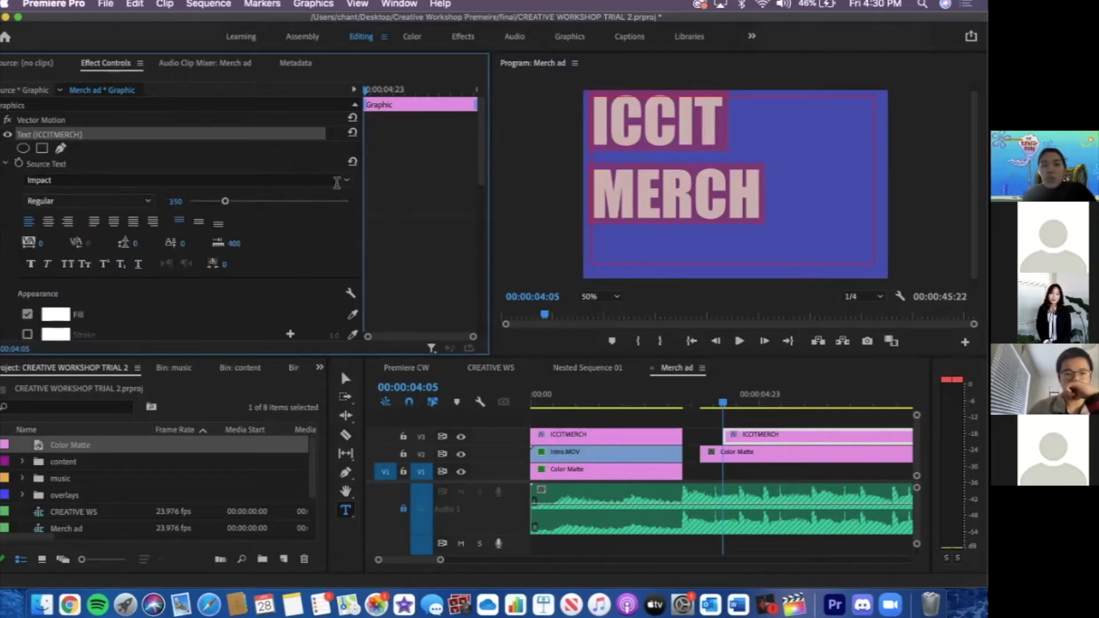
mouse_move(225, 201)
mouse_down()
mouse_move(237, 202)
mouse_move(209, 202)
mouse_up()
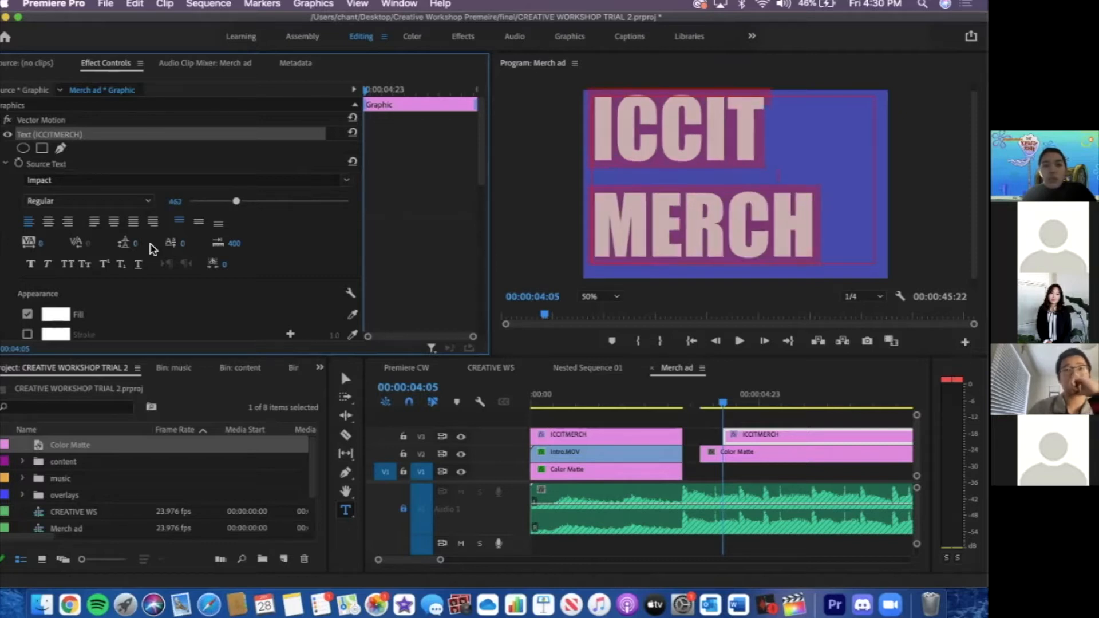
click(199, 222)
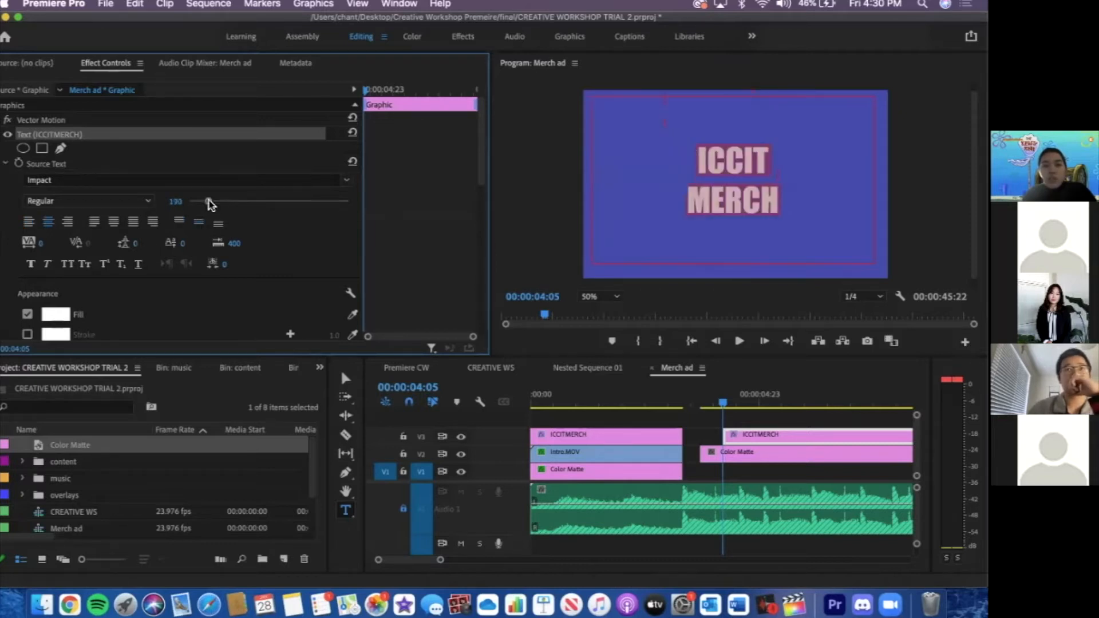
click(223, 202)
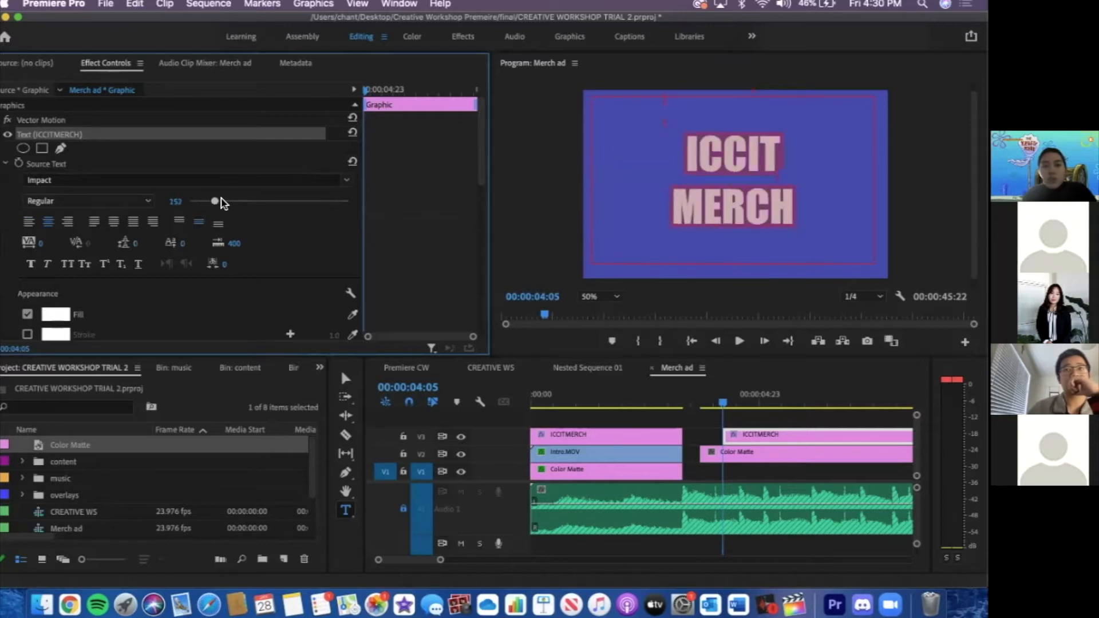
drag(223, 201, 223, 202)
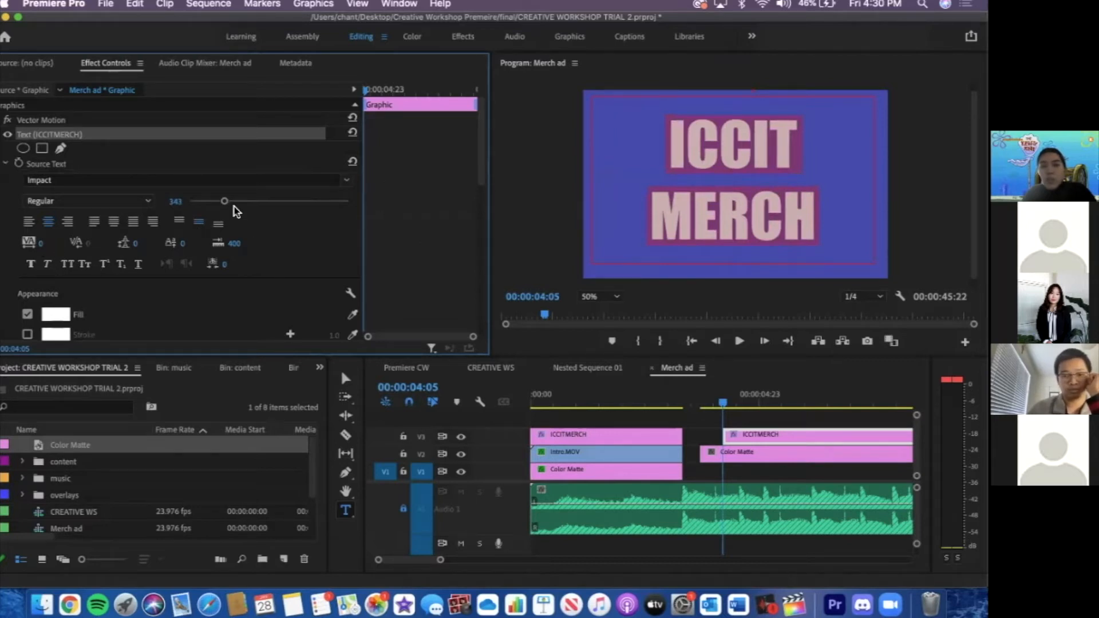
drag(225, 201, 229, 202)
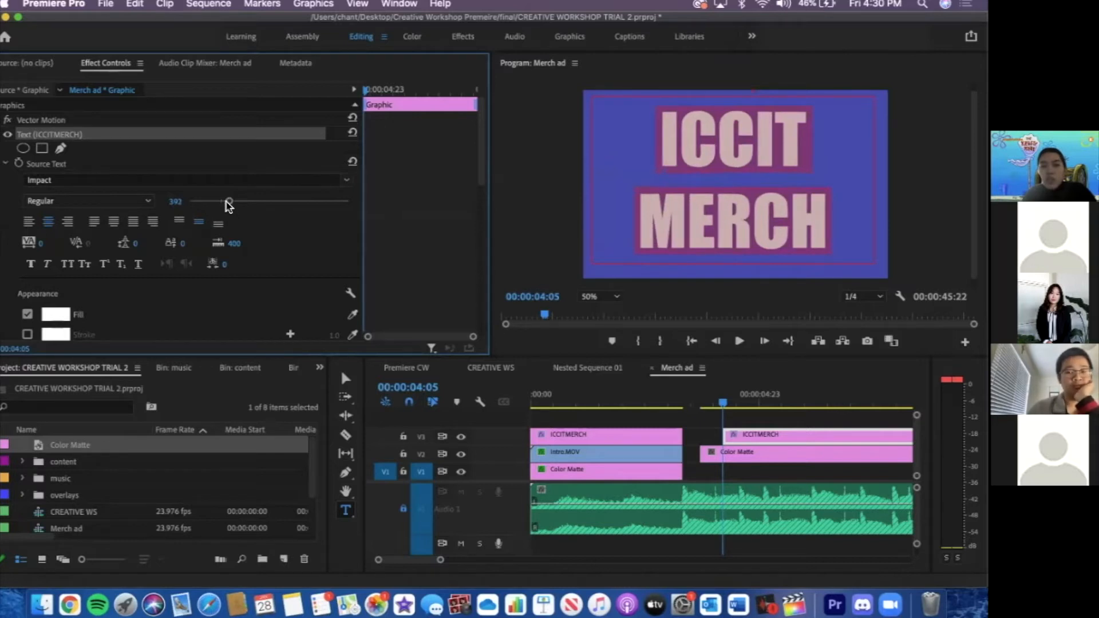
drag(227, 206, 226, 206)
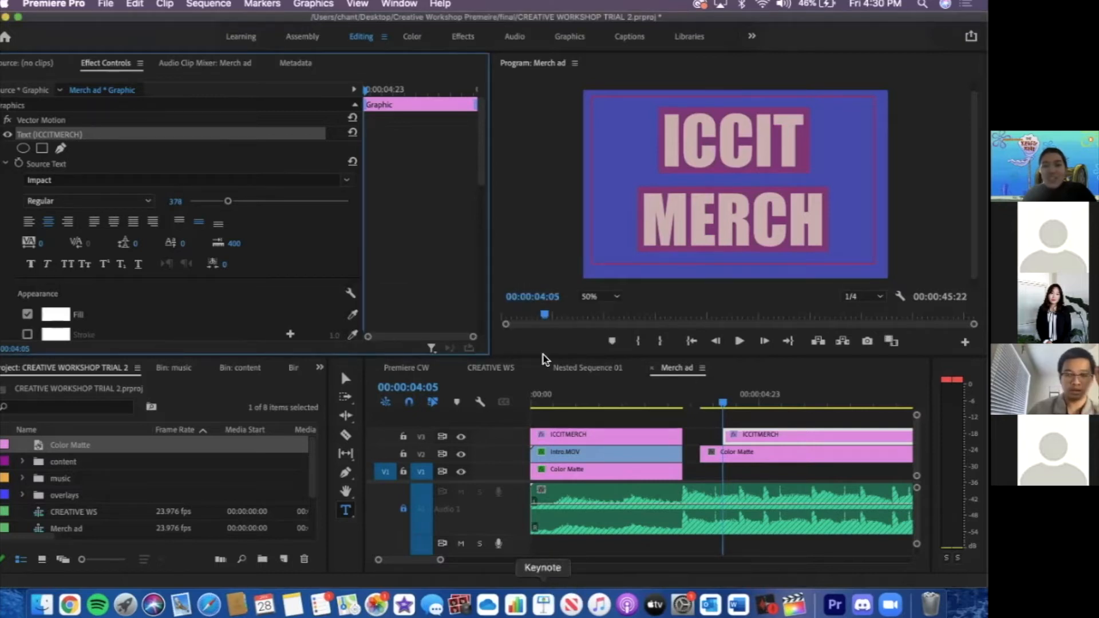
Delete the Color Matte and ICCITMERCH clips placed after the intro, and return to the start of the sequence
click(672, 401)
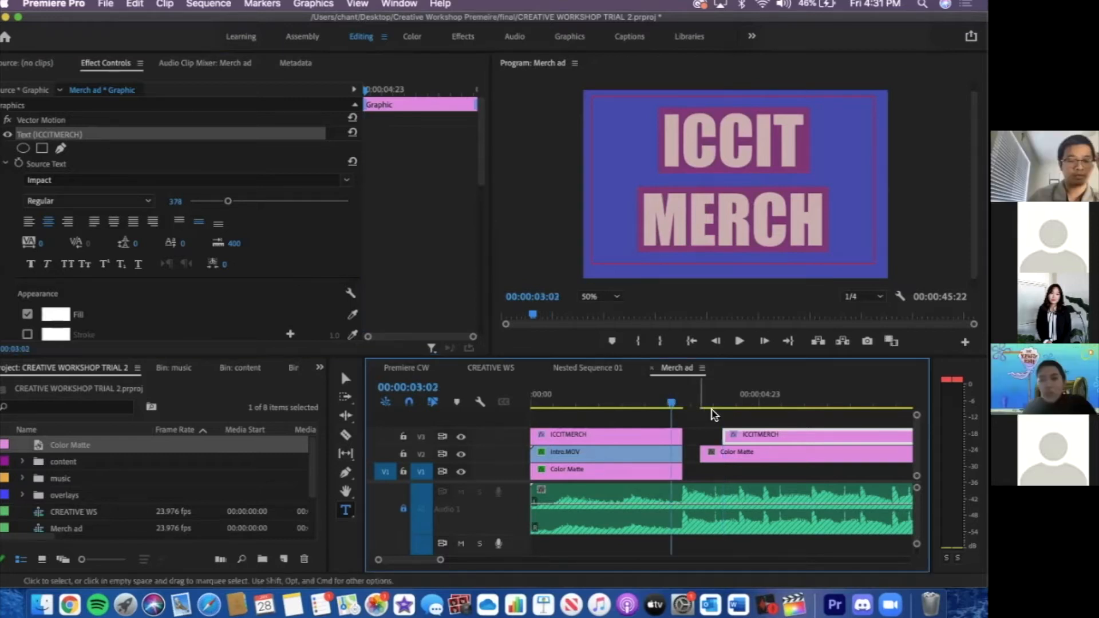
click(710, 416)
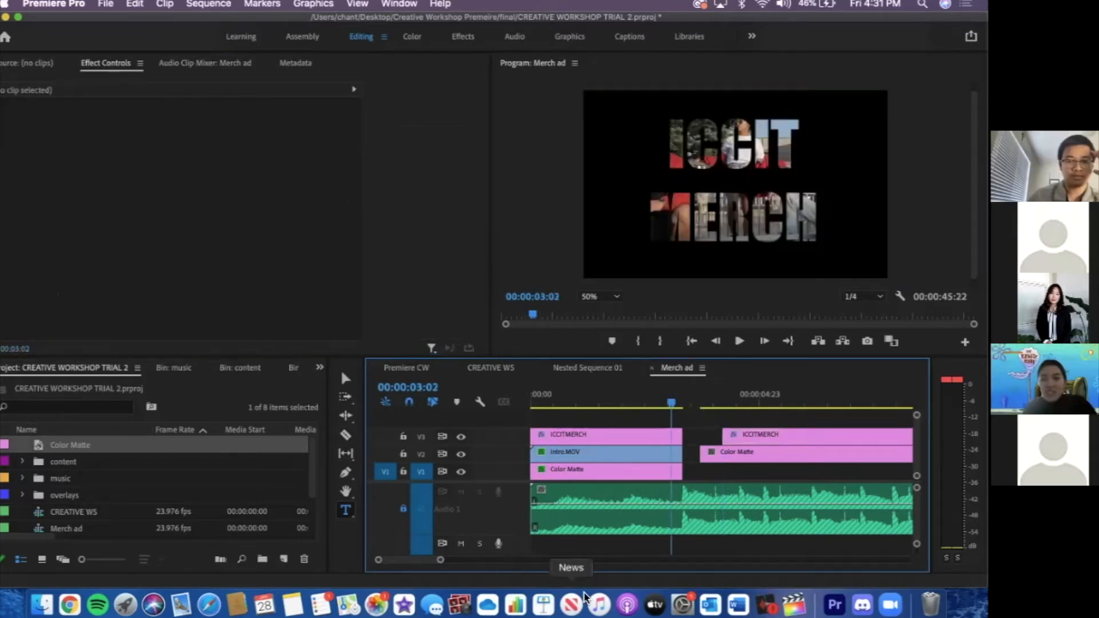
click(686, 405)
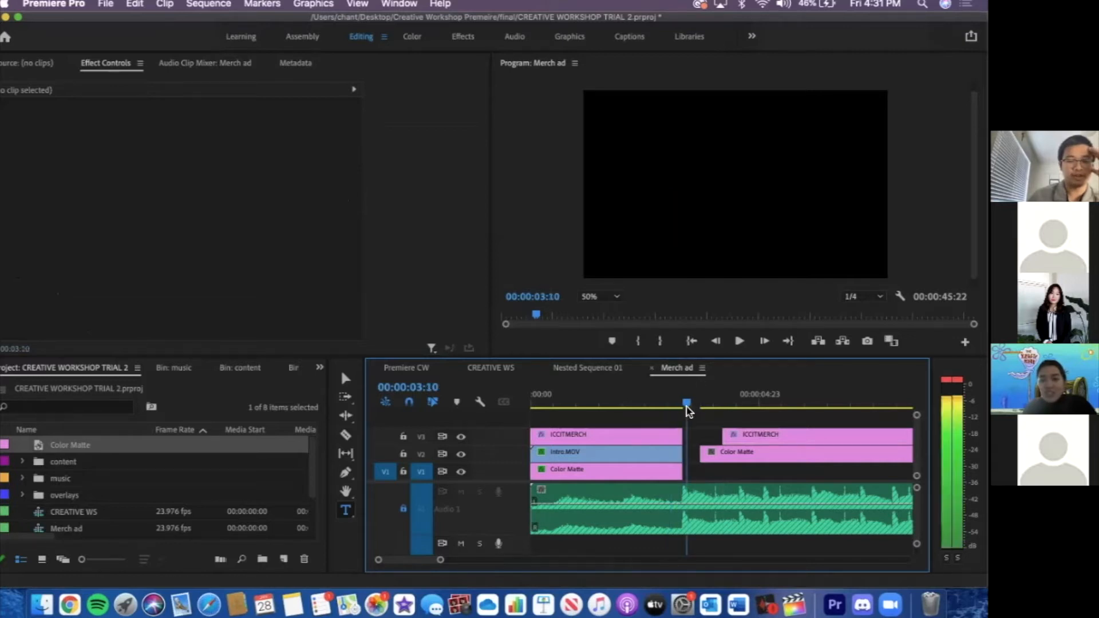
click(735, 458)
key(Delete)
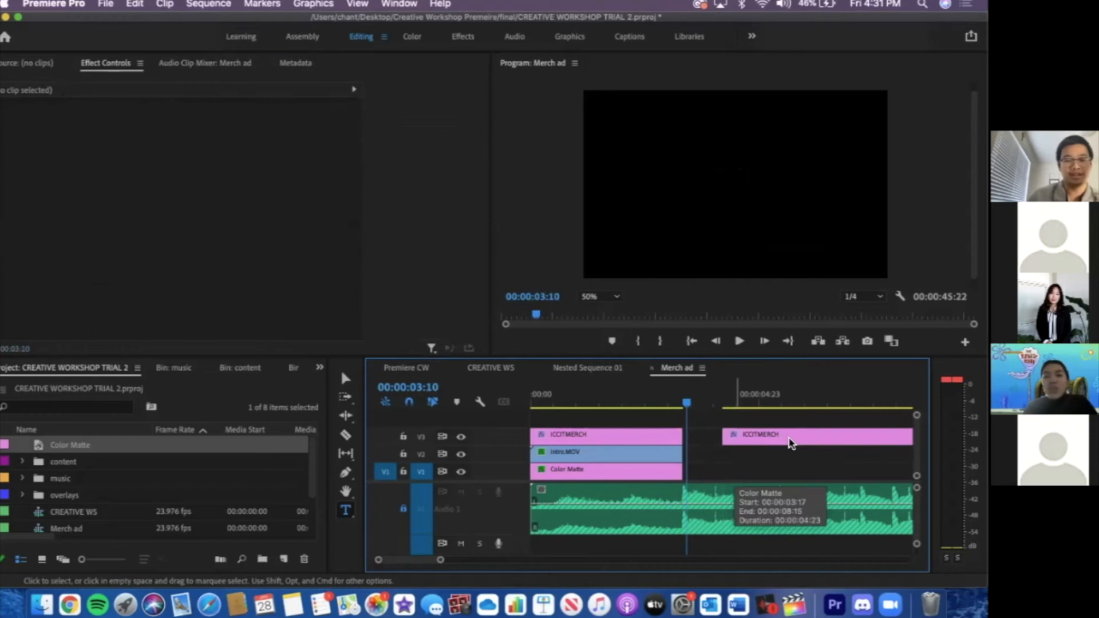
click(789, 442)
key(Delete)
click(525, 404)
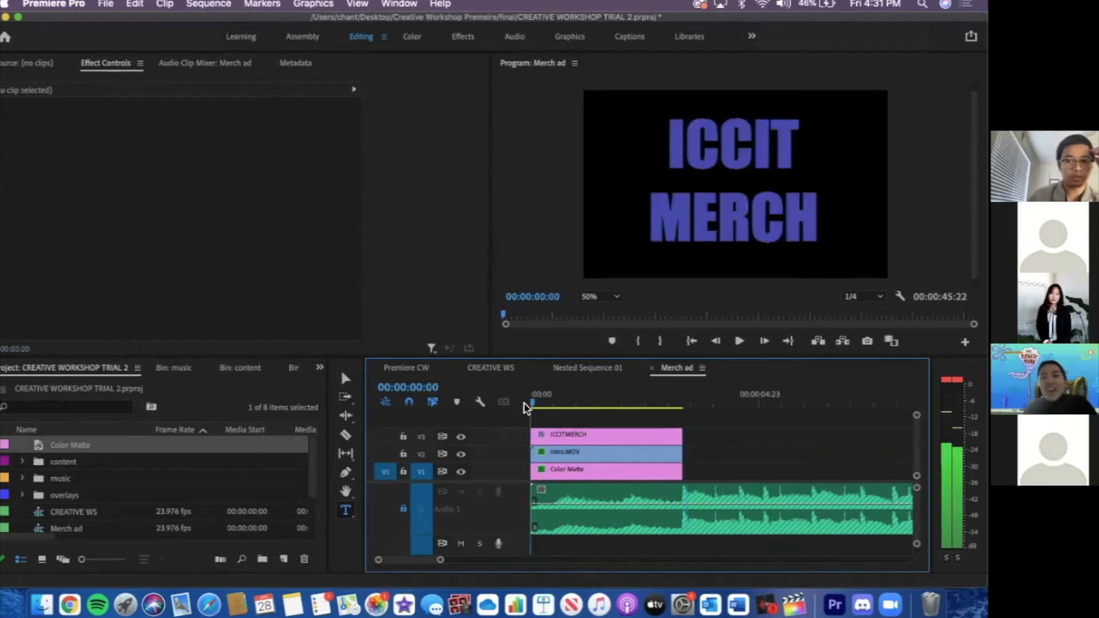
Remove the opacity keyframes from the intro's Color Matte and Intro.MOV clips, and return to the start of the sequence
click(587, 466)
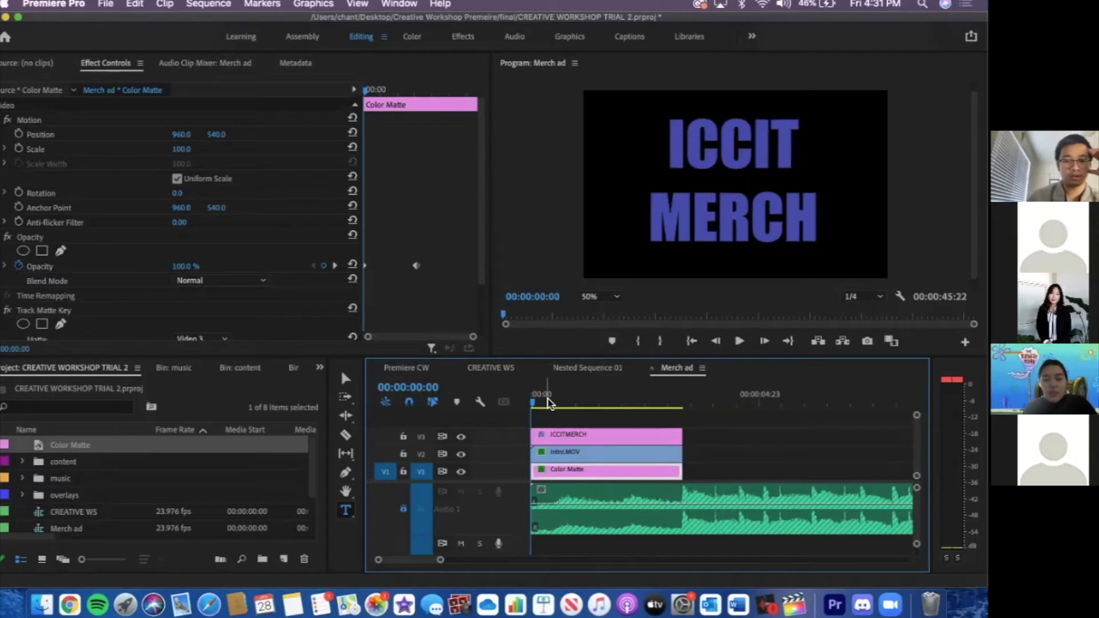
click(23, 269)
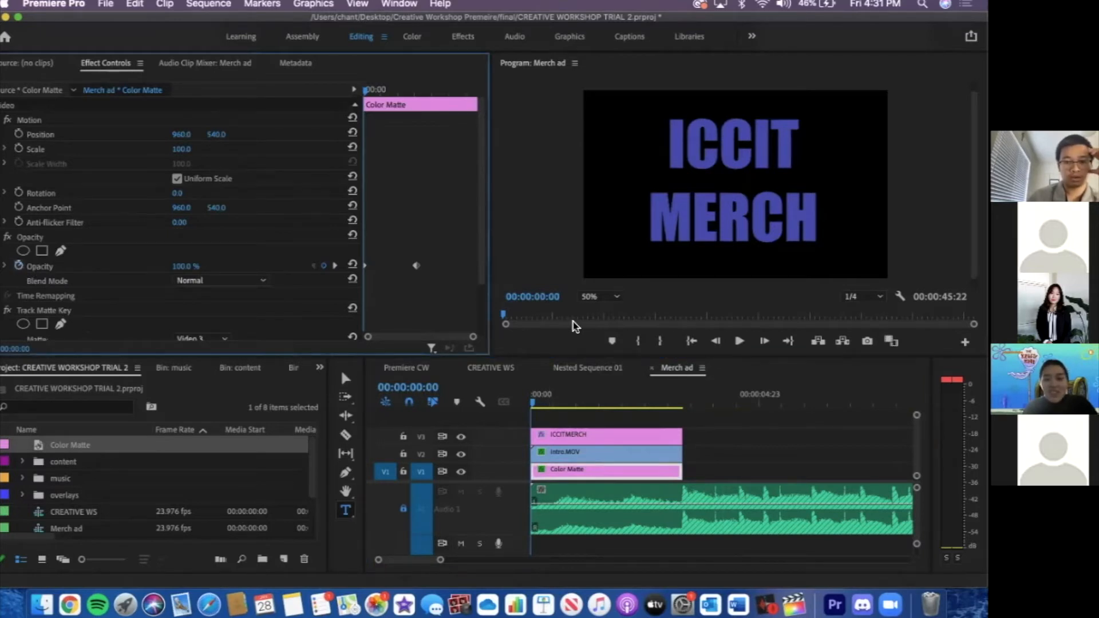
click(567, 454)
key(Right)
key(Right)
key(Right)
key(Right)
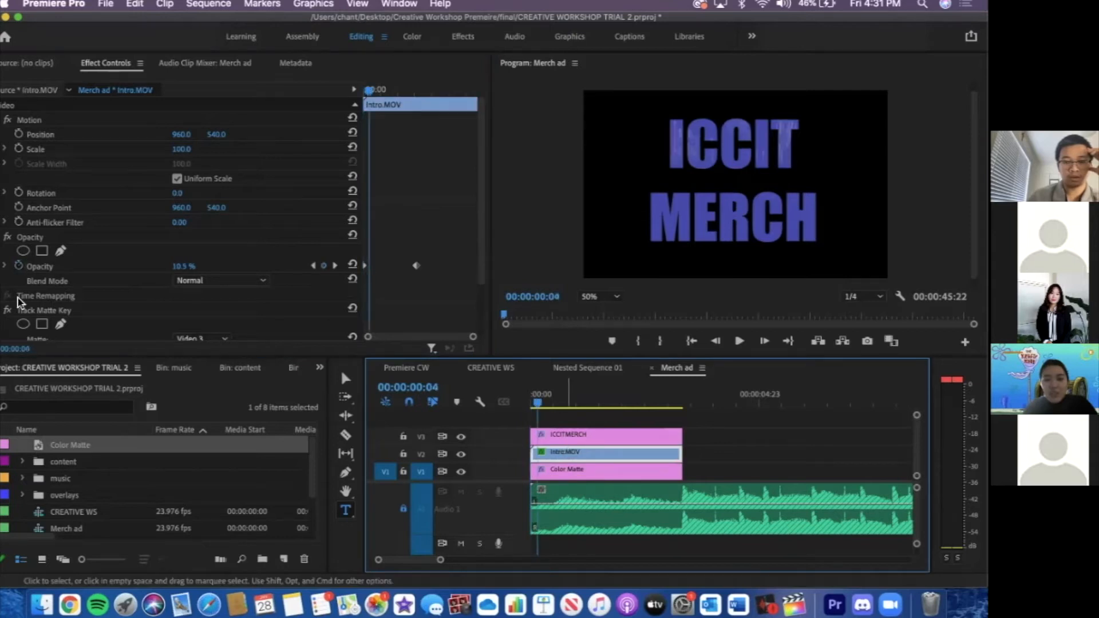
click(593, 323)
click(550, 410)
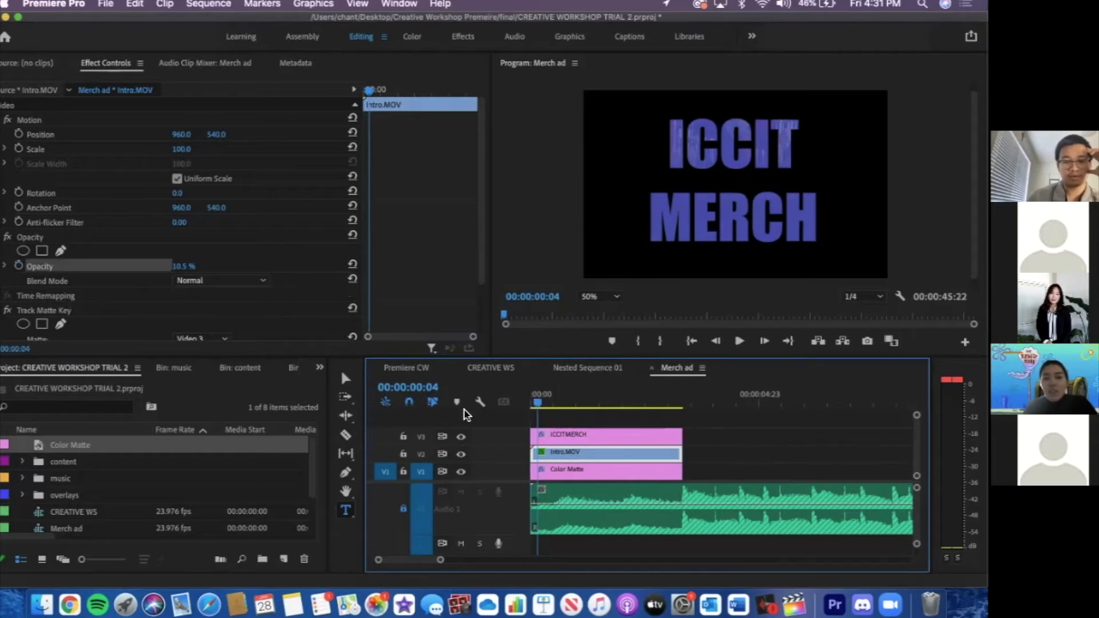
click(528, 400)
Replace the old effects search with "track" and select the Track Matte Key effect
scroll(135, 273, down, 3)
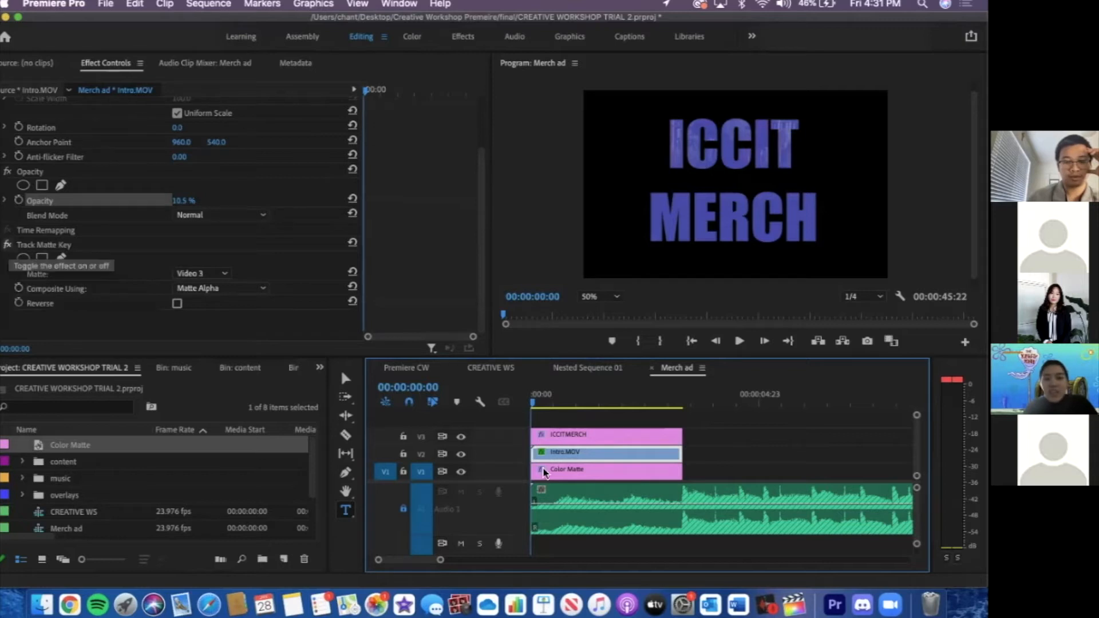
click(319, 366)
click(387, 493)
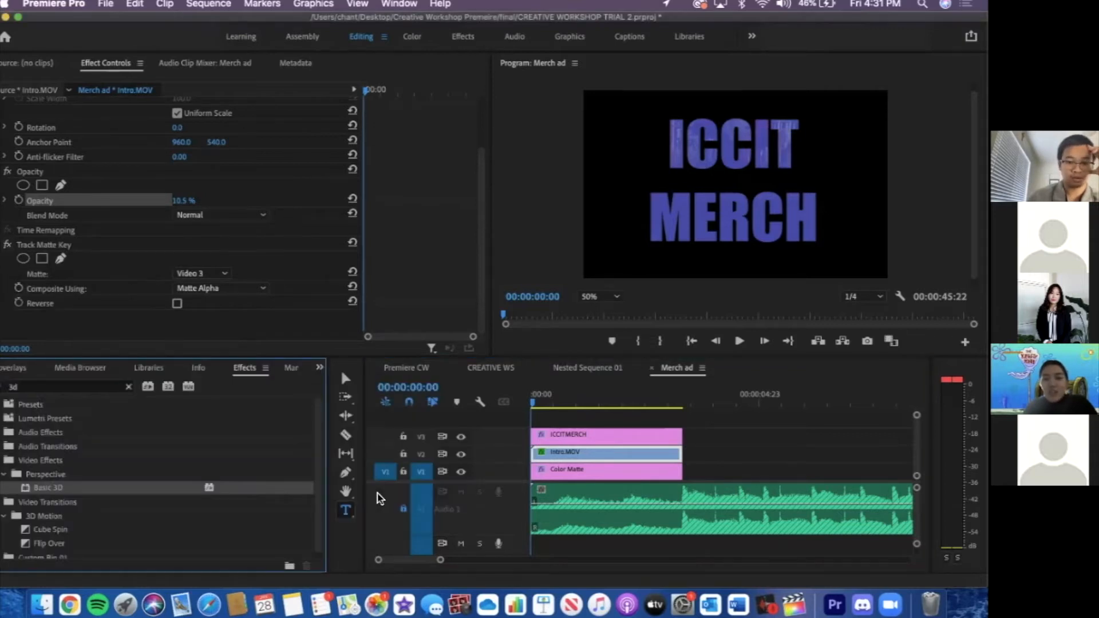
click(127, 388)
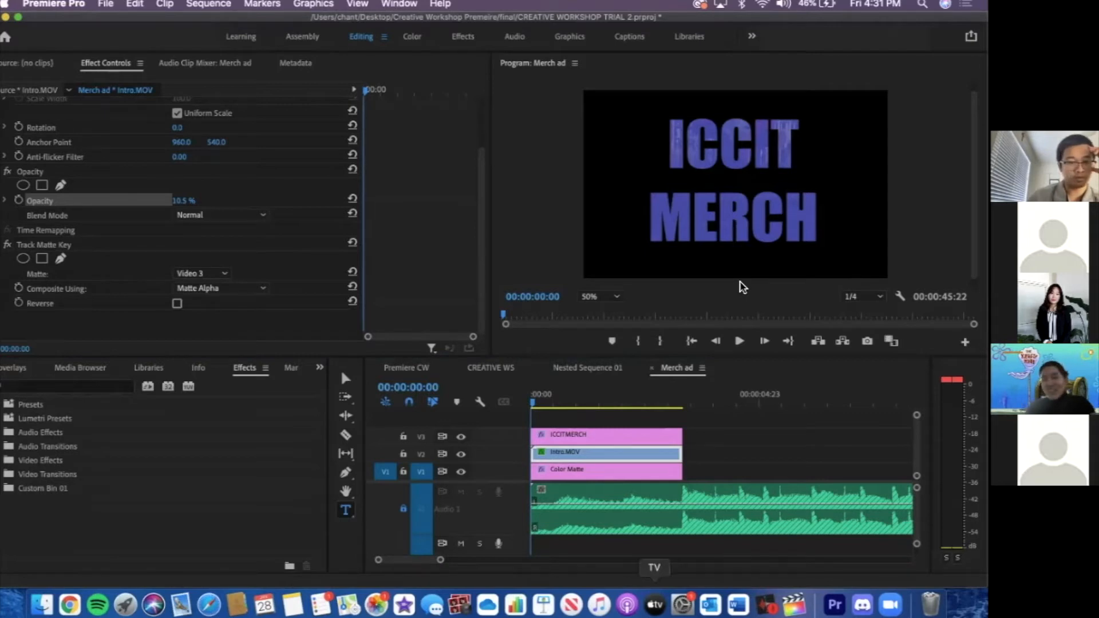
click(127, 393)
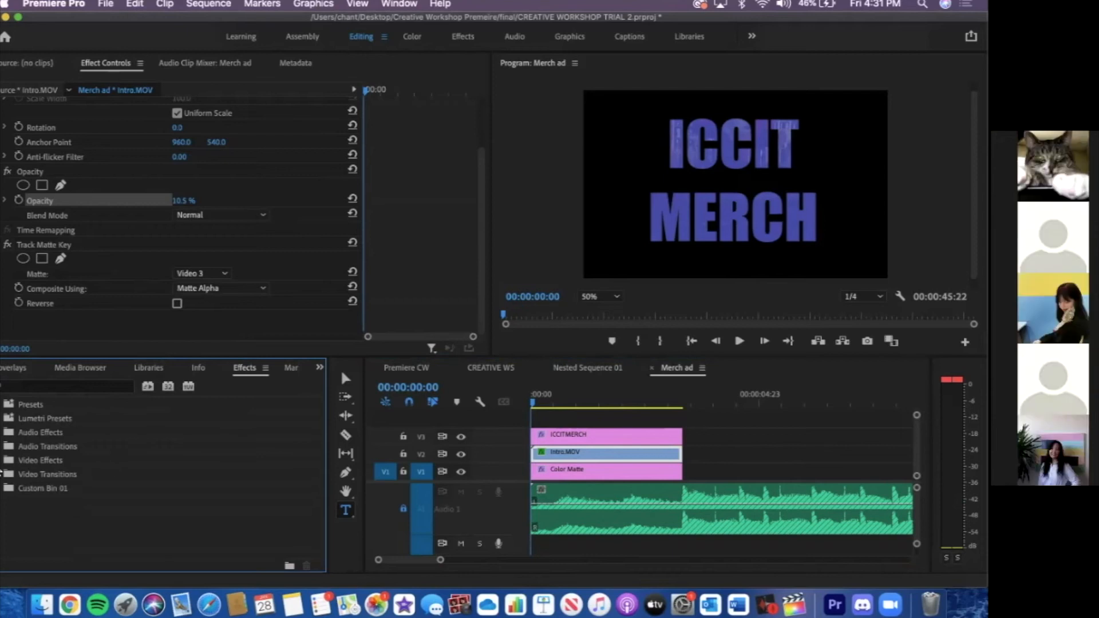
click(67, 390)
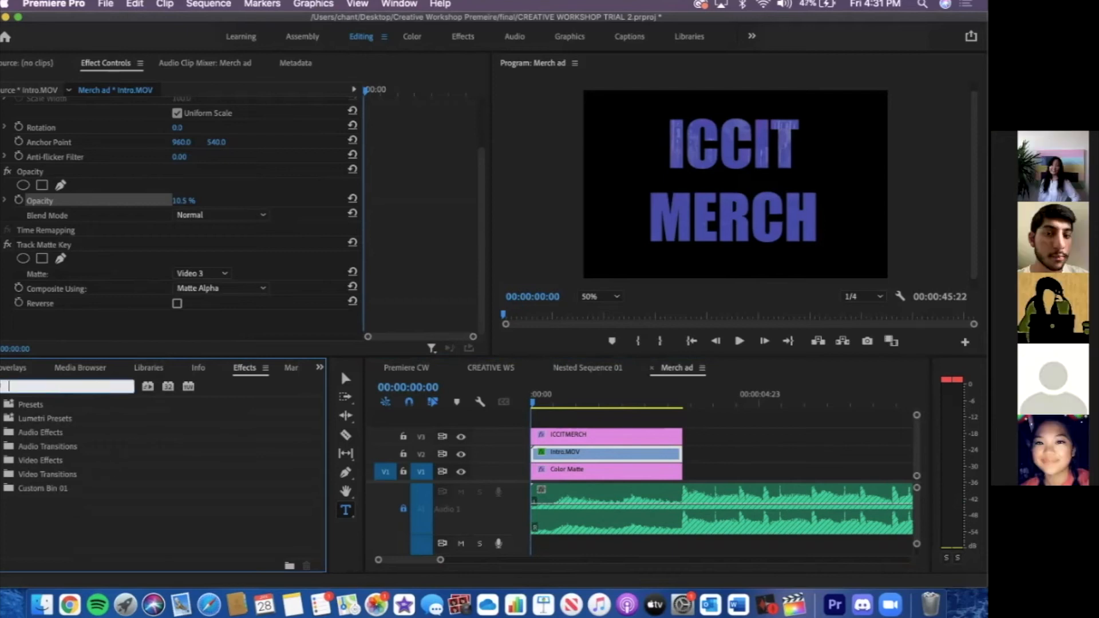
text(track)
click(119, 490)
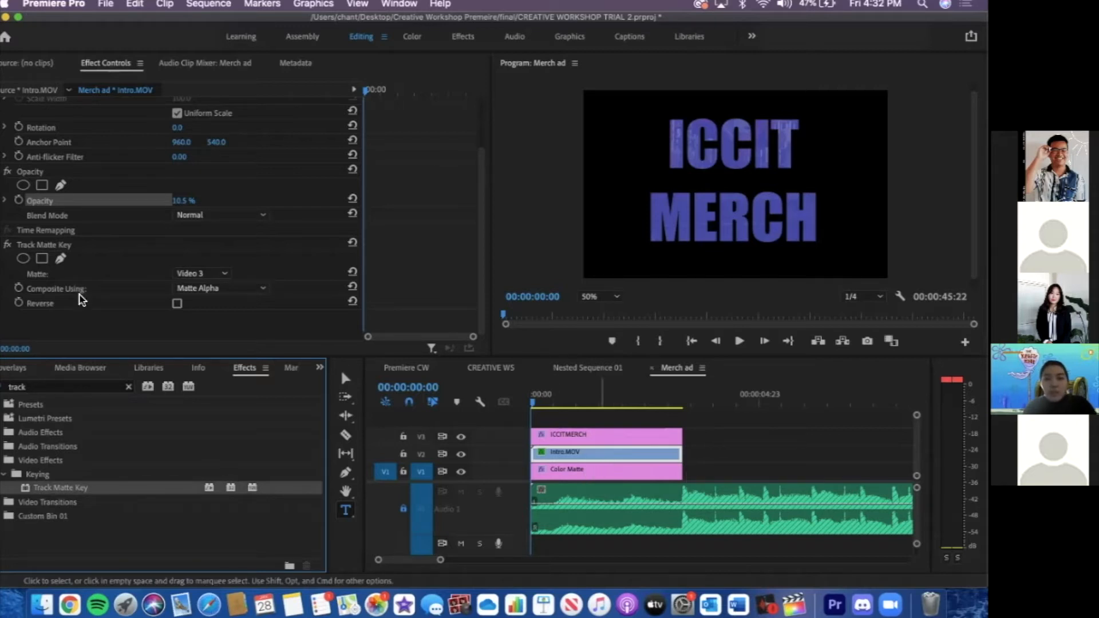
Choose Video 3 as the Track Matte Key matte for both the Intro.MOV and Color Matte clips
click(567, 456)
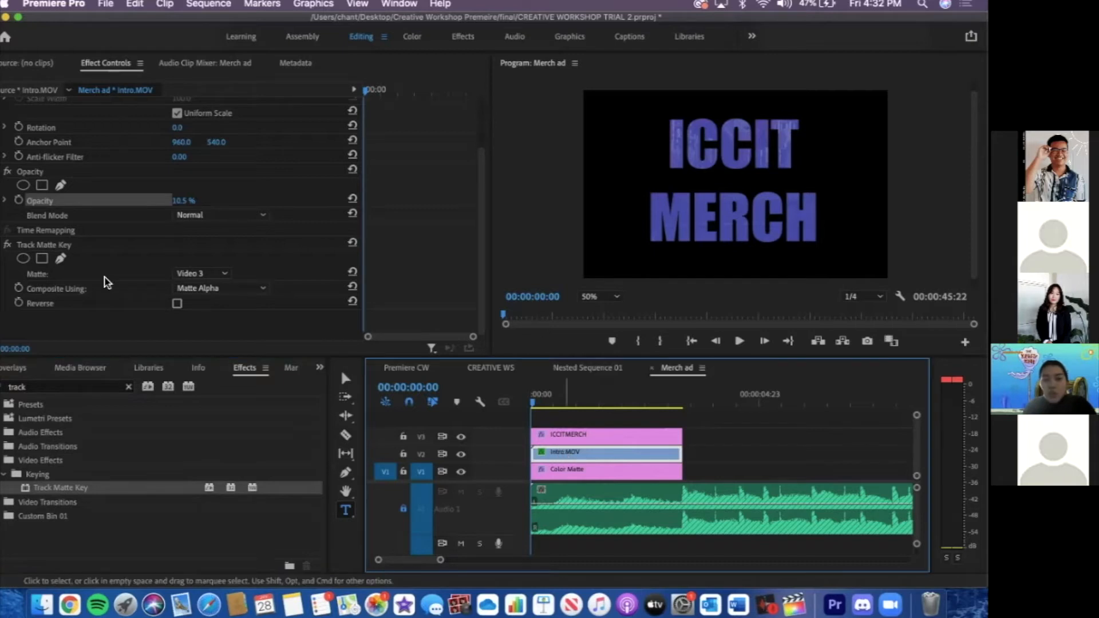
click(204, 276)
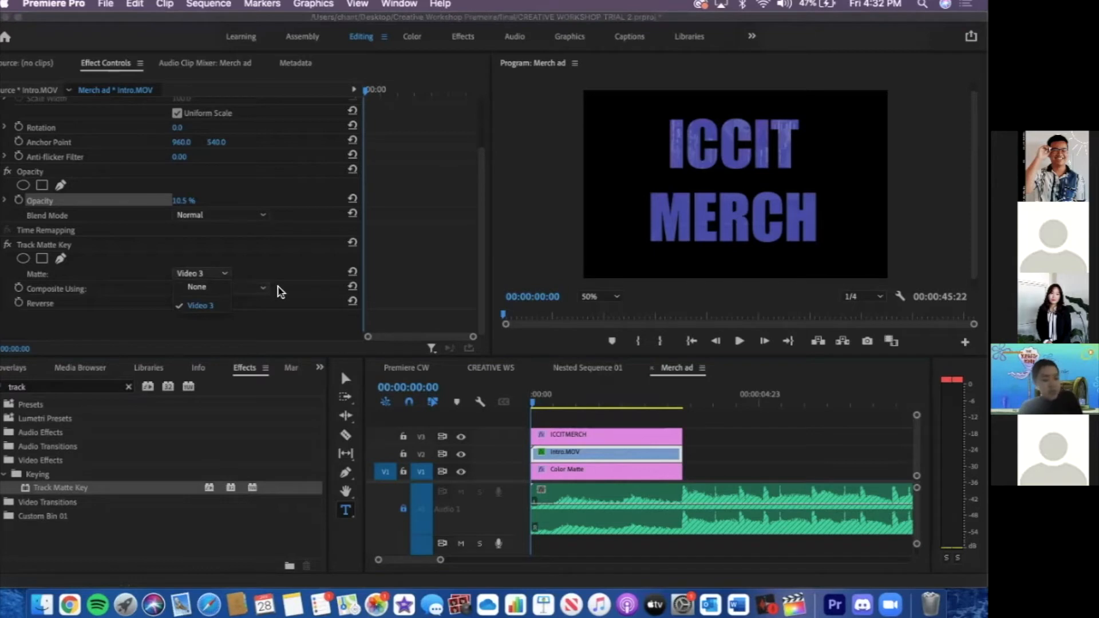
click(212, 305)
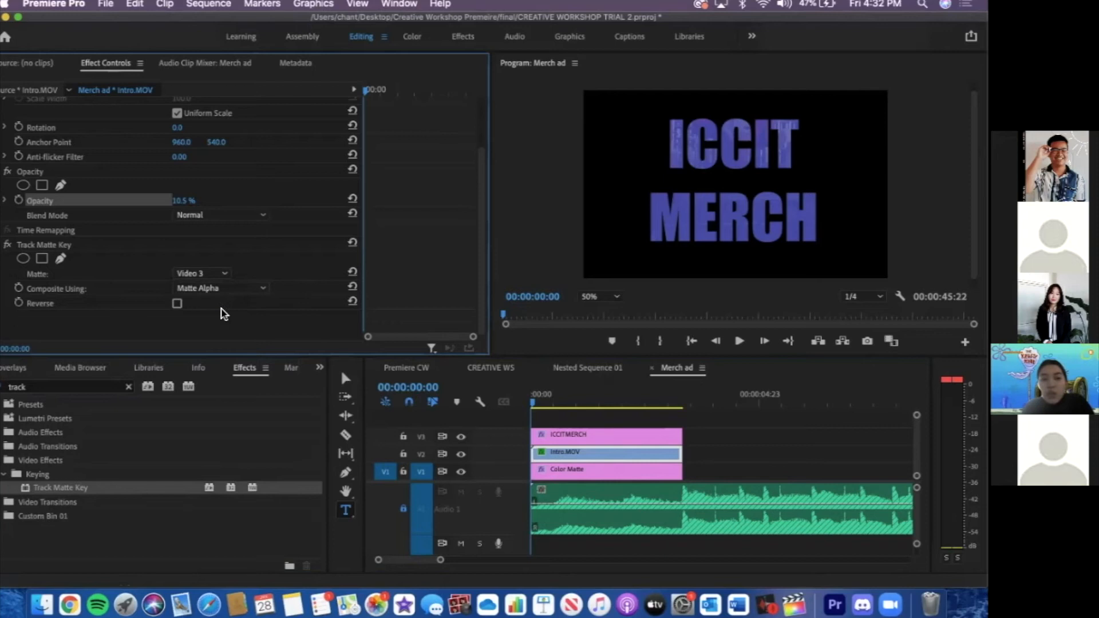
click(556, 472)
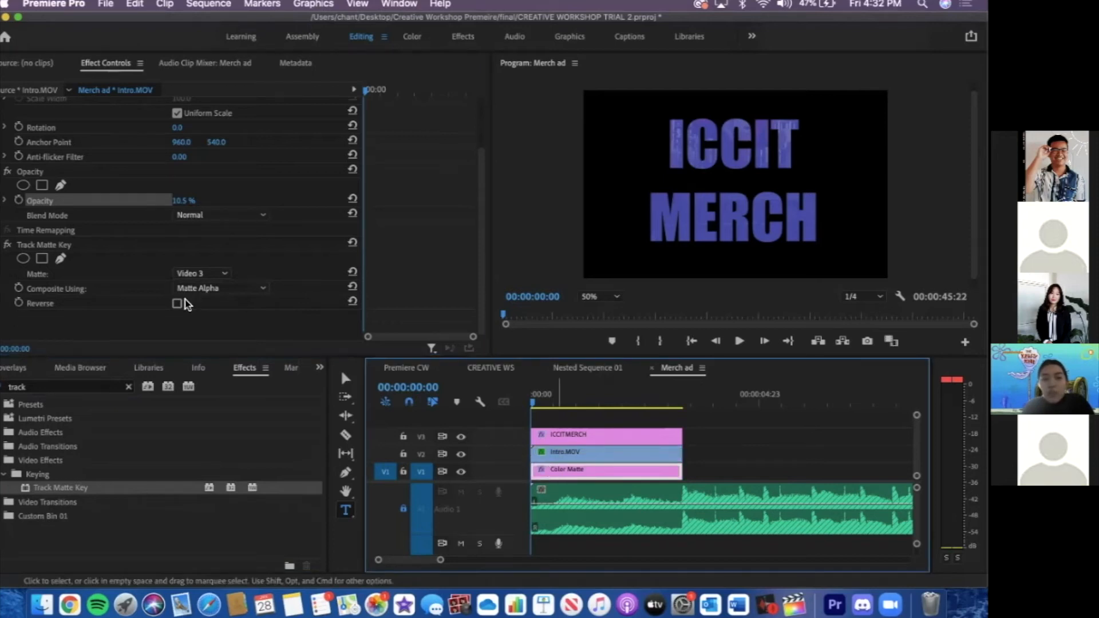
click(210, 274)
click(210, 308)
Keyframe the Color Matte clip's opacity from 100% at the start of the sequence to 0% at 00:00:01:23
click(537, 405)
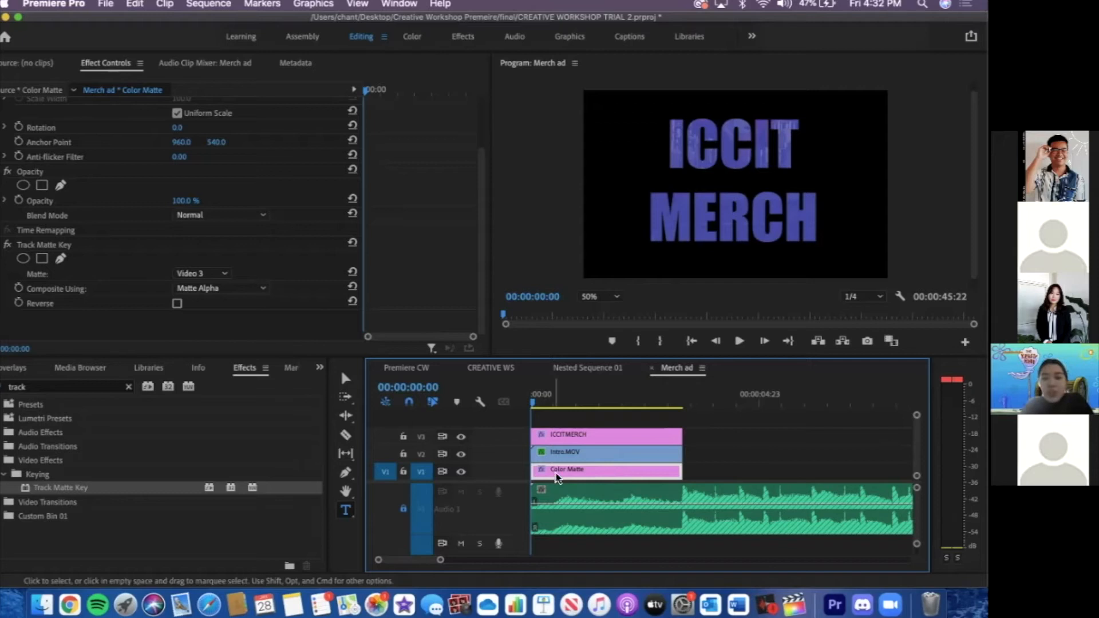
click(20, 204)
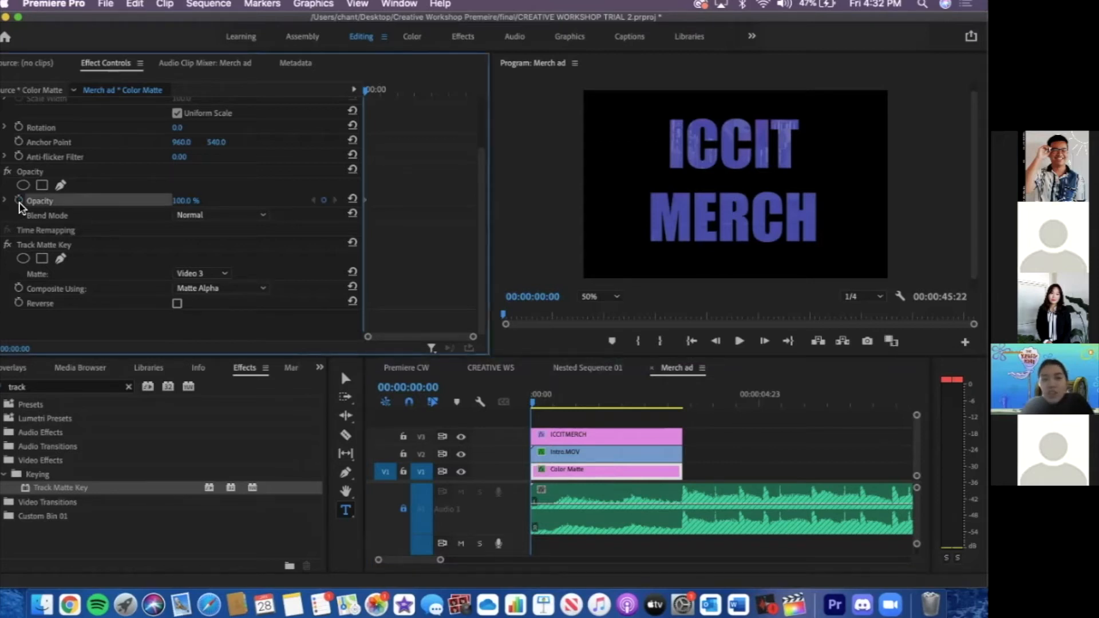
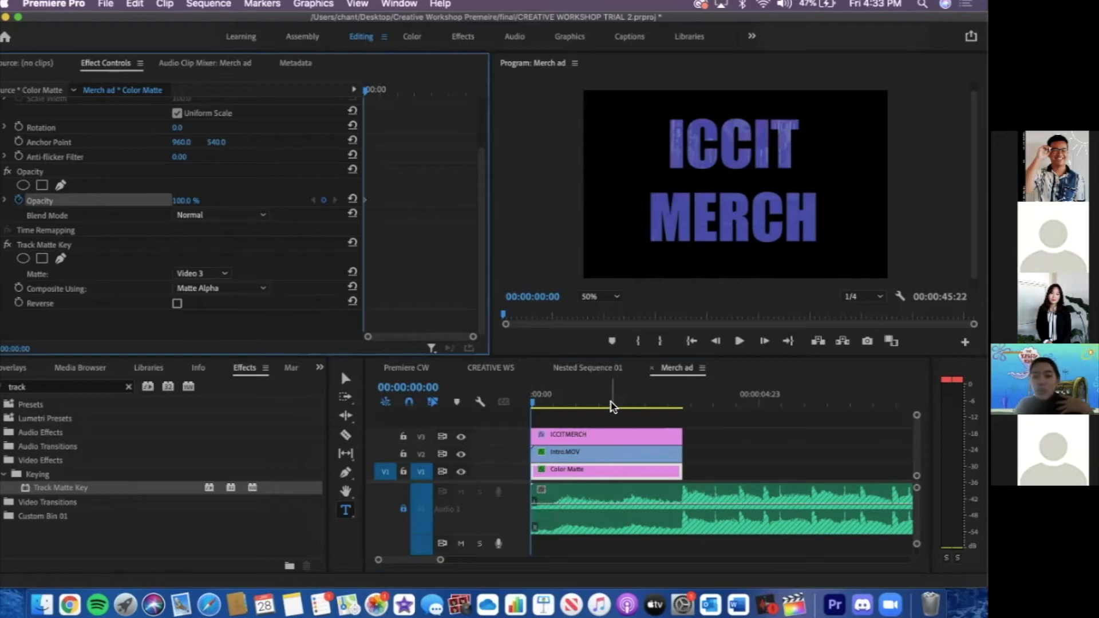
drag(611, 406, 626, 401)
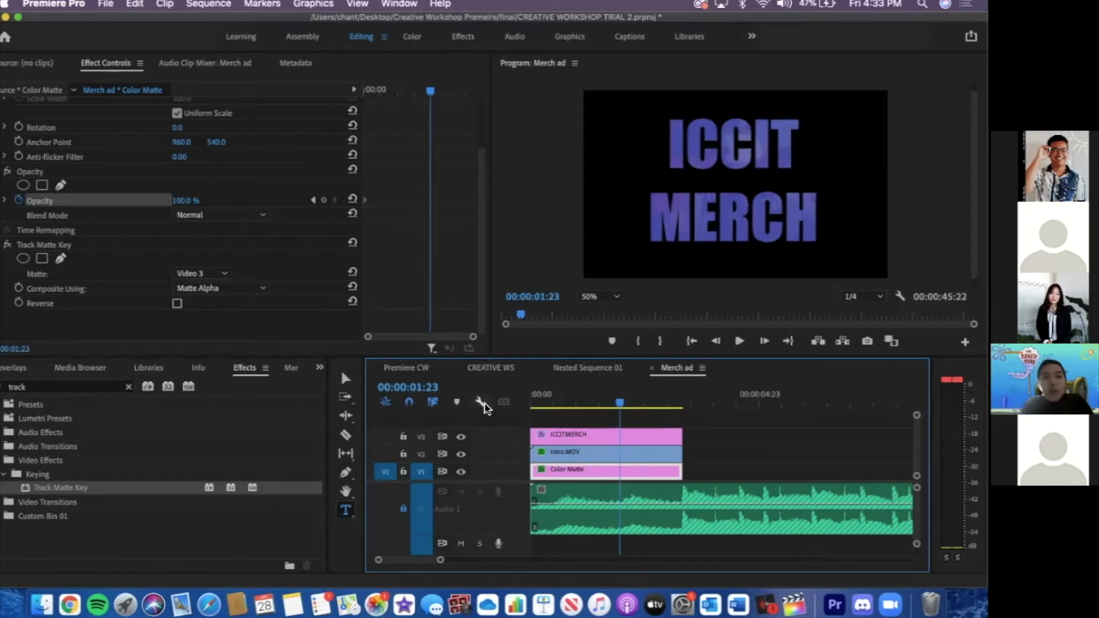
click(184, 200)
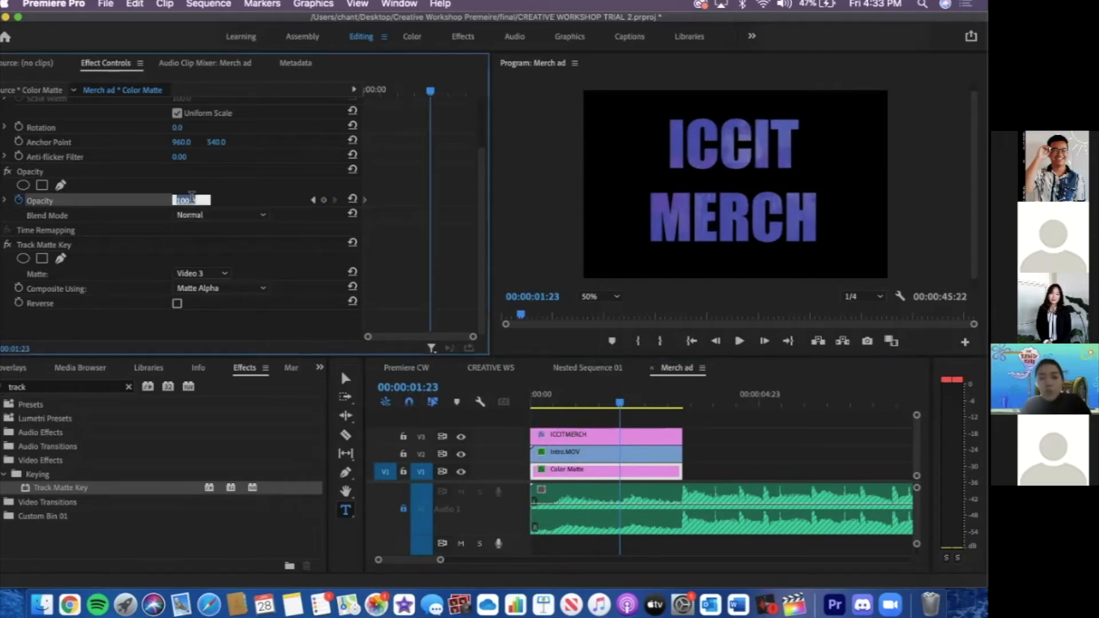
text(0)
key(Return)
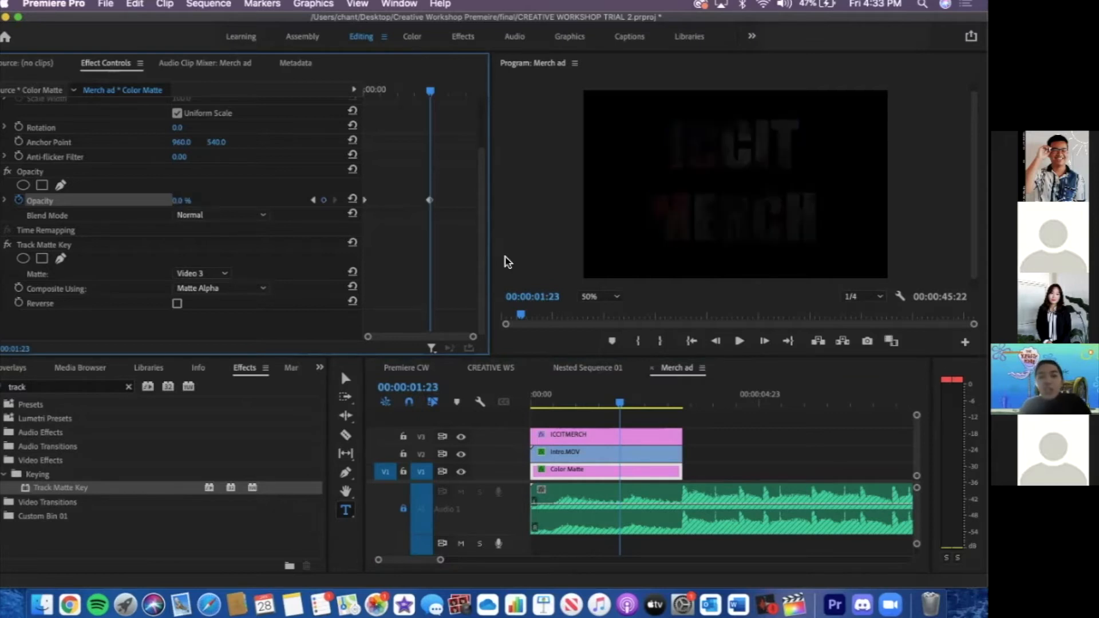
Keyframe the Intro.MOV clip's opacity at 0% at 00:00:01:23 and 100% at the start of the sequence
click(620, 455)
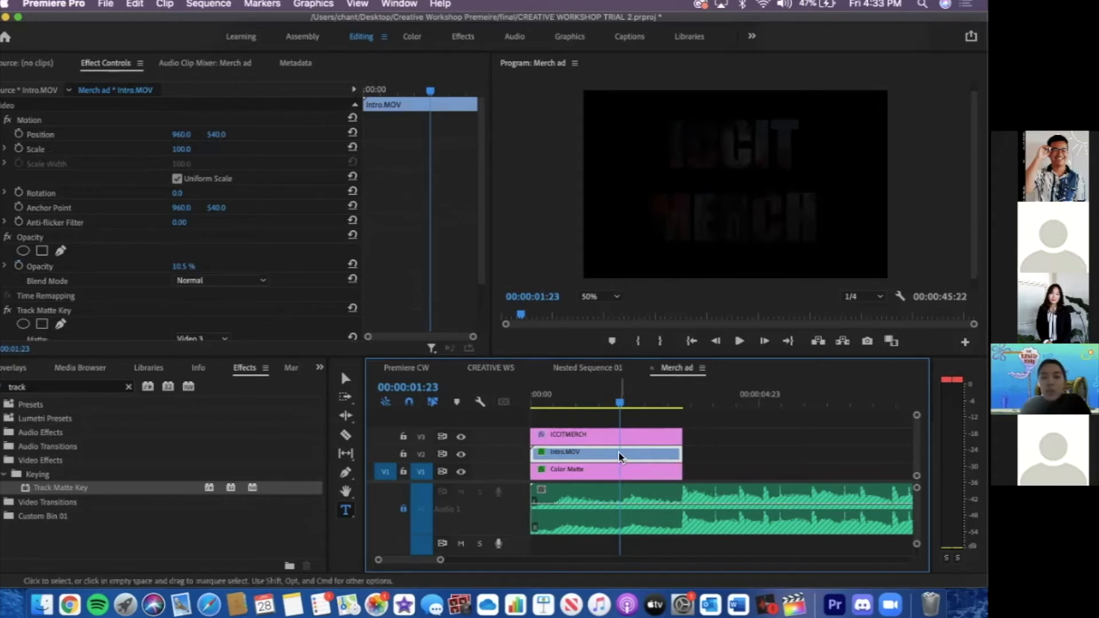
click(182, 266)
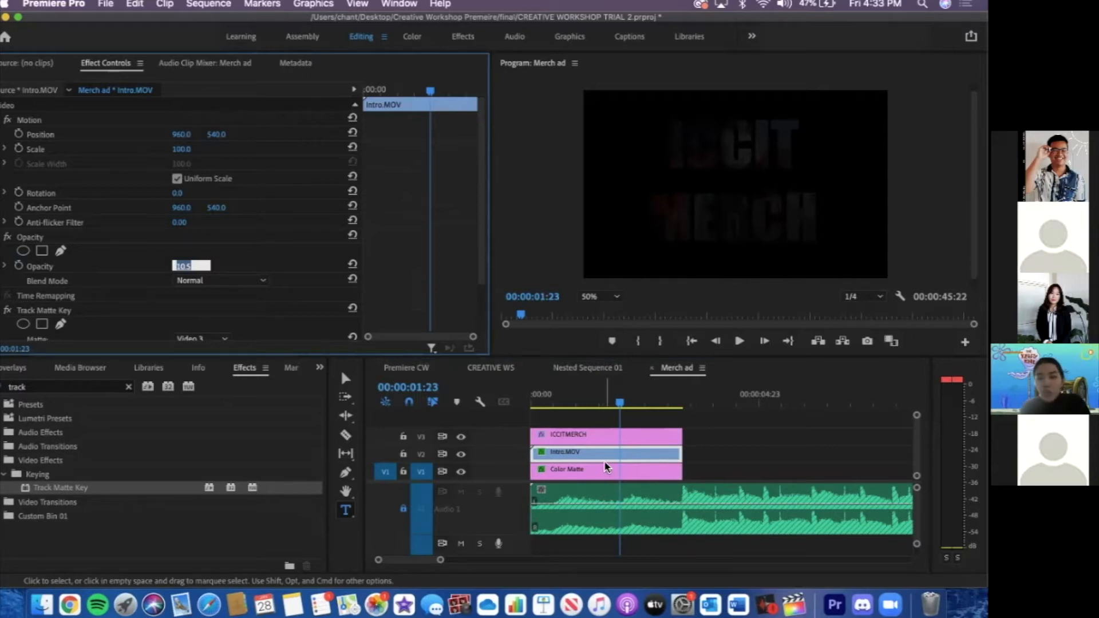
text(0)
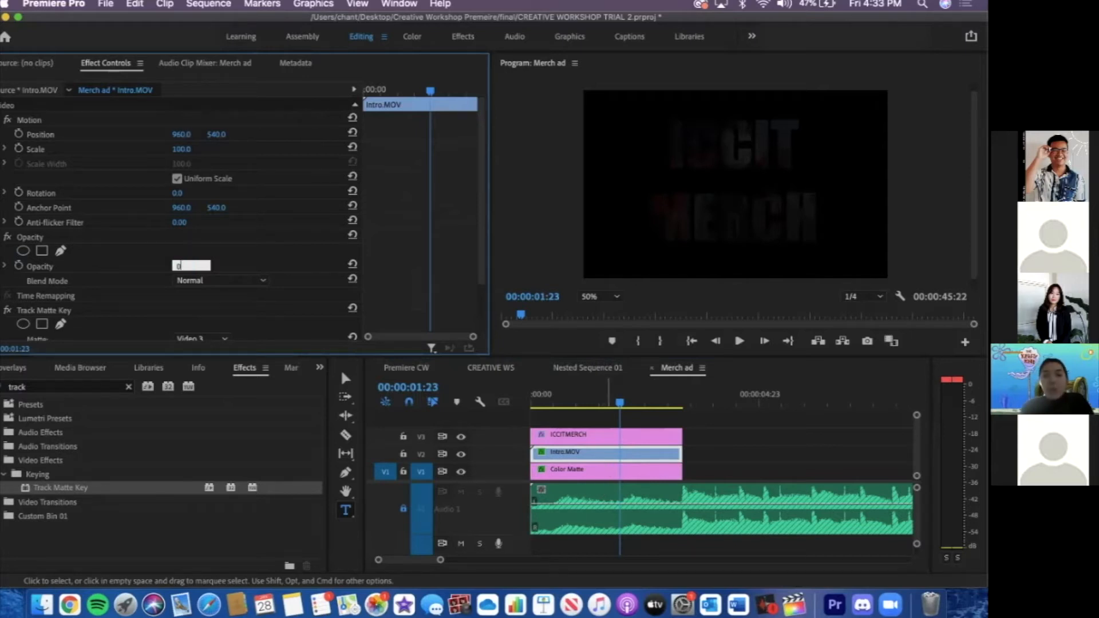
key(Return)
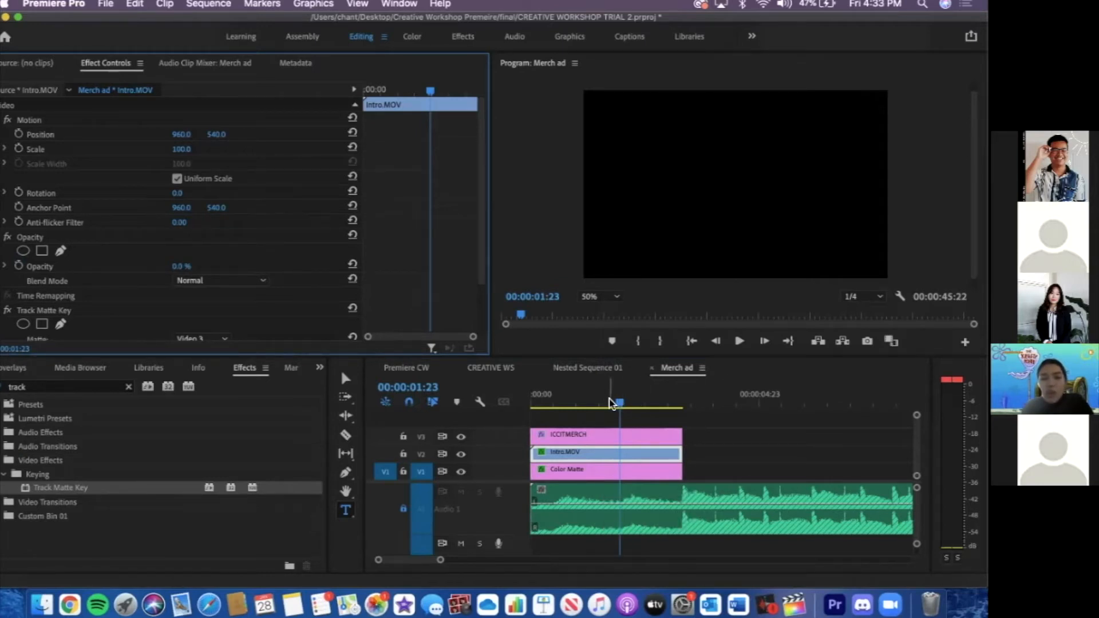
click(19, 267)
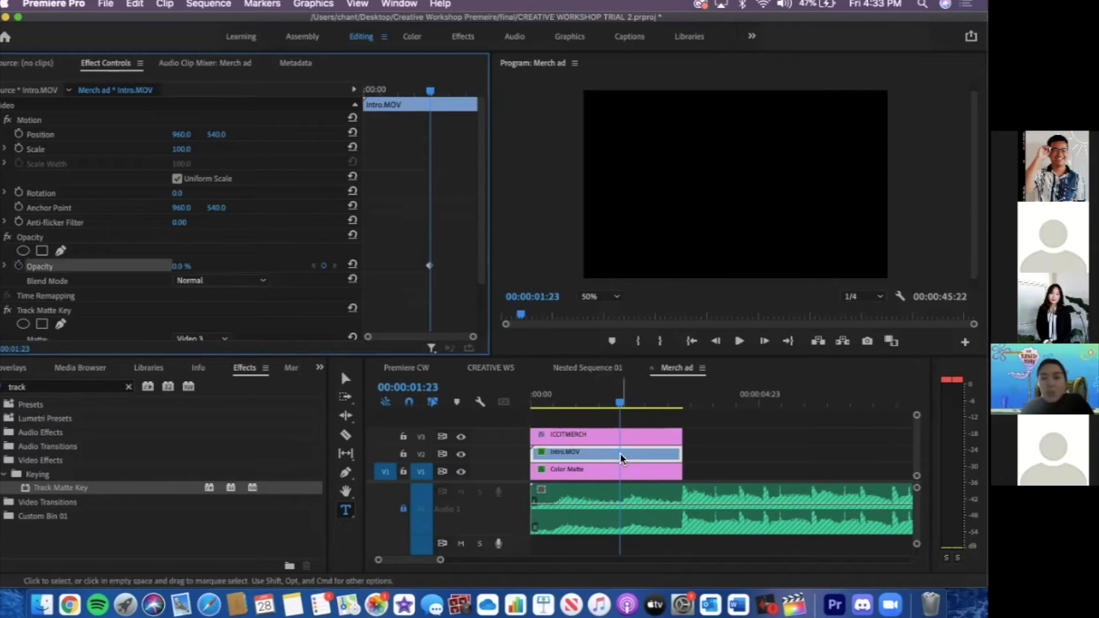
drag(621, 405, 532, 404)
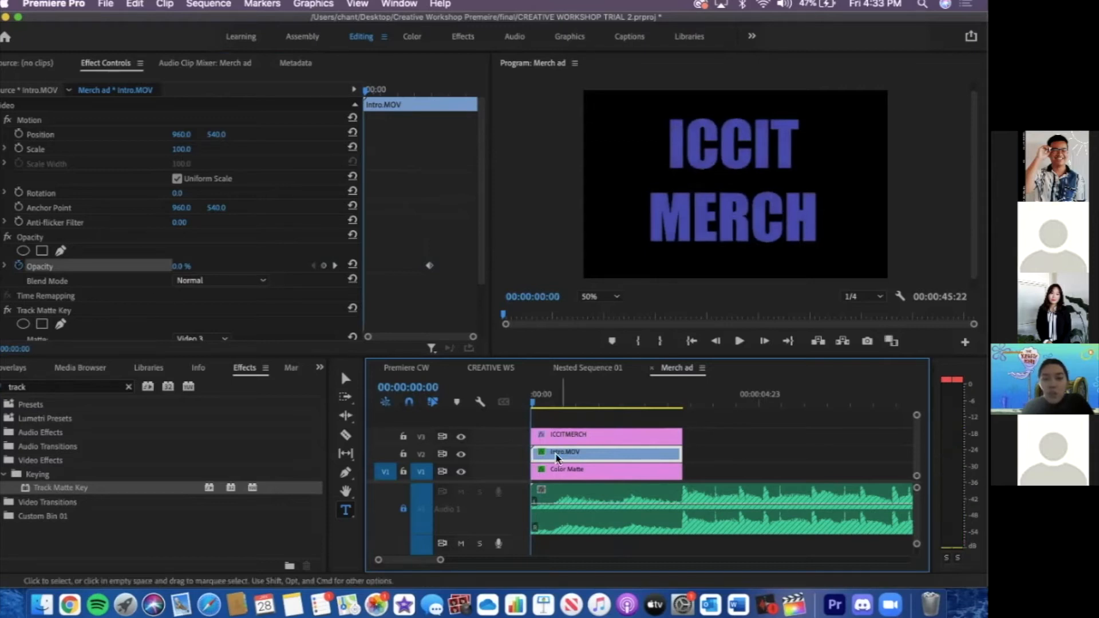
click(184, 266)
text(100)
key(Return)
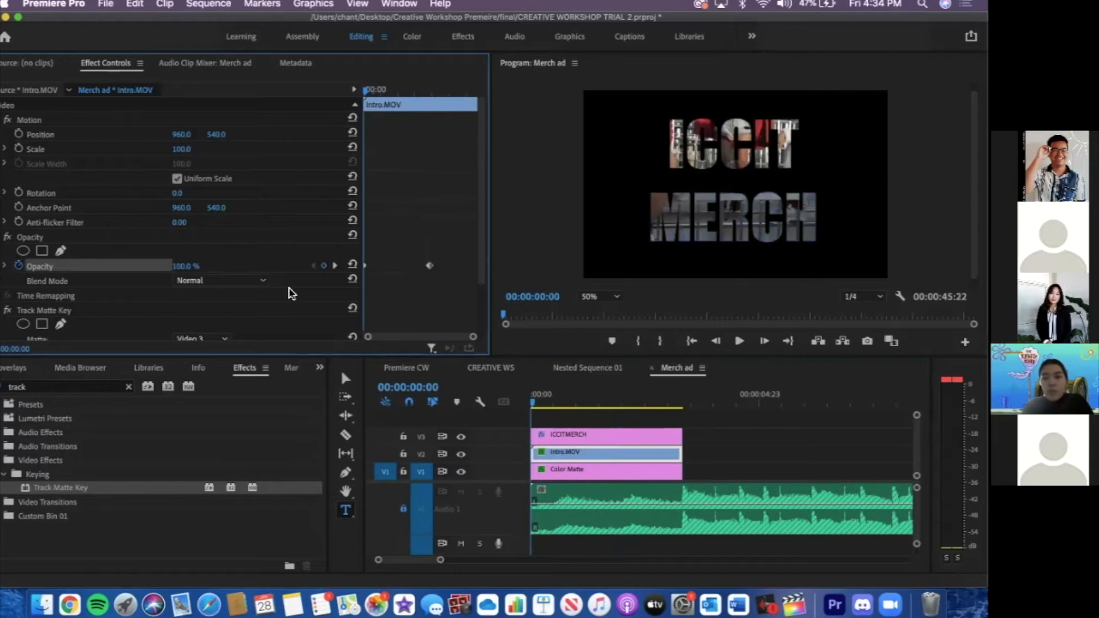
Play the opening of the sequence to preview the title's opacity fade
click(534, 410)
key(space)
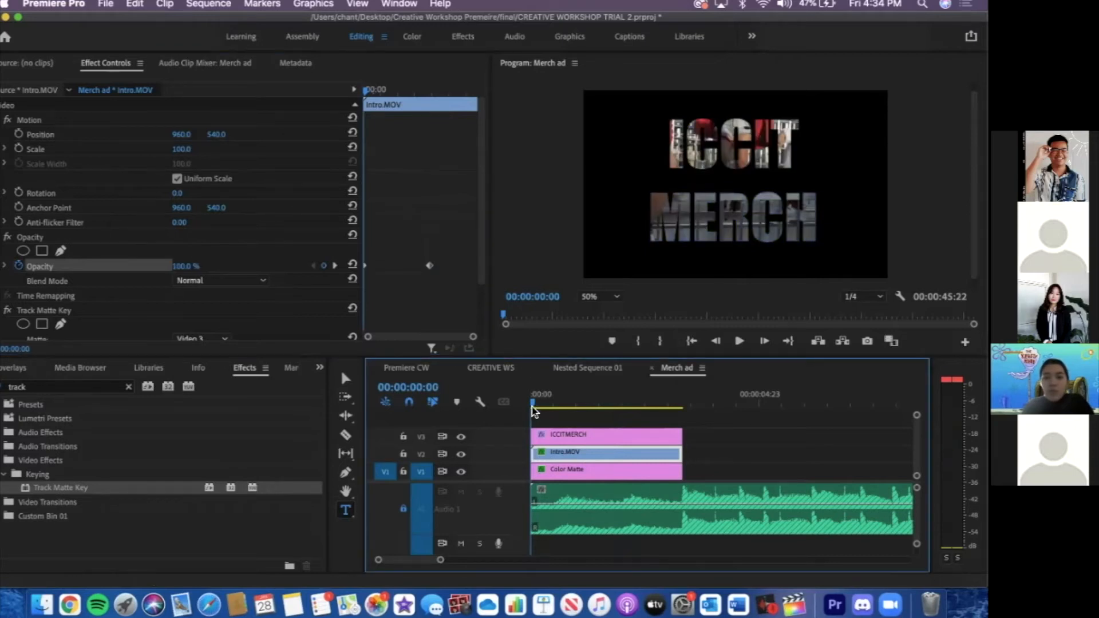
key(space)
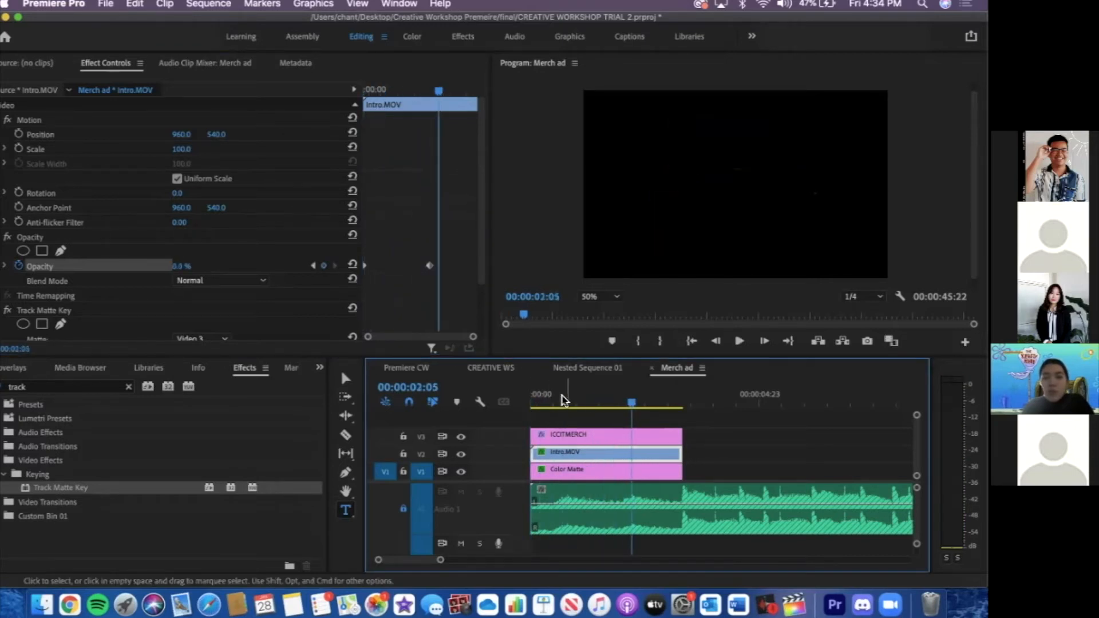
Remove the opacity keyframes from the Intro.MOV clip and play the opening again from the start
click(527, 408)
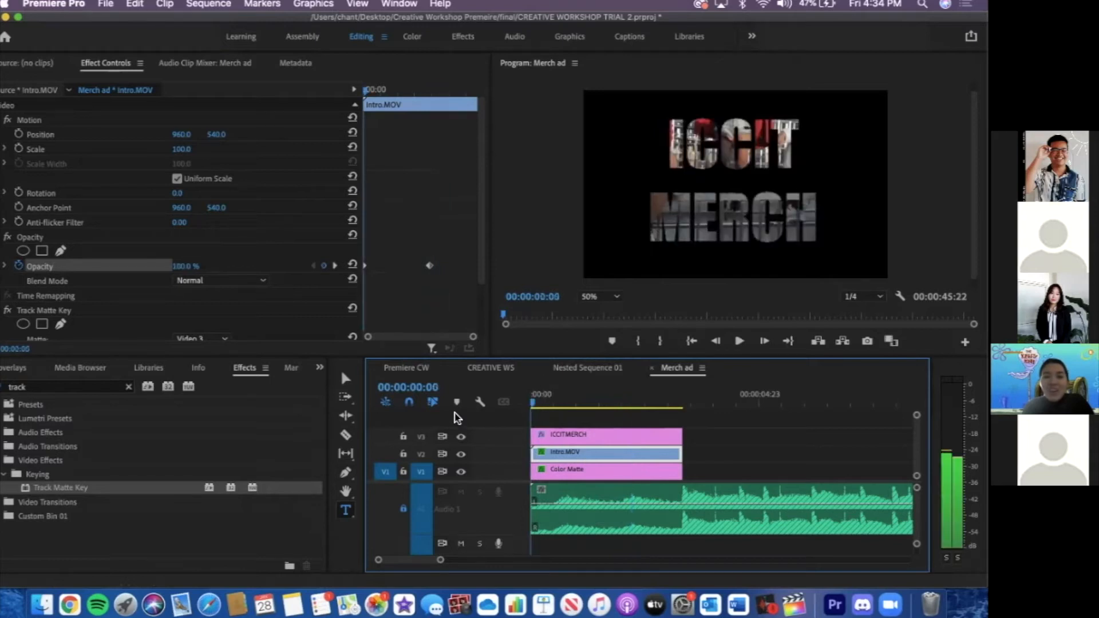
click(20, 265)
click(591, 323)
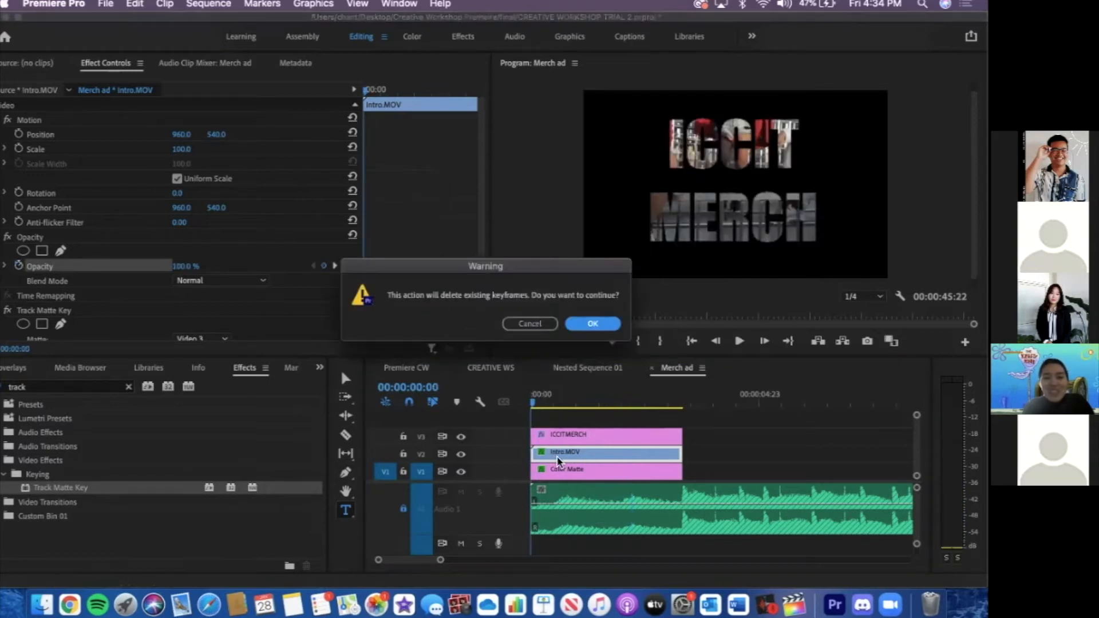
click(532, 406)
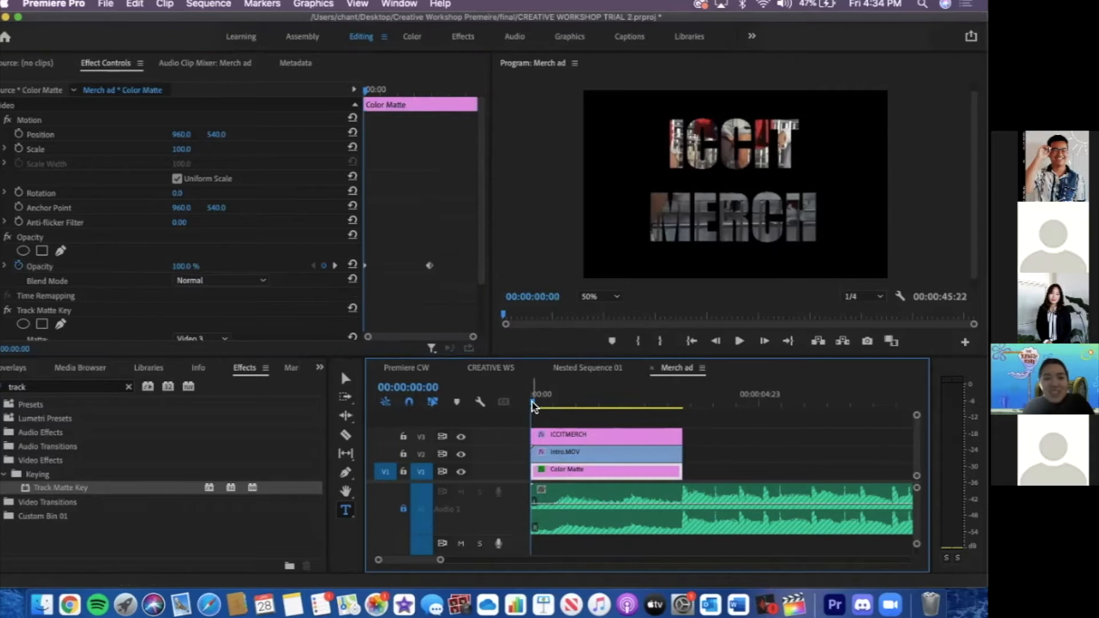
key(space)
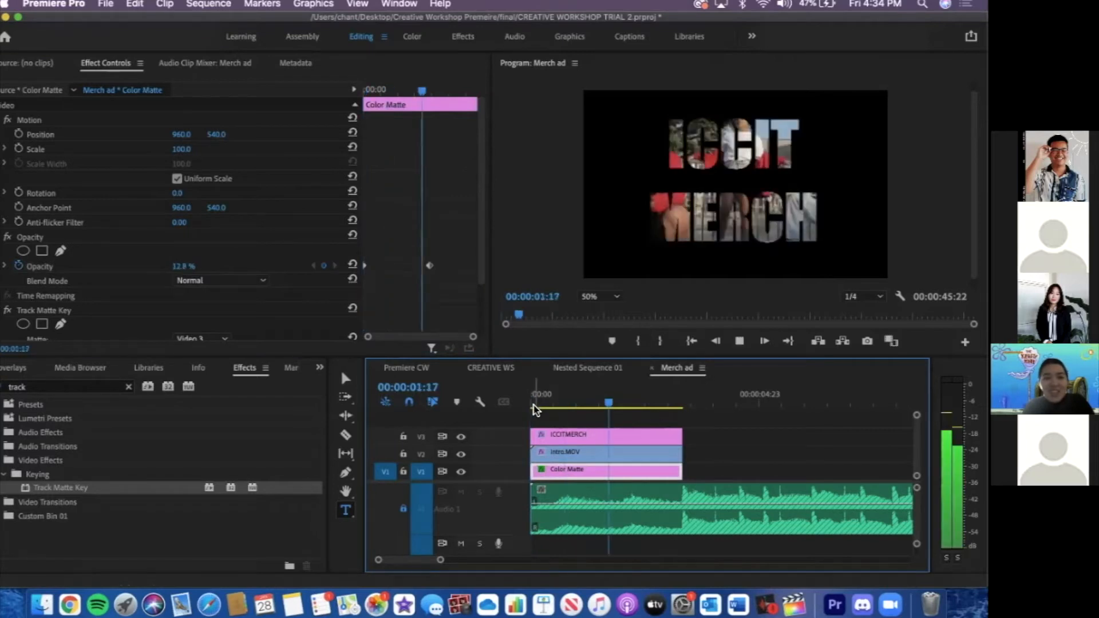
click(614, 406)
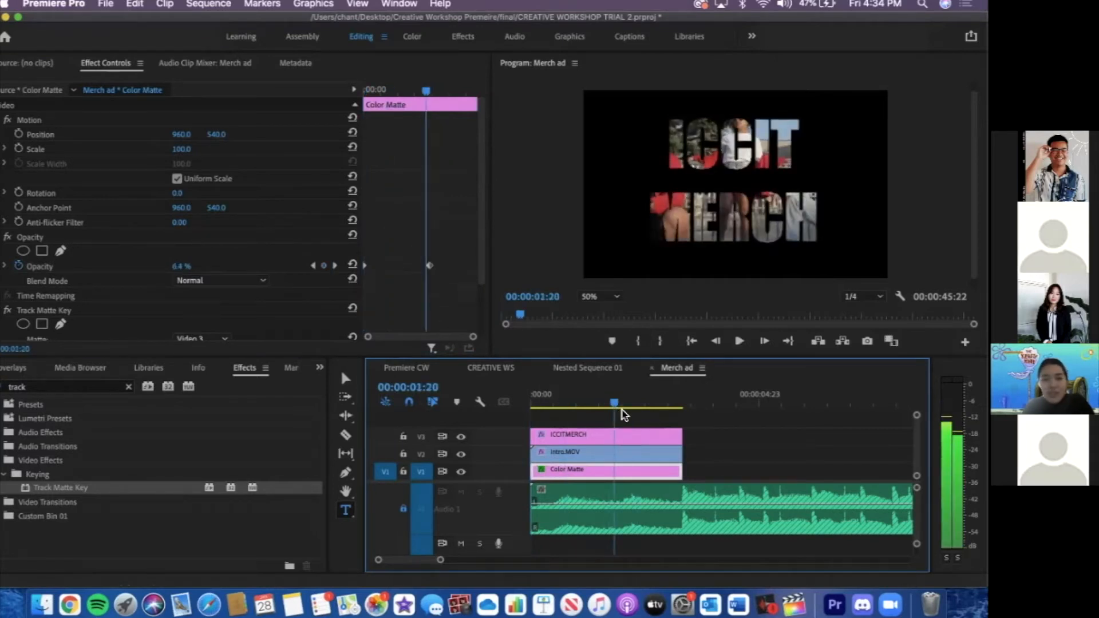
Add an opacity keyframe of 0% to the Intro.MOV clip at 00:00:02:00
click(621, 408)
click(620, 458)
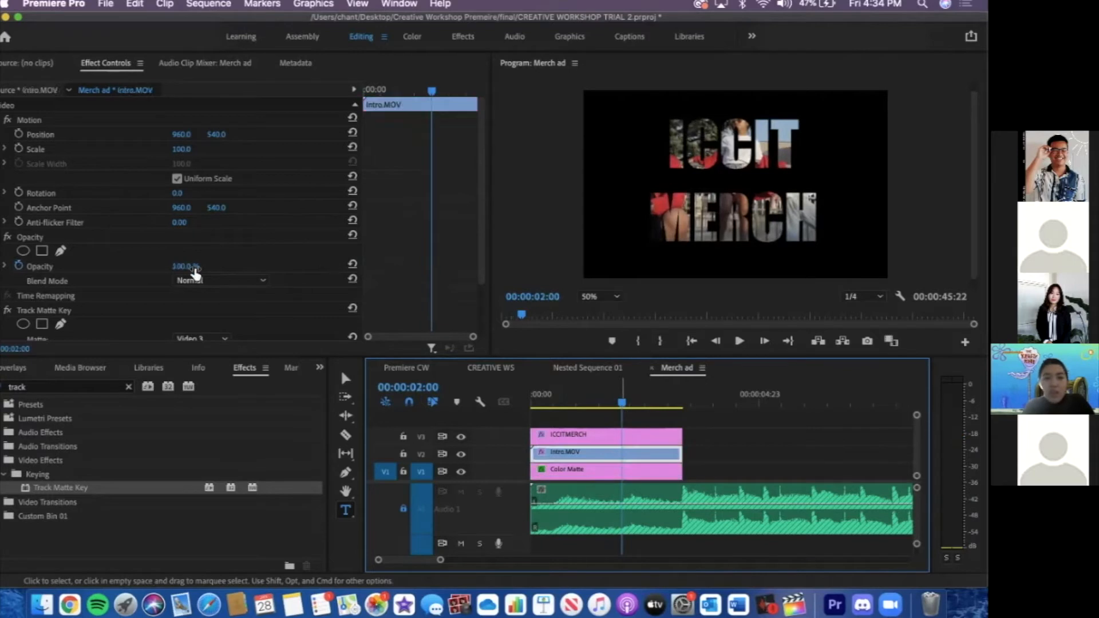
click(18, 265)
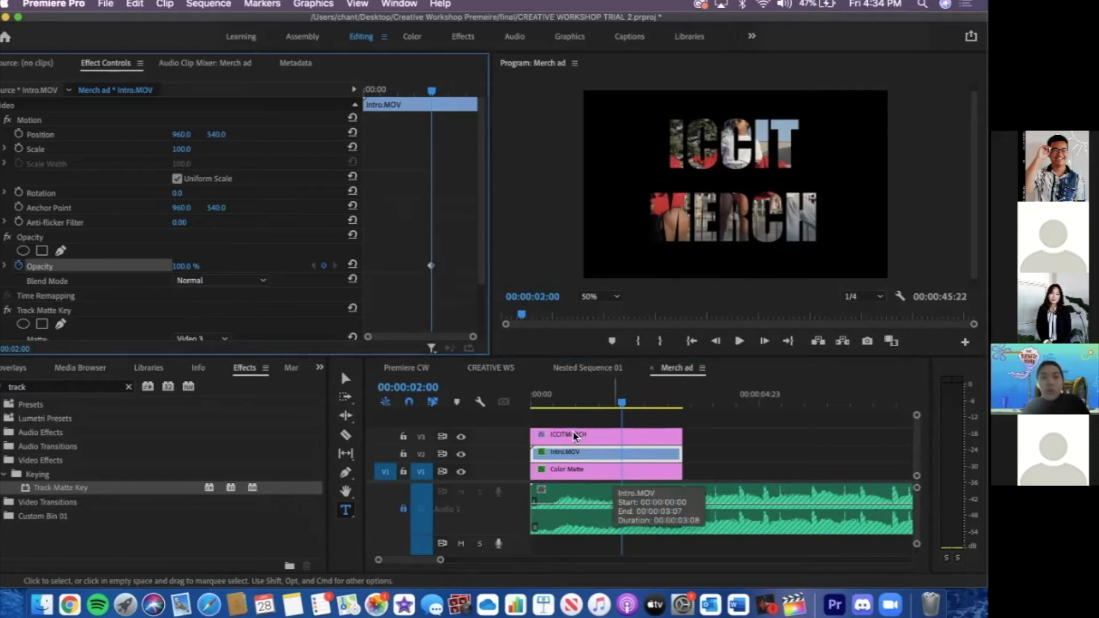
click(191, 264)
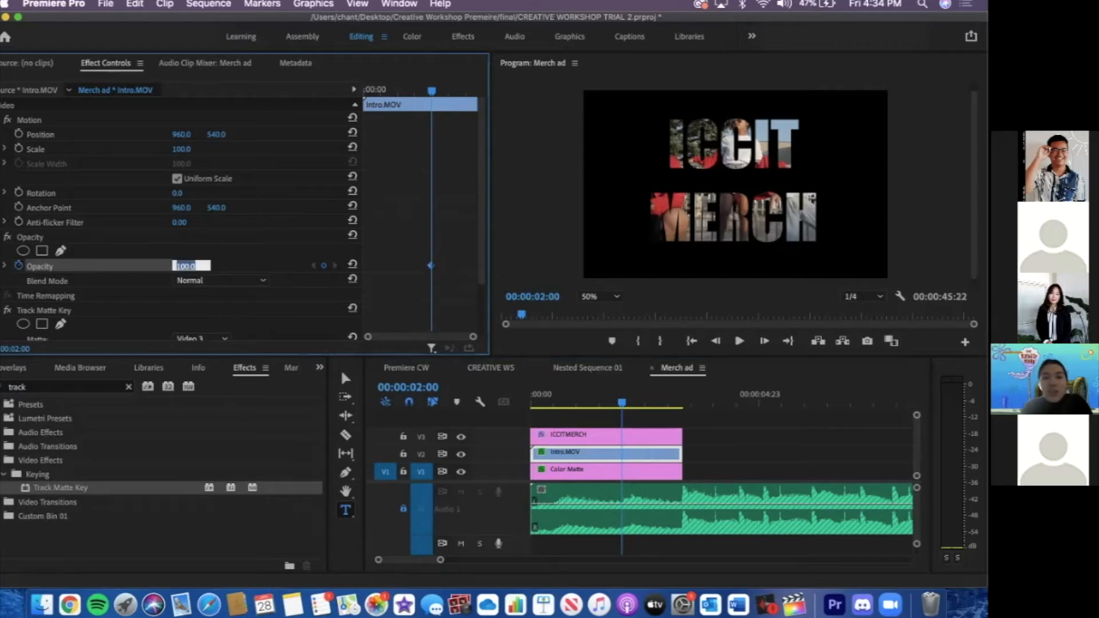
text(0)
key(Return)
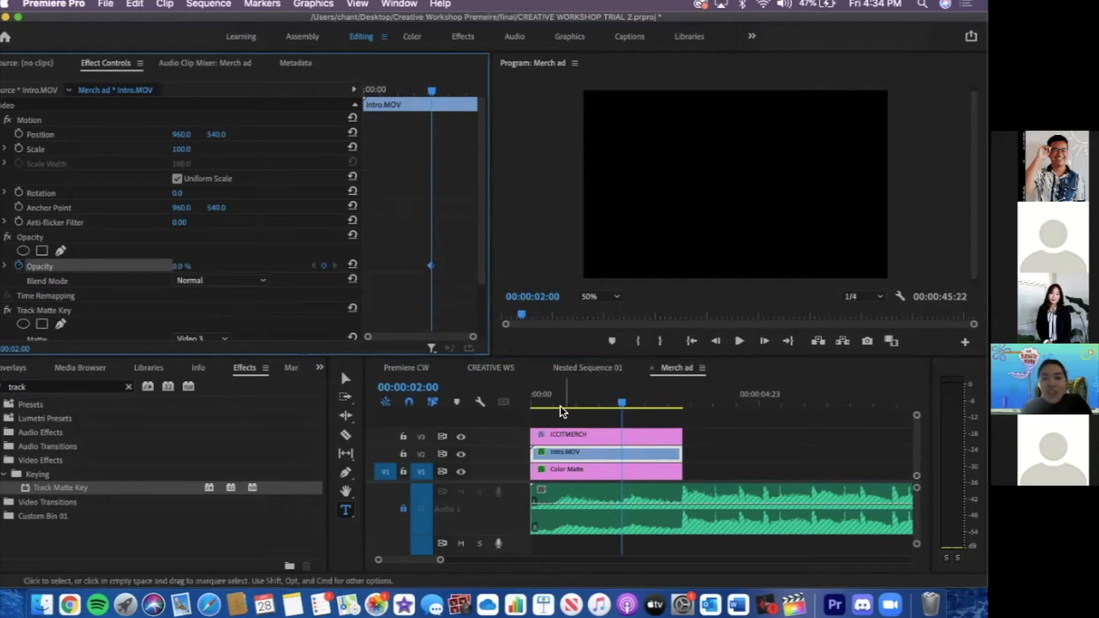
Reverse the Color Matte clip's opacity fade, with 0% at the start of the sequence and 100% at 00:00:01:21
click(531, 404)
click(540, 469)
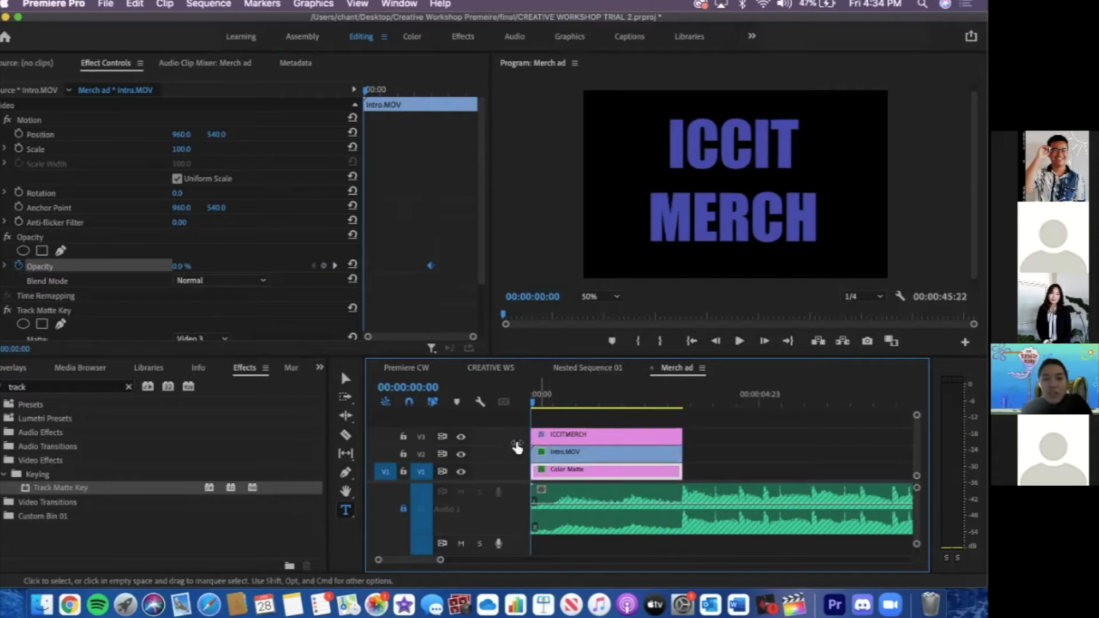
click(219, 270)
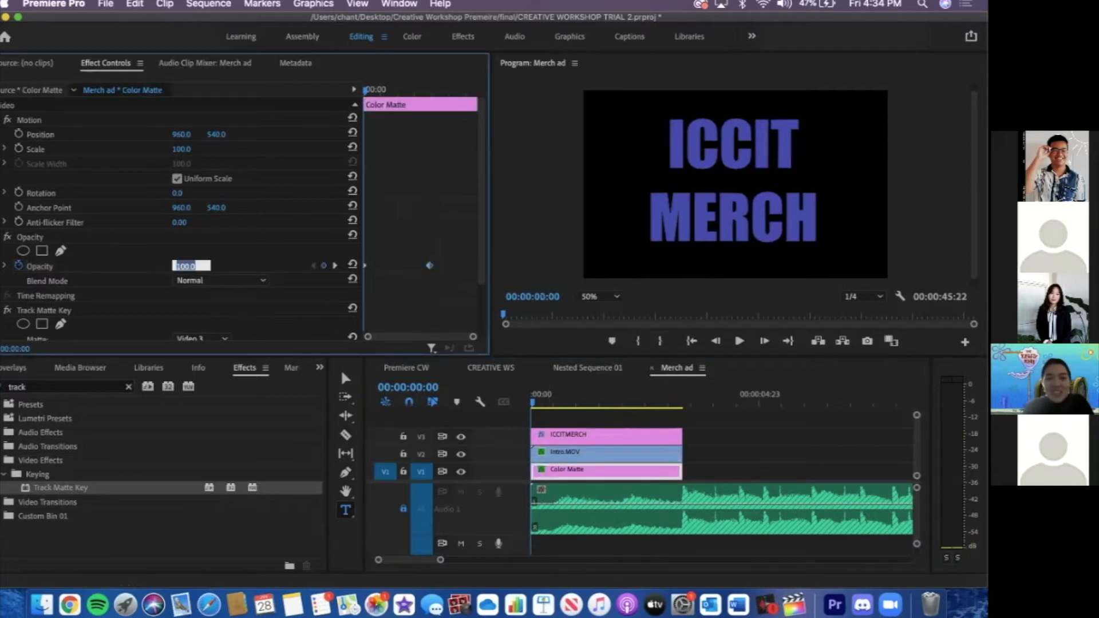
click(618, 404)
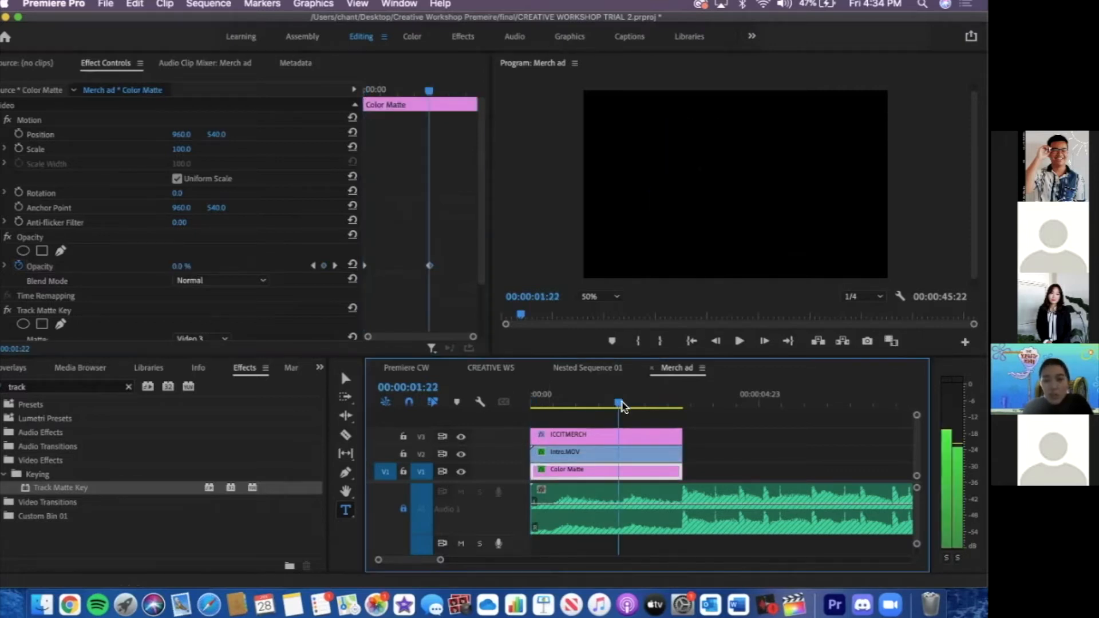
click(183, 269)
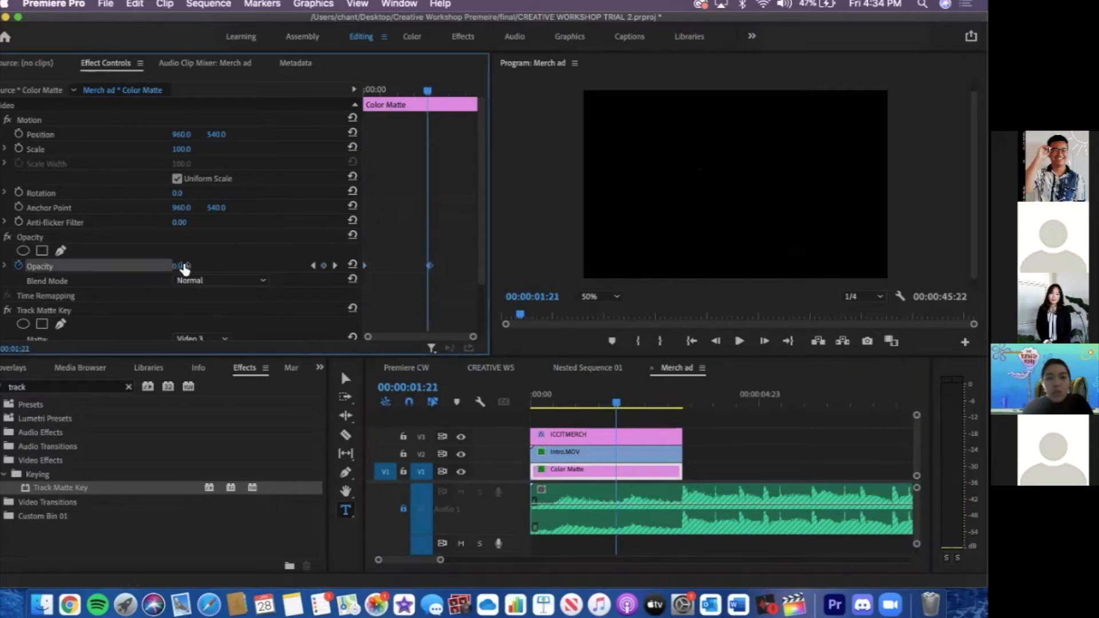
click(188, 265)
text(100)
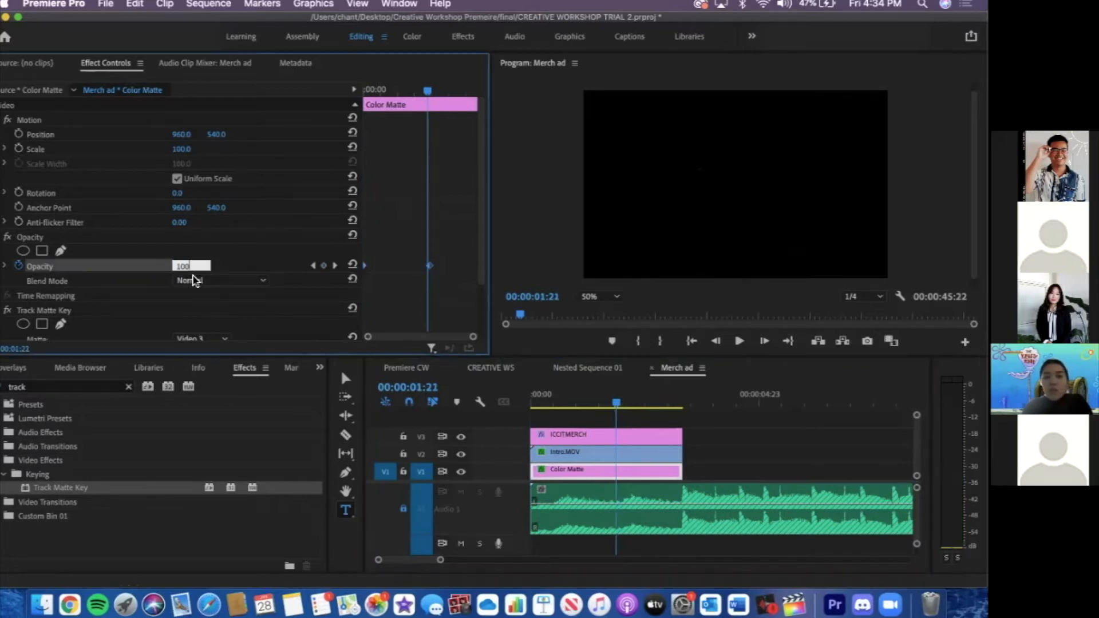
key(Return)
Play the sequence from the start to check the Color Matte's reversed fade
click(534, 404)
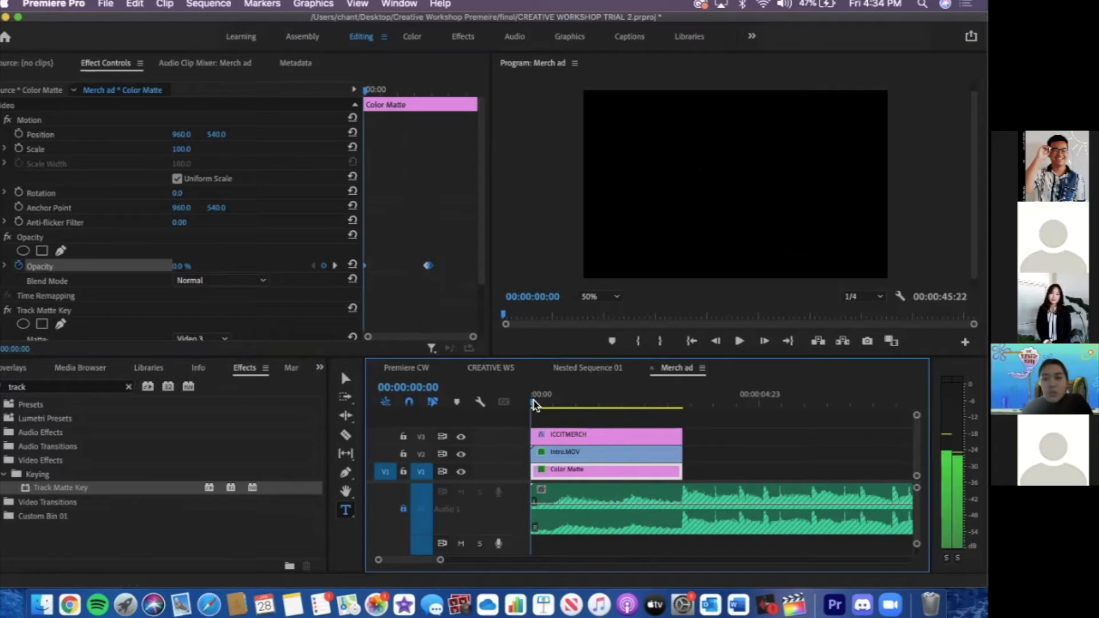
key(space)
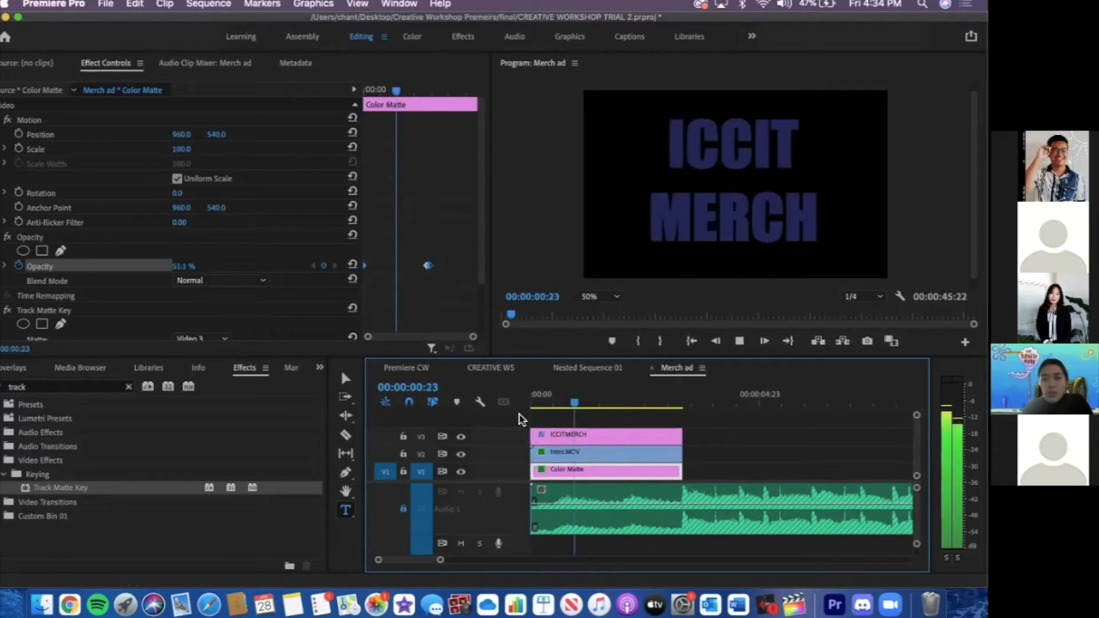
key(space)
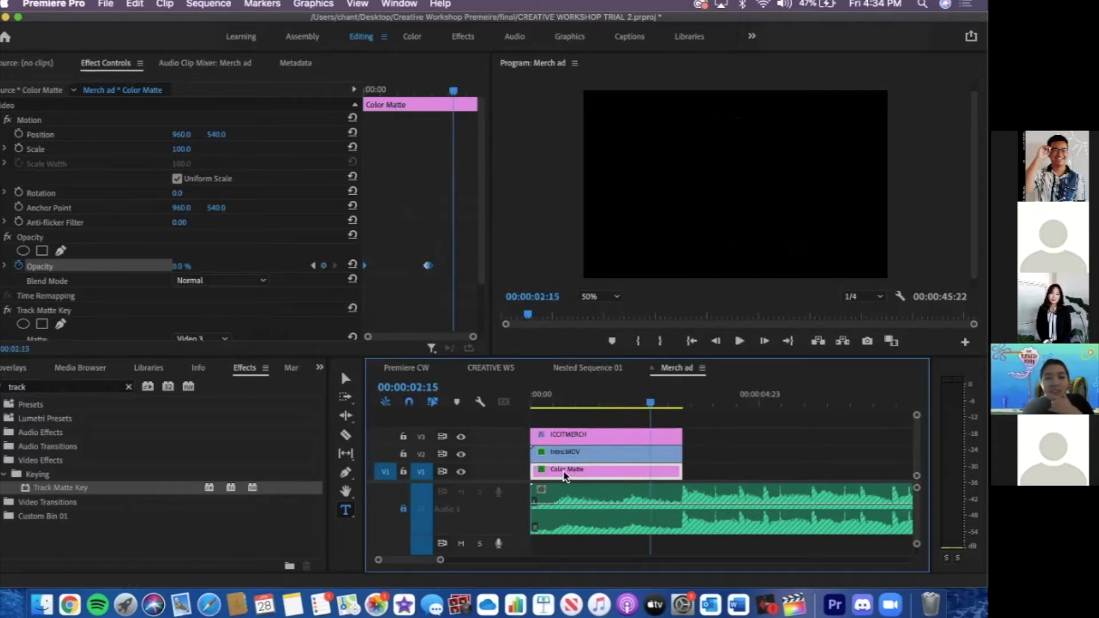
Remove all opacity keyframes from the Color Matte clip
click(709, 471)
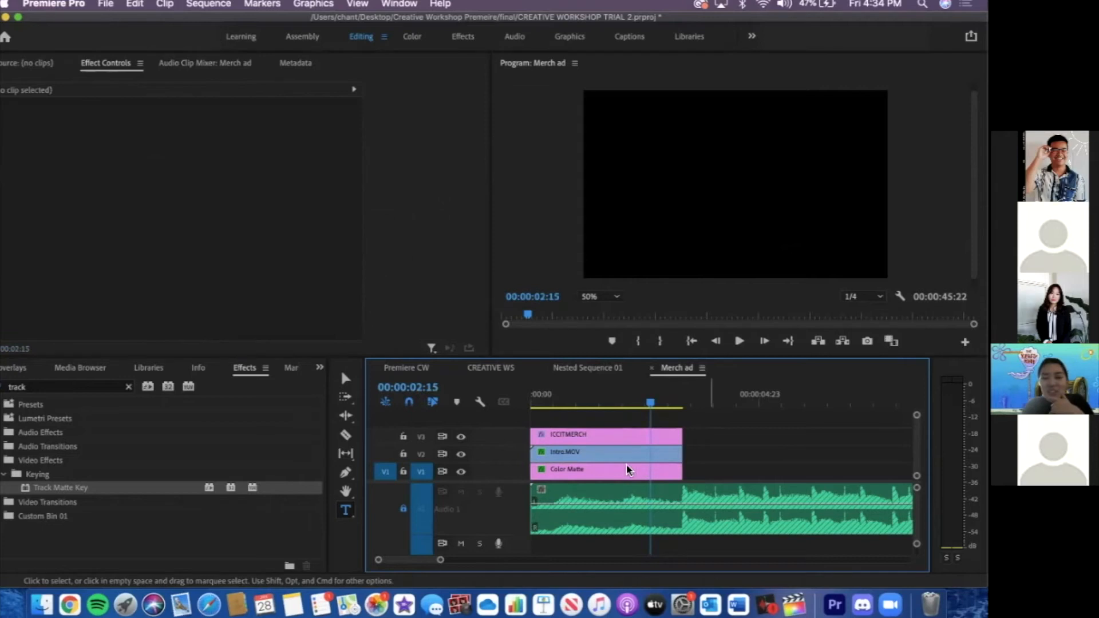
click(630, 472)
click(19, 266)
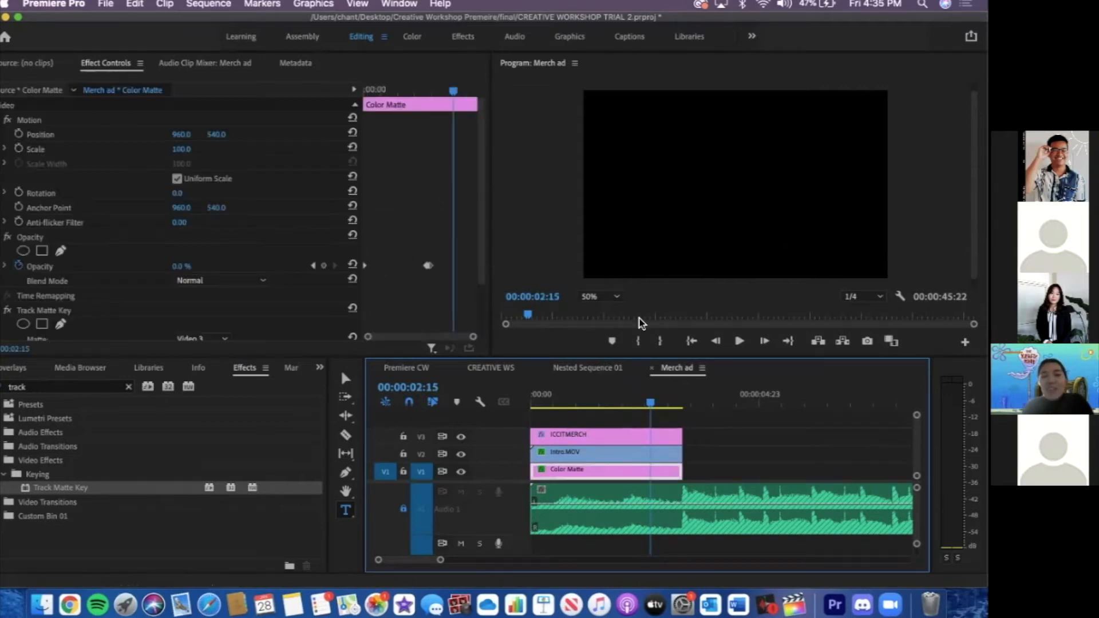
key(Return)
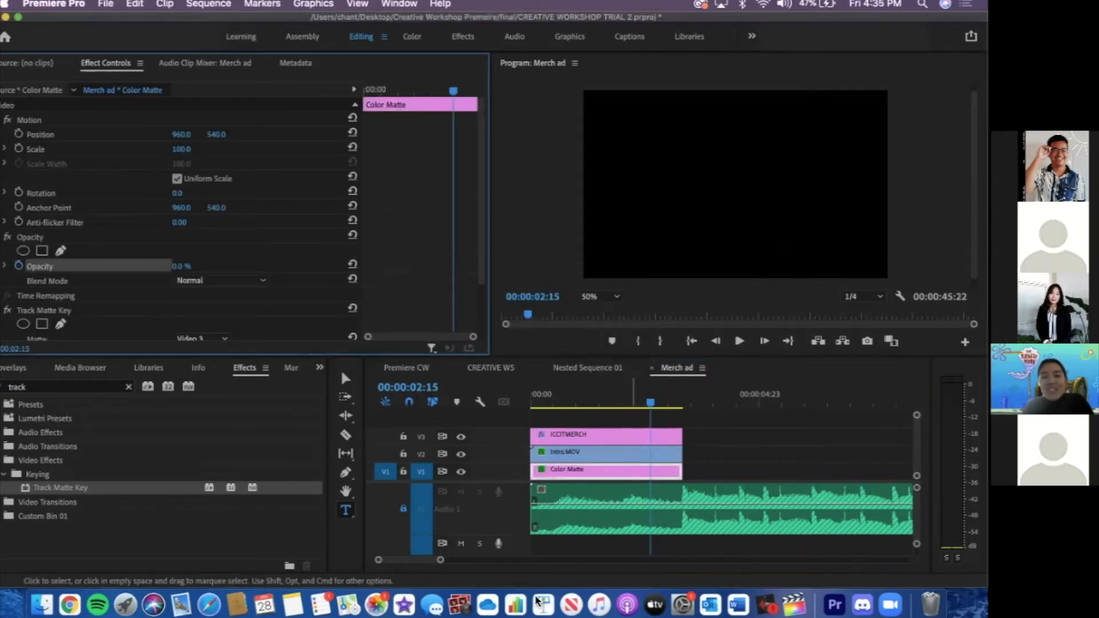
Remove all opacity keyframes from the Intro.MOV clip
click(630, 458)
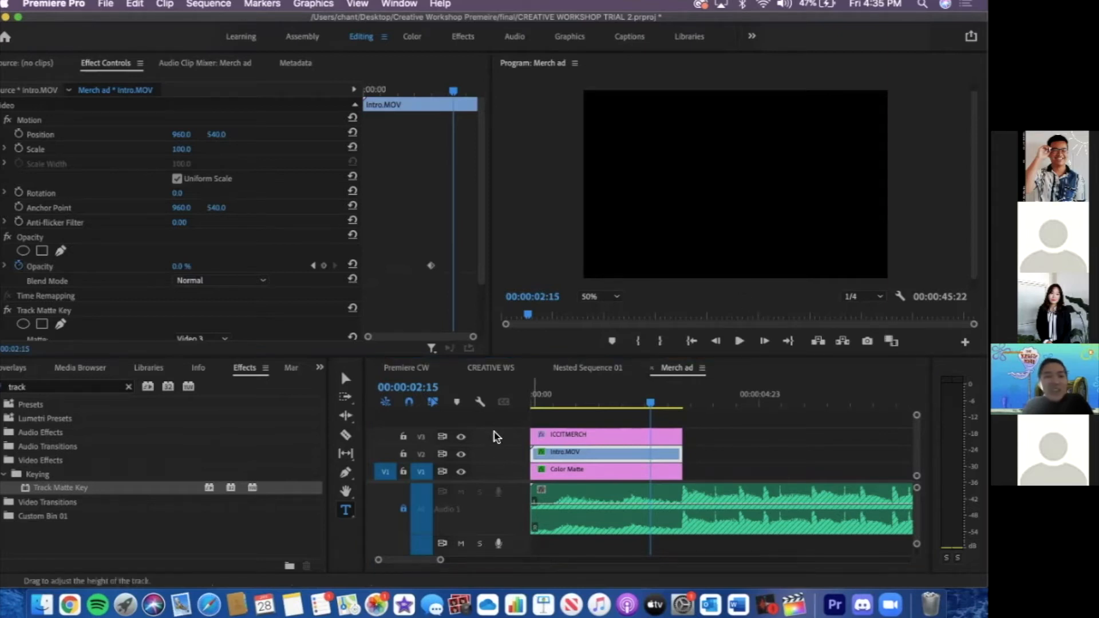
click(21, 266)
click(594, 324)
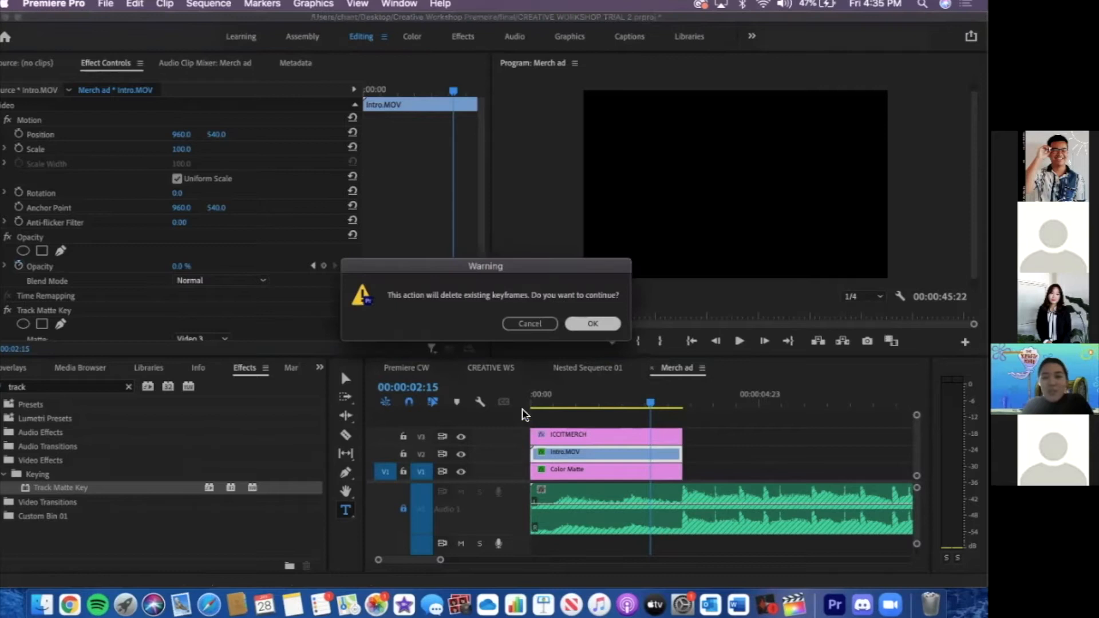
Keyframe the Color Matte clip's opacity at 100% at the start of the sequence and 0% at 00:00:01:22
click(530, 401)
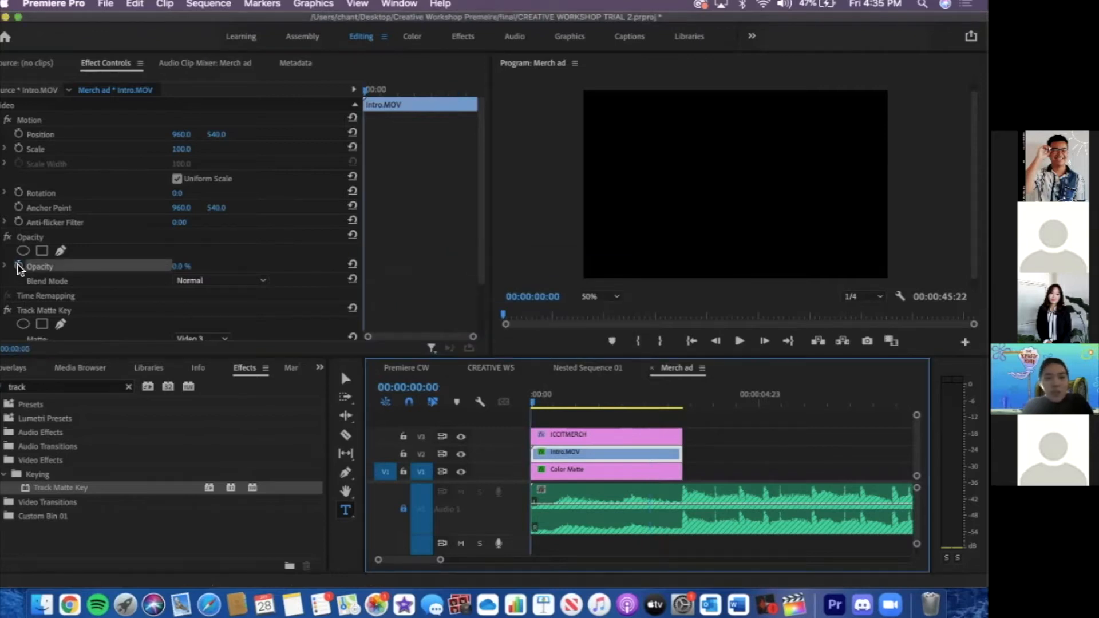
click(547, 465)
click(21, 267)
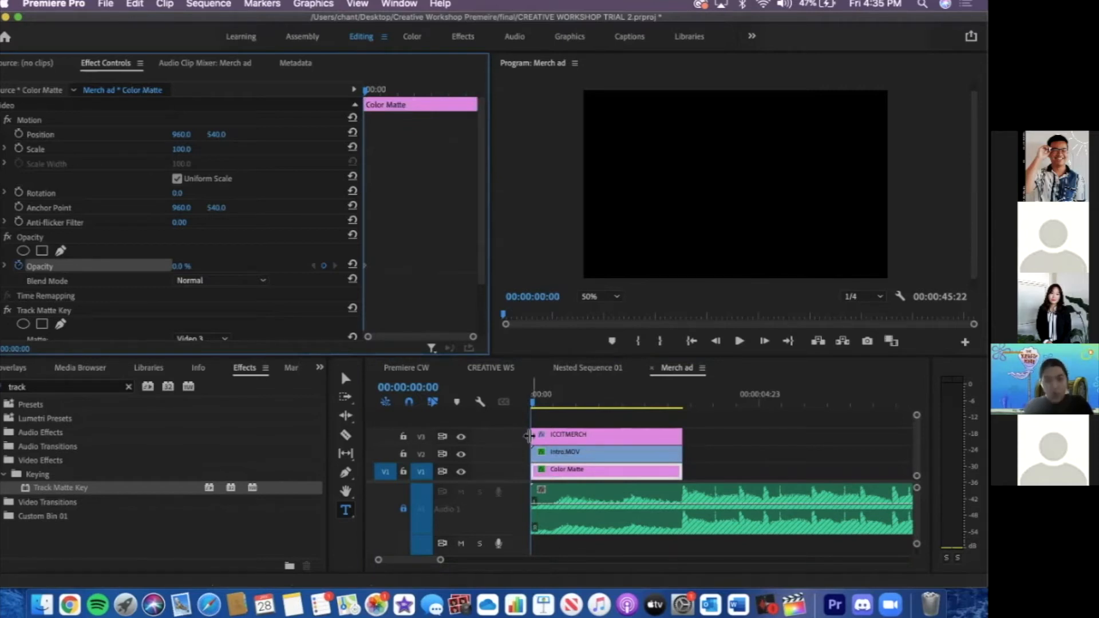
click(180, 266)
text(100)
click(619, 402)
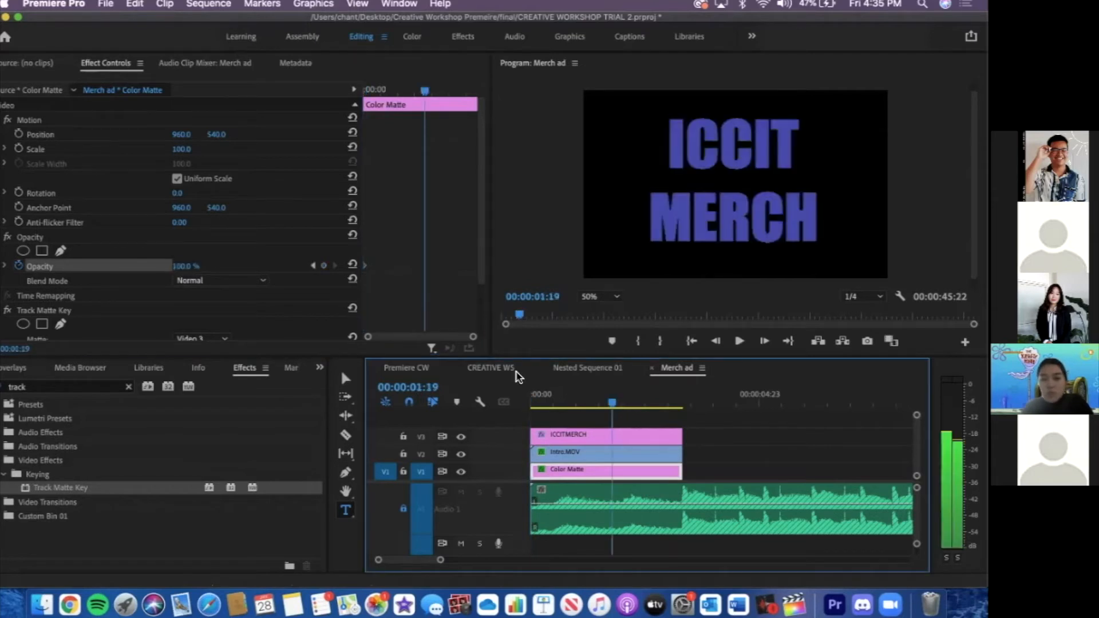
click(190, 266)
text(0)
key(Return)
Keyframe the Intro.MOV clip's opacity at 0% at 00:00:01:22 and 100% at the sequence start, and play back the fade
click(620, 455)
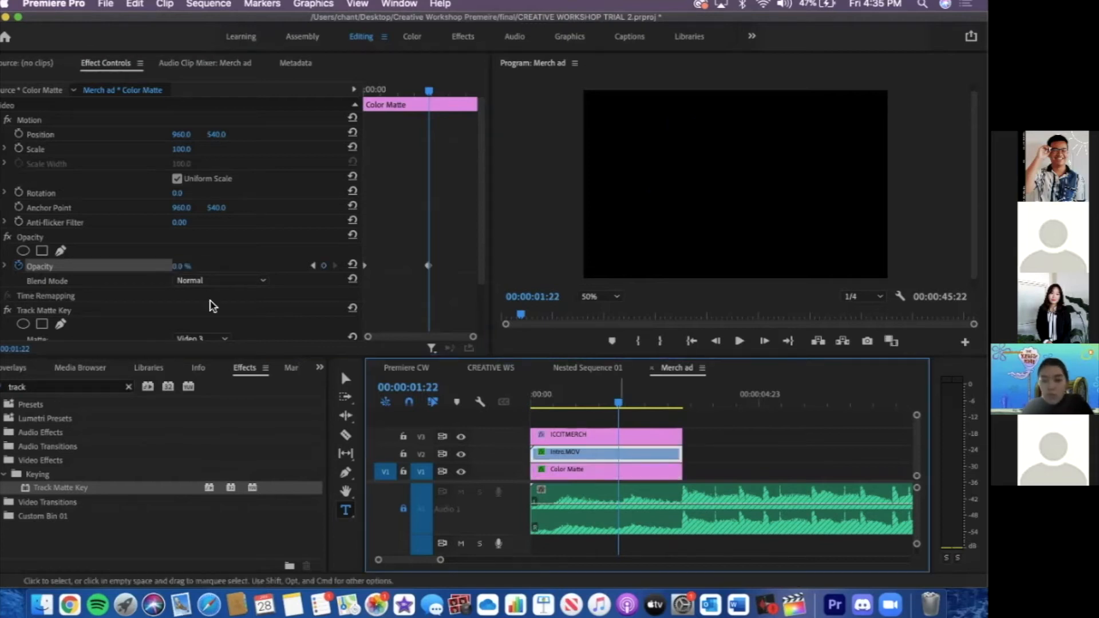
click(18, 266)
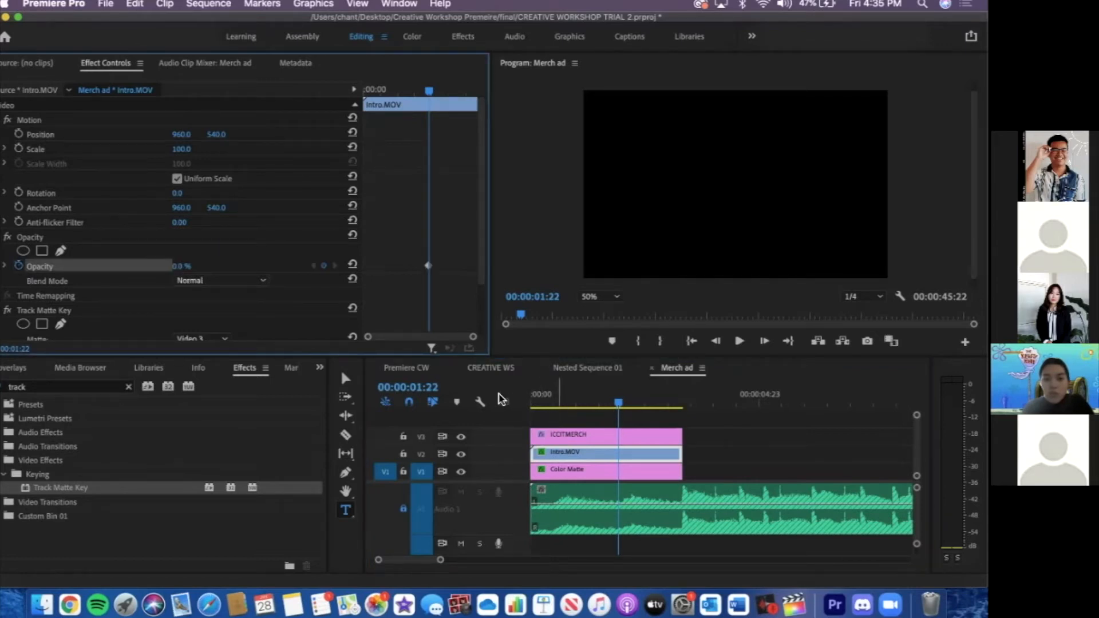
key(Home)
click(180, 266)
text(100)
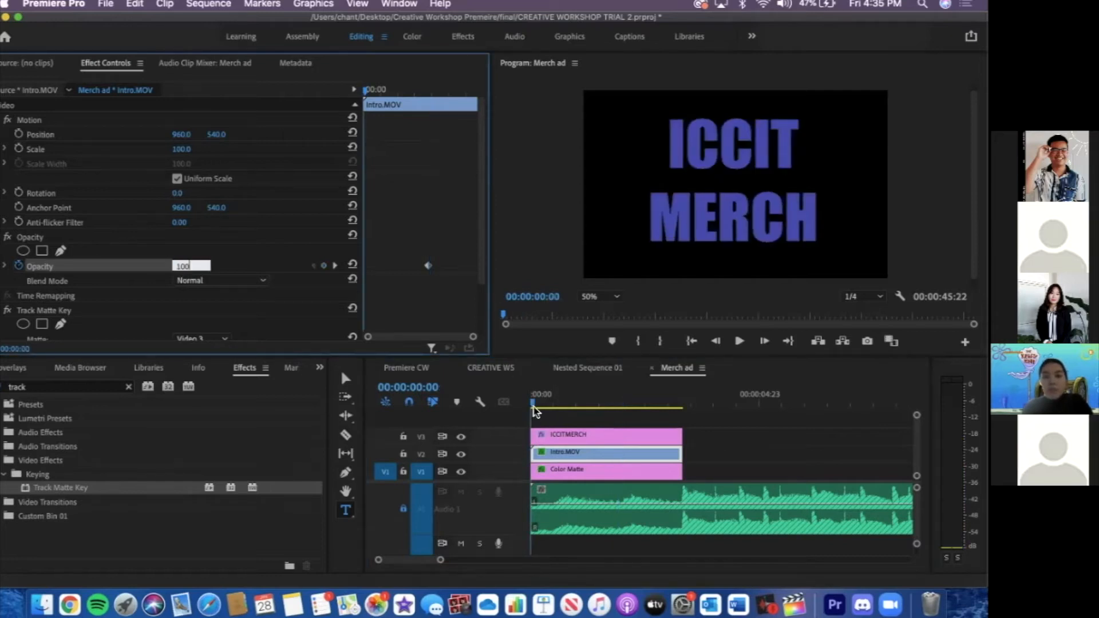
key(Return)
key(space)
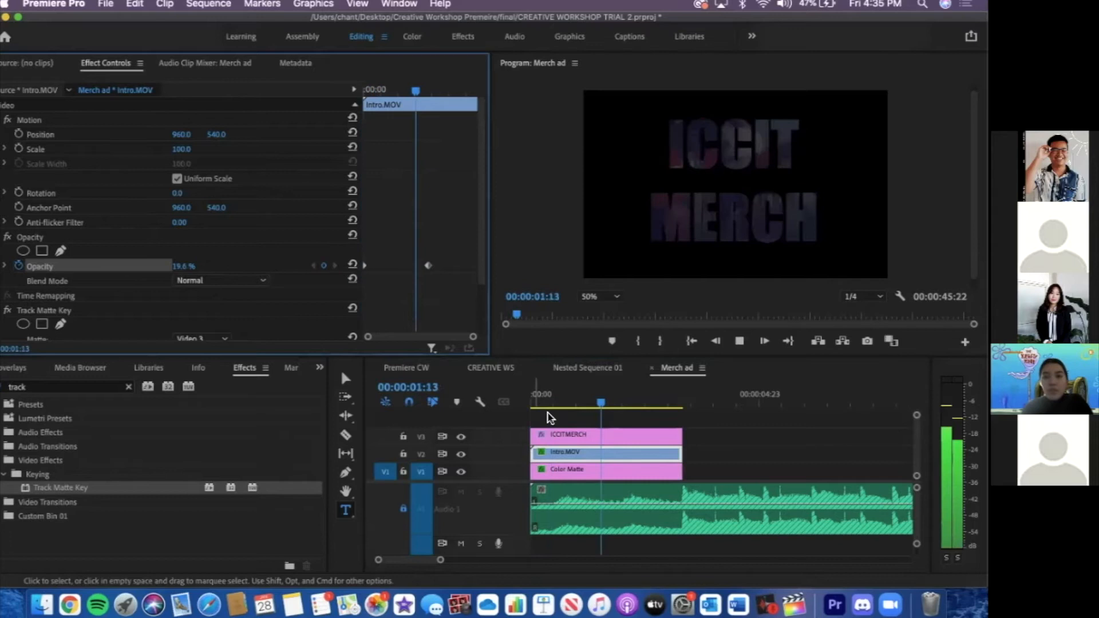
key(space)
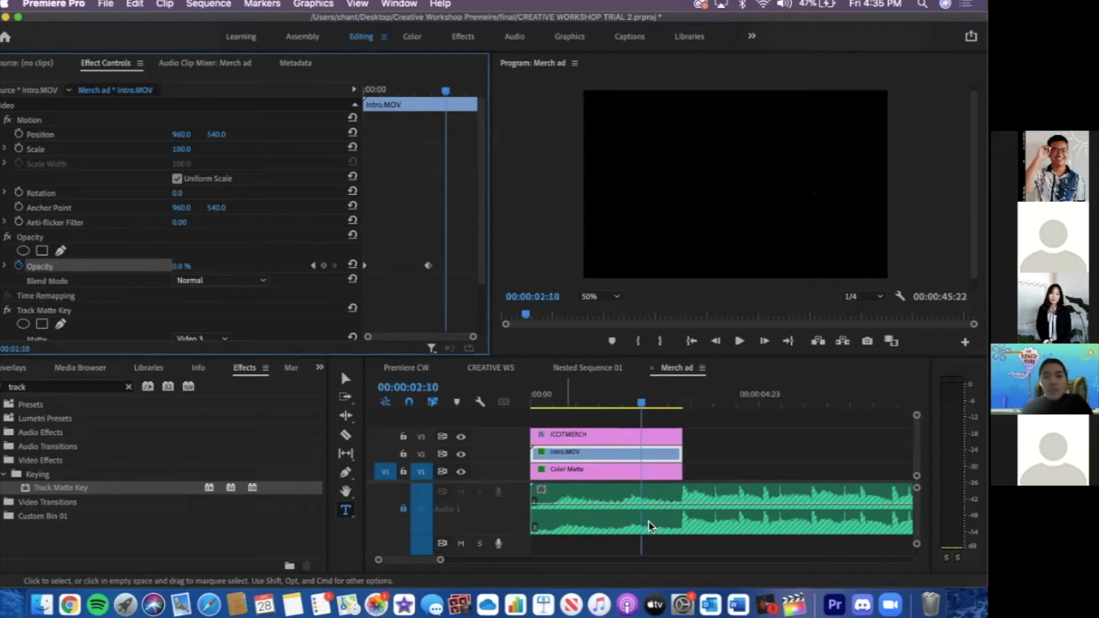
Play the opening of the CREATIVE WS sequence to review its ICCIT MERCH title fade
click(491, 368)
click(601, 436)
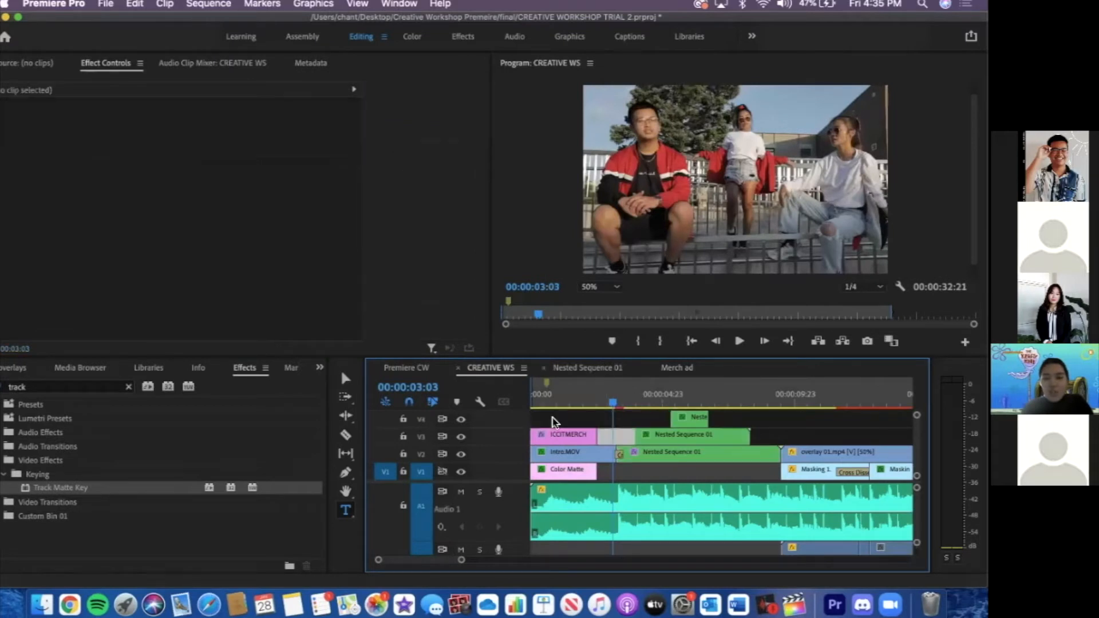
click(541, 418)
click(534, 400)
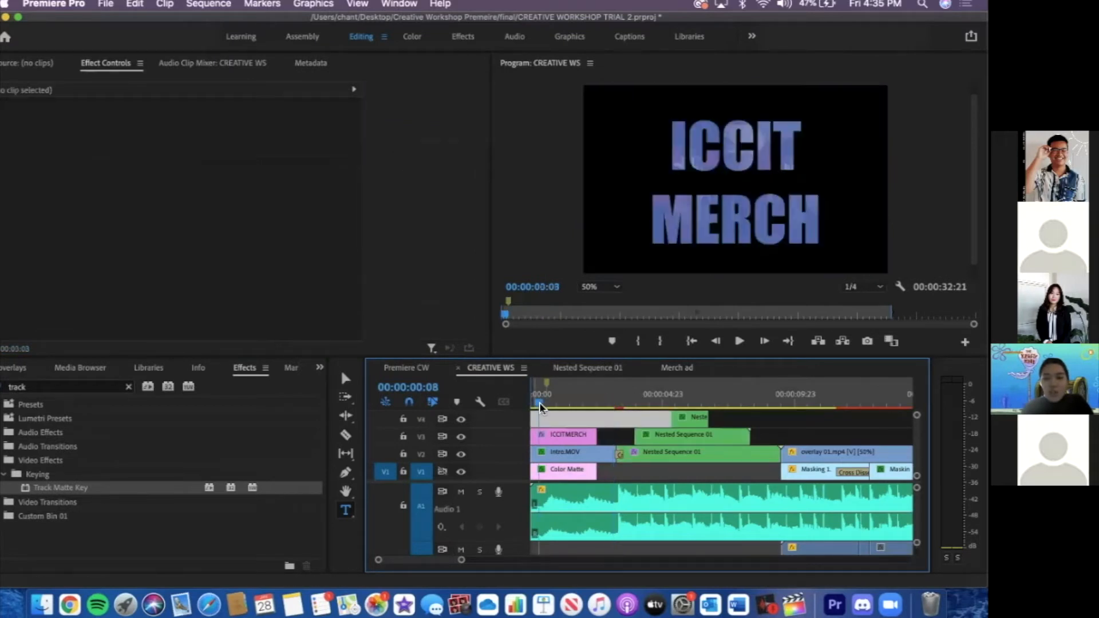
key(space)
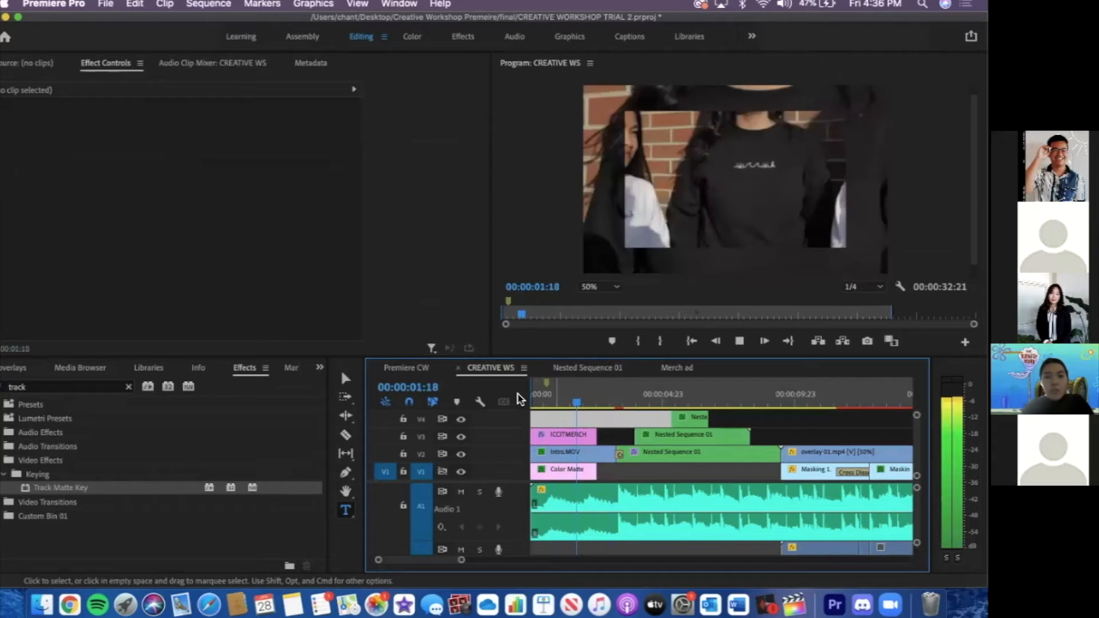
key(space)
Replace the intro clips in Merch ad with copies of ICCITMERCH, Intro.MOV and Color Matte from CREATIVE WS, extending their ends slightly to the audio beat
drag(612, 476, 557, 440)
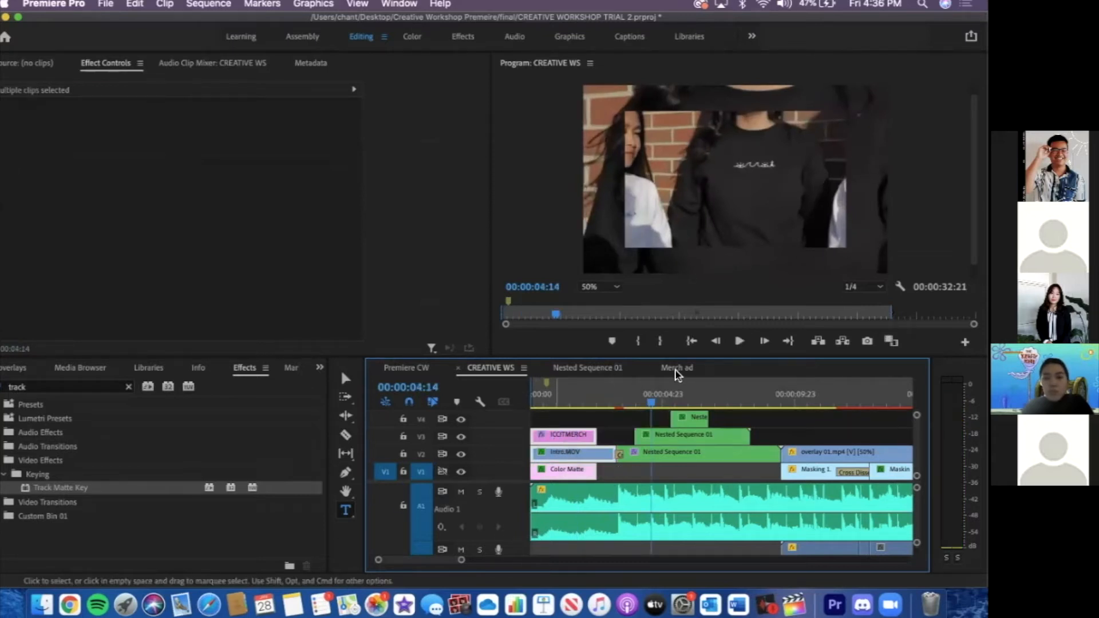
click(675, 373)
click(692, 474)
mouse_move(593, 434)
mouse_down()
mouse_move(581, 426)
mouse_move(692, 434)
mouse_move(602, 438)
mouse_up()
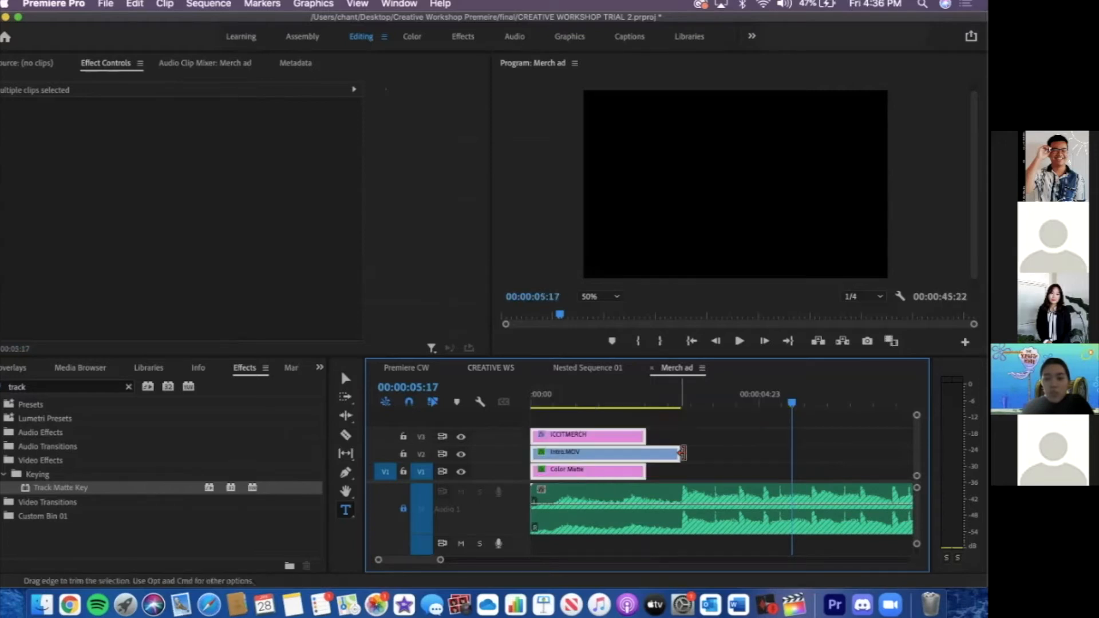
drag(682, 452, 685, 452)
Play the Merch ad sequence from the start to check the replaced title clips
click(532, 406)
key(space)
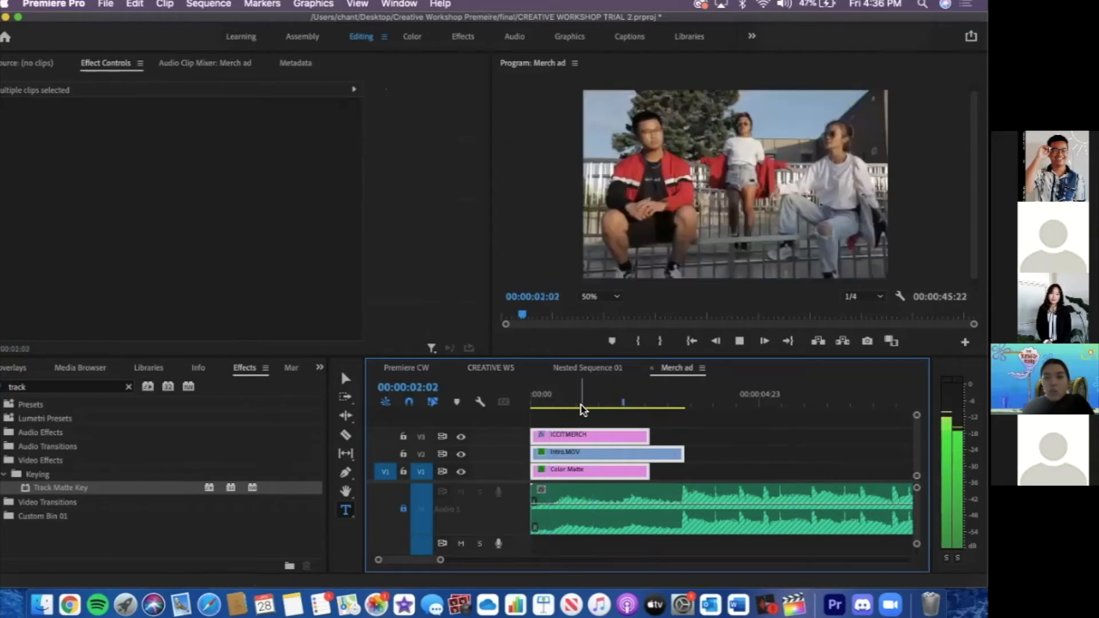
key(space)
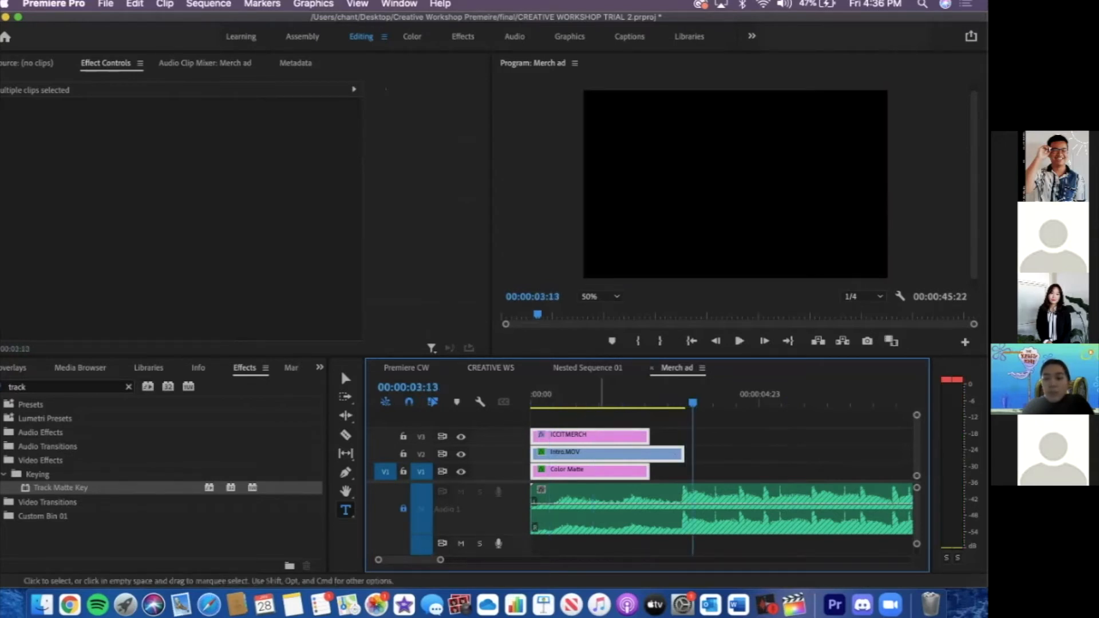
Return to the start of the Merch ad sequence and examine the Intro.MOV clip's opacity keyframes
click(554, 406)
click(528, 397)
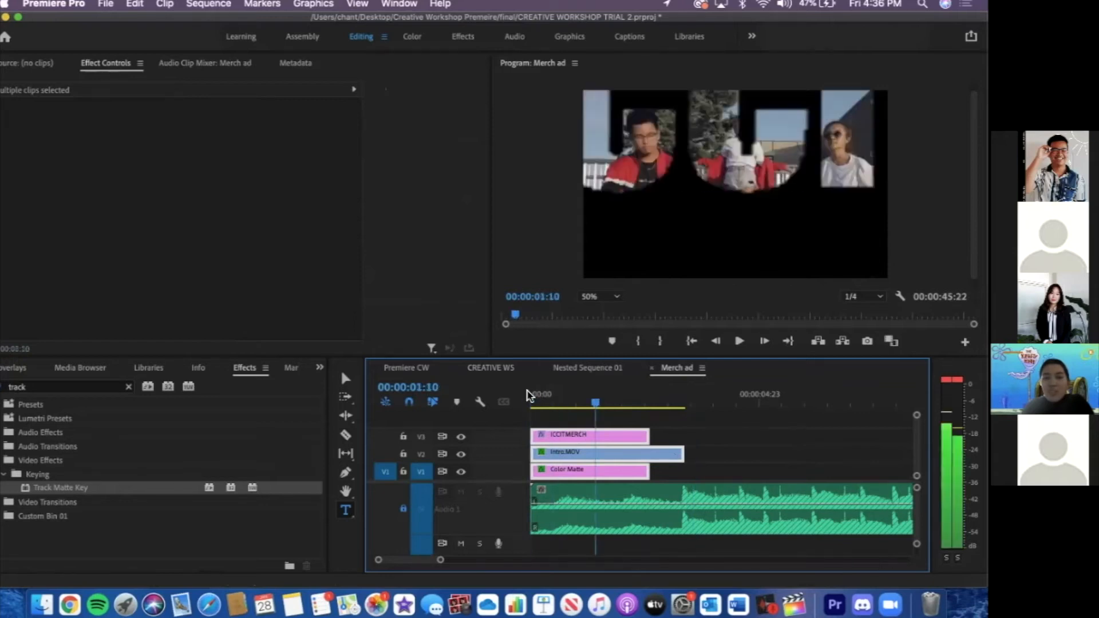
click(527, 584)
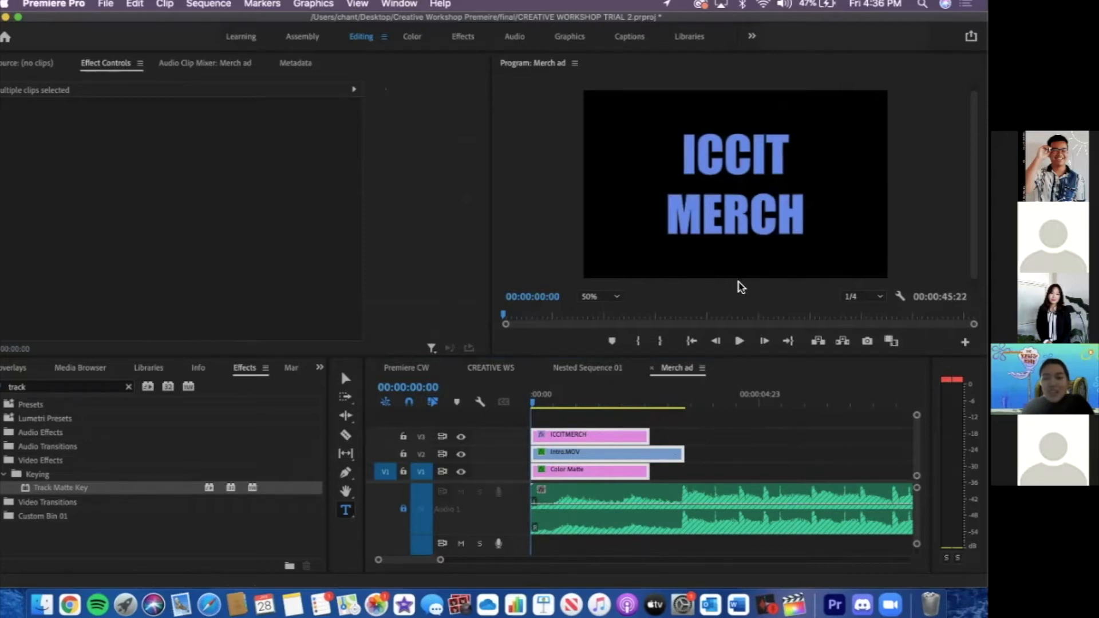
click(631, 457)
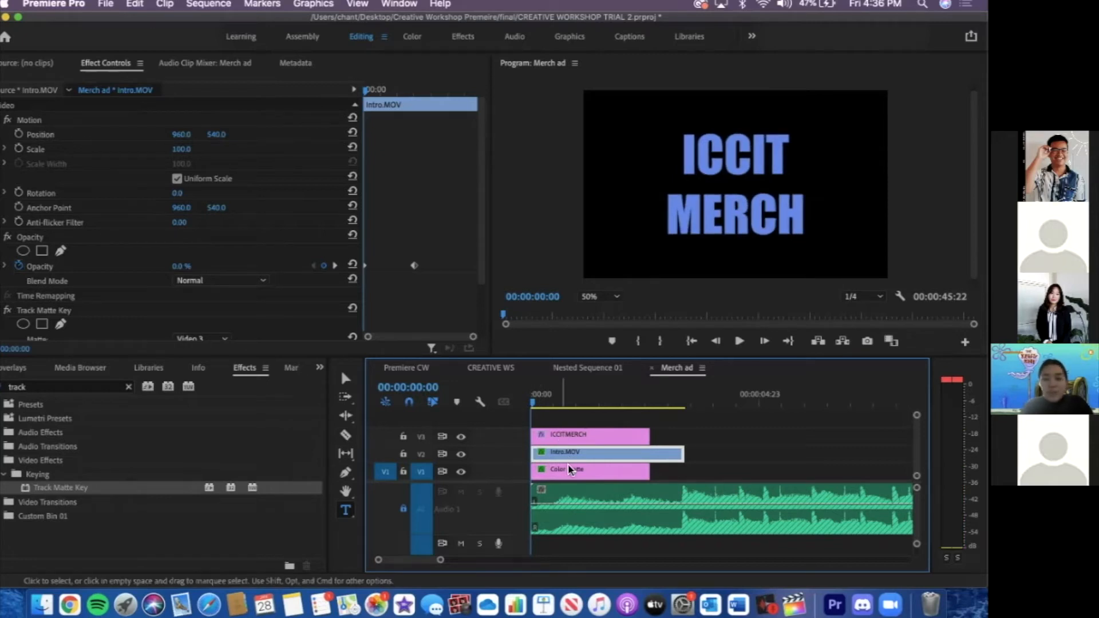
Select the ICCITMERCH title clip and search the effects for "3d" to locate Basic 3D
click(566, 435)
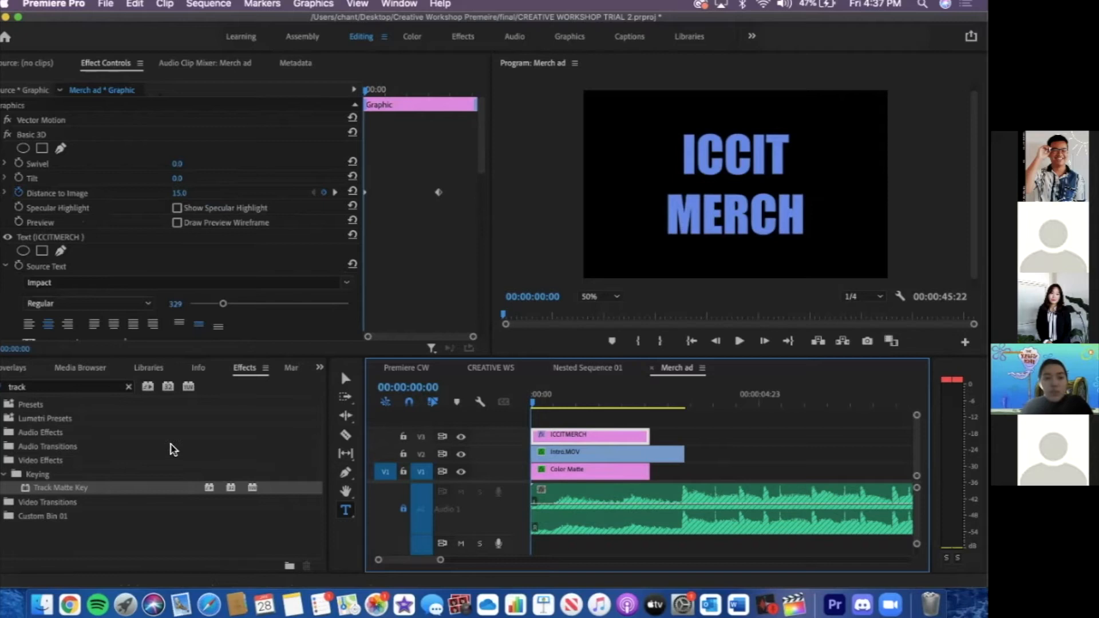
click(76, 393)
double_click(86, 392)
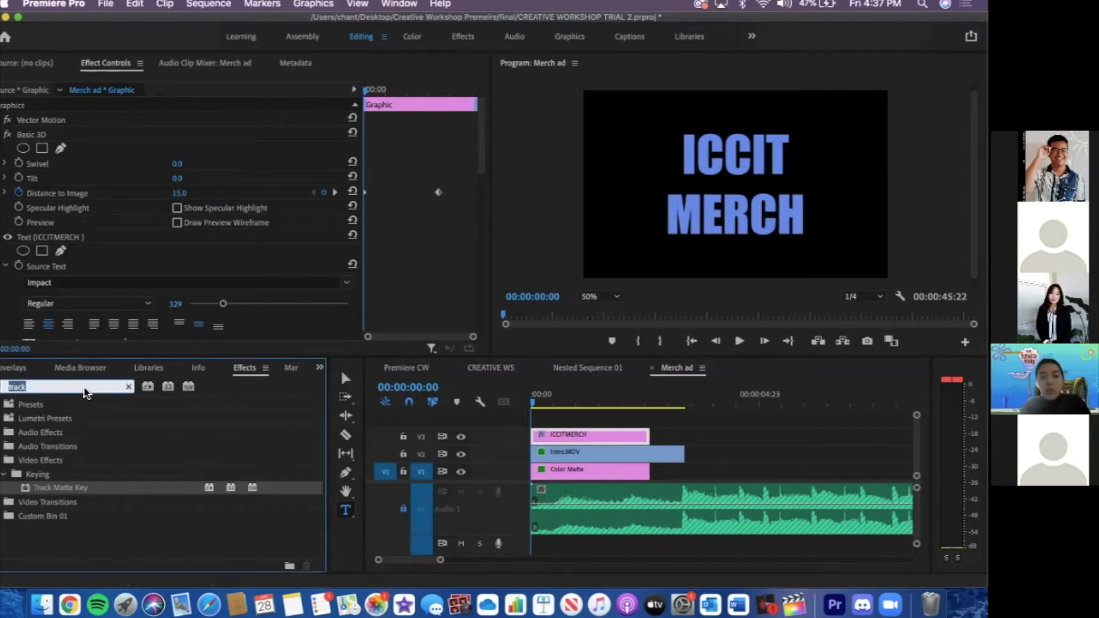
text(3d model)
key(BackSpace)
key(BackSpace)
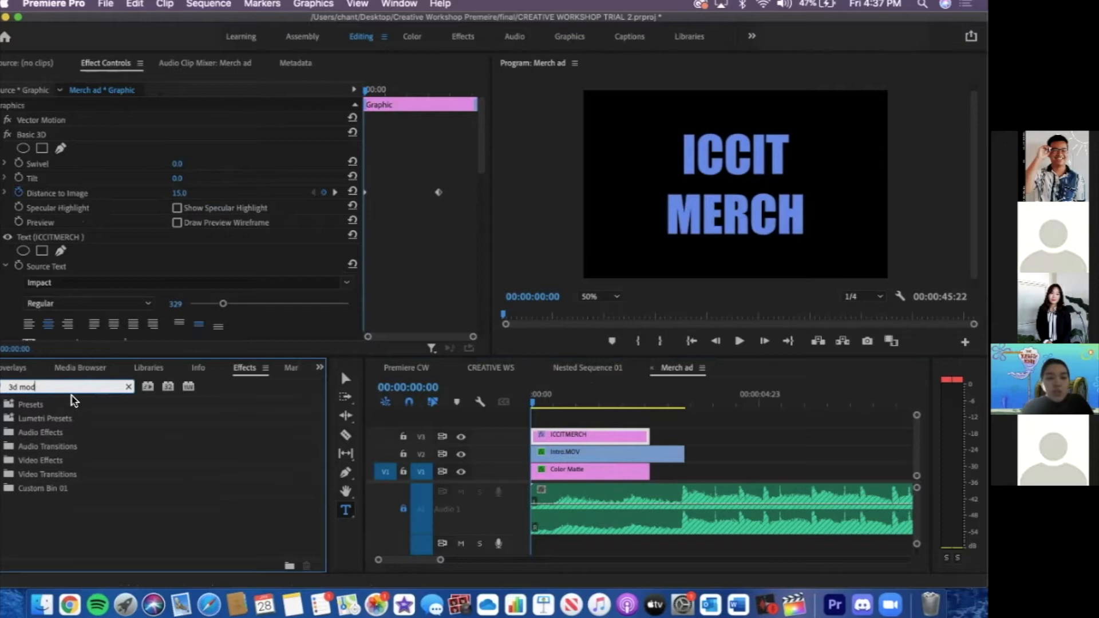
key(BackSpace)
key(BackSpace)
key(BackSpace)
key(BackSpace)
click(115, 489)
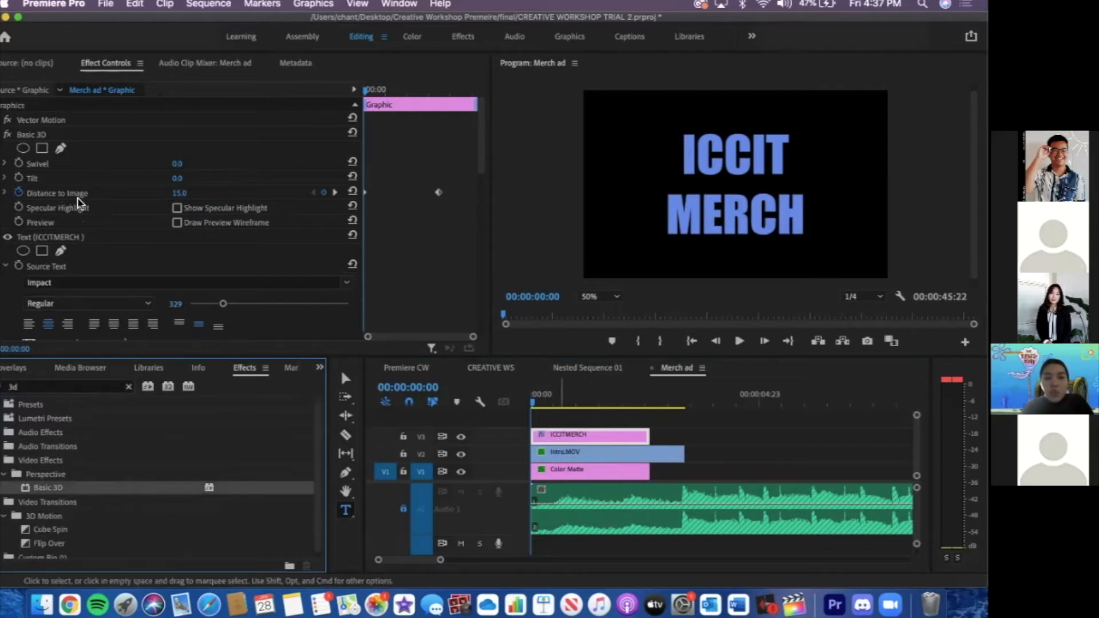
Disable the title's existing Basic 3D effect and apply a fresh Basic 3D with Distance to Image keyframing enabled
click(7, 135)
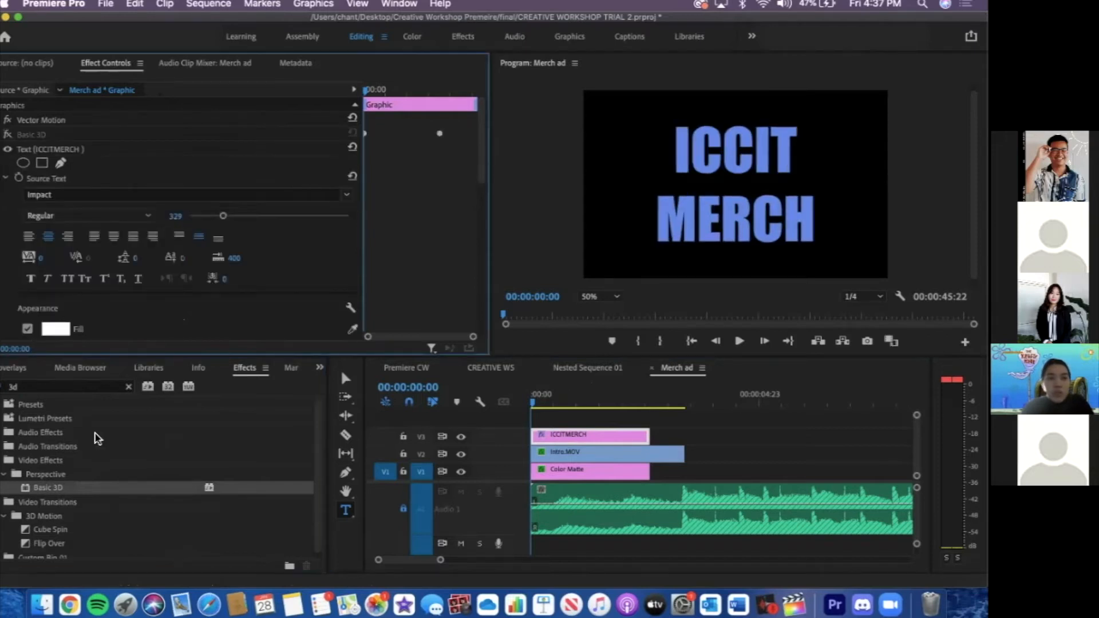
drag(81, 491, 586, 439)
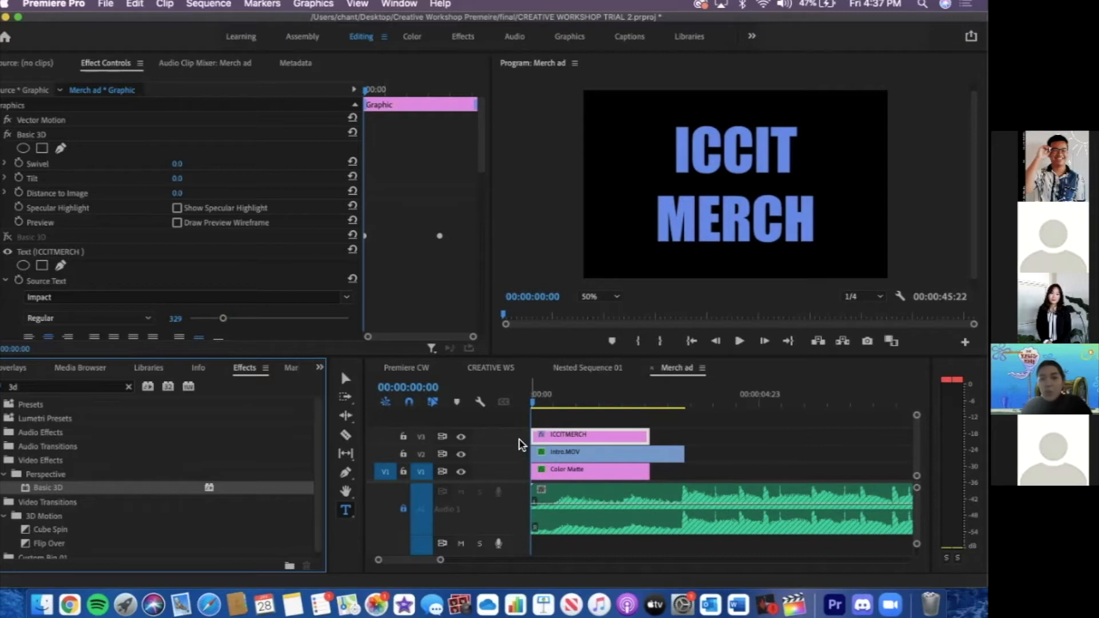
click(19, 193)
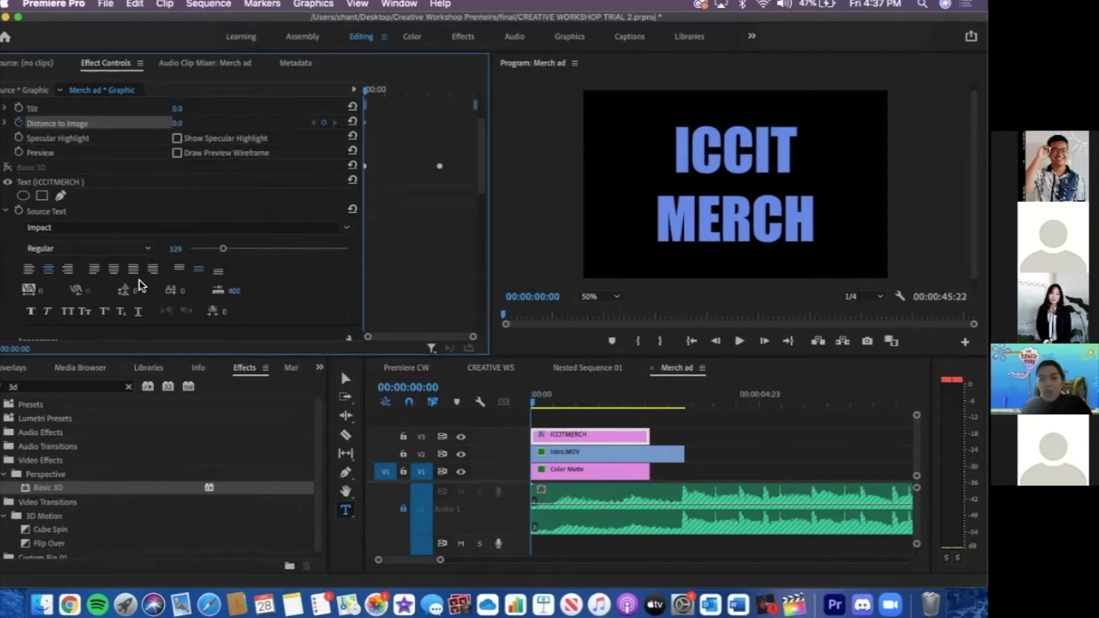
Delete the title text's existing Position keyframes and restart Position keyframing at 00:00:00:00
scroll(141, 283, down, 10)
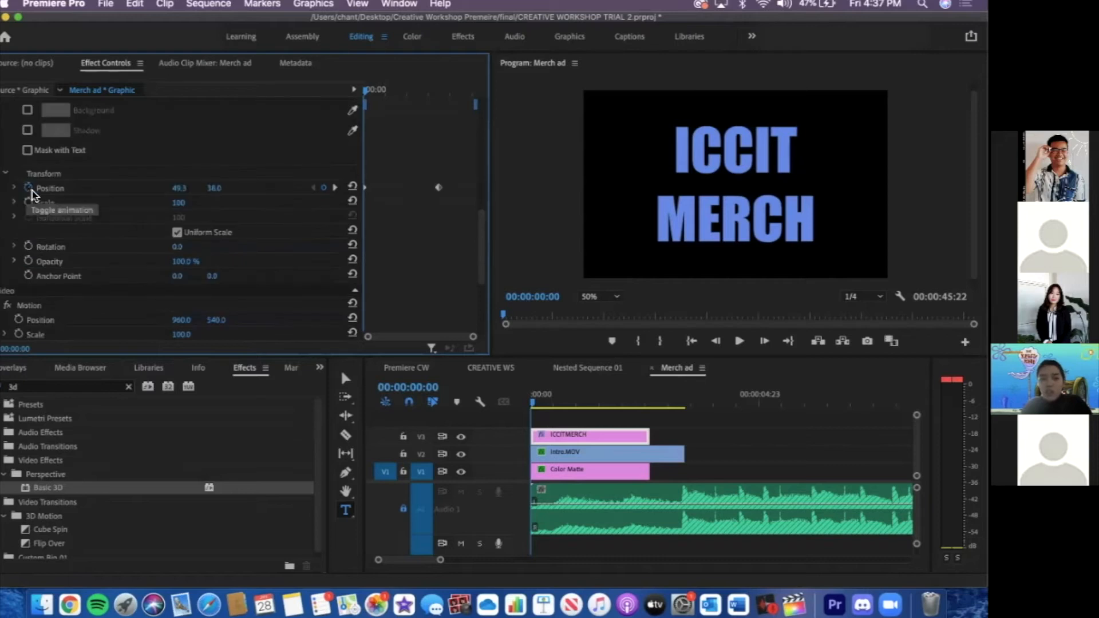
click(29, 188)
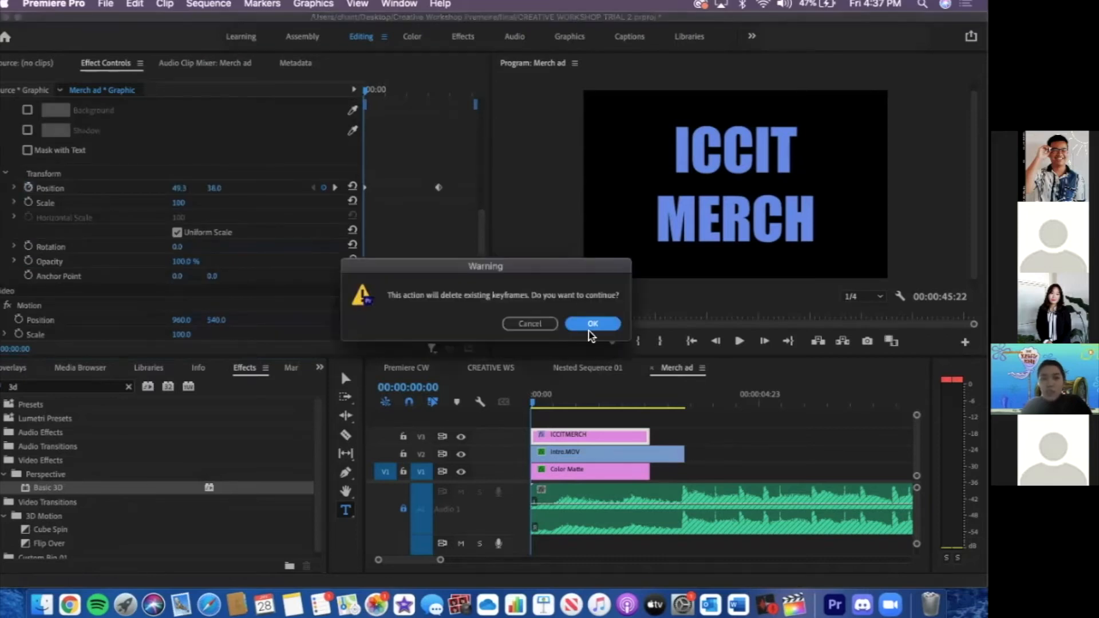
click(589, 322)
click(28, 188)
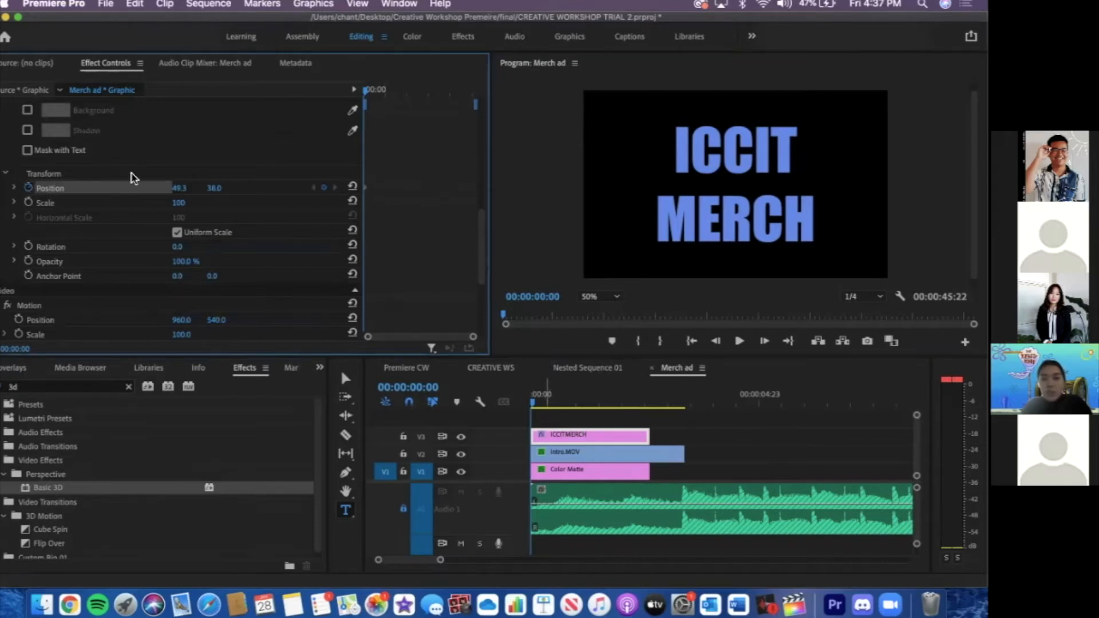
click(28, 188)
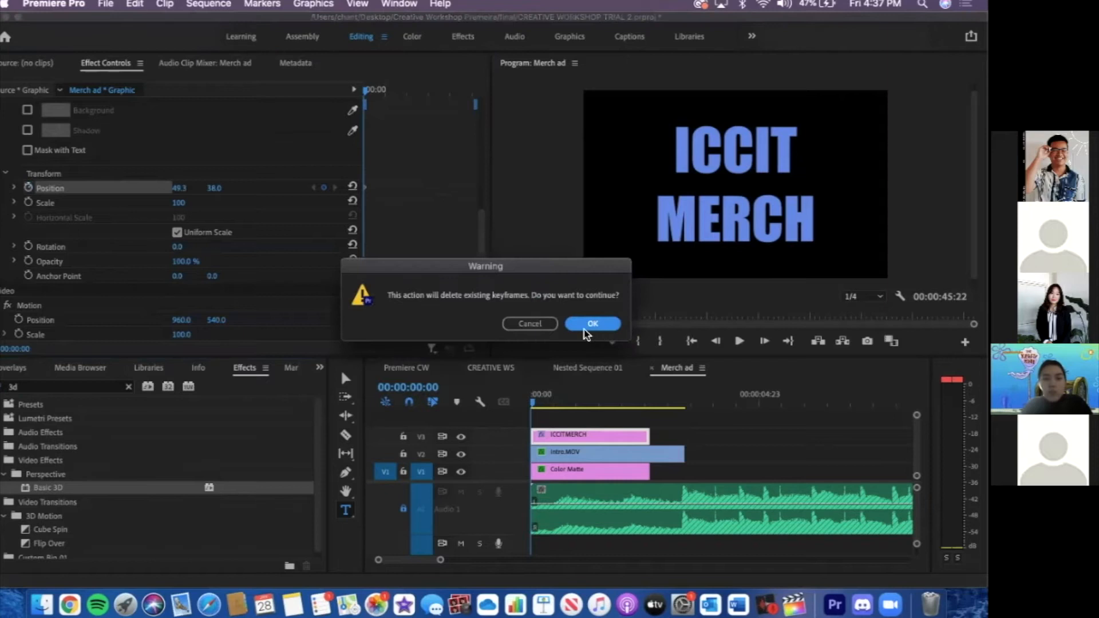
click(592, 324)
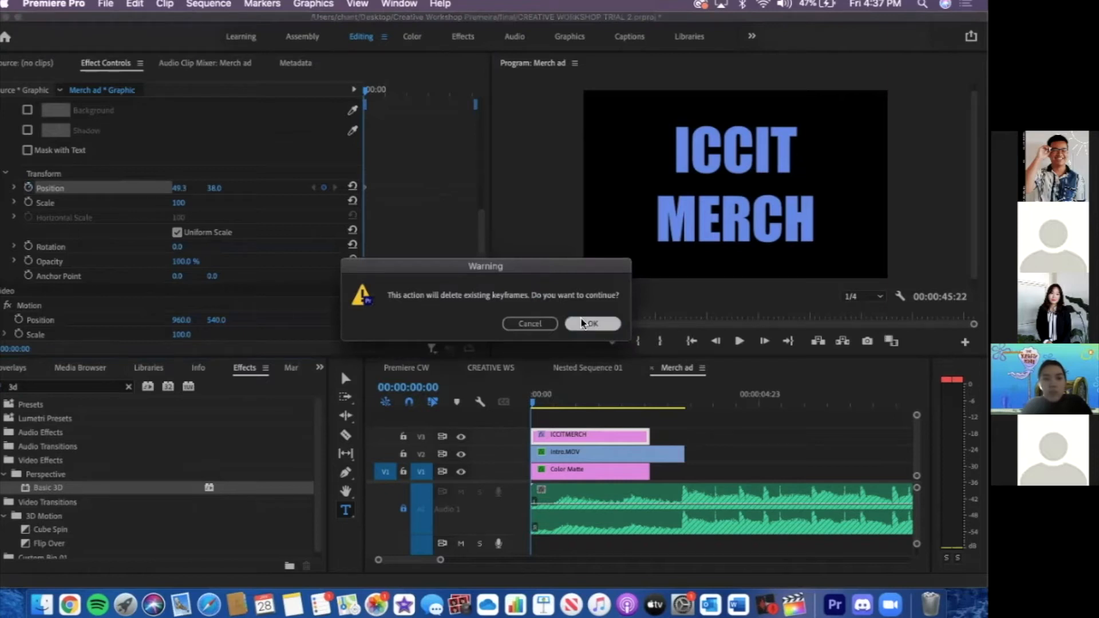
click(29, 188)
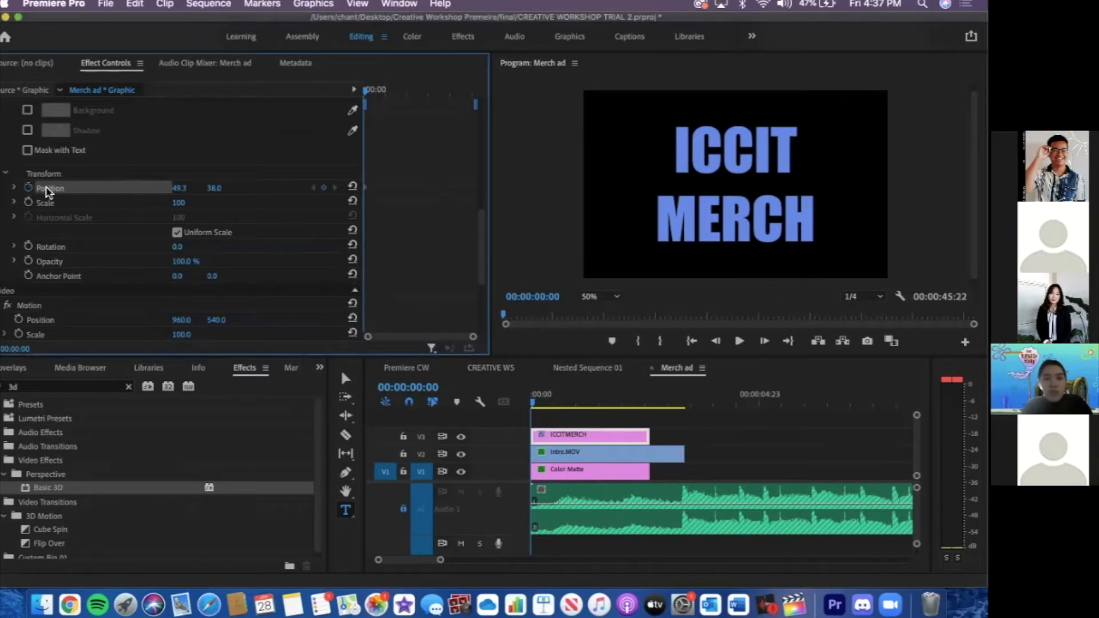
Set the starting Distance to Image keyframe of the new Basic 3D effect to 37.0 at 00:00:00:00
click(532, 403)
scroll(135, 232, up, 5)
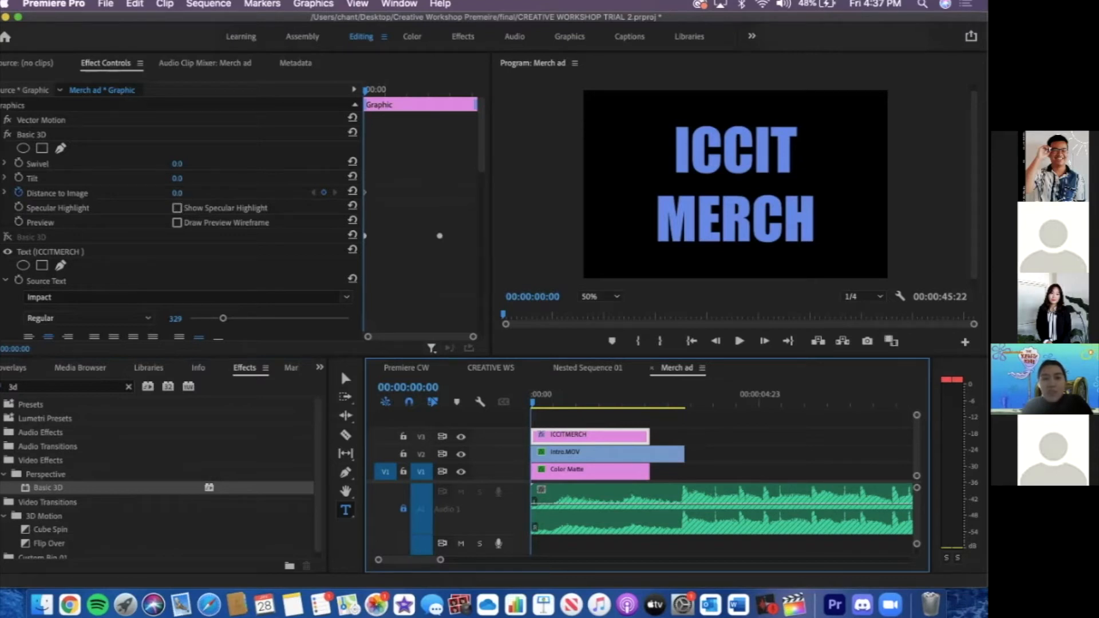
drag(177, 194, 191, 194)
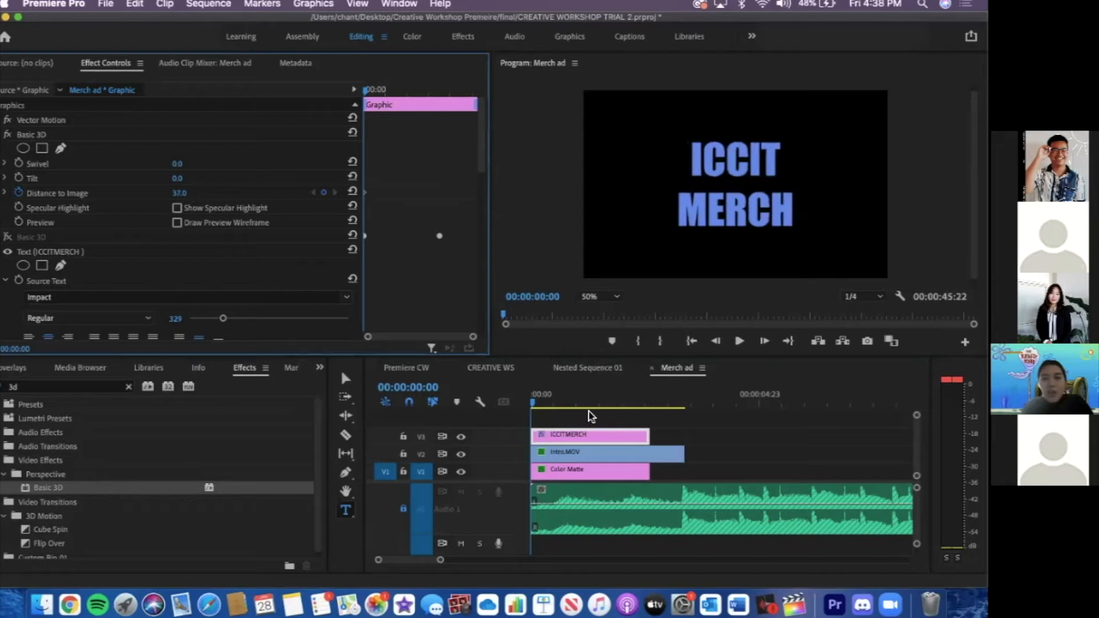
Add an ending Distance to Image keyframe of -96.0 at 00:00:02:11 on the title
drag(624, 401, 643, 401)
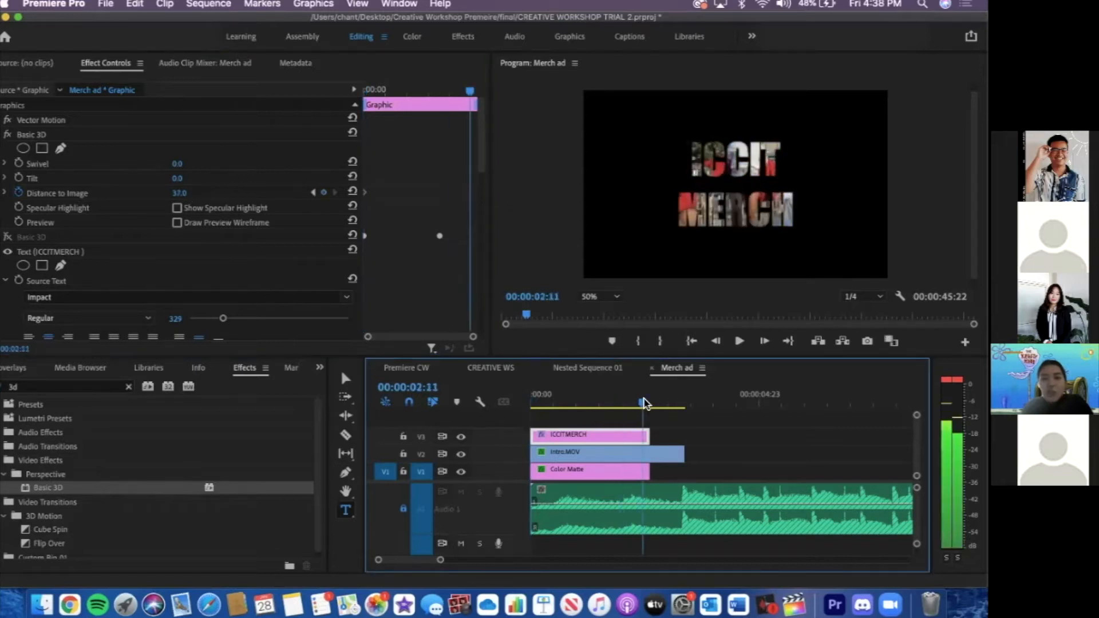
drag(180, 195, 181, 195)
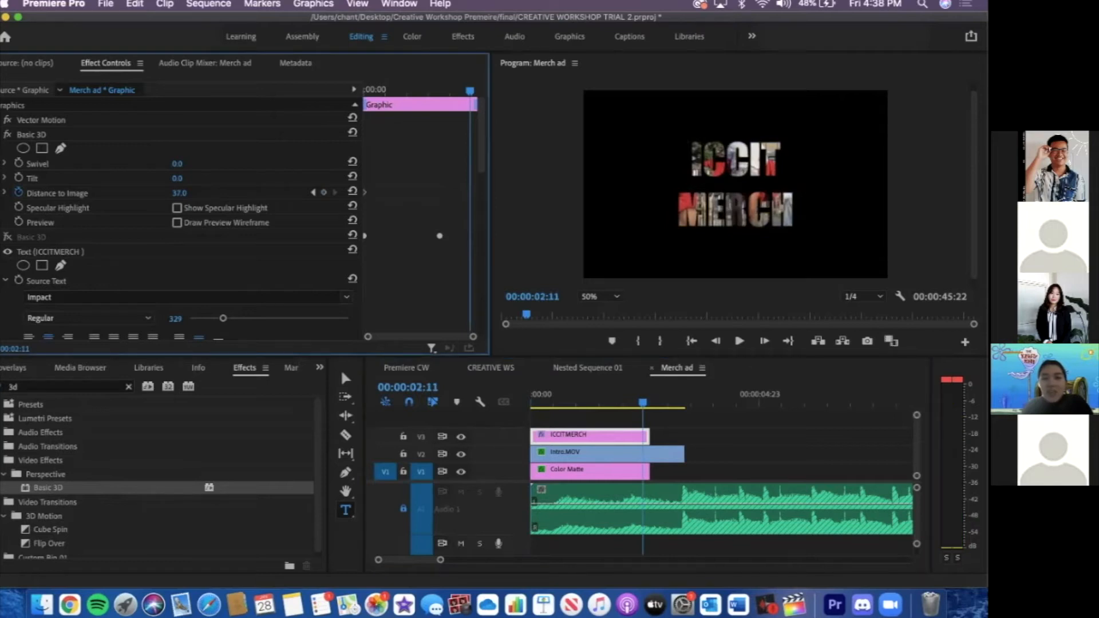
mouse_move(181, 195)
mouse_down()
mouse_move(139, 196)
mouse_move(192, 195)
mouse_up()
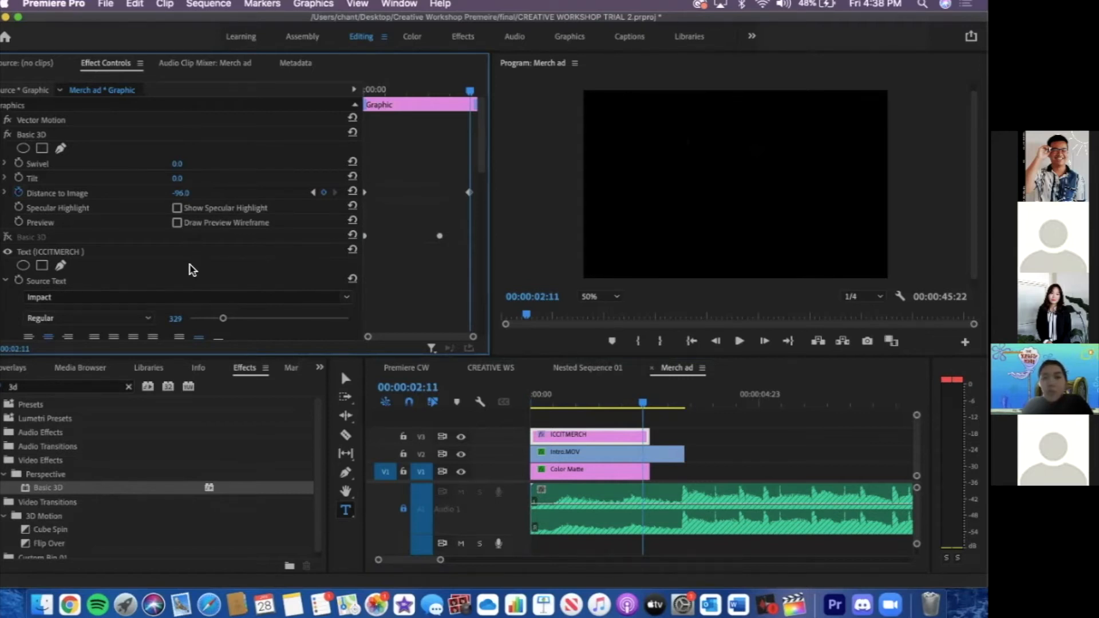
Set the title text's vertical Position to 124.0 at 00:00:02:11 so the footage fills the frame
scroll(192, 269, down, 10)
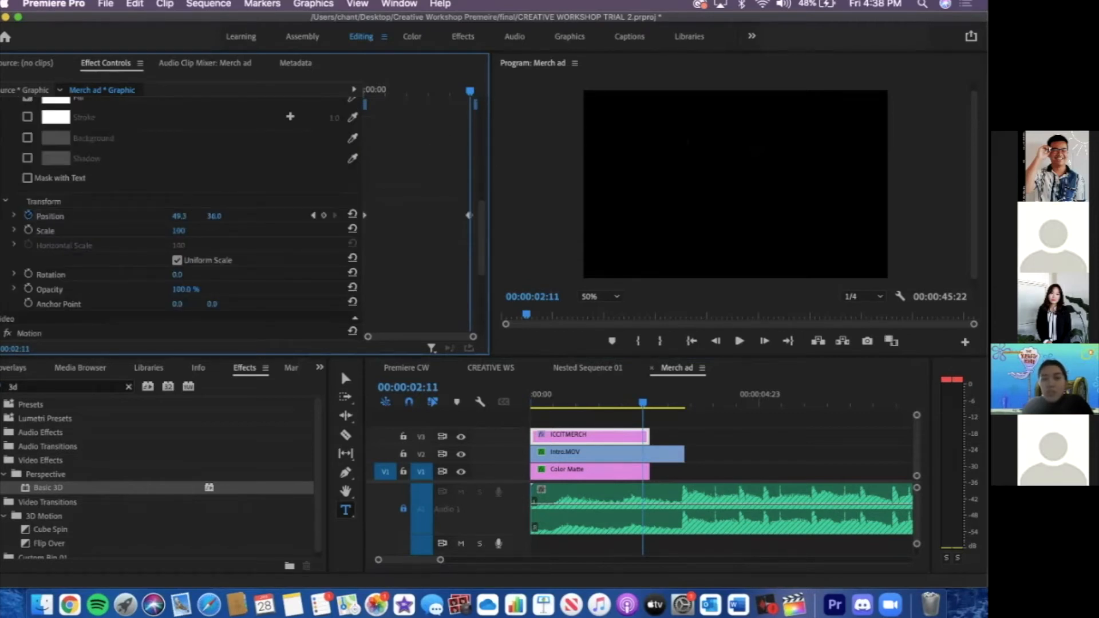
drag(214, 216, 246, 215)
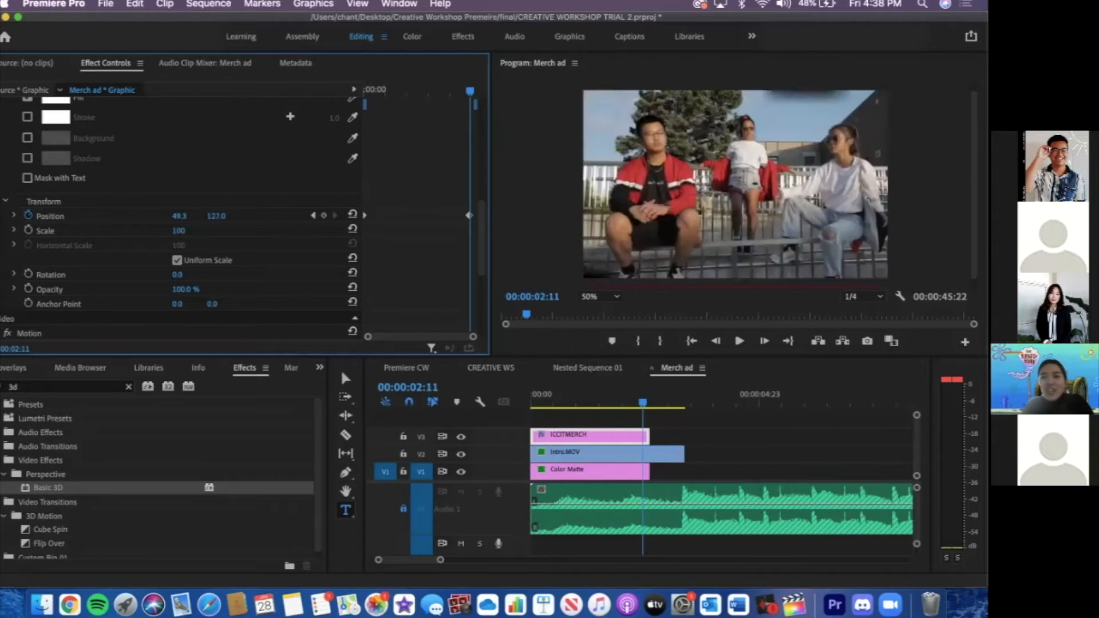
drag(216, 215, 212, 216)
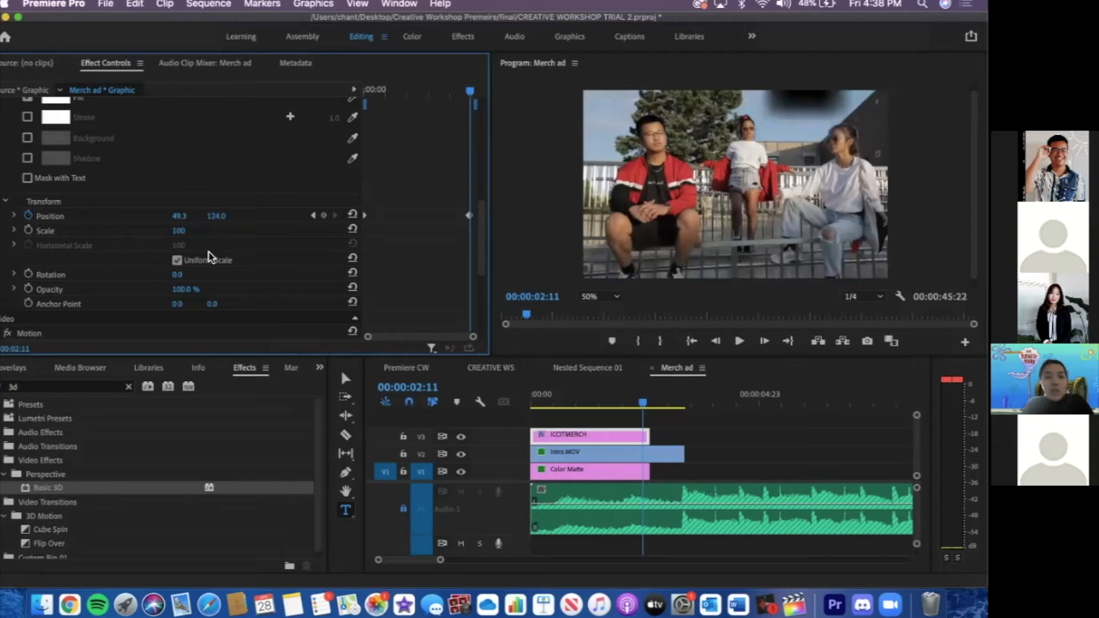
Try other Distance to Image values, including 0 and 40, on the title's keyframe at 00:00:02:11
scroll(208, 254, up, 10)
drag(181, 195, 182, 196)
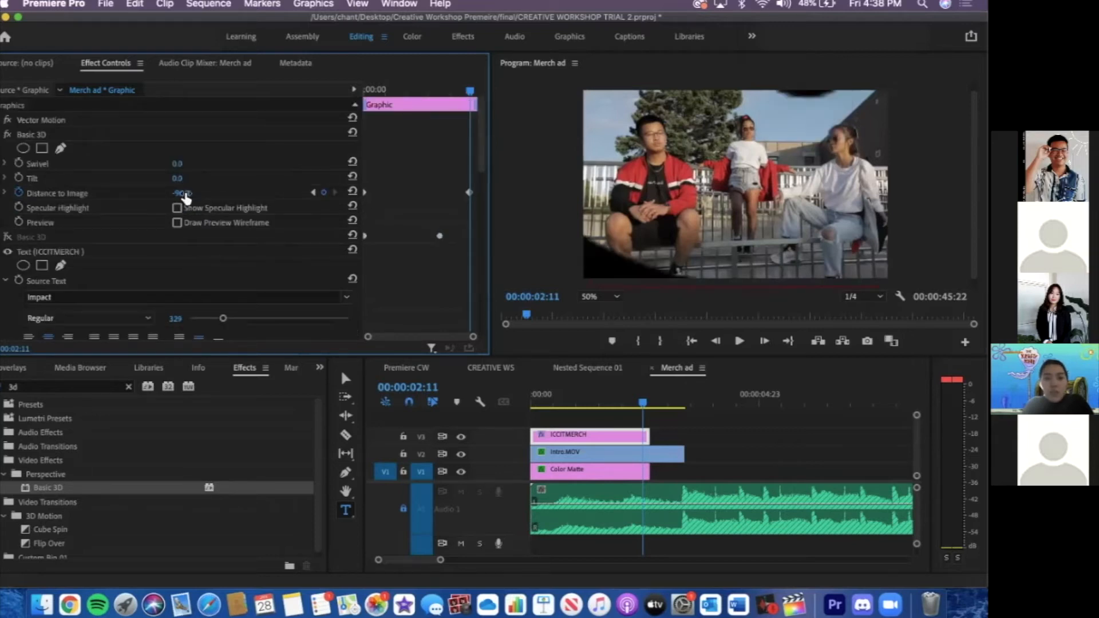
drag(182, 194, 185, 195)
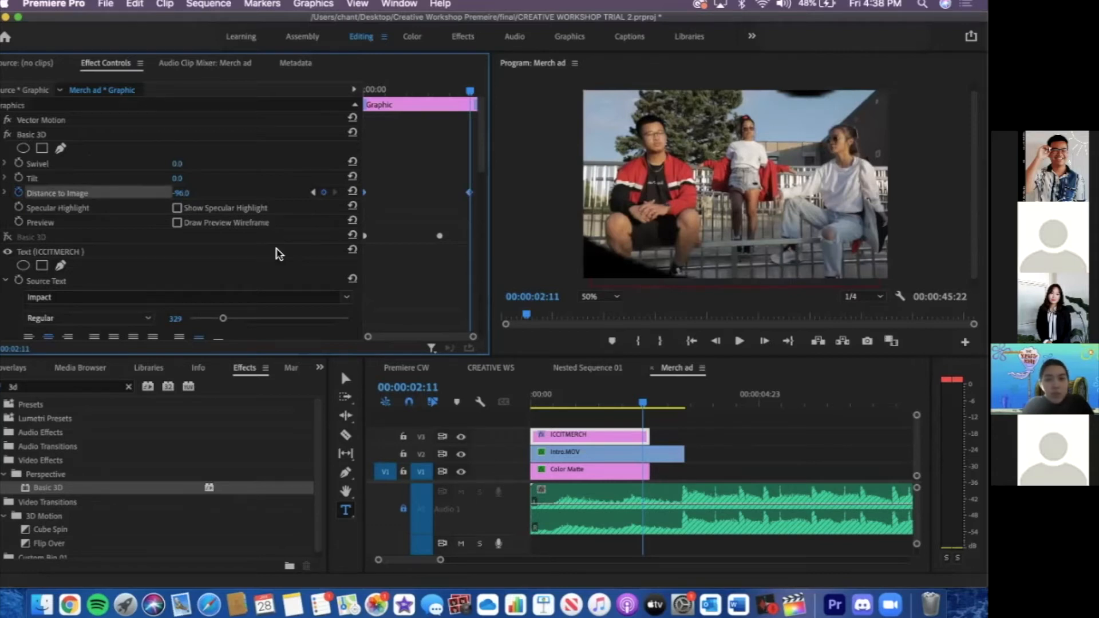
key(super+z)
click(186, 194)
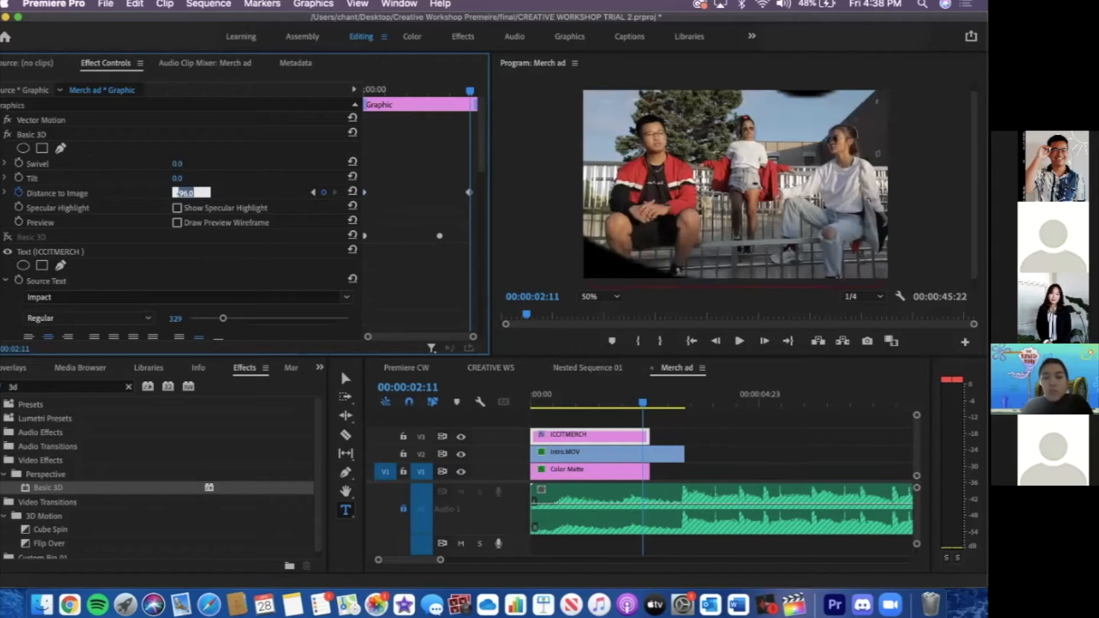
text(0)
key(Return)
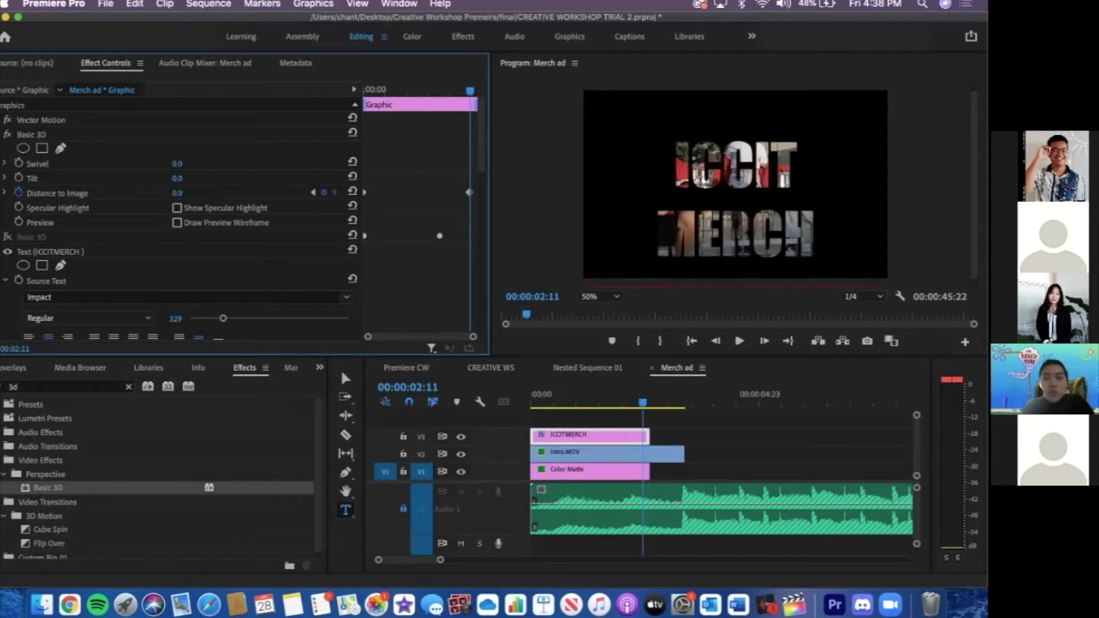
click(177, 193)
text(40)
key(Return)
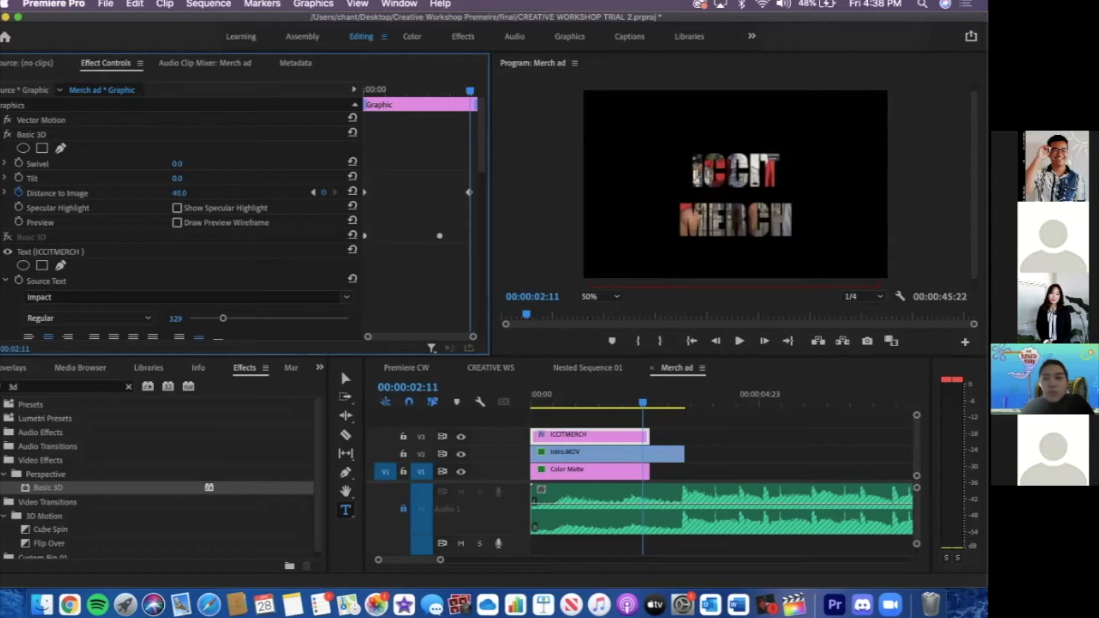
Set the title's ending Distance to Image keyframe to -97.0 at 00:00:02:11
drag(192, 195, 97, 194)
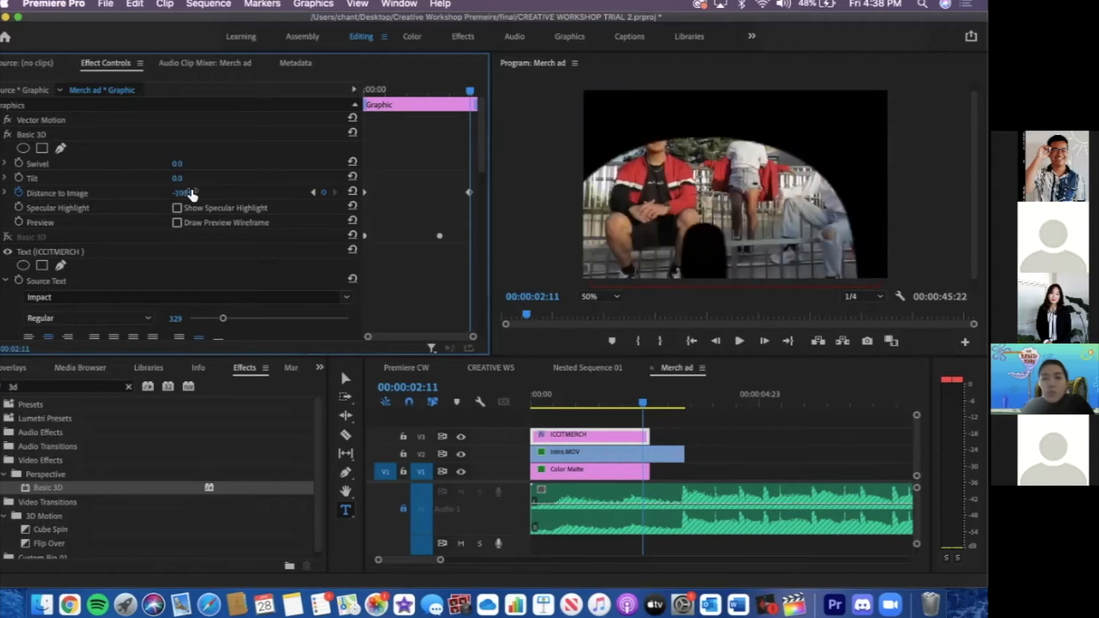
drag(191, 194, 193, 194)
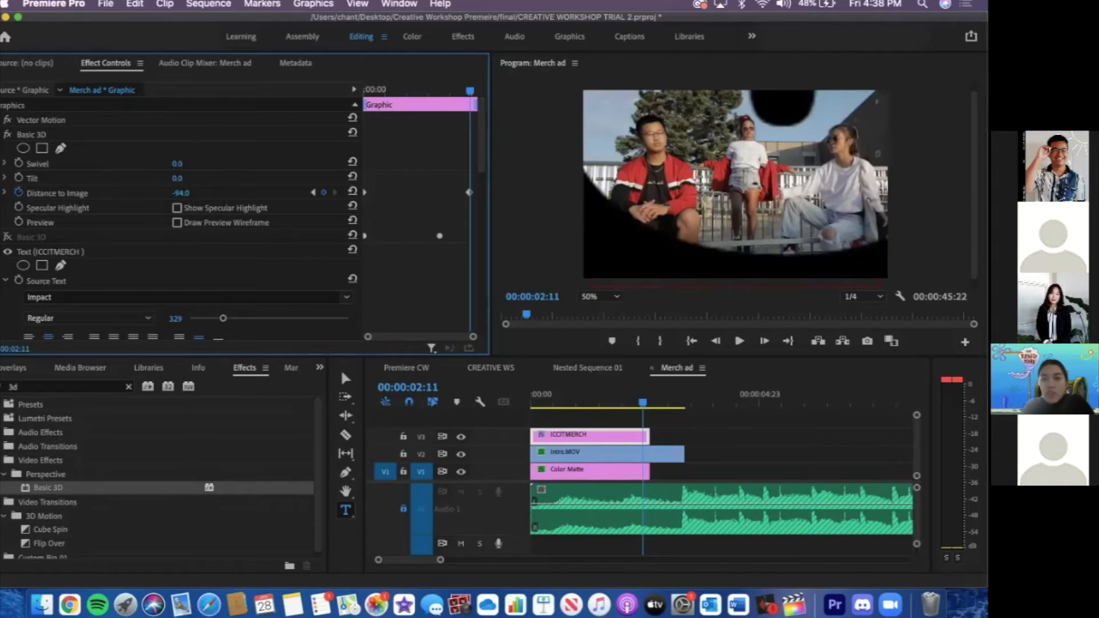
drag(181, 192, 178, 193)
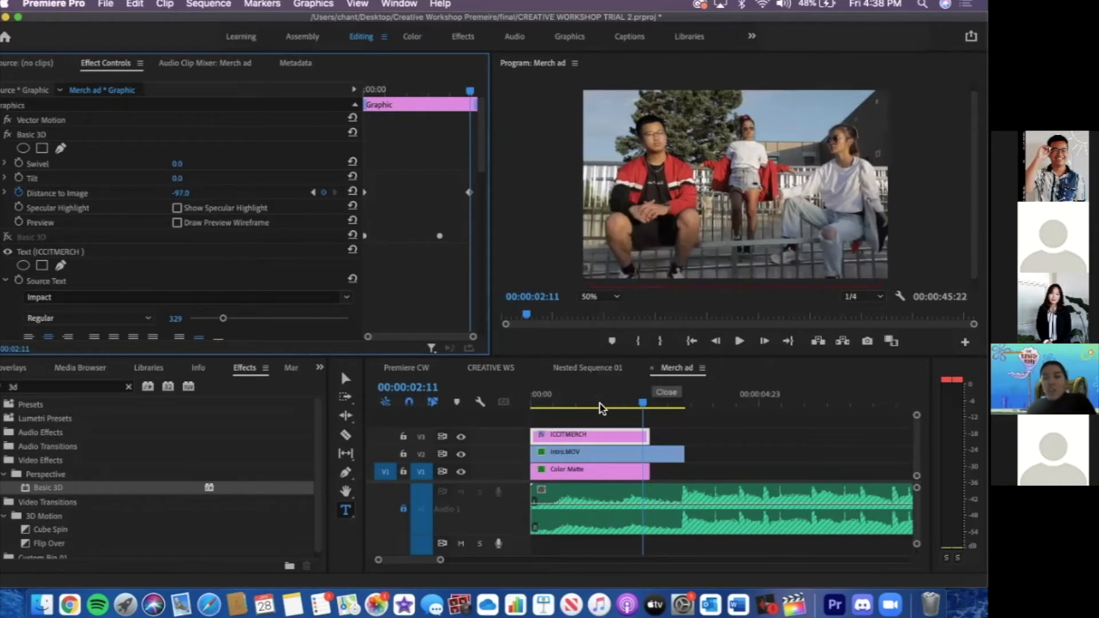
Play the opening title animation twice from the start of the sequence to check the zoom into the footage
click(527, 405)
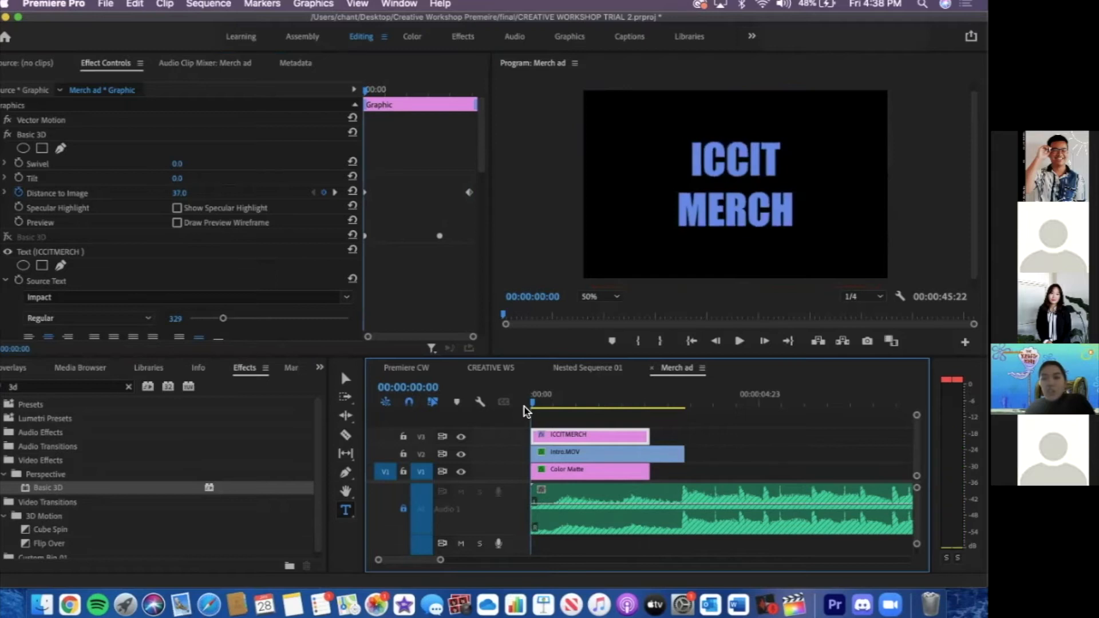
key(space)
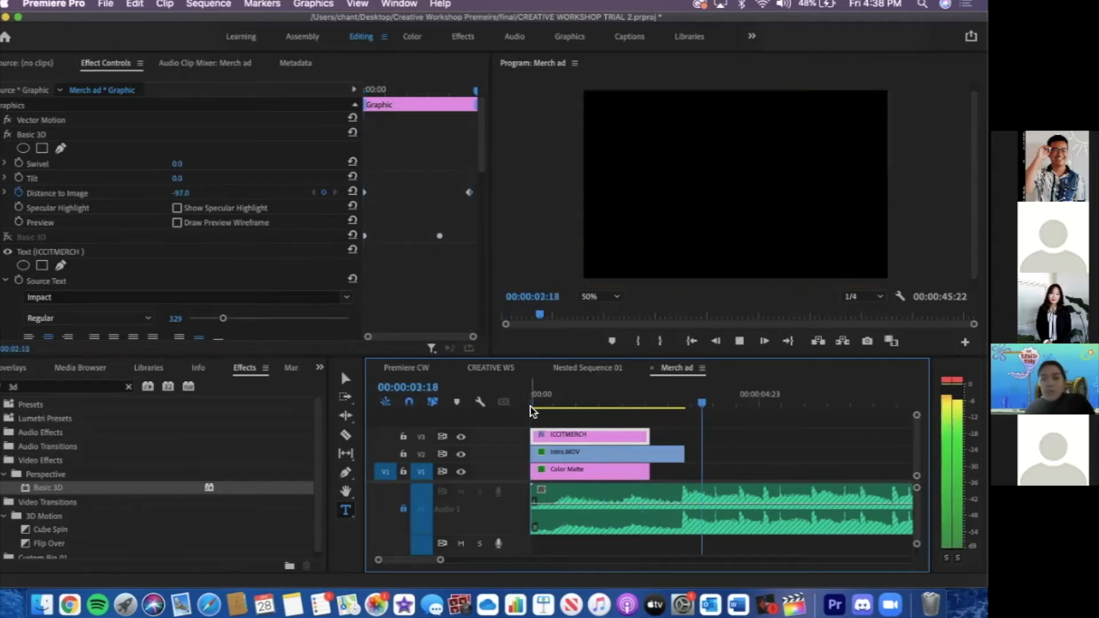
key(space)
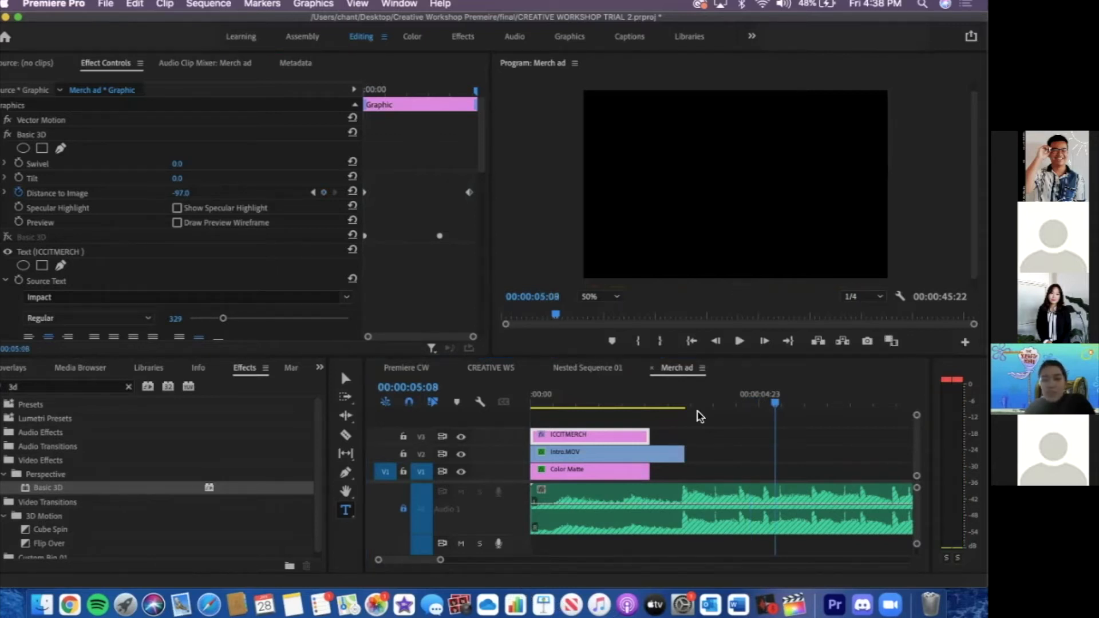
drag(601, 404, 505, 405)
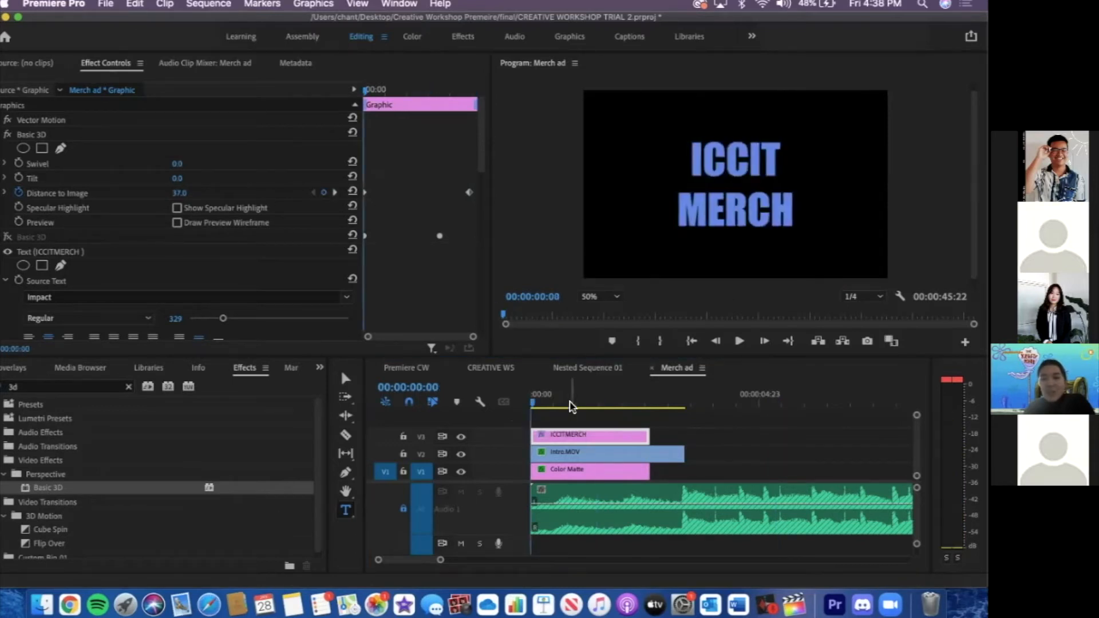
key(space)
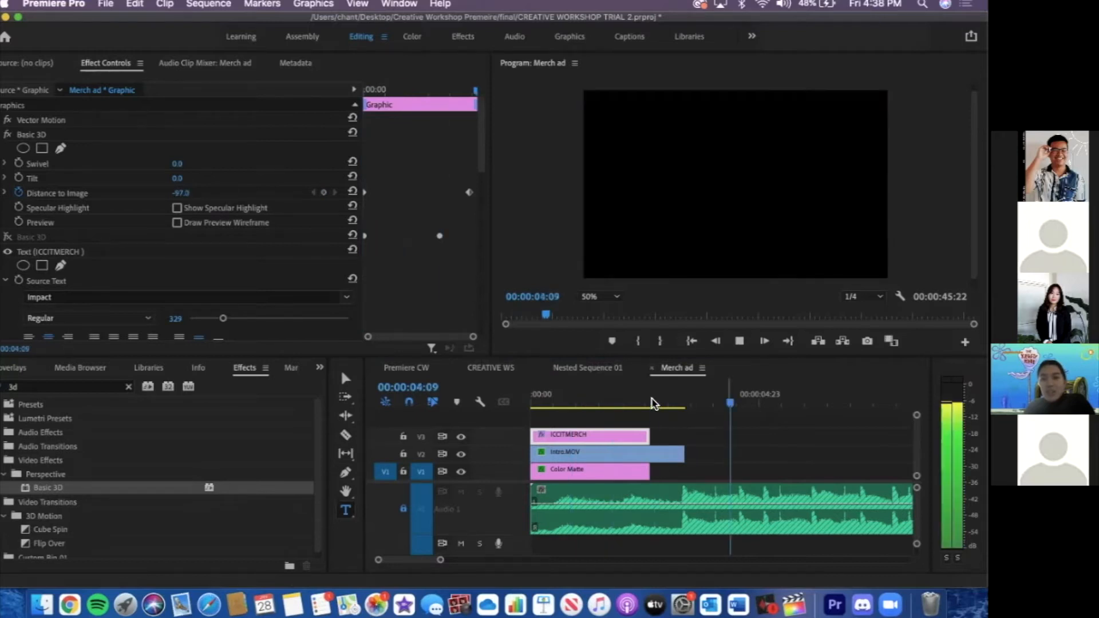
click(653, 402)
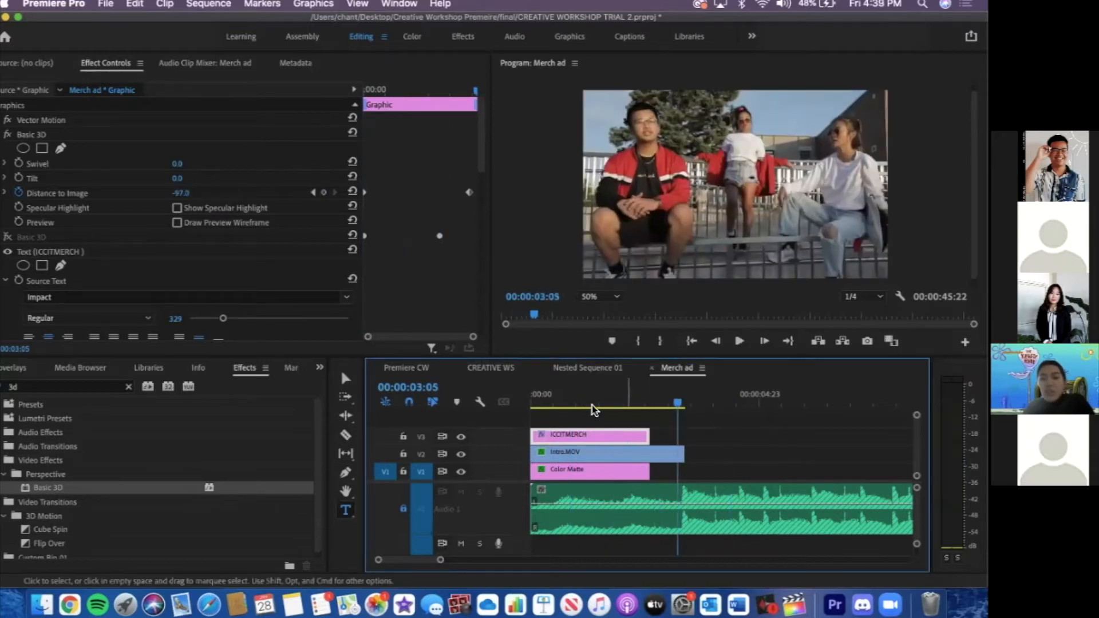
Play the opening title zoom once more from the start of the Merch ad sequence
click(533, 402)
key(Left)
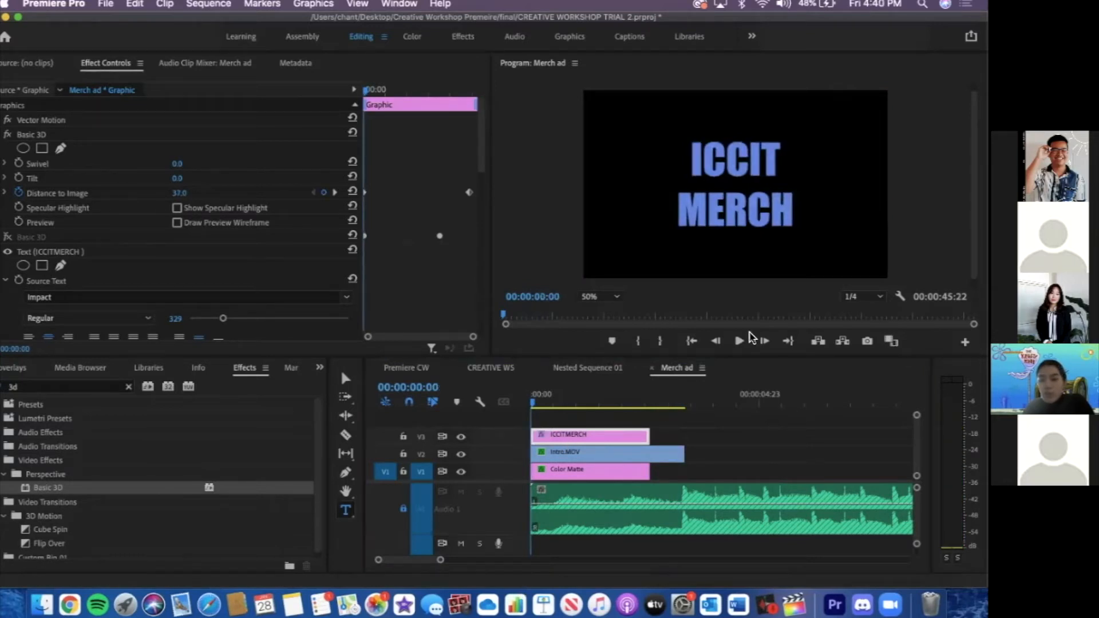
Place Stabilize.MOV from the content bin on track V2 directly after Intro.MOV, starting at 00:00:03:09
click(685, 405)
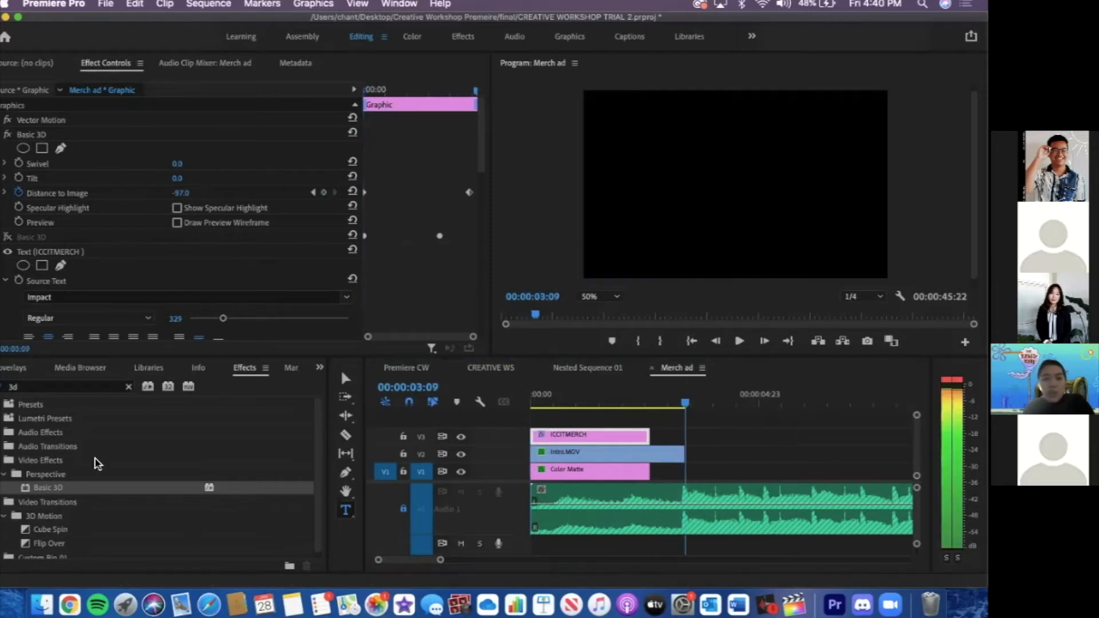
click(23, 369)
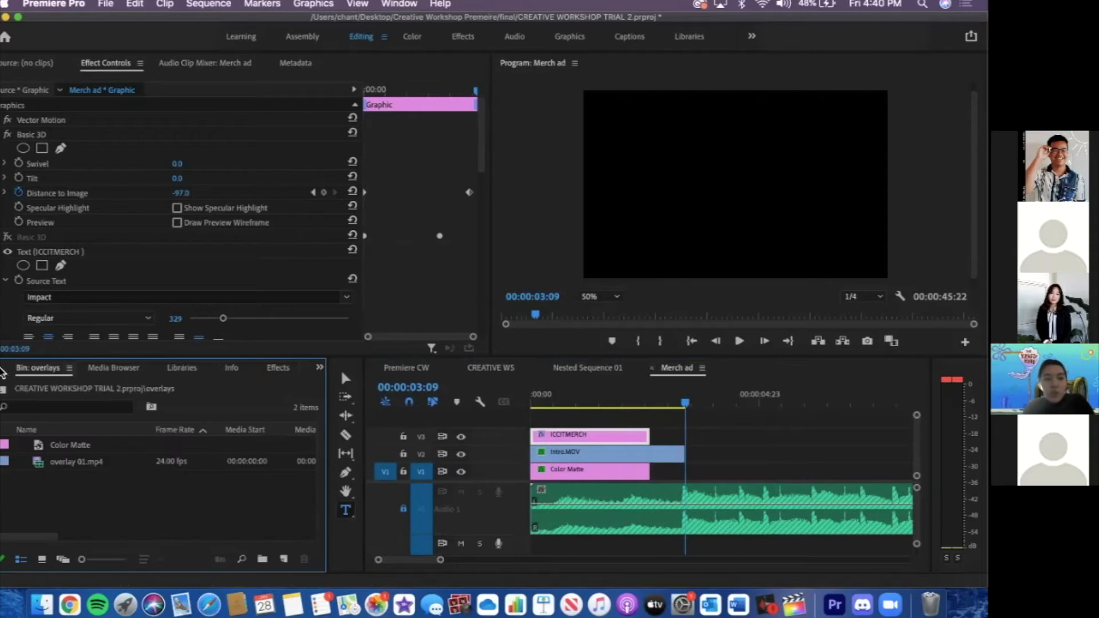
click(5, 369)
click(4, 369)
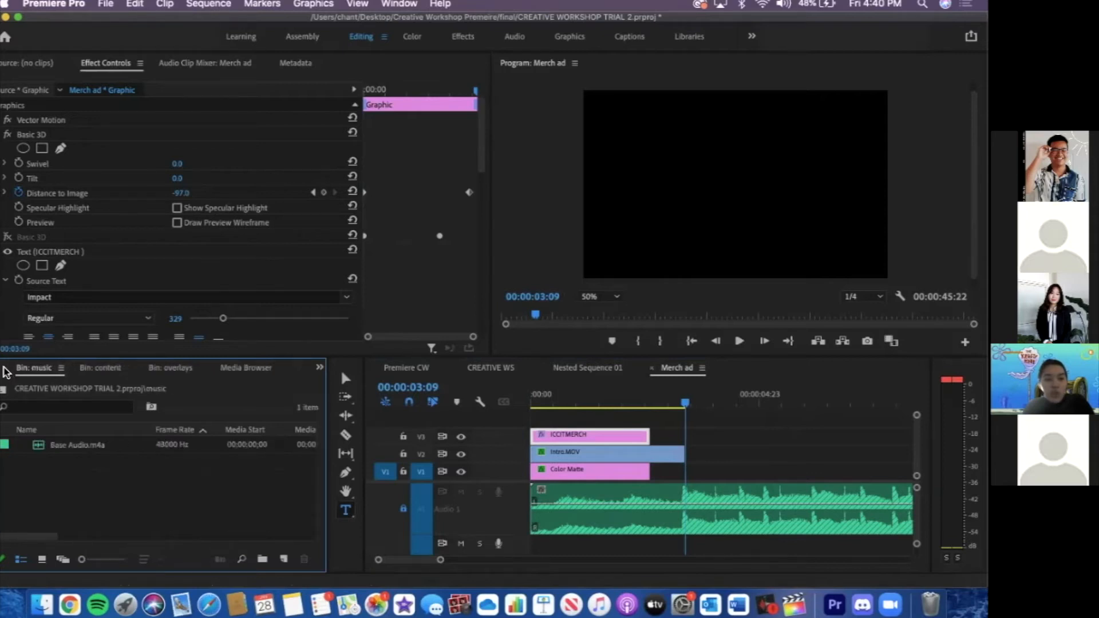
click(4, 370)
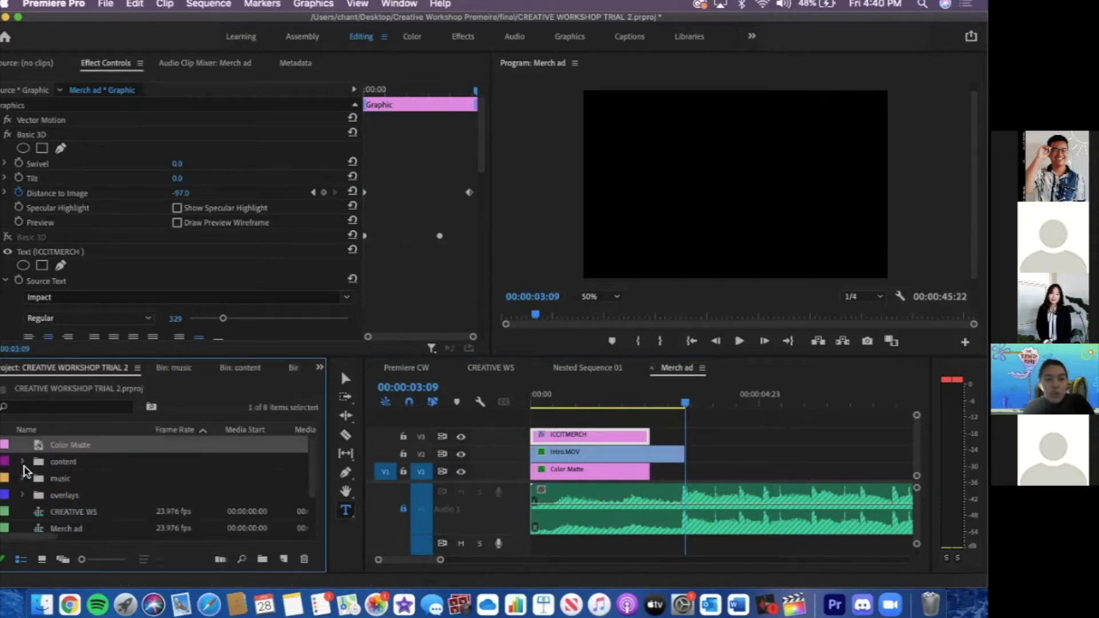
click(22, 462)
scroll(75, 495, down, 2)
scroll(78, 501, down, 2)
drag(80, 534, 767, 459)
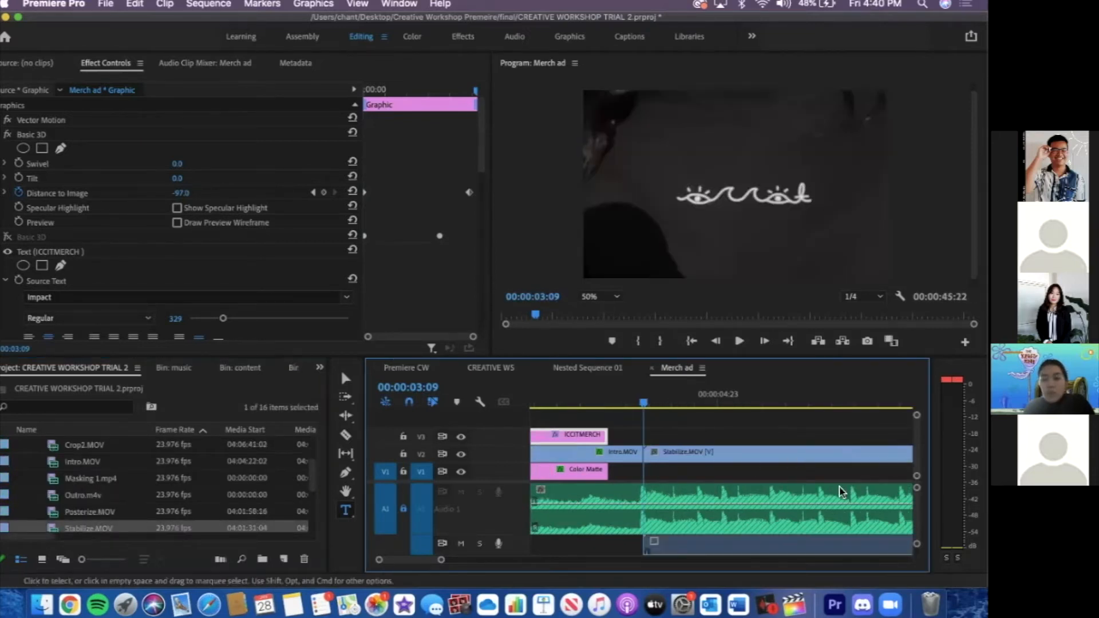
scroll(692, 527, down, 3)
drag(445, 560, 496, 566)
drag(802, 452, 732, 460)
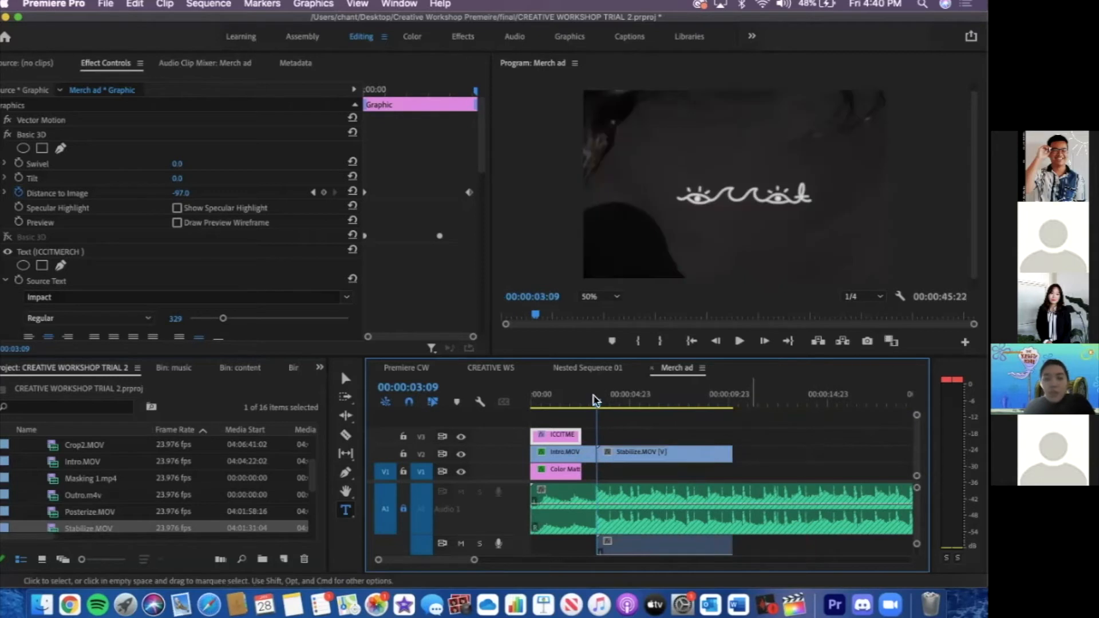
Play the transition into the Stabilize.MOV footage twice to examine the camera shake
click(587, 403)
key(space)
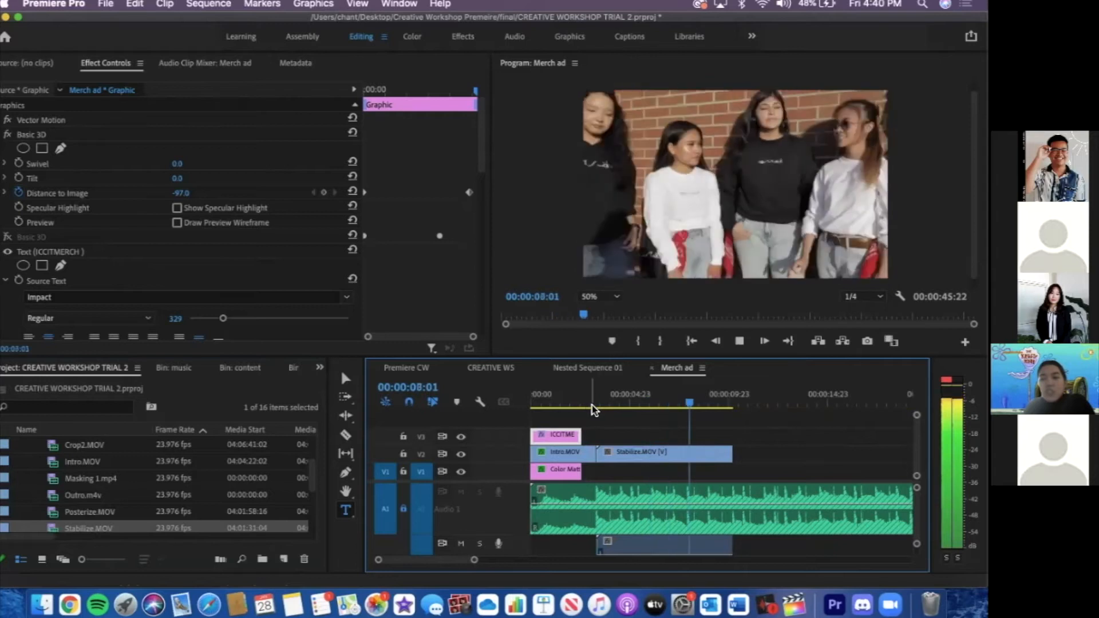
key(space)
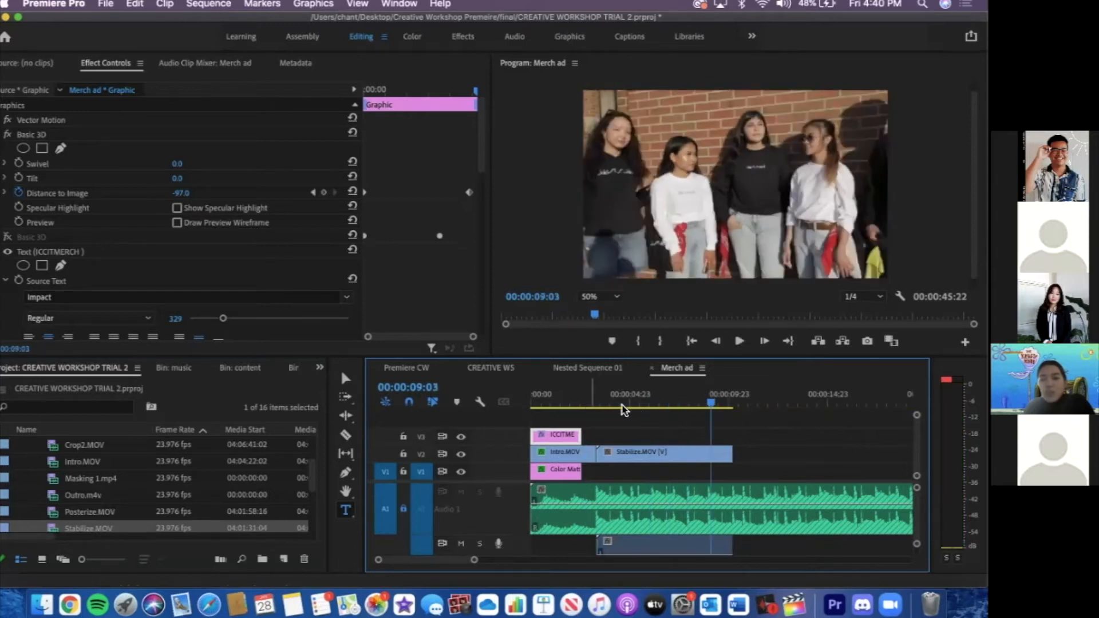
click(610, 404)
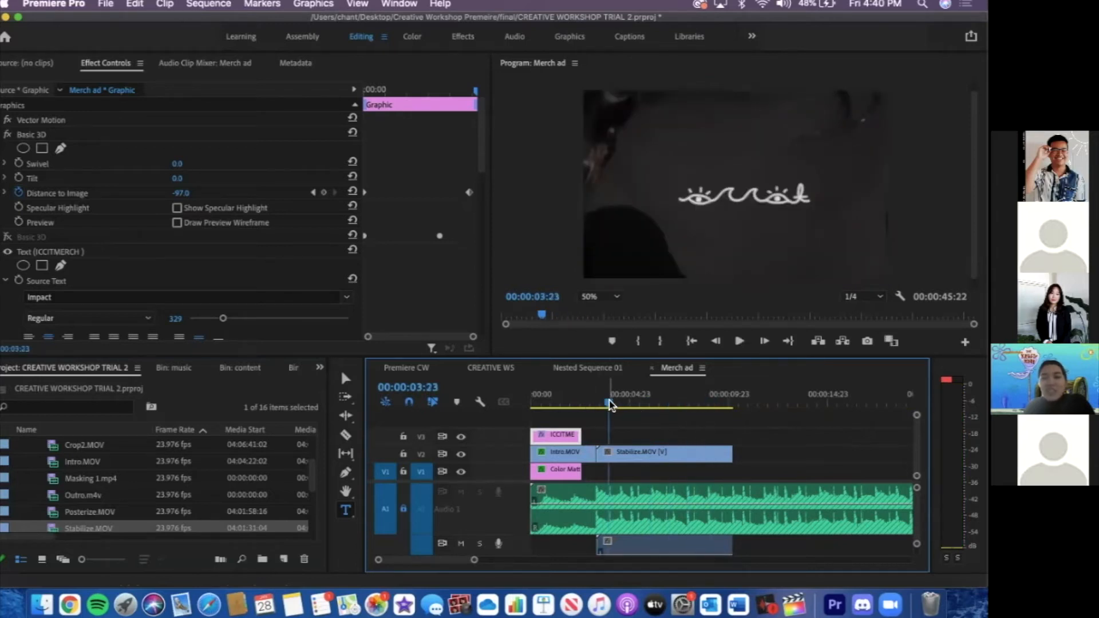
key(space)
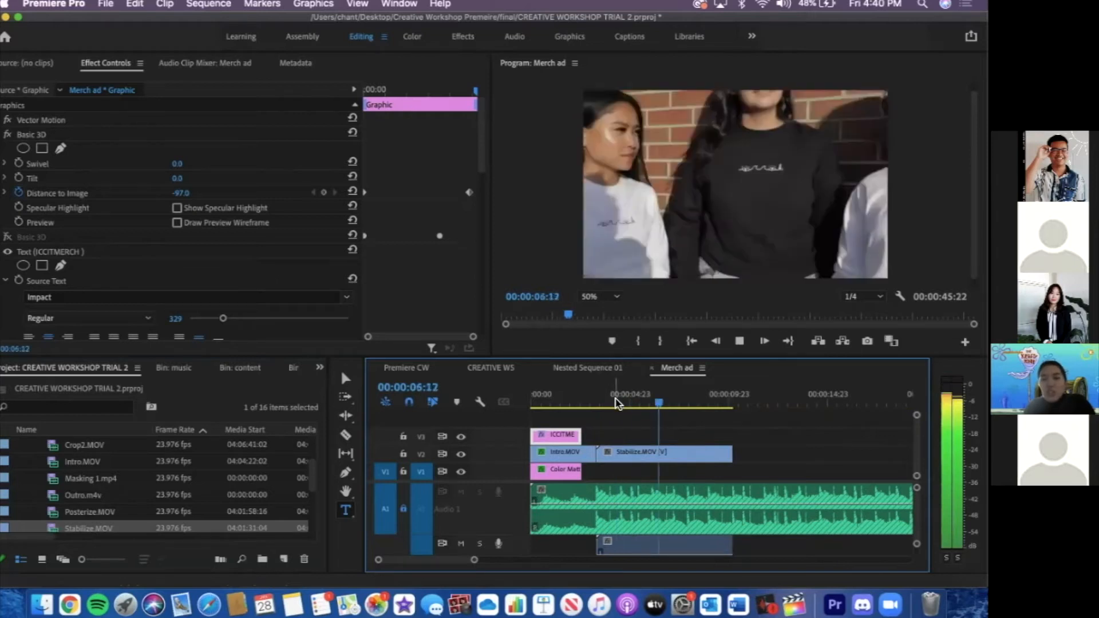
key(space)
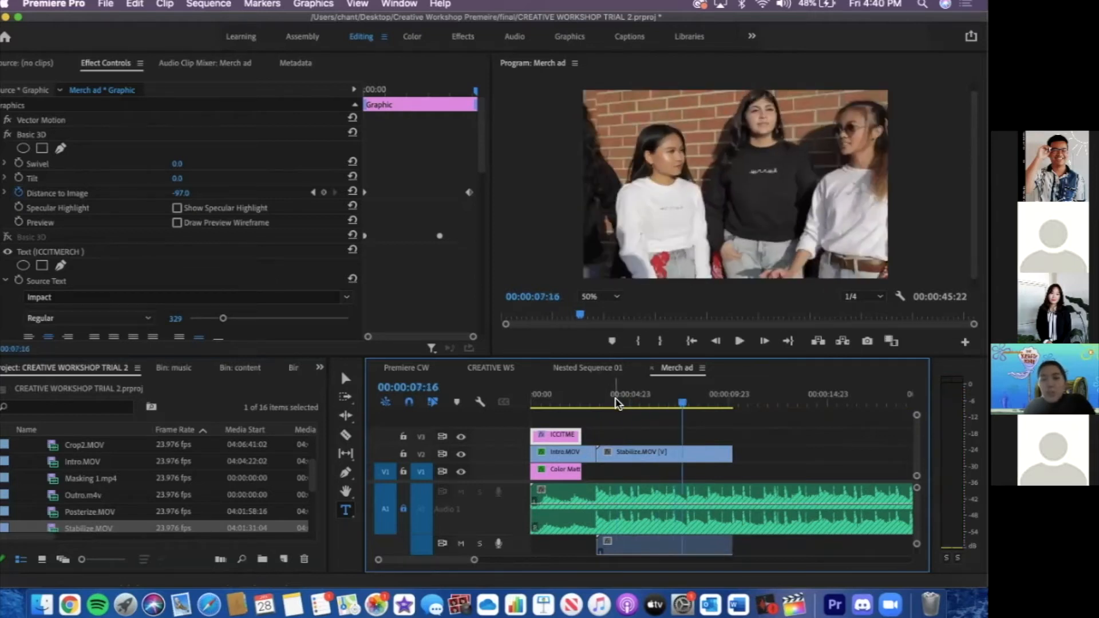
Nest the Stabilize.MOV clip on V2, accepting the name Nested Sequence 02
click(639, 458)
right_click(715, 527)
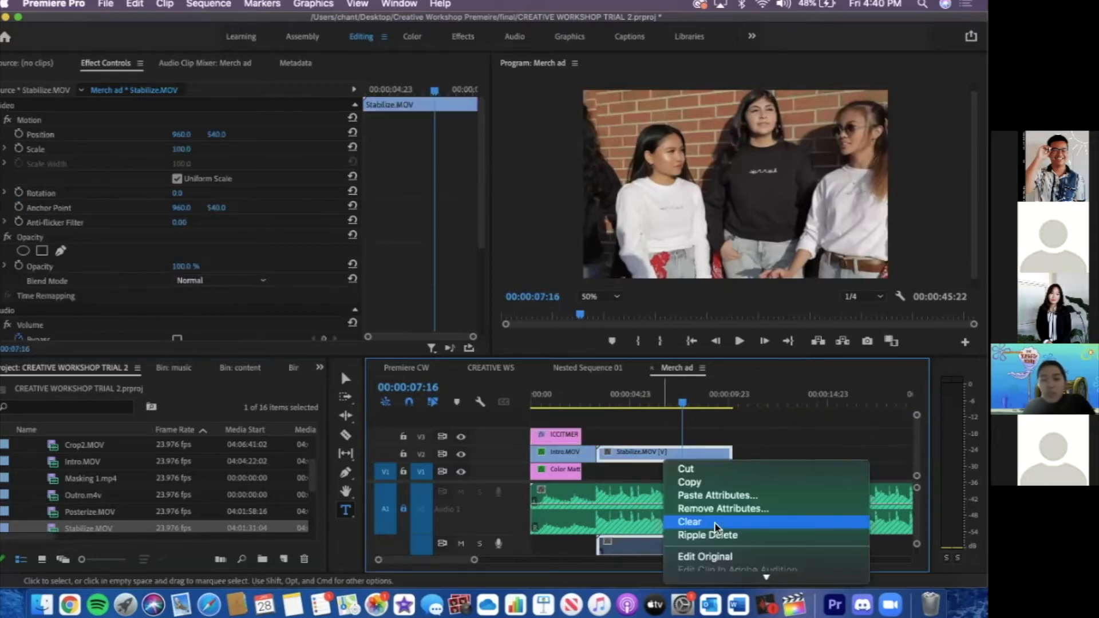
scroll(715, 524, down, 5)
scroll(712, 466, down, 2)
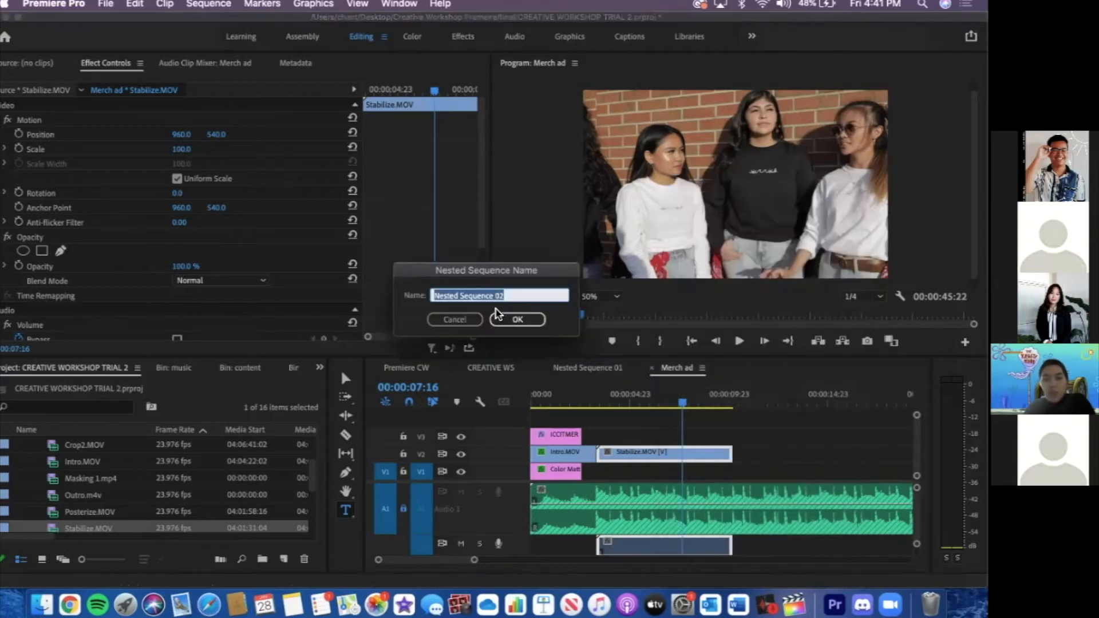
click(512, 322)
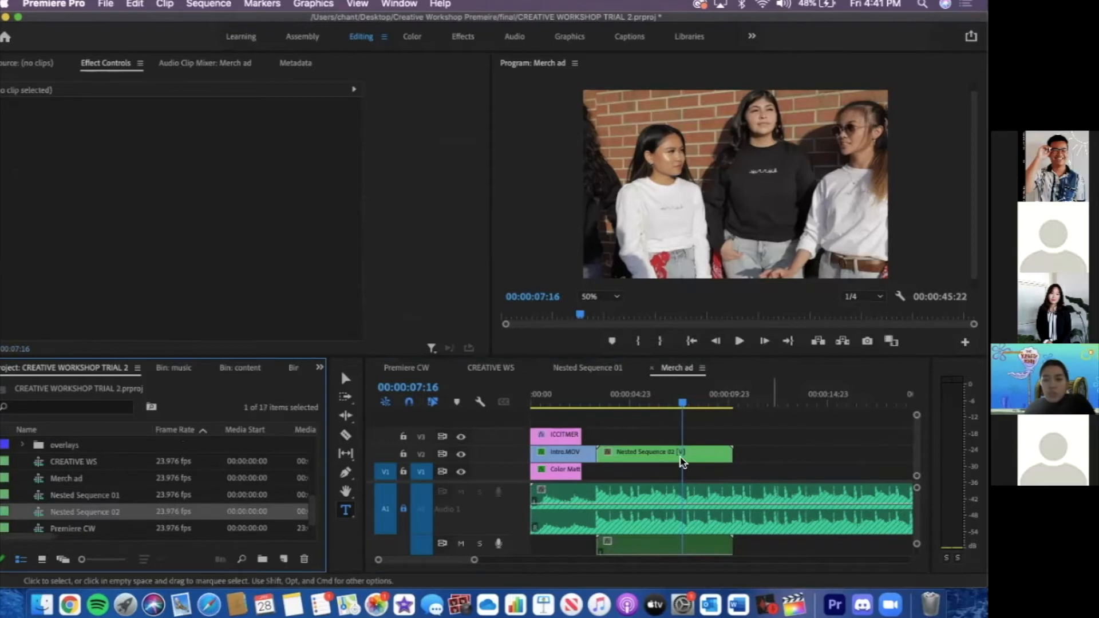
Search the effects for "warp sta" and select Warp Stabilizer for the Nested Sequence 02 clip
click(629, 412)
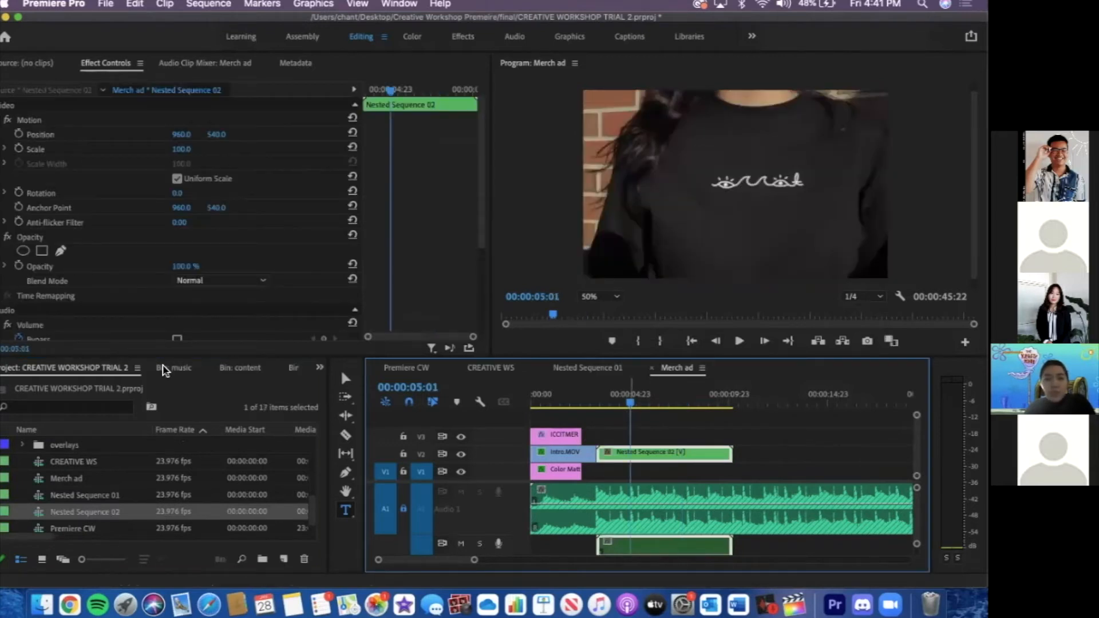
click(319, 368)
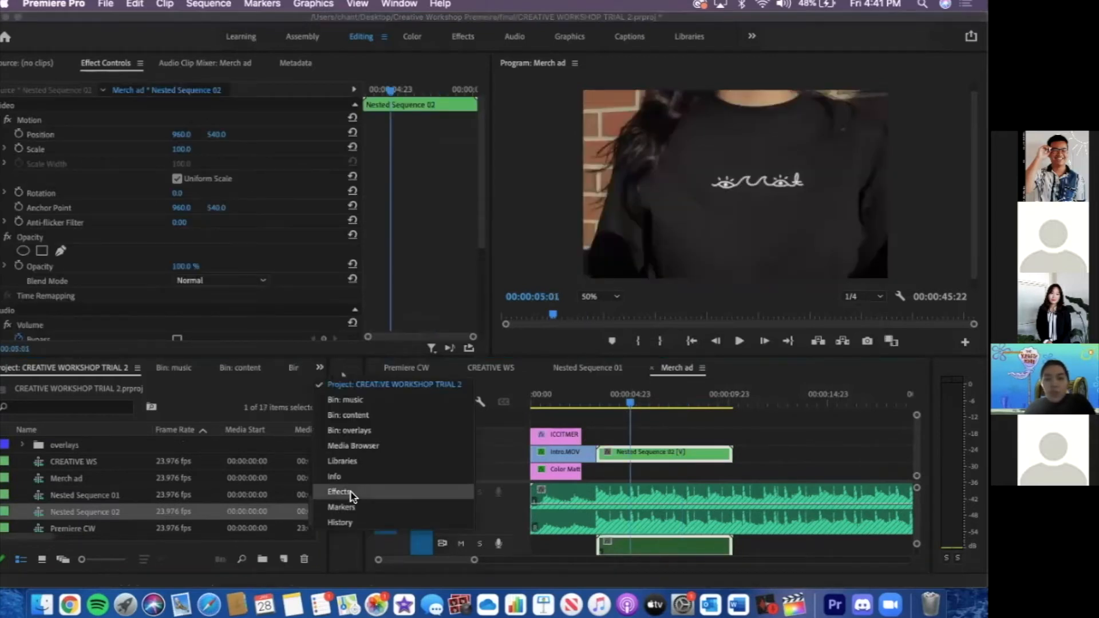
click(339, 492)
click(111, 385)
text(warp)
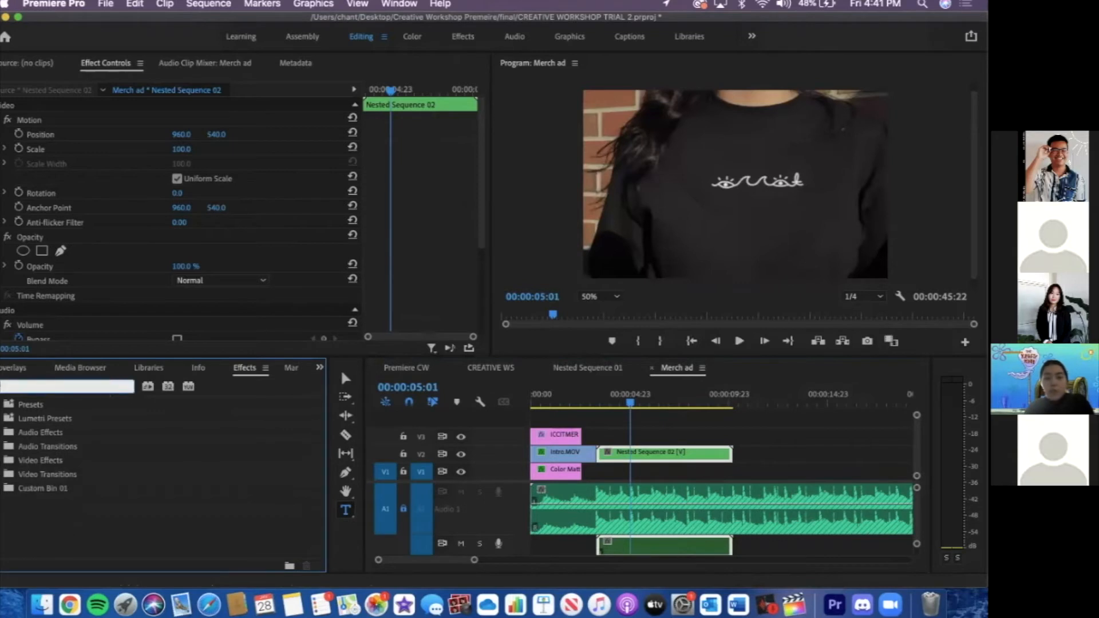
text( sta)
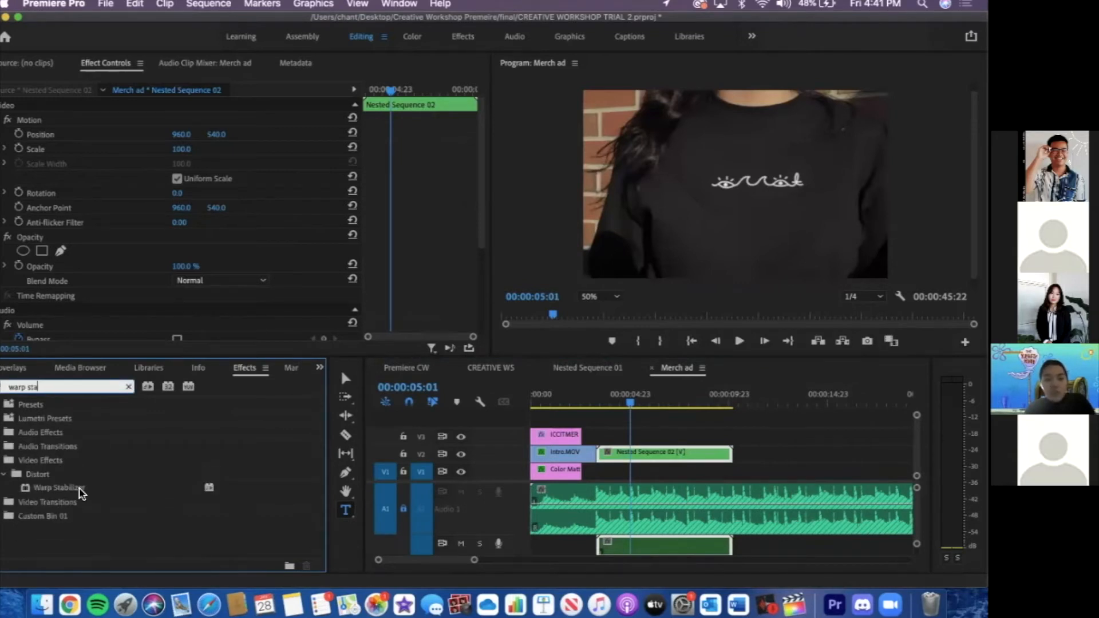
click(79, 489)
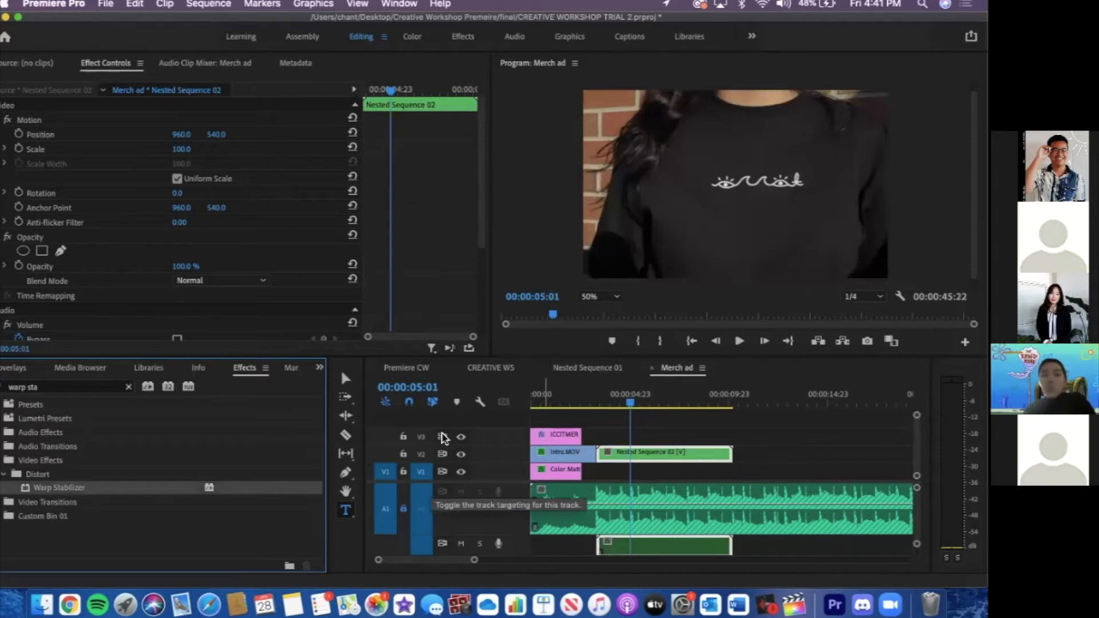
Open the Nested Sequence 01 timeline and play its Stabilize.MOV footage from the start
click(588, 368)
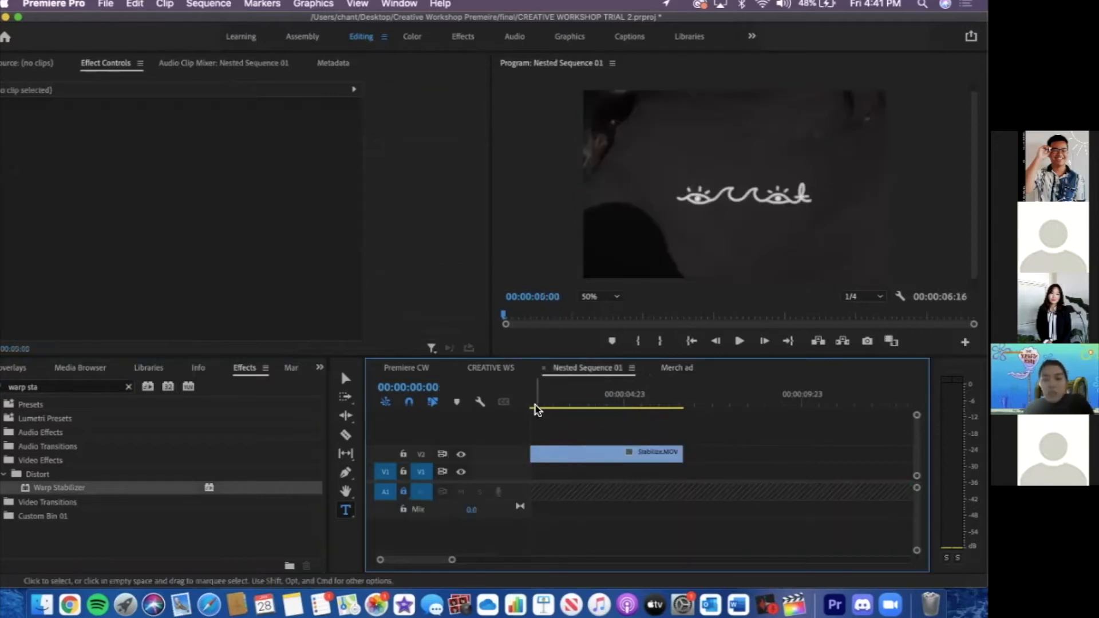
click(532, 403)
key(space)
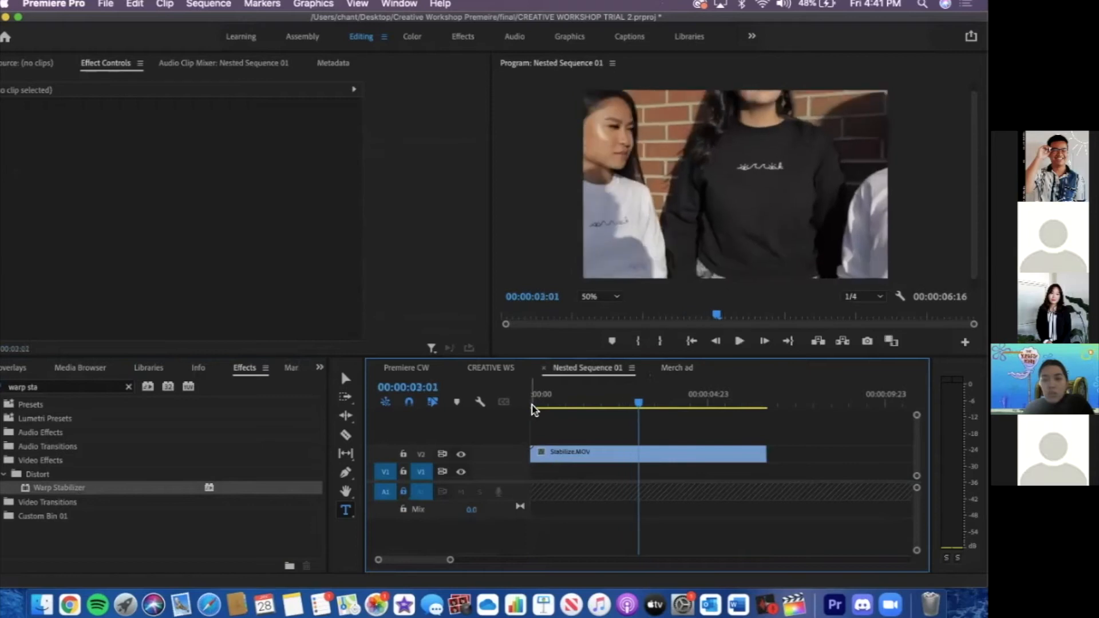
click(532, 406)
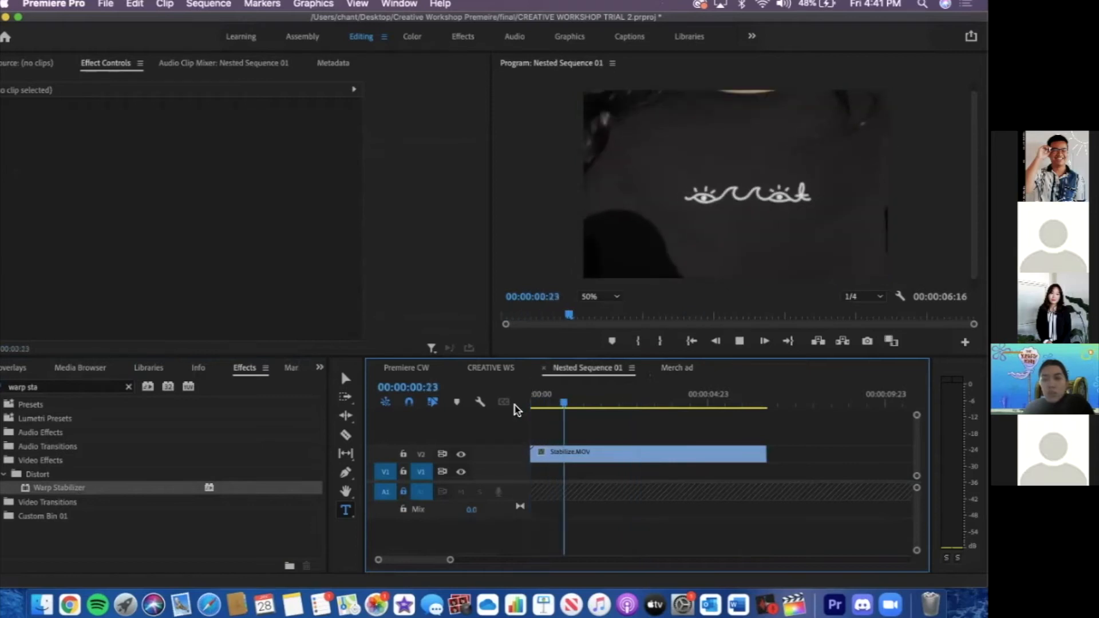
Hide video tracks V3 and V4 in the CREATIVE WS sequence so only the lower Nested Sequence 01 clip shows
click(487, 368)
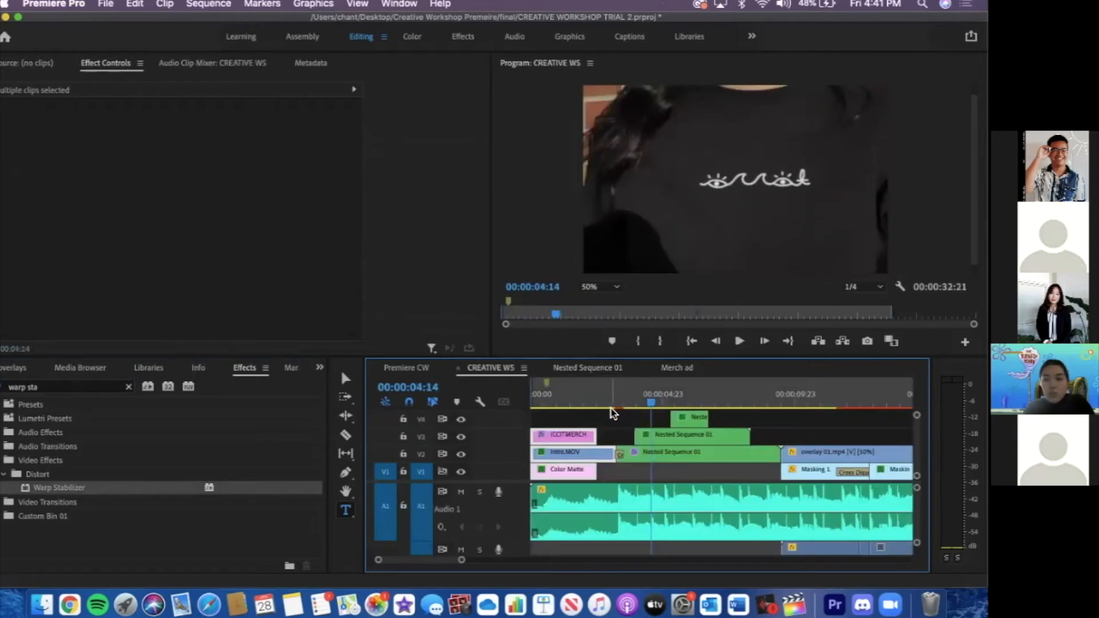
click(618, 400)
click(657, 437)
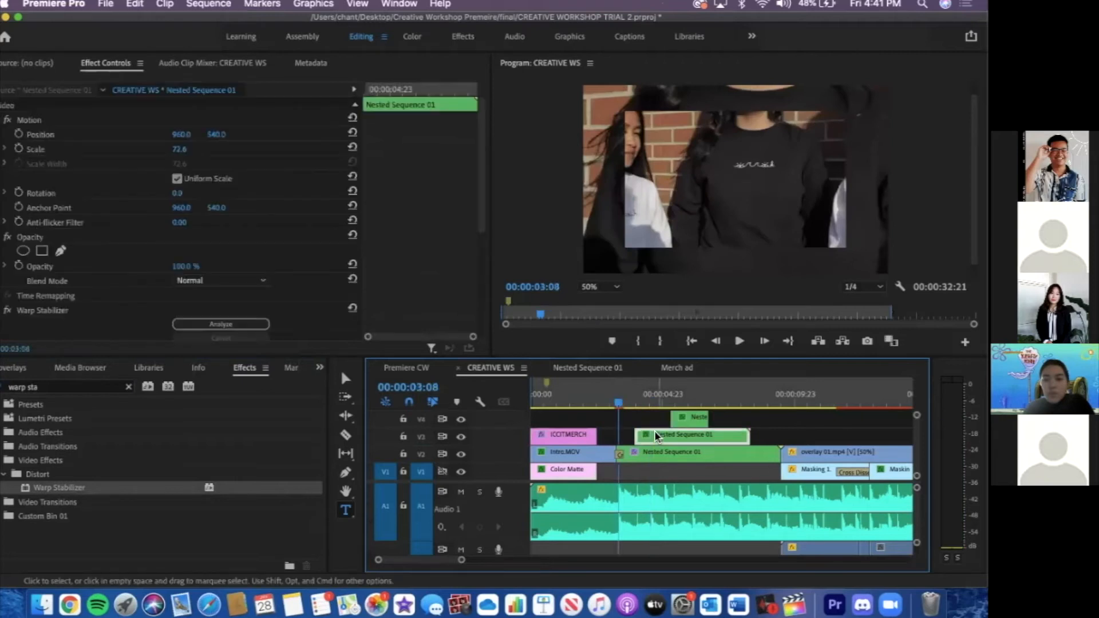
click(461, 436)
click(461, 419)
Play the stabilized Nested Sequence 01 footage in CREATIVE WS to examine how smooth it is
click(612, 403)
key(space)
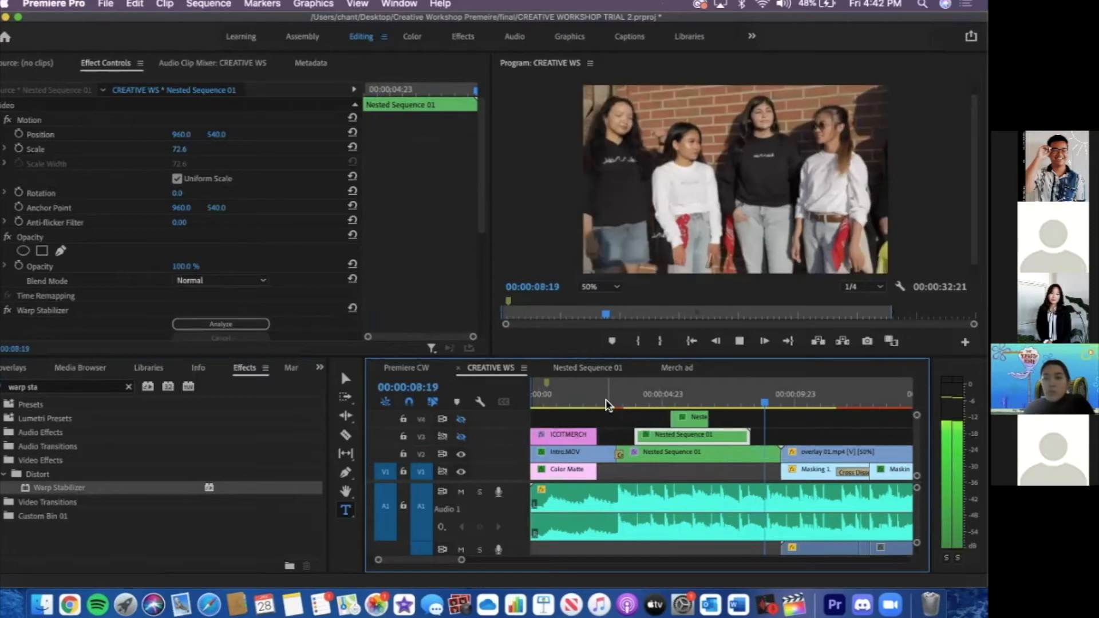
key(space)
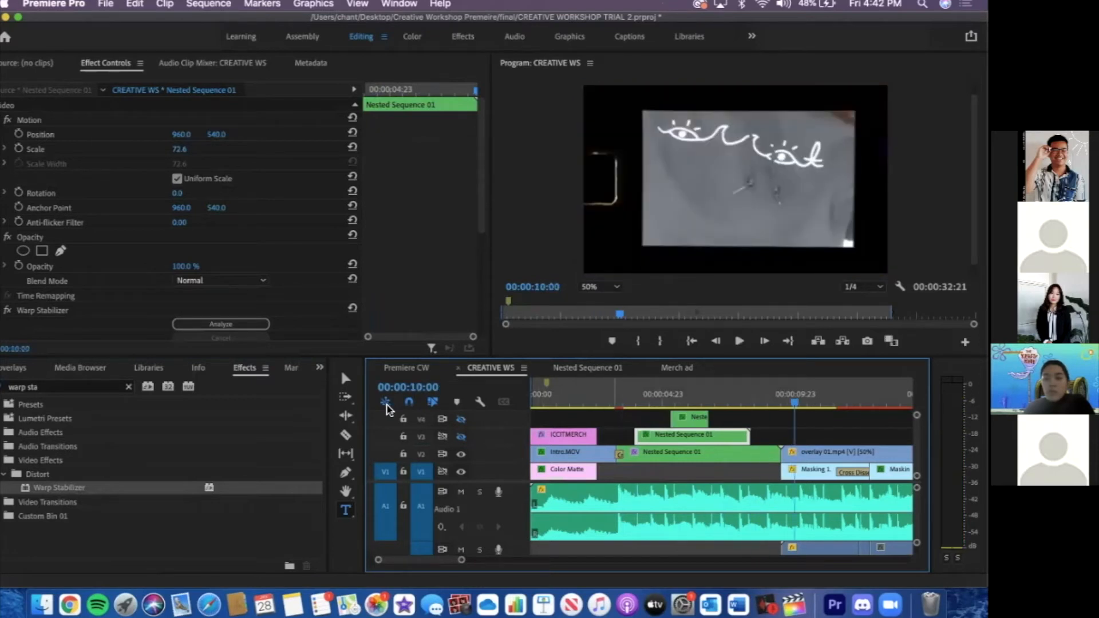
key(ctrl+Up)
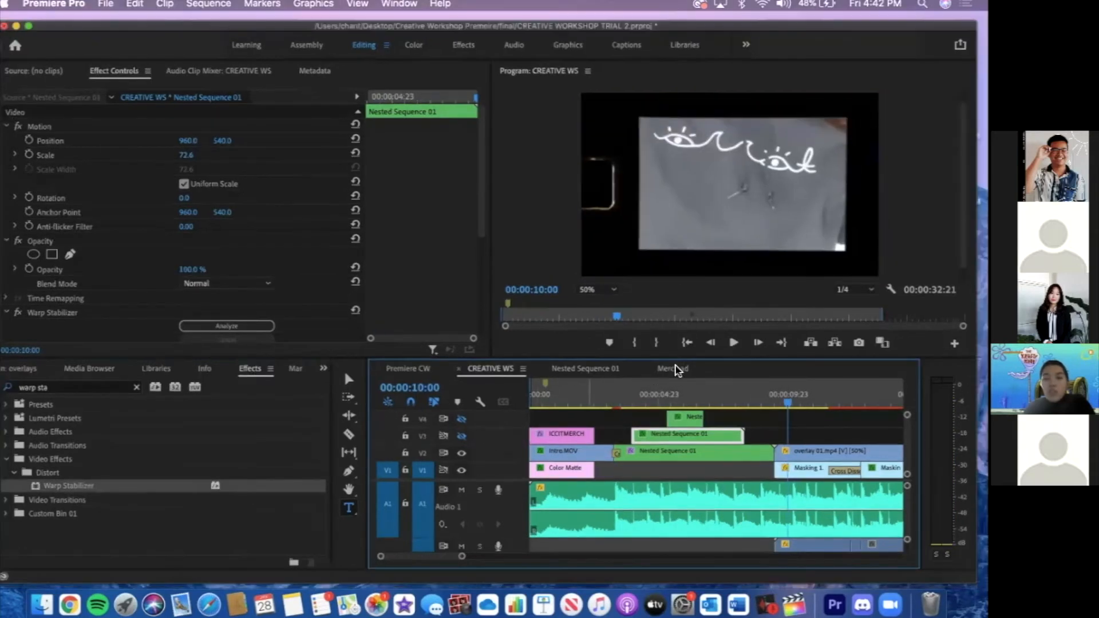
Return to the Merch ad sequence and play the unstabilized Nested Sequence 02 clip for comparison
click(676, 369)
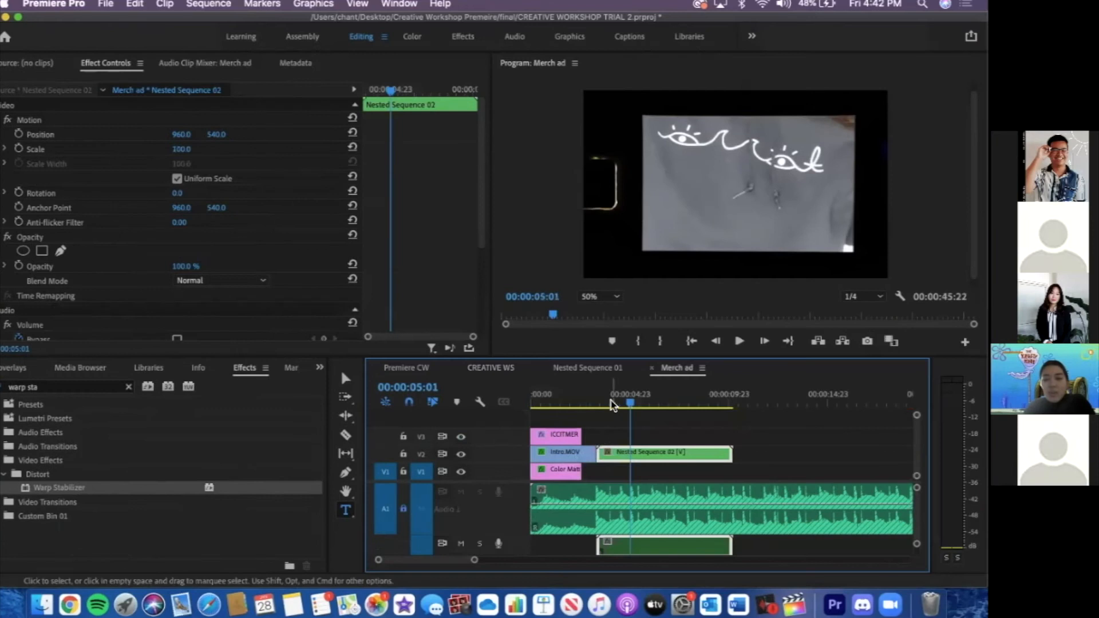
drag(601, 401, 593, 406)
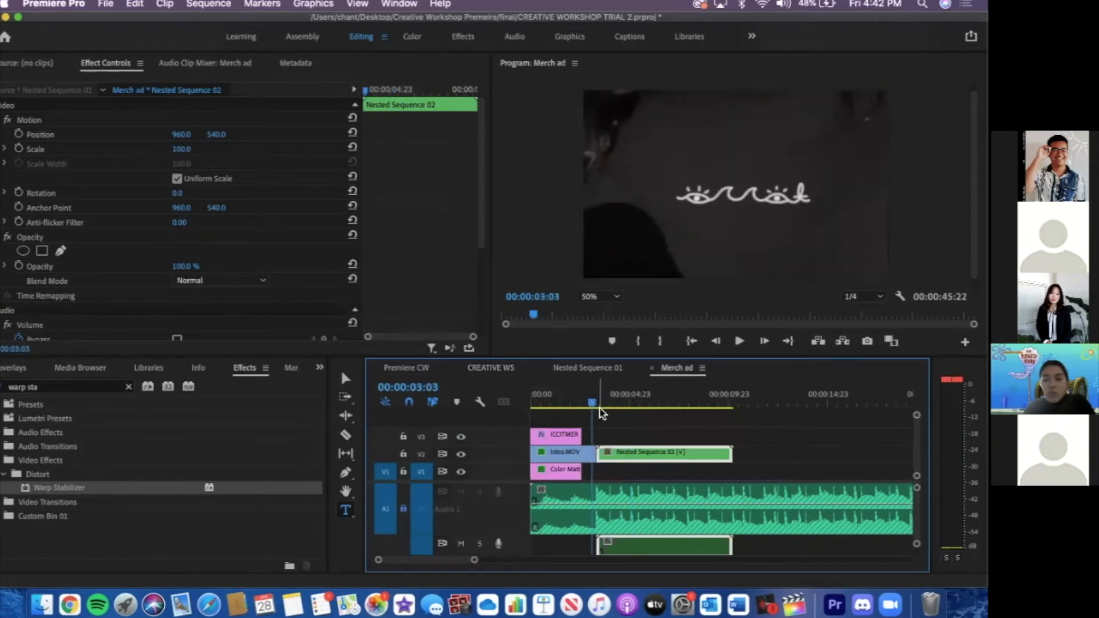
key(space)
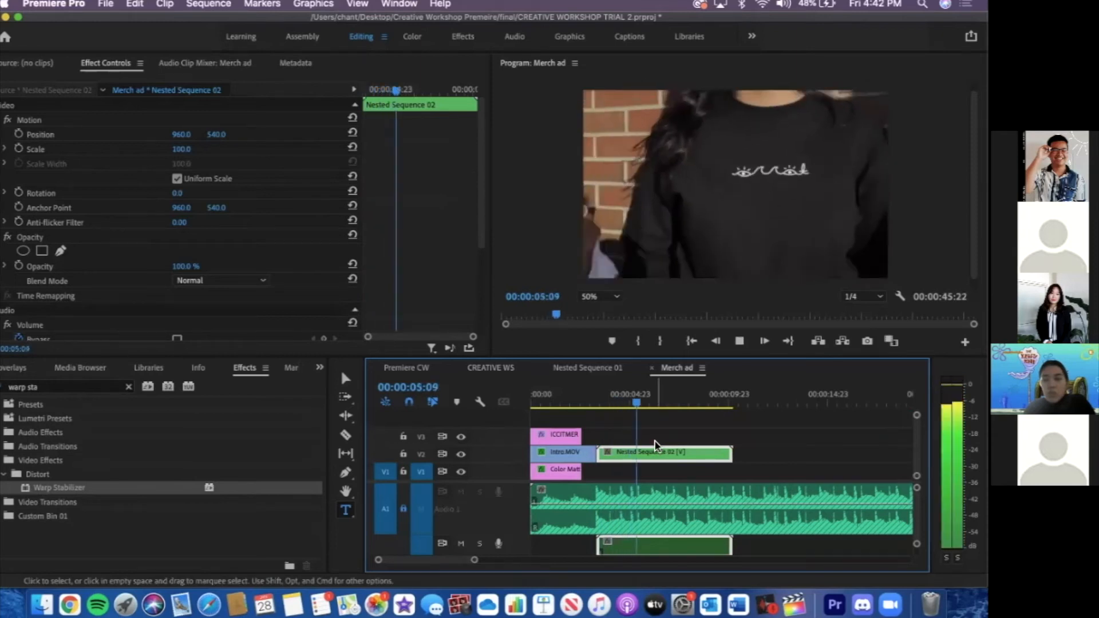
key(space)
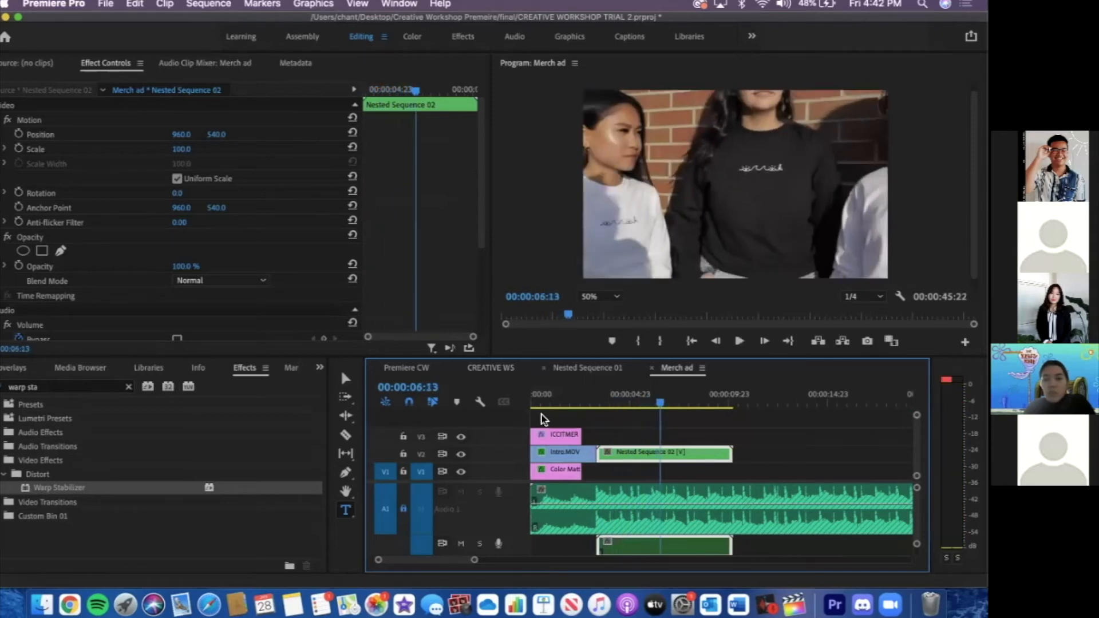
Copy the Warp Stabilizer-treated Nested Sequence 01 clip on V2 of CREATIVE WS and return to the Merch ad sequence
click(486, 370)
click(687, 458)
right_click(687, 460)
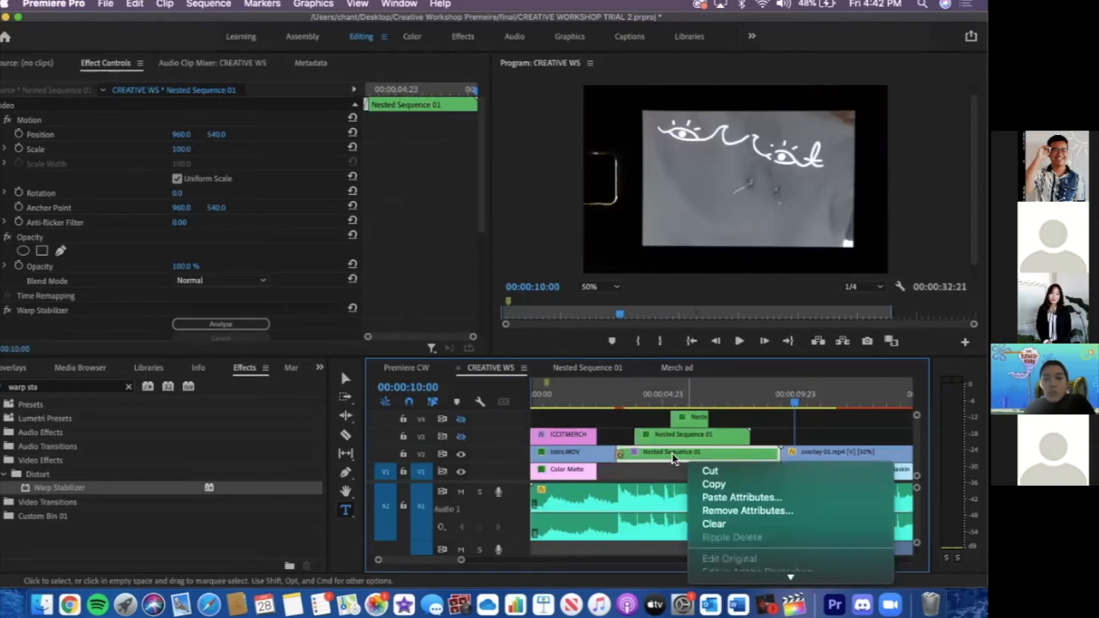
click(673, 456)
right_click(673, 455)
click(695, 481)
click(674, 368)
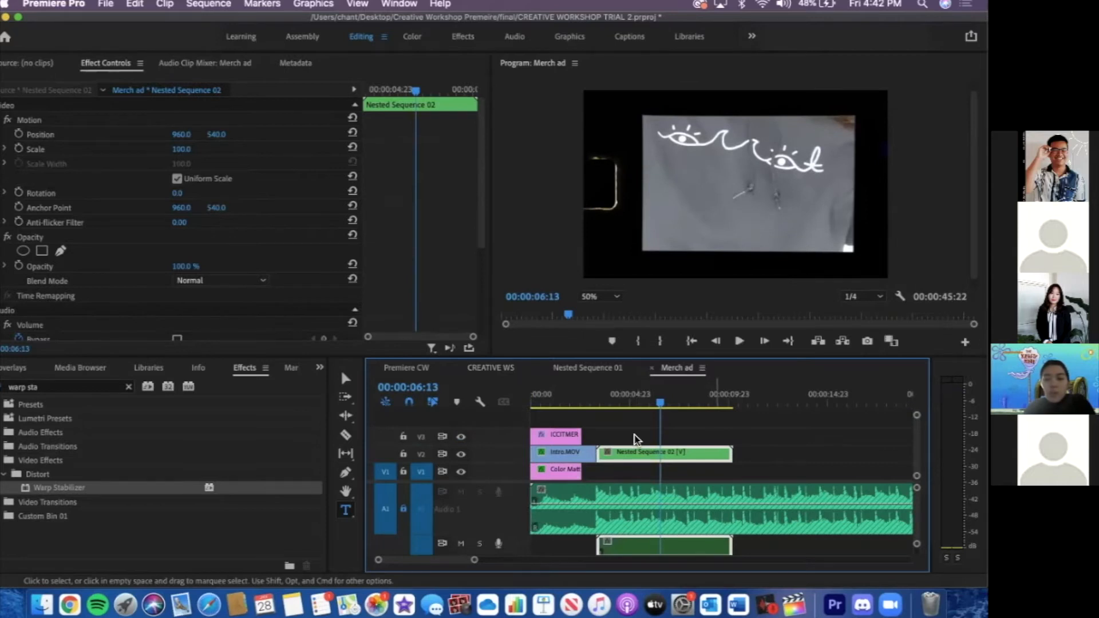
click(635, 442)
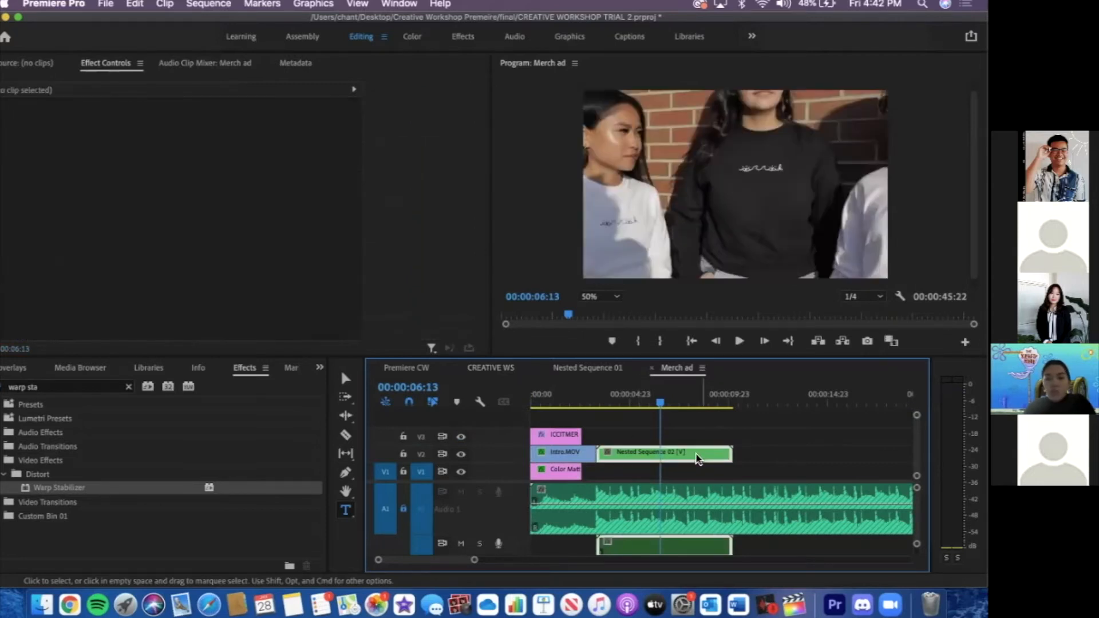
Replace the Nested Sequence 02 clip in Merch ad with the copied Nested Sequence 01 clip, placed on V2 right after Intro.MOV
key(Delete)
key(super+v)
drag(694, 471, 628, 466)
click(583, 404)
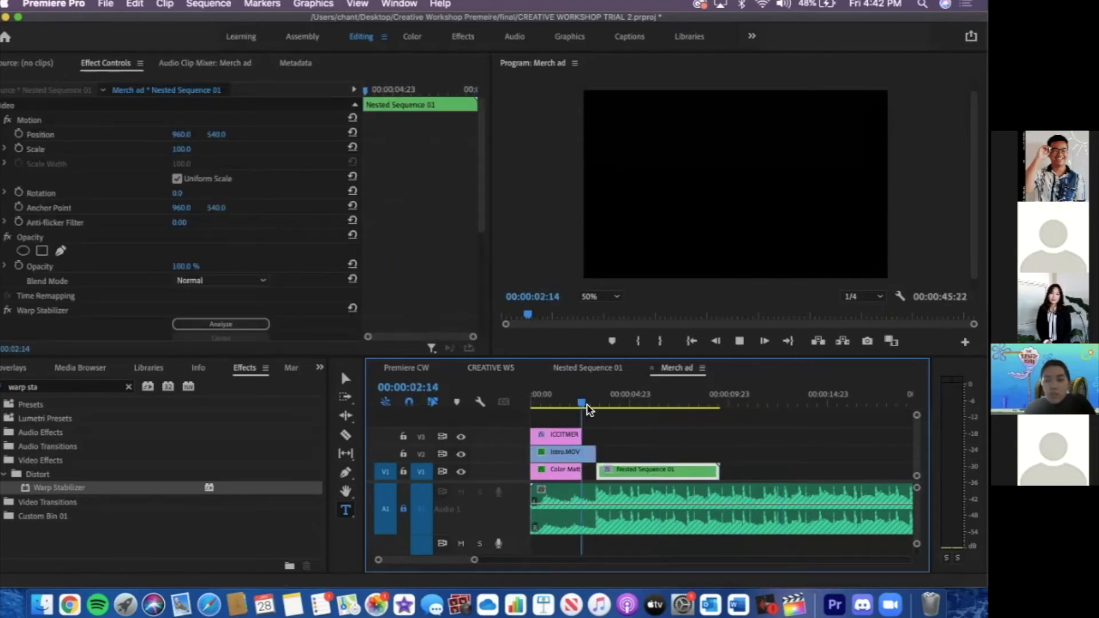
key(space)
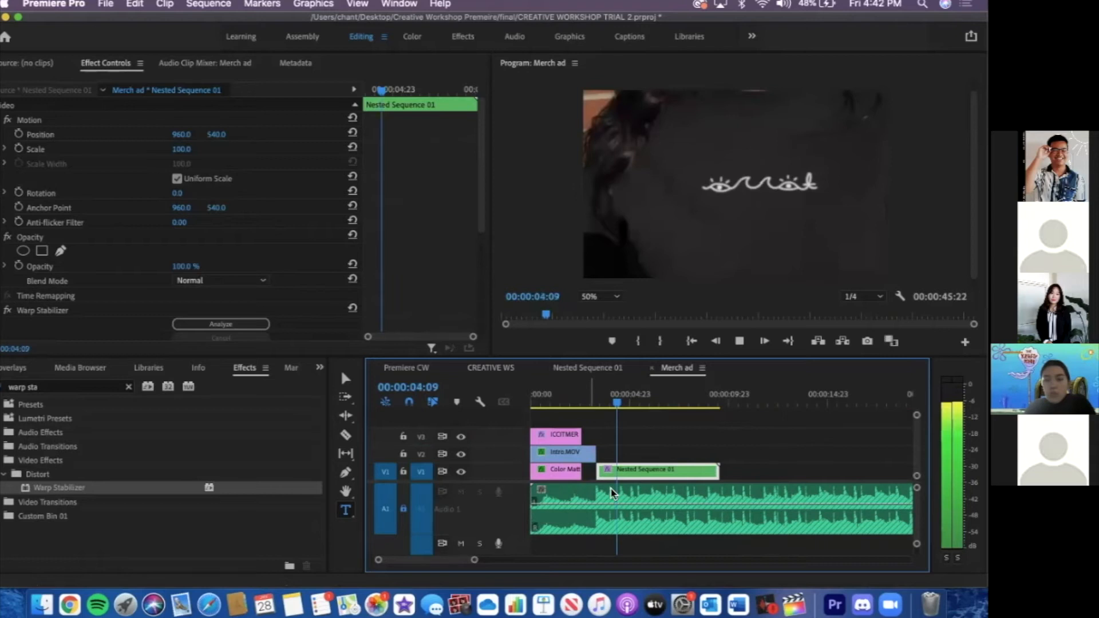
drag(614, 472, 613, 453)
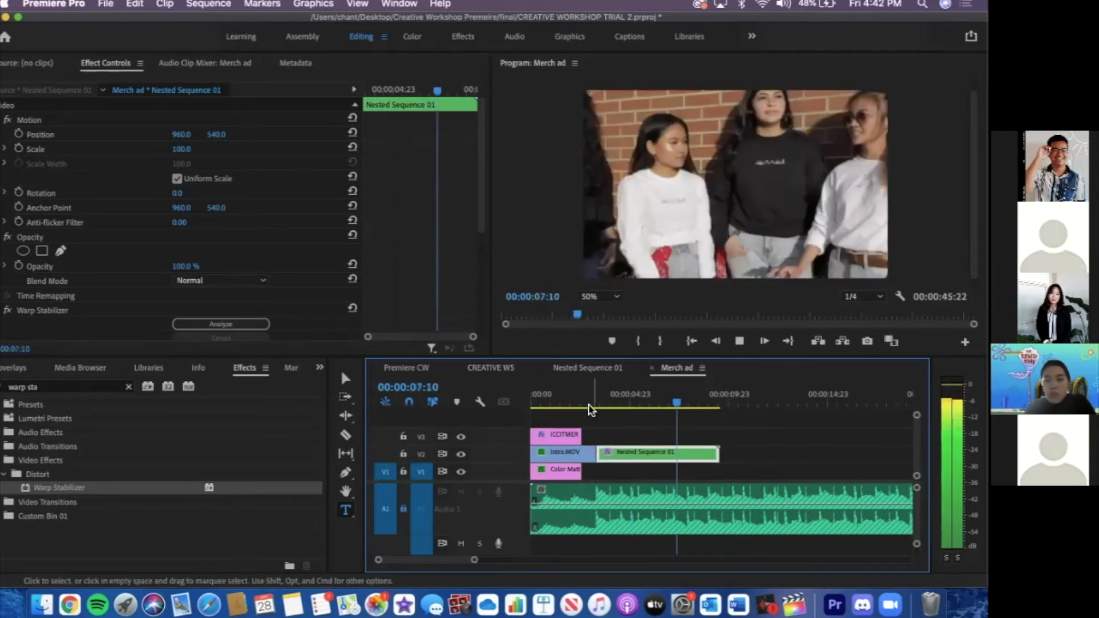
Play the cut from Intro.MOV into the Nested Sequence 01 clip to examine how it flows with the music
click(589, 405)
key(space)
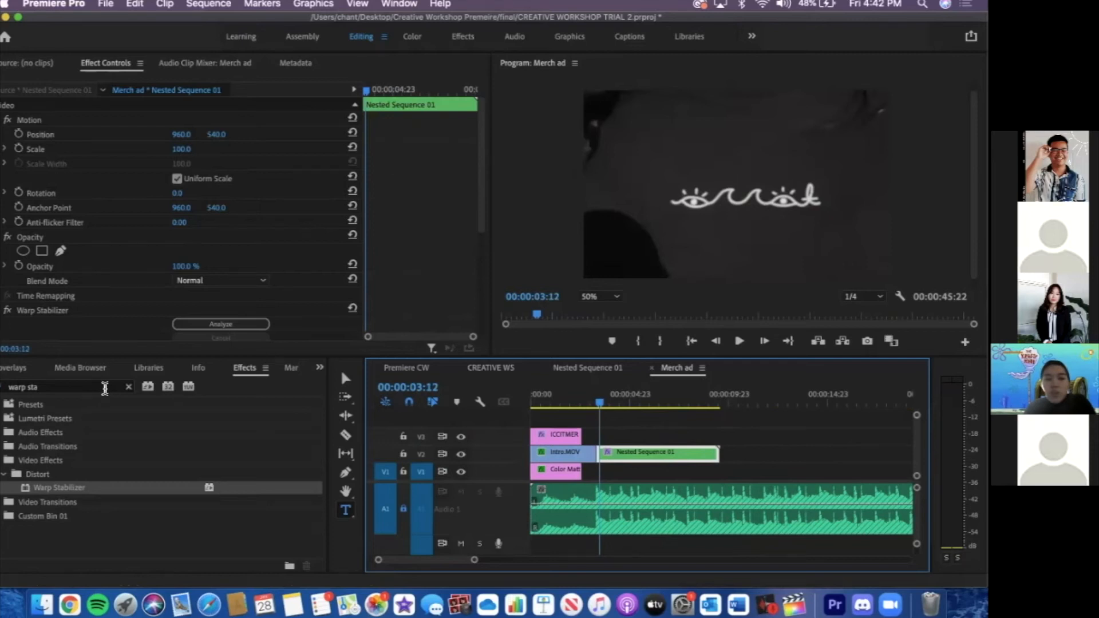
click(100, 387)
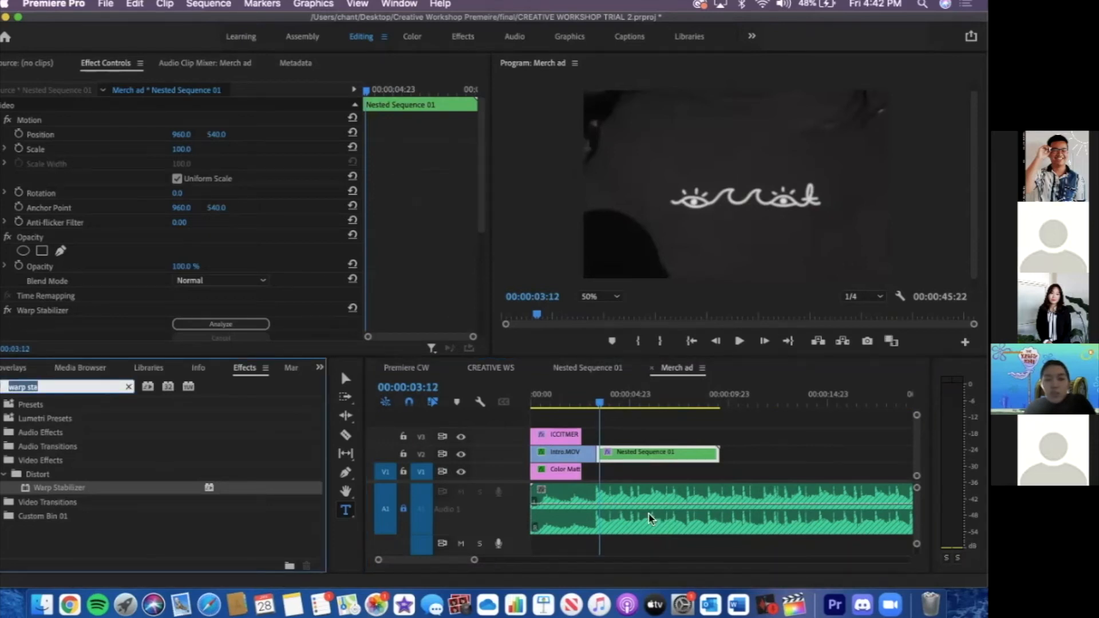
click(591, 402)
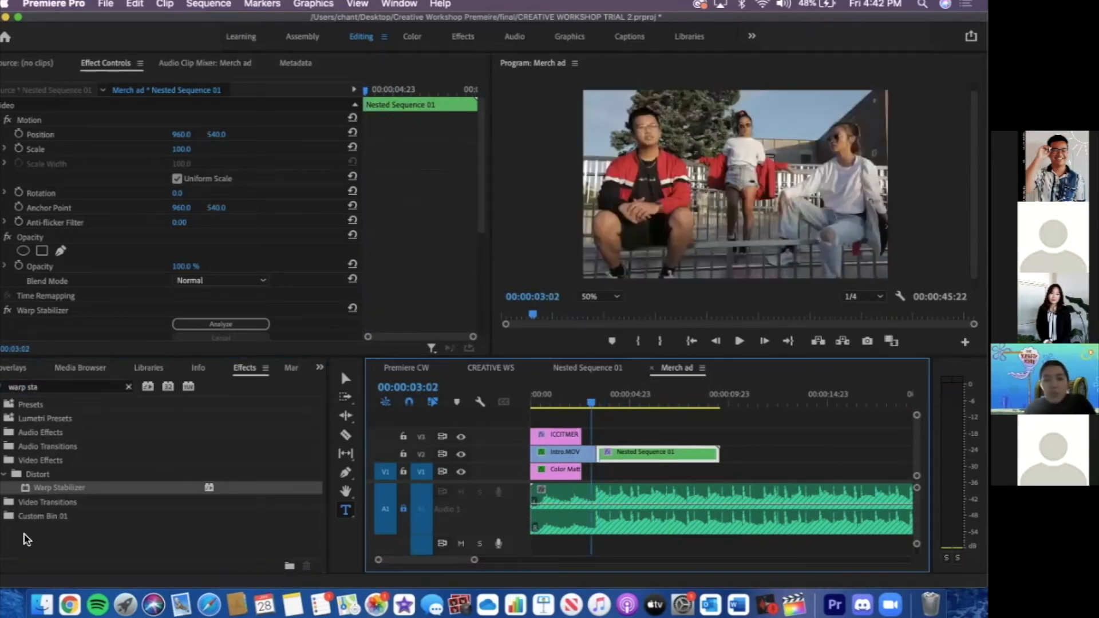
key(space)
key(space)
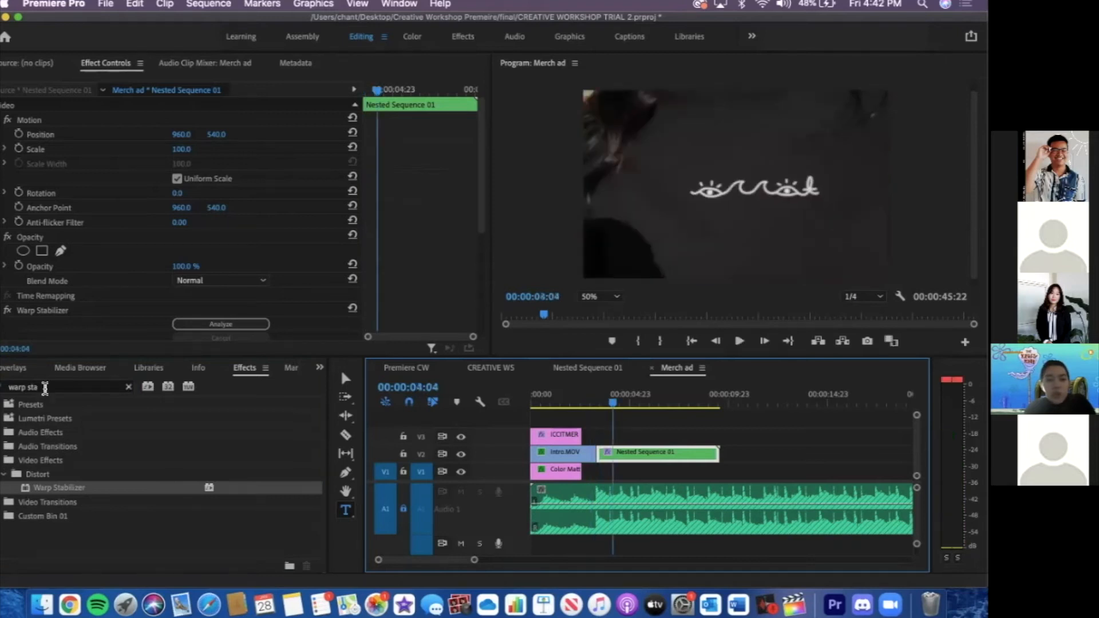
Add a Cross Zoom video transition between Intro.MOV and Nested Sequence 01 on V2 and shorten it to 16 frames
click(49, 388)
click(129, 387)
click(3, 475)
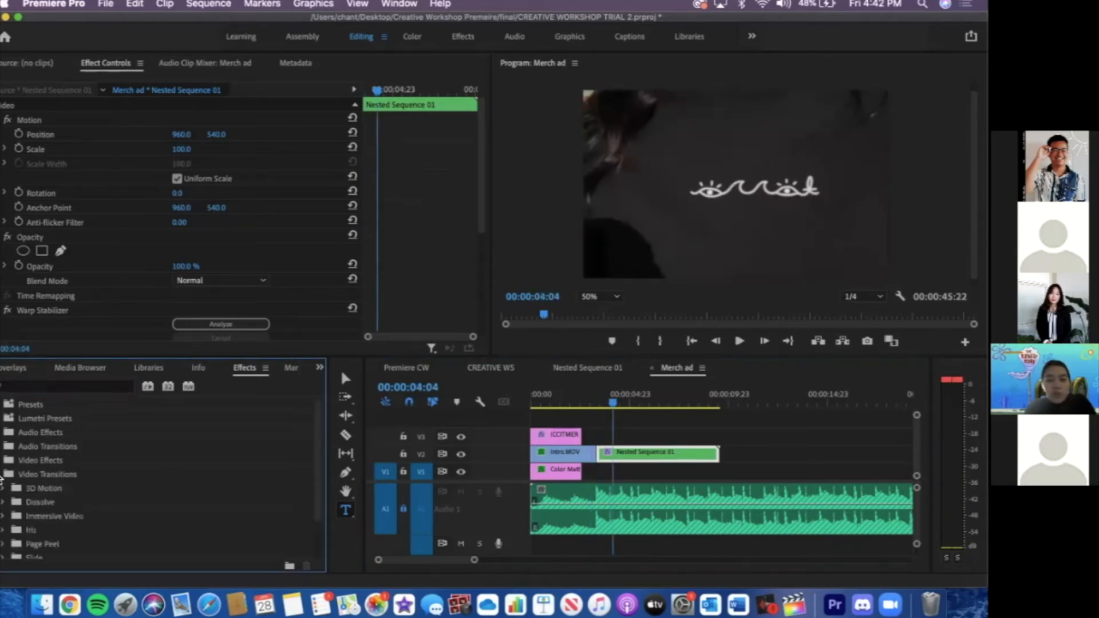
scroll(84, 525, down, 2)
click(3, 538)
scroll(77, 547, down, 1)
drag(78, 543, 619, 457)
click(471, 561)
drag(471, 561, 438, 561)
drag(710, 455, 698, 455)
Play the Merch ad sequence from just before the Cross Zoom transition through the Nested Sequence 01 clip
click(657, 407)
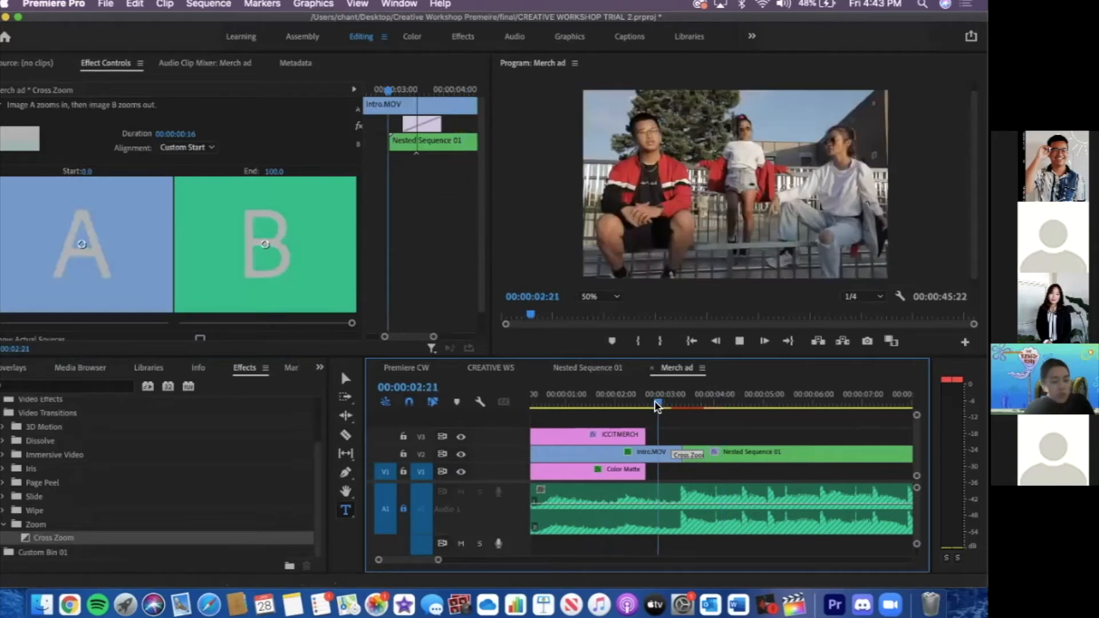
key(space)
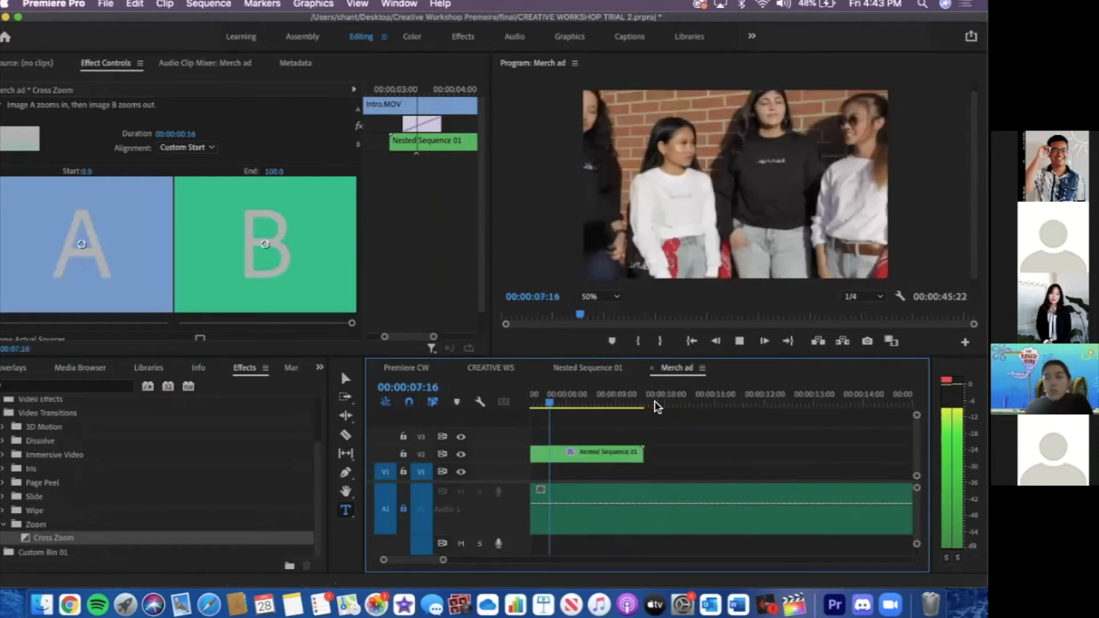
click(654, 404)
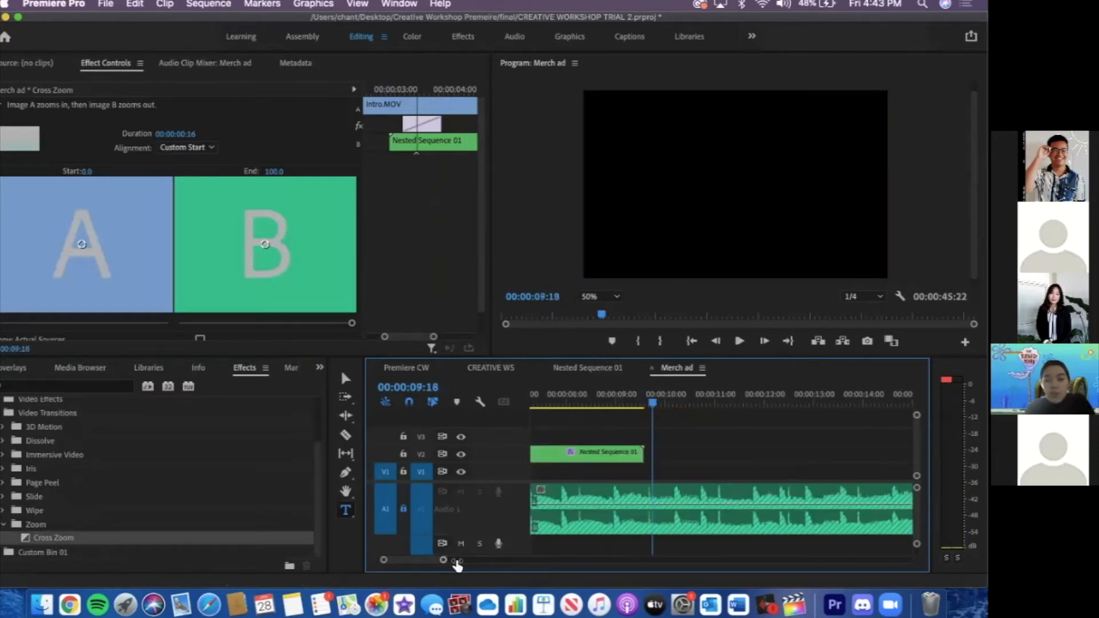
drag(457, 564, 466, 564)
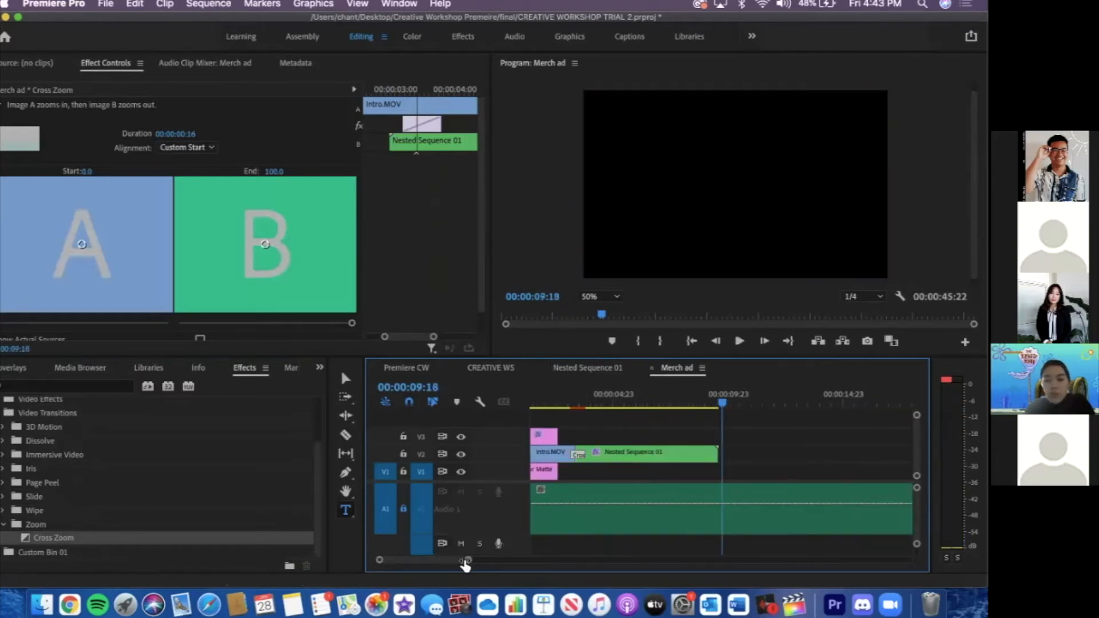
click(582, 405)
Show video tracks V3 and V4 again in CREATIVE WS and play the stacked Nested Sequence 01 clips
click(589, 368)
click(501, 371)
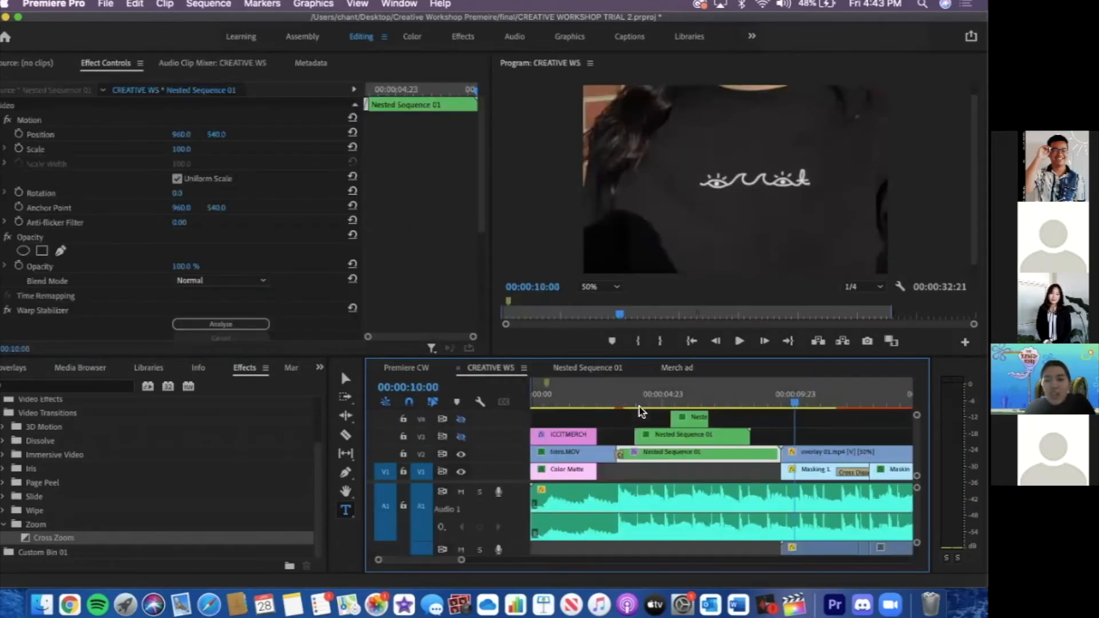
click(625, 395)
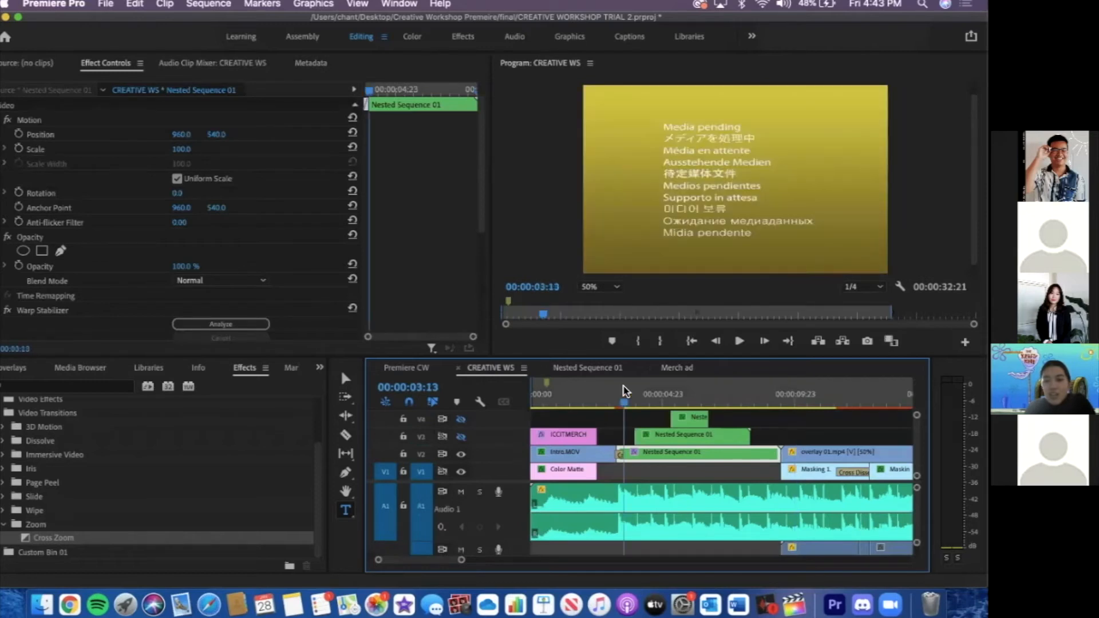
key(space)
key(space)
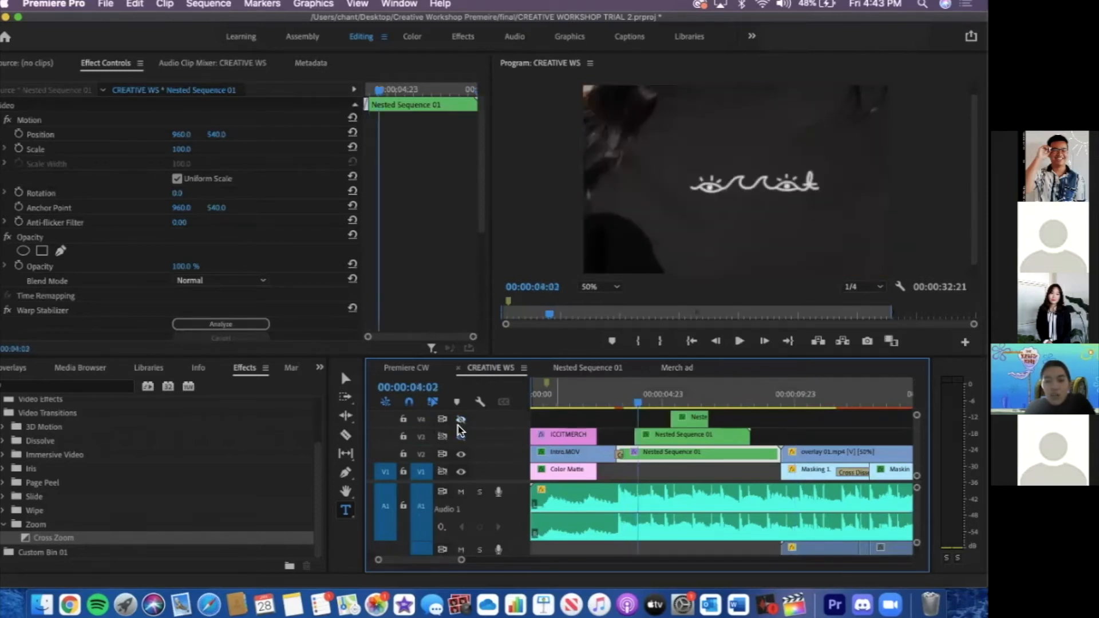
click(459, 432)
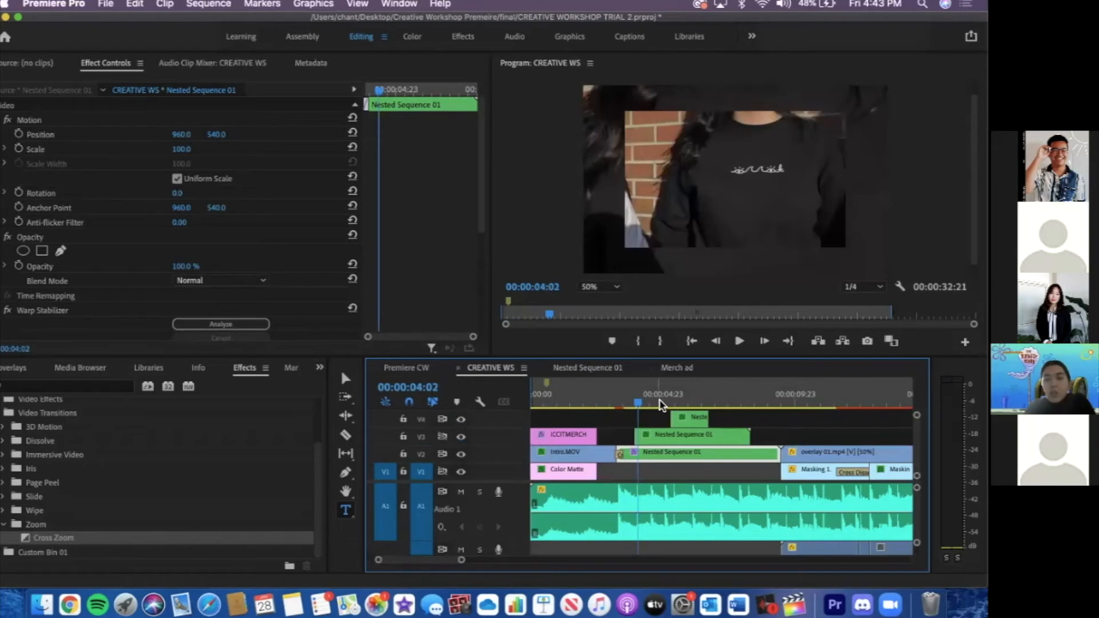
key(space)
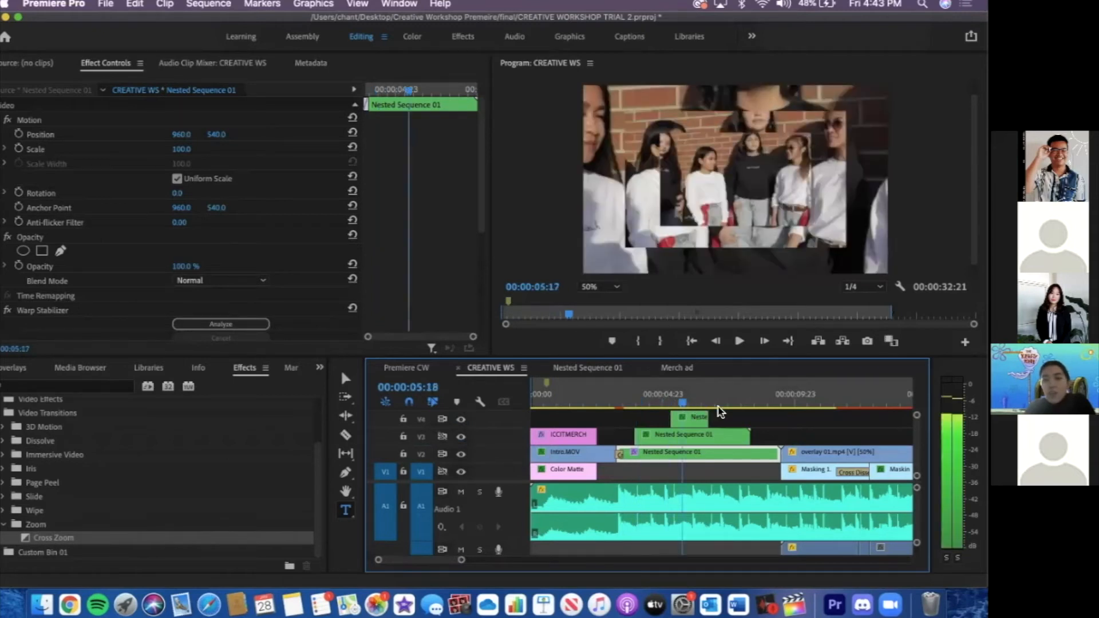
click(759, 406)
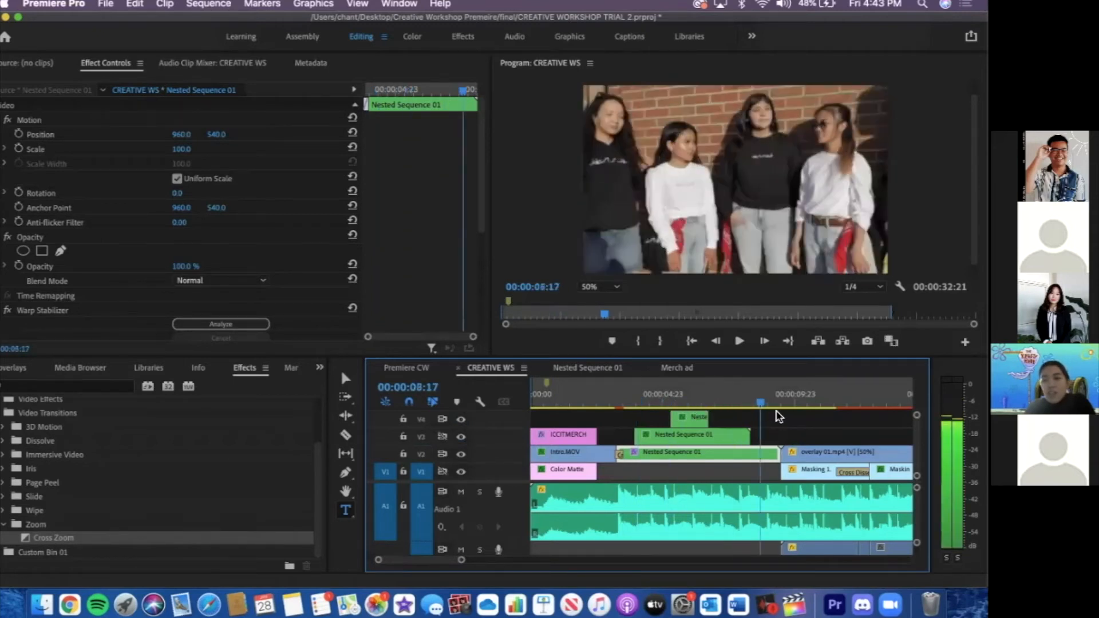
click(775, 405)
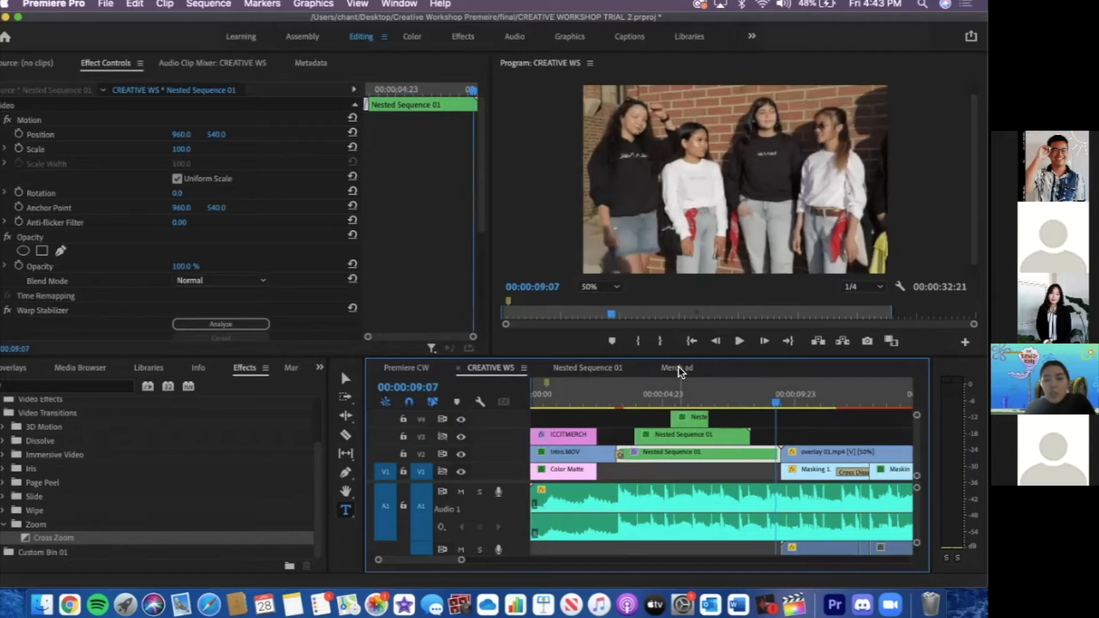
Return to the Merch ad sequence and review the footage from the end of the title through the Cross Zoom transition
click(677, 368)
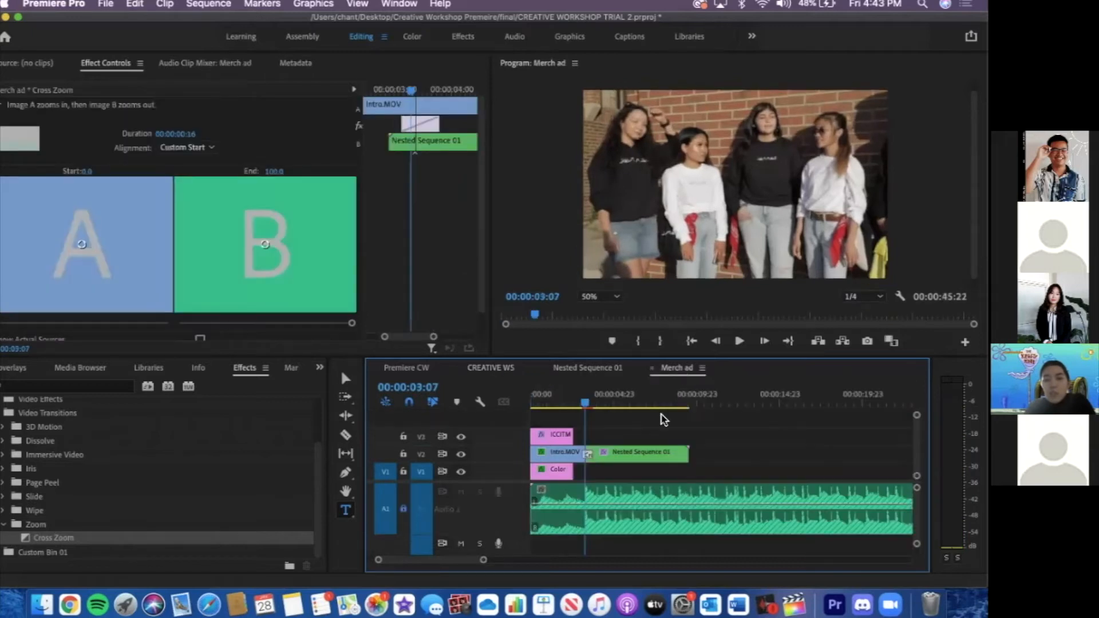
click(577, 406)
click(574, 406)
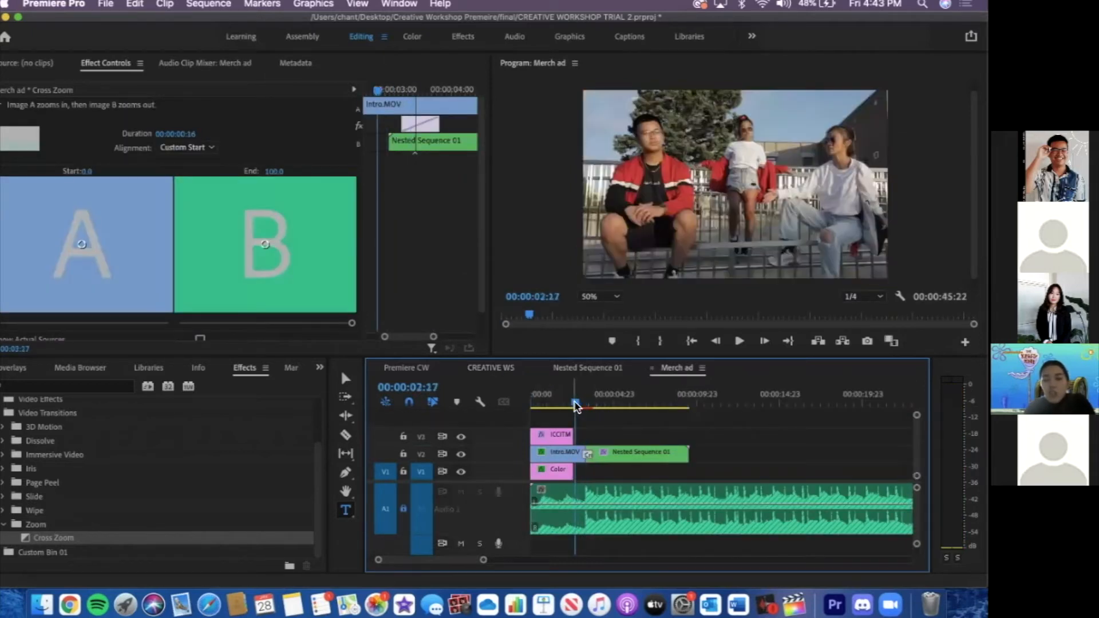
drag(577, 408, 598, 404)
key(space)
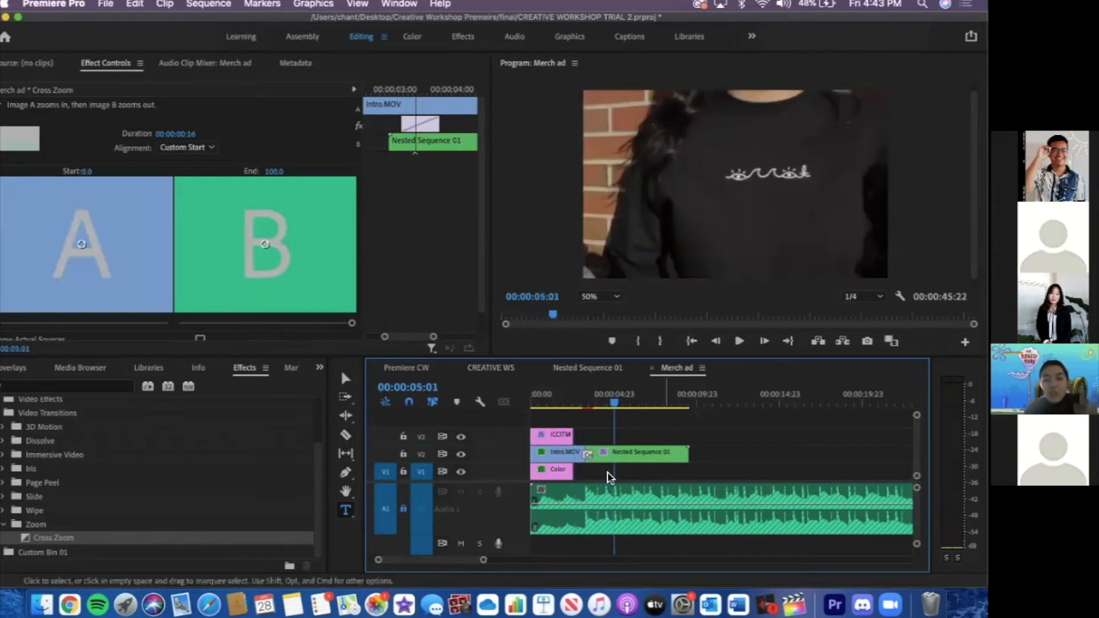
Paste a duplicate of Nested Sequence 01 onto V3 above the original and trim its start to after the Cross Zoom transition
click(630, 456)
click(687, 403)
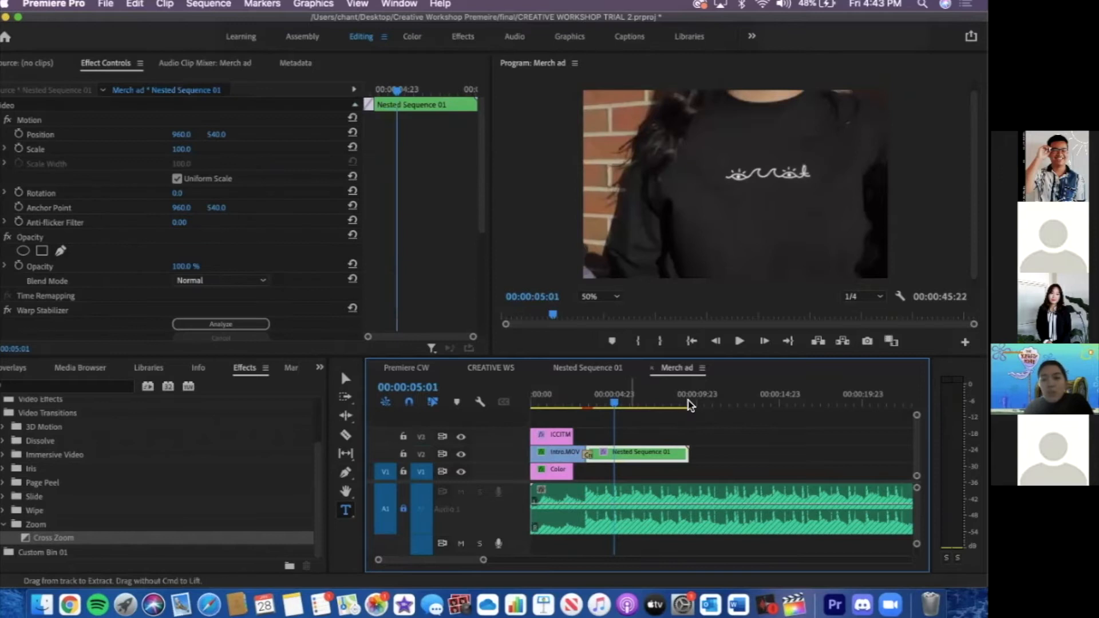
click(708, 402)
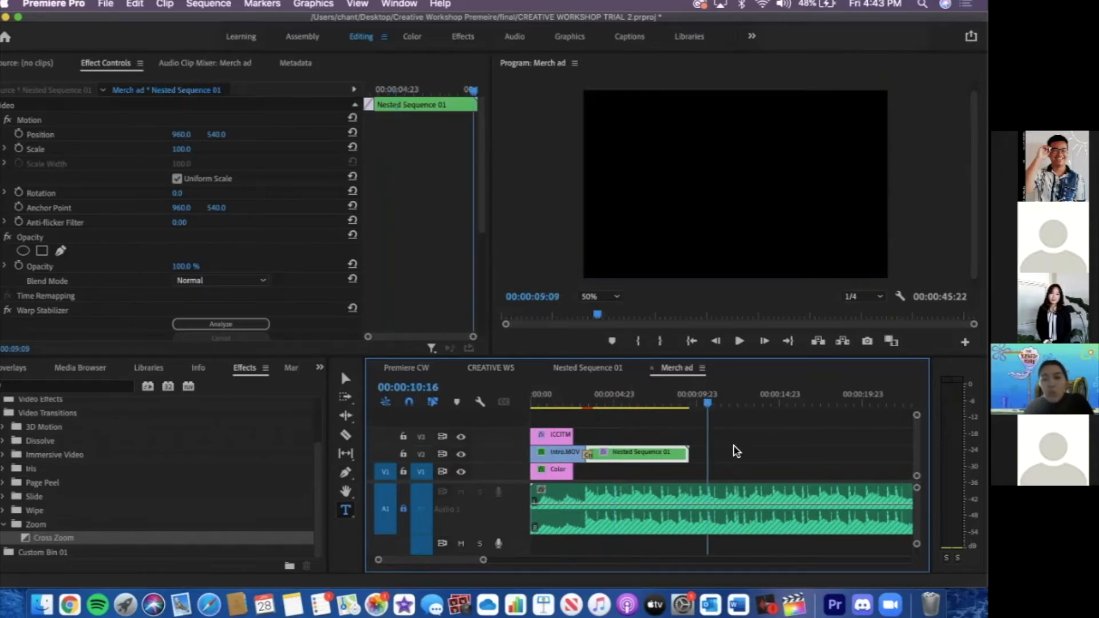
key(super+v)
drag(747, 470, 623, 439)
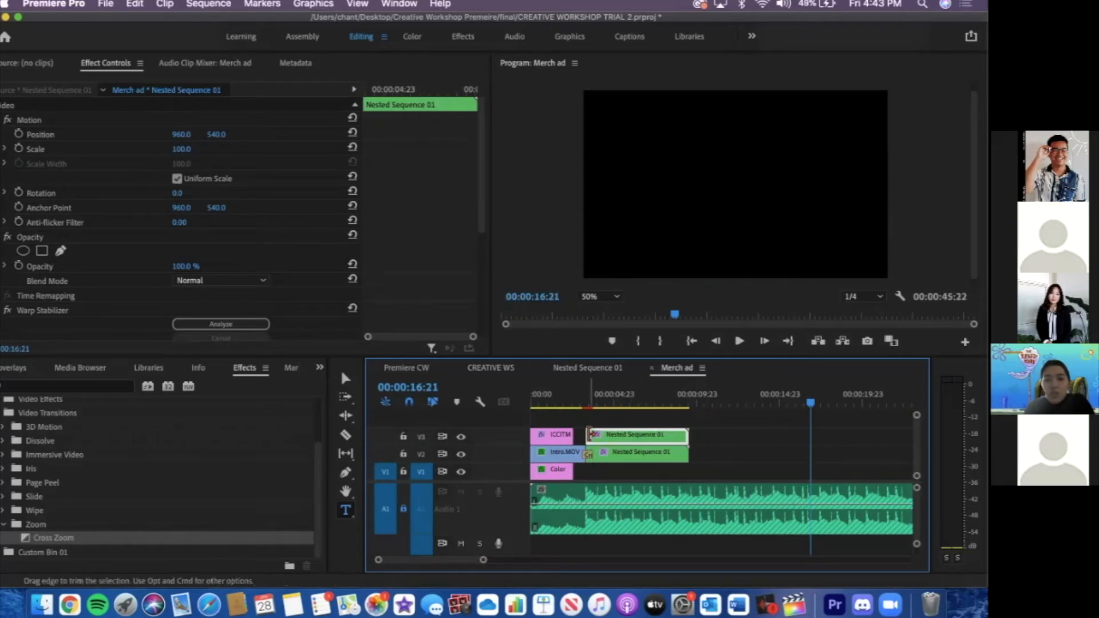
click(591, 402)
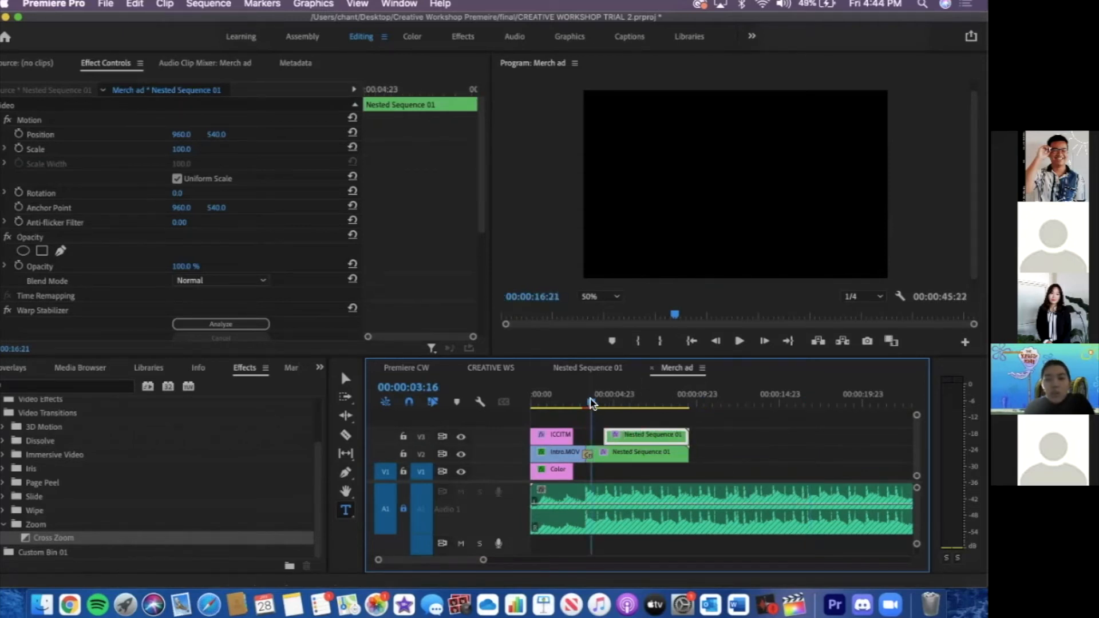
Play from after the Cross Zoom transition to the start of the trimmed V3 clip to check its entry point
click(644, 403)
click(711, 404)
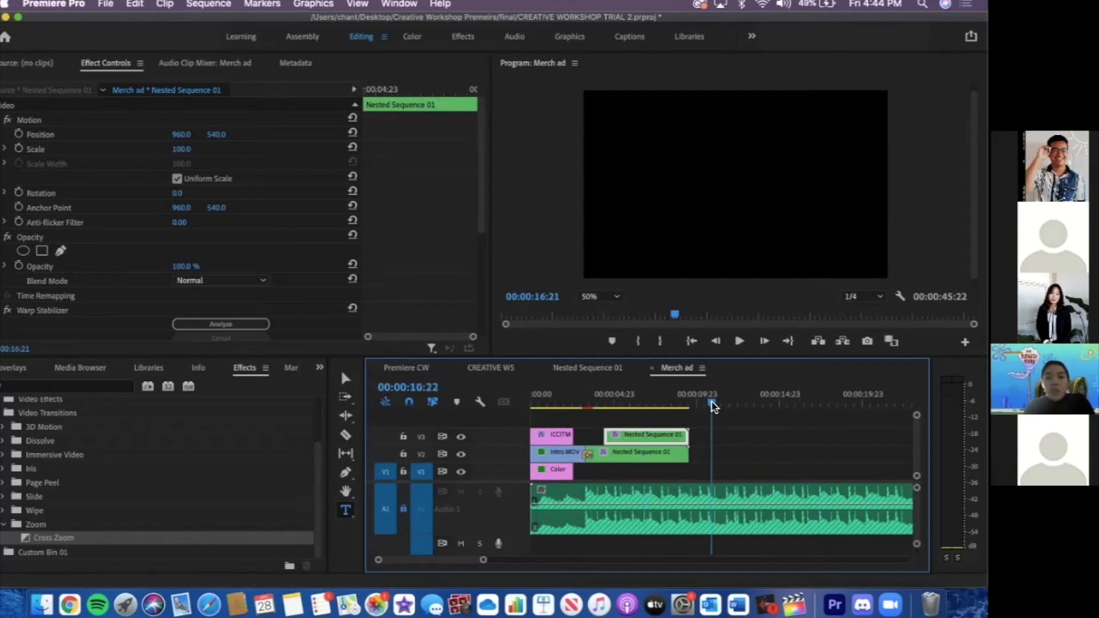
click(594, 403)
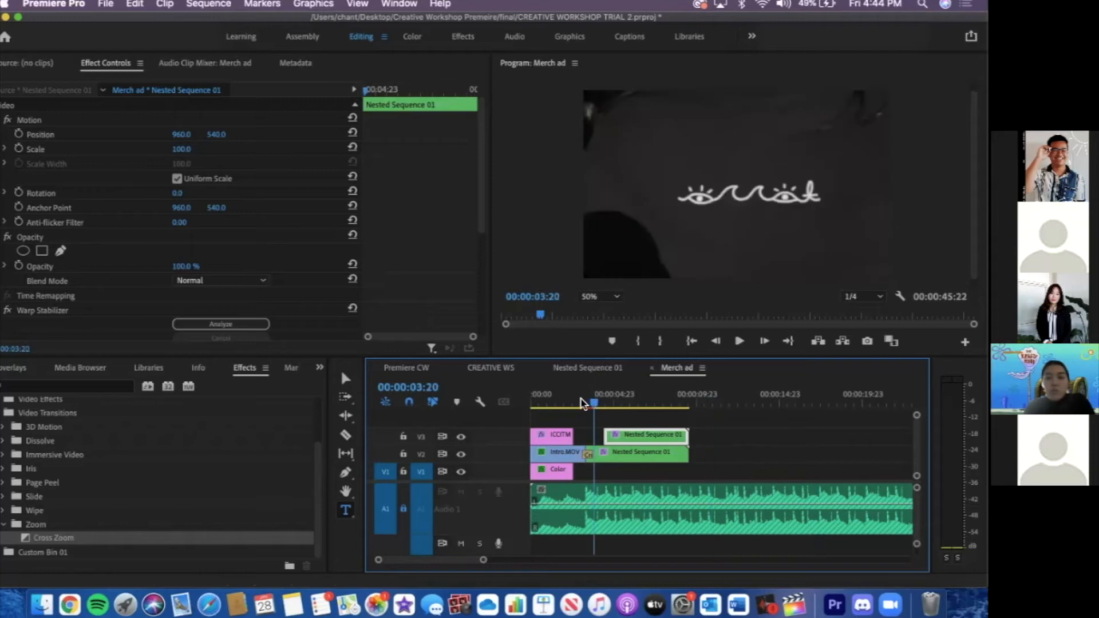
key(space)
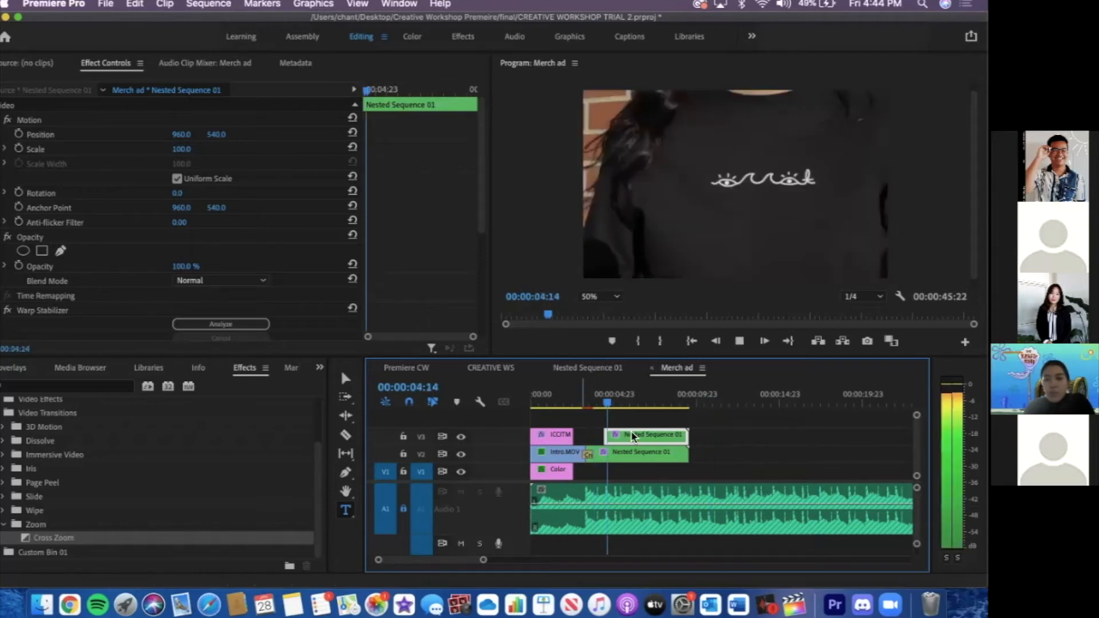
key(space)
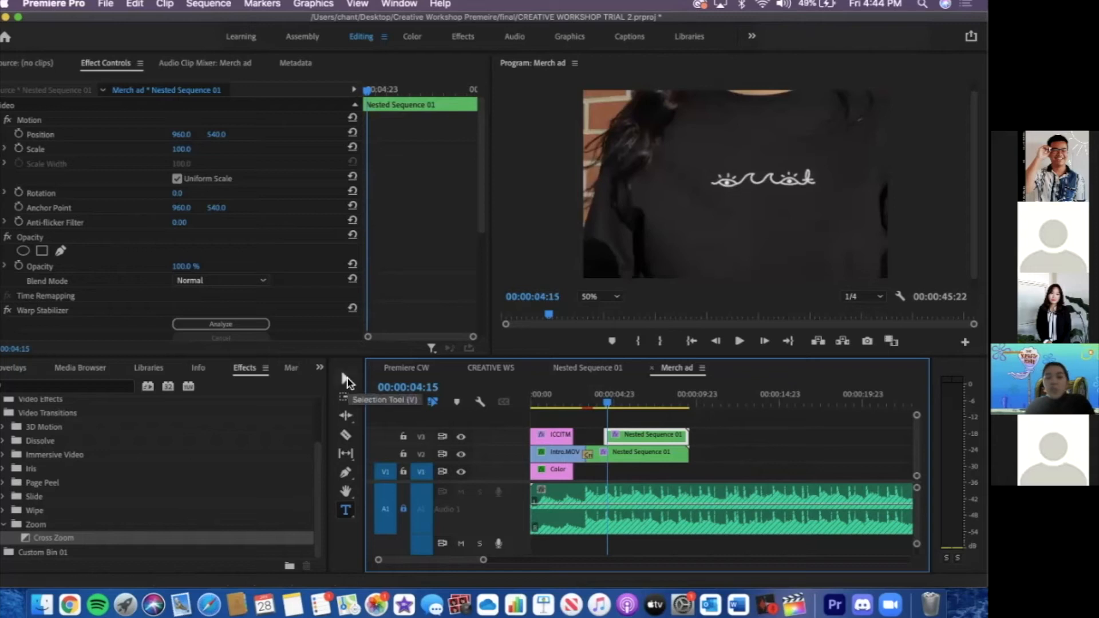
Scale the Nested Sequence 01 clip on V3 down to 70.4 in the program preview, keeping it centred over the V2 clip
click(346, 379)
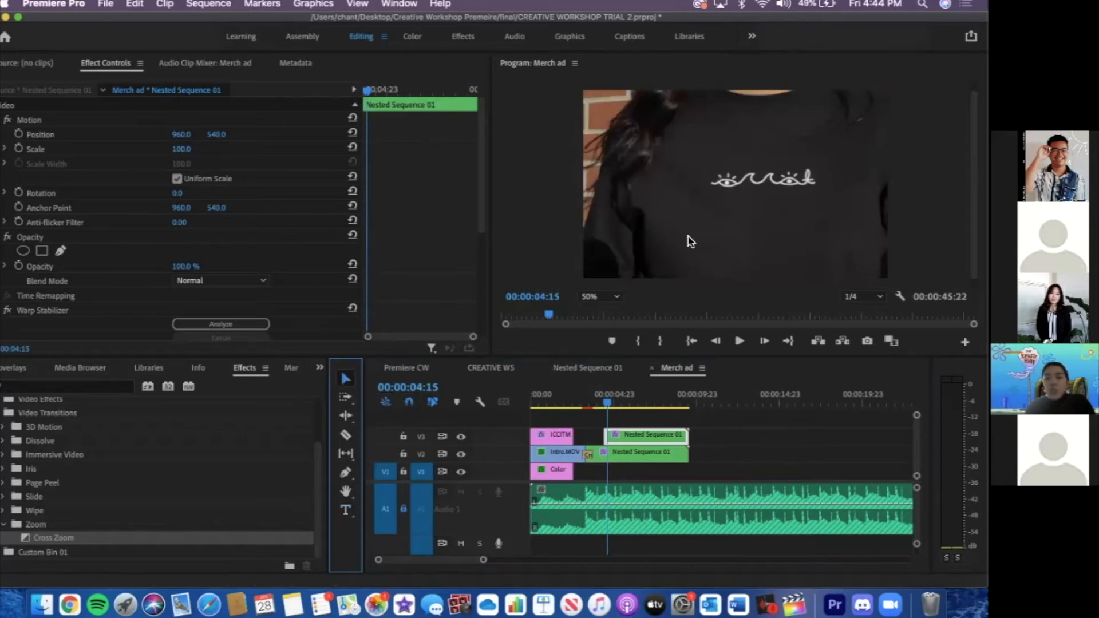
click(688, 237)
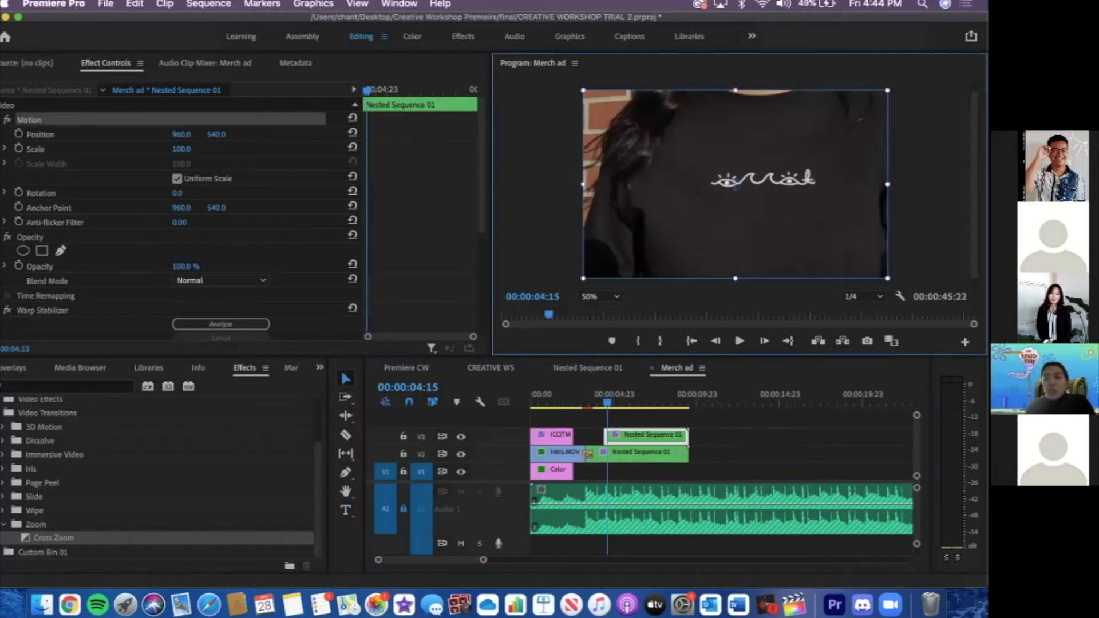
mouse_move(843, 265)
mouse_down()
mouse_move(818, 246)
mouse_move(836, 258)
mouse_up()
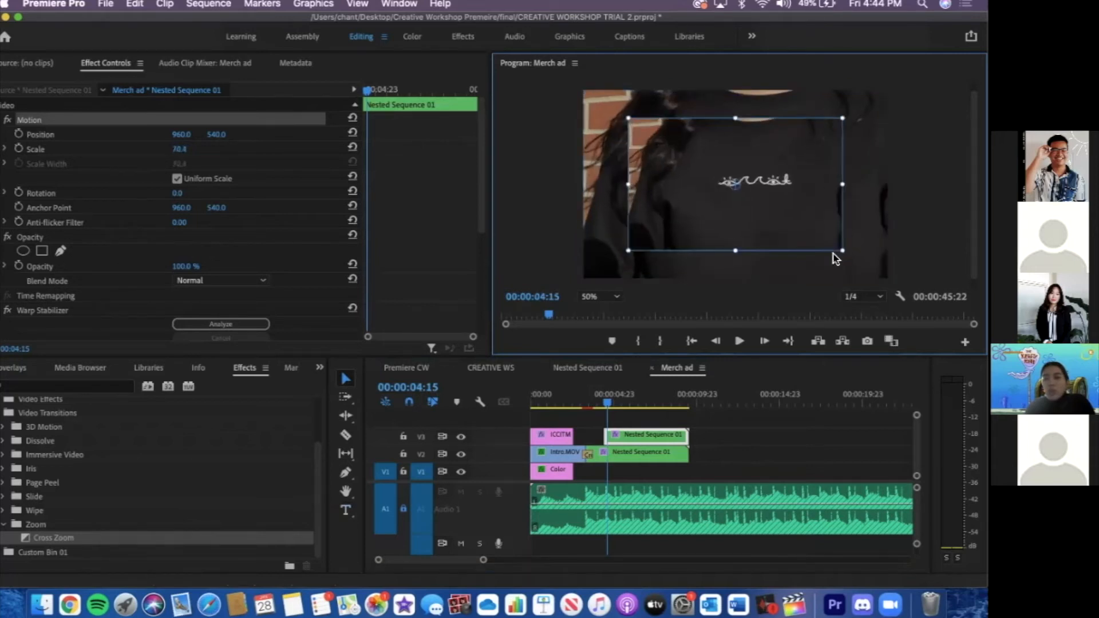
click(834, 257)
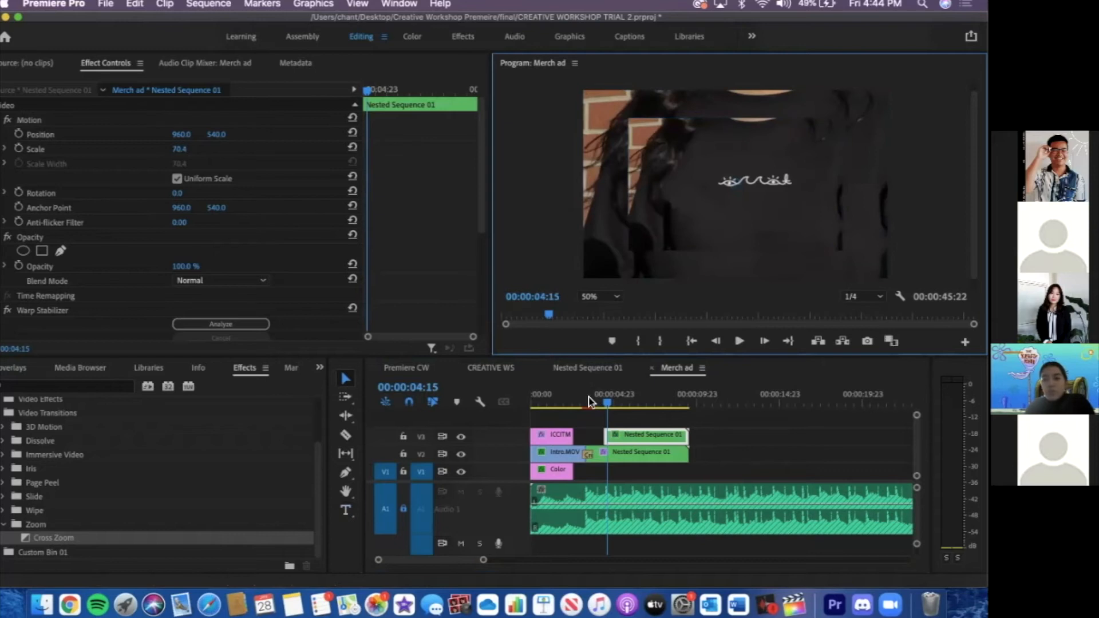
click(589, 403)
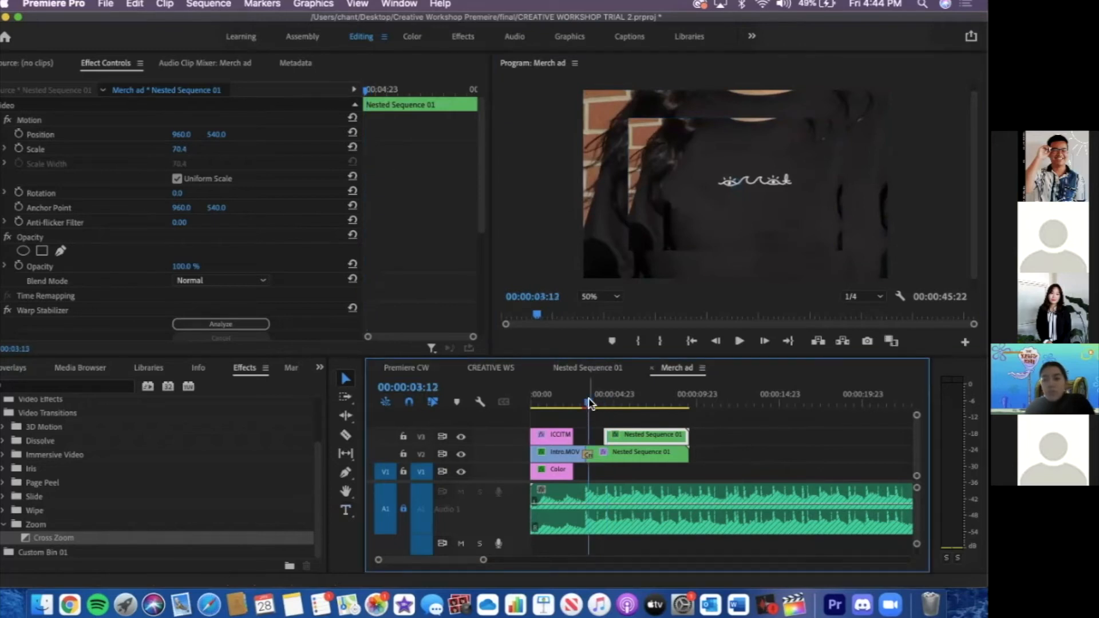
Play from the Cross Zoom into the scaled V3 clip and view the available playback resolutions
key(space)
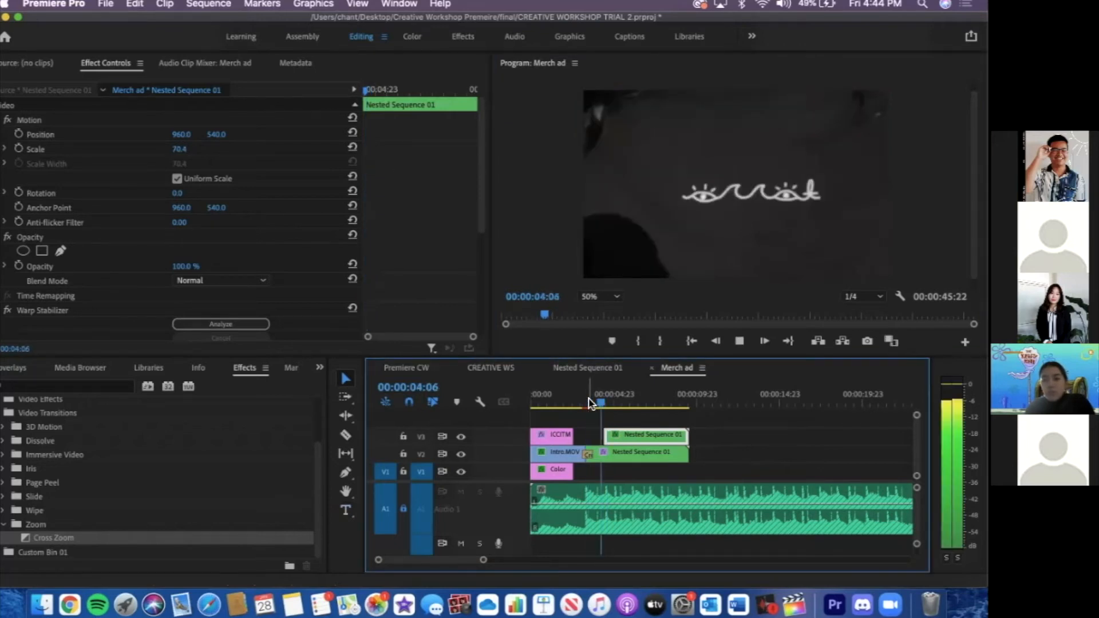
key(space)
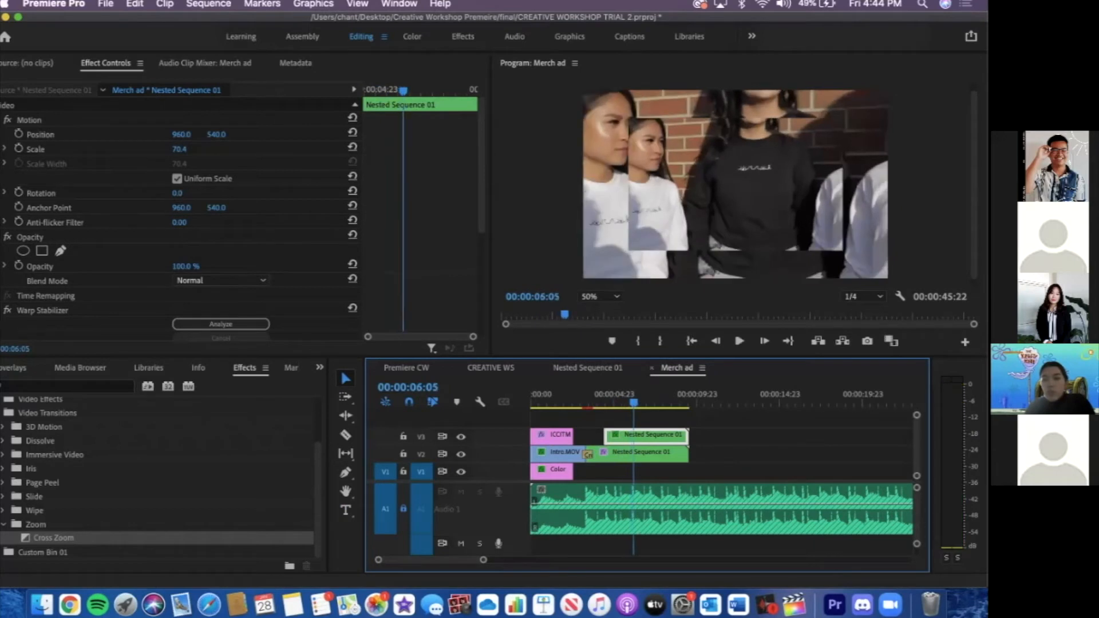
click(863, 296)
click(863, 298)
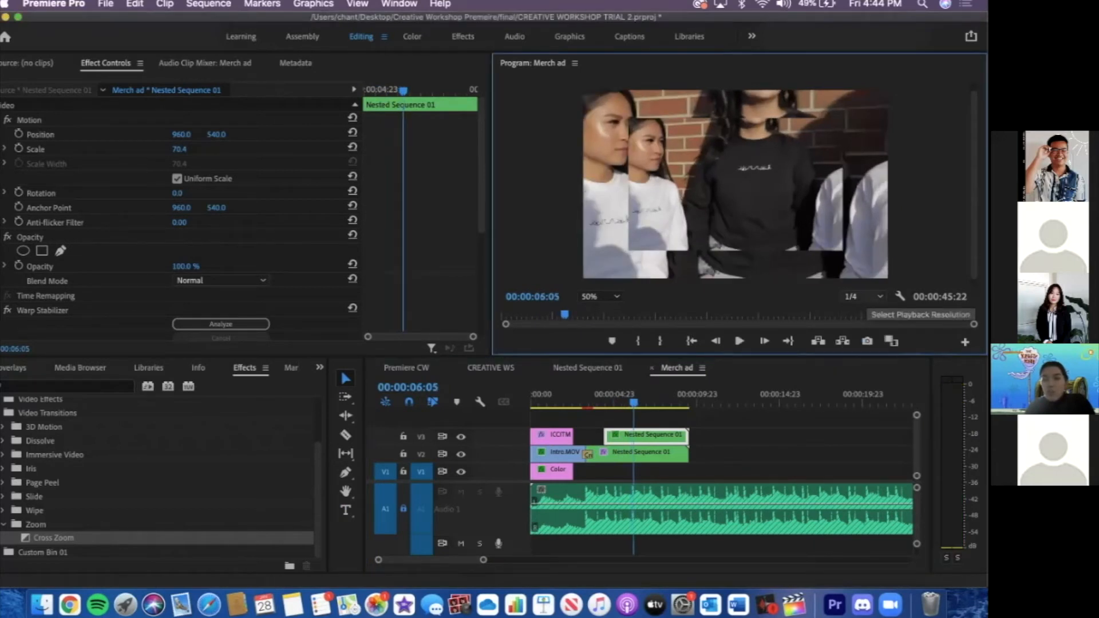
click(863, 297)
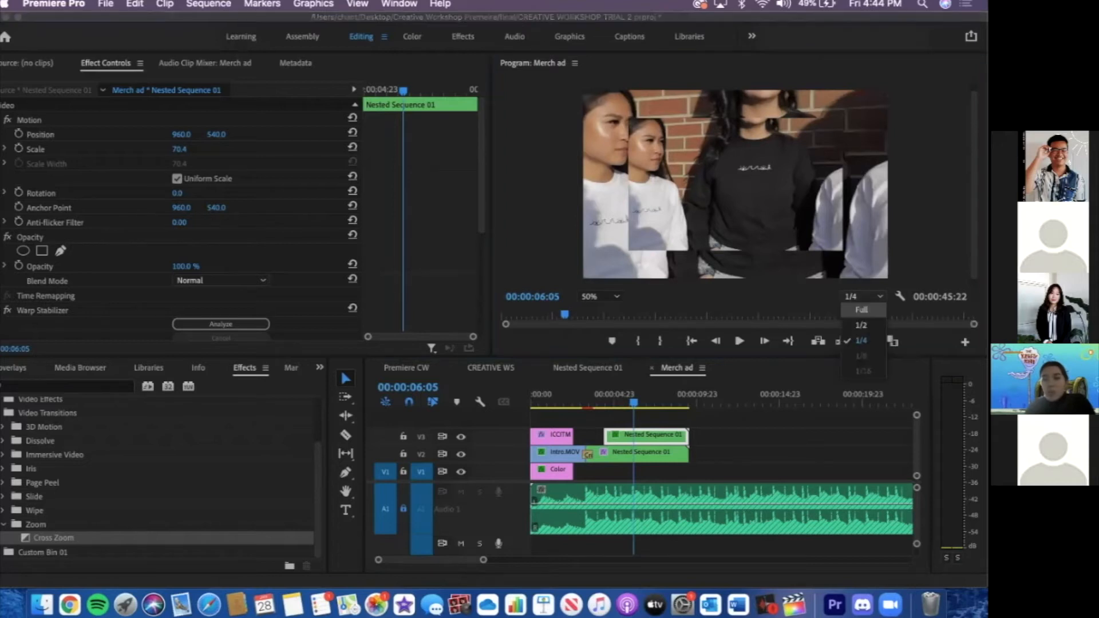
click(805, 315)
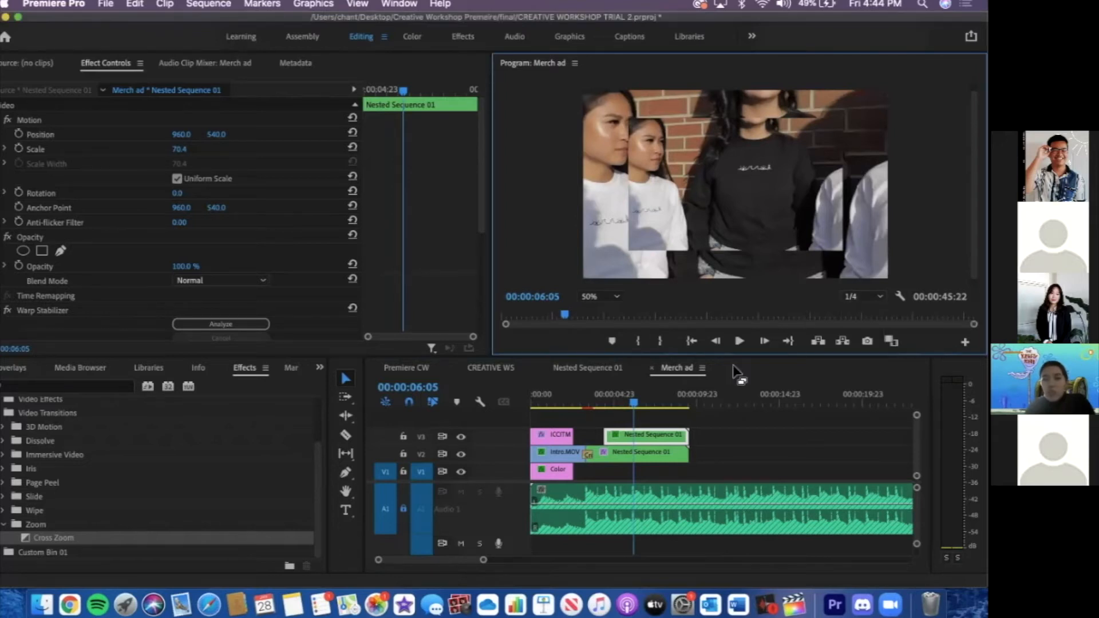
Trim the end of the V3 clip so it finishes before the V2 clip, and play the section after the Cross Zoom
drag(688, 437, 667, 437)
click(594, 404)
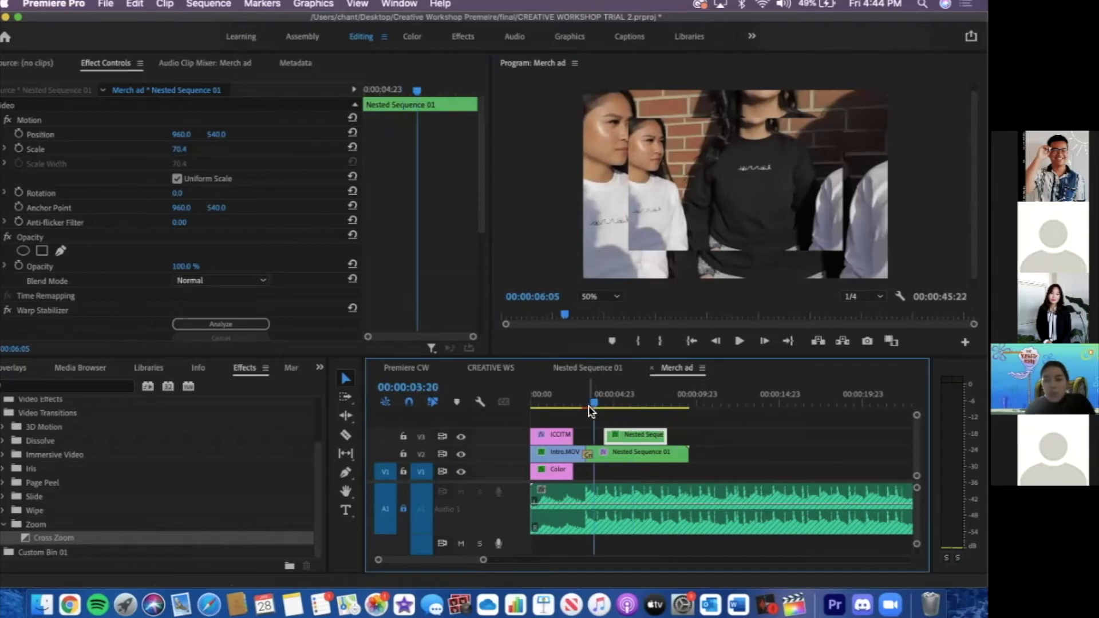
drag(590, 411, 579, 405)
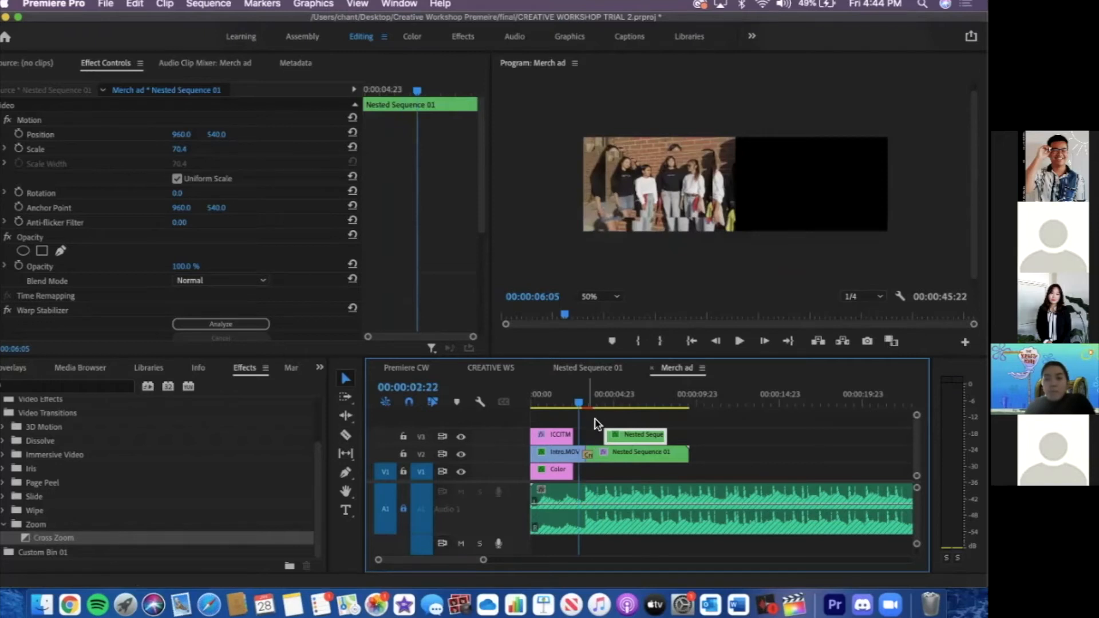
click(600, 404)
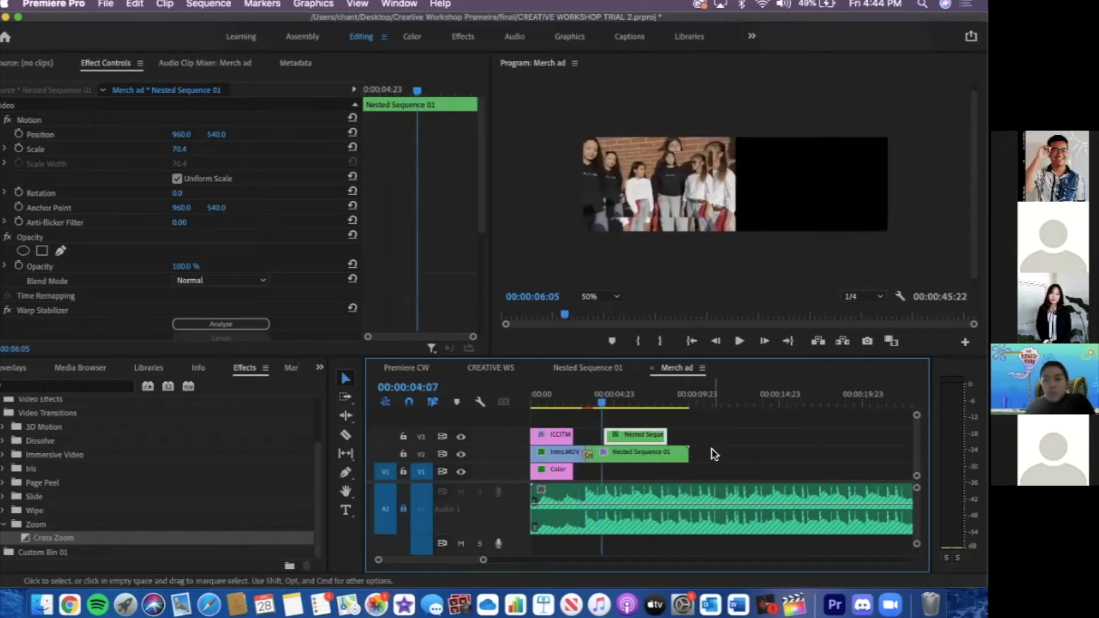
key(space)
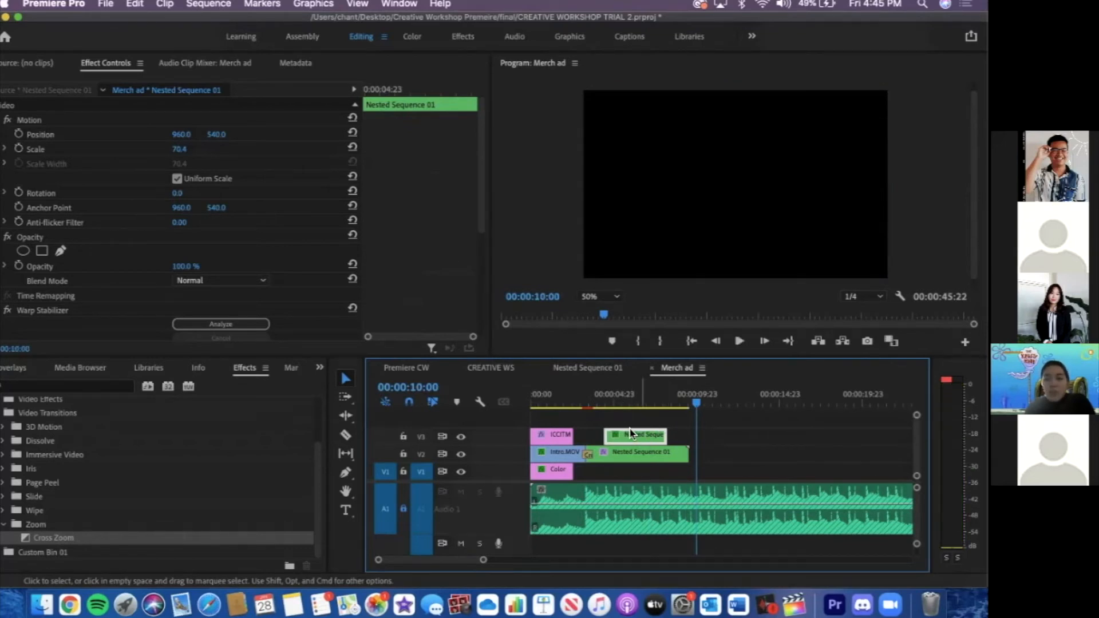
Paste another Nested Sequence 01 duplicate onto V4, starting after the V3 clip's start, and trim its end to before the V3 clip's end
click(636, 408)
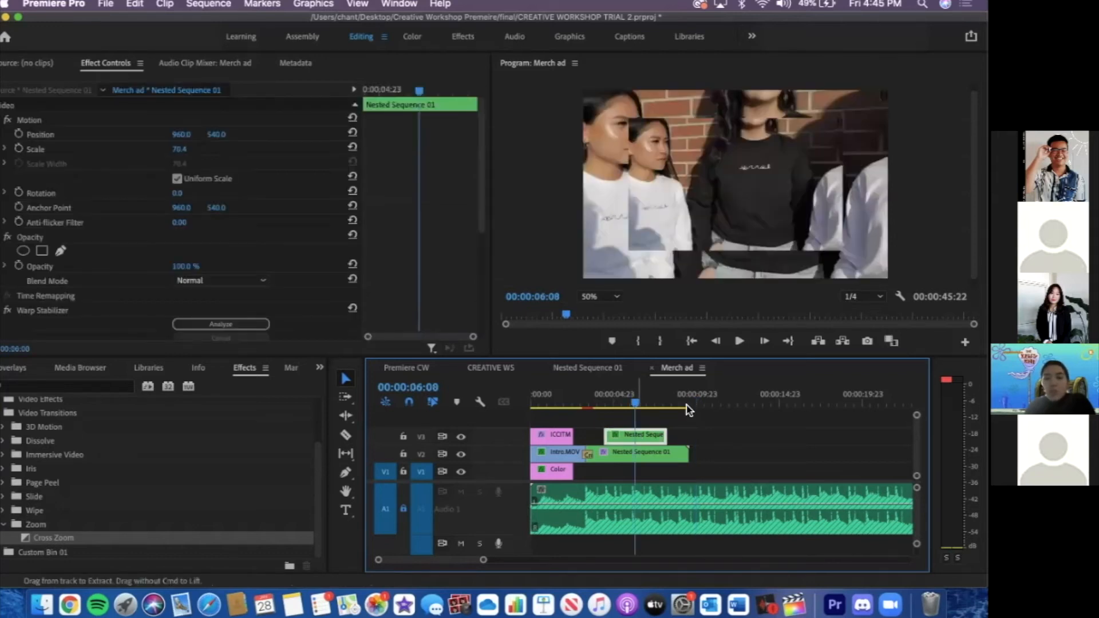
click(688, 405)
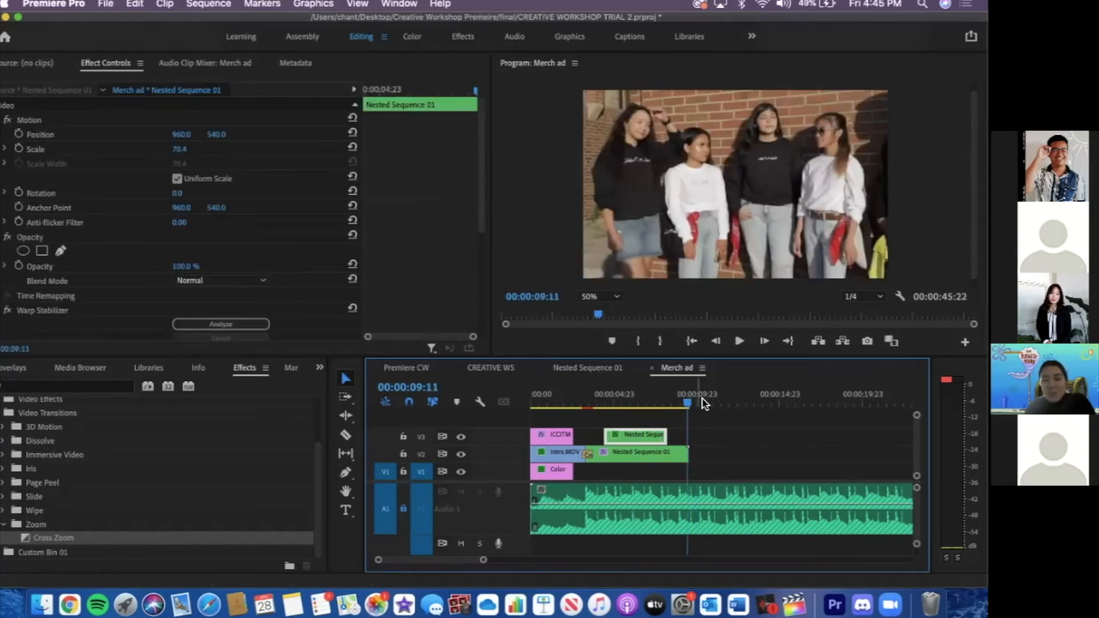
click(699, 402)
key(super+v)
drag(731, 473, 625, 418)
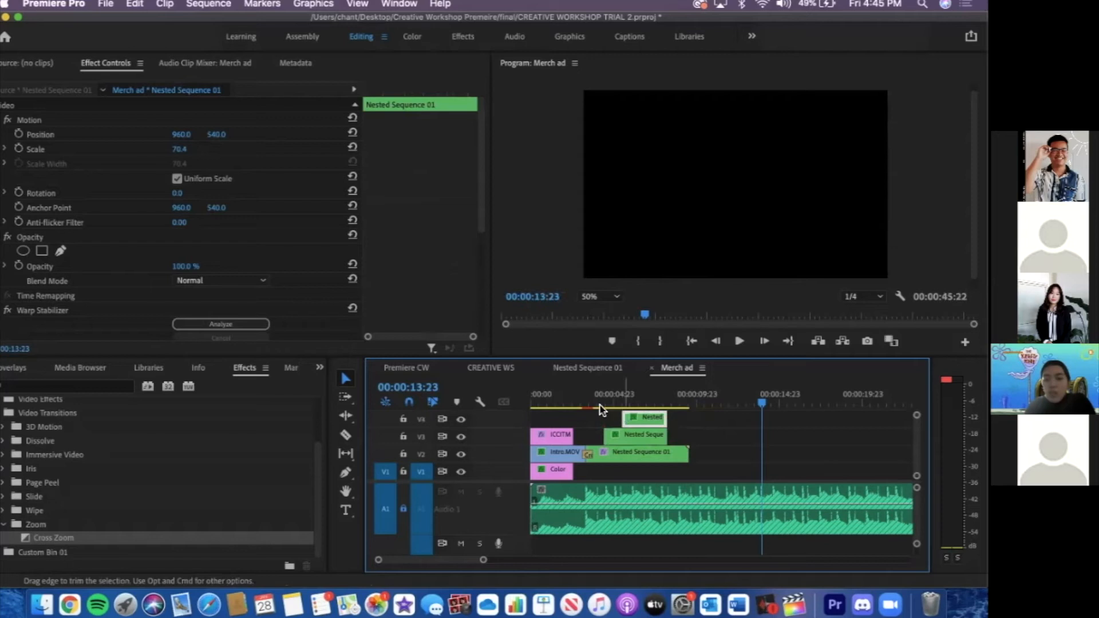
click(578, 401)
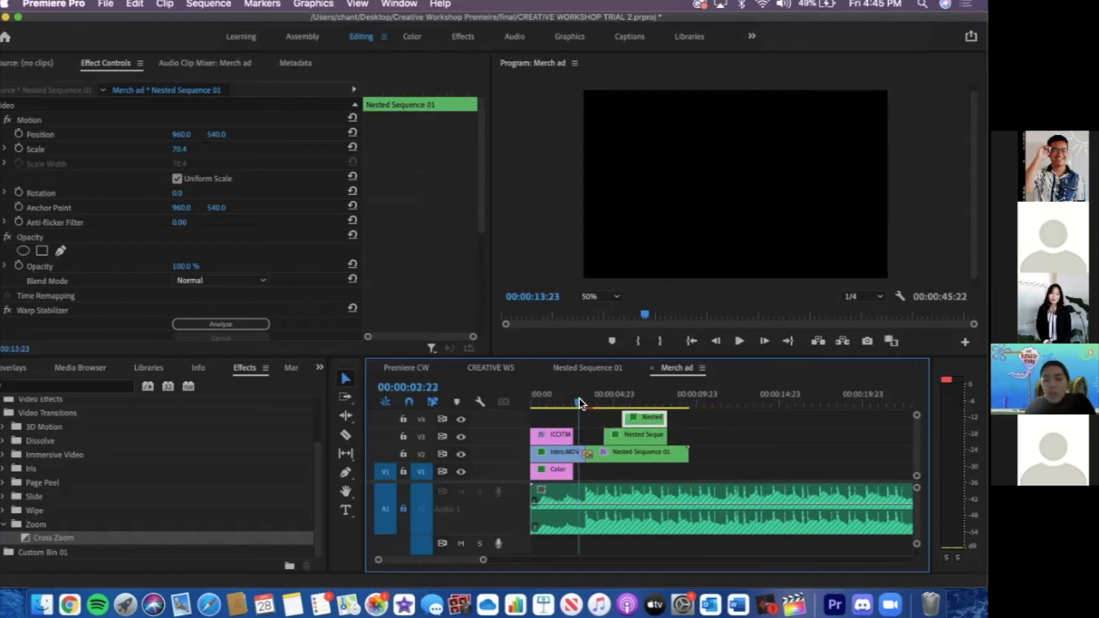
drag(579, 403, 589, 405)
drag(663, 417, 655, 416)
Scale the V4 clip down to 48.9 in the program preview, centred over the other layers, and play the layered section
drag(590, 406, 627, 406)
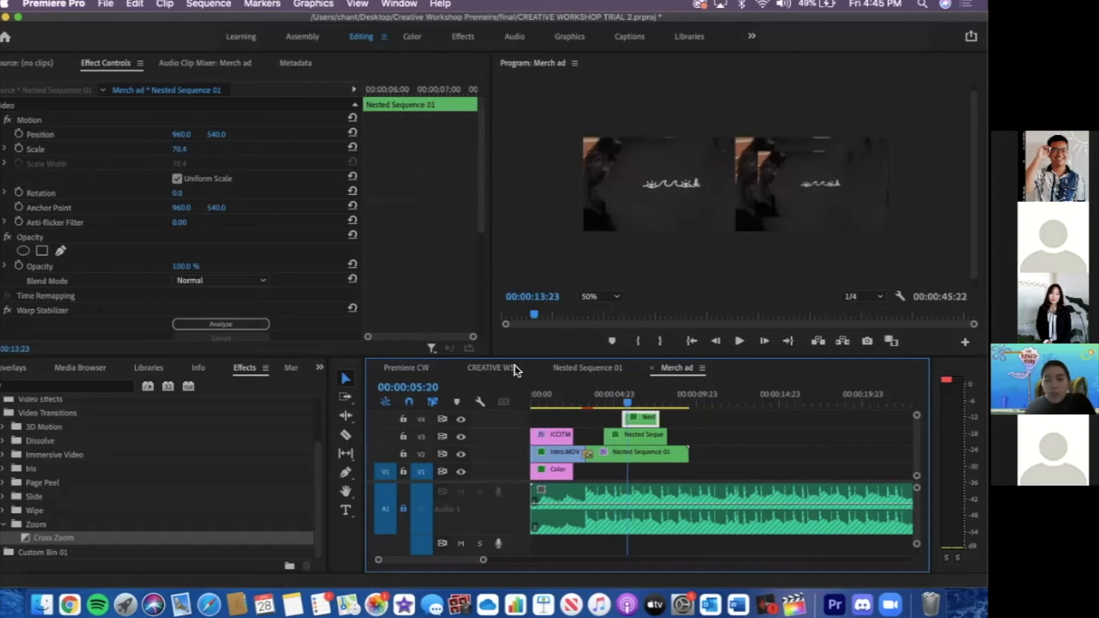
click(500, 369)
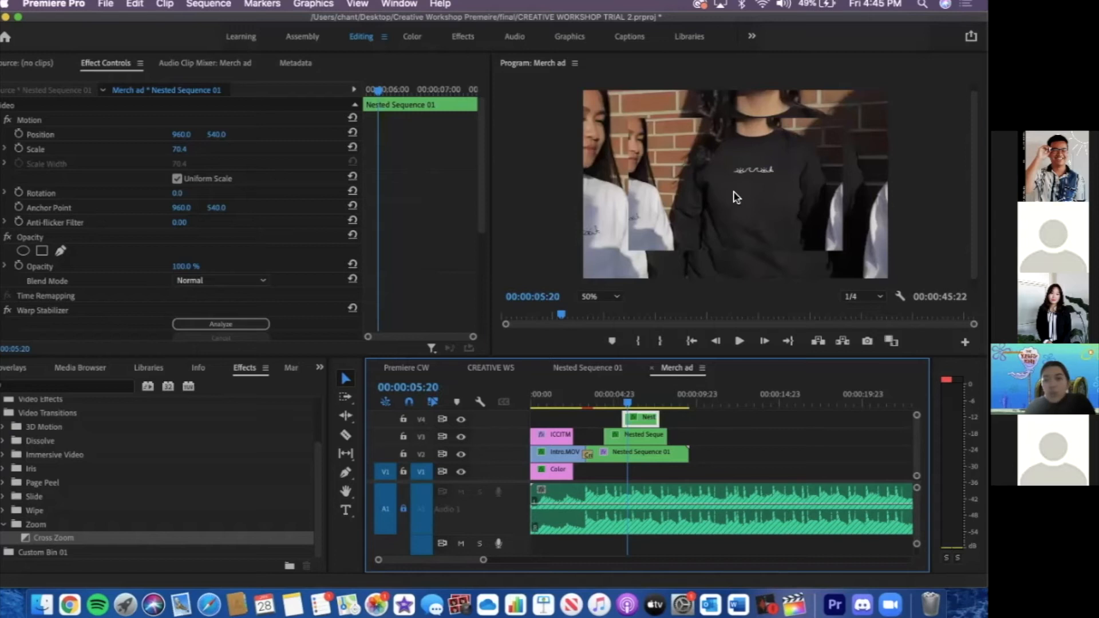
click(733, 192)
drag(839, 250, 794, 231)
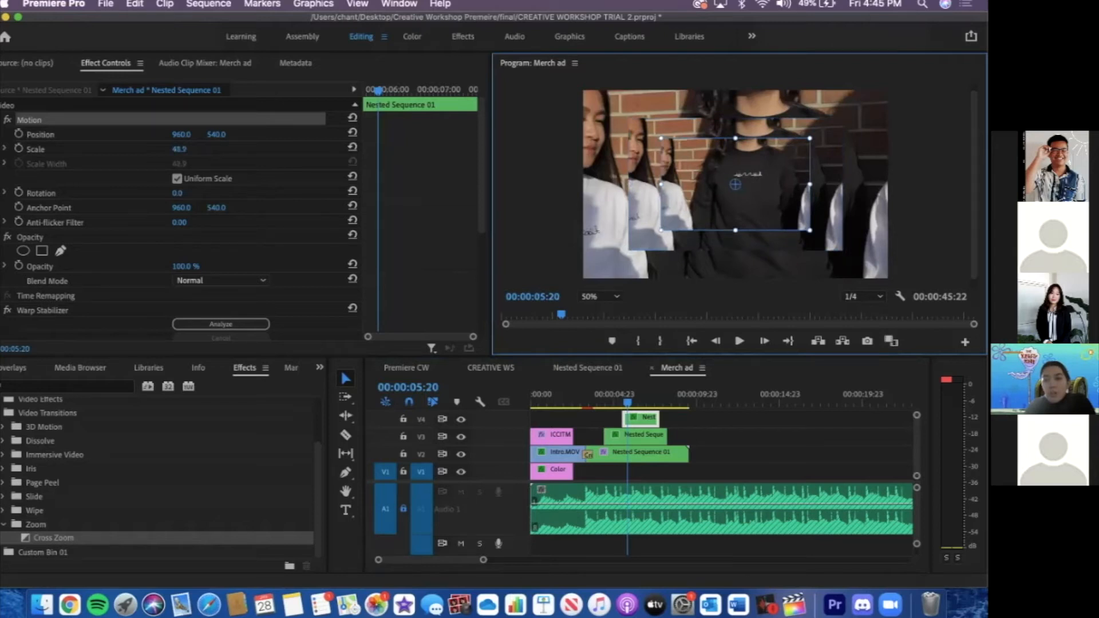
click(597, 406)
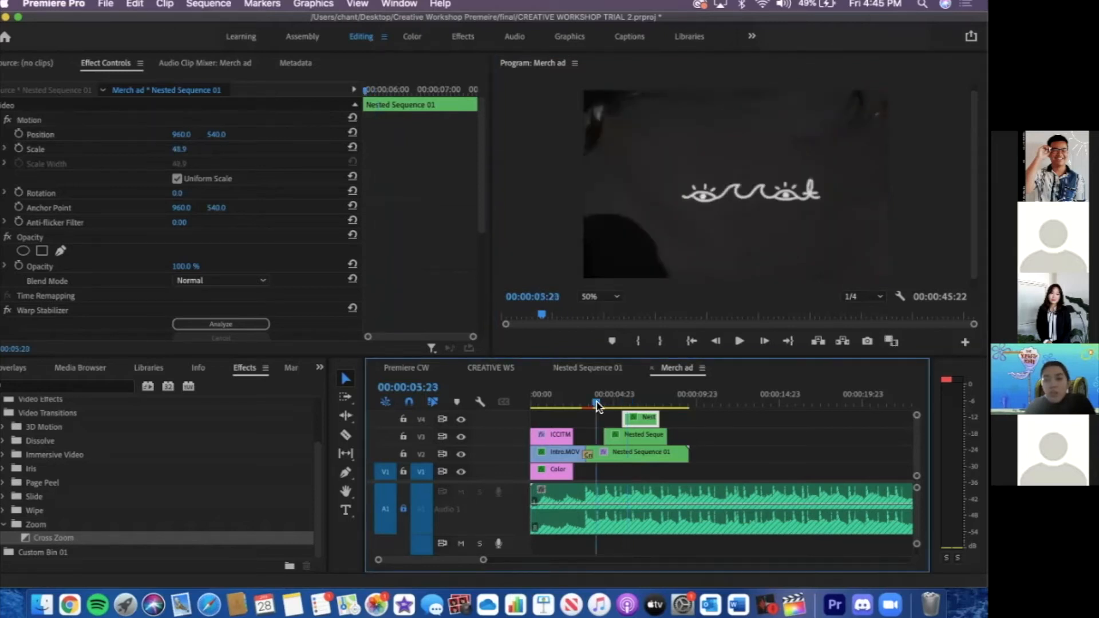
key(space)
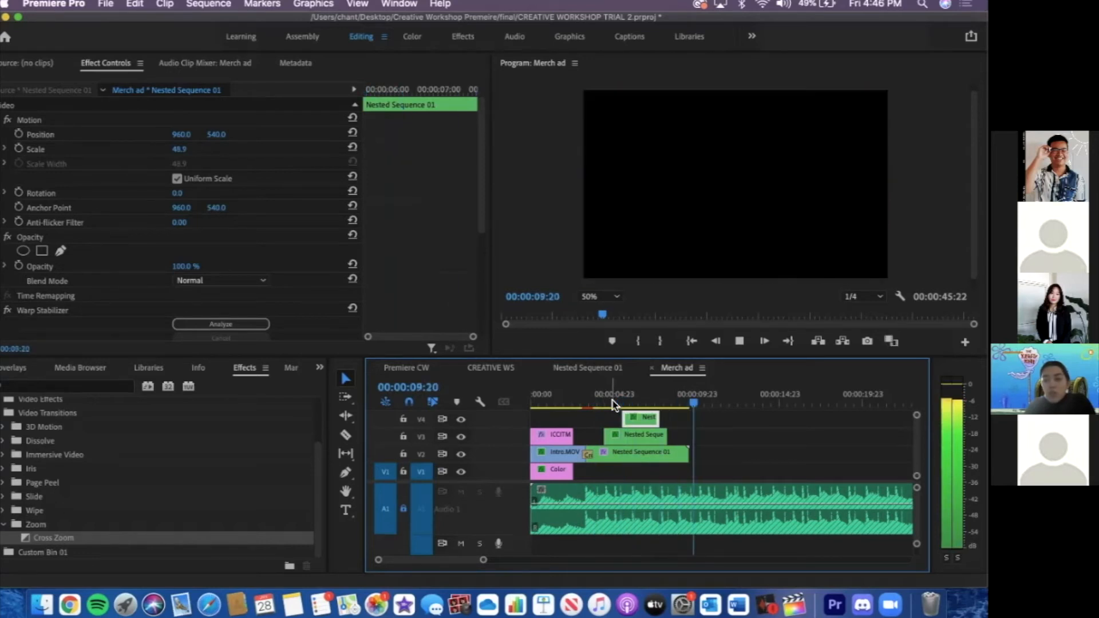
Place overlay 01.mp4 from the overlays bin on V2, directly after the end of Nested Sequence 01
click(688, 404)
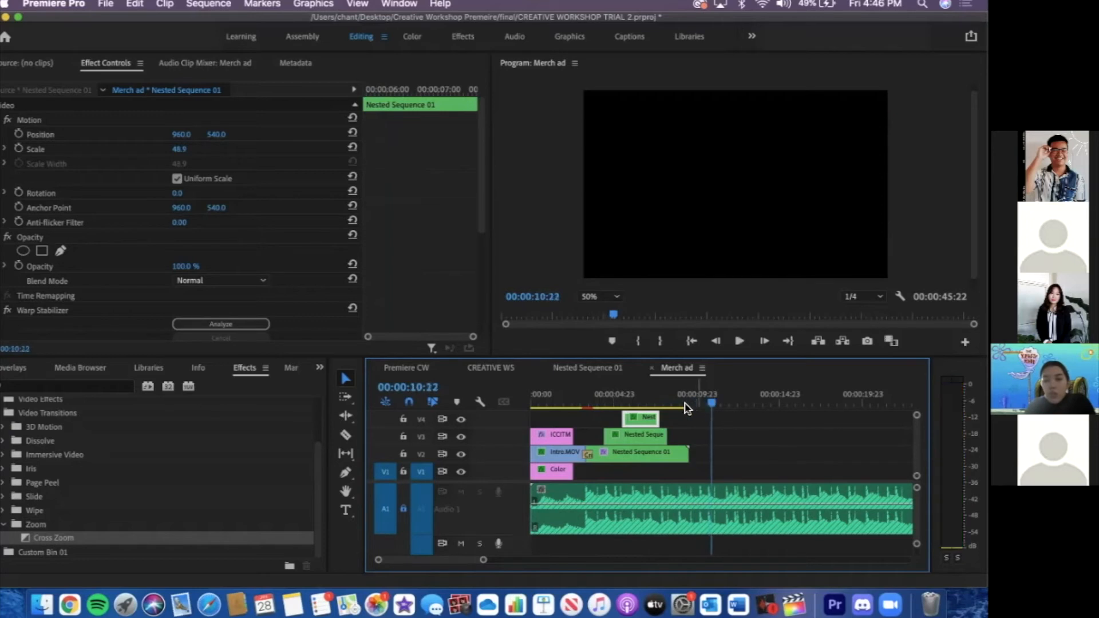
drag(688, 403, 689, 403)
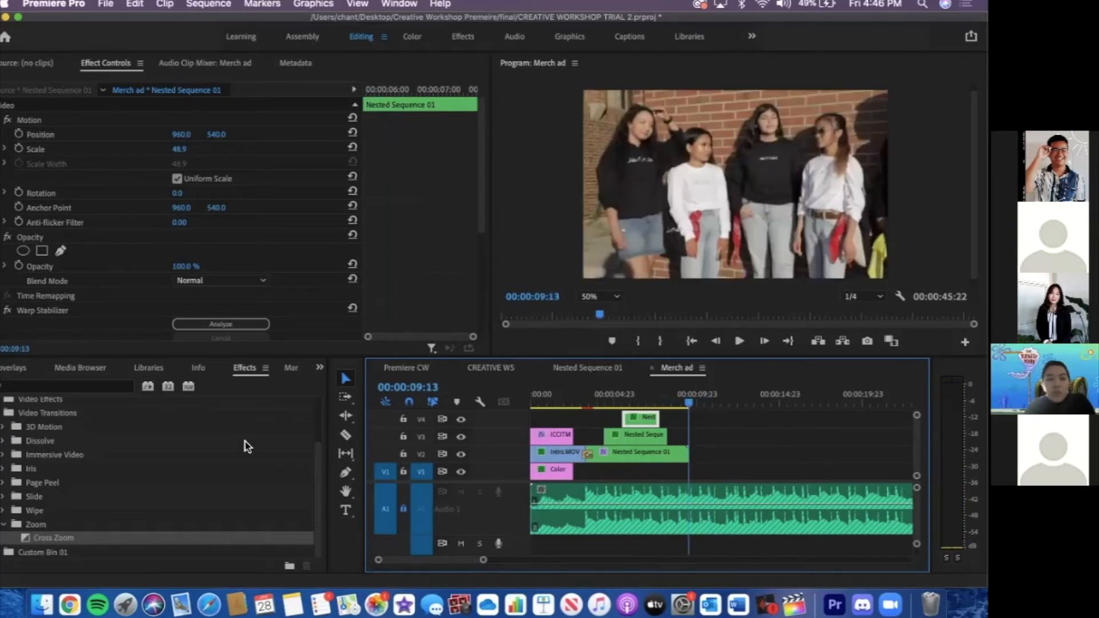
click(4, 369)
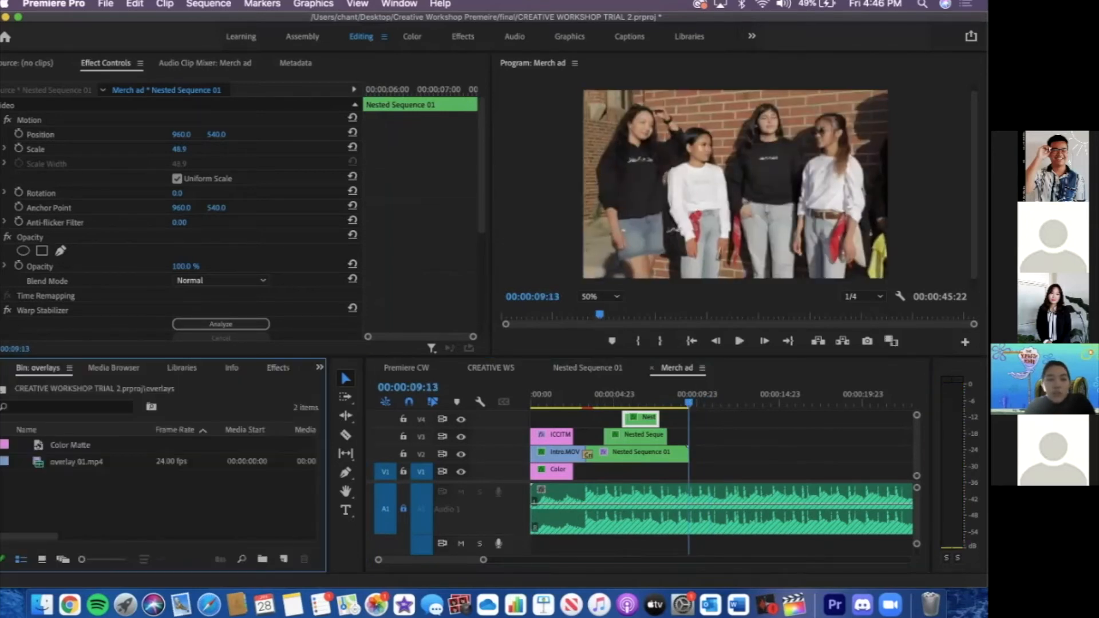
click(3, 371)
click(3, 371)
click(4, 371)
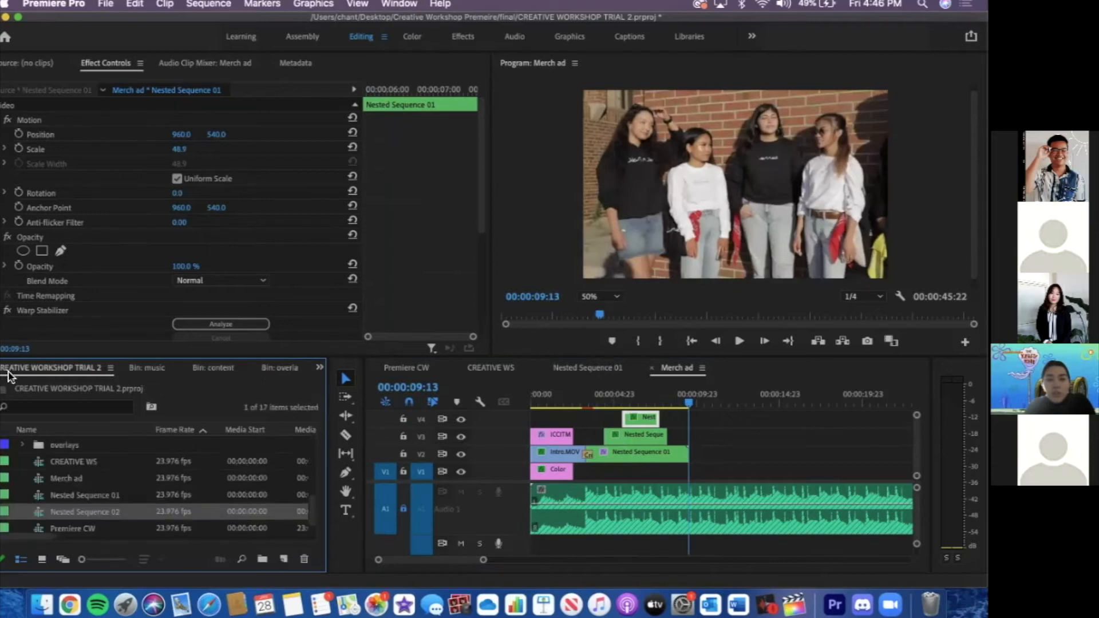
click(10, 372)
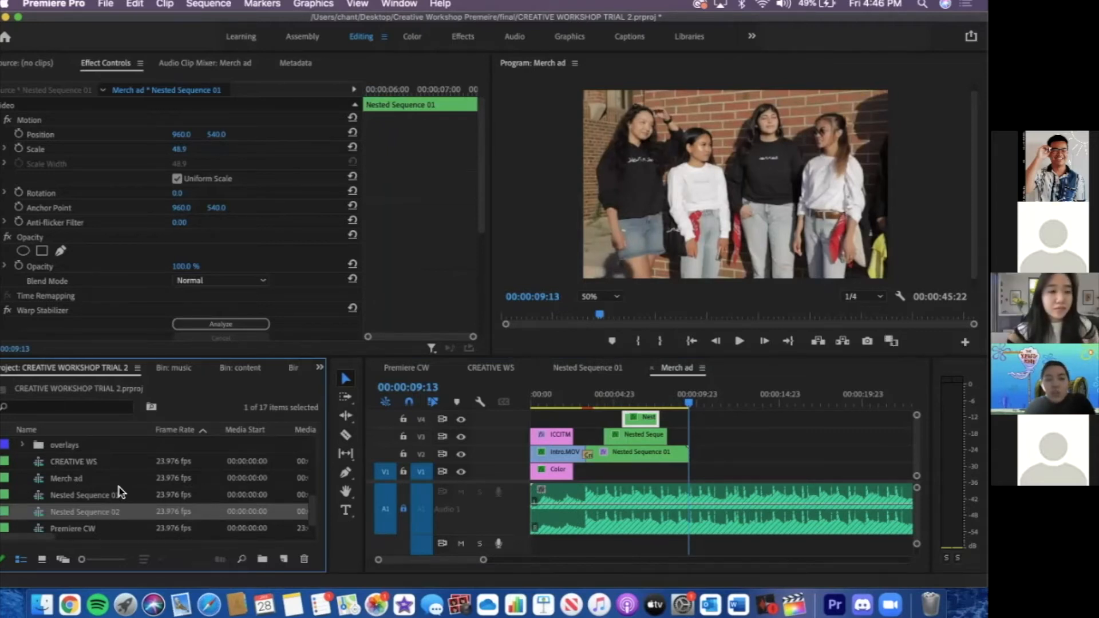
click(23, 444)
drag(123, 482, 696, 450)
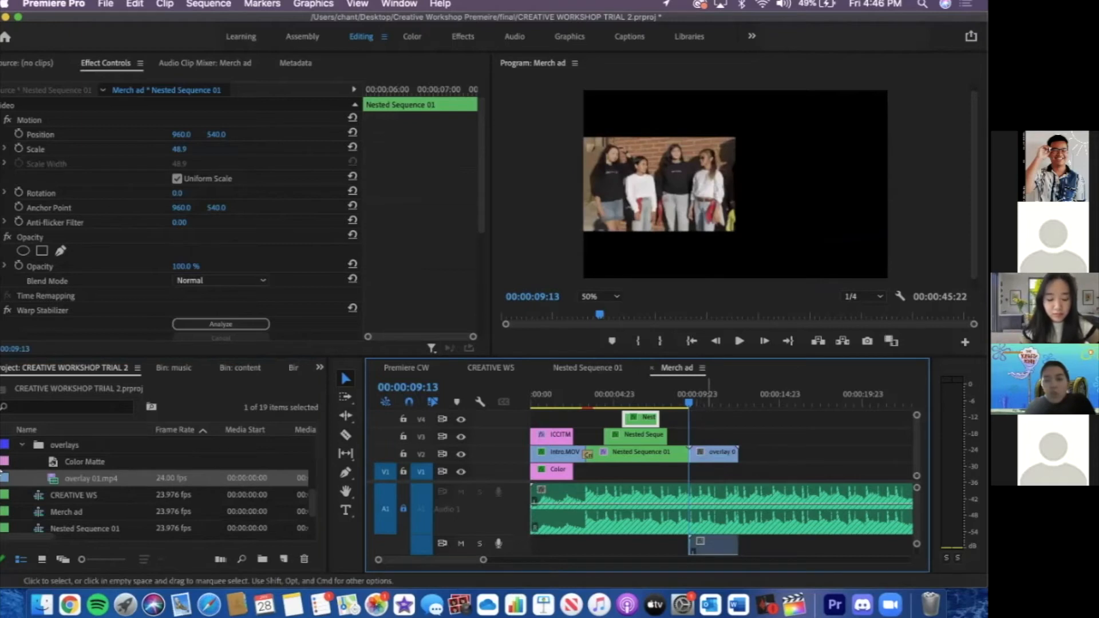
Find Masking 1.mp4 in the project and place it on V1 beneath overlay 01.mp4, aligned with the overlay's start
scroll(36, 456, up, 2)
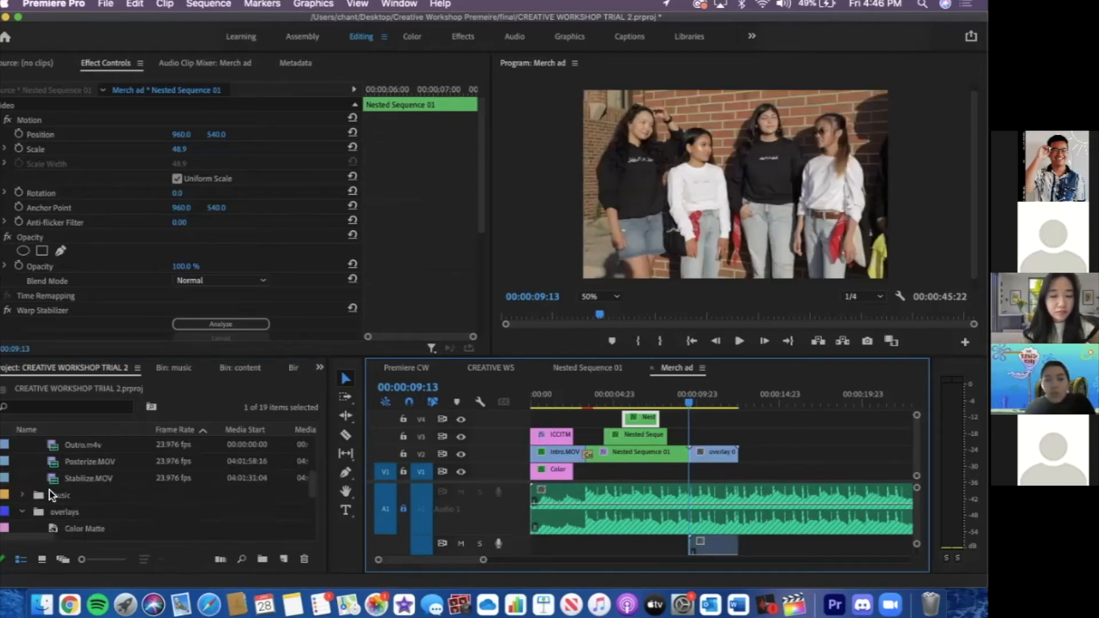
scroll(53, 494, up, 1)
scroll(53, 493, up, 1)
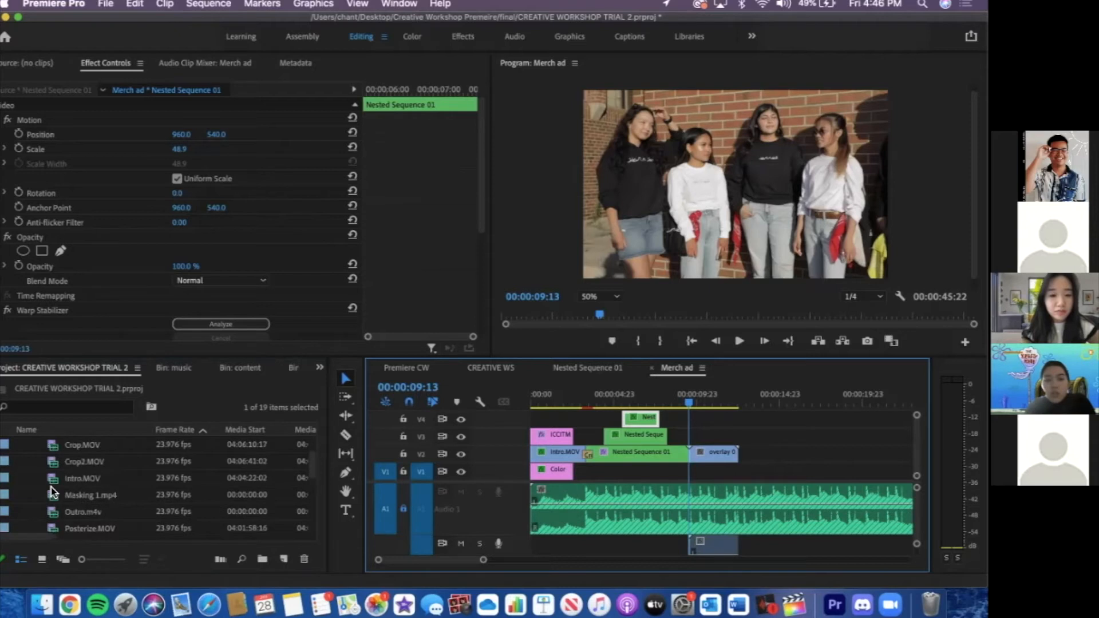
scroll(133, 496, up, 1)
scroll(133, 494, down, 1)
scroll(133, 493, down, 1)
drag(129, 480, 695, 472)
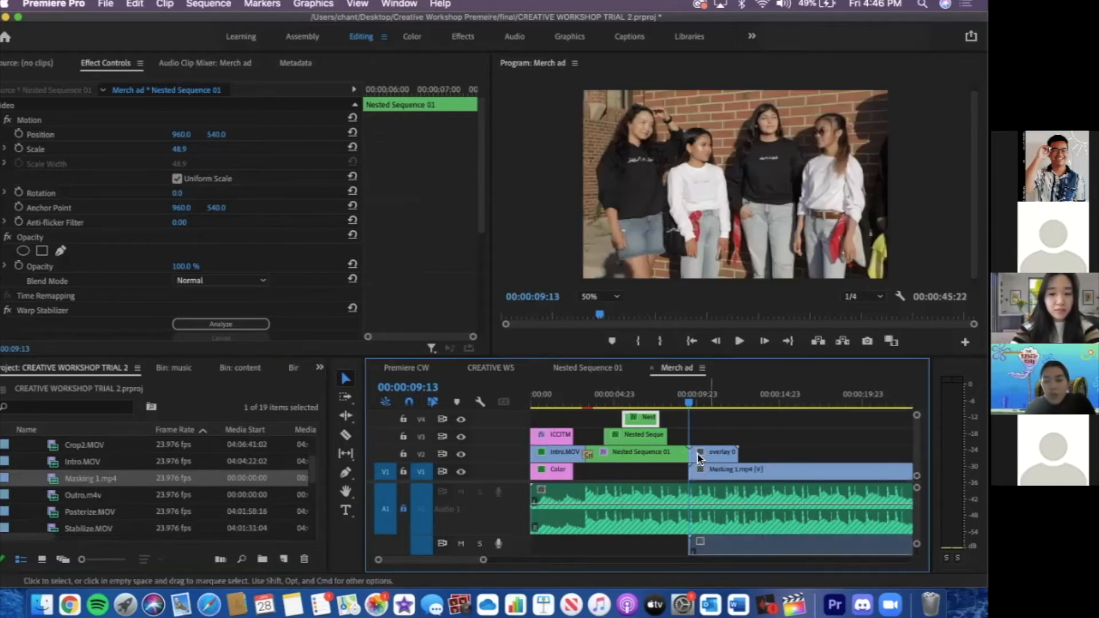
drag(477, 560, 532, 589)
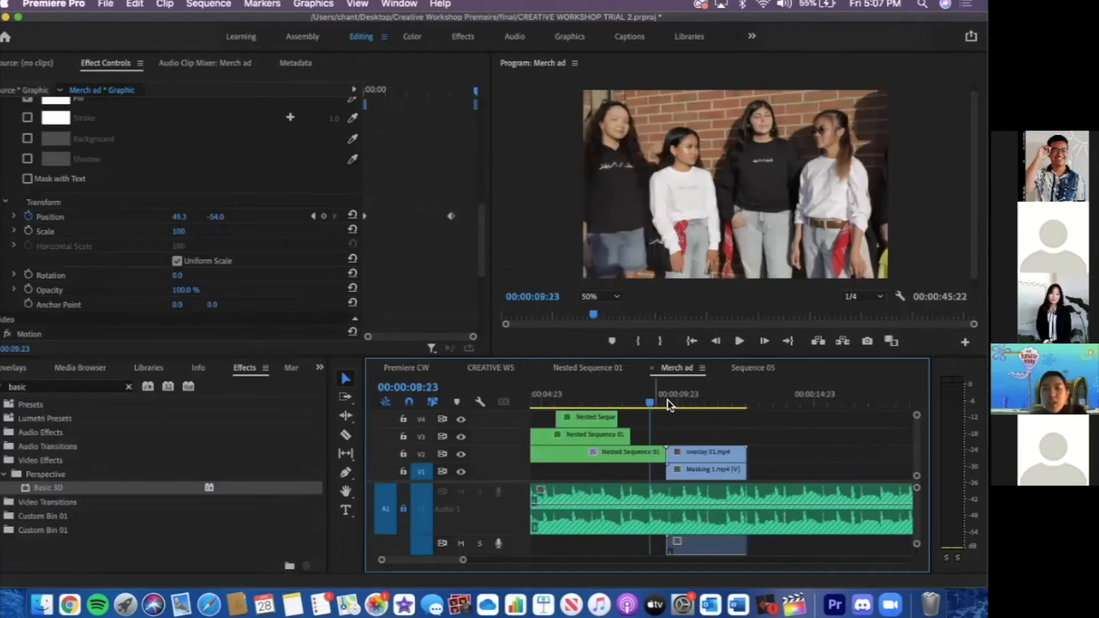
Set the program preview zoom to 25% and scale overlay 01.mp4 down to about the frame size at the clip's start
drag(667, 403, 668, 405)
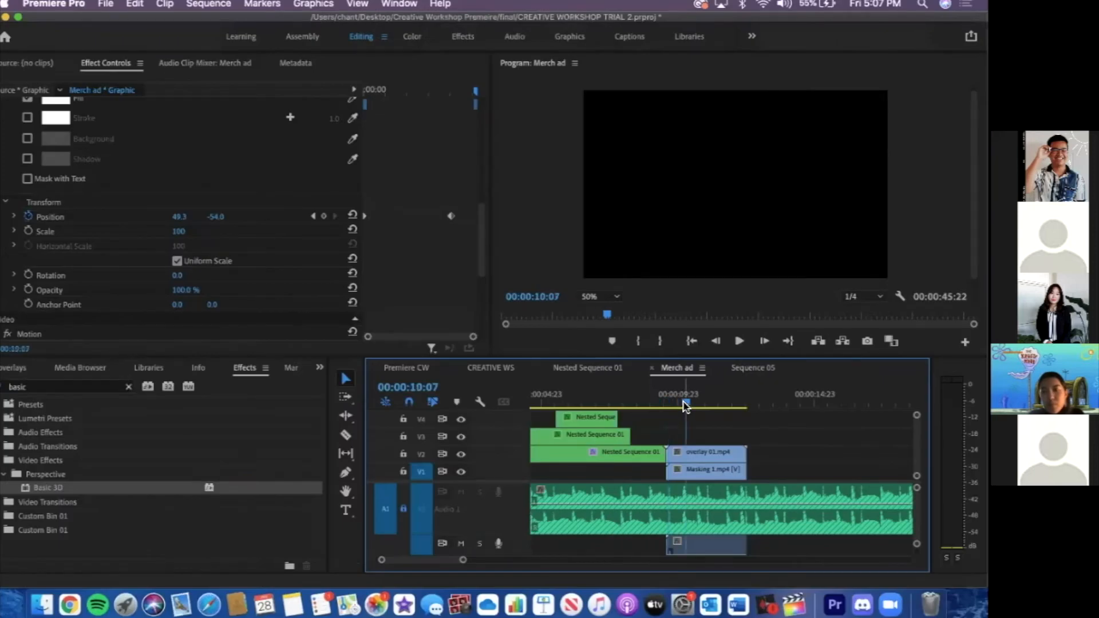
drag(685, 405, 666, 403)
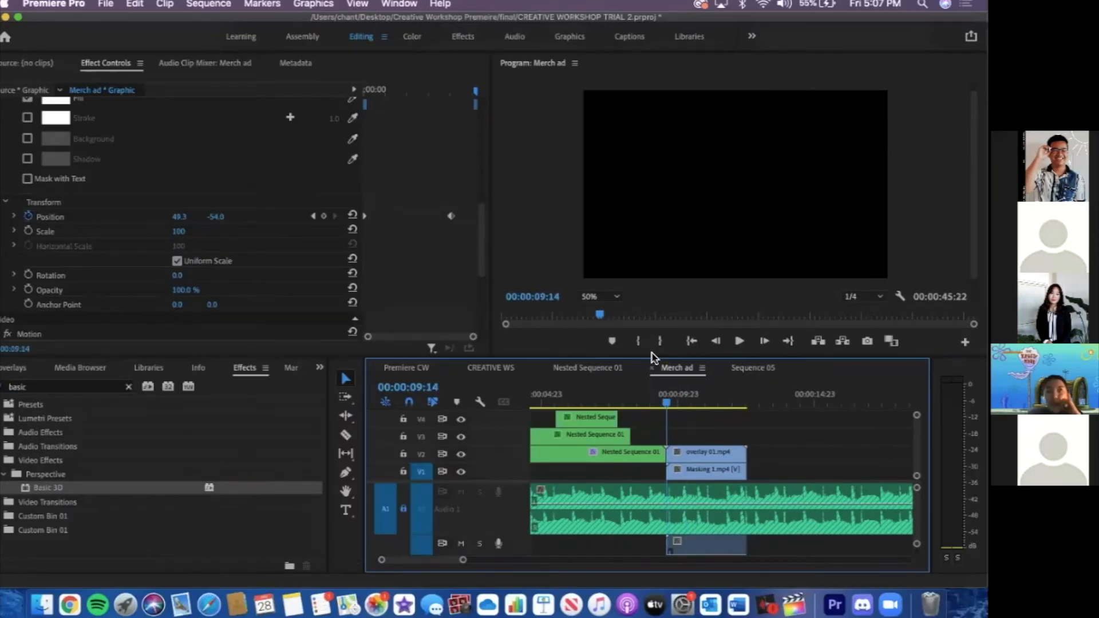
click(690, 456)
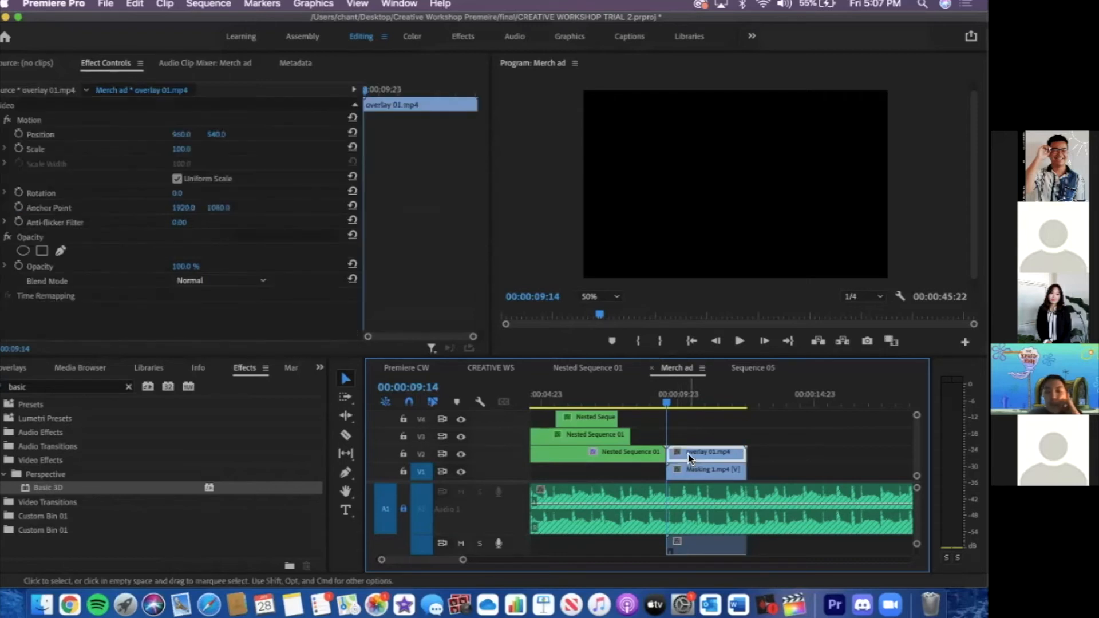
click(597, 297)
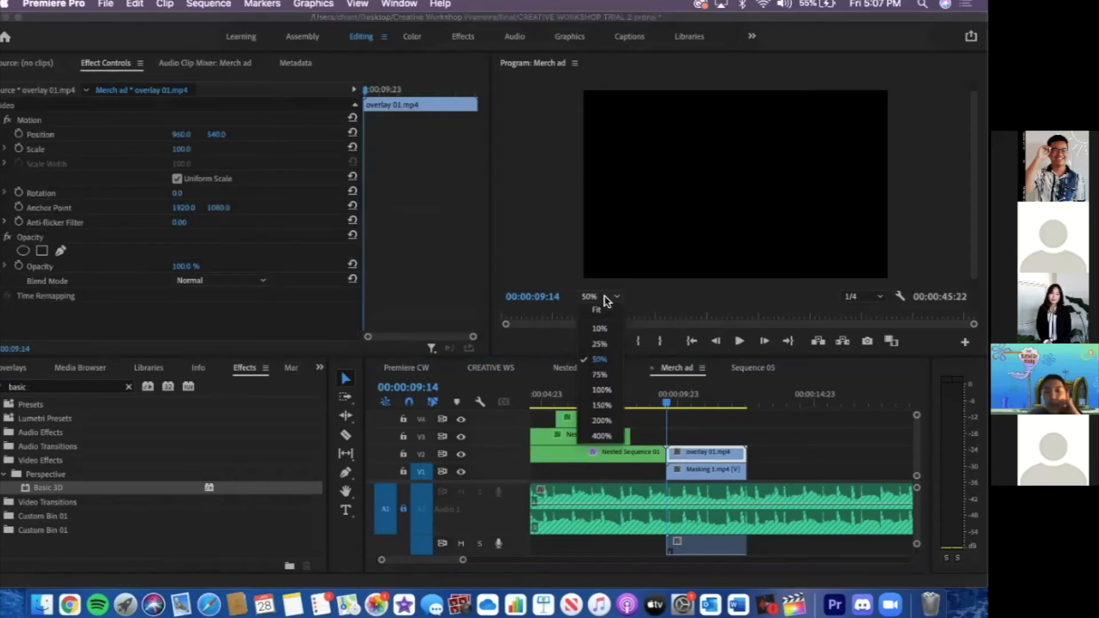
click(604, 345)
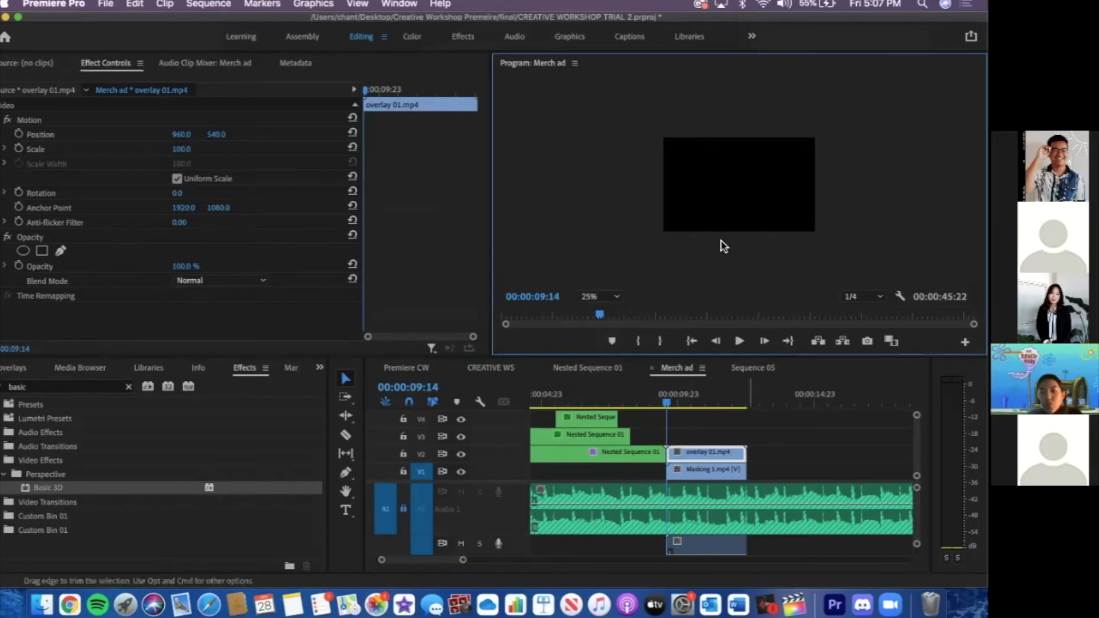
click(707, 203)
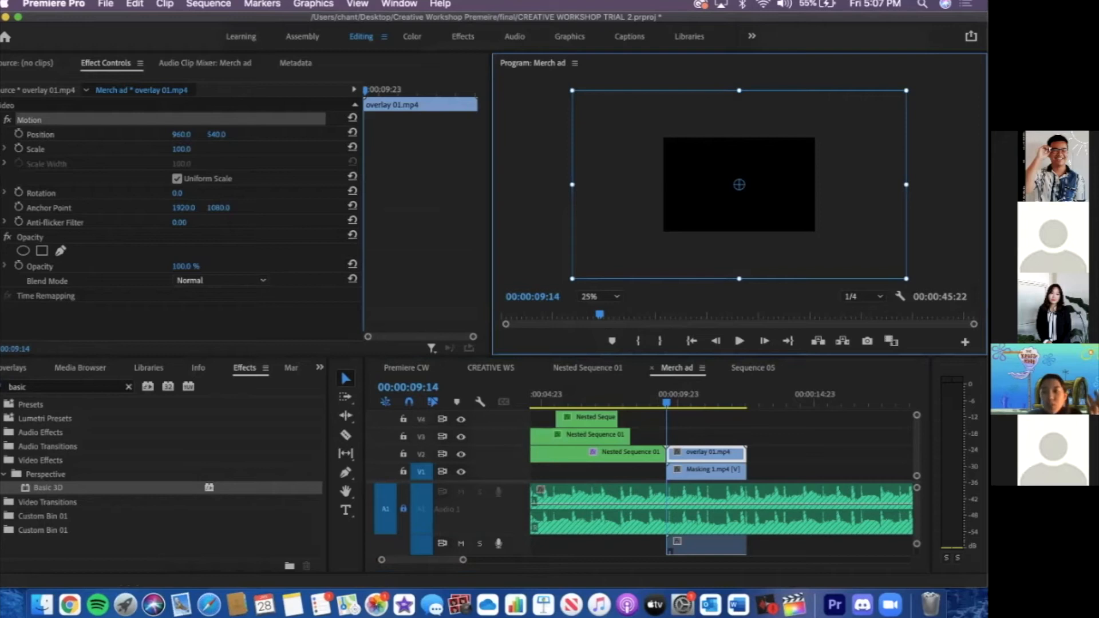
drag(906, 278, 810, 231)
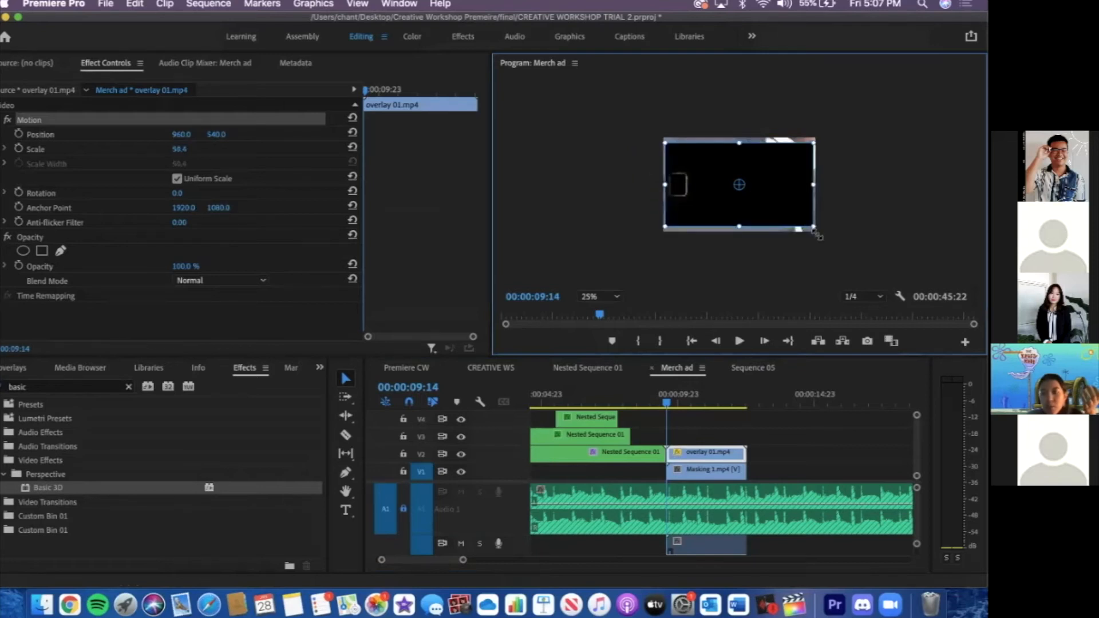
Scale overlay 01.mp4 to 54.7 at position 1039.3, 416.0 in the preview and set the preview zoom to 50%
mouse_move(740, 183)
mouse_down()
mouse_move(738, 193)
mouse_move(760, 197)
mouse_move(741, 171)
mouse_up()
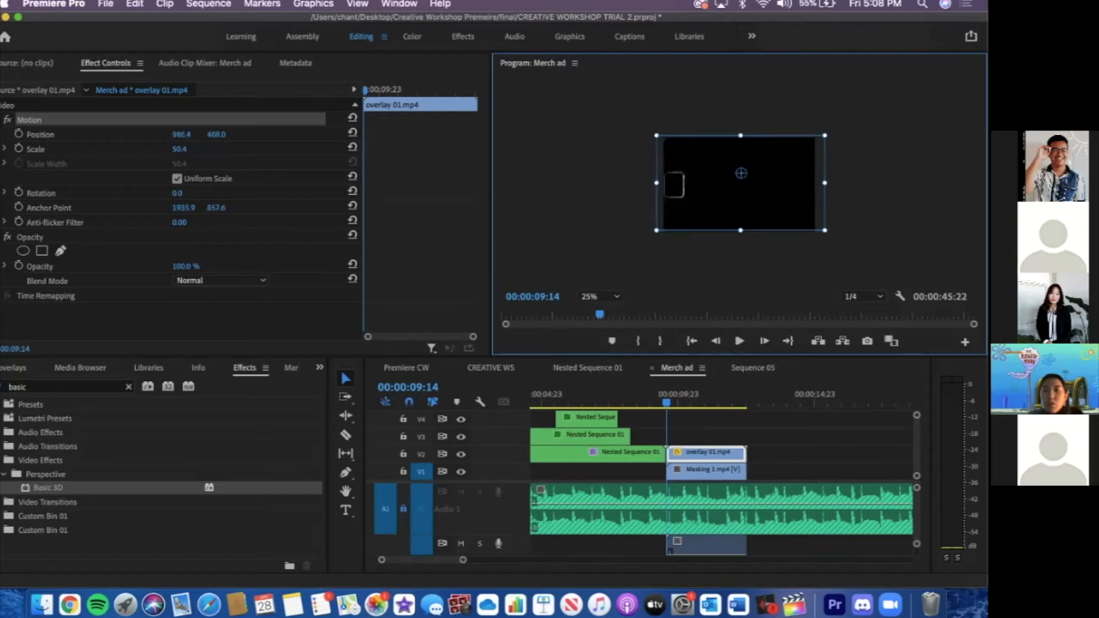
drag(740, 232, 740, 239)
drag(733, 178, 738, 178)
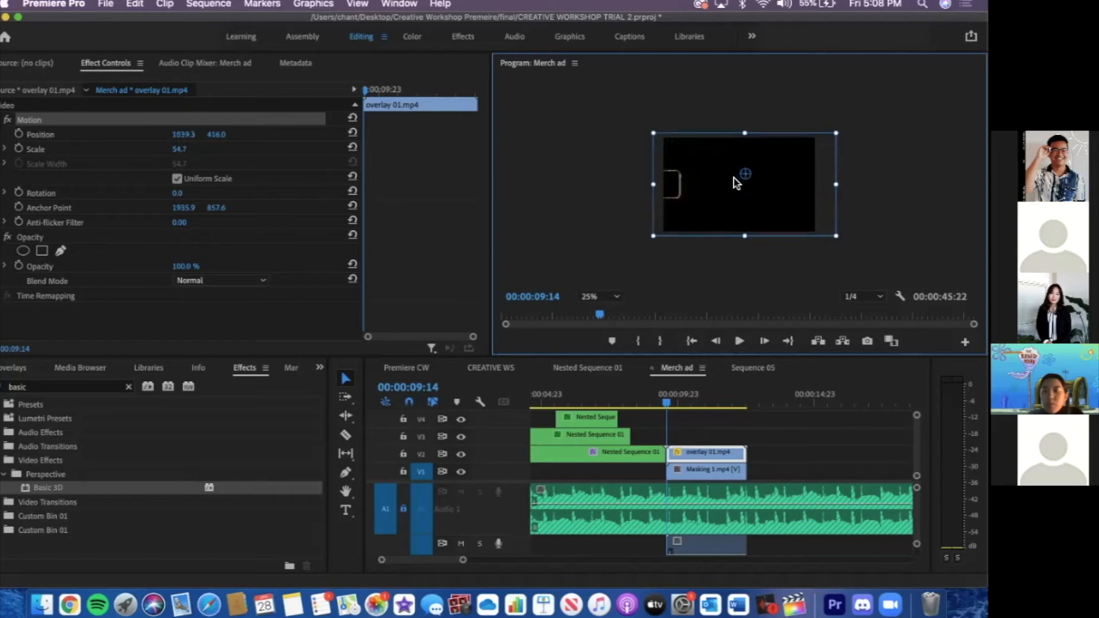
click(721, 285)
click(598, 297)
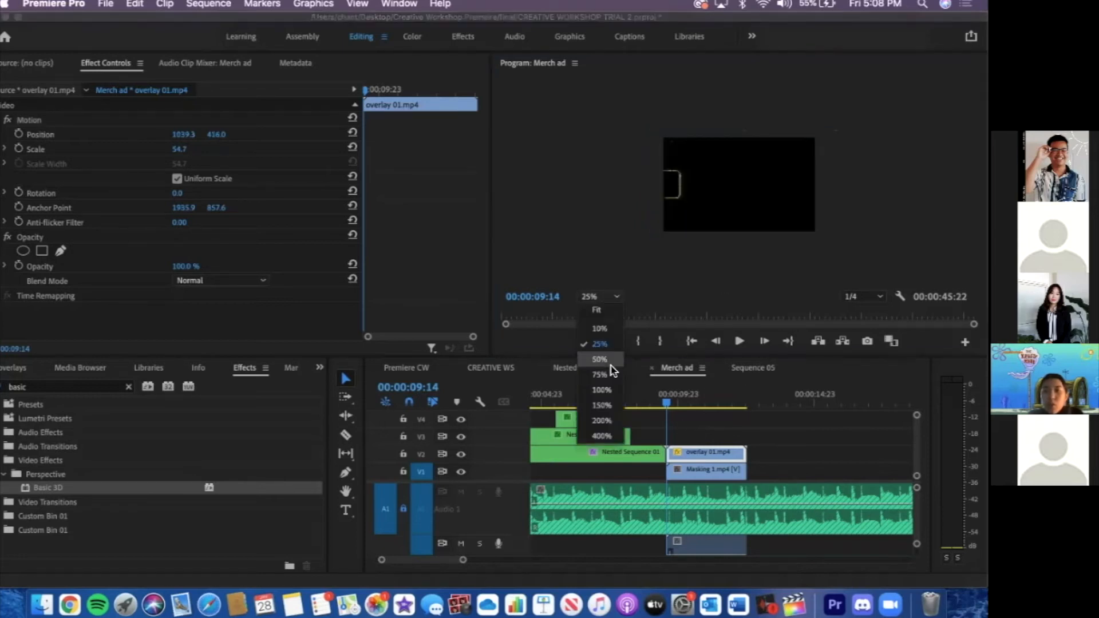
click(610, 364)
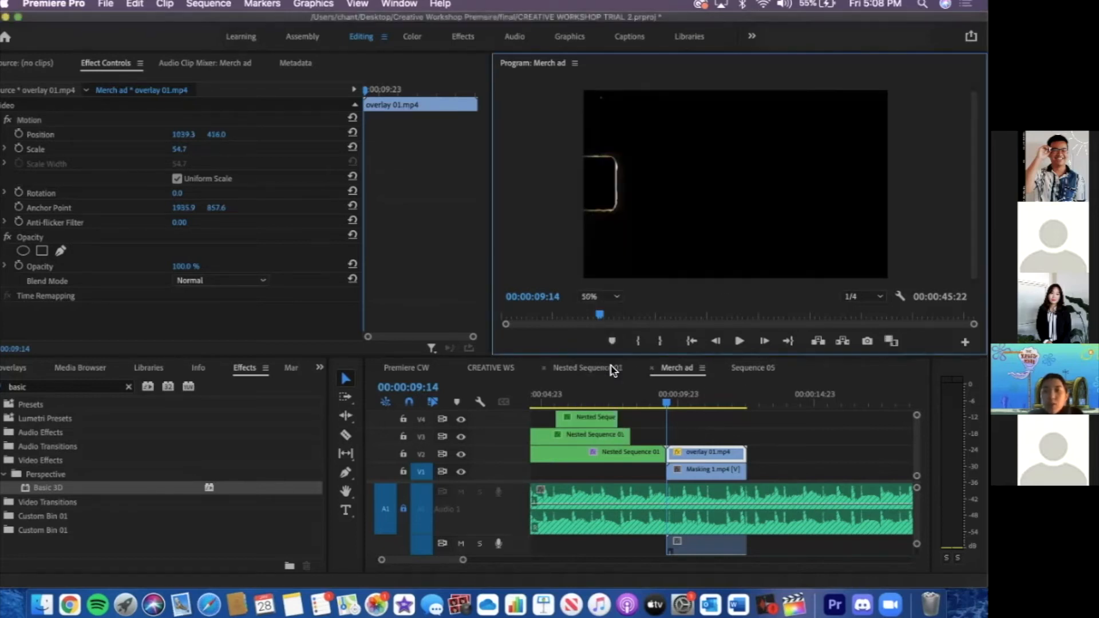
Play the overlay section and try to extend the end of overlay 01.mp4 on V2
click(657, 404)
key(space)
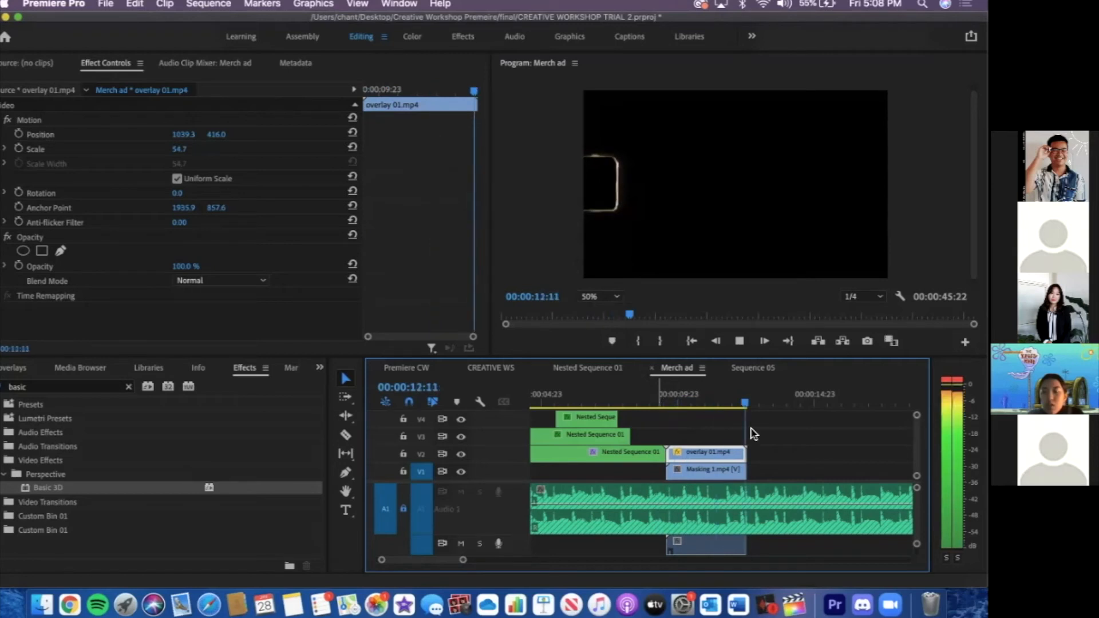
key(space)
drag(755, 453, 758, 454)
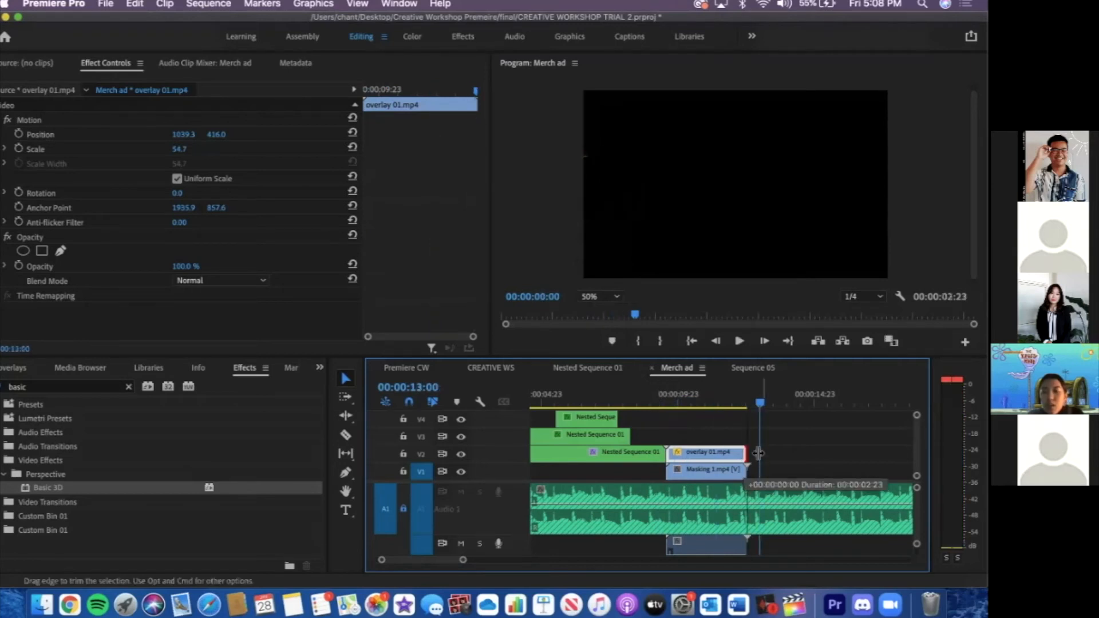
Set the speed of overlay 01.mp4 to 80% and play the slowed clip from its start
click(707, 405)
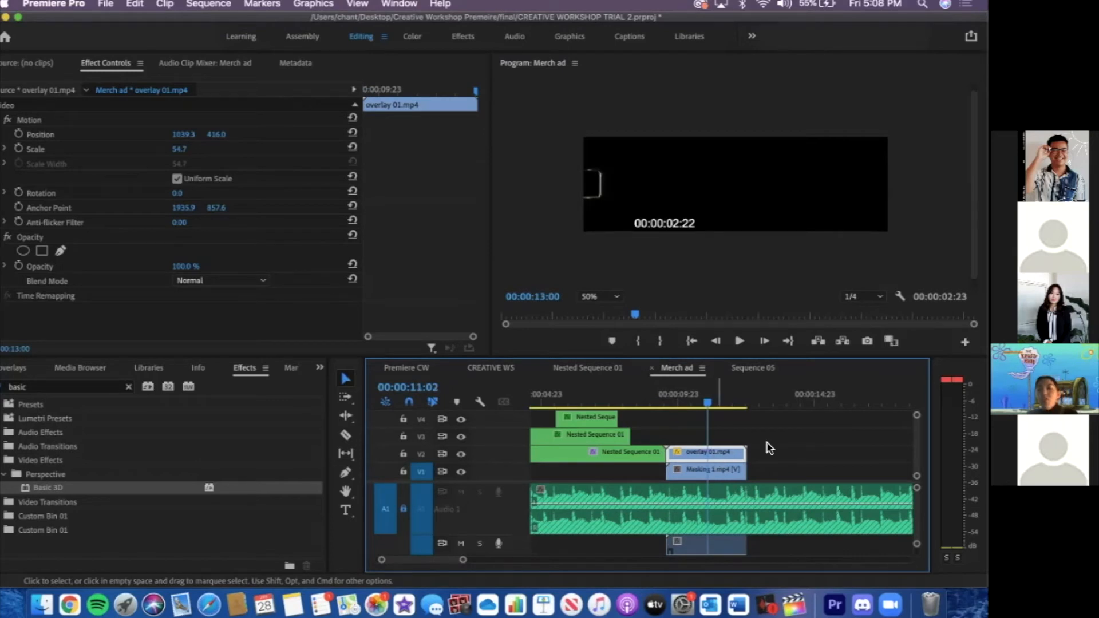
right_click(720, 452)
scroll(775, 529, down, 10)
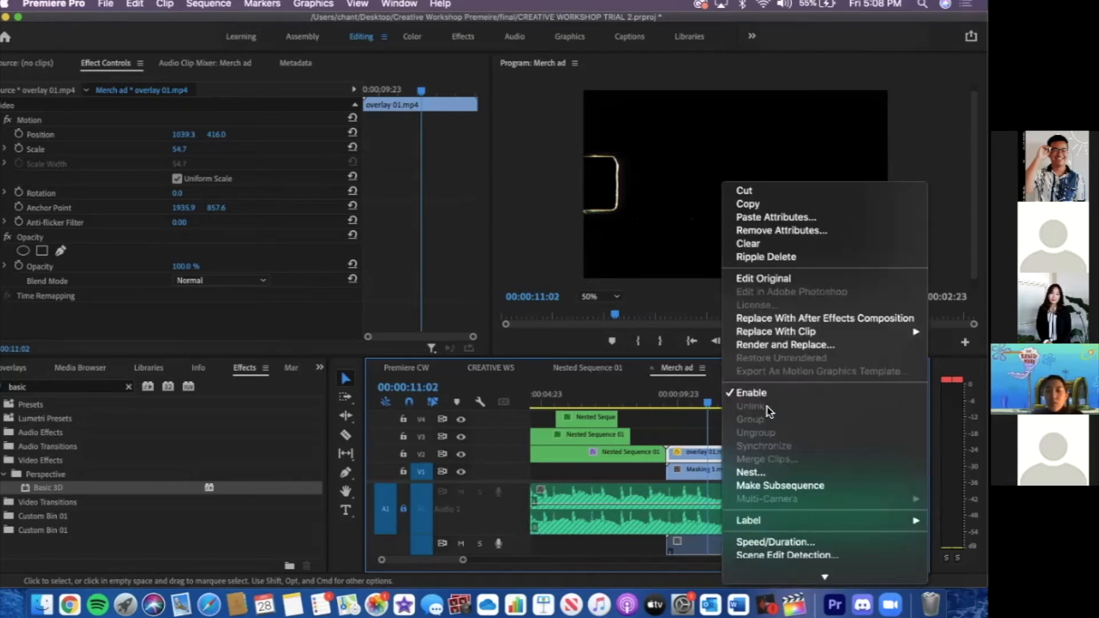
mouse_move(768, 407)
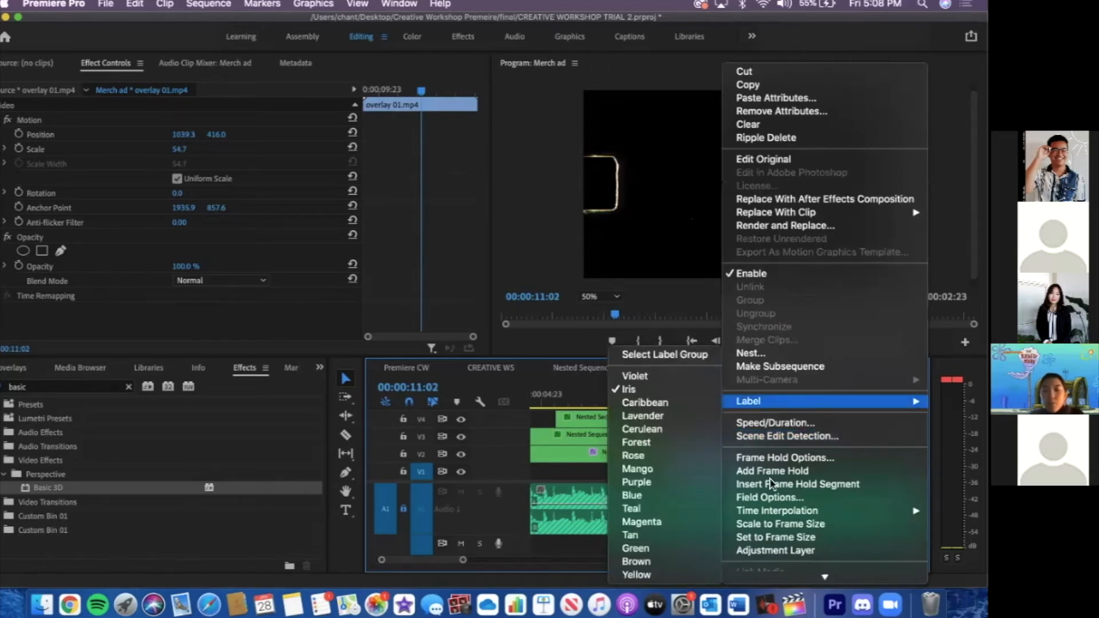
click(776, 424)
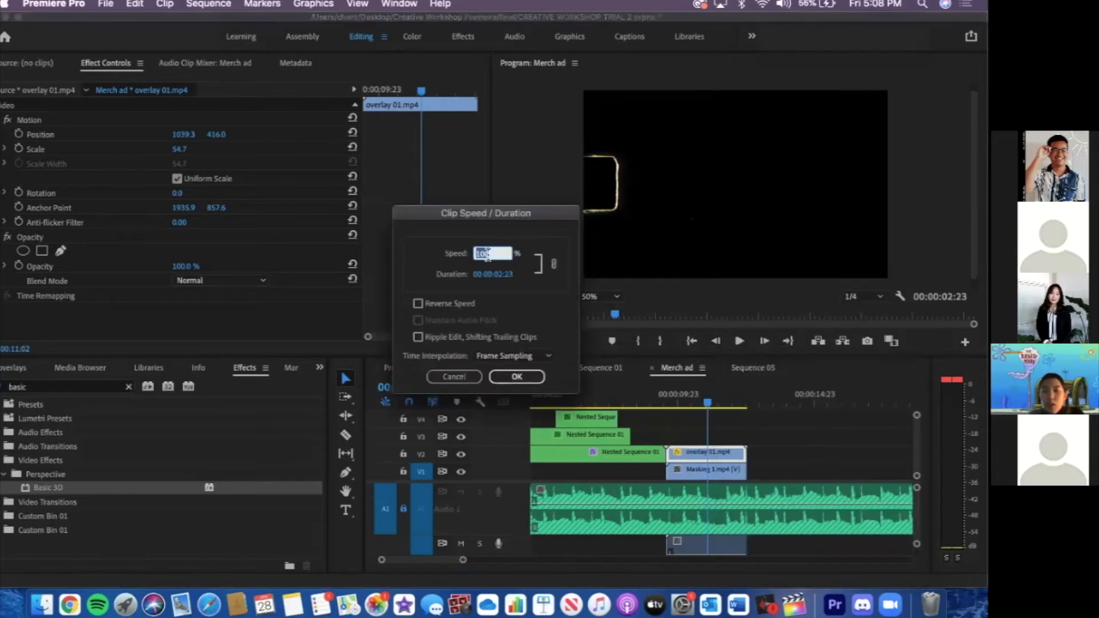
text(80)
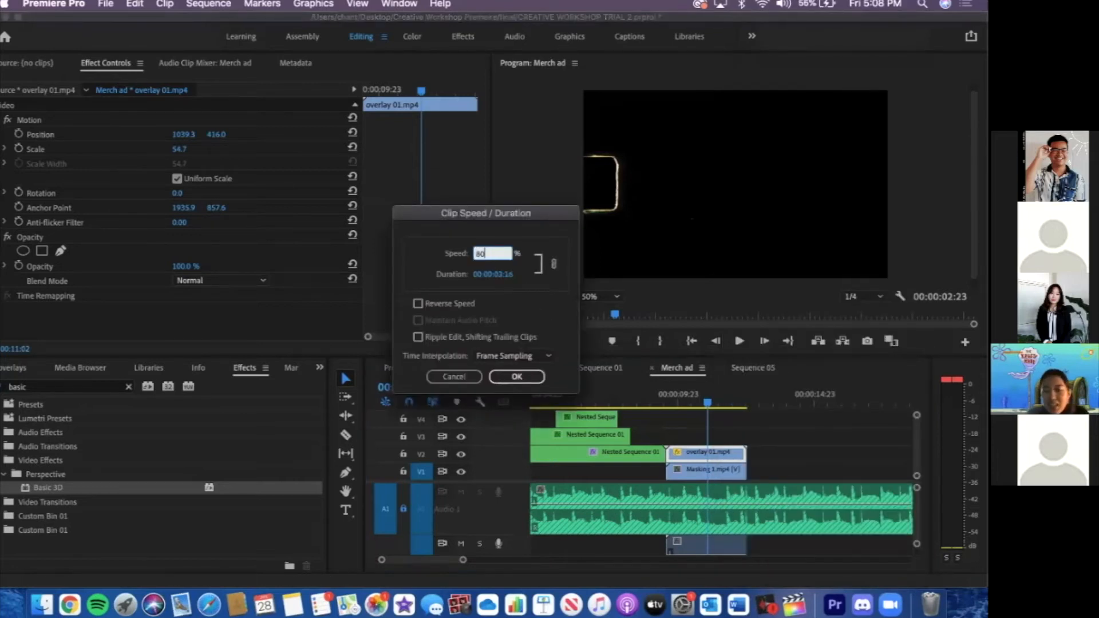
key(Return)
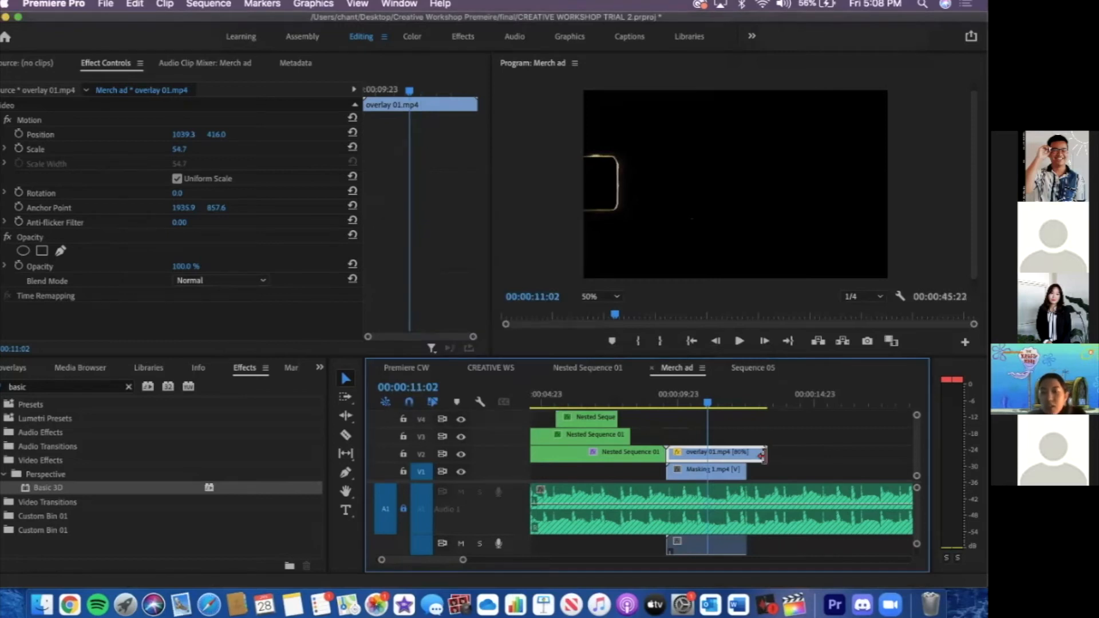
click(664, 402)
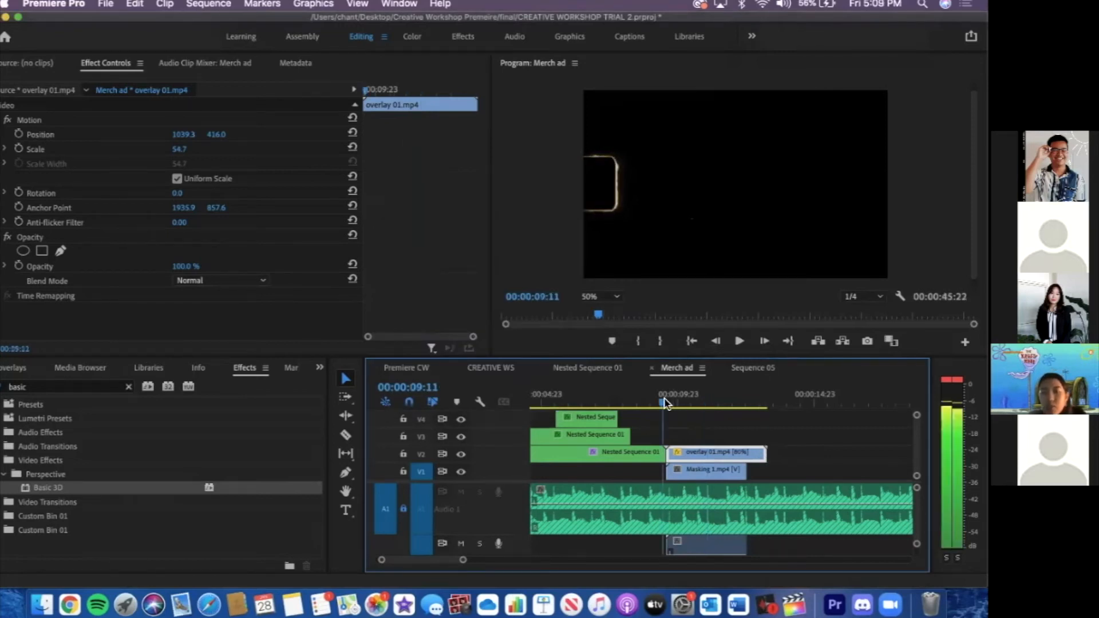
key(space)
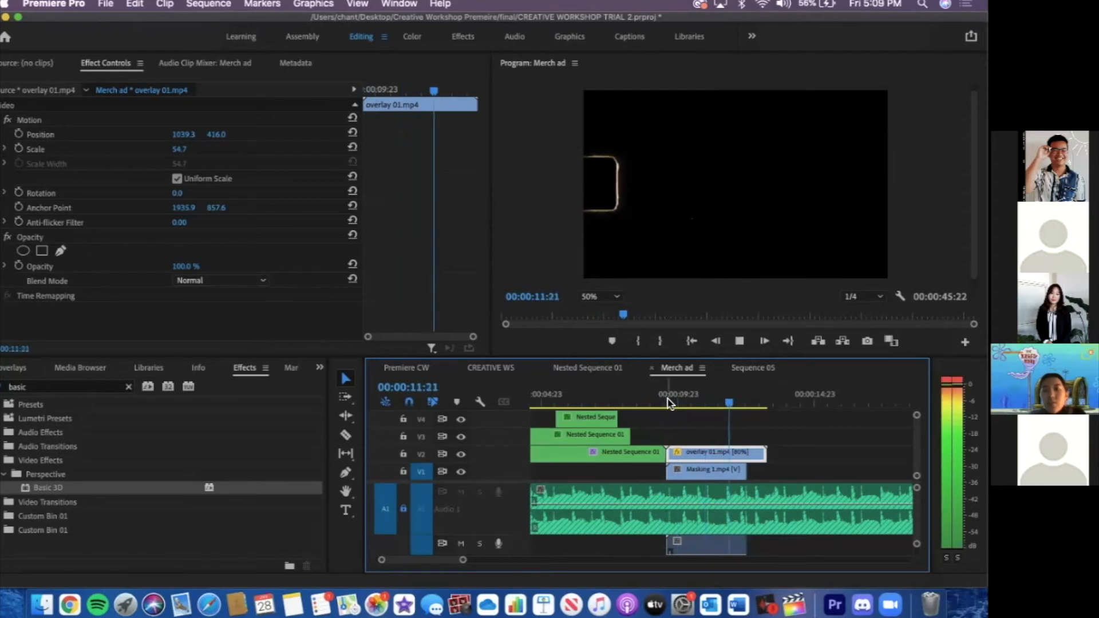
key(space)
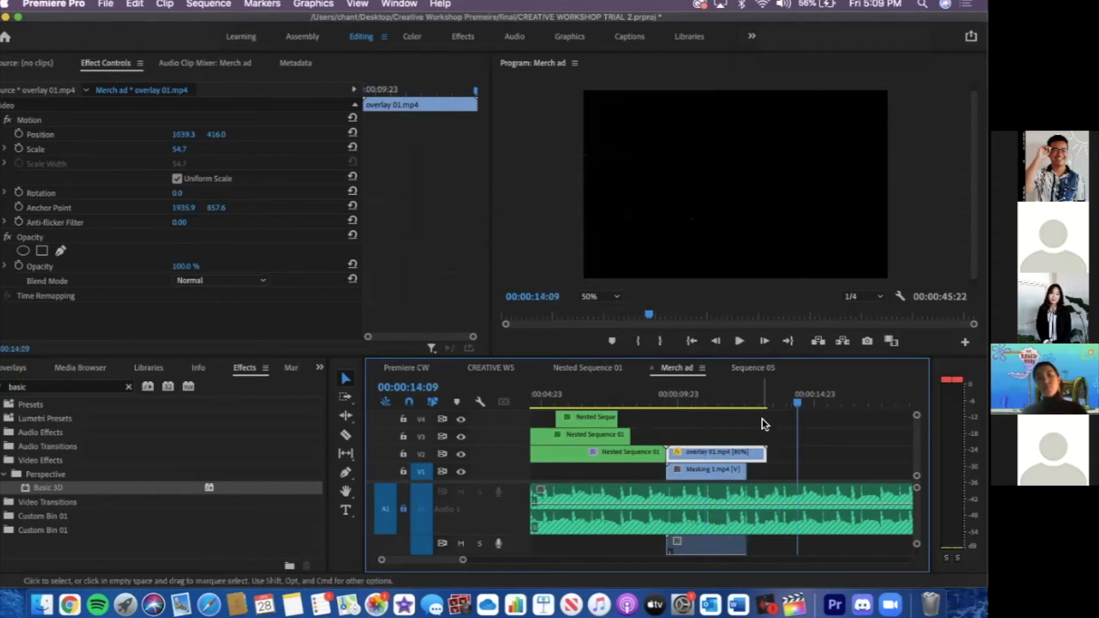
Move Masking 1.mp4 on V1 to directly after the end of overlay 01.mp4 and extend its end
click(742, 469)
drag(757, 470, 779, 407)
click(772, 408)
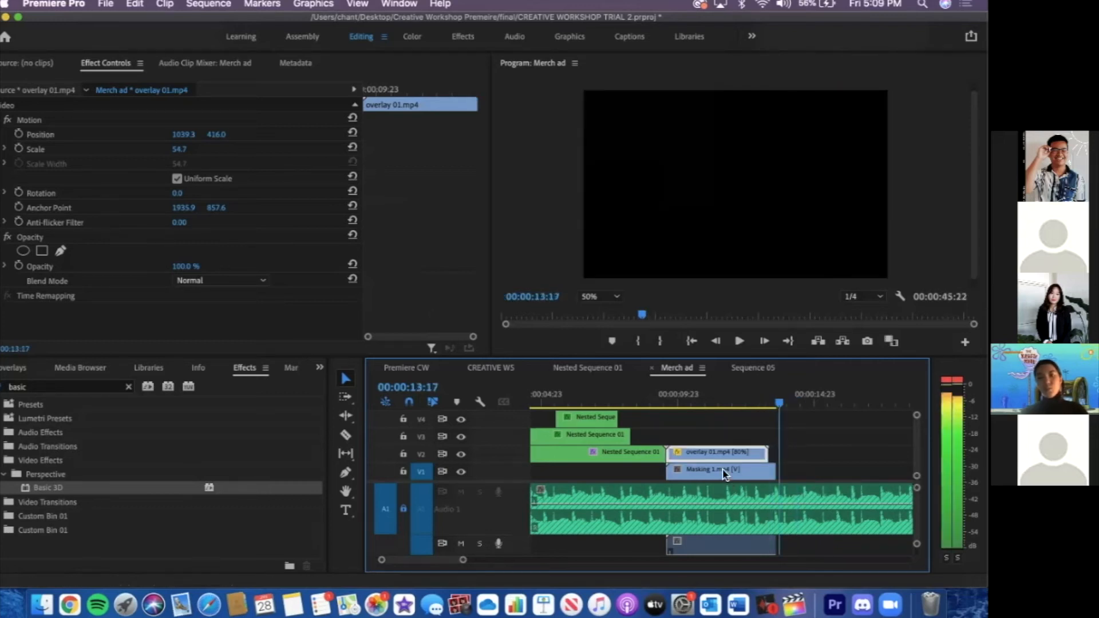
click(722, 468)
drag(750, 469, 804, 468)
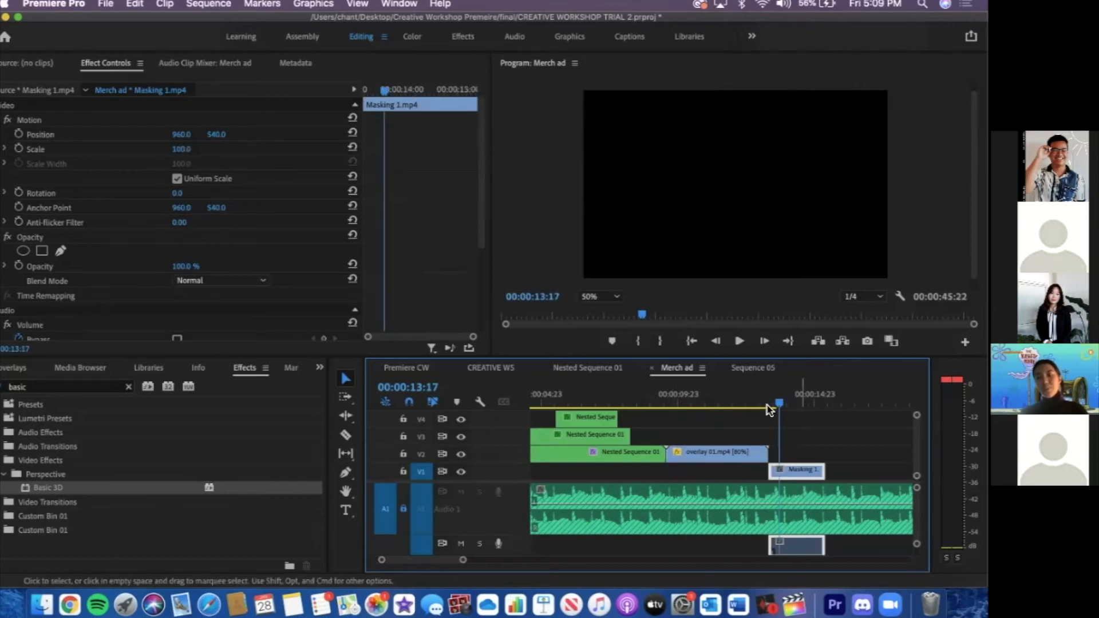
click(770, 404)
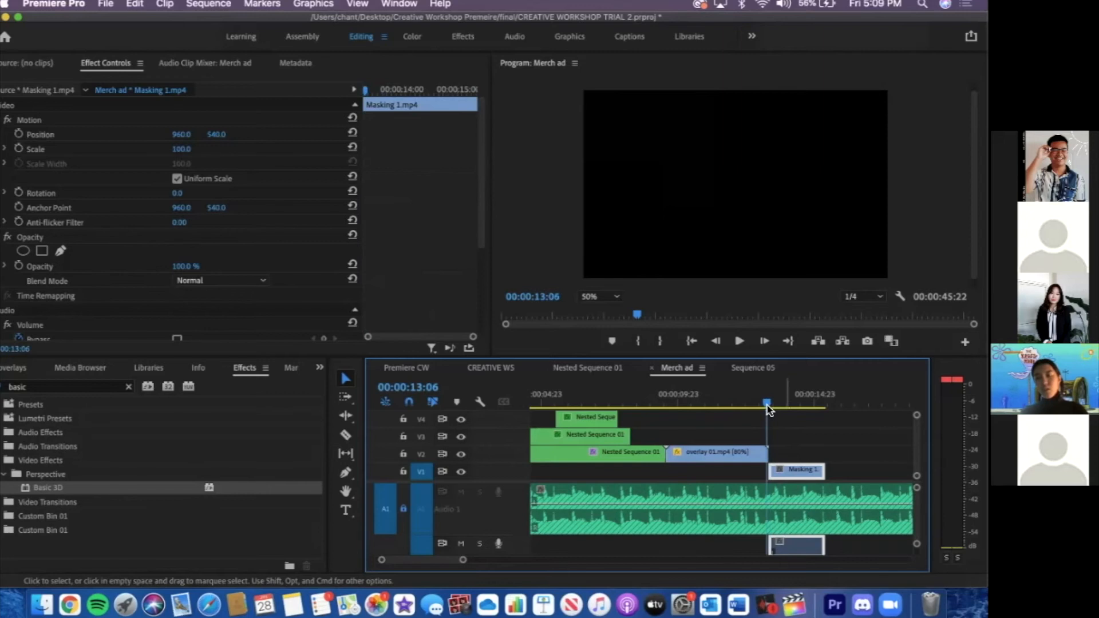
click(783, 404)
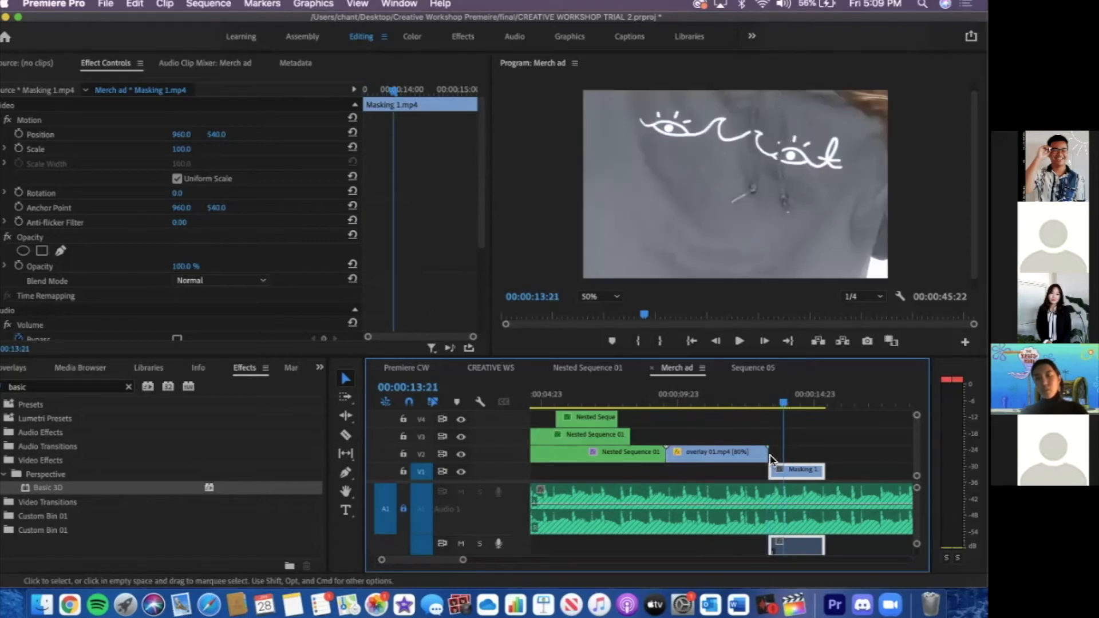
scroll(770, 458, right, 3)
drag(717, 470, 820, 470)
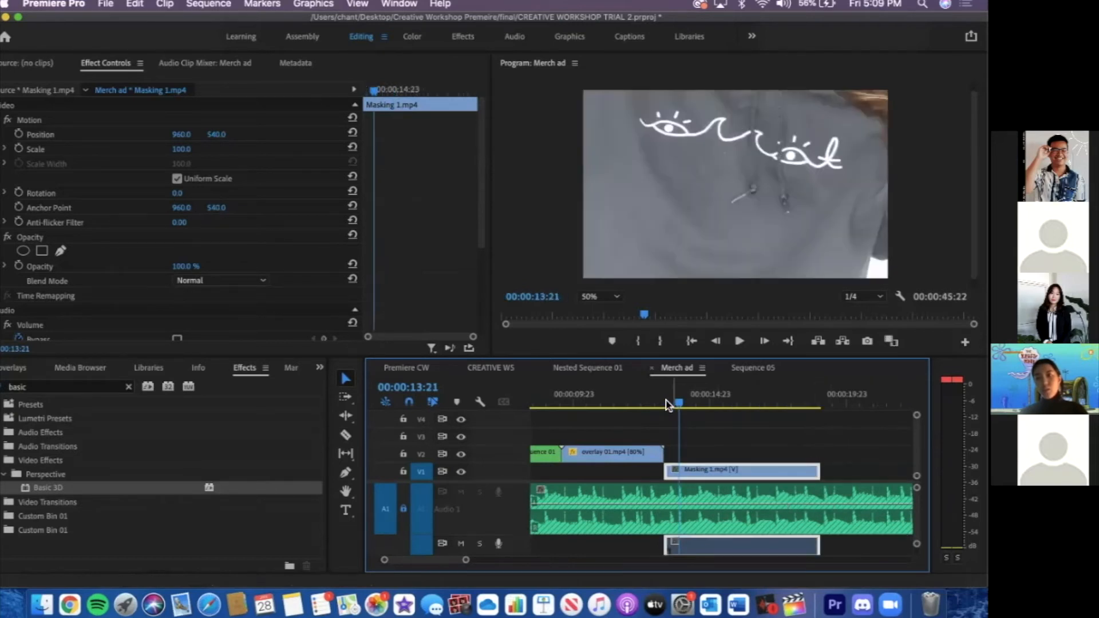
Play Masking 1.mp4, trim its start to about 00:00:14:04, and play the trimmed clip
click(664, 404)
key(space)
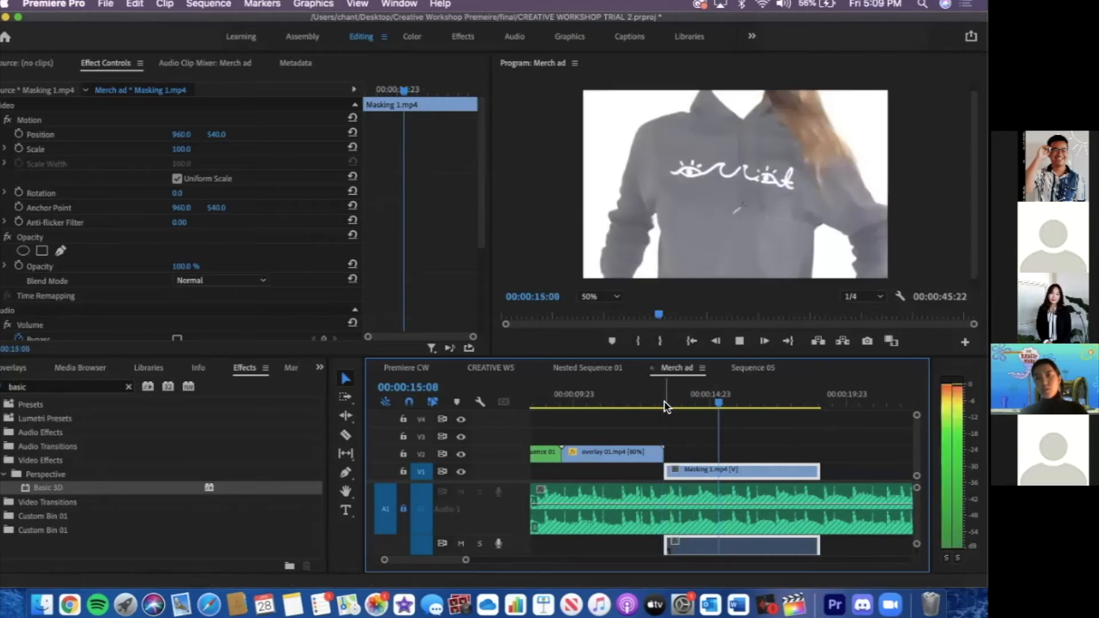
key(space)
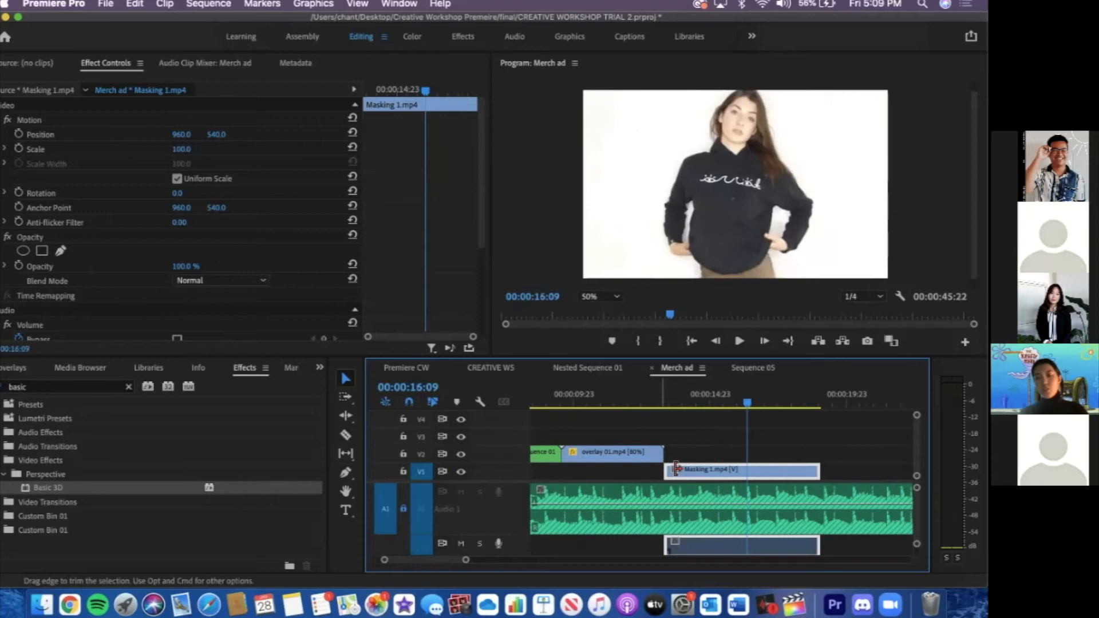
drag(681, 469, 689, 469)
click(688, 404)
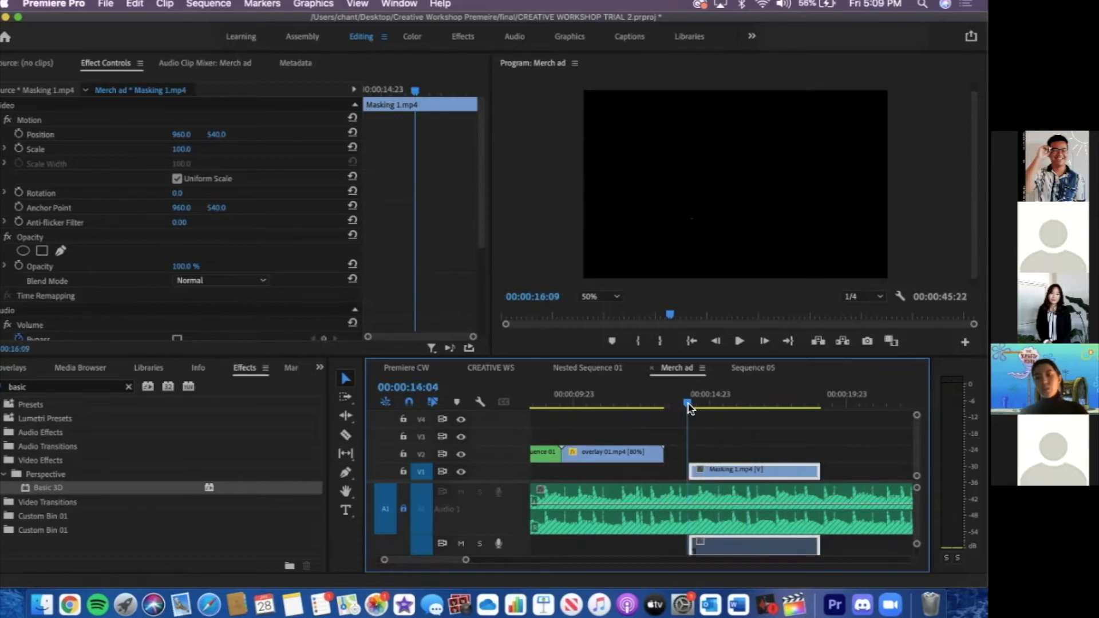
key(space)
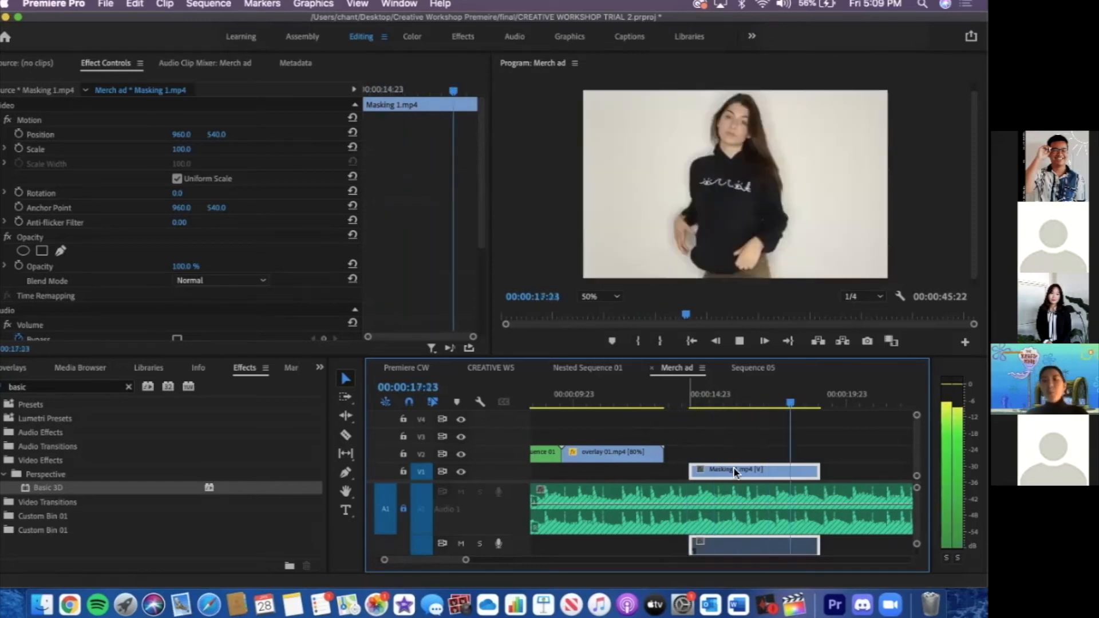
key(space)
Move Masking 1.mp4 back beneath overlay 01.mp4, aligned with the overlay's start, and set the playhead to 00:00:10:07
drag(624, 470, 567, 408)
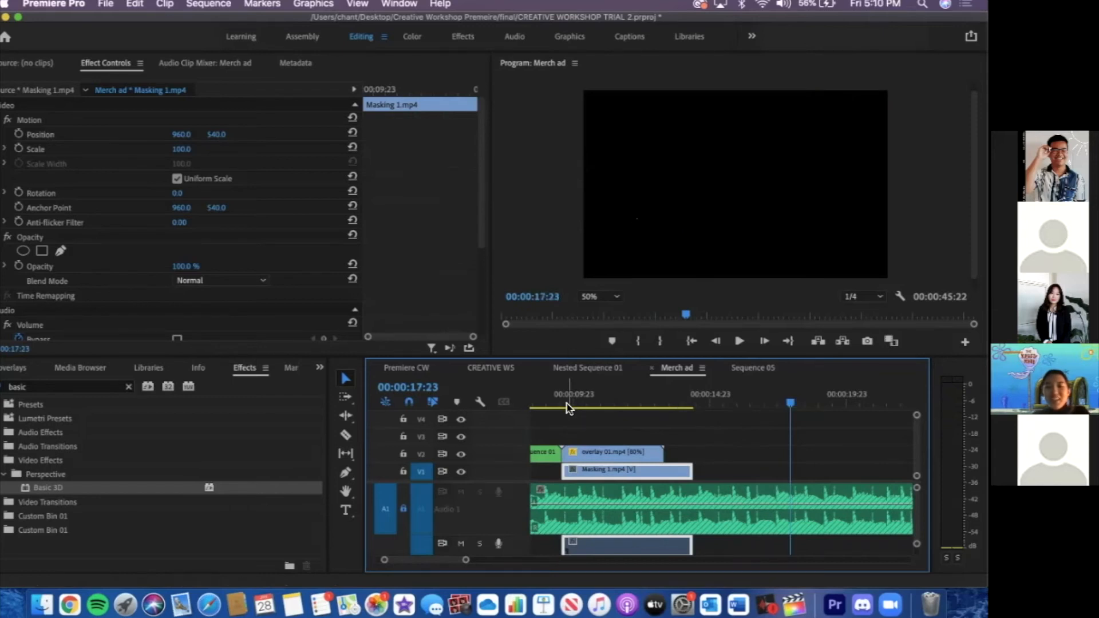
click(565, 404)
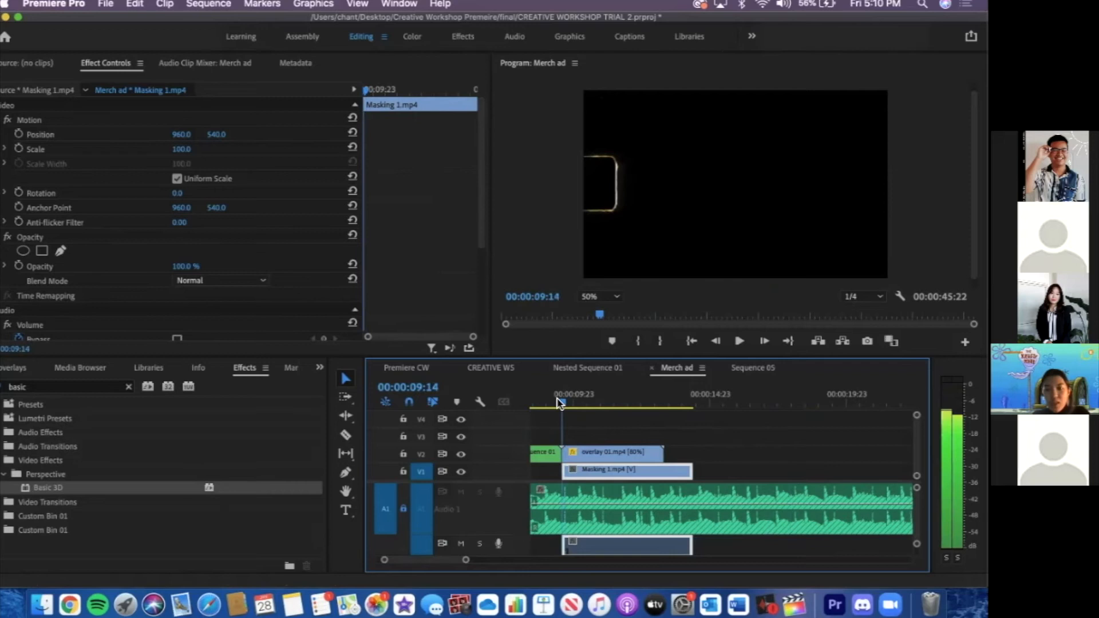
click(582, 404)
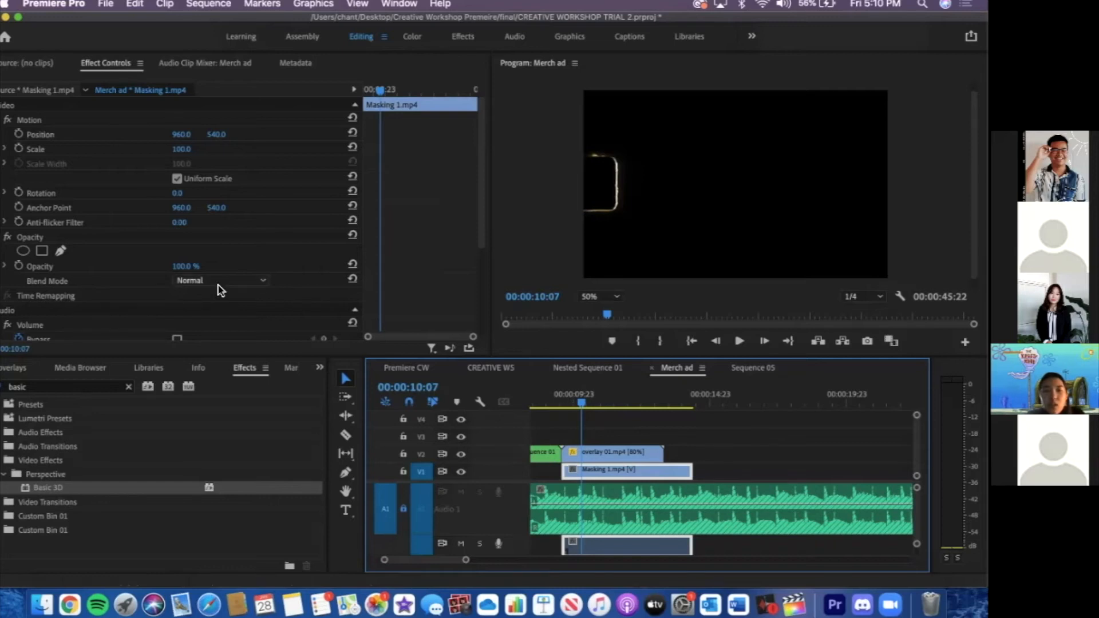
Draw a closed four-point opacity mask on Masking 1.mp4 with the Pen tool, roughly rectangular and inset from the frame edges
scroll(220, 290, down, 5)
scroll(169, 258, up, 3)
scroll(171, 264, up, 3)
click(62, 252)
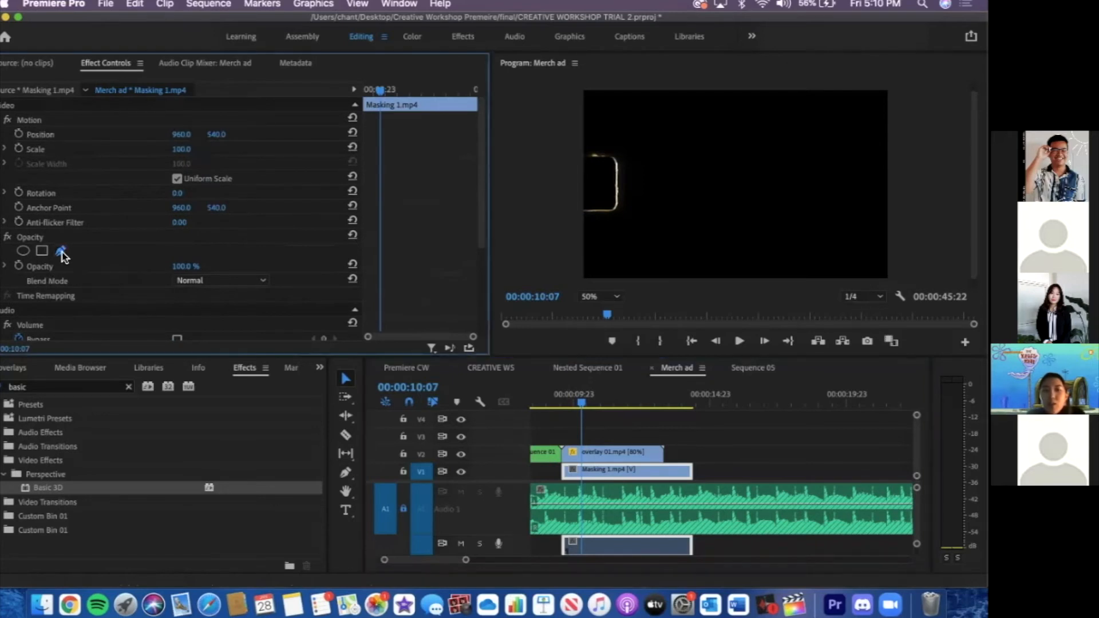
click(642, 120)
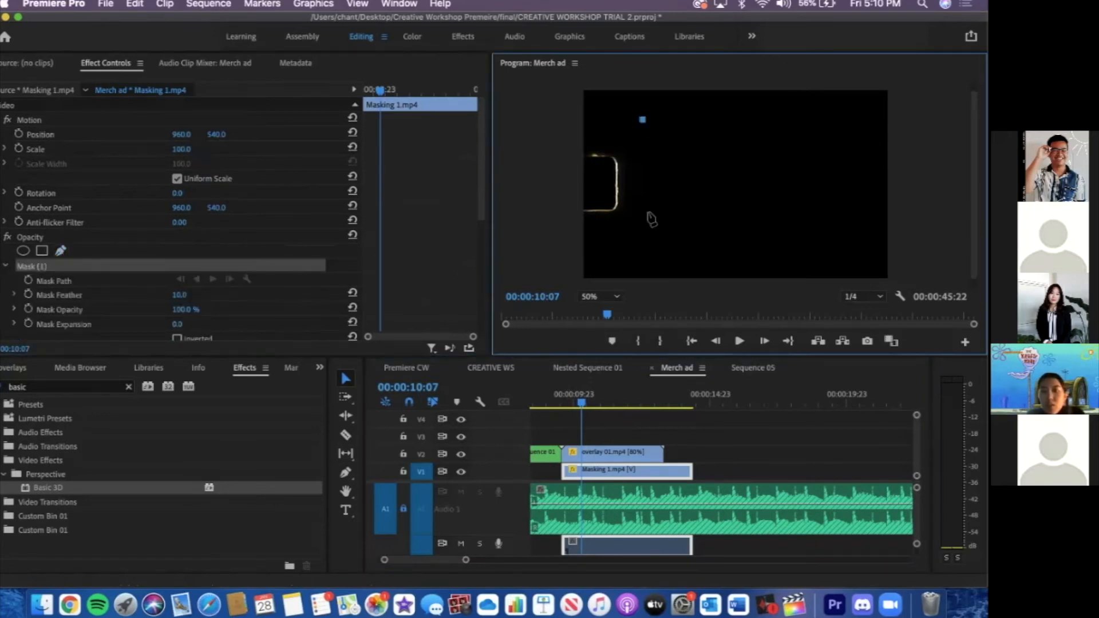
click(640, 246)
click(847, 251)
click(842, 122)
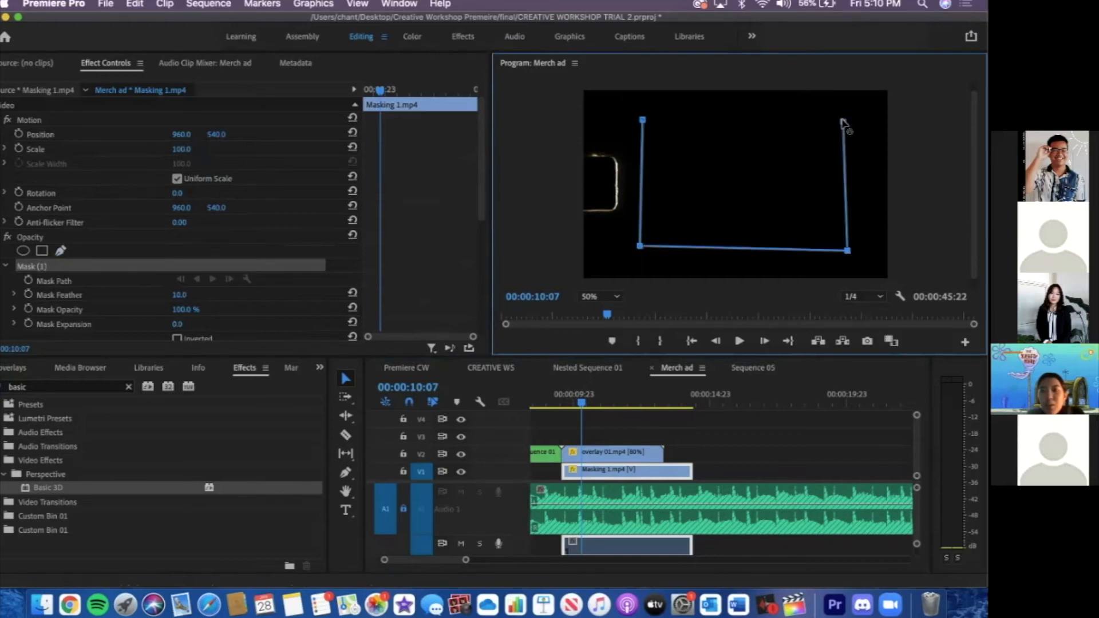
click(642, 120)
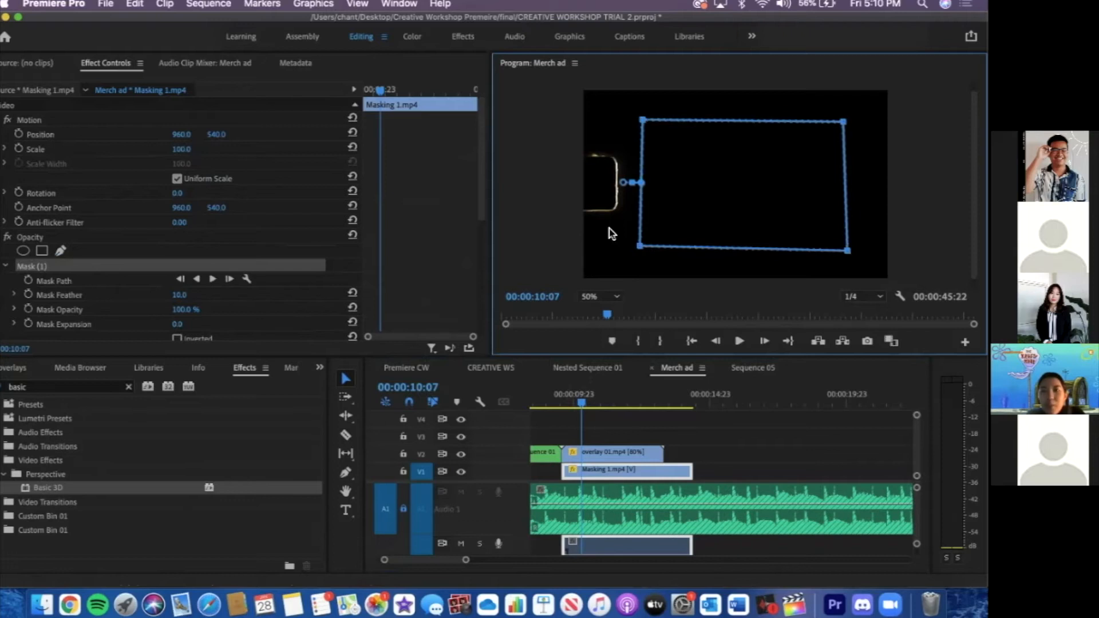
scroll(223, 312, down, 2)
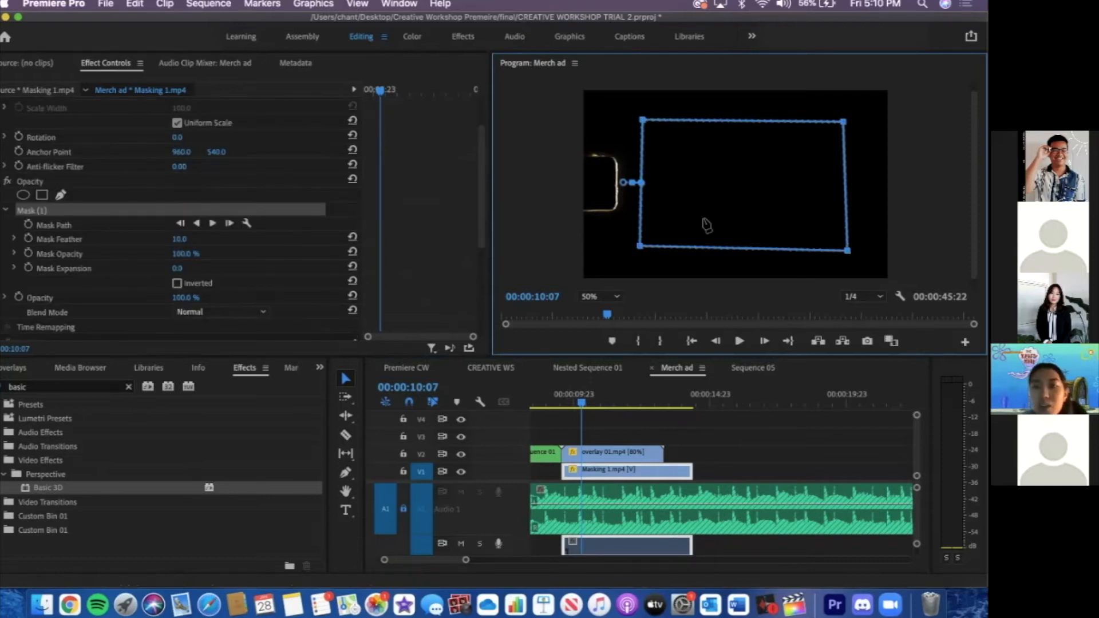
Undo all the Pen-drawn points of the opacity mask on Masking 1.mp4
key(super+z)
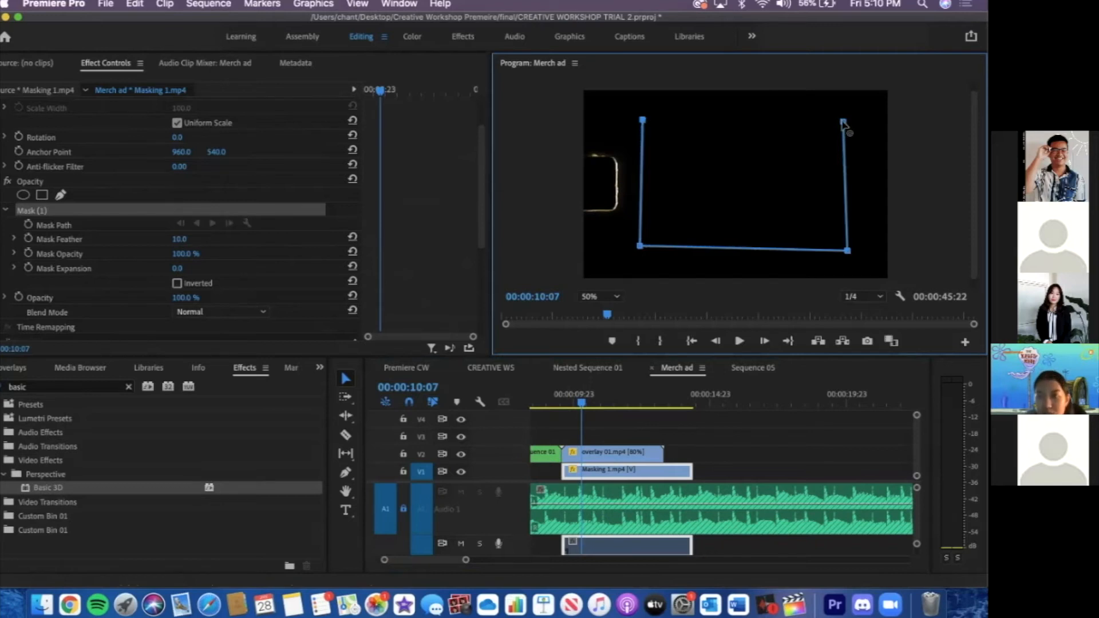
click(642, 121)
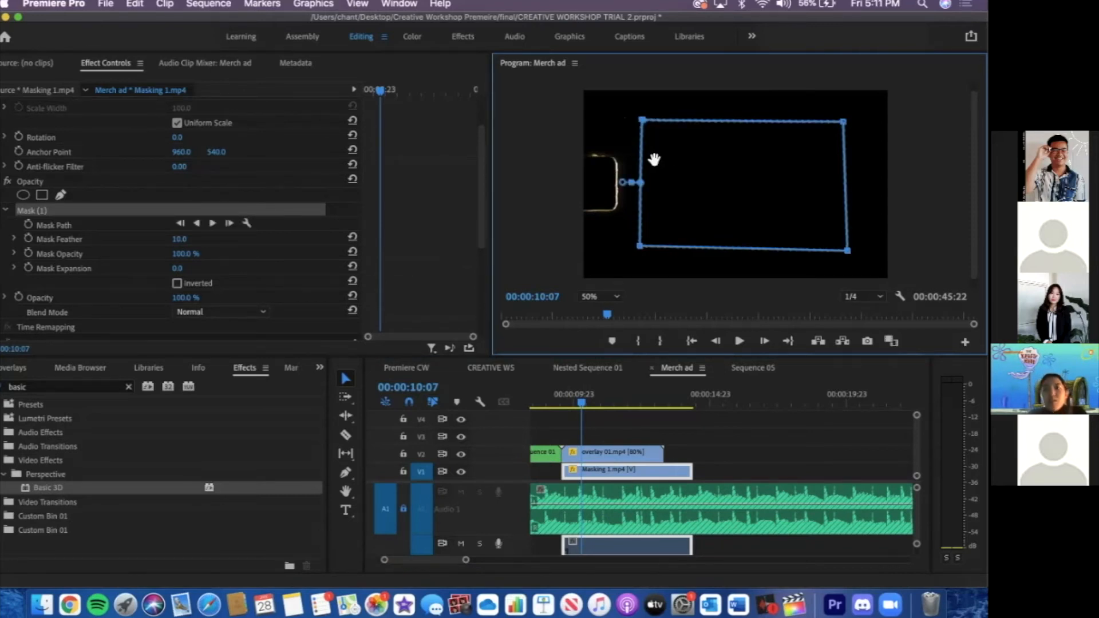
key(super+z)
key(super+z)
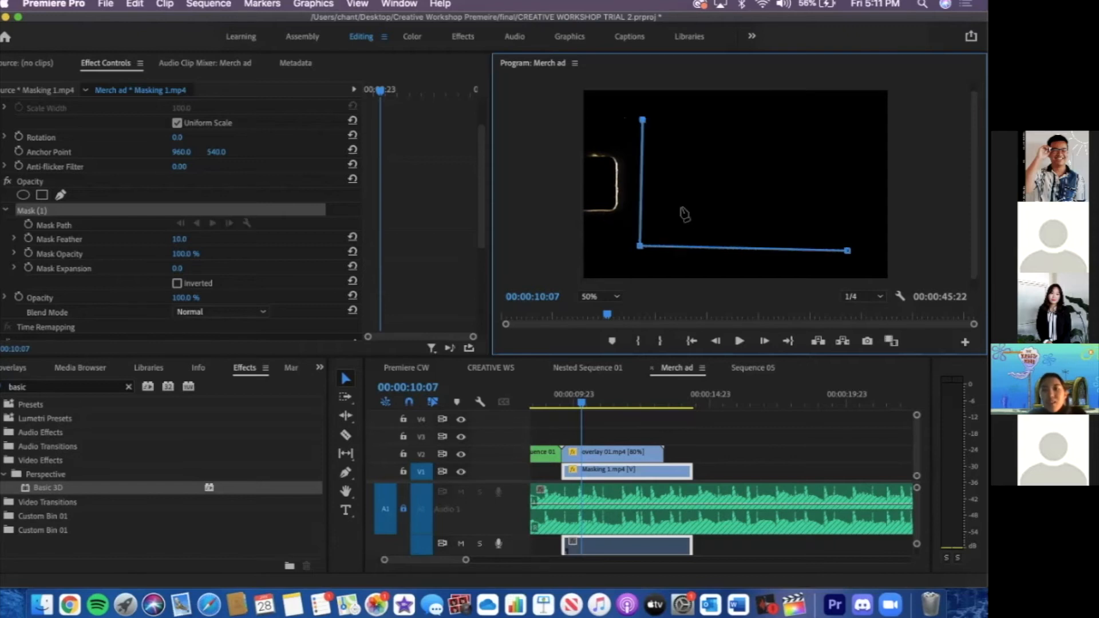
key(super+z)
key(super+z)
key(super+z)
Add an inverted rectangular opacity mask to Masking 1.mp4, with its four corners stretched outward to a large inset rectangle
click(43, 197)
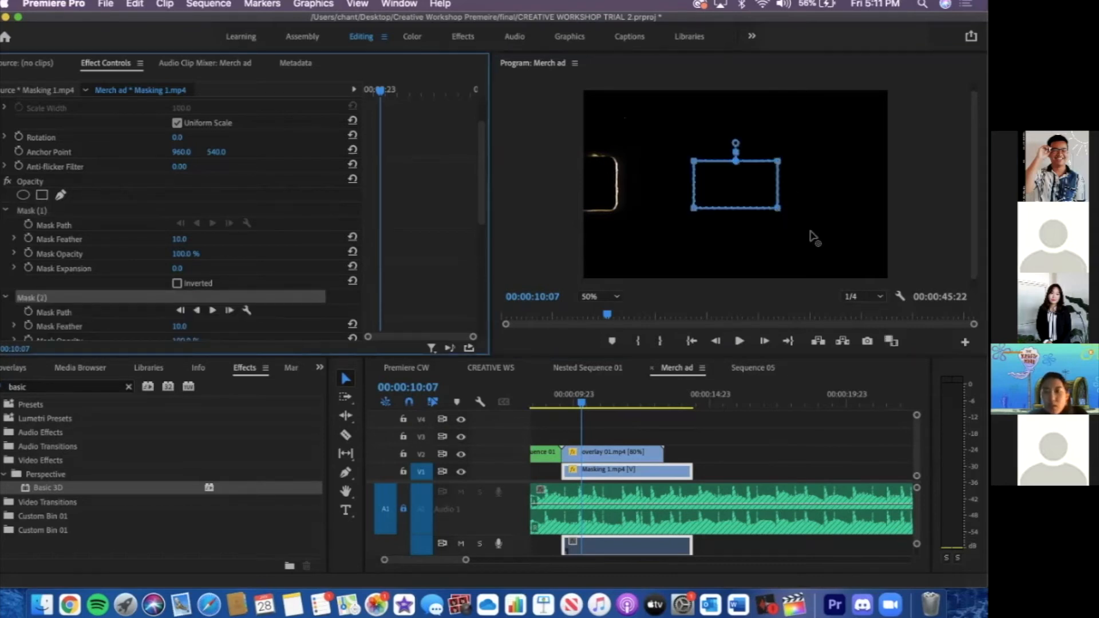
drag(810, 231, 847, 248)
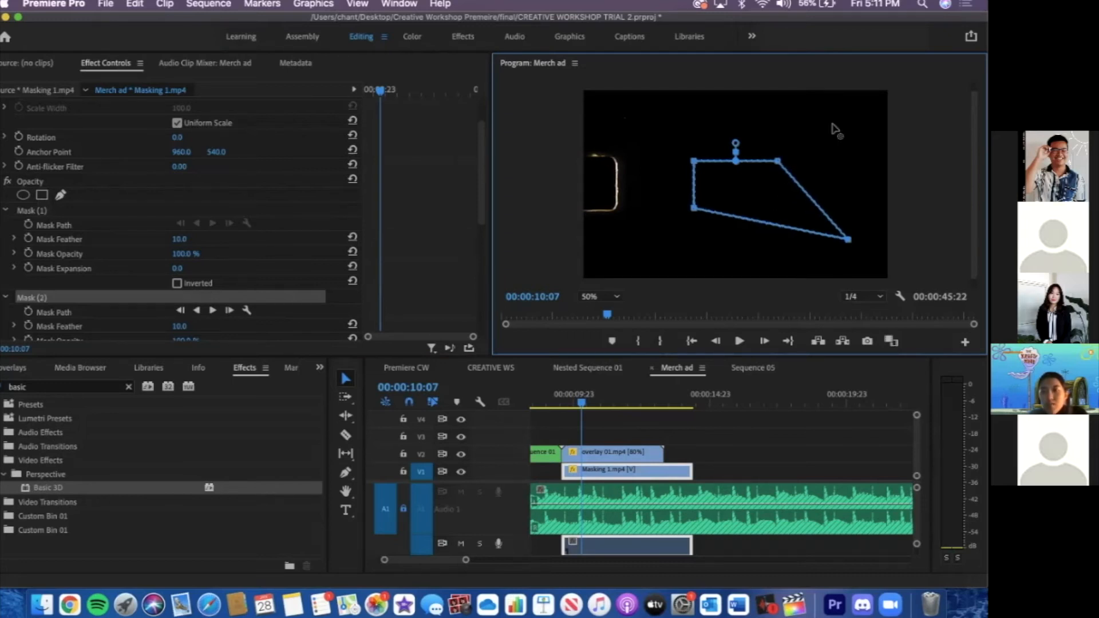
drag(777, 162, 846, 125)
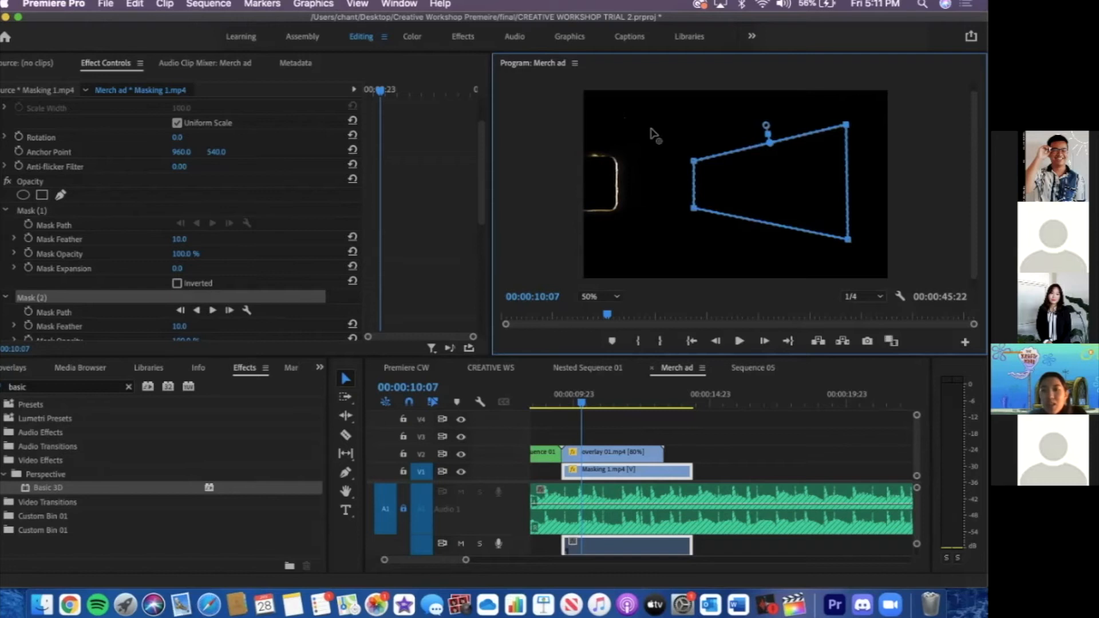
drag(693, 162, 651, 131)
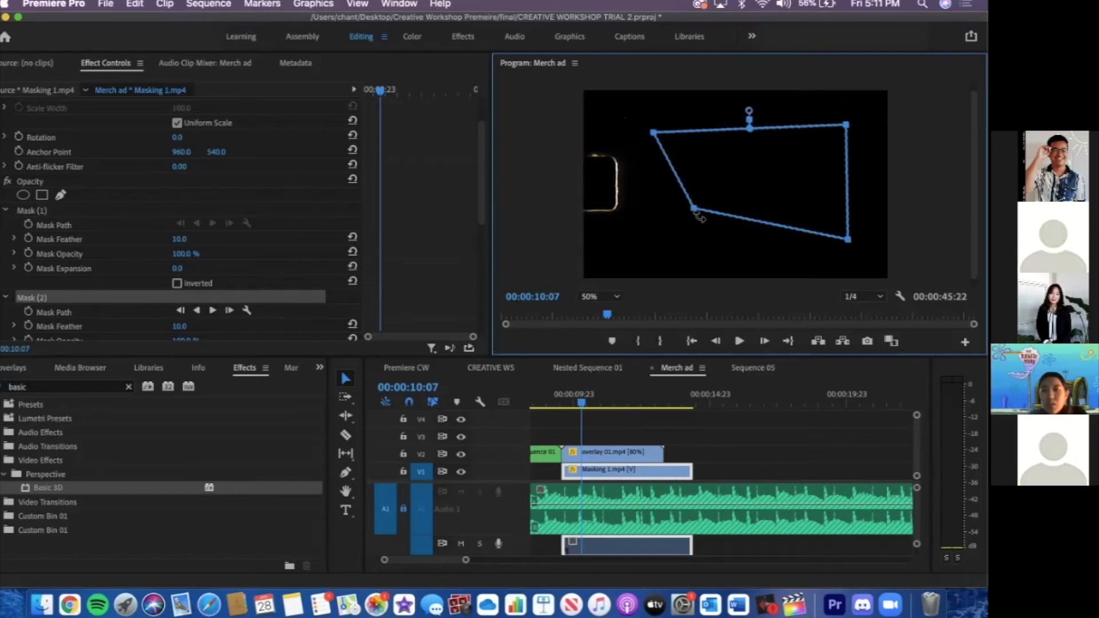
drag(653, 232, 654, 239)
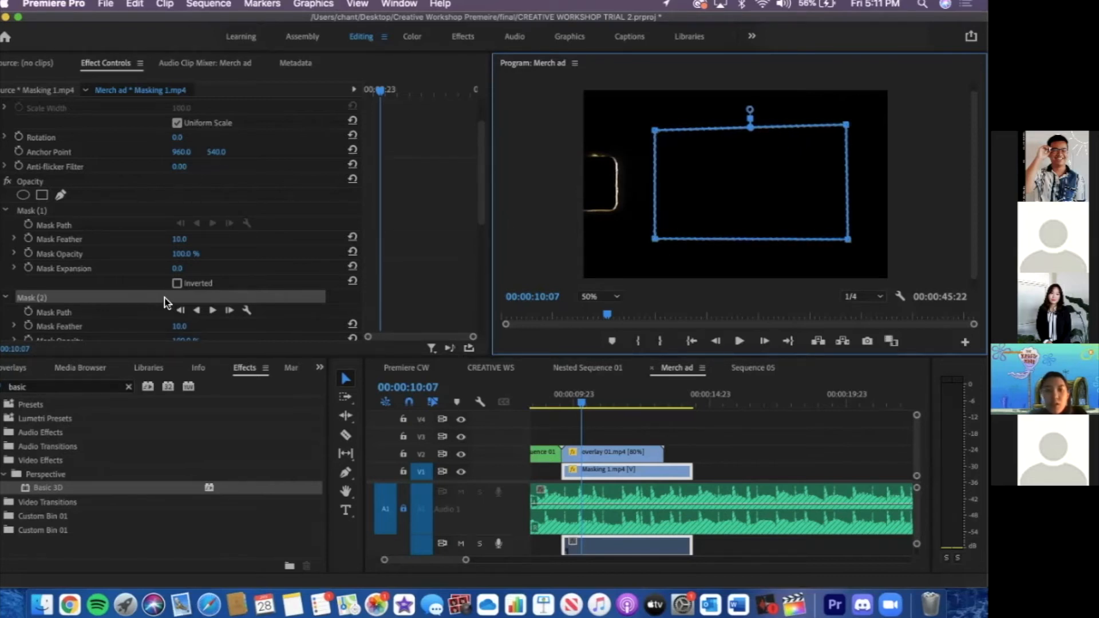
scroll(175, 245, down, 4)
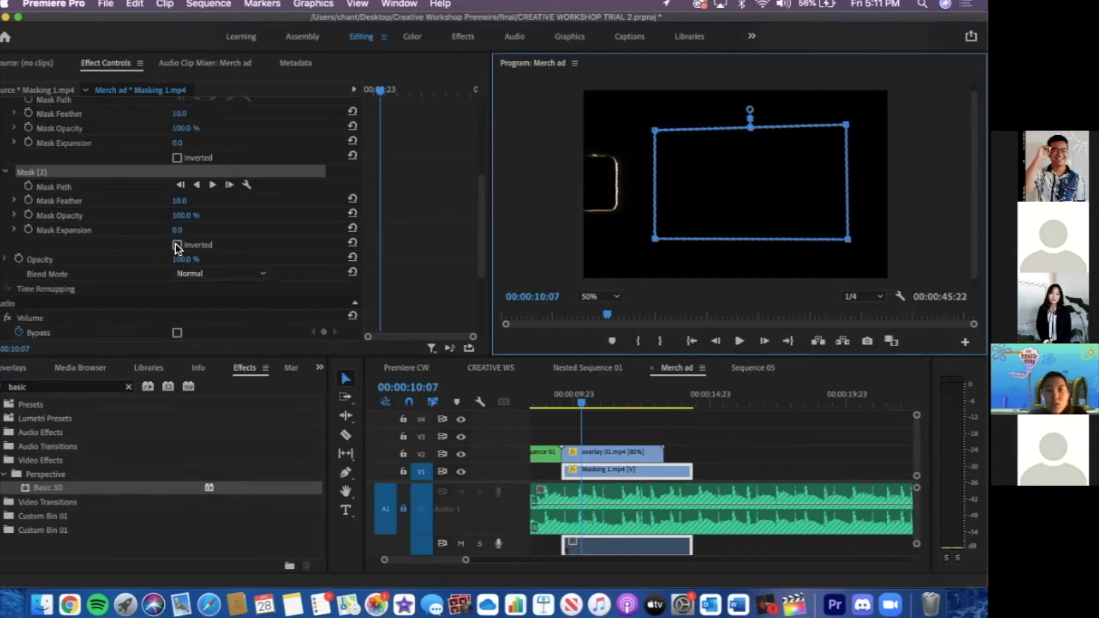
click(177, 246)
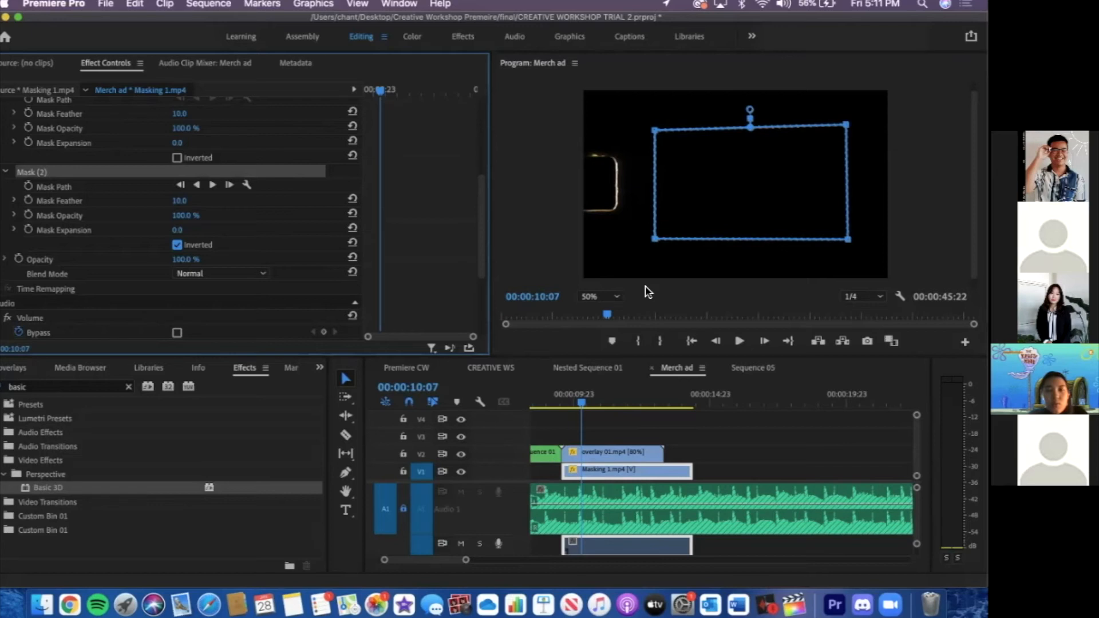
Draw a closed four-point opacity mask on overlay 01.mp4 with the Pen tool at 00:00:09:18, roughly rectangular around the frame's centre
click(620, 455)
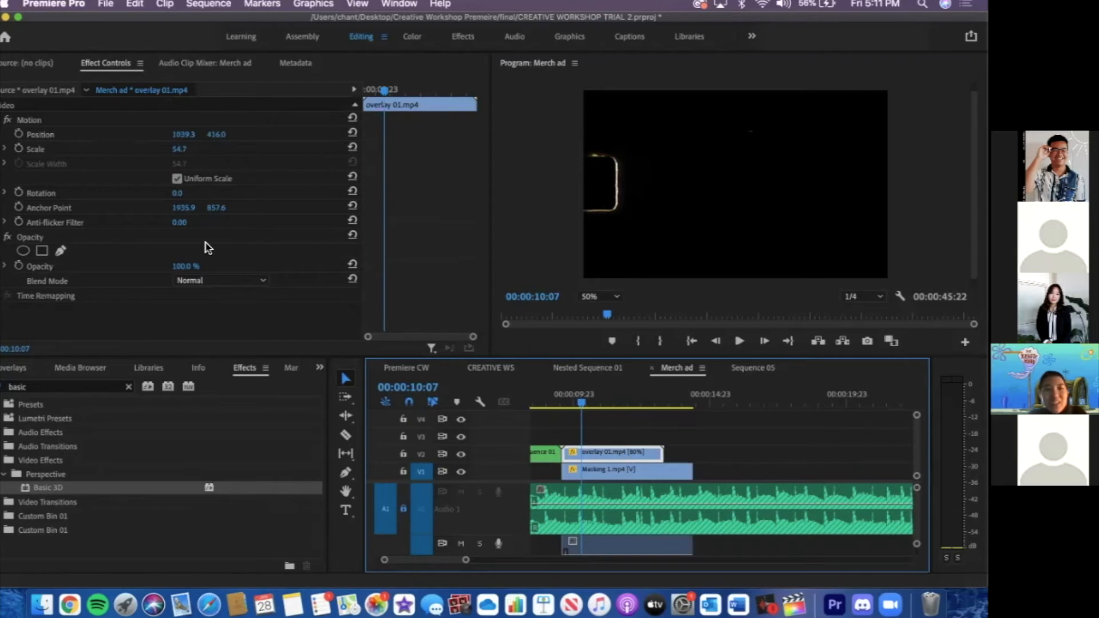
click(626, 475)
click(606, 452)
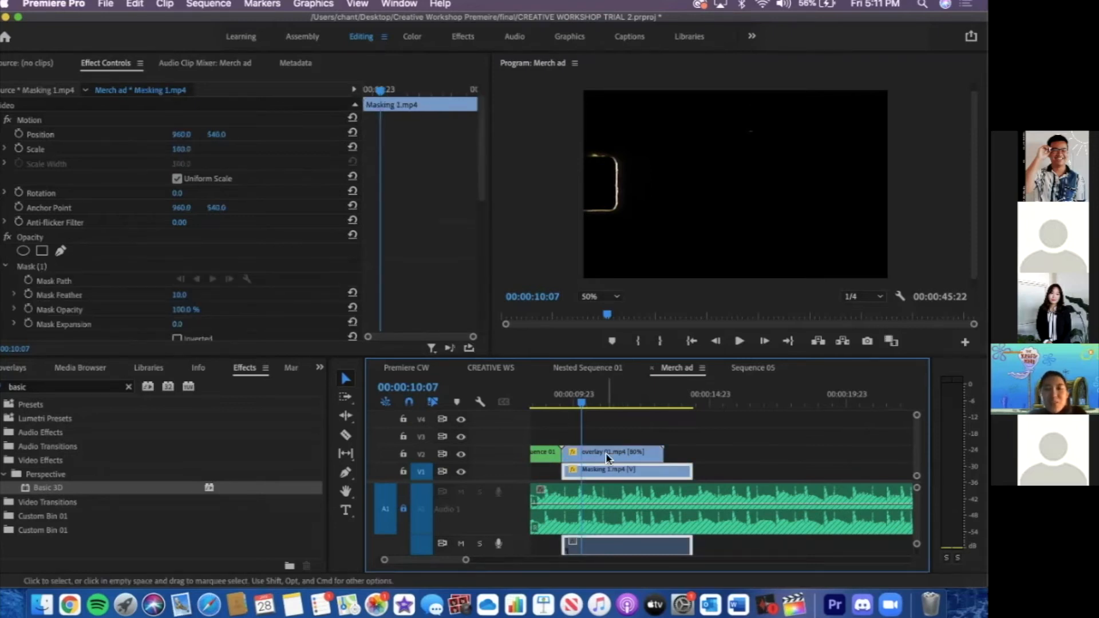
click(566, 404)
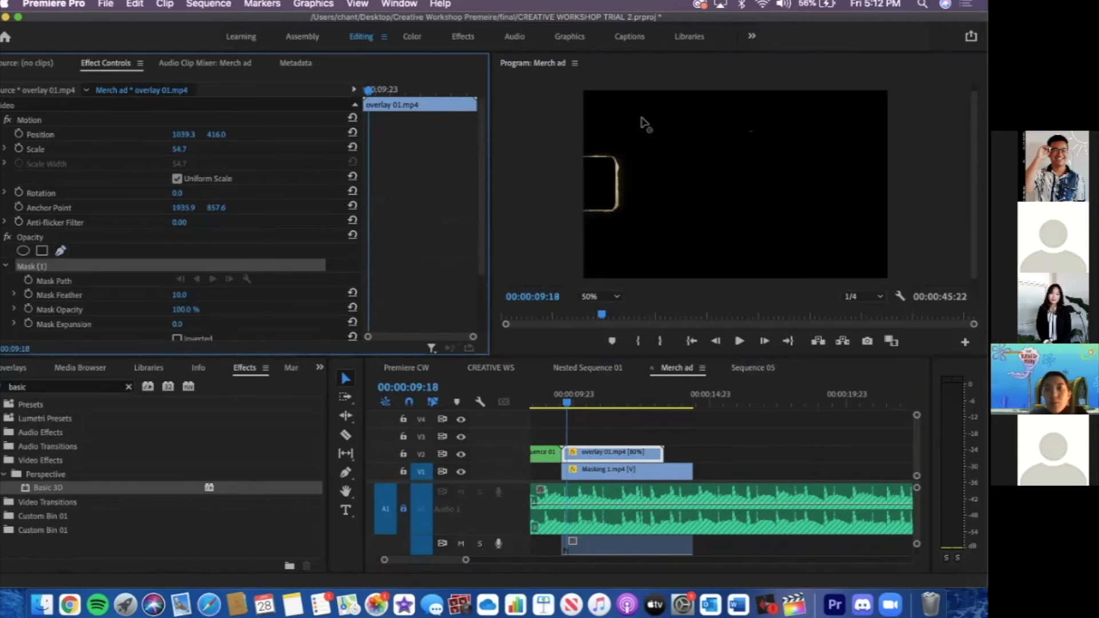
click(642, 117)
click(644, 238)
click(839, 235)
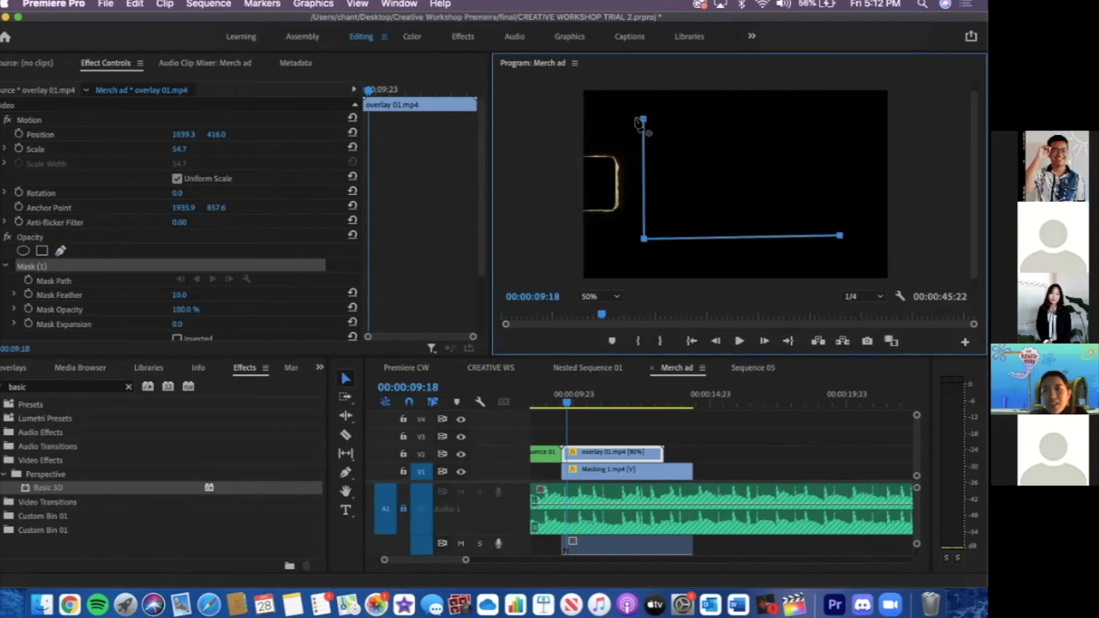
click(839, 121)
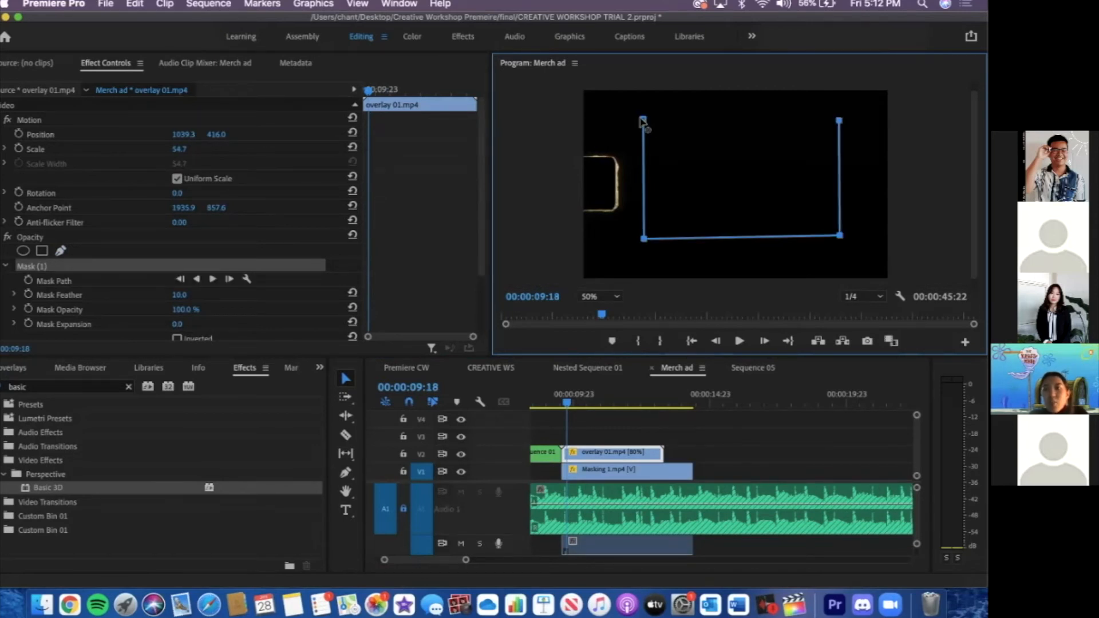
click(643, 120)
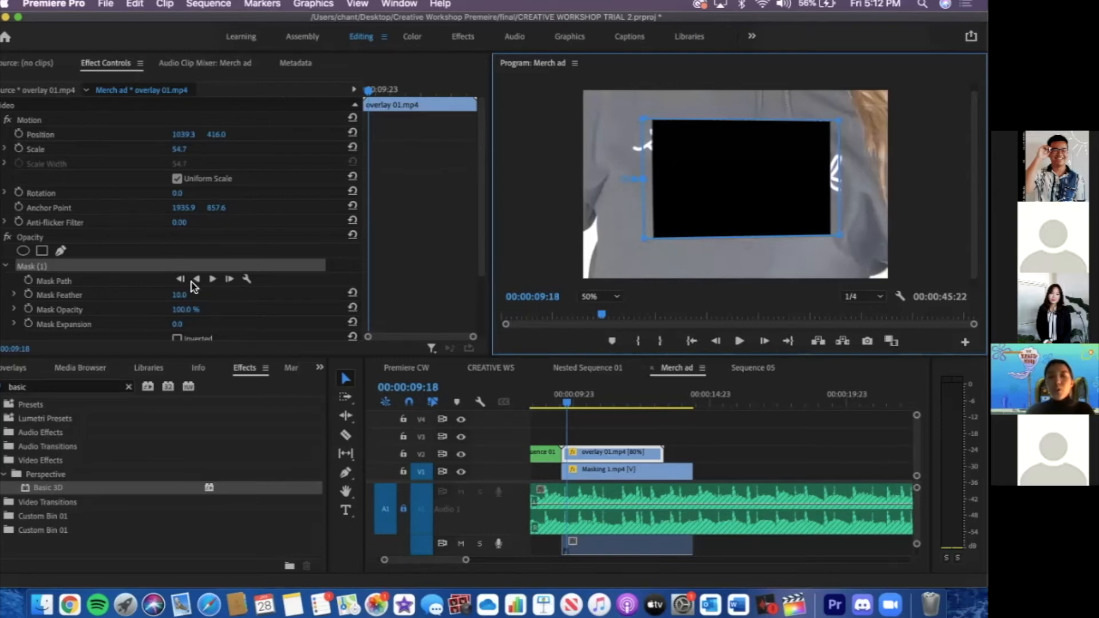
Invert the overlay 01.mp4 mask and adjust its lower corners and upper-right corner outward to enlarge the window
scroll(186, 277, down, 2)
scroll(182, 277, down, 1)
click(177, 270)
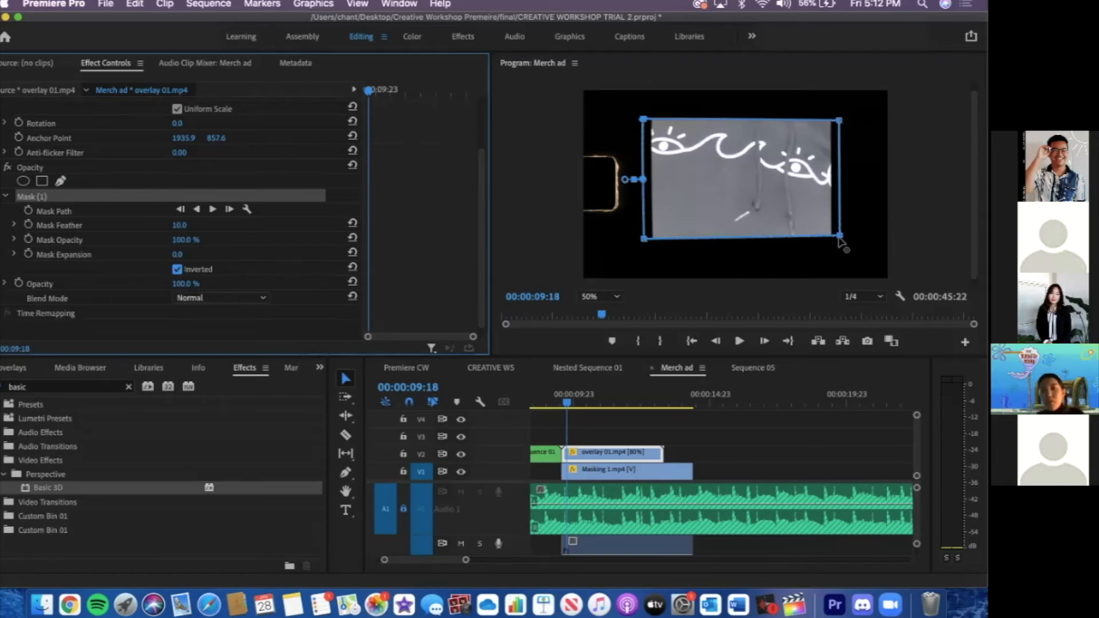
drag(839, 235, 857, 249)
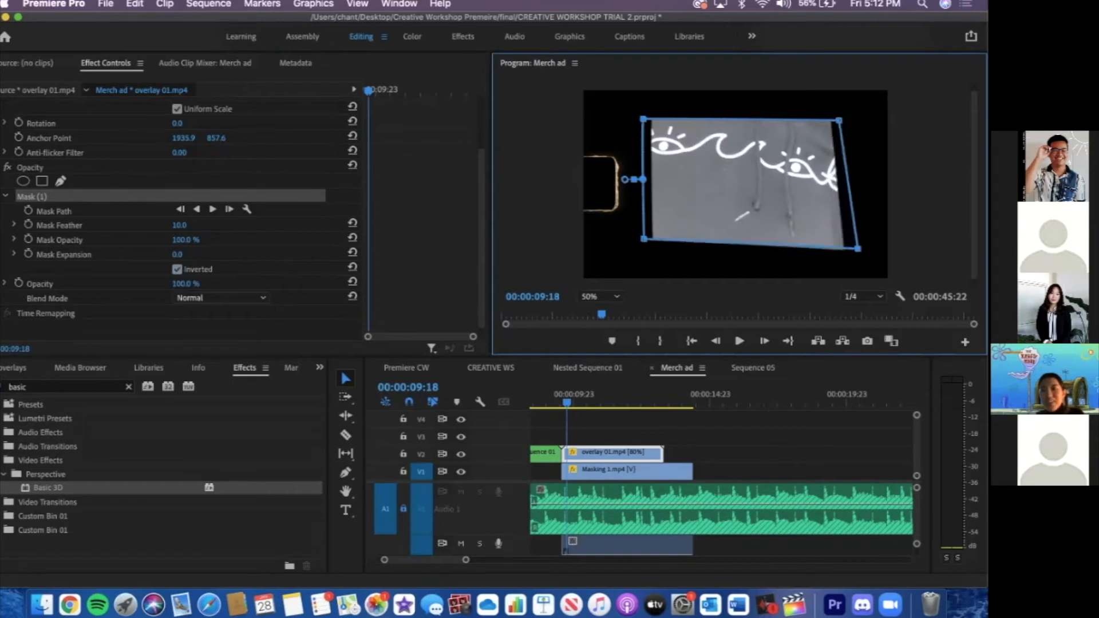
drag(839, 120, 851, 119)
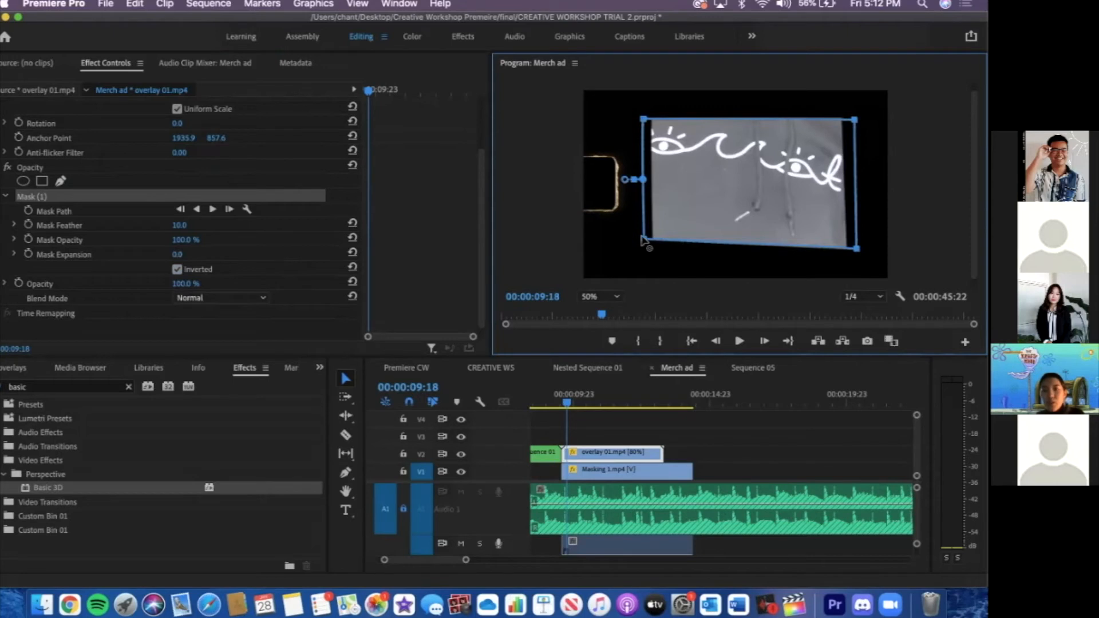
drag(643, 240, 640, 248)
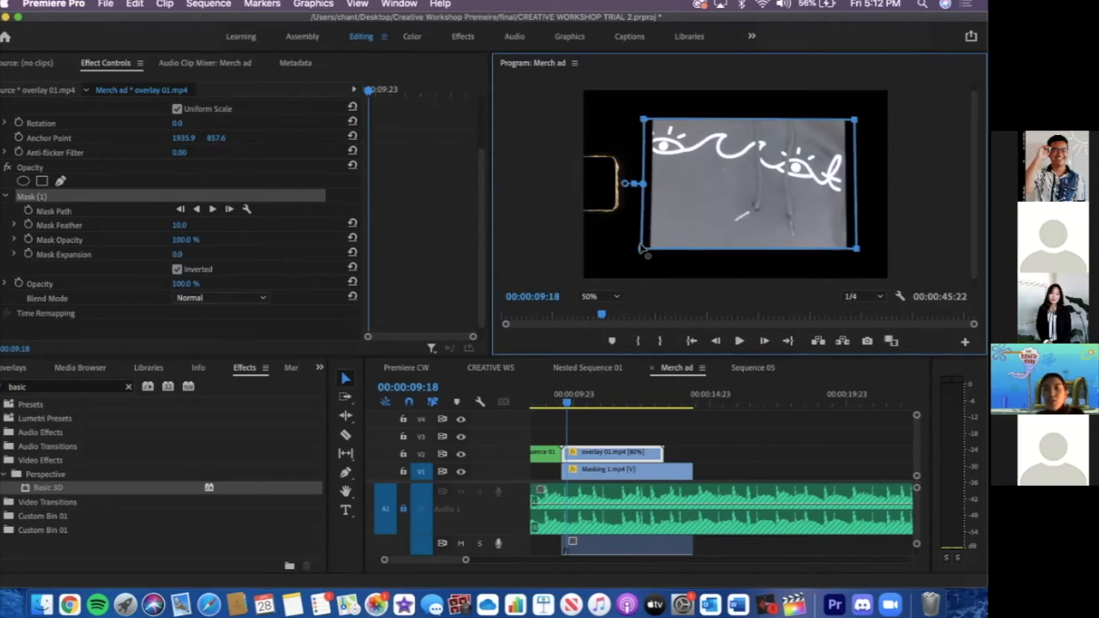
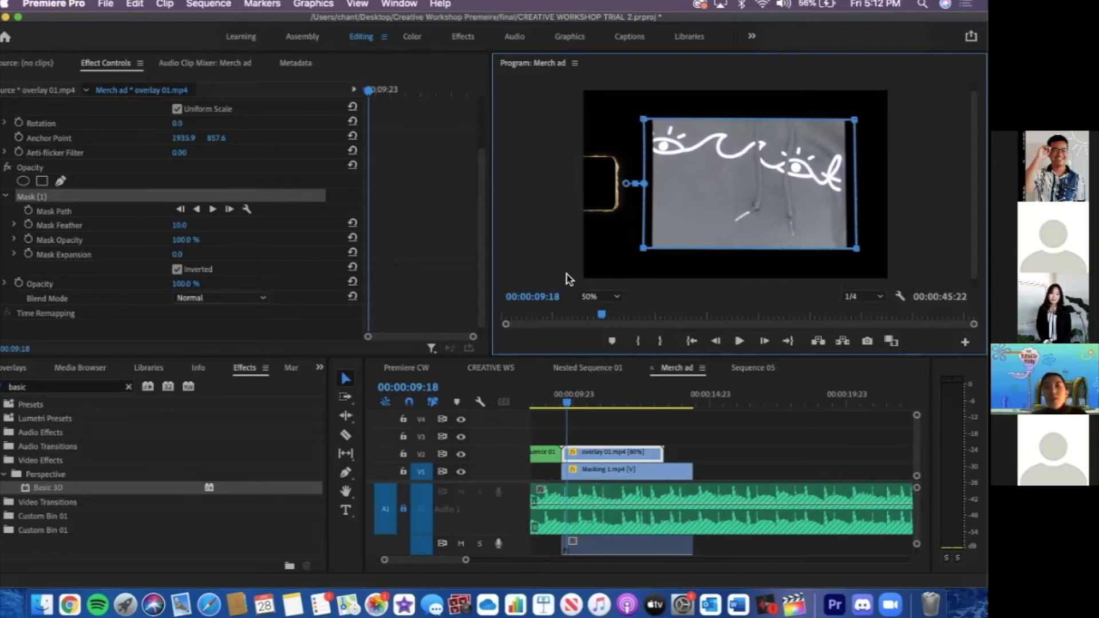
Play the masked section from just before the start of overlay 01.mp4 to past its end
drag(565, 407, 558, 405)
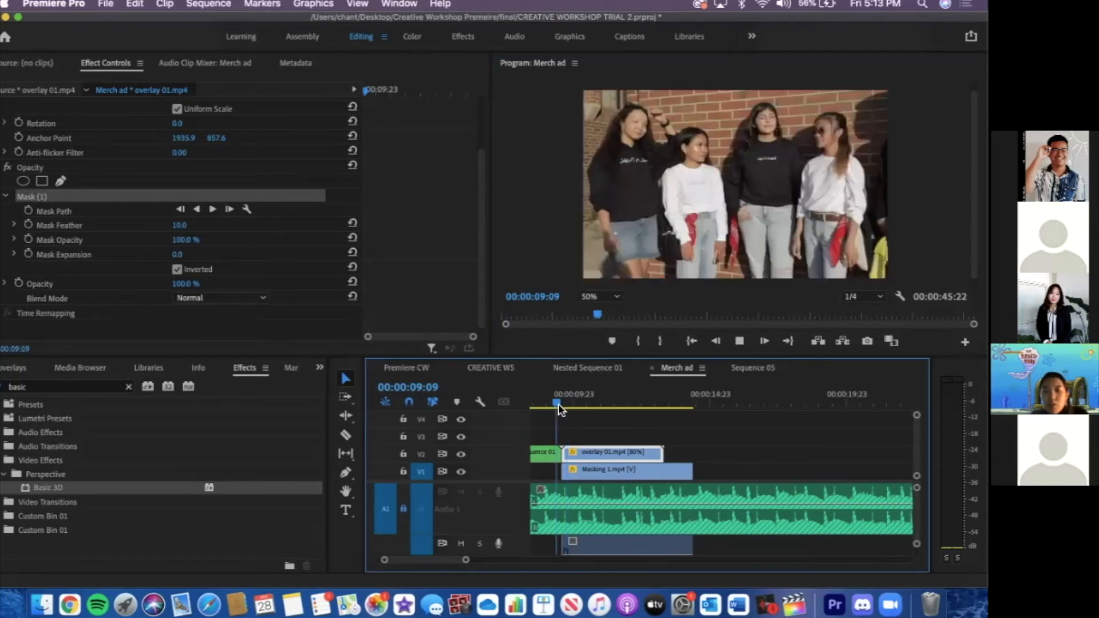
key(space)
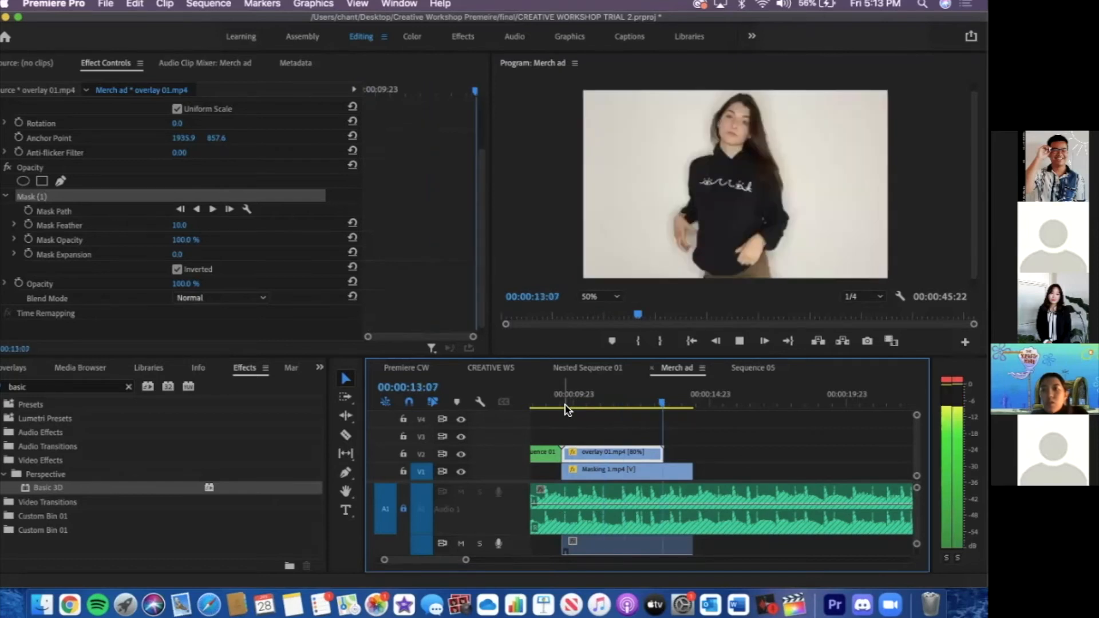
key(space)
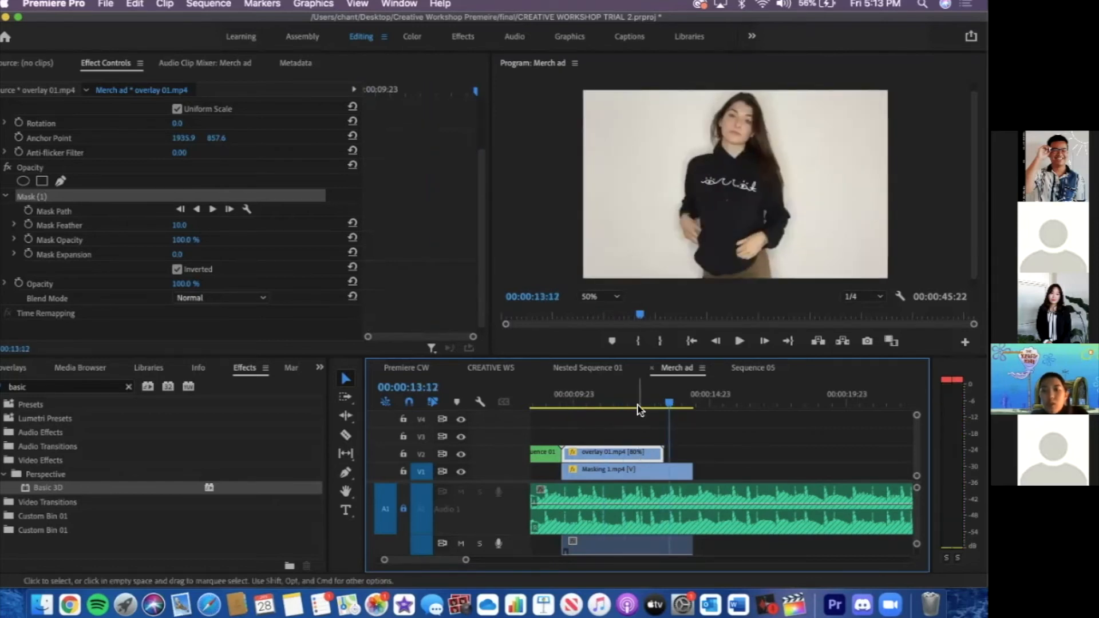
Set the speed of overlay 01.mp4 to 70%
click(640, 455)
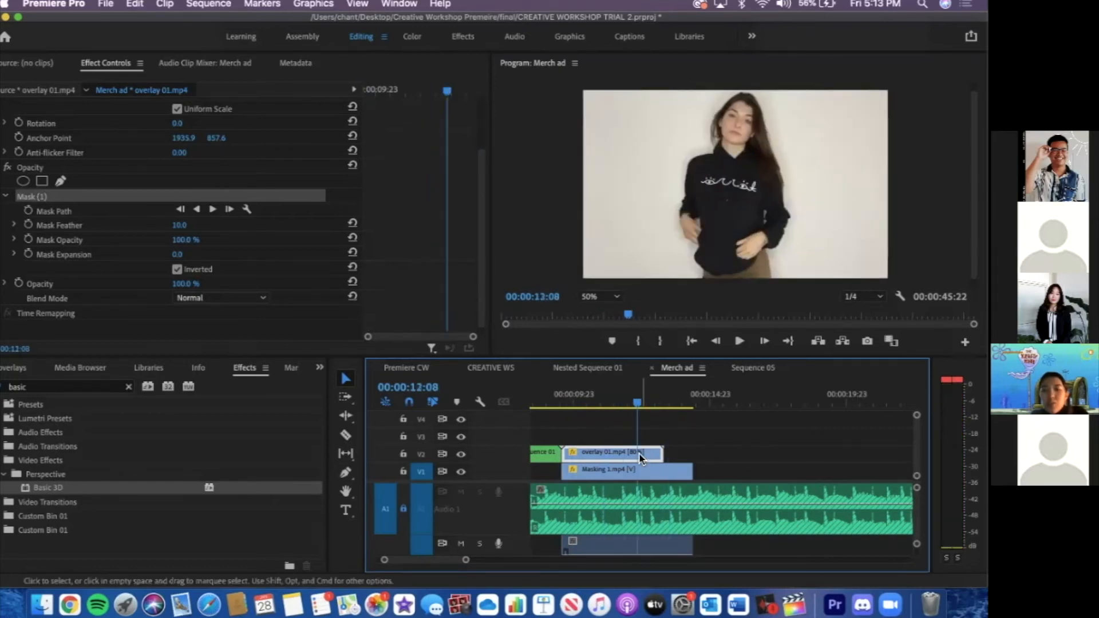
right_click(681, 515)
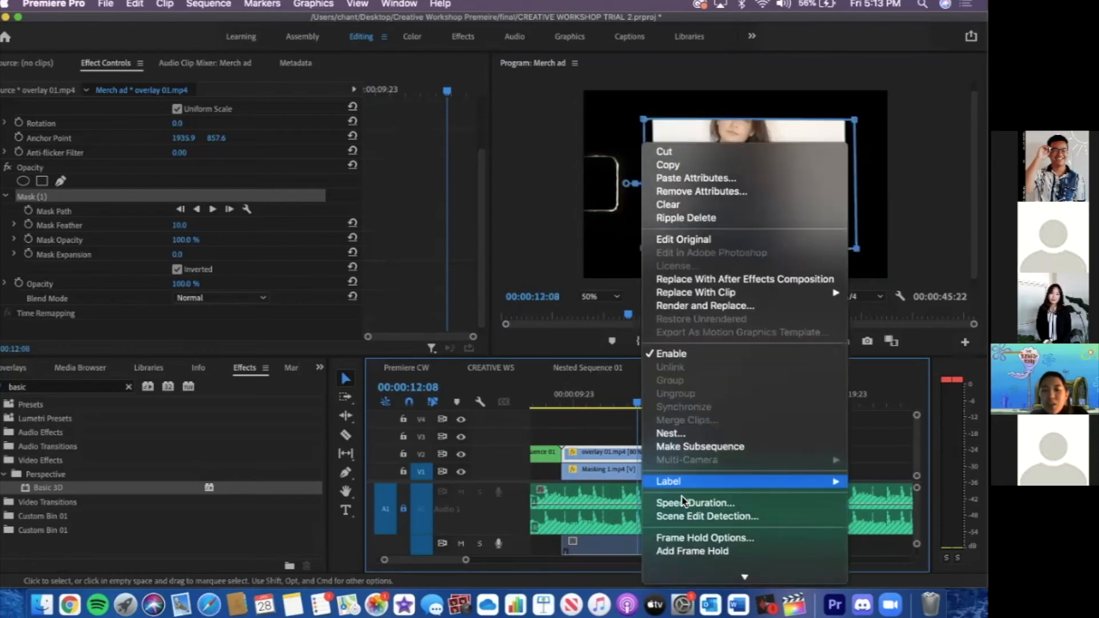
click(682, 424)
text(70)
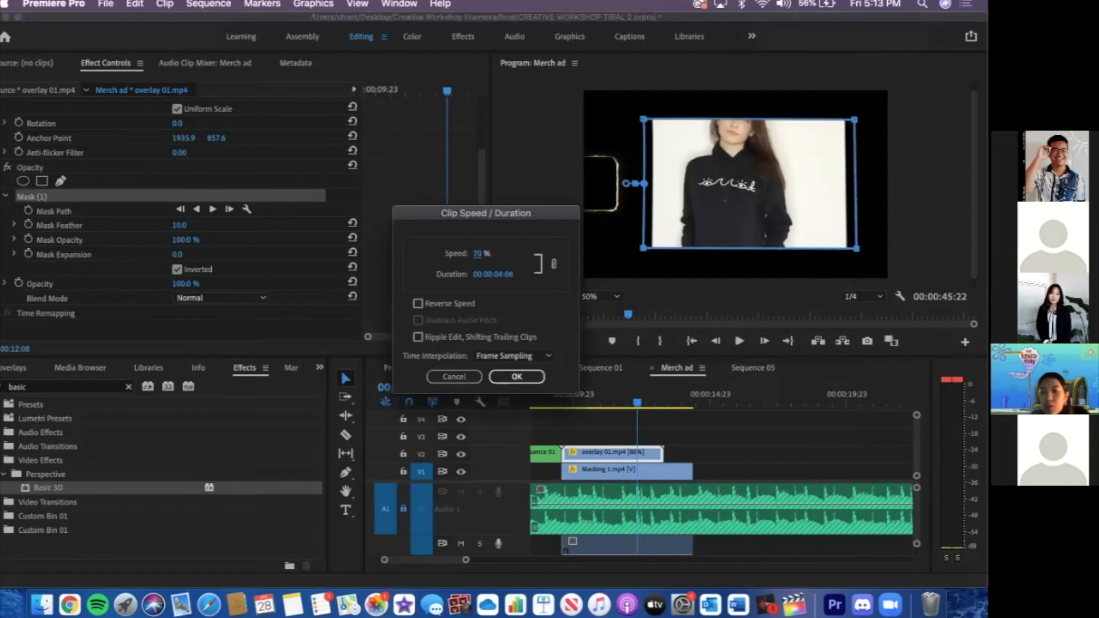
key(Return)
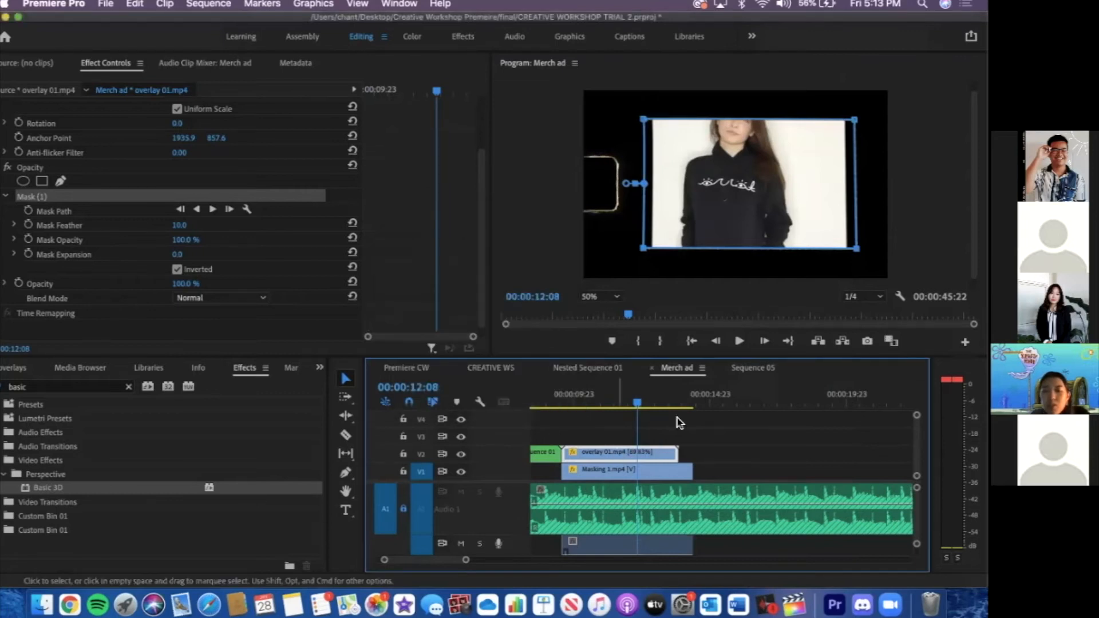
Set the speed of overlay 01.mp4 to 60% and play the section from the clip's start
right_click(621, 452)
click(658, 330)
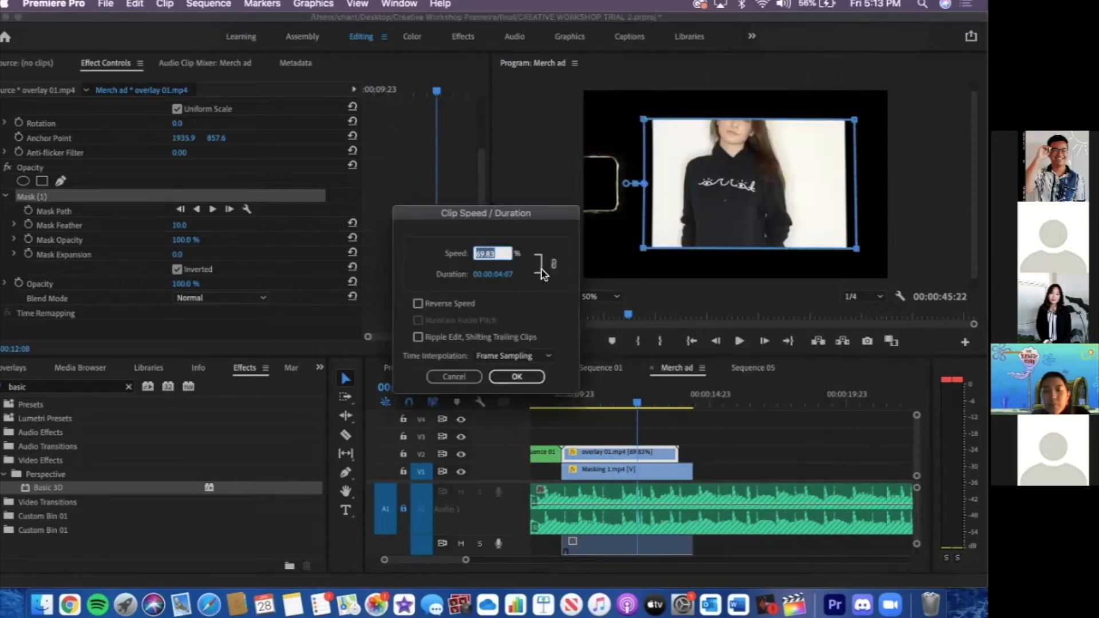
text(60)
key(Return)
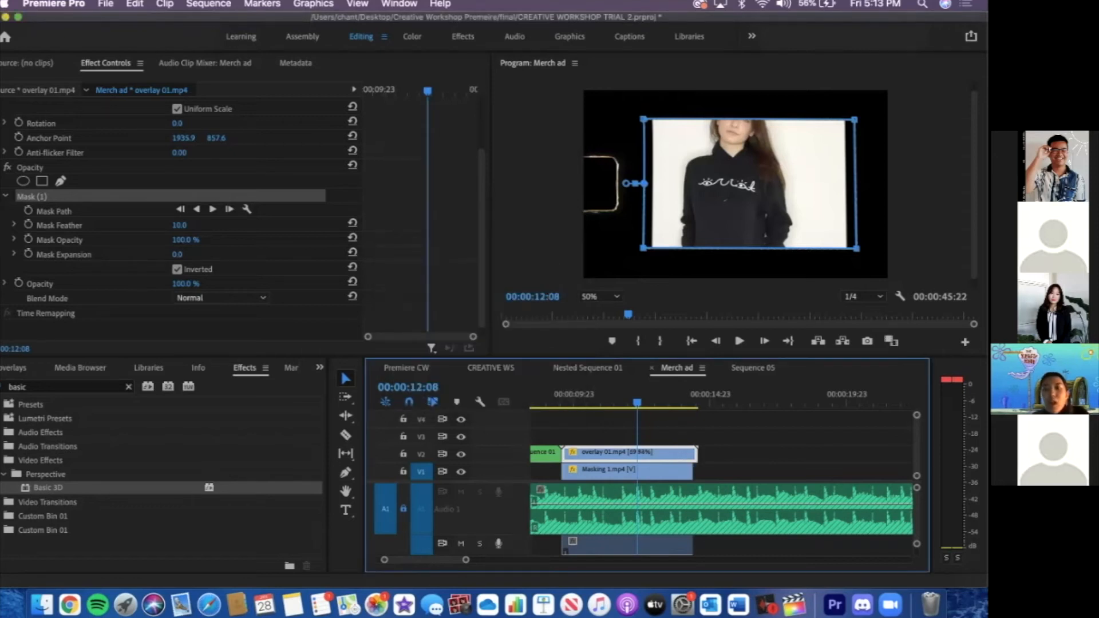
click(561, 402)
key(space)
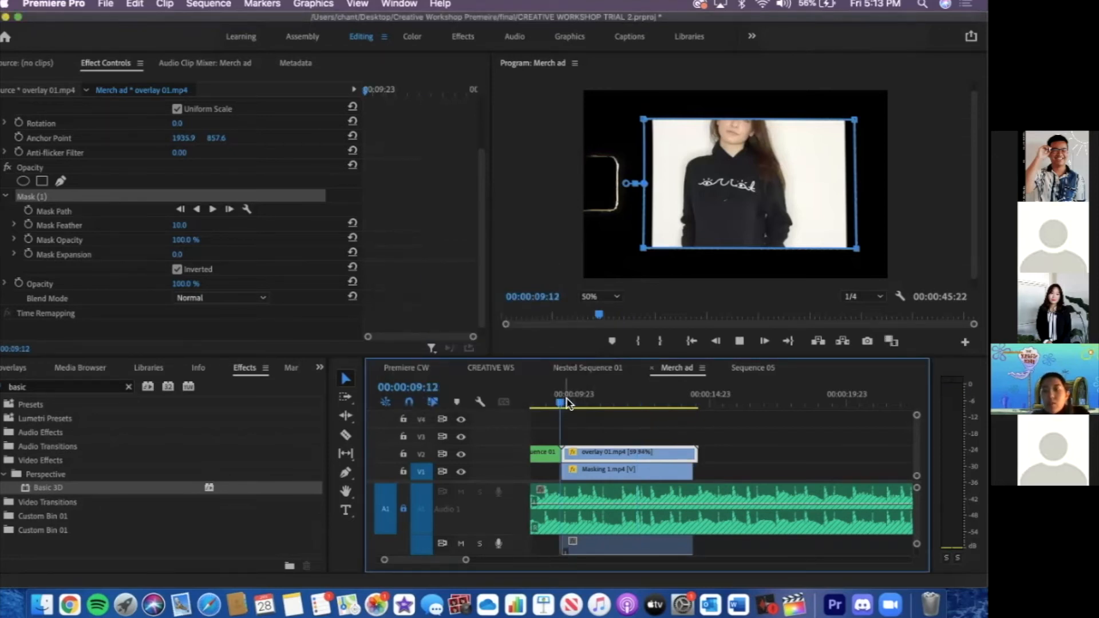
Lock track V2 and move Masking 1.mp4 down inside the overlay's mask window, to a position of about 988, 684
click(629, 472)
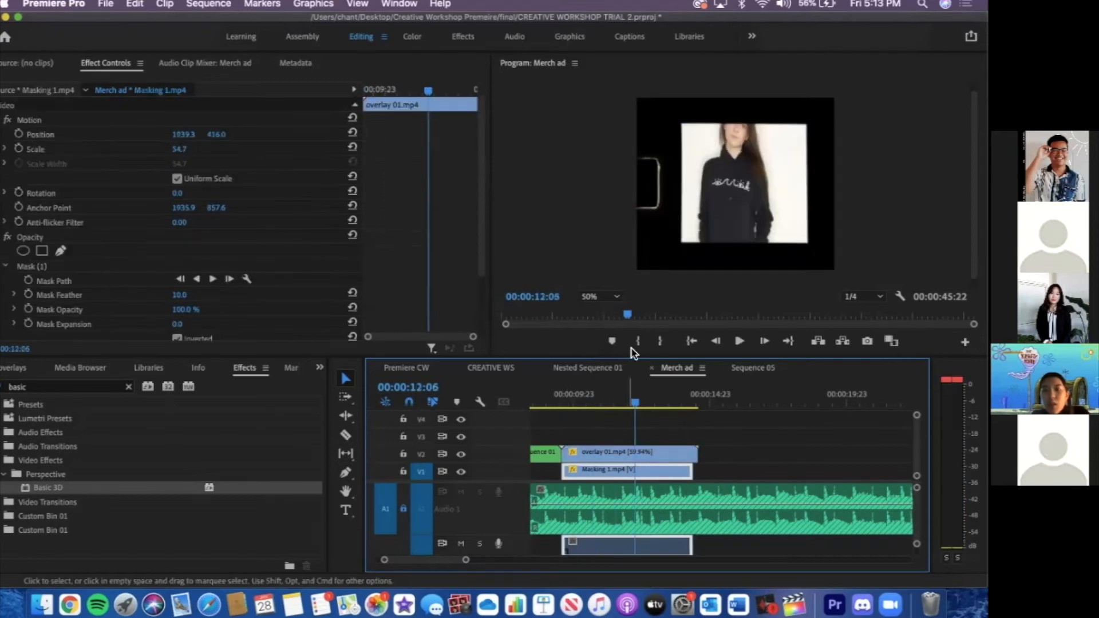
click(740, 185)
drag(744, 163, 745, 178)
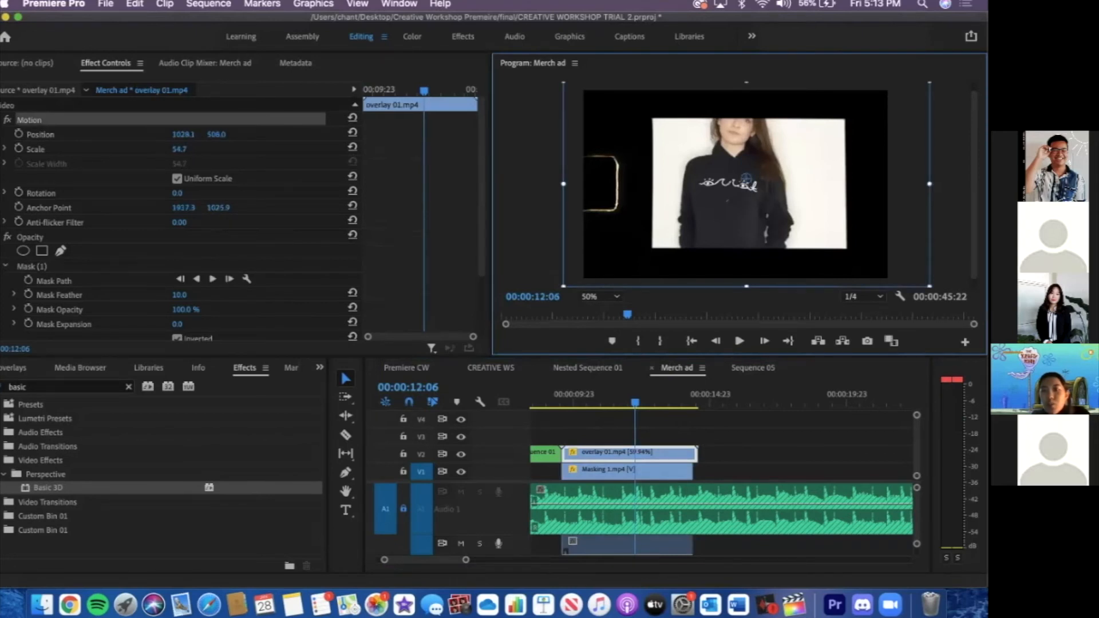
click(404, 454)
click(637, 466)
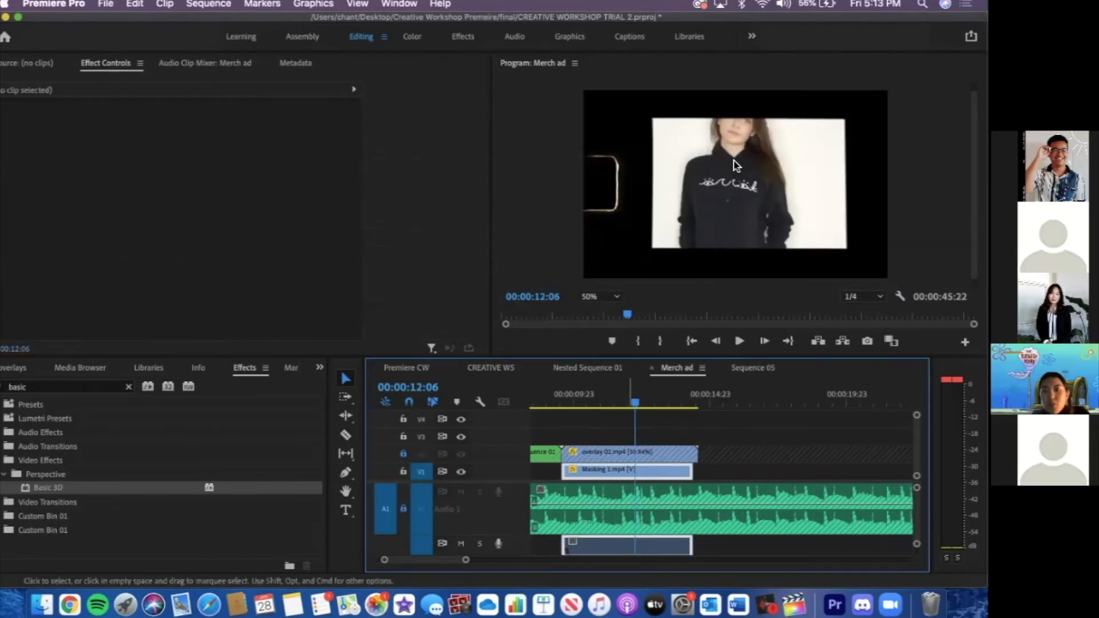
click(734, 196)
drag(736, 202, 738, 209)
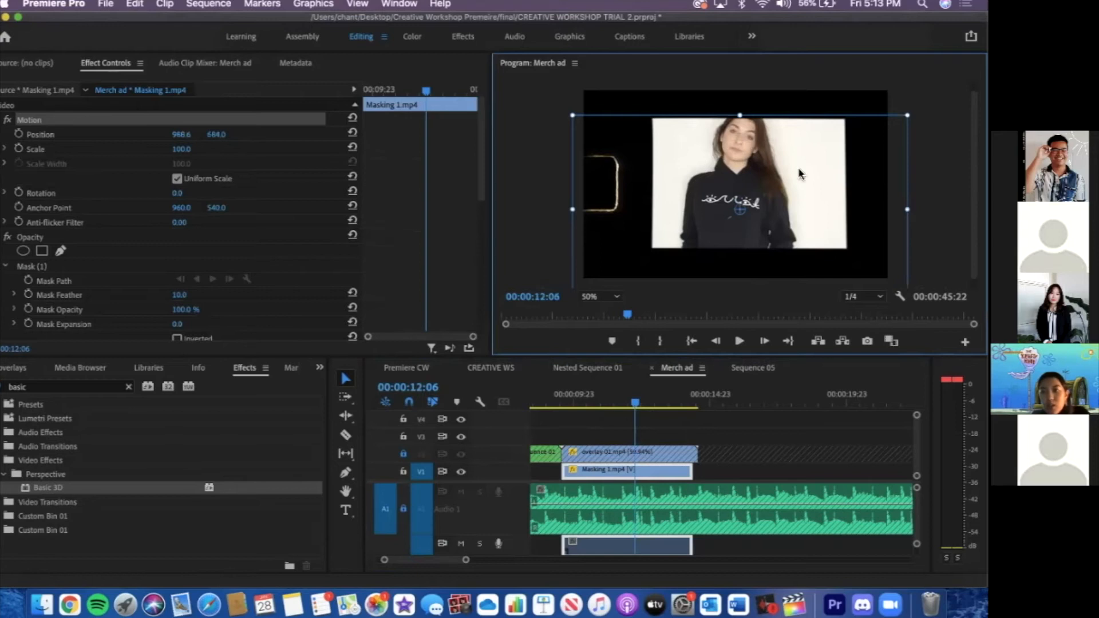
Shrink Masking 1.mp4 to a scale of about 71.9 at position about 1010.5, 512 within the overlay window, and unlock track V2
drag(907, 115, 799, 174)
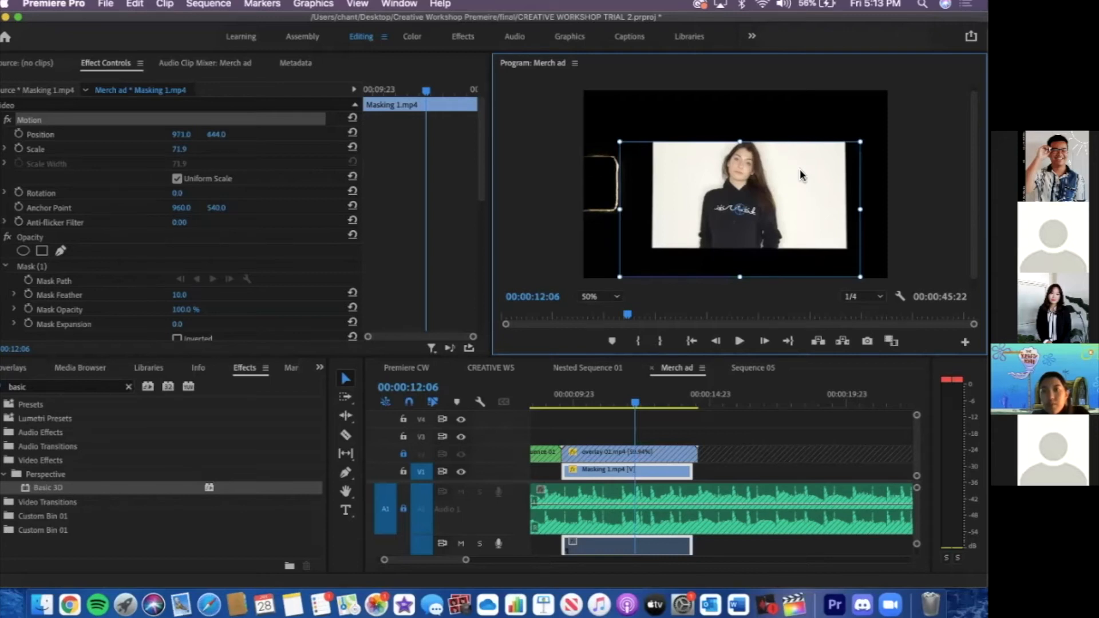
mouse_move(800, 175)
mouse_down()
mouse_move(804, 145)
mouse_move(808, 171)
mouse_up()
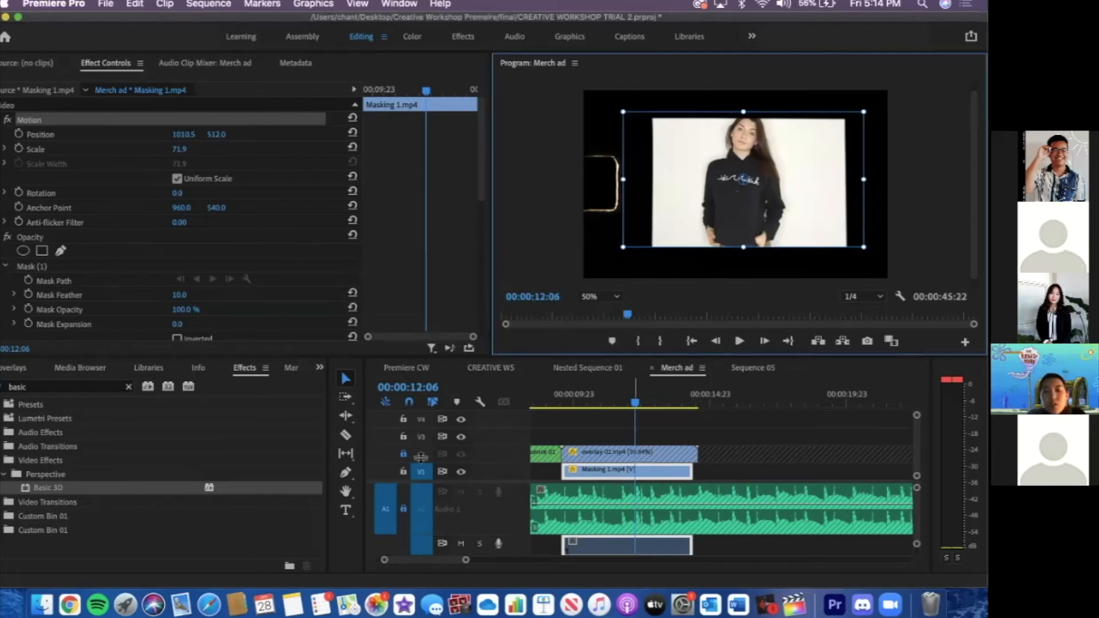
click(403, 454)
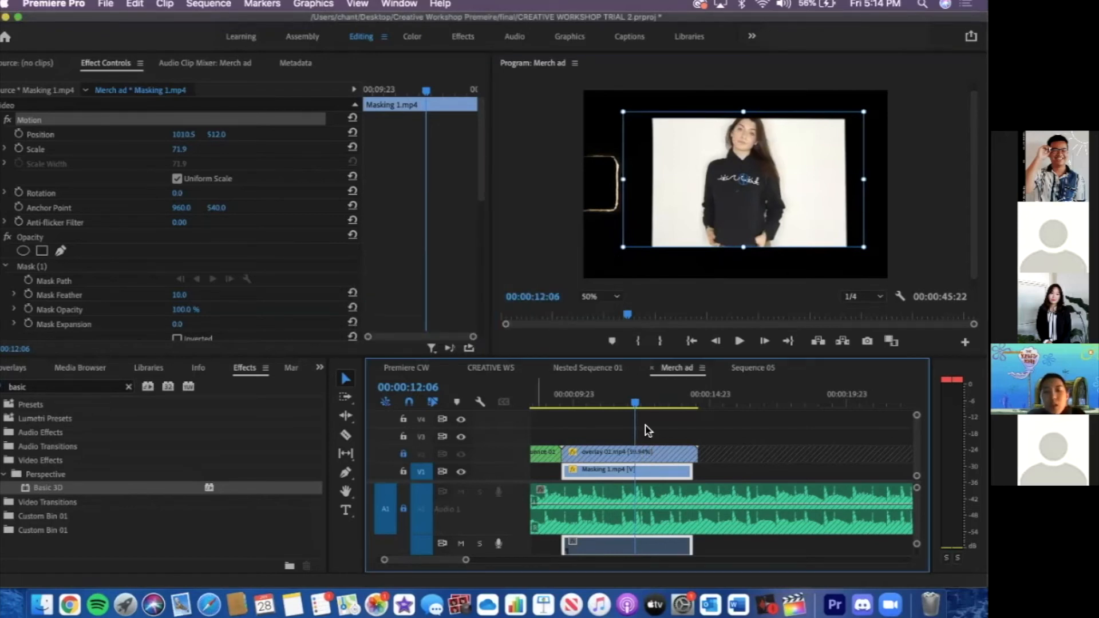
Extend Masking 1.mp4 to the end of overlay 01.mp4 and split it with the Razor tool at 00:00:12:16
drag(689, 470, 694, 470)
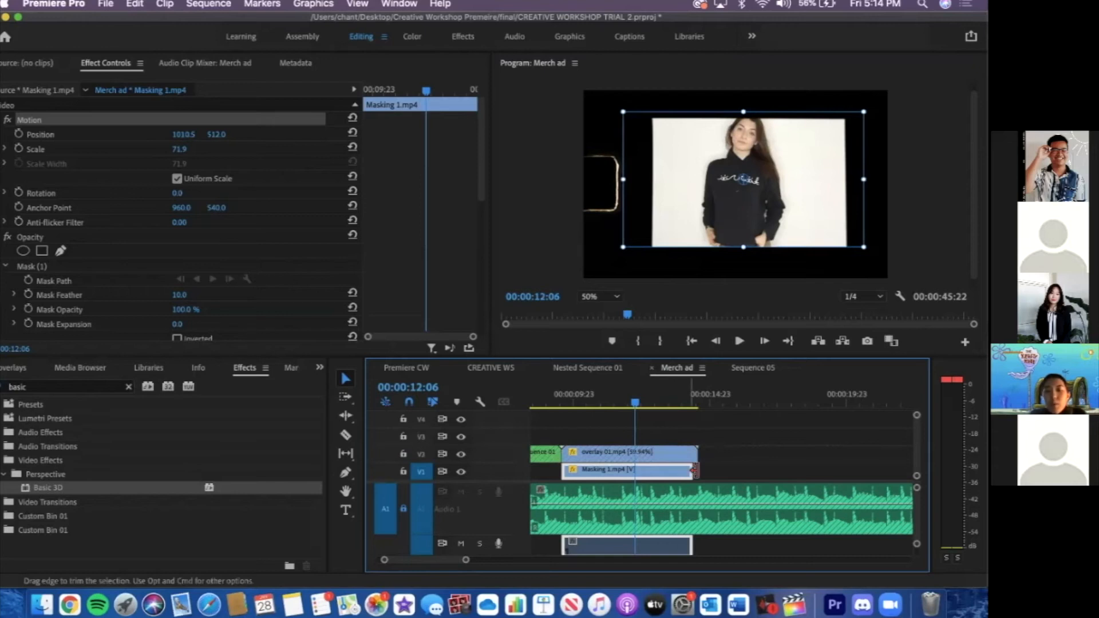
click(662, 406)
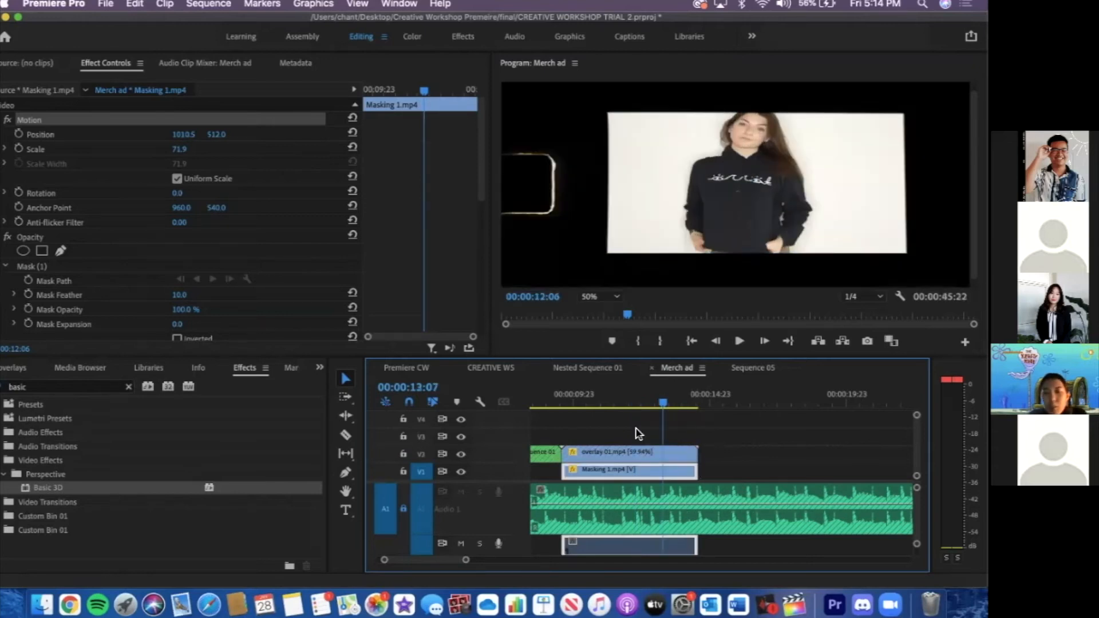
click(647, 407)
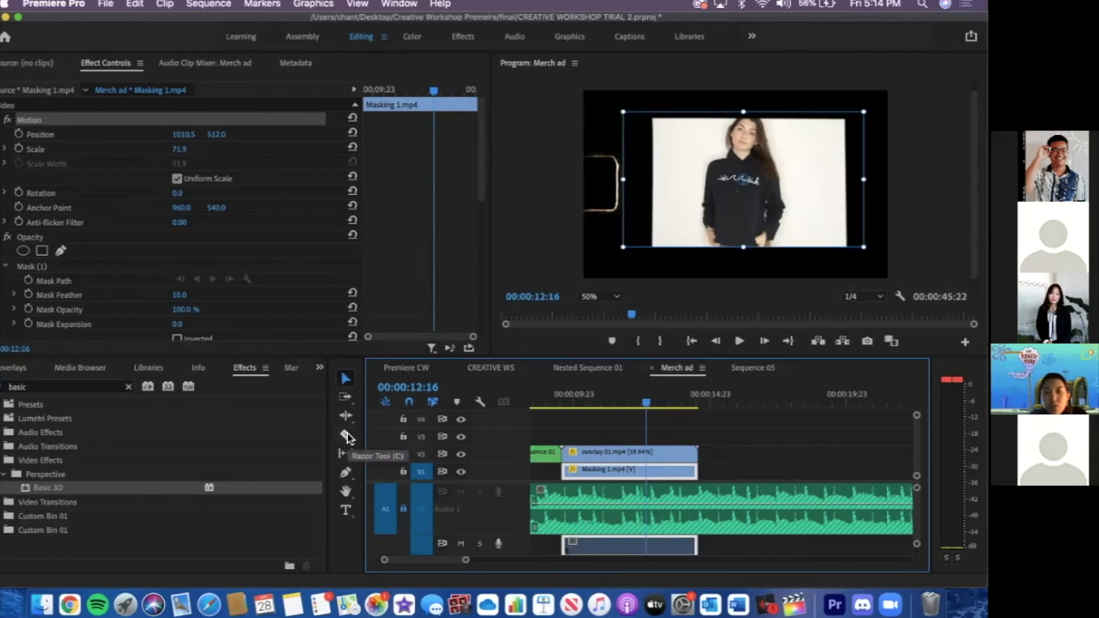
click(346, 435)
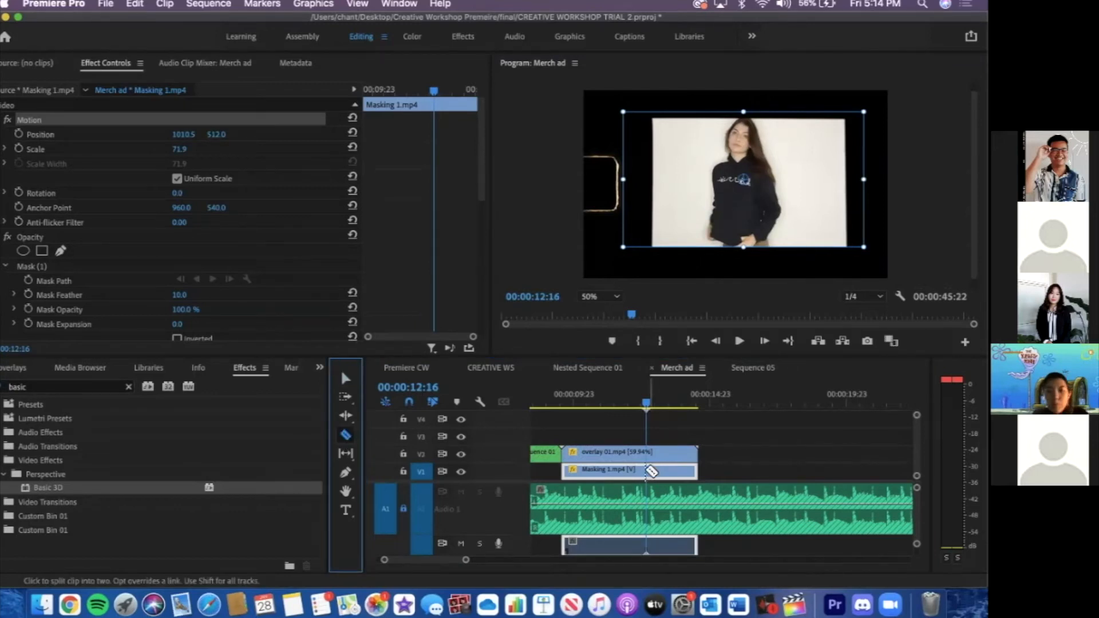
click(647, 470)
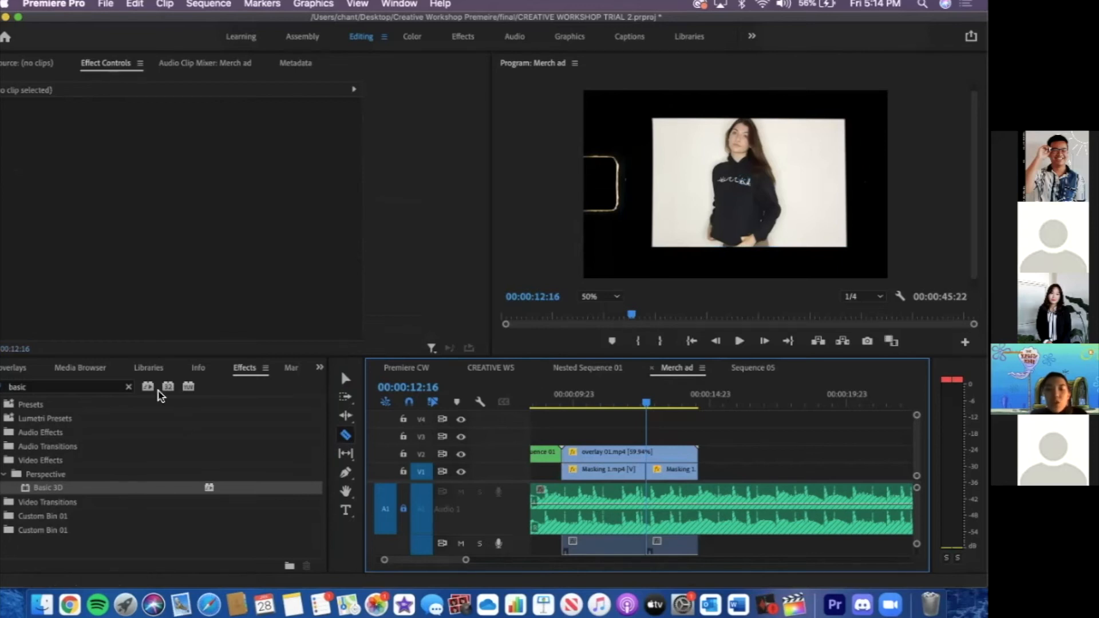
Find the Replicate effect and apply it three times to the second piece of Masking 1.mp4
click(112, 386)
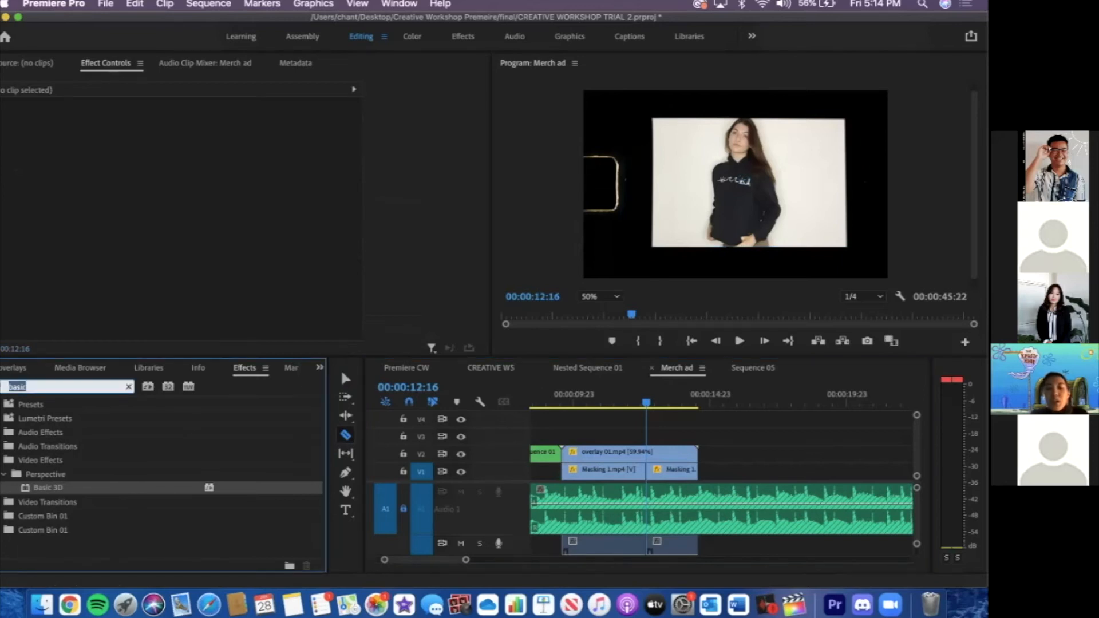
text(replicate)
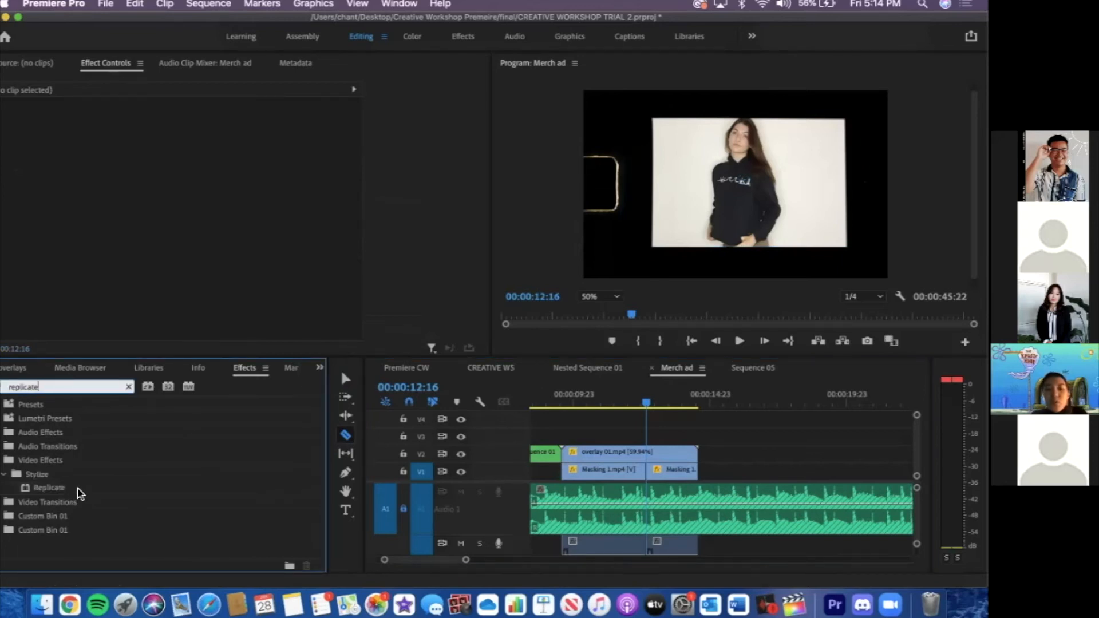
drag(91, 491, 671, 471)
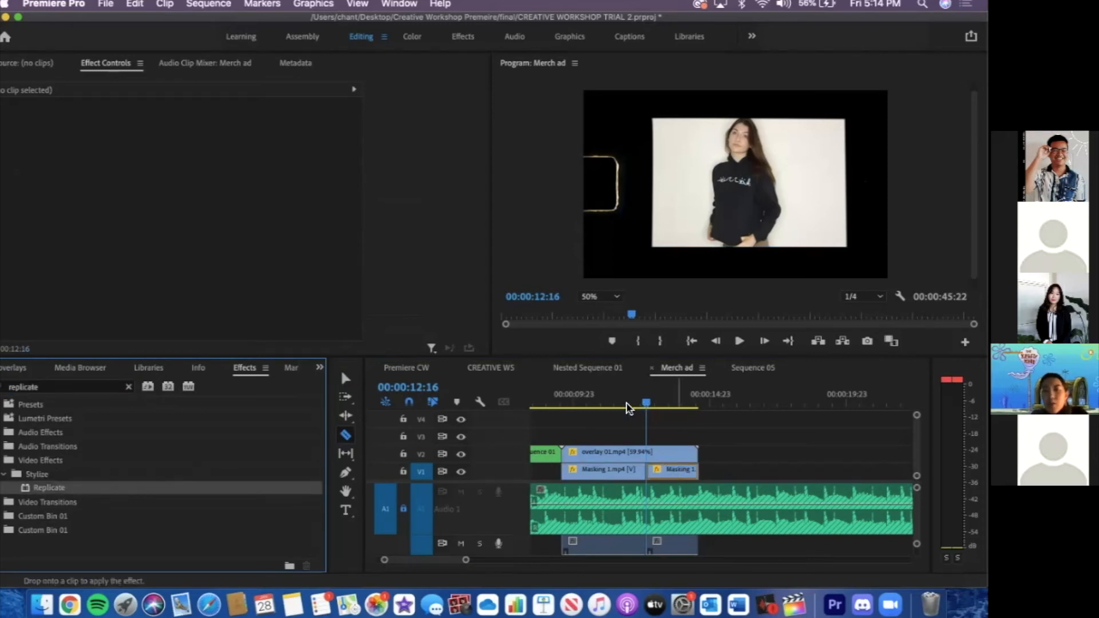
drag(69, 491, 678, 471)
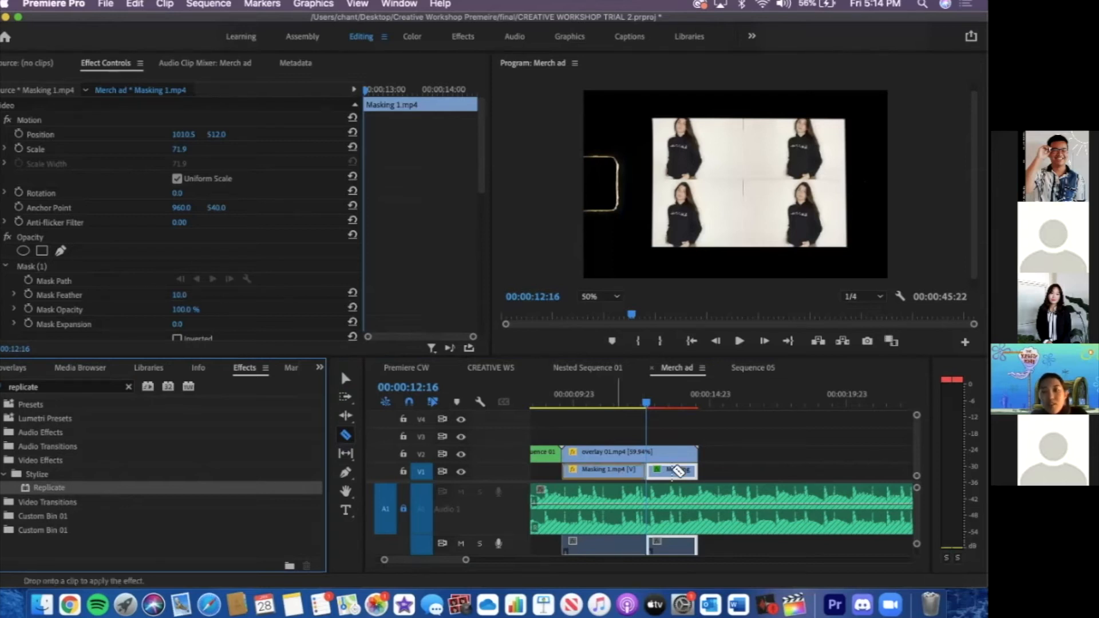
drag(164, 492, 681, 469)
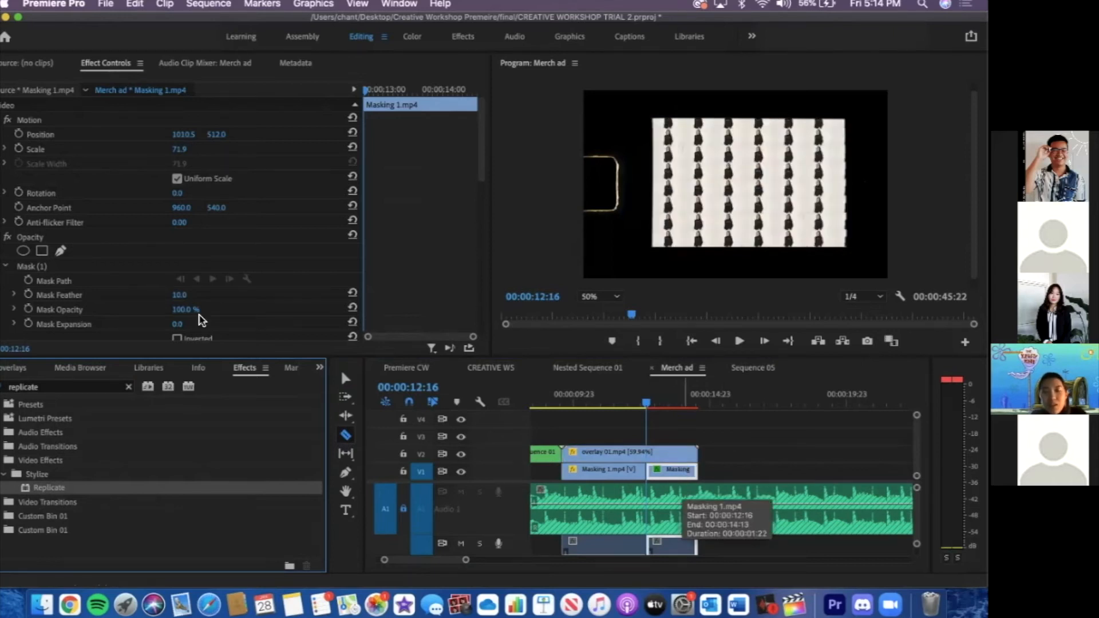
Disable the second and third Replicate effects on the second Masking 1.mp4 piece, leaving only the first one active
scroll(132, 303, down, 3)
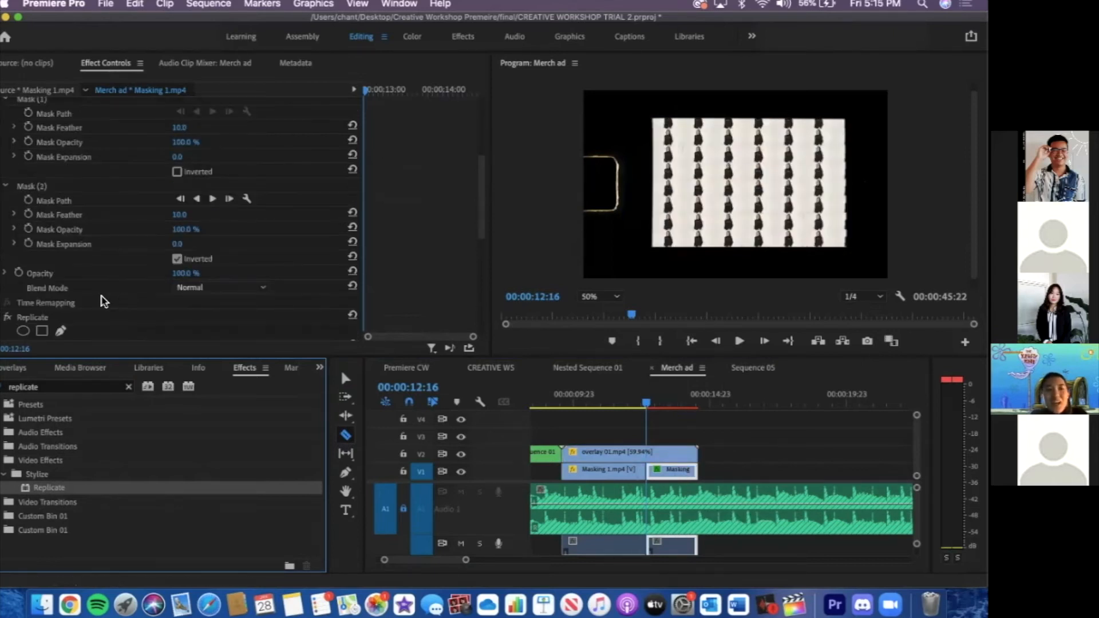
scroll(105, 302, down, 4)
scroll(114, 298, down, 2)
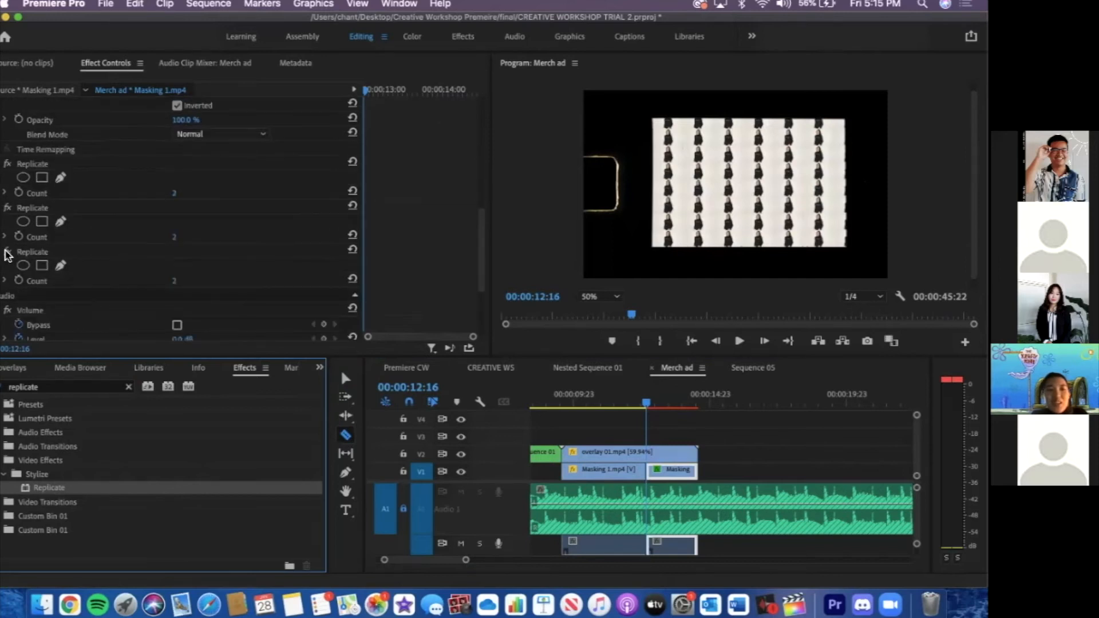
click(7, 252)
click(8, 207)
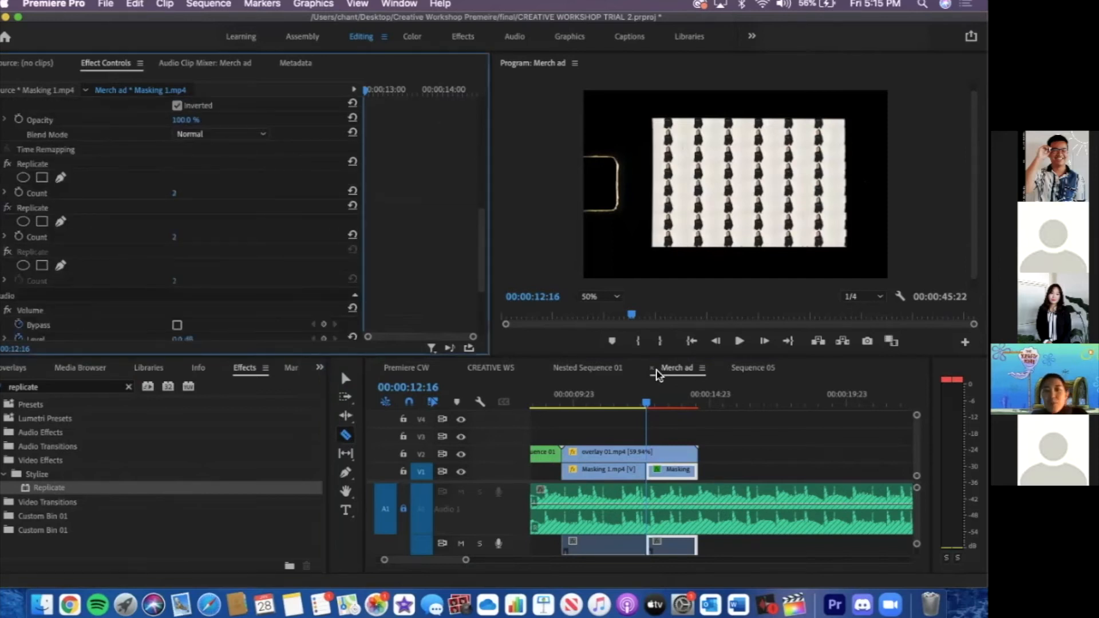
Play the sequence from 00:00:11:23 across the cut into the replicated piece of Masking 1.mp4
click(627, 400)
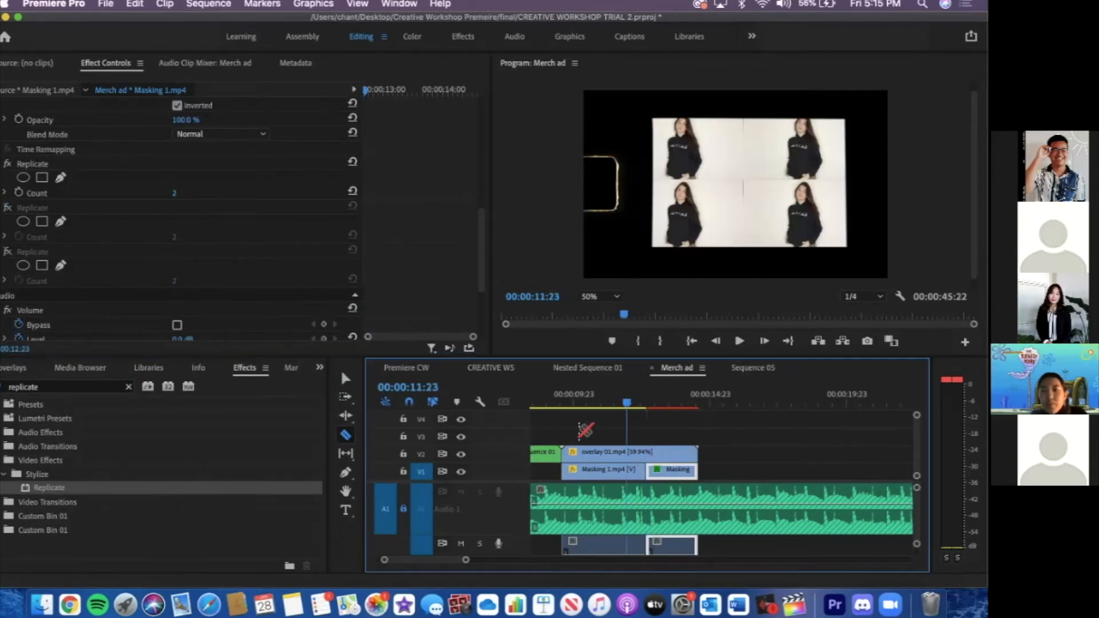
key(space)
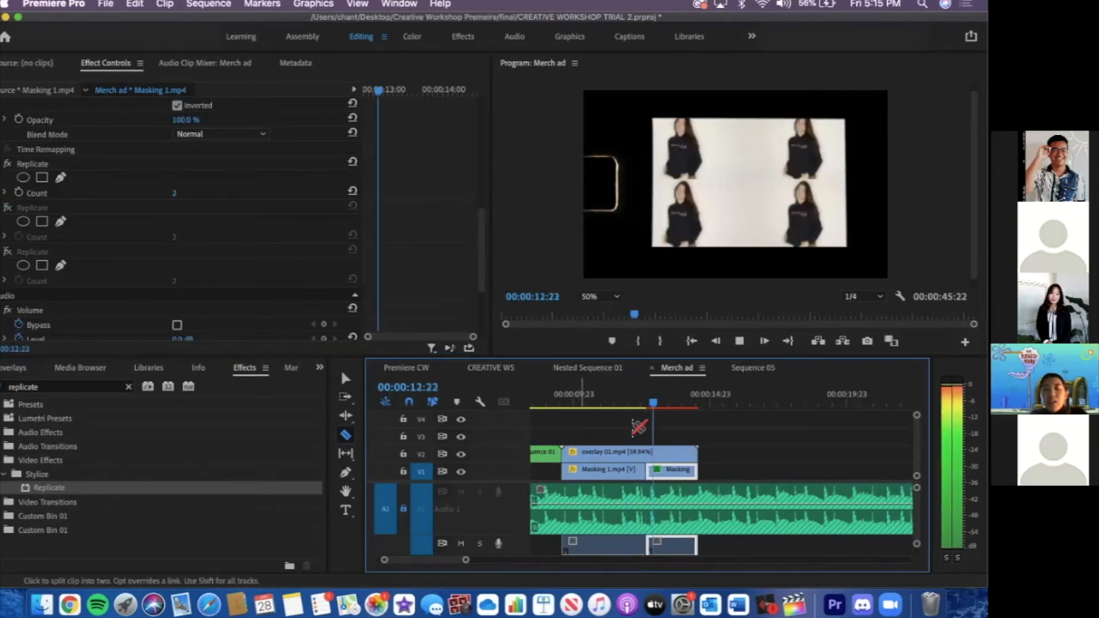
key(space)
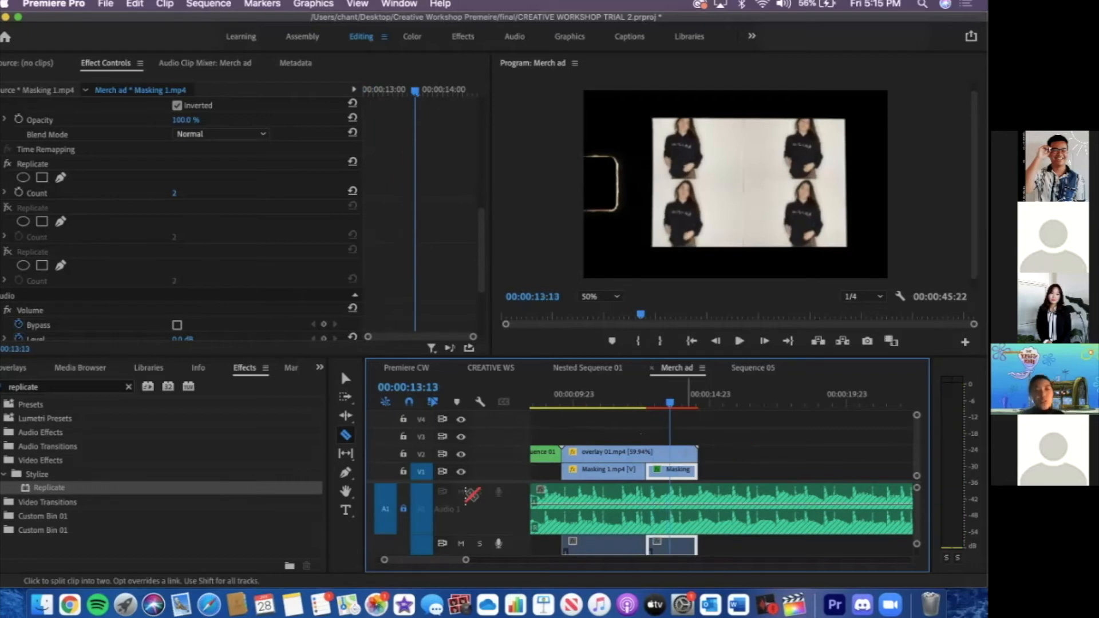
Find the Cross Dissolve transition and apply it to the cut between the two Masking 1.mp4 pieces
click(72, 389)
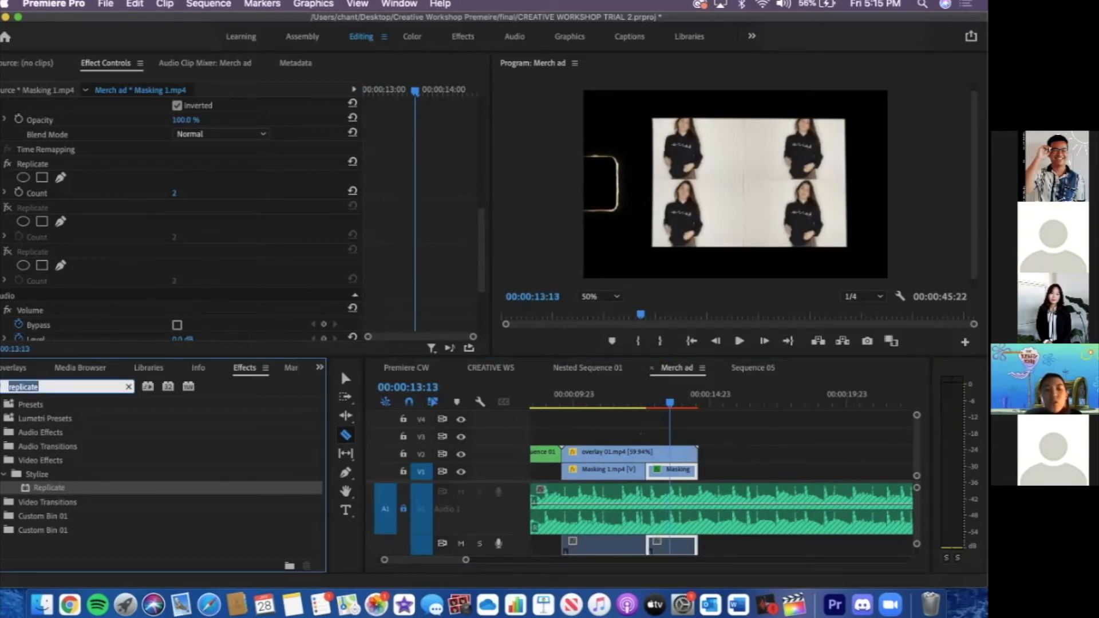
text(cross)
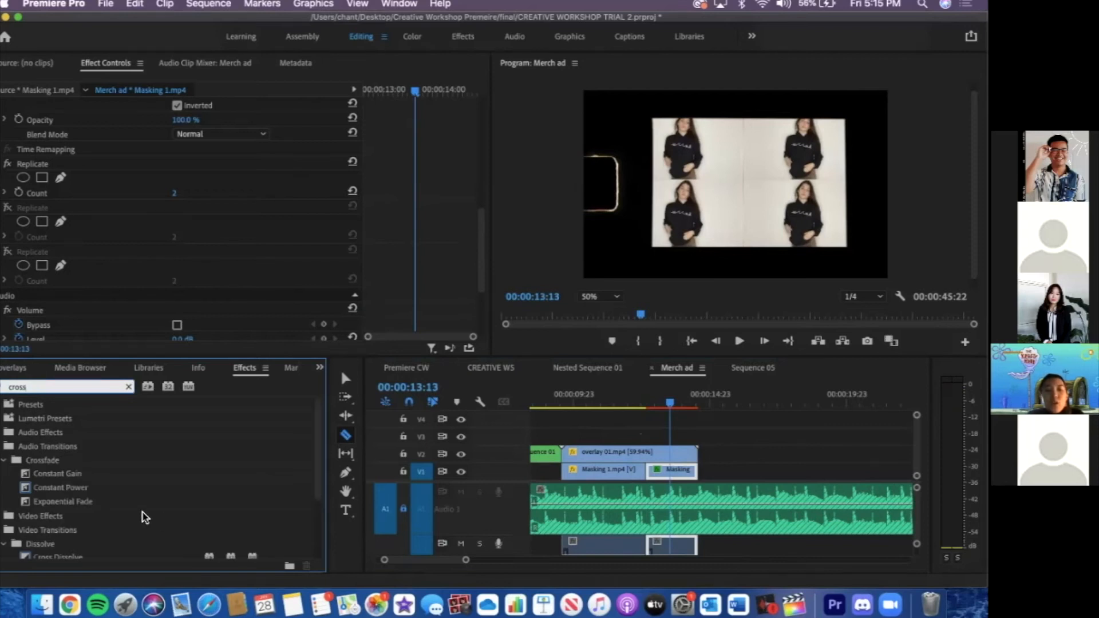
scroll(108, 467, down, 3)
click(116, 471)
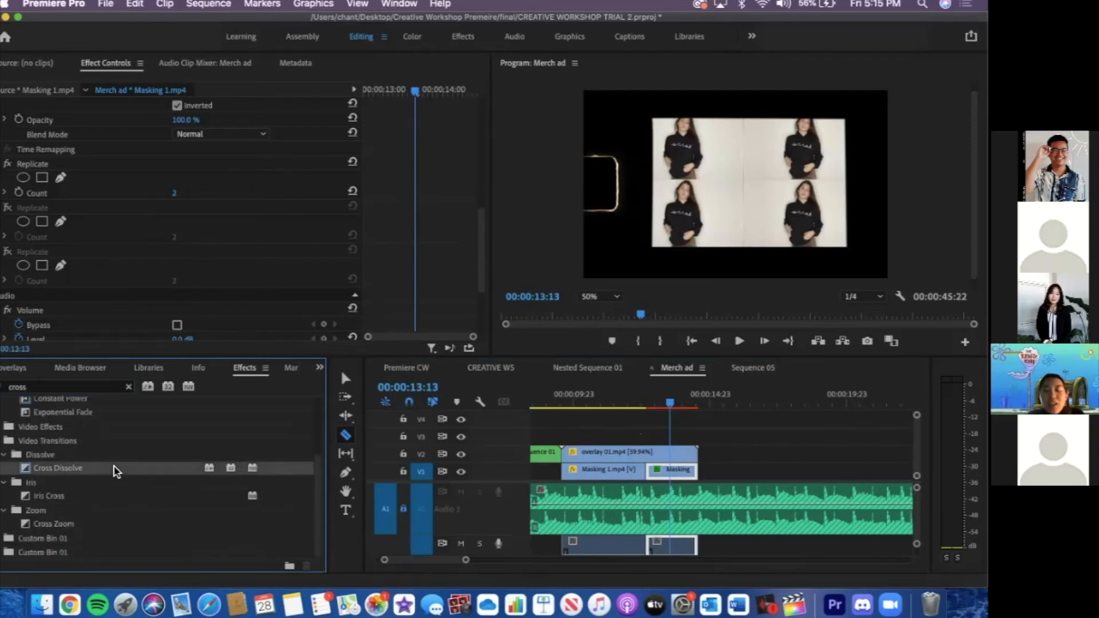
drag(116, 472, 644, 475)
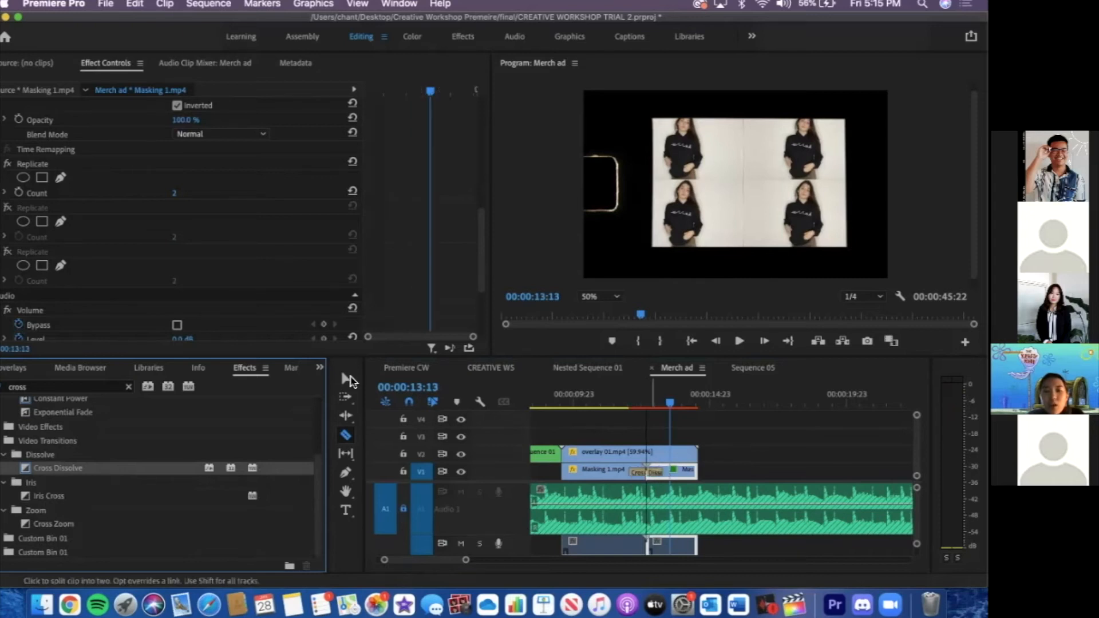
Shorten the Cross Dissolve between the two Masking 1.mp4 pieces to a duration of 8 frames
click(346, 379)
drag(653, 472, 648, 471)
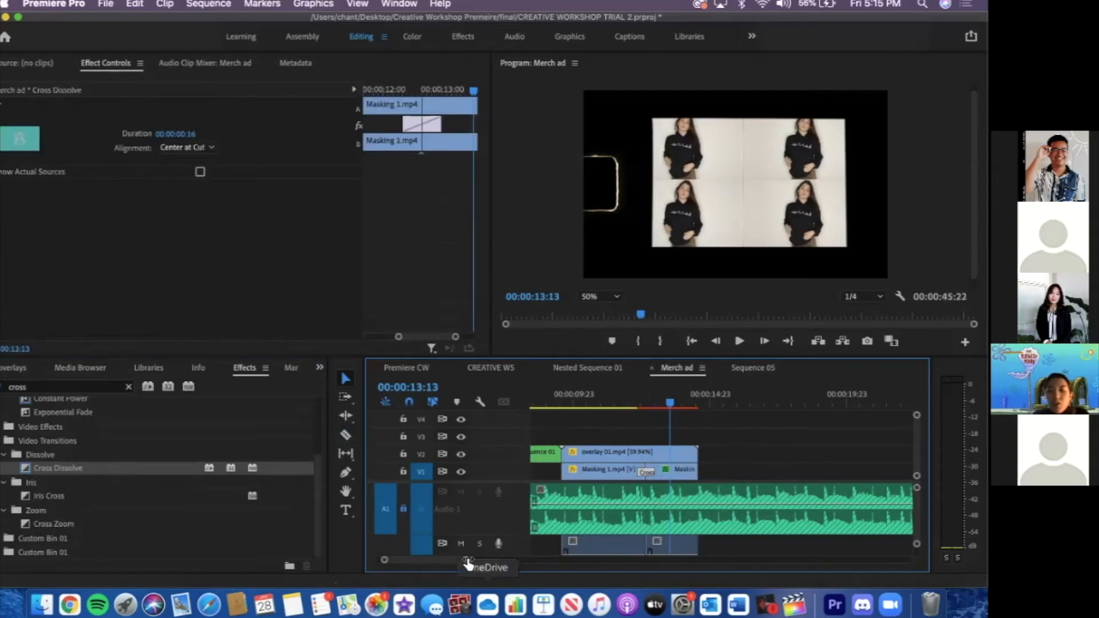
drag(466, 561, 451, 567)
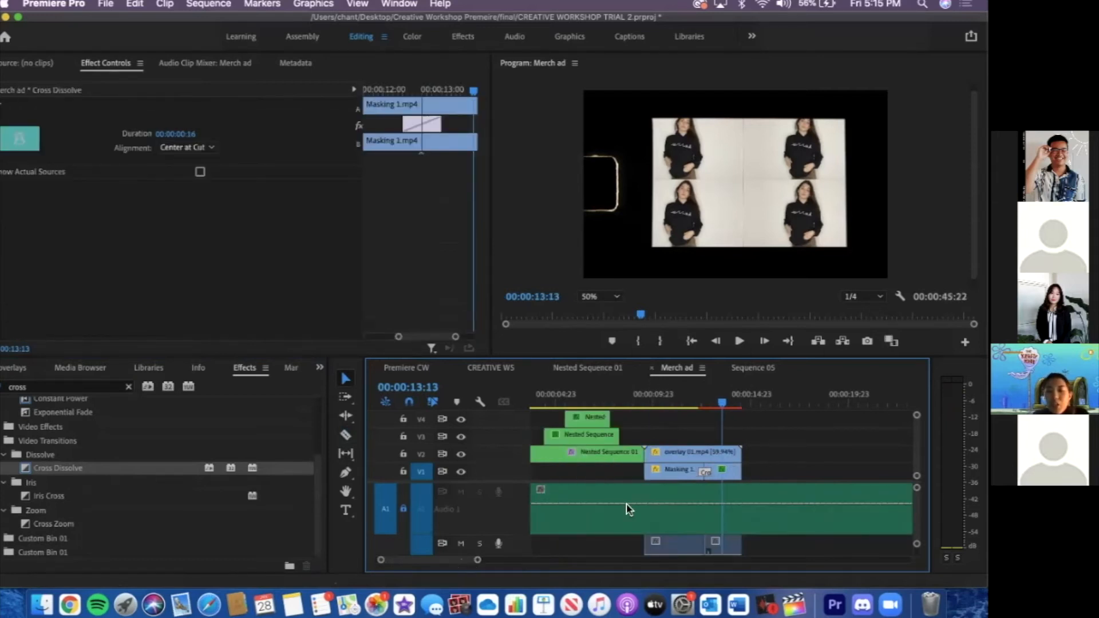
key(=)
key(=)
drag(674, 471, 634, 407)
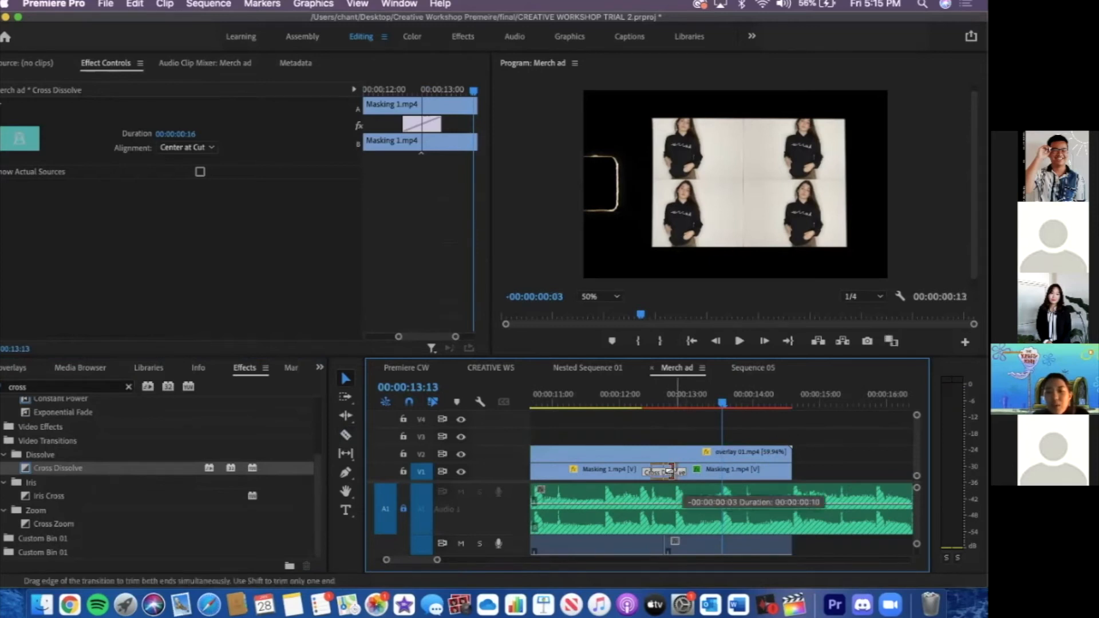
Play the shortened Cross Dissolve from about 00:00:12:05 through the replicated piece
click(634, 405)
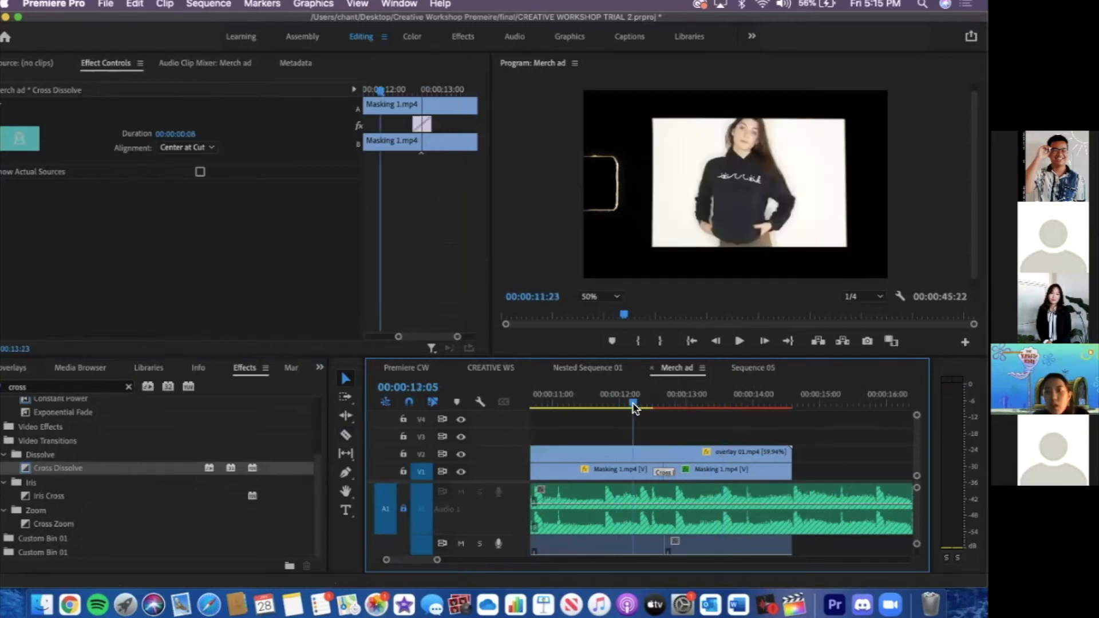
key(space)
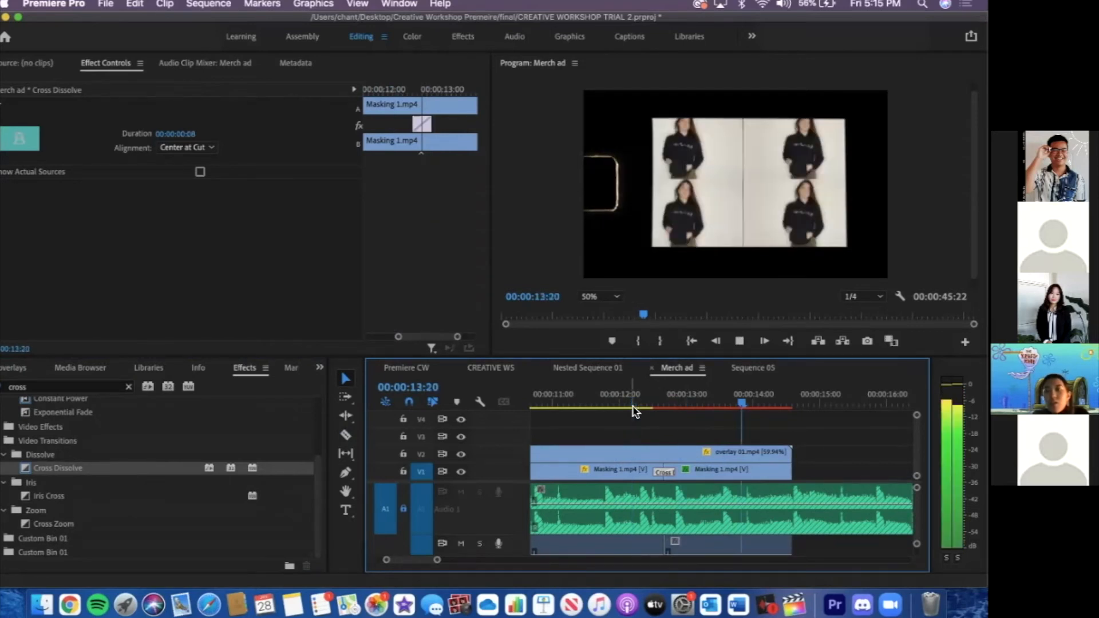
key(space)
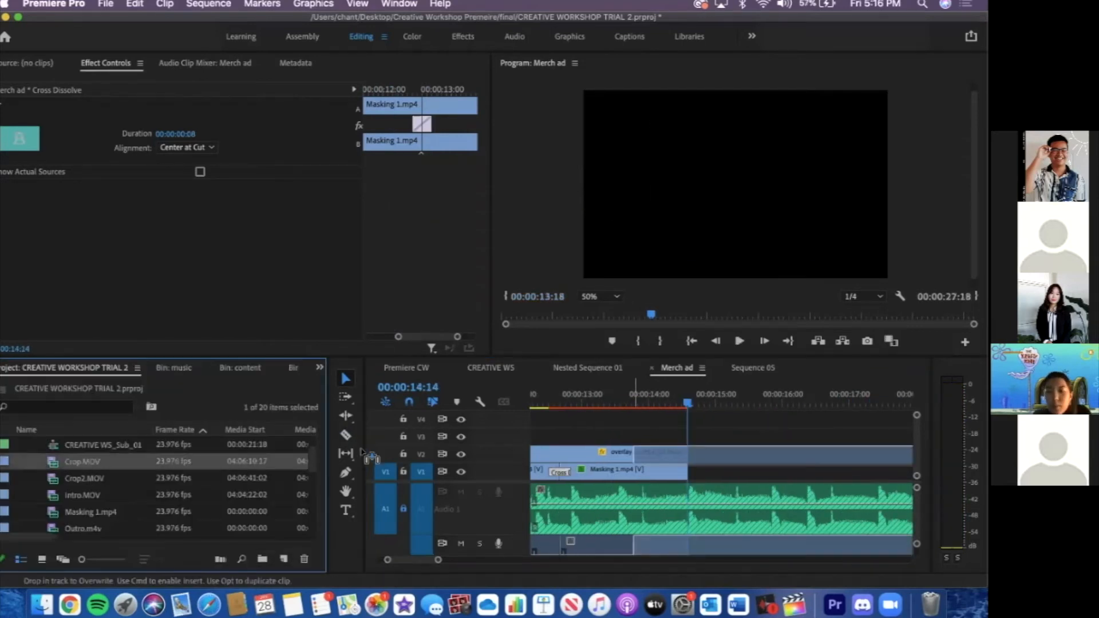
Place Crop.MOV on track V2 directly after overlay 01.mp4 at 00:00:14:14 and fit the whole sequence in the timeline
drag(367, 454, 716, 458)
scroll(727, 465, right, 4)
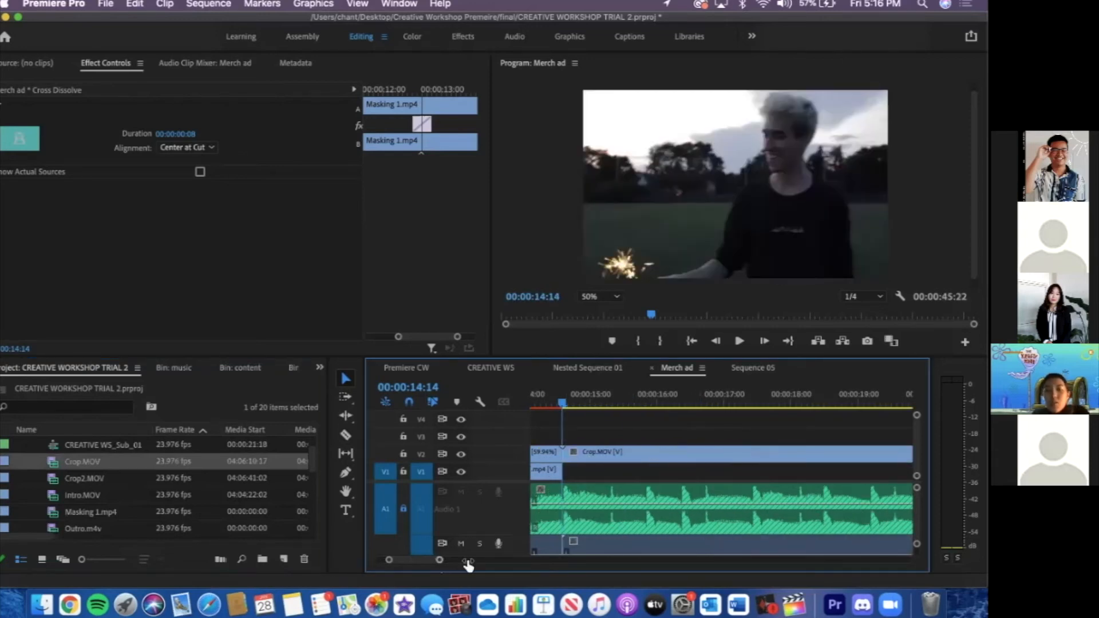
key(backslash)
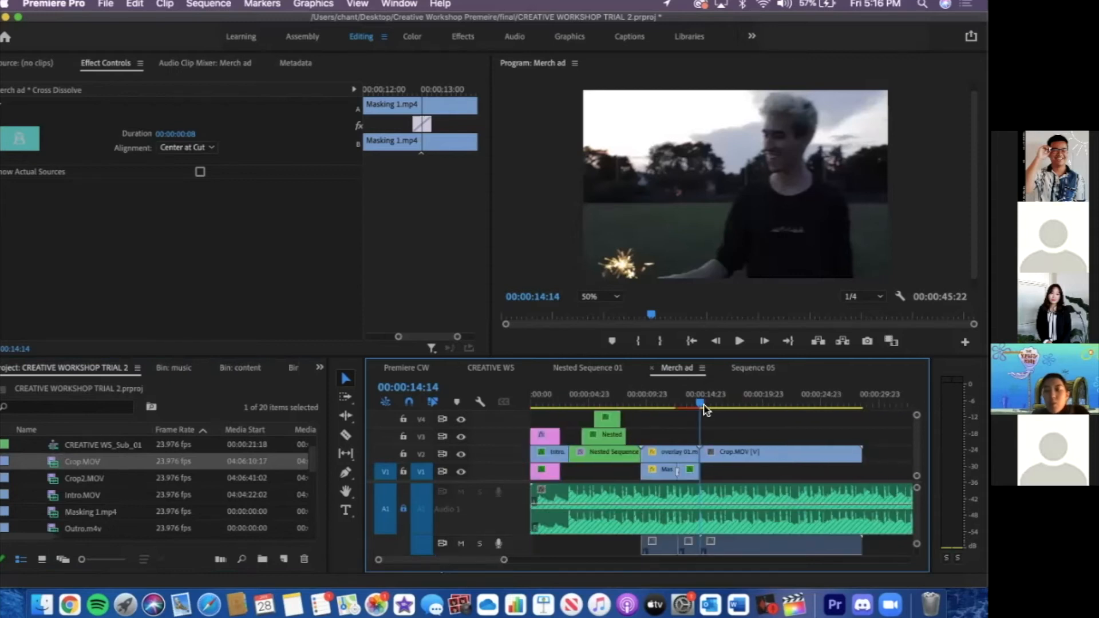
Play Crop.MOV on track V2 from about 00:00:14:13 and split it on the beat at 00:00:17:04
drag(708, 408, 699, 404)
click(344, 435)
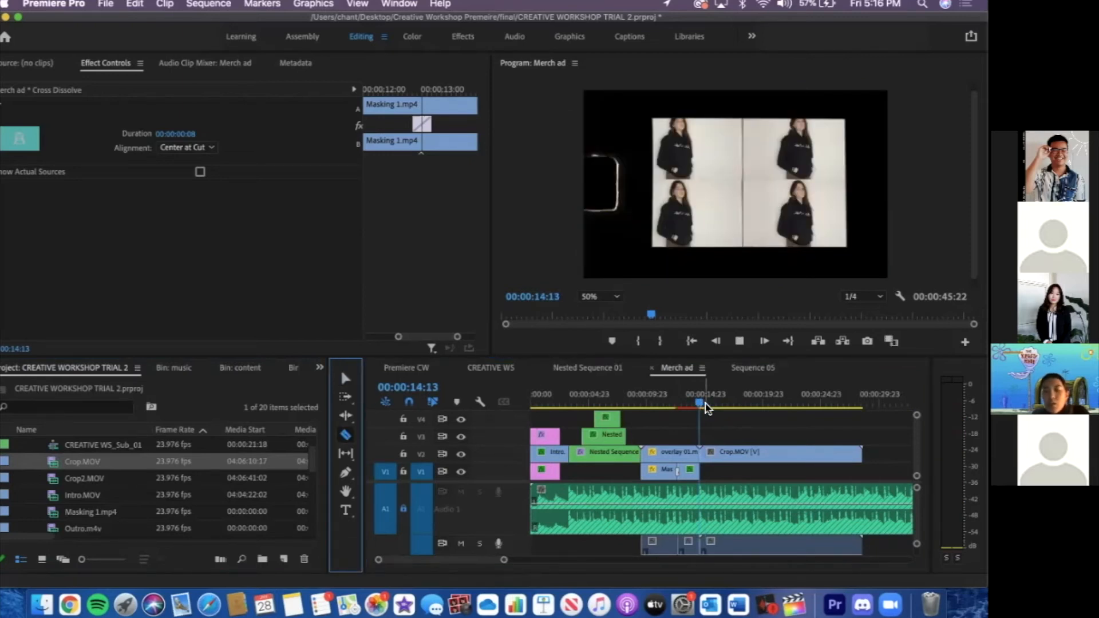
key(space)
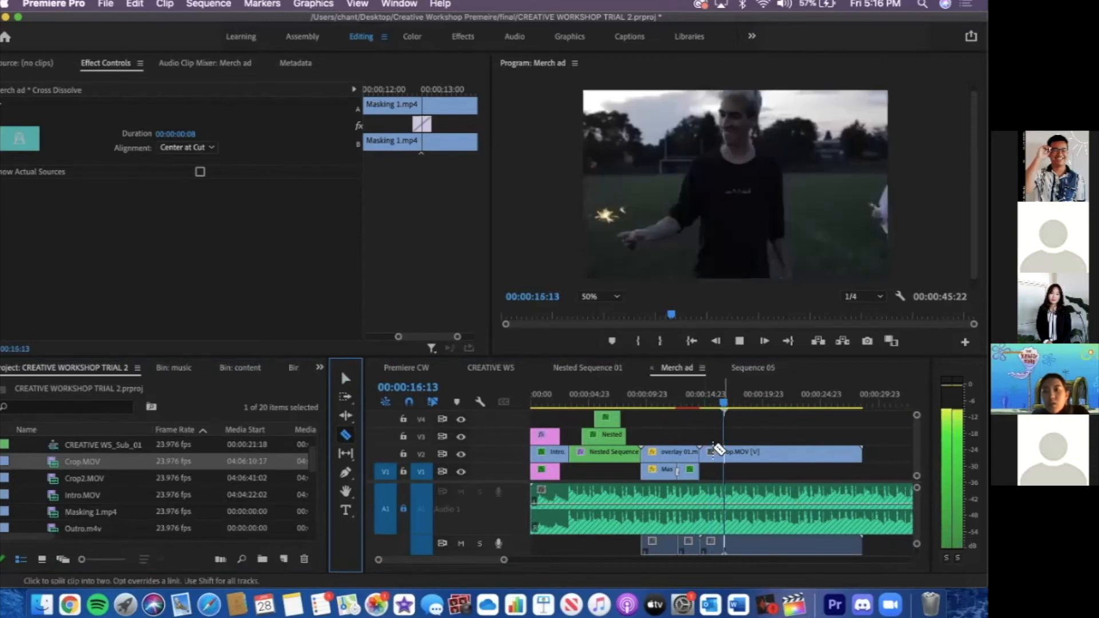
key(space)
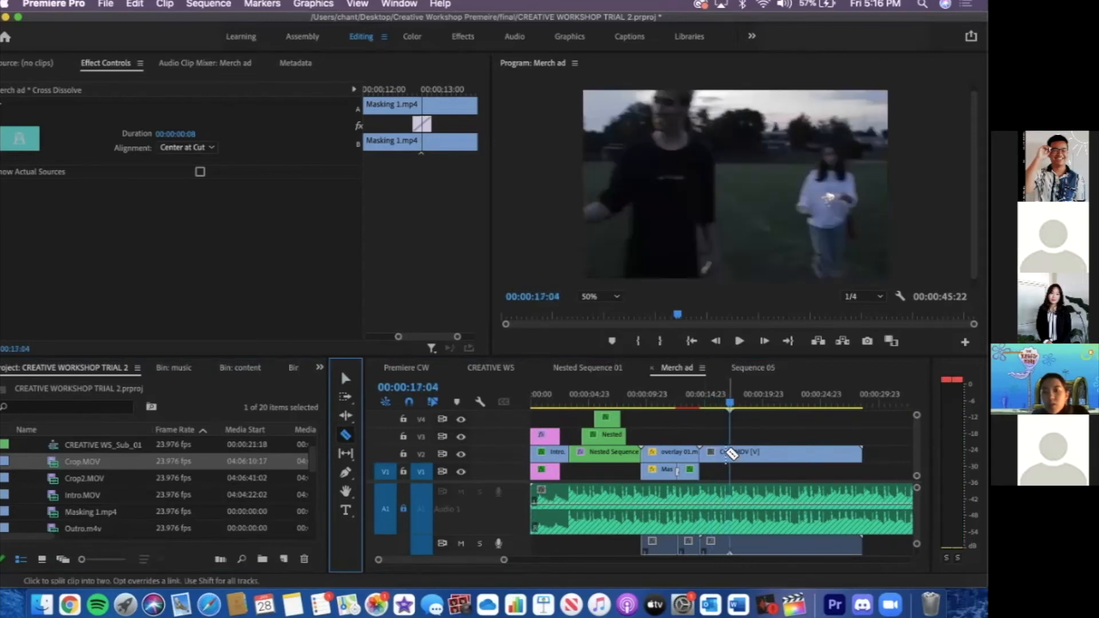
click(748, 449)
Play on through Crop.MOV on track V2 and split it at 00:00:20:03 and 00:00:23:06
key(space)
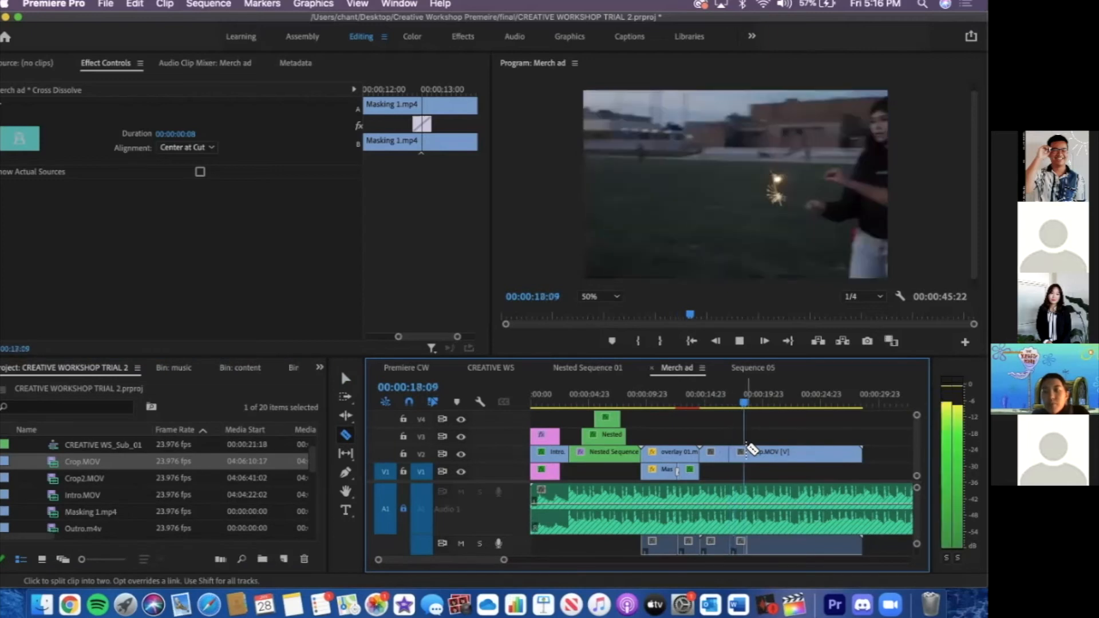
key(space)
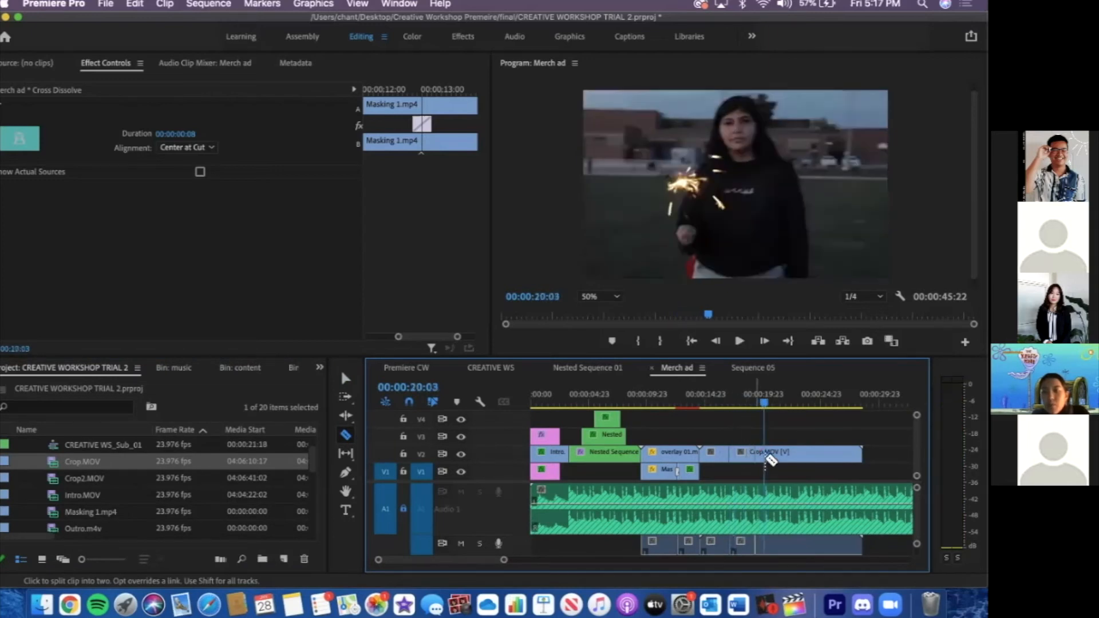
click(770, 452)
key(space)
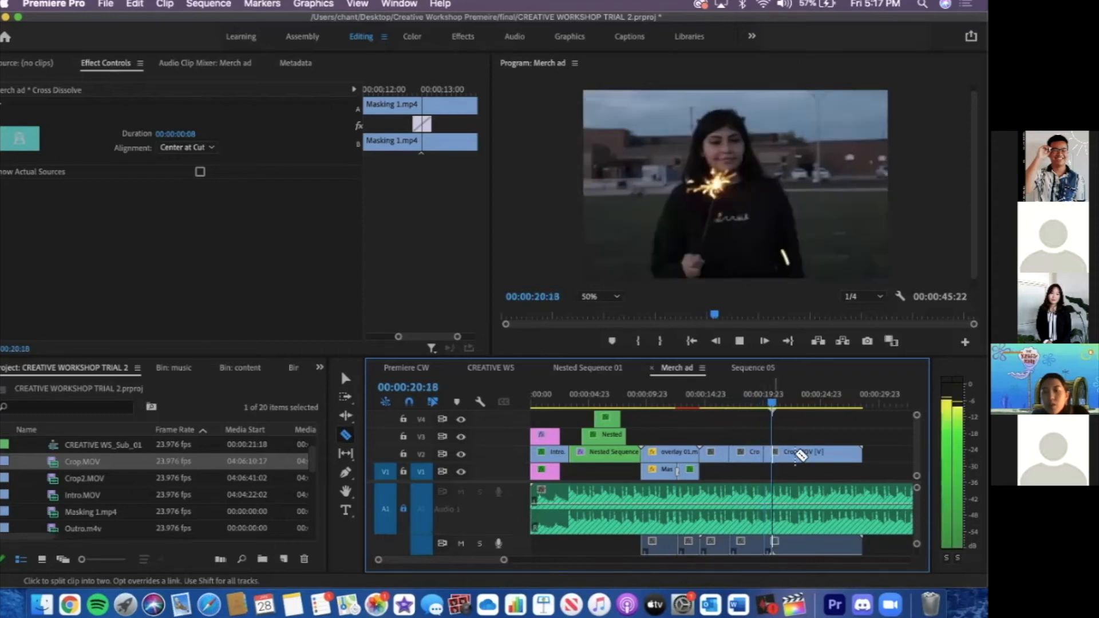
key(space)
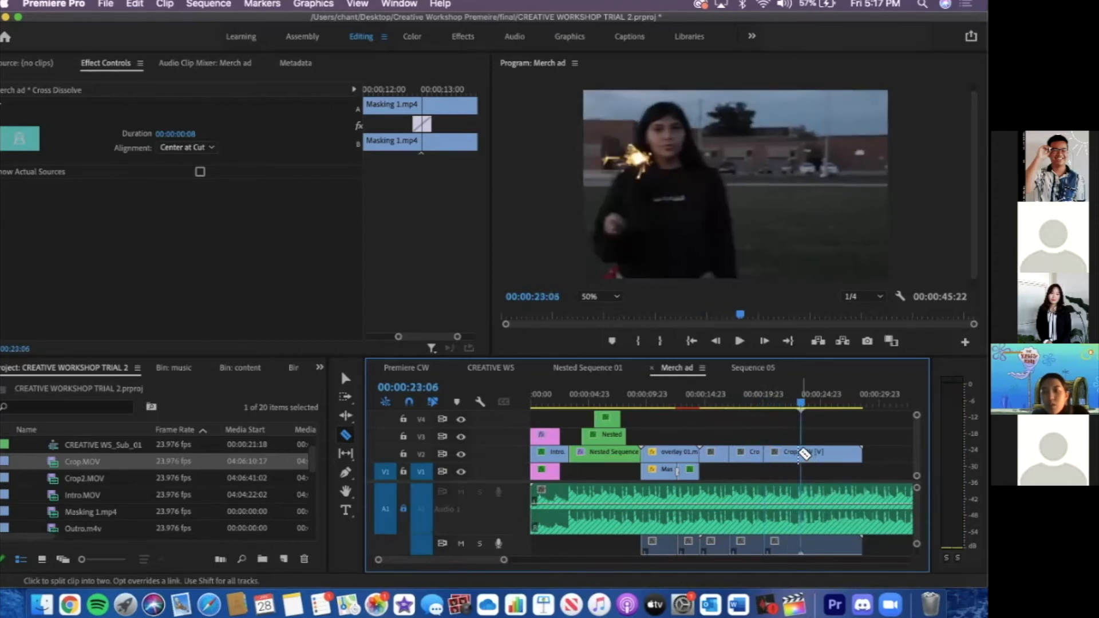
click(806, 454)
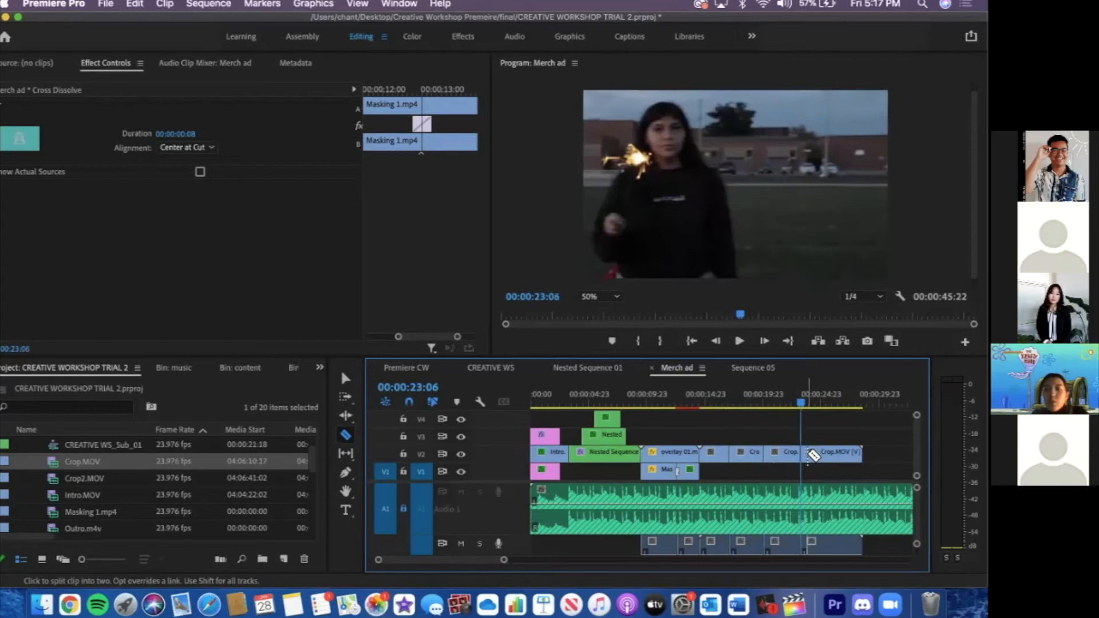
Play on from 00:00:23:06, split Crop.MOV at 00:00:26:15 and return to the Selection tool
key(space)
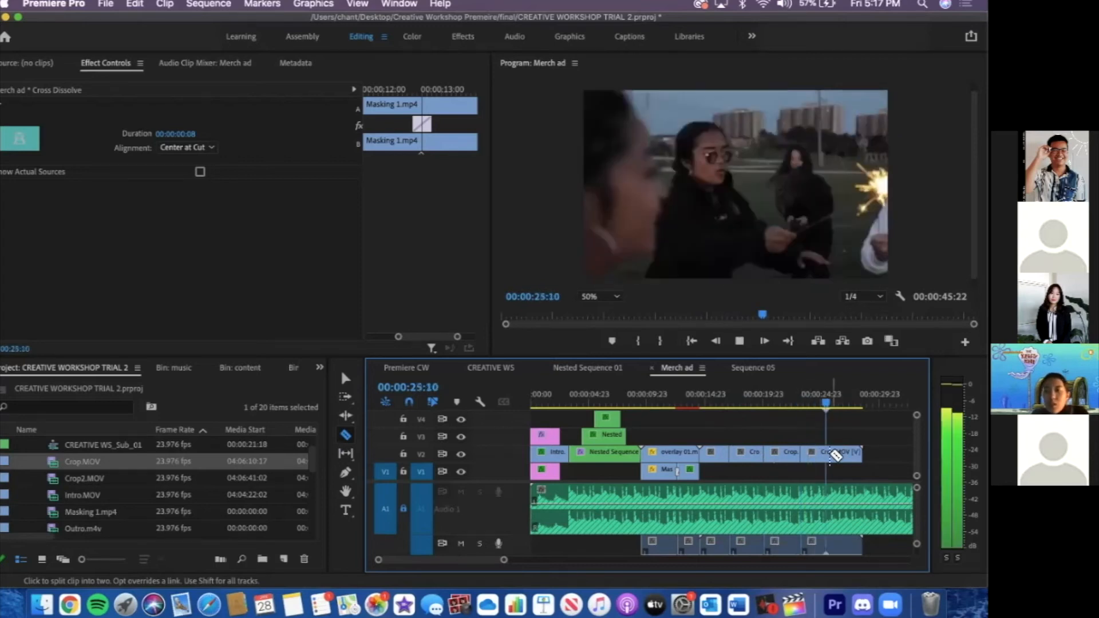
key(space)
key(space)
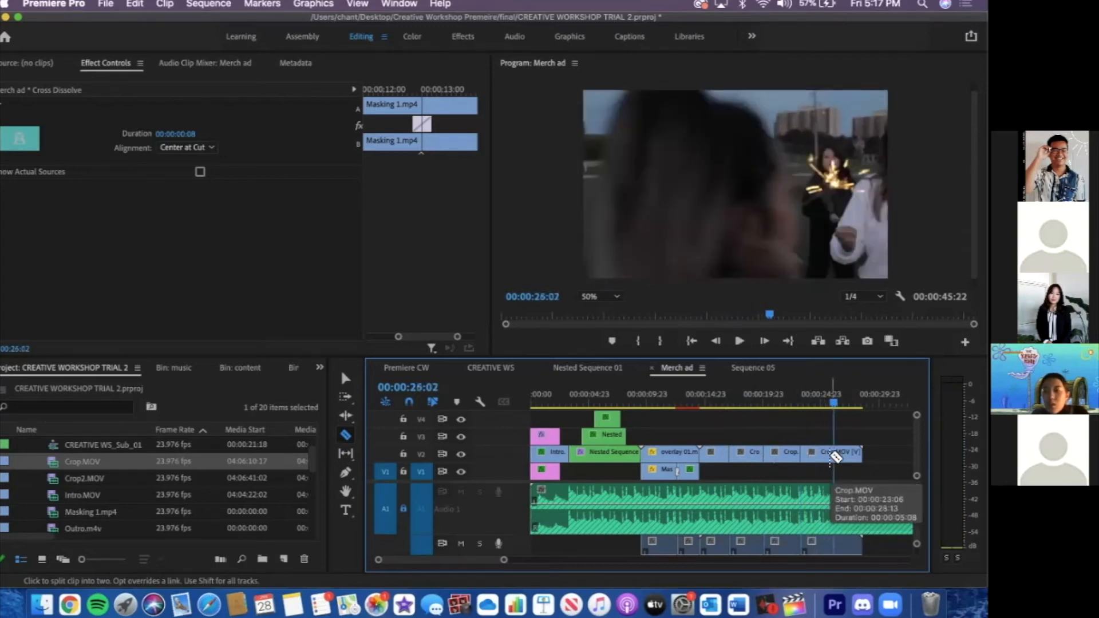
key(space)
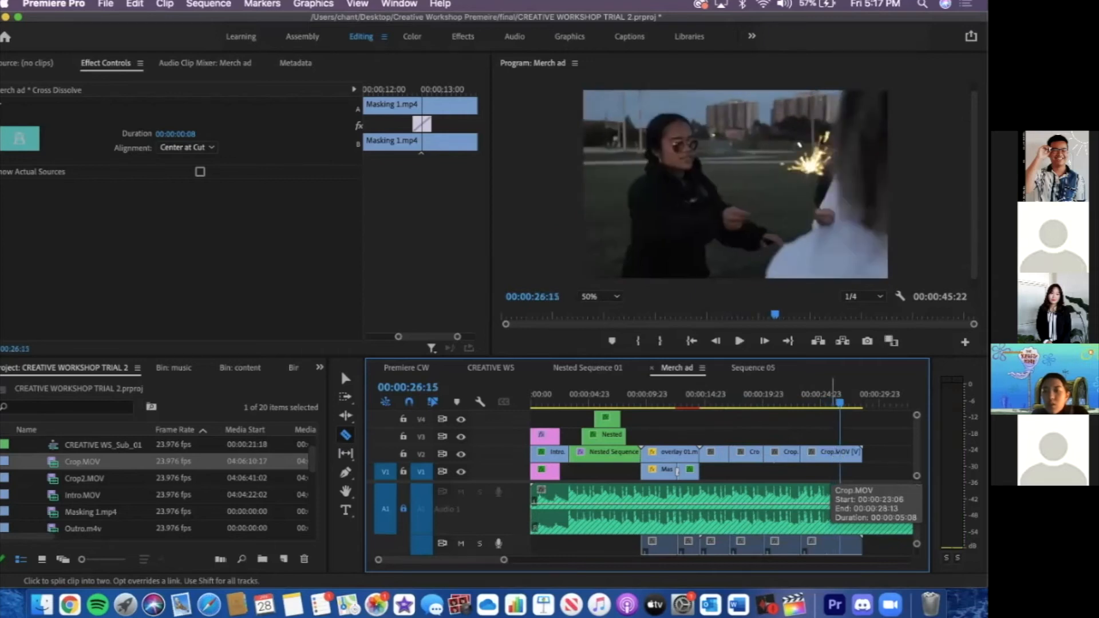
click(845, 452)
key(v)
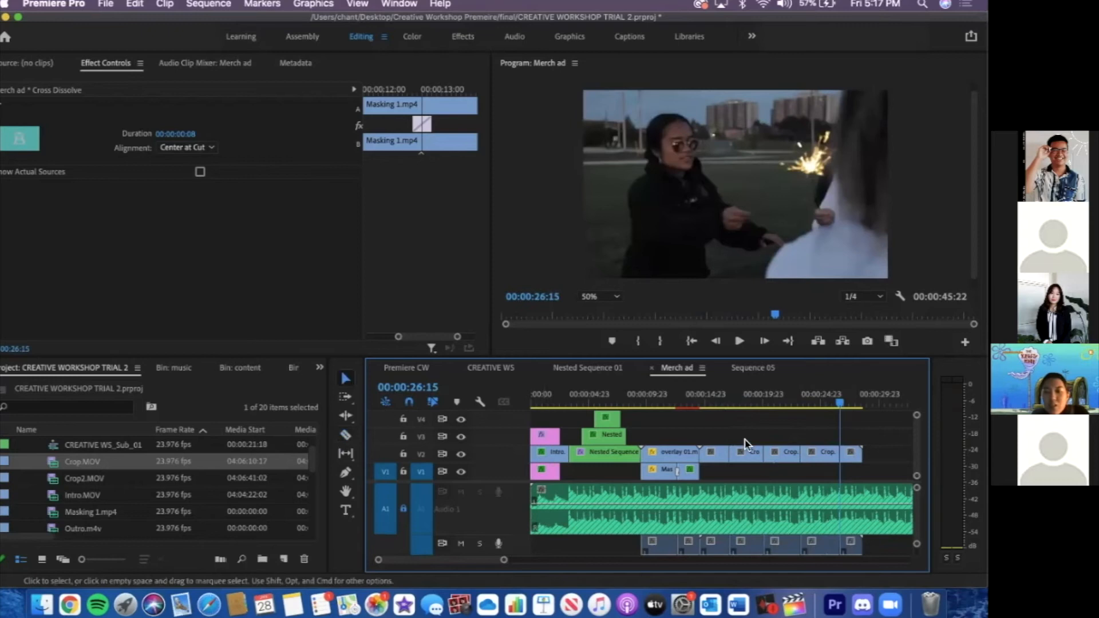
Delete the second and fourth Crop.MOV pieces and stack the remaining three on V1, V2 and V3, starting right after overlay 01.mp4
click(816, 455)
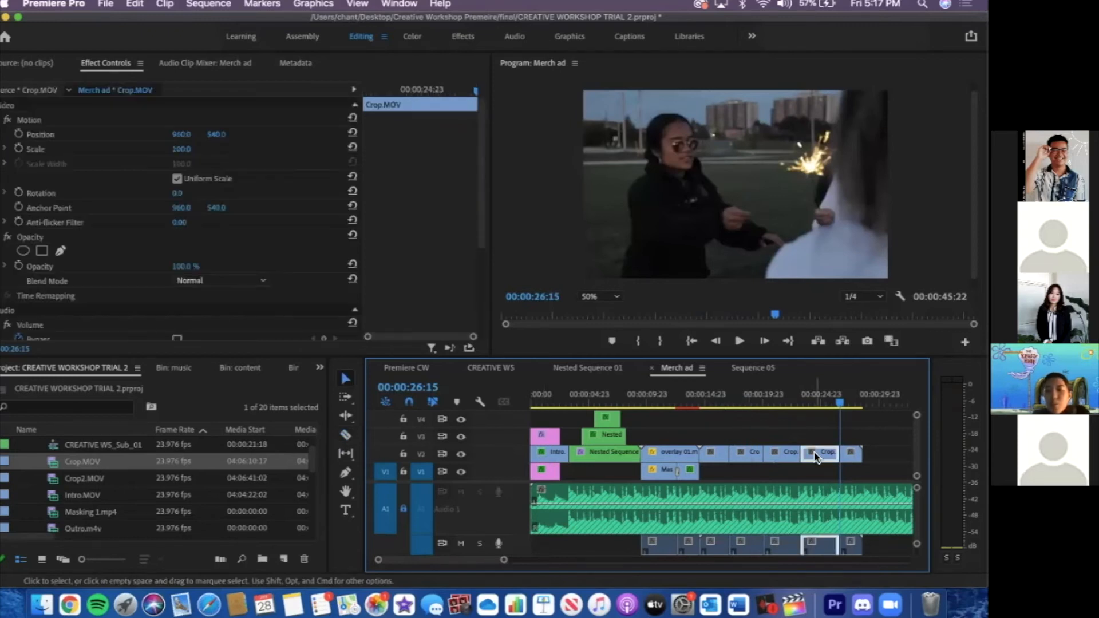
key(Delete)
click(749, 453)
key(Delete)
drag(778, 462, 708, 438)
Play the stacked Crop.MOV section from about 00:00:14:10 to its end with the timeline zoomed in on it
click(699, 405)
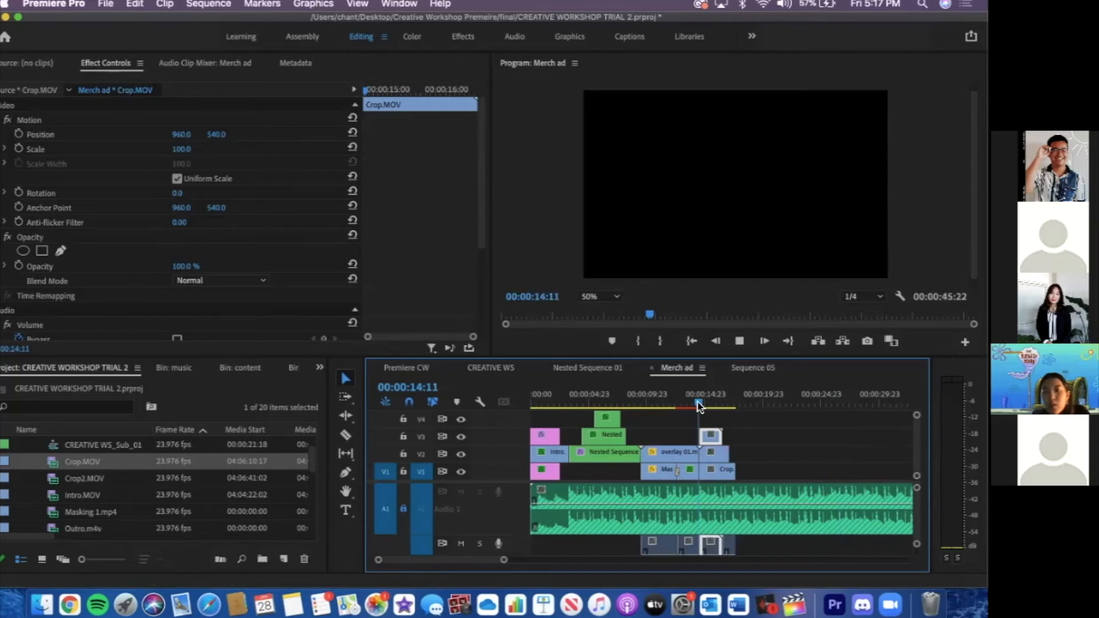
key(space)
key(space)
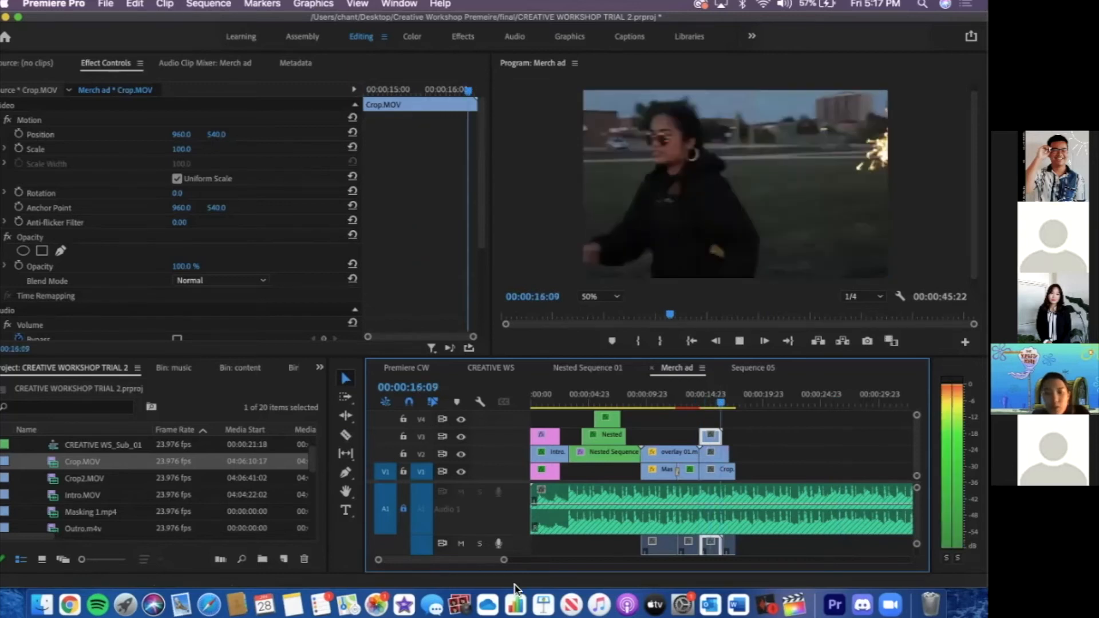
drag(504, 566, 480, 569)
click(811, 455)
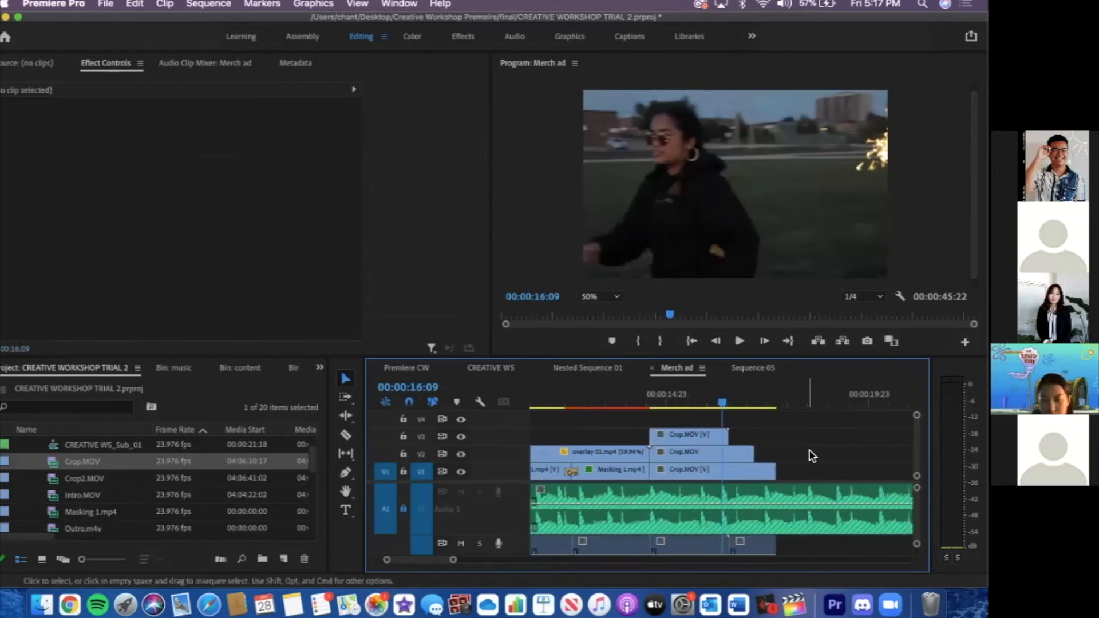
click(678, 439)
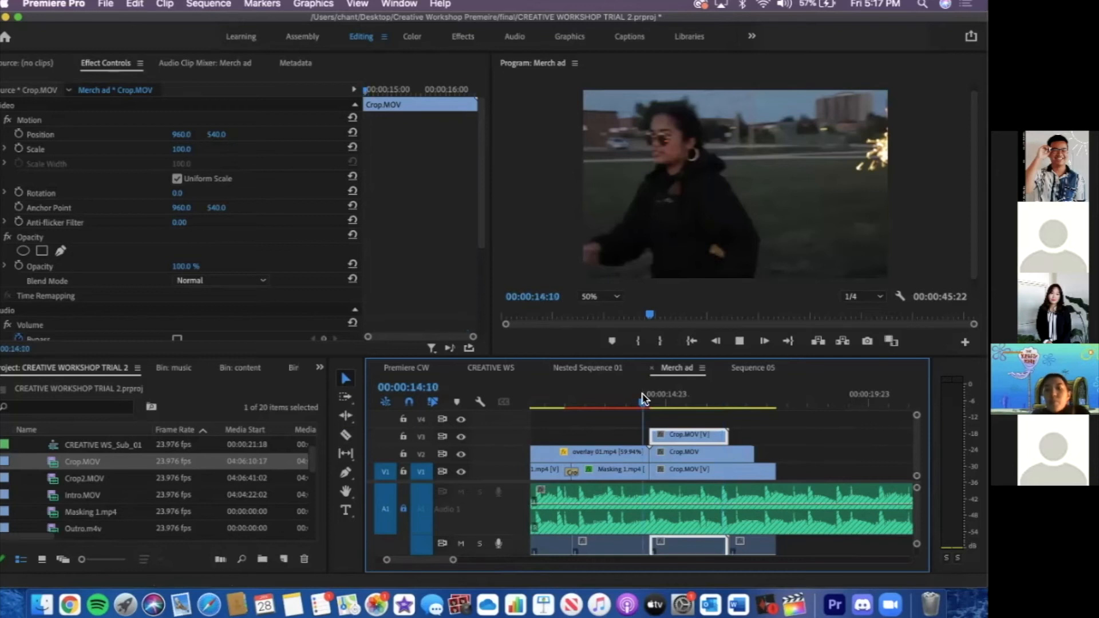
key(space)
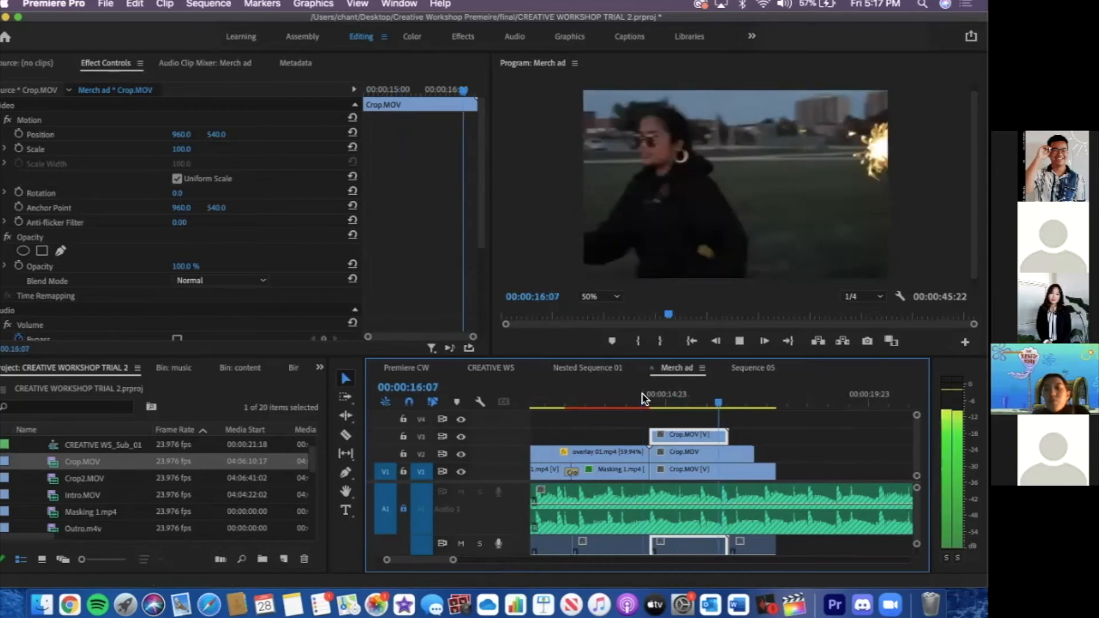
key(space)
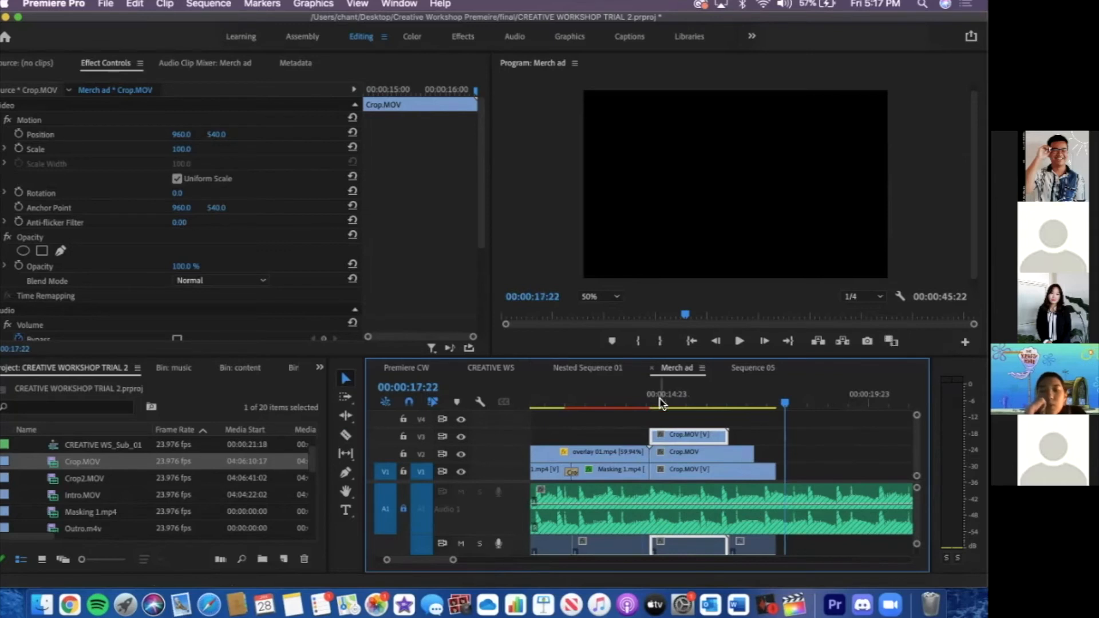
Check the footage of the stacked Crop.MOV clips on V1, V2 and V3 at several points of the section
click(660, 400)
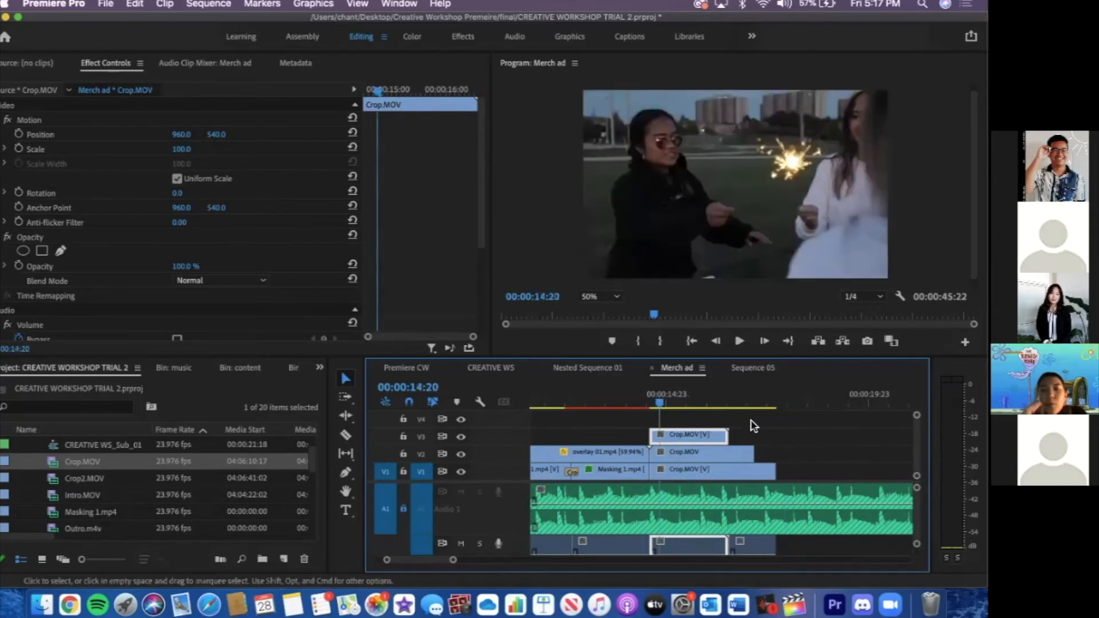
key(d)
click(764, 400)
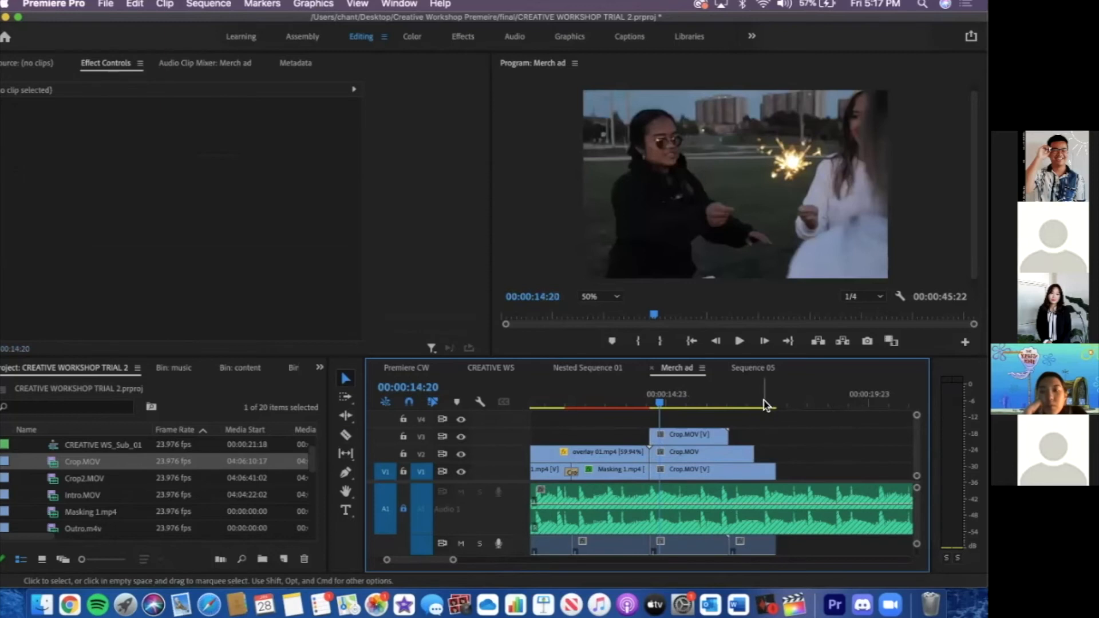
click(763, 402)
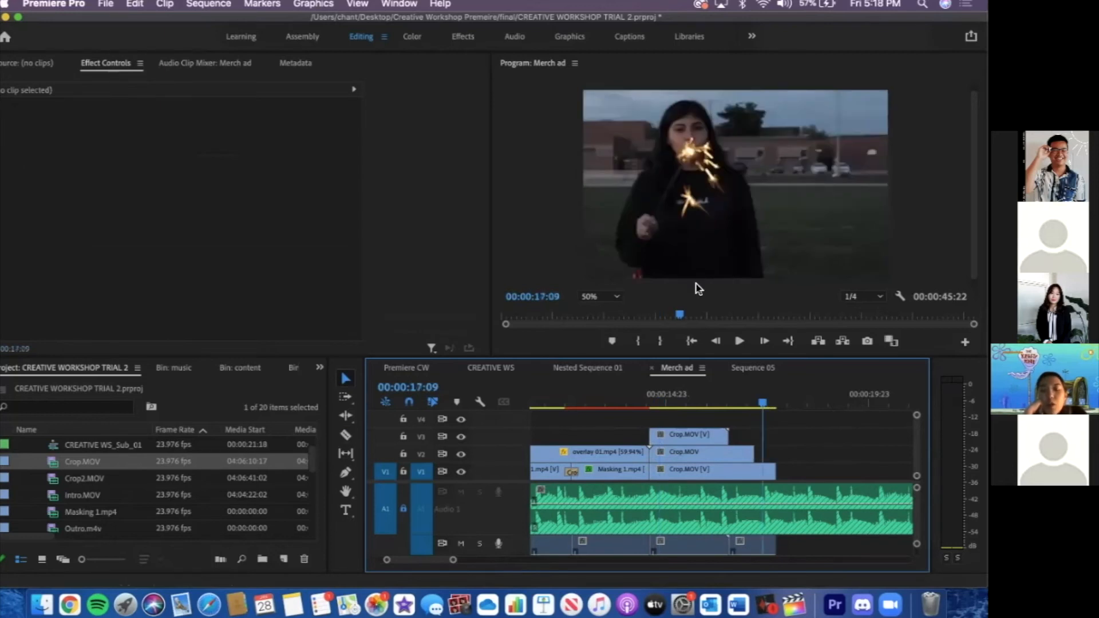
click(701, 453)
click(700, 402)
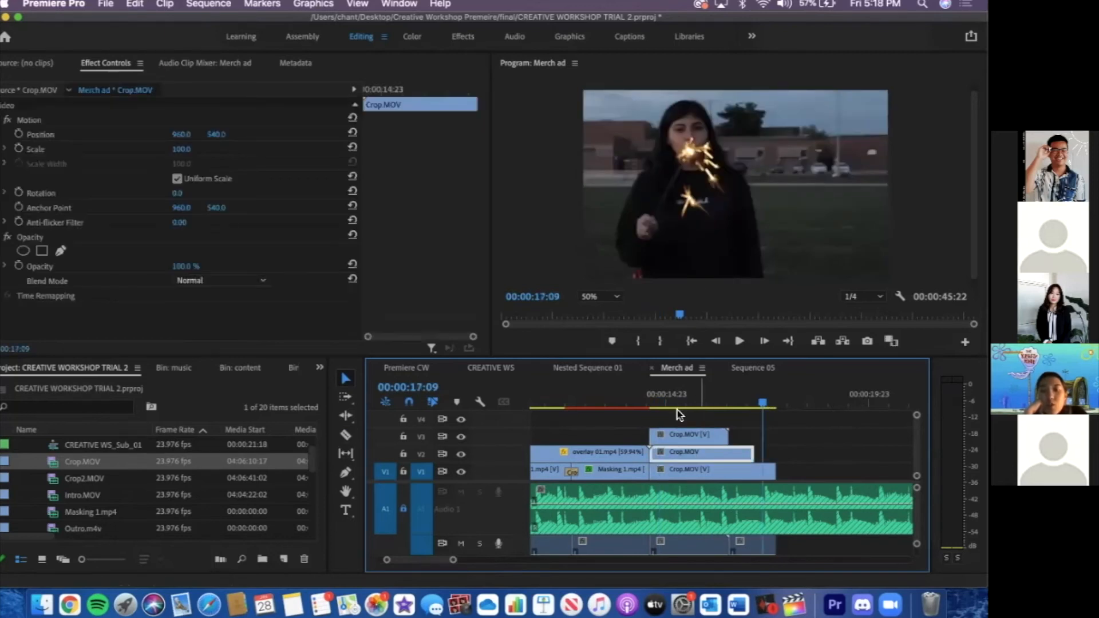
click(674, 432)
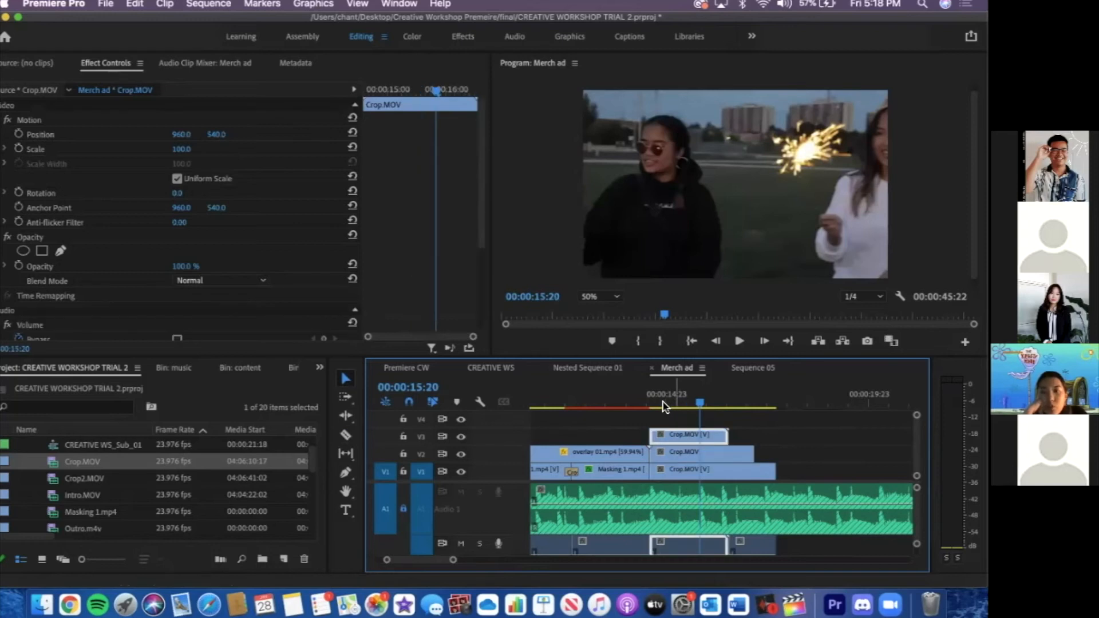
click(665, 404)
Search the effects for "radial" and apply Radial Wipe to the Crop.MOV clips on V2 and V3
click(665, 454)
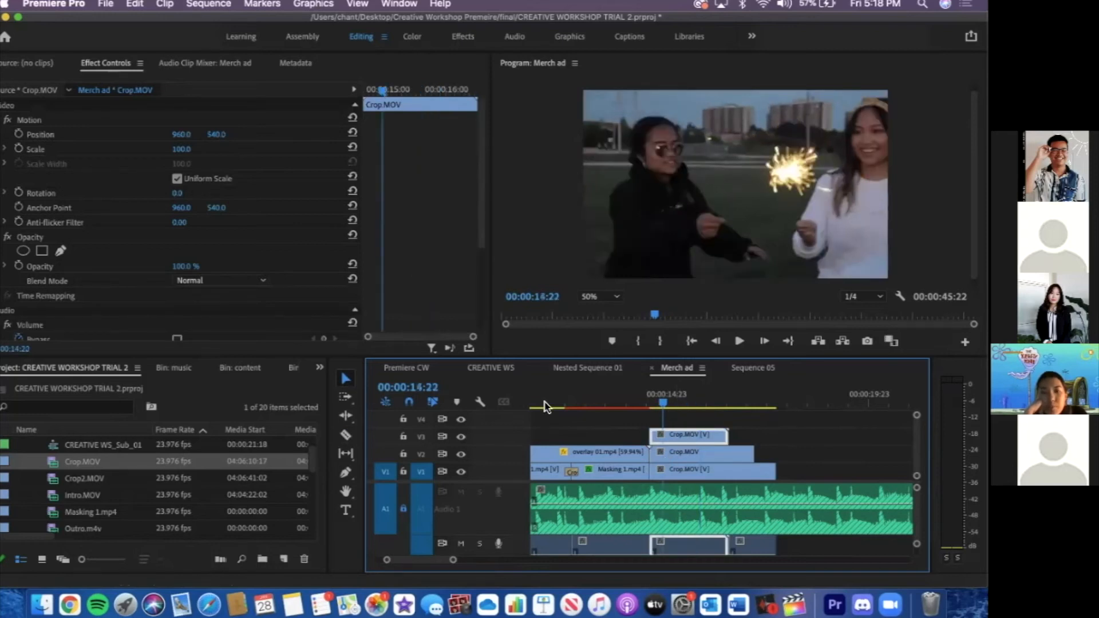
click(320, 366)
click(338, 492)
click(81, 389)
key(super+a)
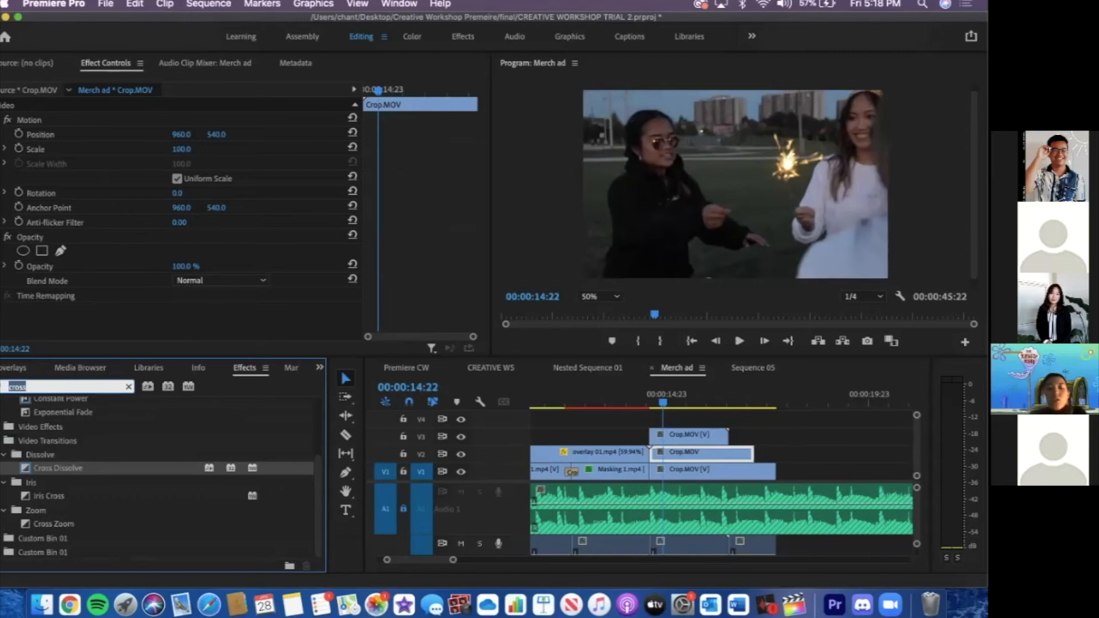
text(radial)
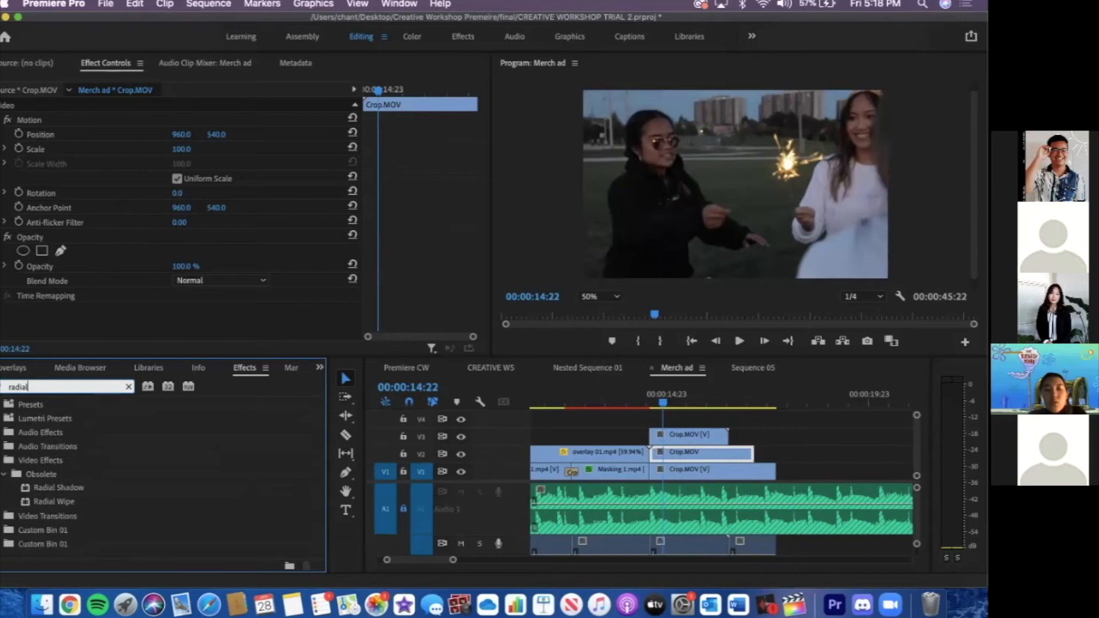
drag(72, 508, 698, 448)
drag(159, 503, 683, 438)
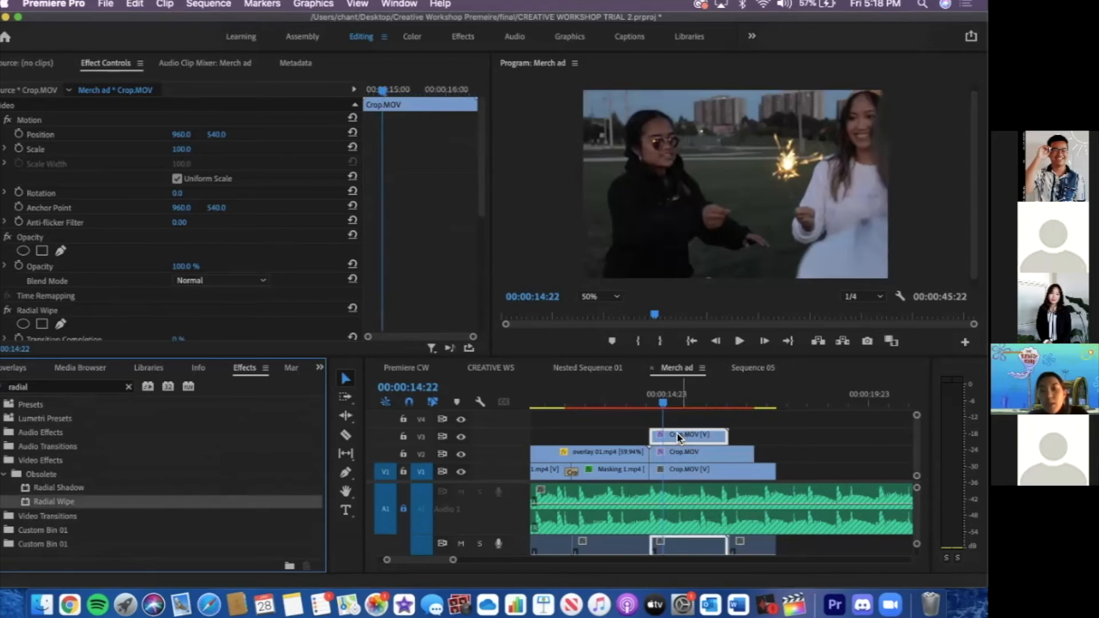
Set the Radial Wipe Transition Completion of the Crop.MOV clip on V3 to 50%
click(767, 405)
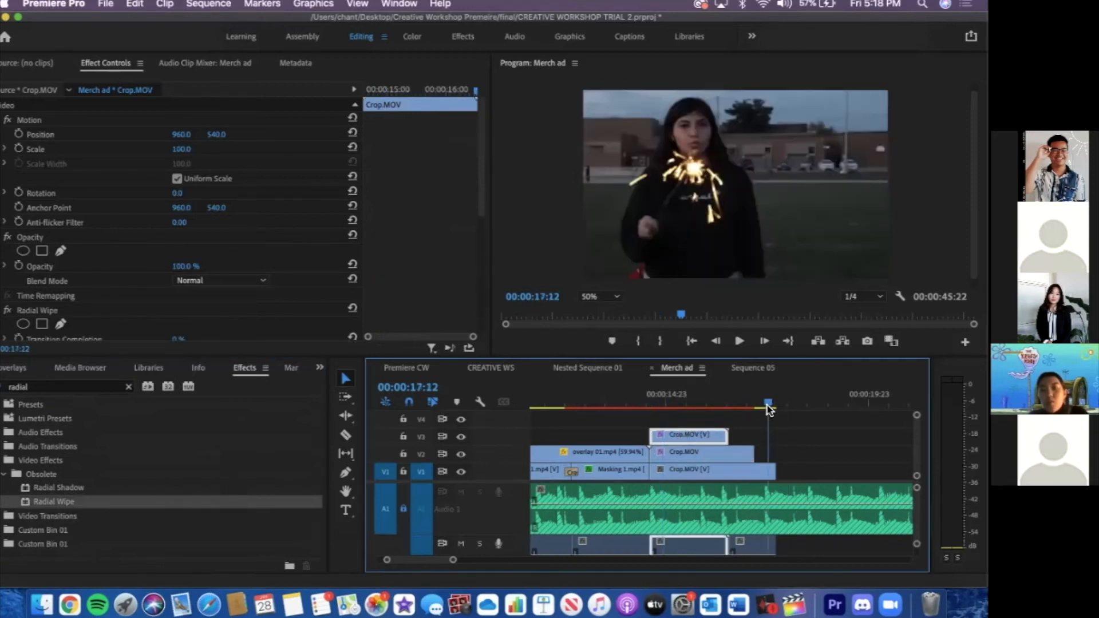
click(656, 404)
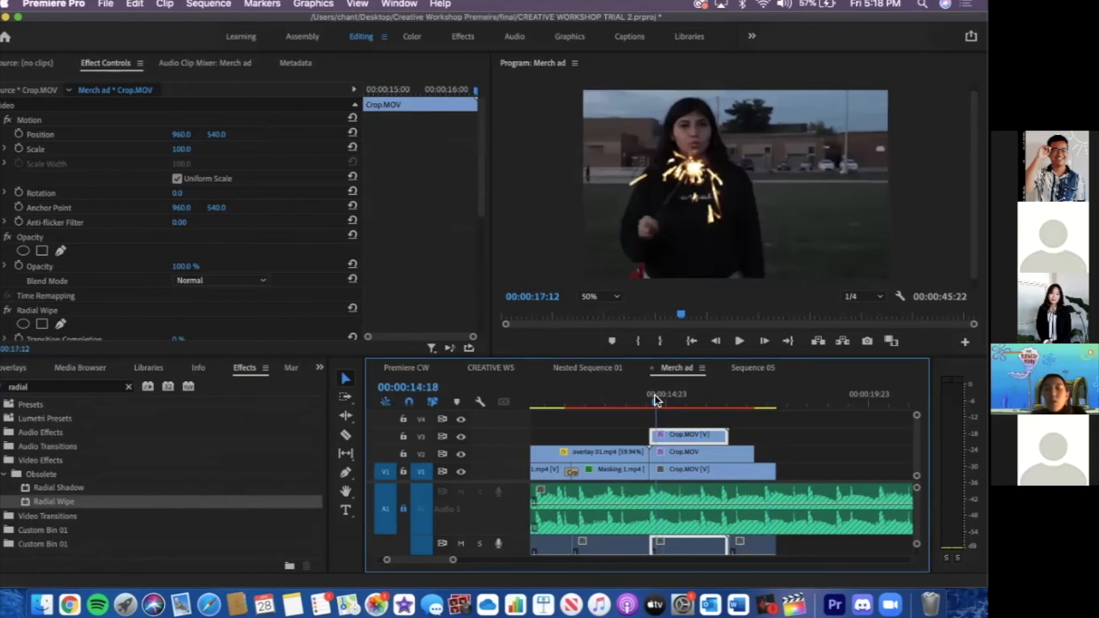
click(674, 456)
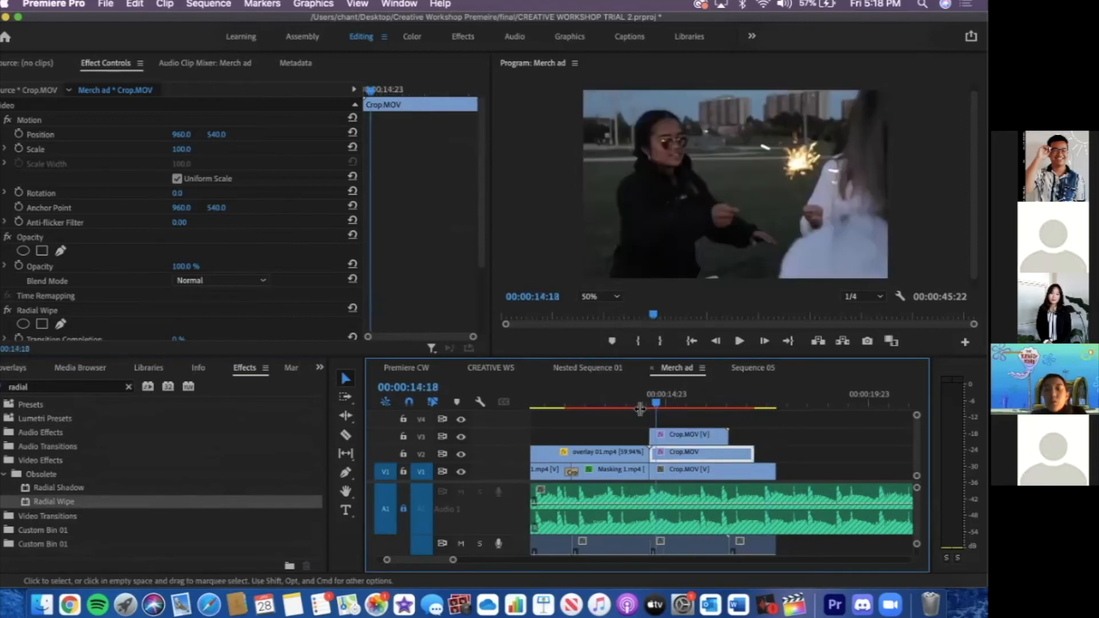
click(662, 437)
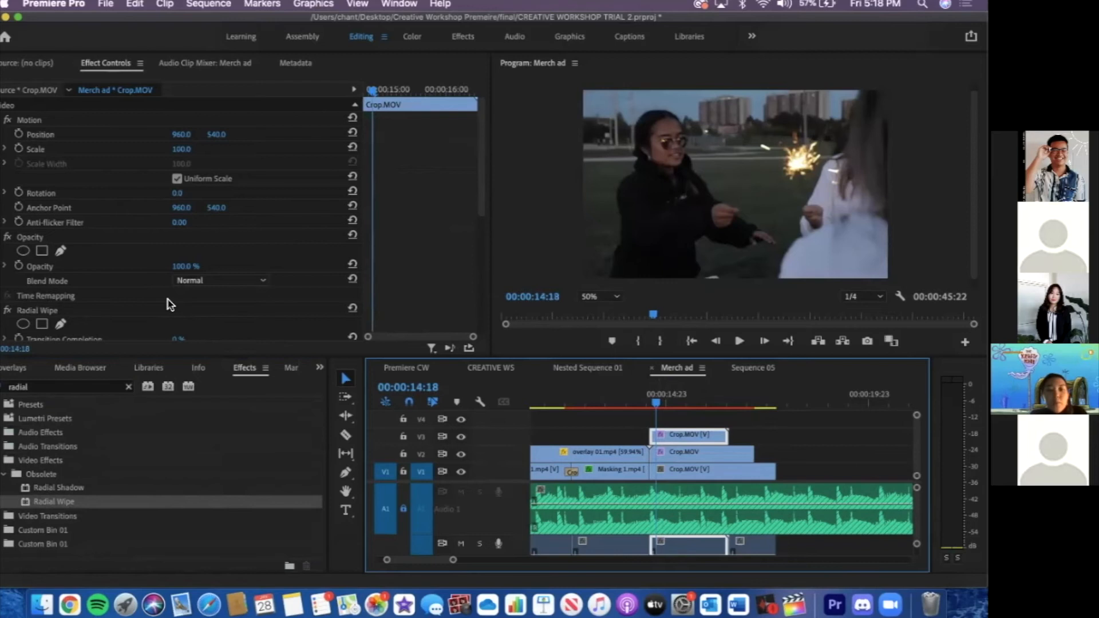
scroll(147, 296, down, 5)
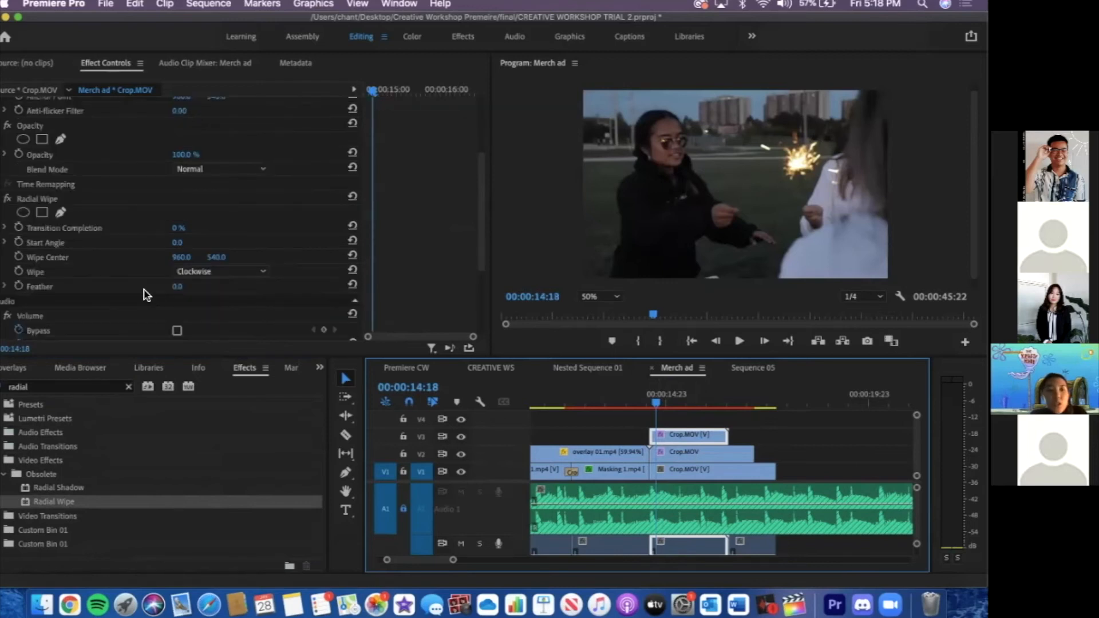
scroll(108, 224, down, 1)
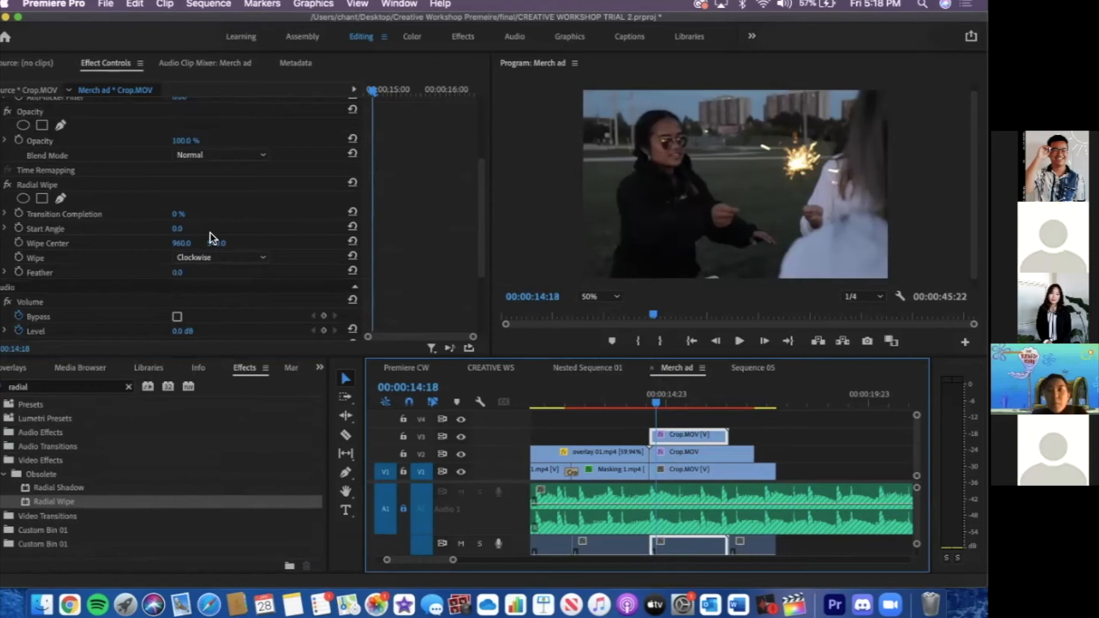
click(177, 214)
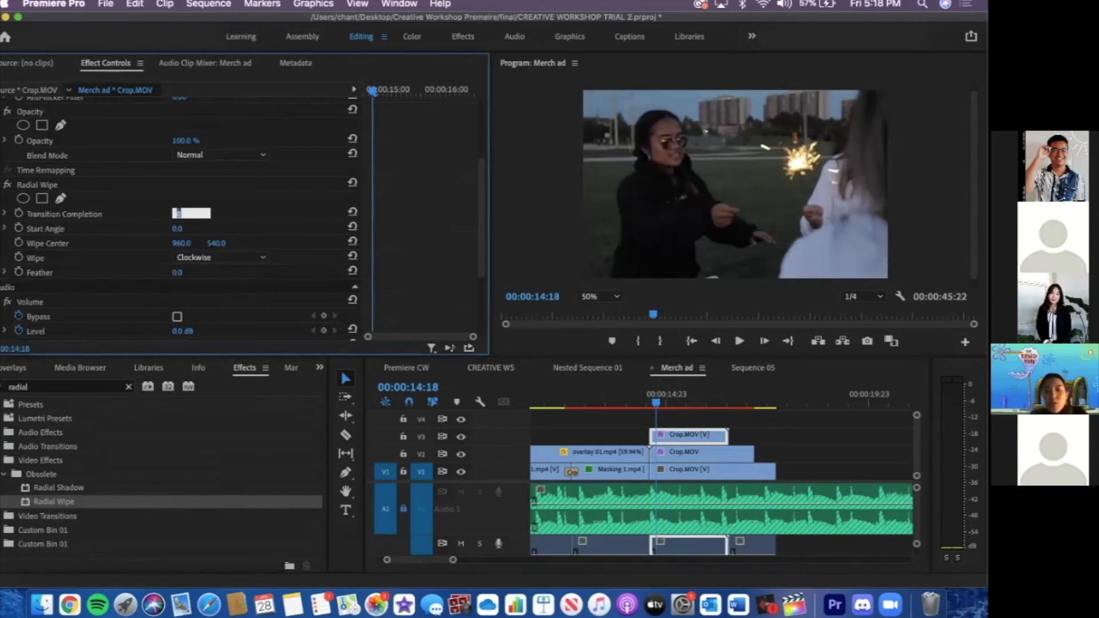
text(50)
key(Return)
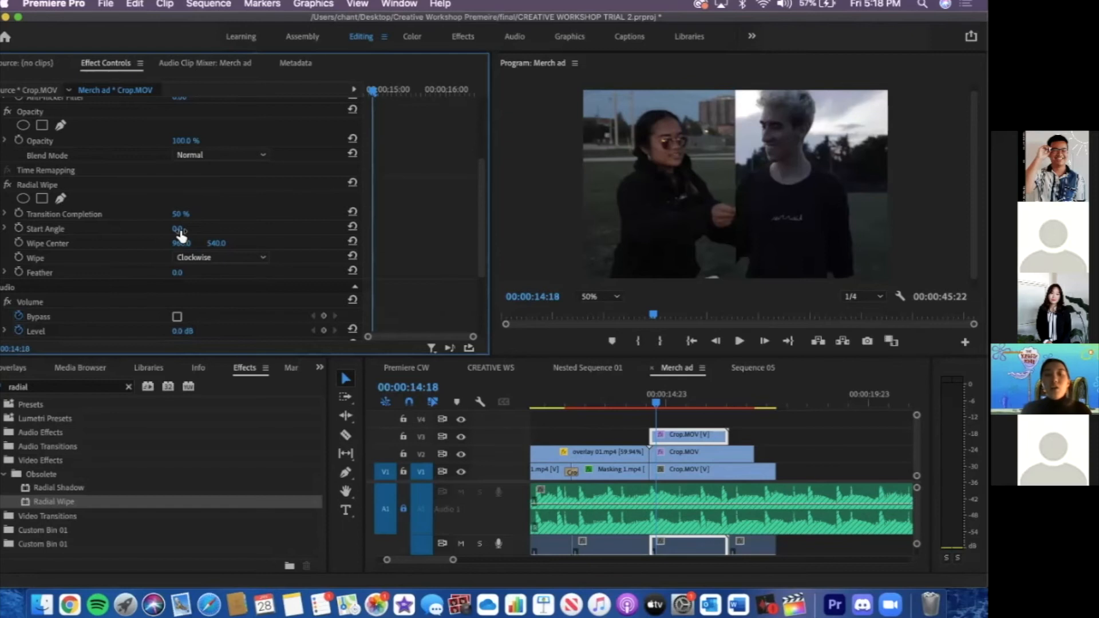
Set the V3 clip's Radial Wipe Start Angle to -32° and its Transition Completion to 60%
mouse_move(177, 228)
mouse_down()
mouse_move(189, 229)
mouse_move(156, 228)
mouse_move(189, 229)
mouse_up()
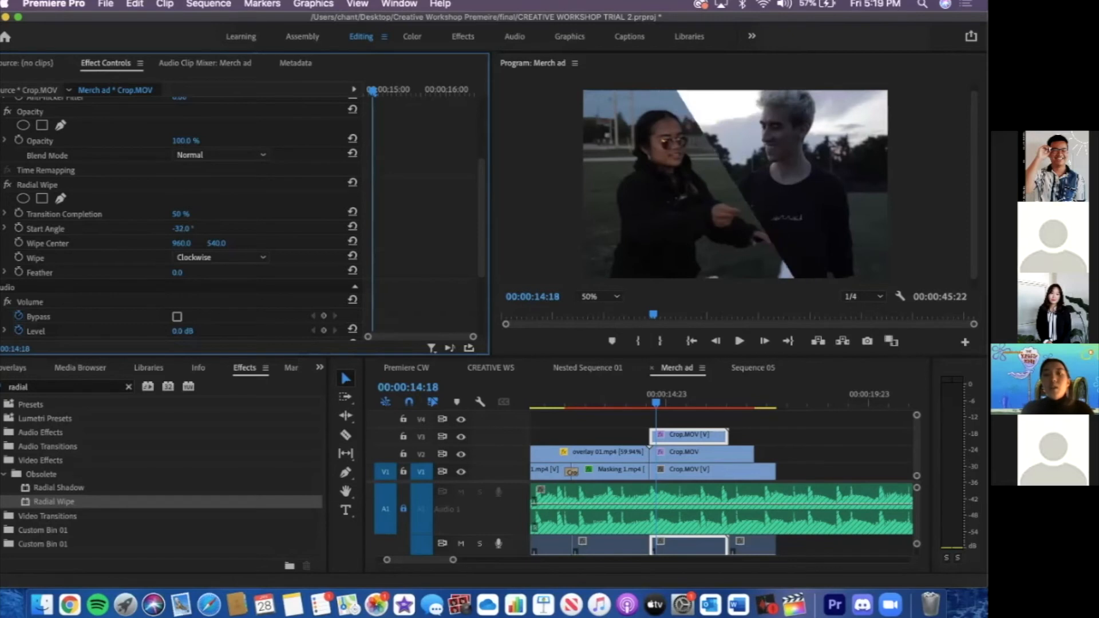
click(192, 213)
key(Return)
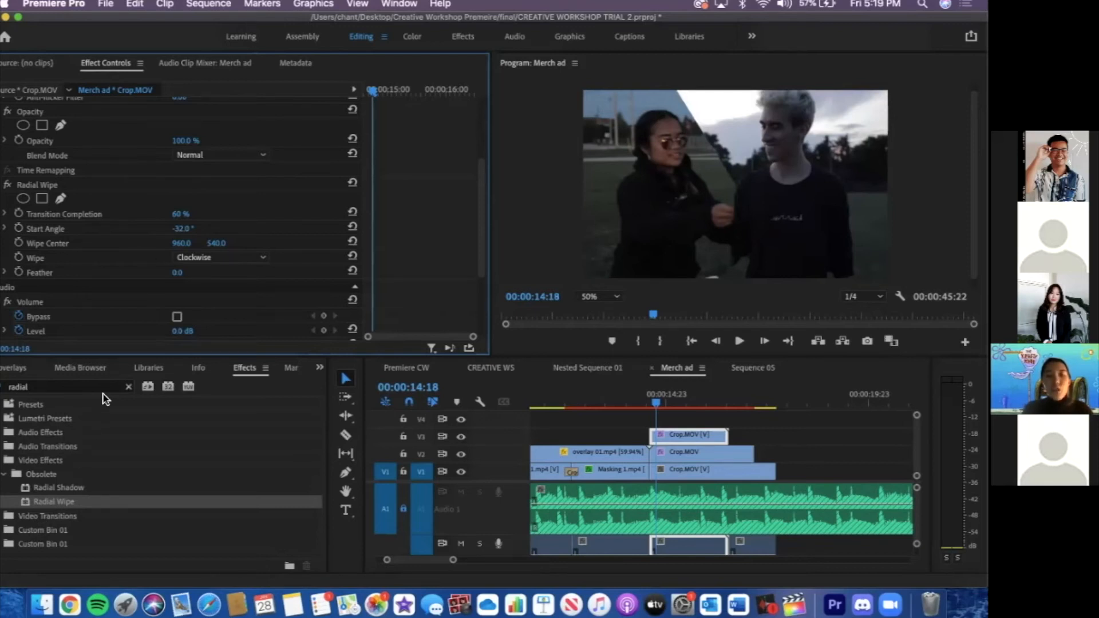
Search the effects for "crop" and apply Crop to the Crop.MOV clip on V3
click(129, 387)
click(79, 387)
text(crop)
drag(57, 488, 674, 432)
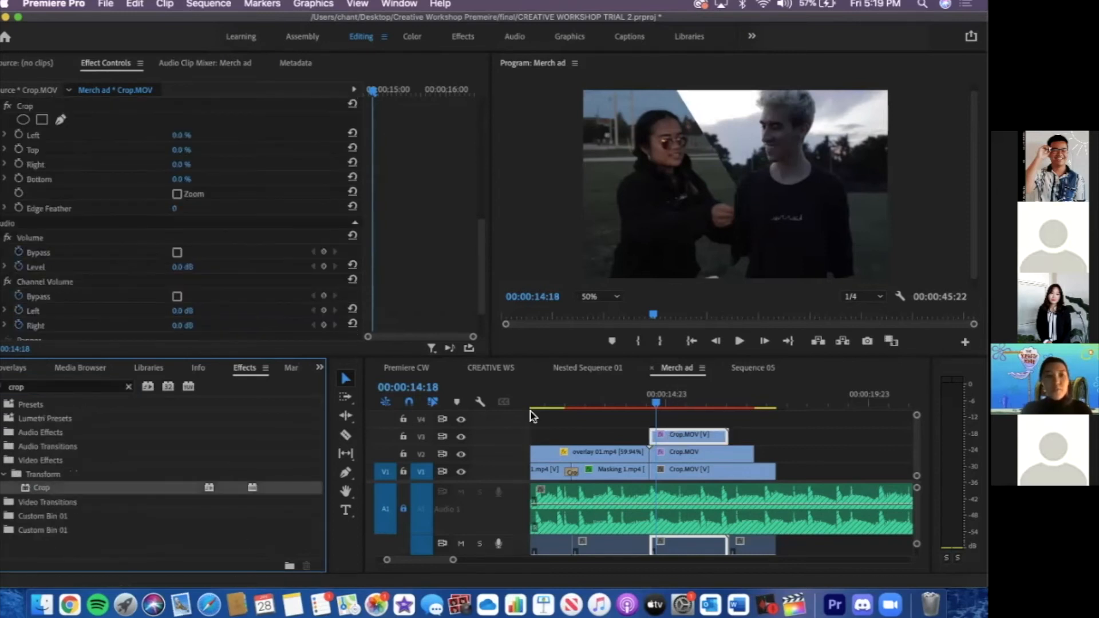
Try to crop the V3 clip from its left edge with the Crop effect
scroll(171, 274, up, 3)
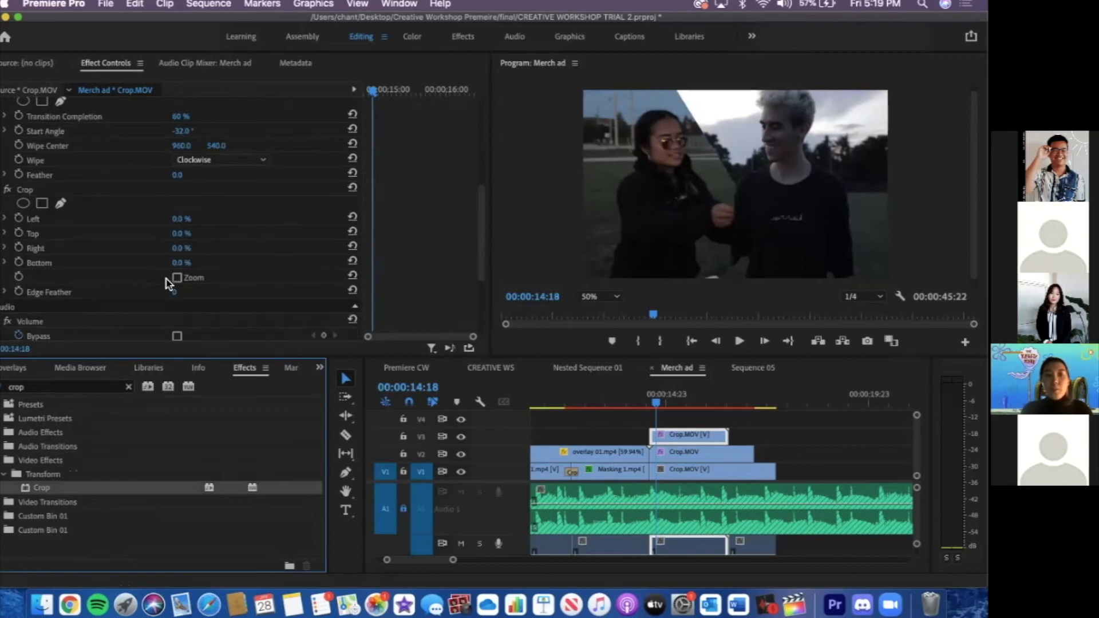
scroll(177, 208, up, 1)
click(179, 238)
mouse_move(180, 234)
mouse_down()
mouse_move(201, 234)
mouse_move(181, 234)
mouse_move(191, 246)
mouse_up()
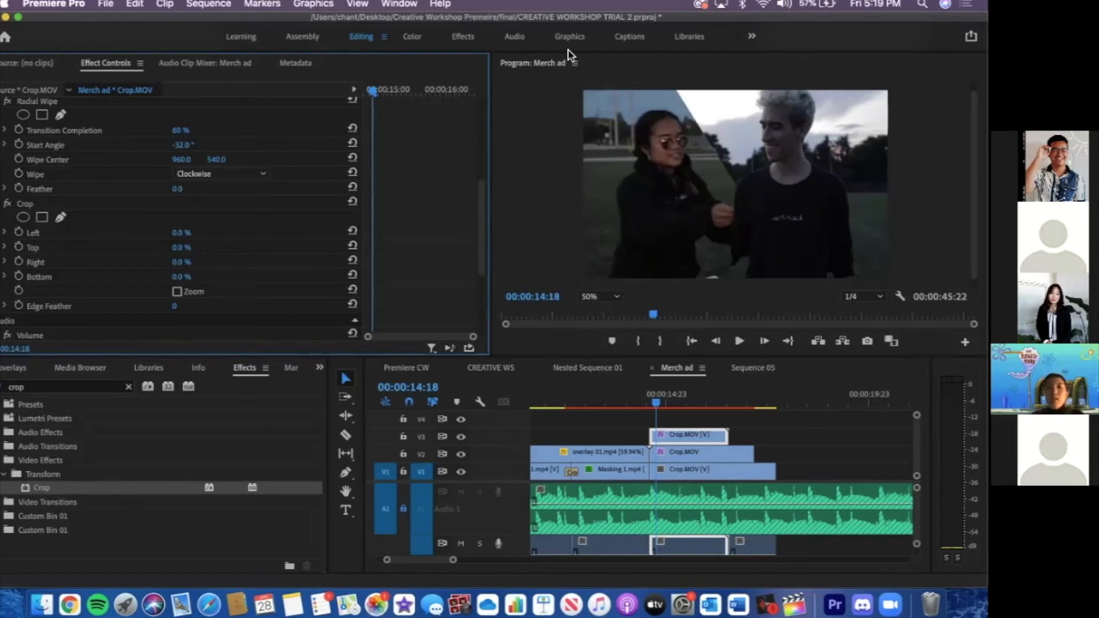
scroll(154, 238, up, 3)
scroll(155, 238, down, 2)
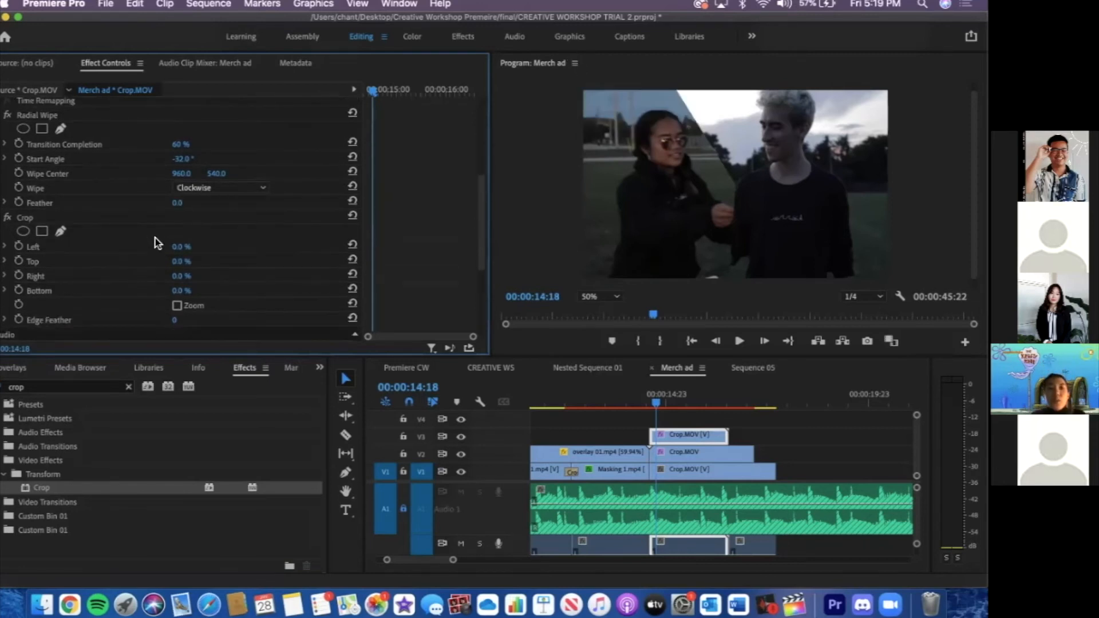
Move the V3 clip's picture left in the frame and set its Radial Wipe Transition Completion to 50%
click(675, 214)
drag(640, 211, 634, 213)
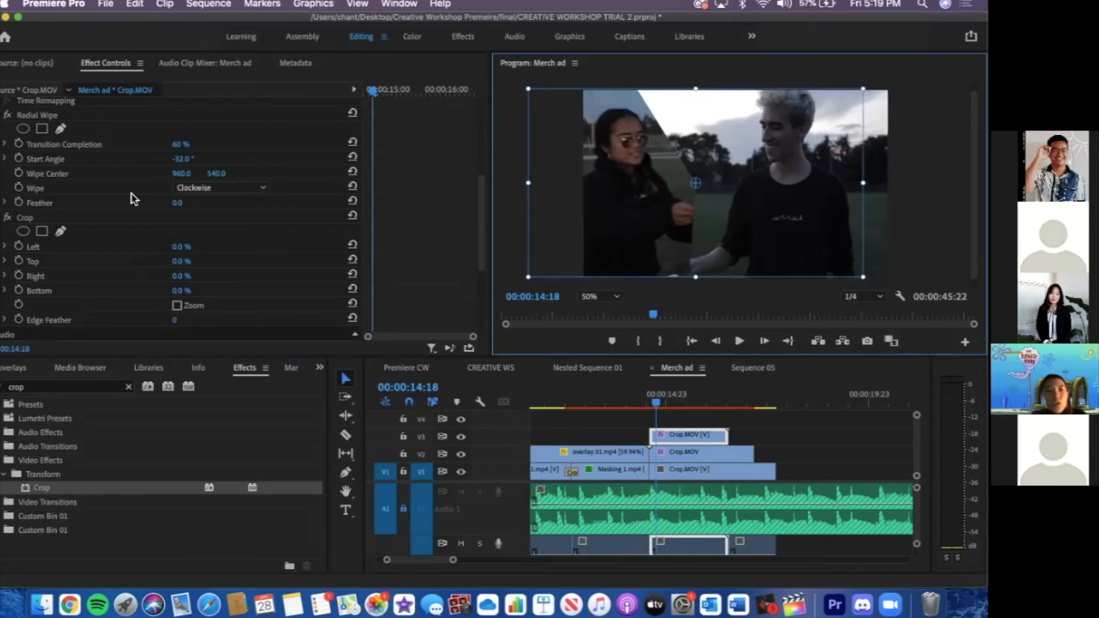
click(179, 143)
text(5)
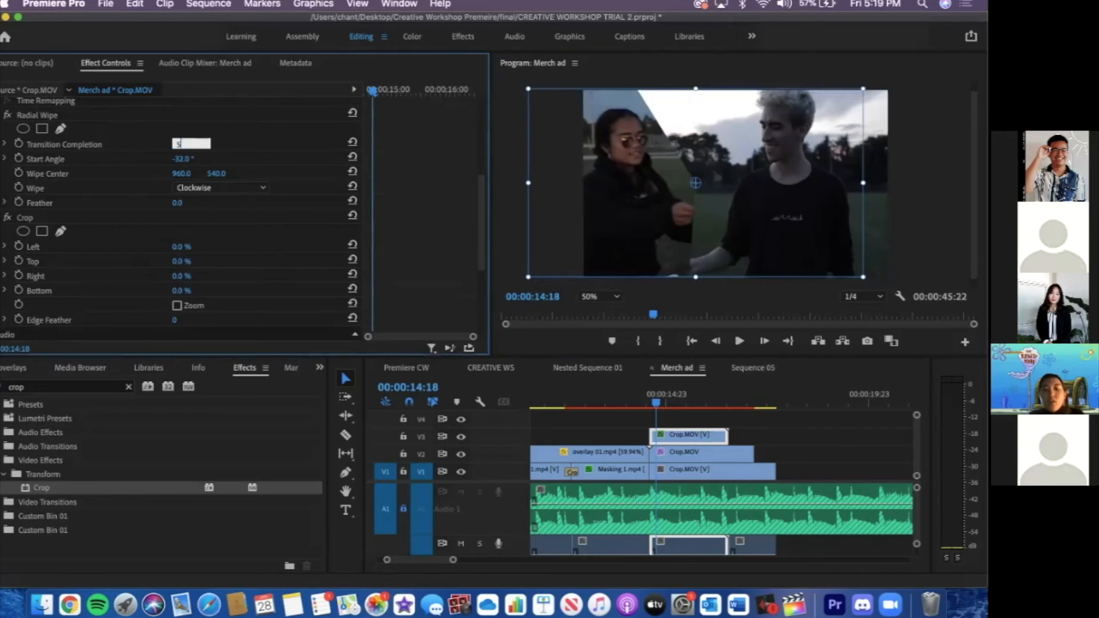
text(0)
key(Return)
Move the V3 clip's picture further left in the frame so the woman in sunglasses sits near the edge
click(519, 253)
click(519, 253)
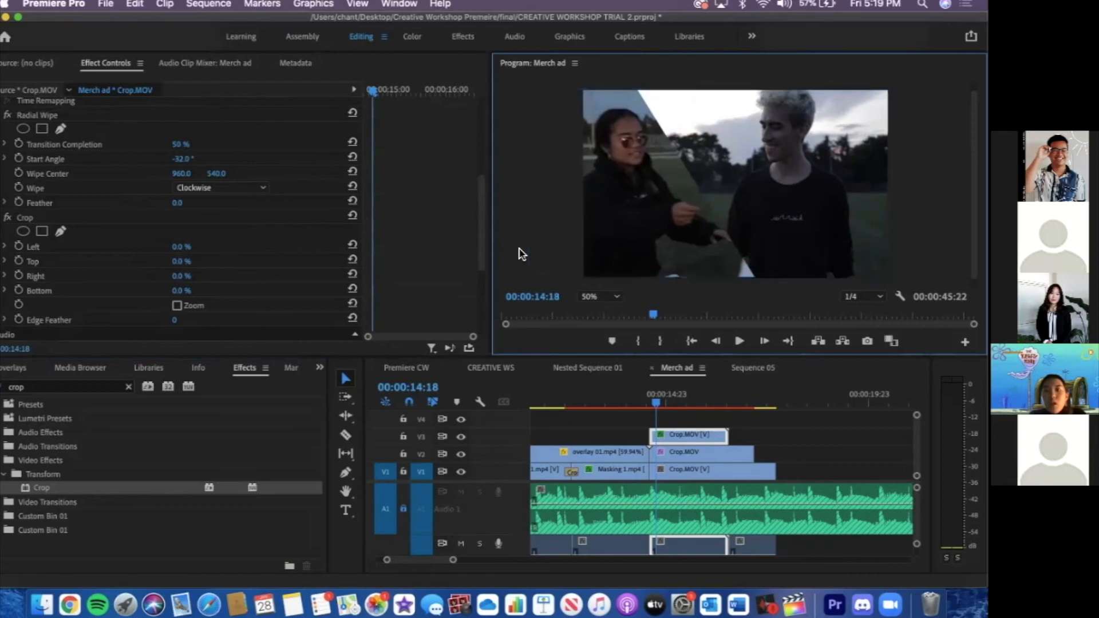
click(642, 215)
drag(640, 215, 628, 213)
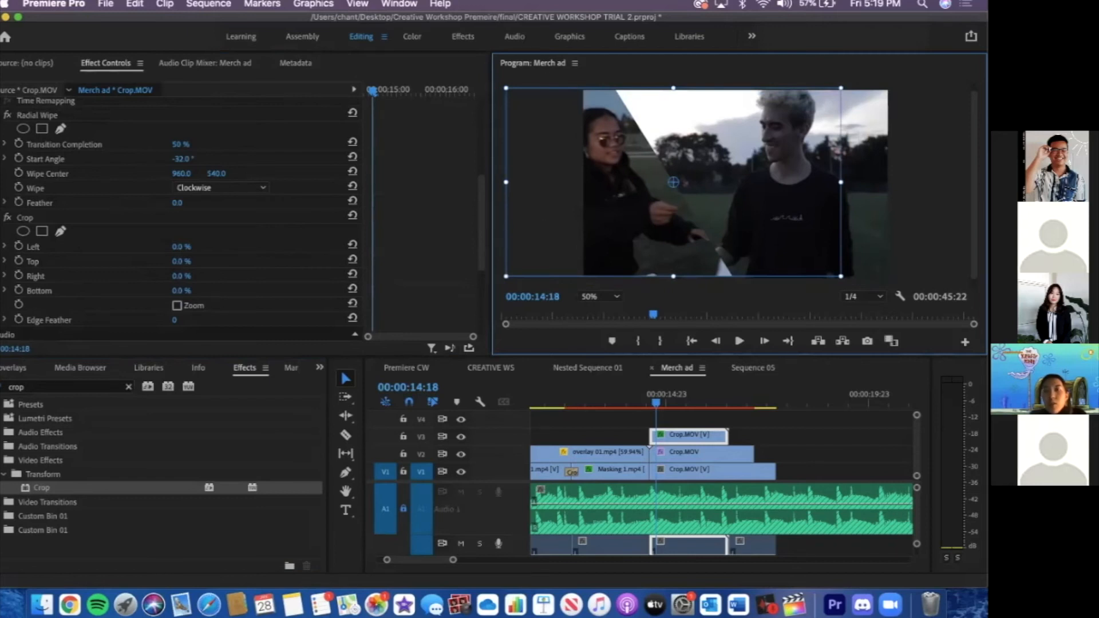
click(767, 456)
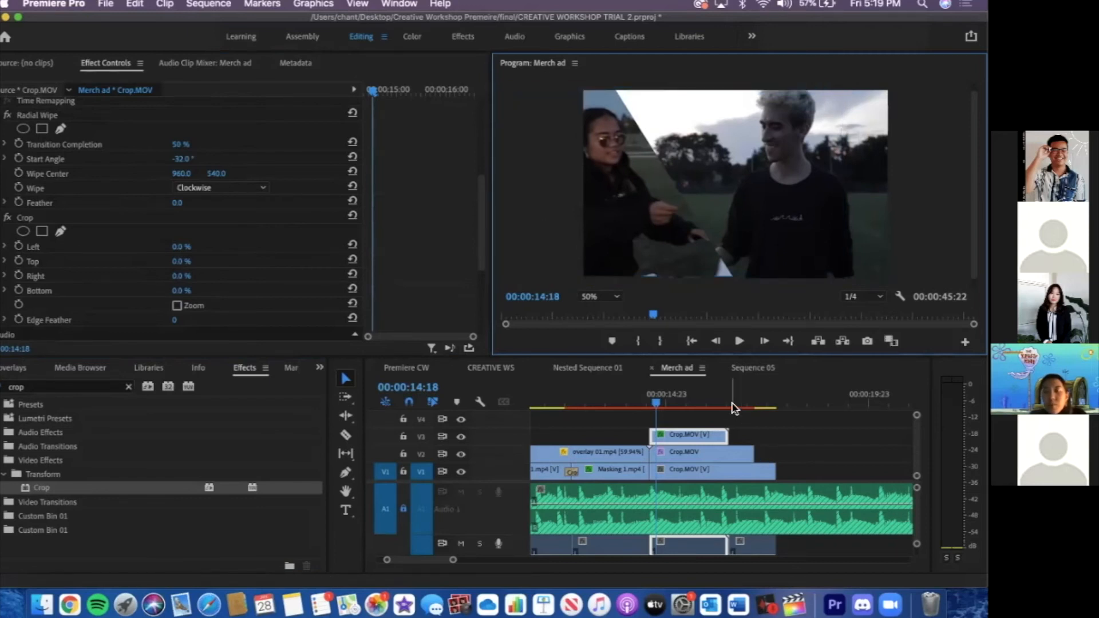
At 00:00:16:14, set the V2 Crop.MOV clip's Radial Wipe to 50% Transition Completion and a 138° Start Angle
click(732, 408)
click(704, 453)
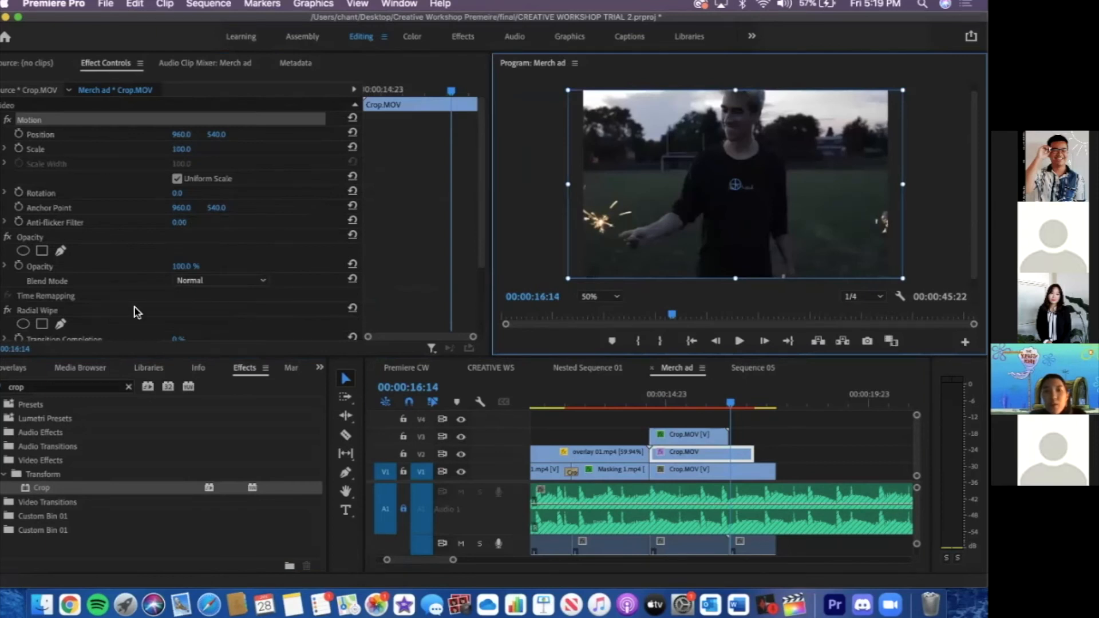
scroll(155, 310, down, 3)
click(182, 283)
text(50)
key(Return)
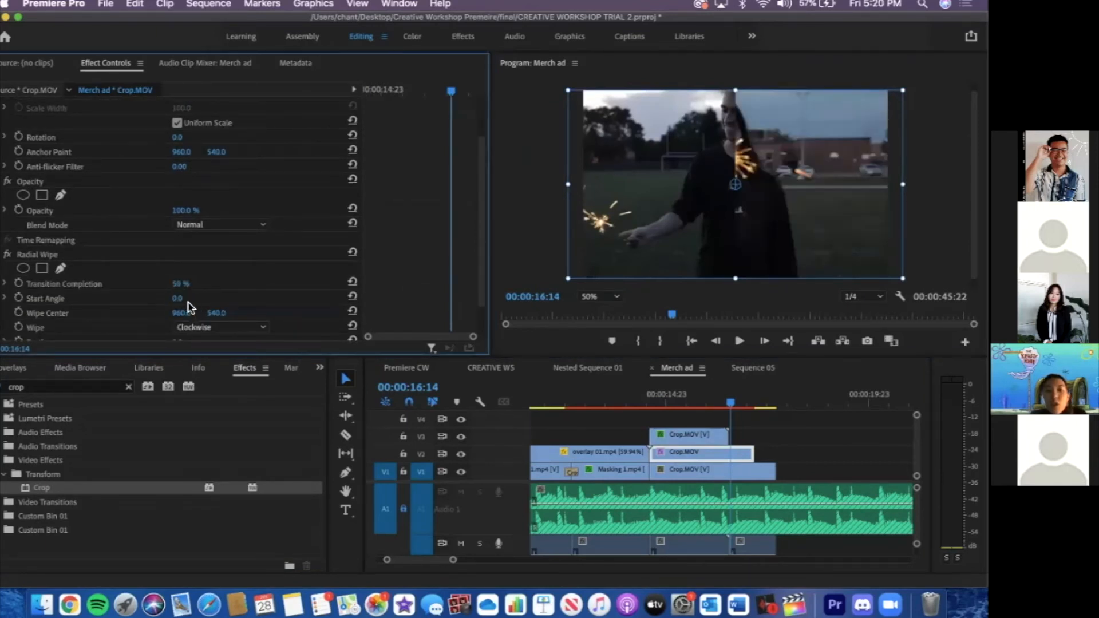
drag(181, 299, 253, 298)
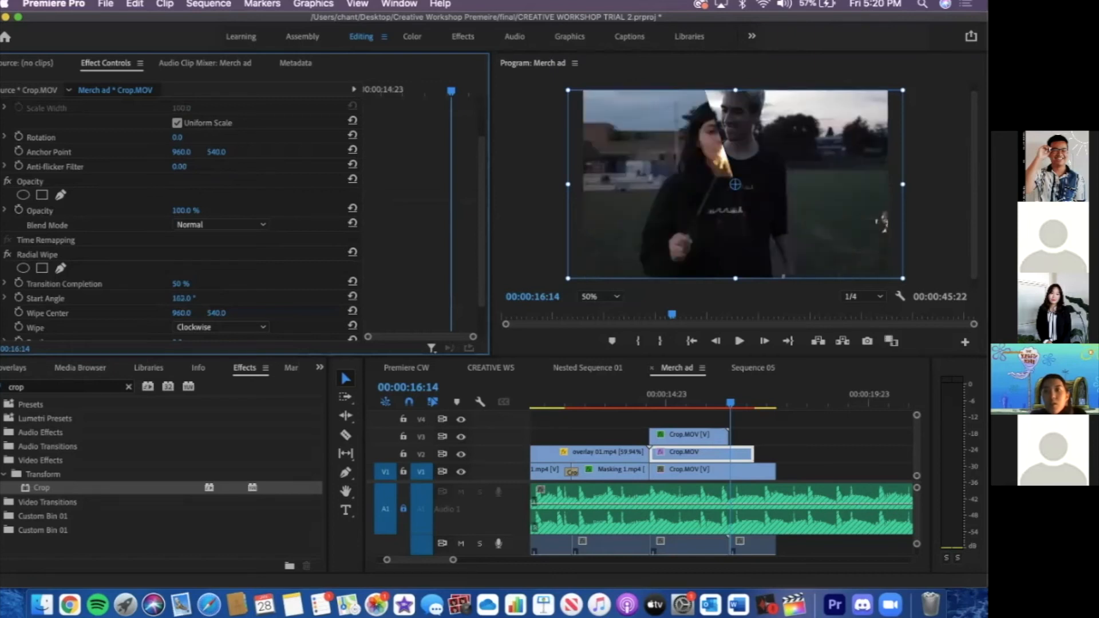
drag(192, 298, 191, 298)
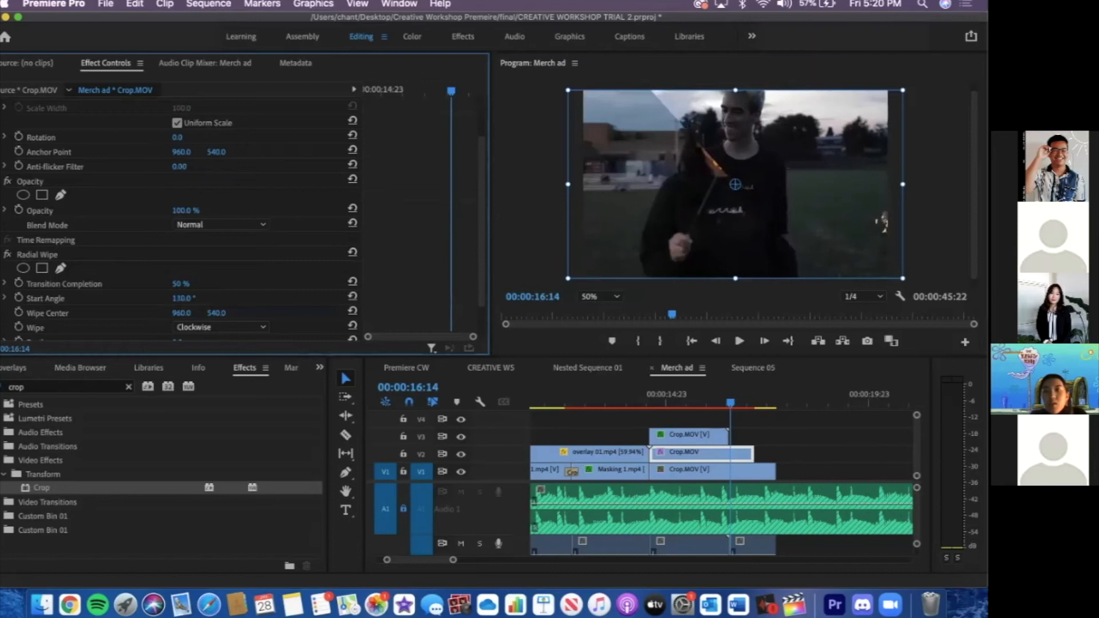
click(562, 210)
Move the V2 clip's picture right in the frame so the clip on V1 shows beside it
click(780, 172)
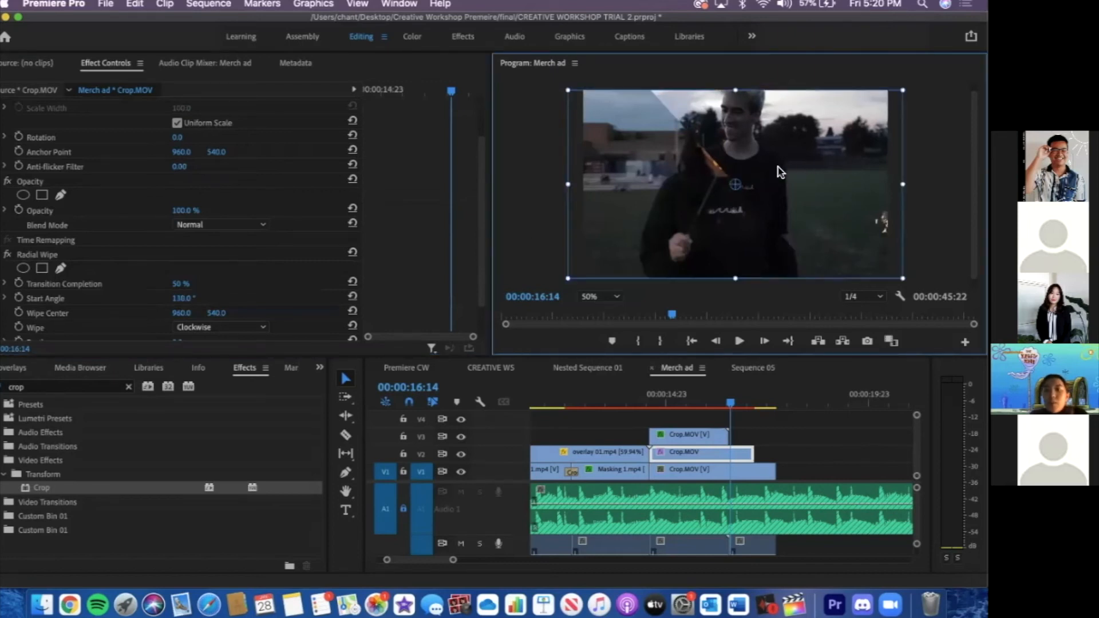
drag(780, 172, 856, 169)
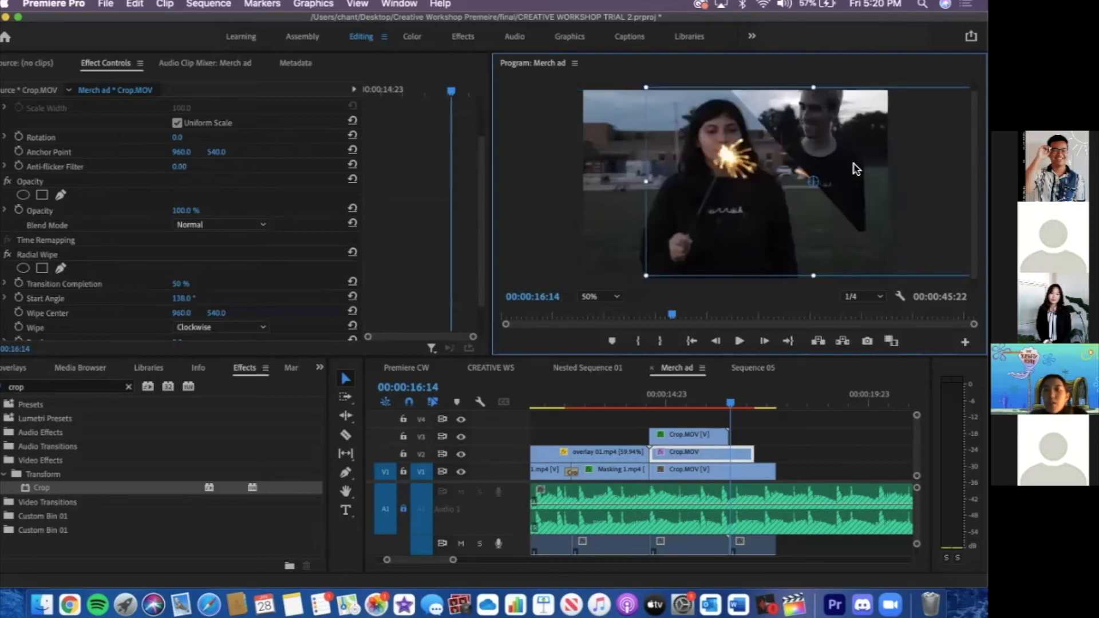
click(555, 222)
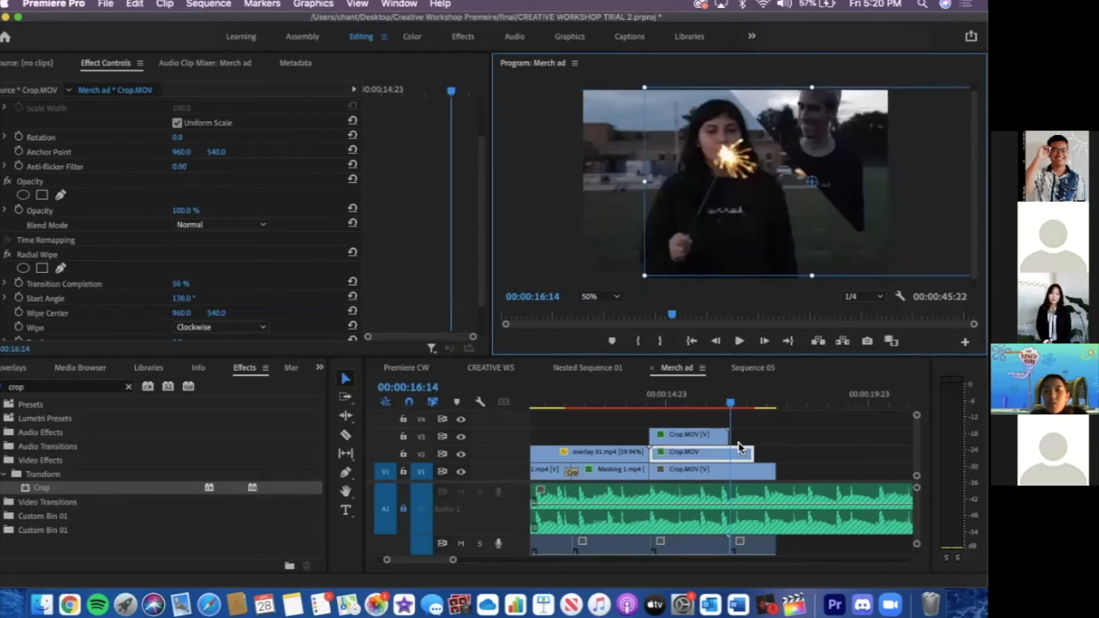
Trim the end of the Crop.MOV clip on V2
drag(746, 451, 750, 450)
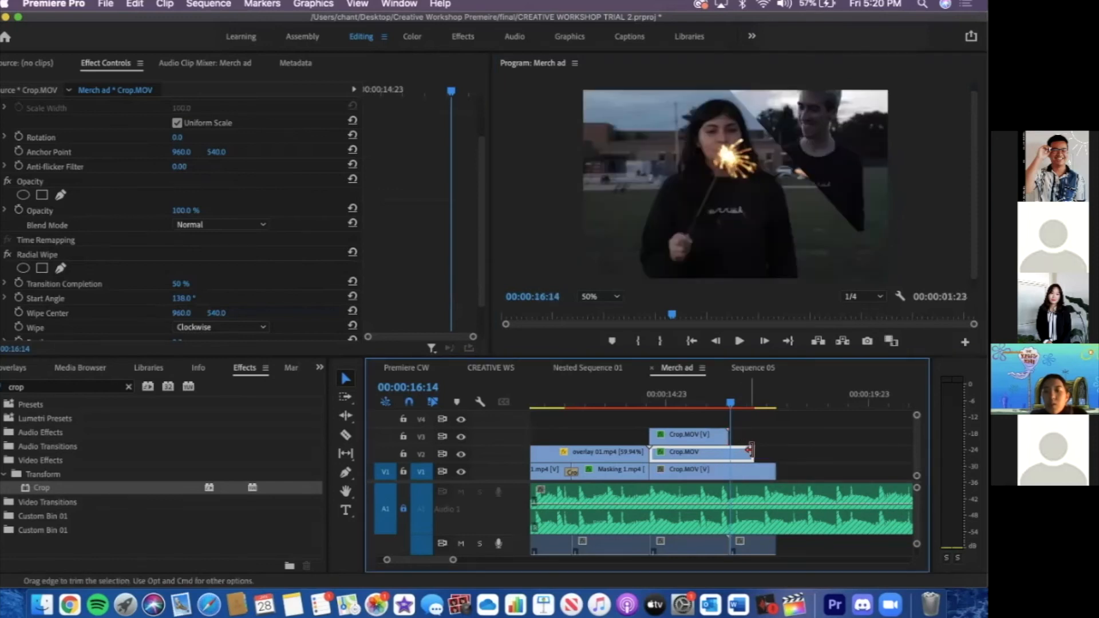
Slow down the V3 Crop.MOV clip to 79.66% speed
click(708, 437)
click(690, 408)
click(693, 438)
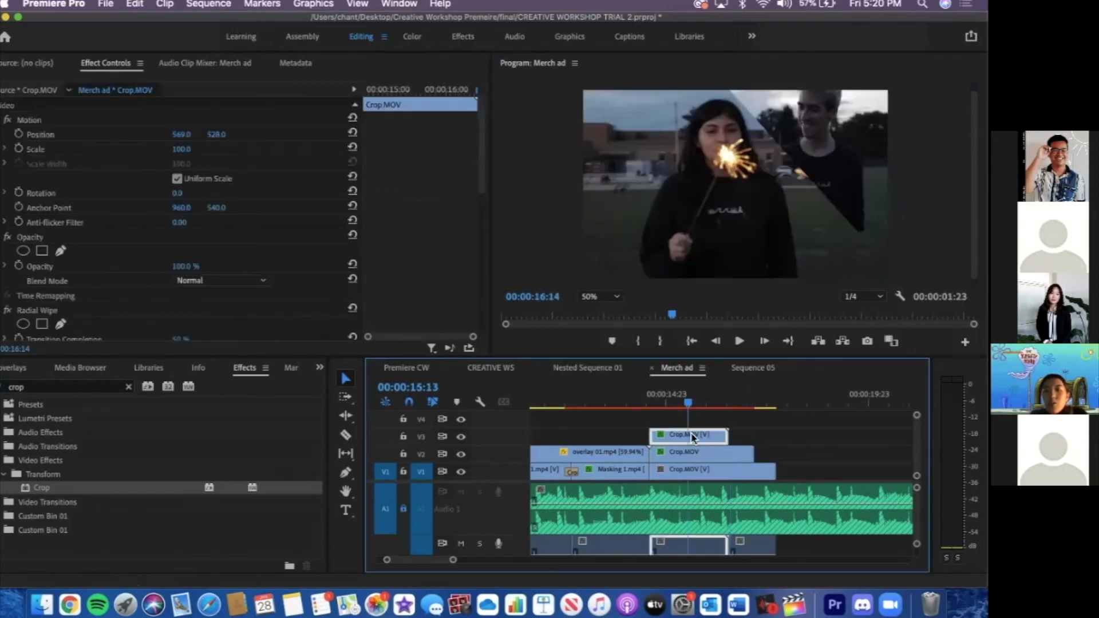
right_click(694, 438)
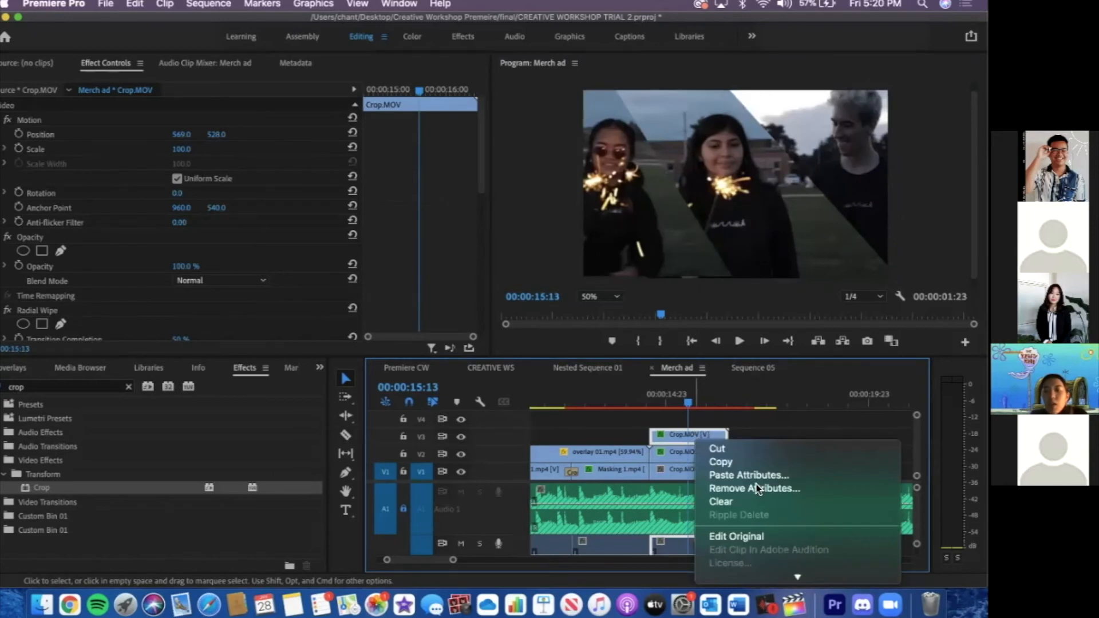
scroll(750, 492, down, 5)
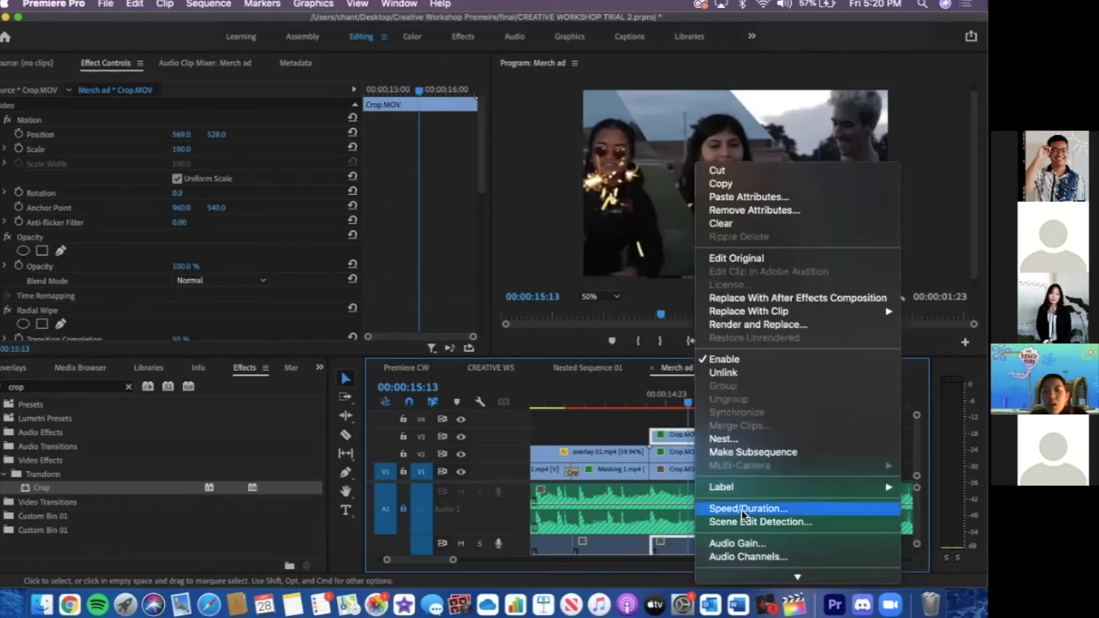
click(744, 508)
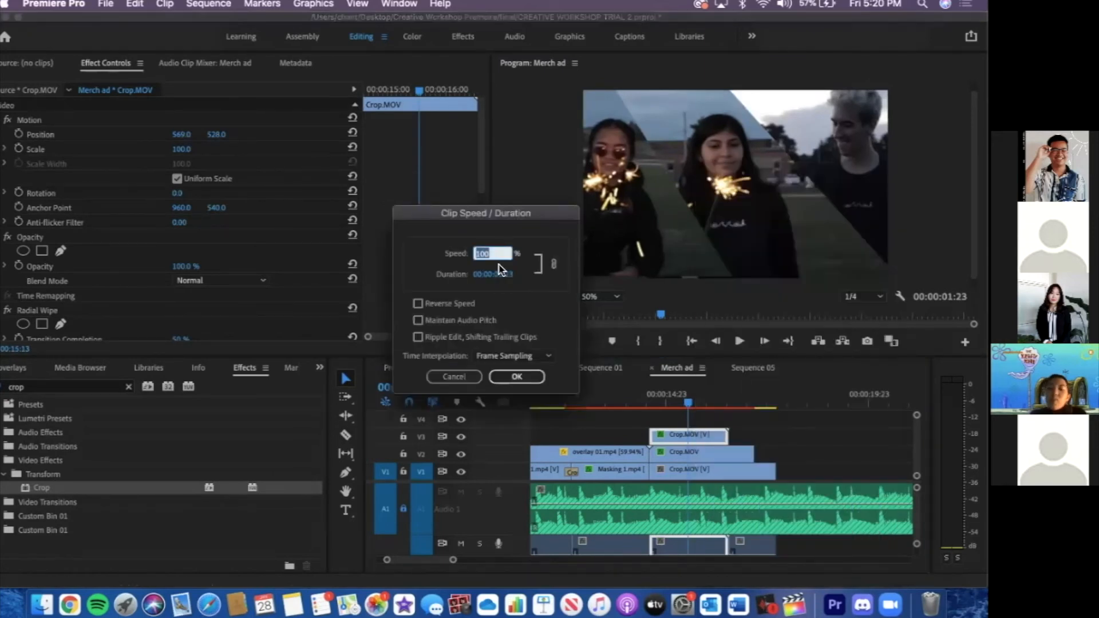
text(90)
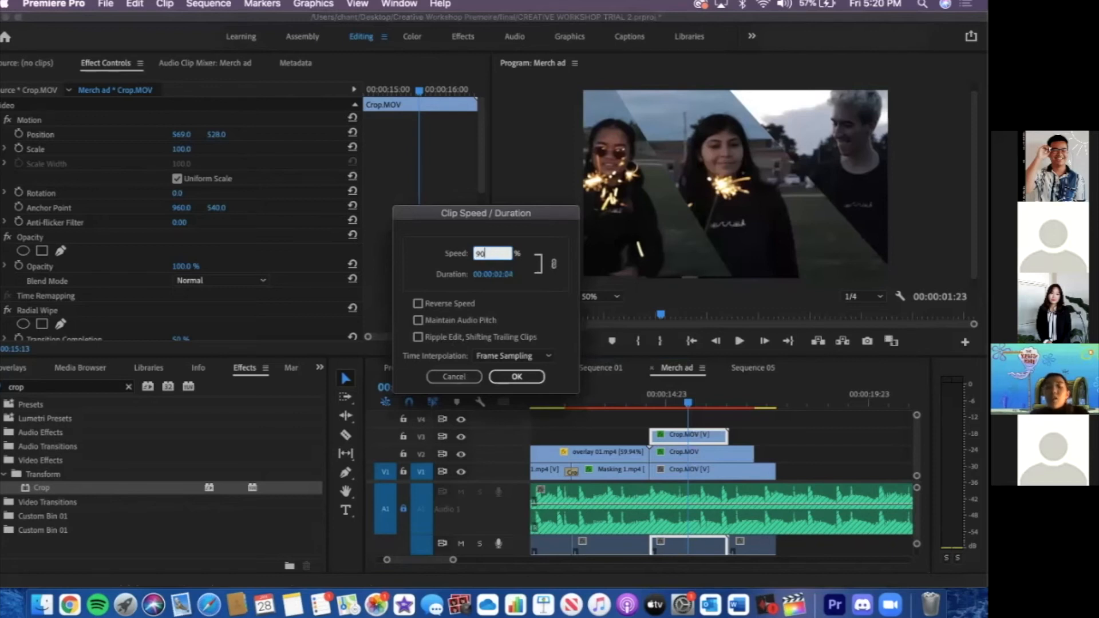
key(Return)
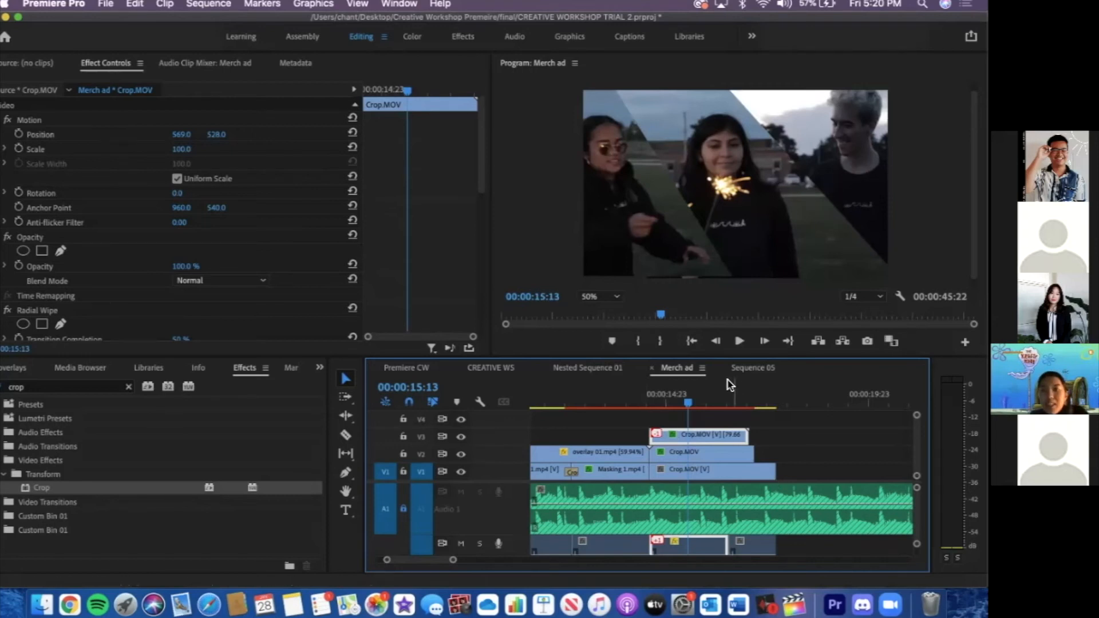
Shift the V3 Crop.MOV clip to position 551.4, 528.0 and slightly increase the Radial Wipe start angle of the V2 Crop.MOV clip
click(633, 226)
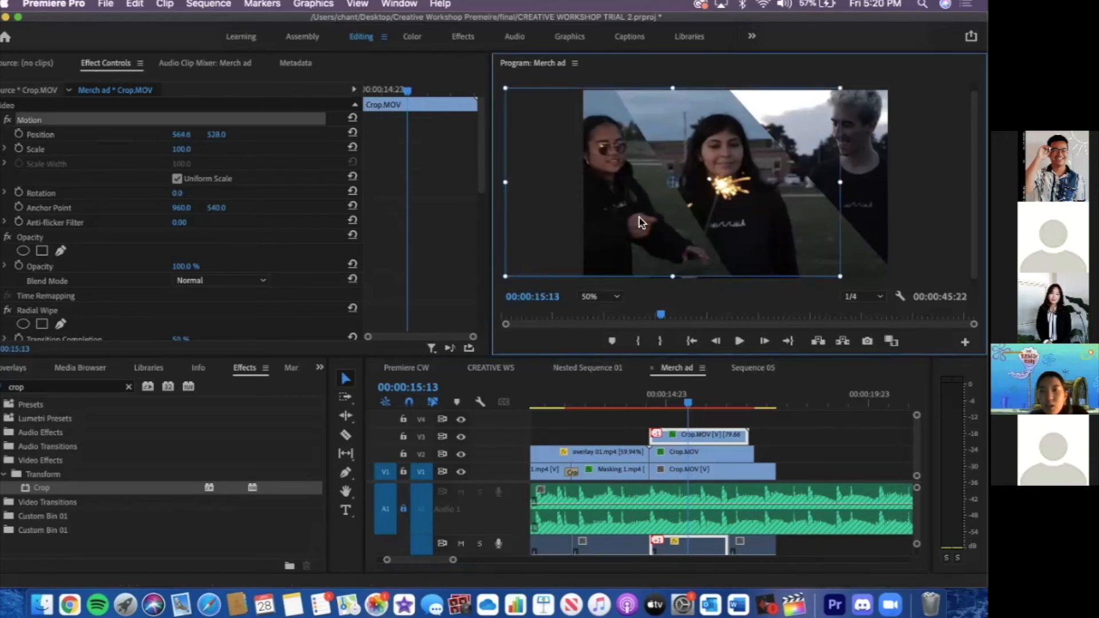
click(705, 453)
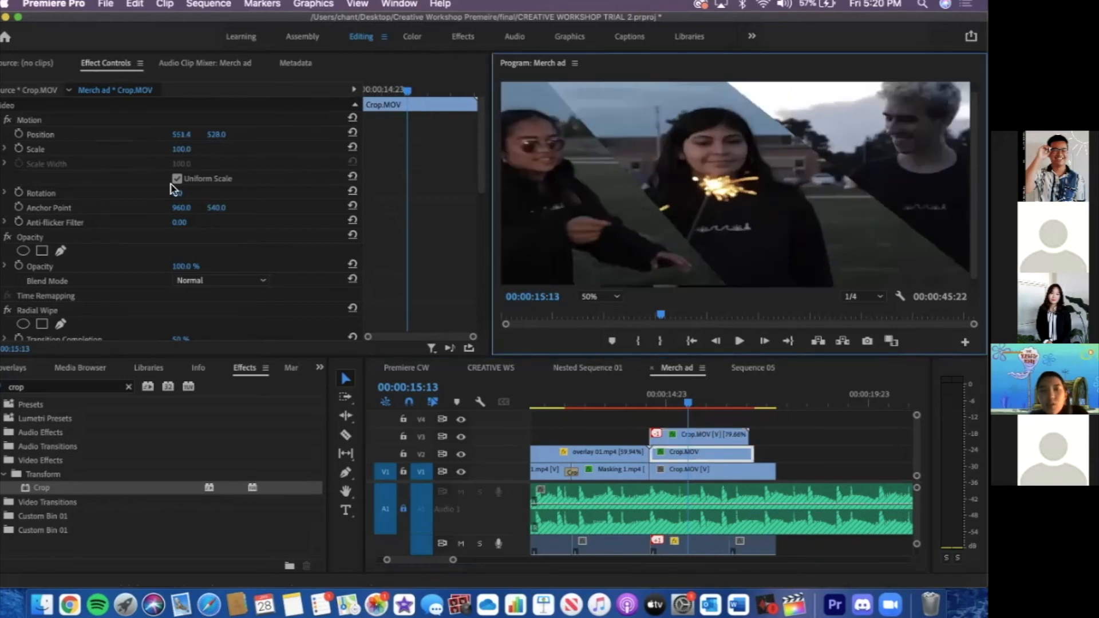
click(115, 120)
scroll(180, 301, down, 2)
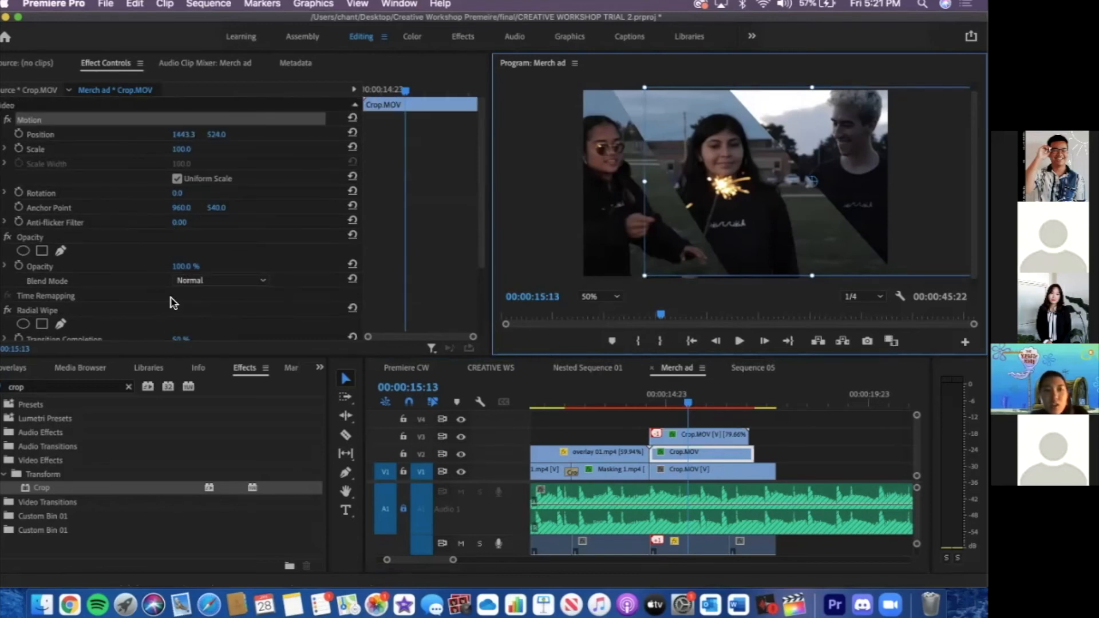
scroll(172, 303, down, 3)
scroll(186, 263, down, 1)
drag(186, 261, 192, 261)
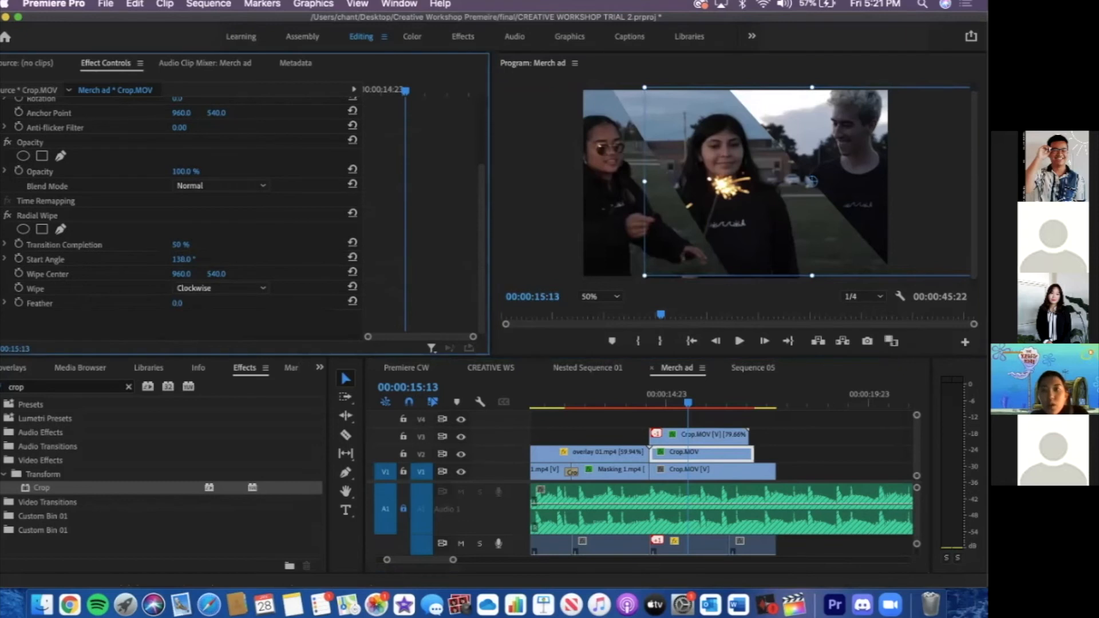
click(186, 257)
text(130)
key(Return)
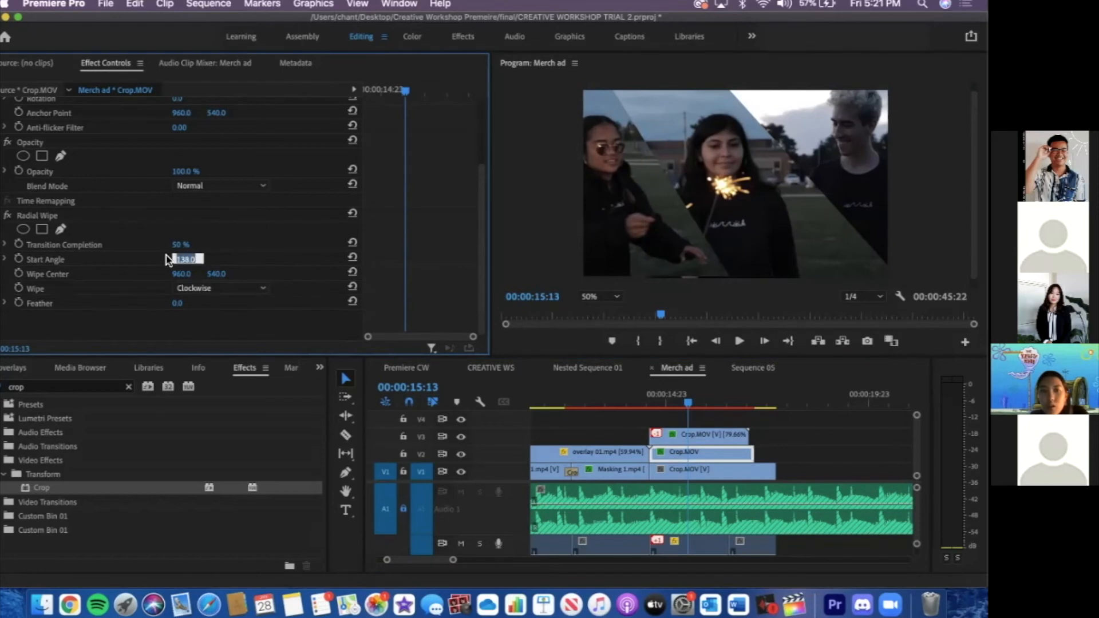
mouse_move(184, 259)
mouse_down()
mouse_move(207, 260)
mouse_move(188, 259)
mouse_up()
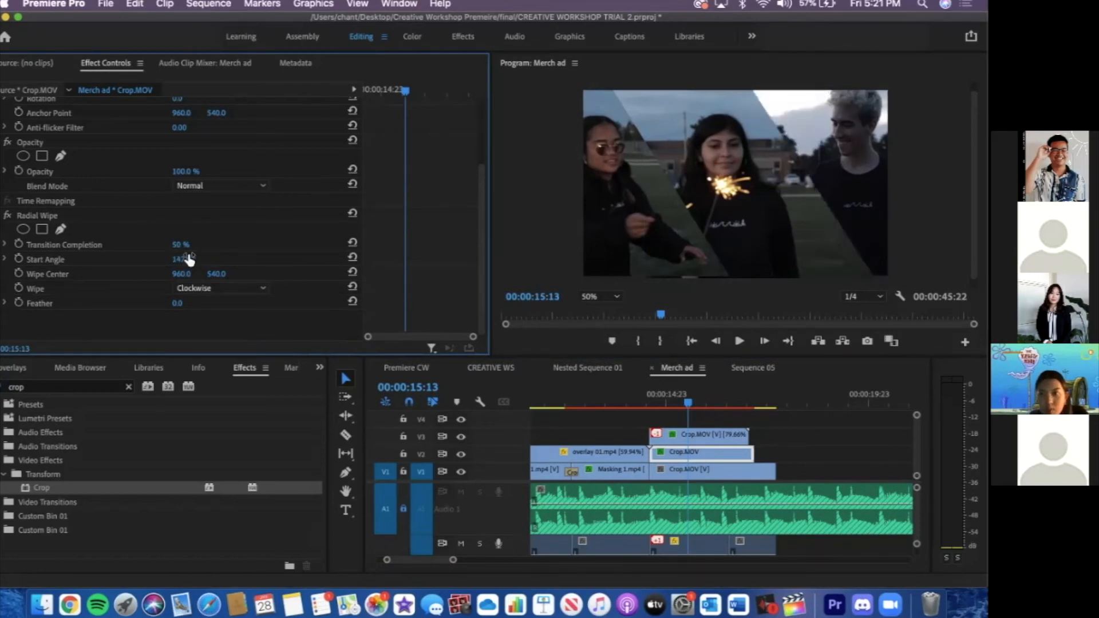
Reposition the V3 crop clip at 551.4, 552.0 and the V2 crop clip at 1456.5, 516.0 in the frame
double_click(632, 213)
drag(627, 191, 626, 188)
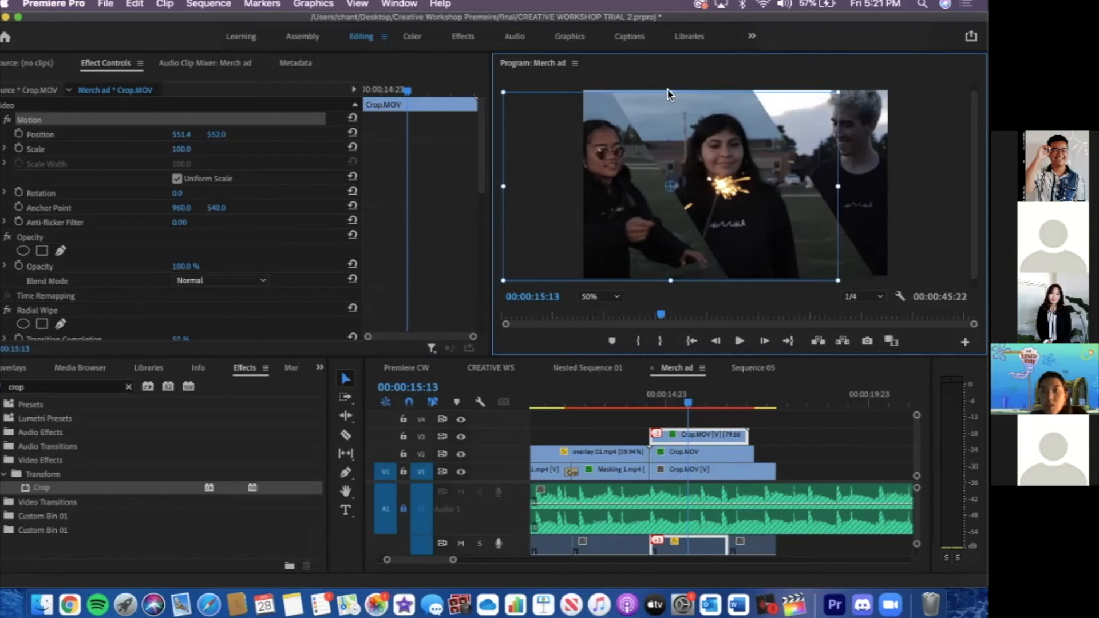
click(831, 129)
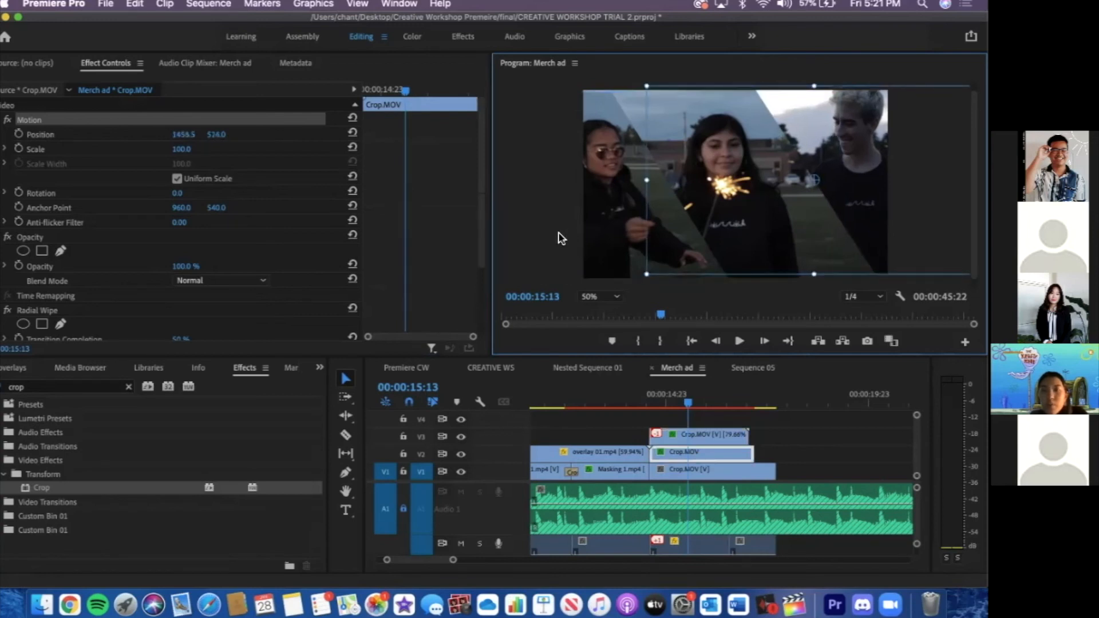
Enlarge the V3 crop clip in the frame to a scale of about 103.7
click(559, 232)
click(637, 230)
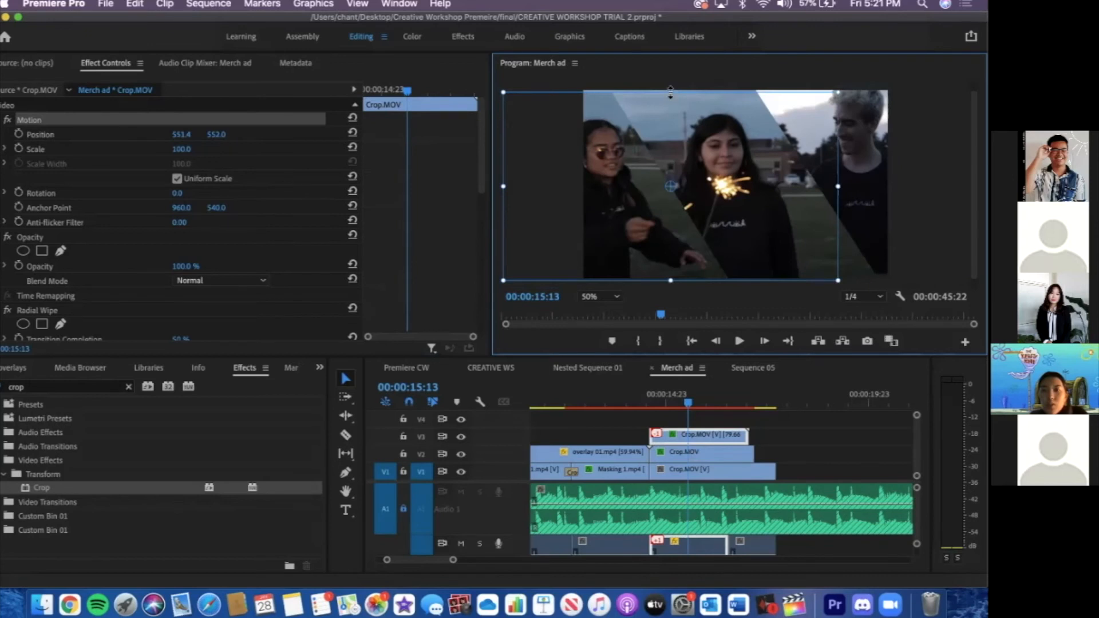
drag(670, 89, 704, 75)
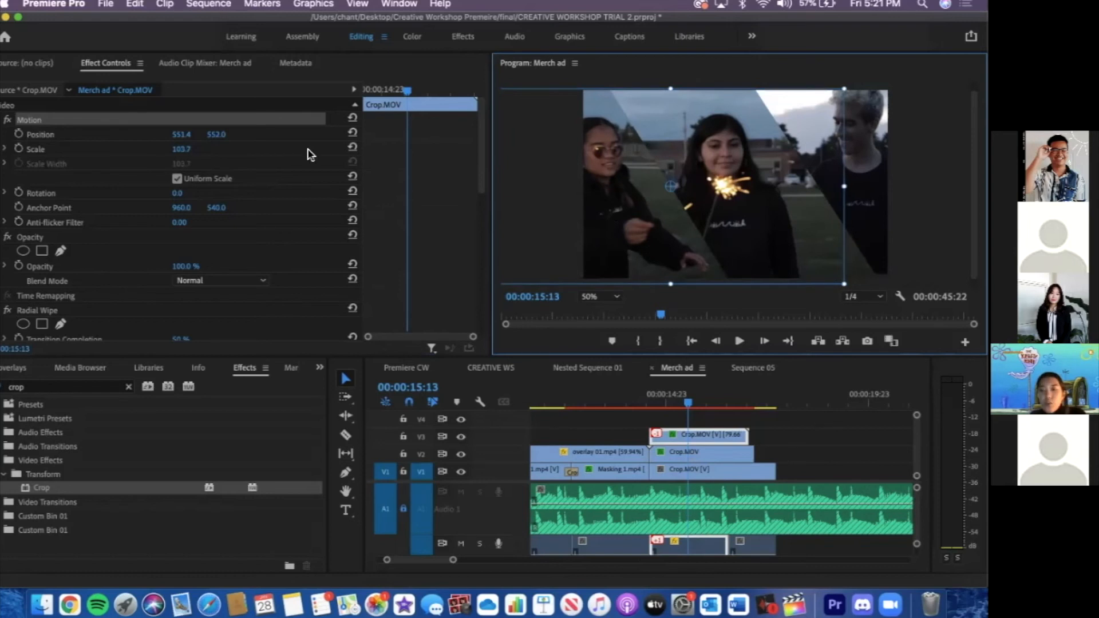
key(ctrl+Right)
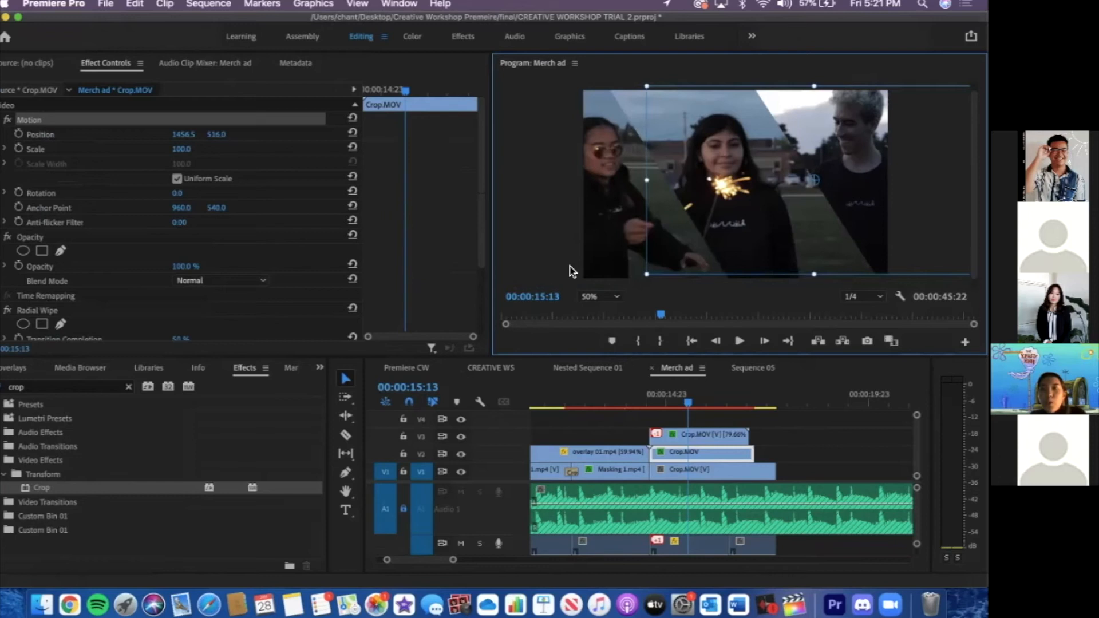
click(543, 133)
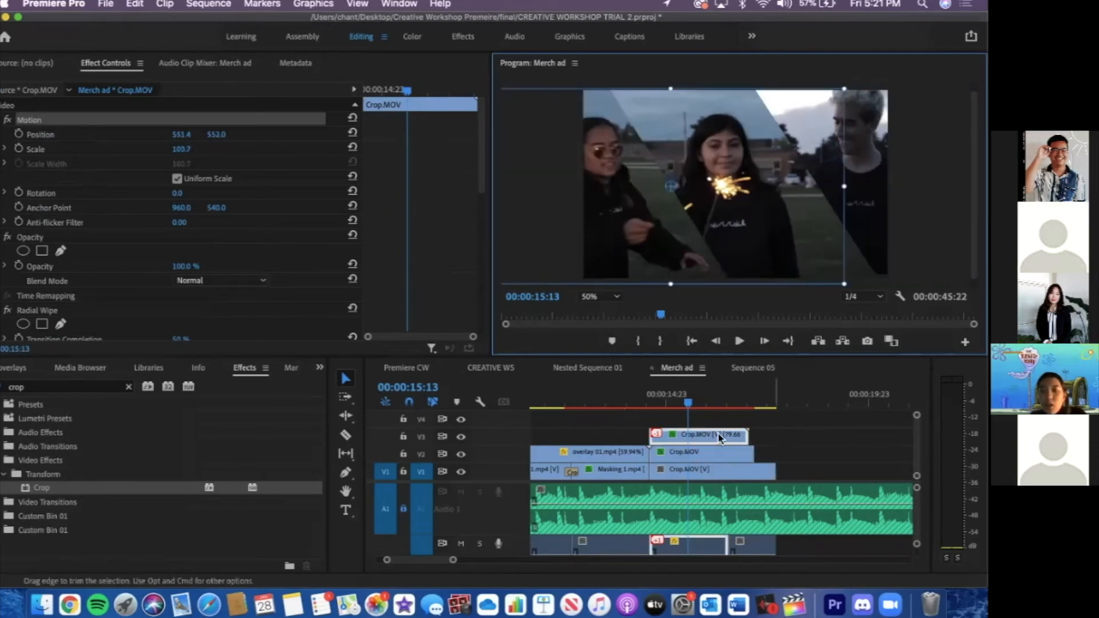
Move the V2 and V3 crop clips to start at about 00:00:15:05, ending flush with the V1 clip, and play back the section
drag(736, 455, 750, 449)
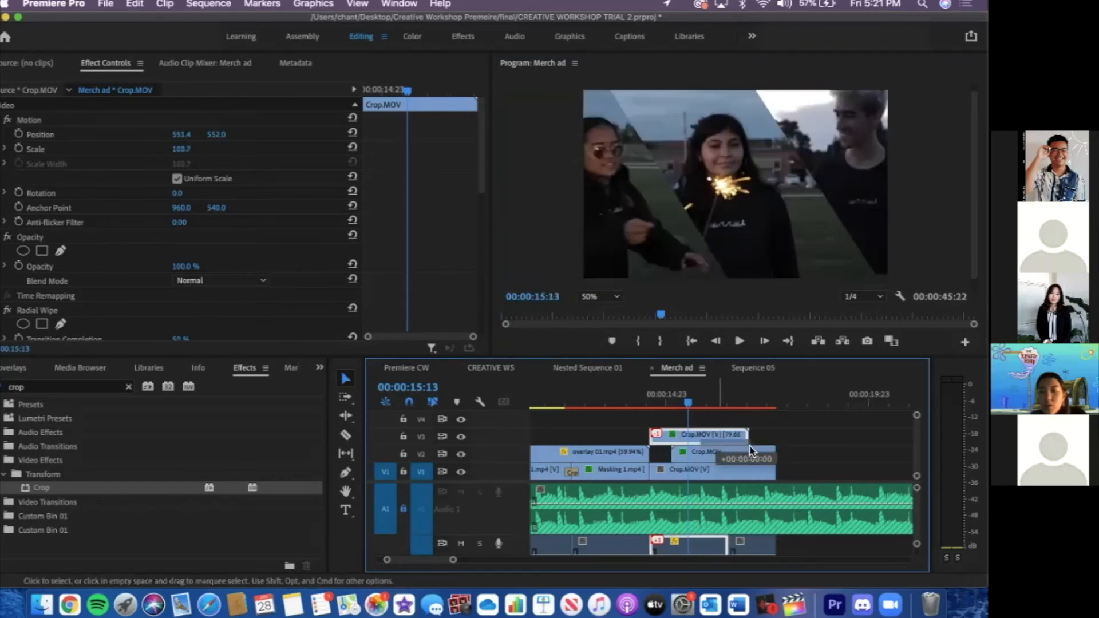
drag(675, 454, 641, 399)
click(641, 402)
key(space)
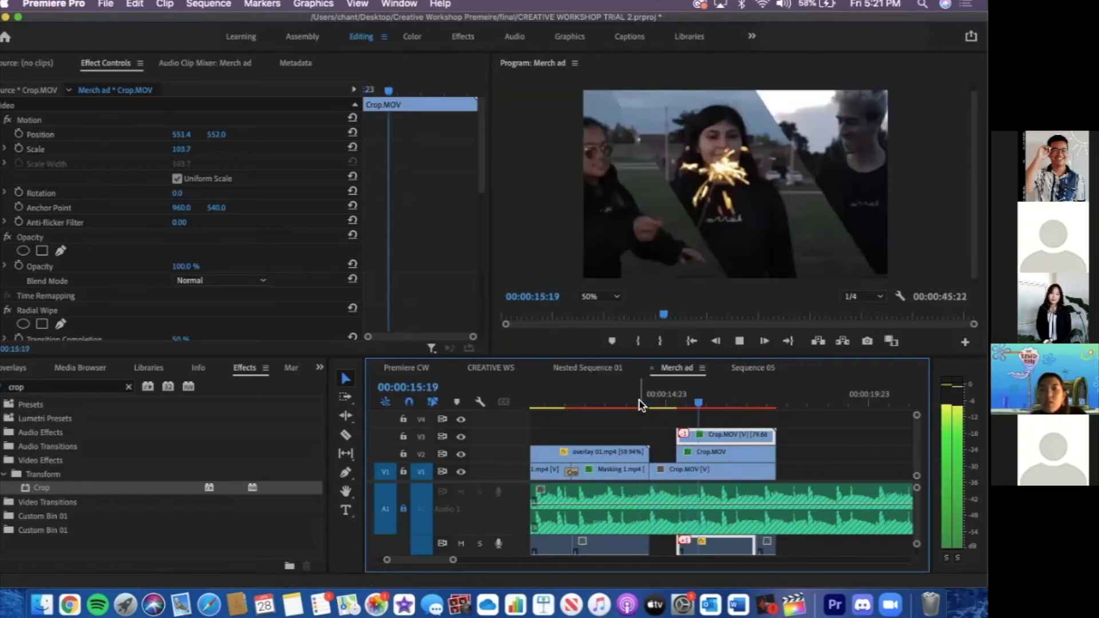
key(space)
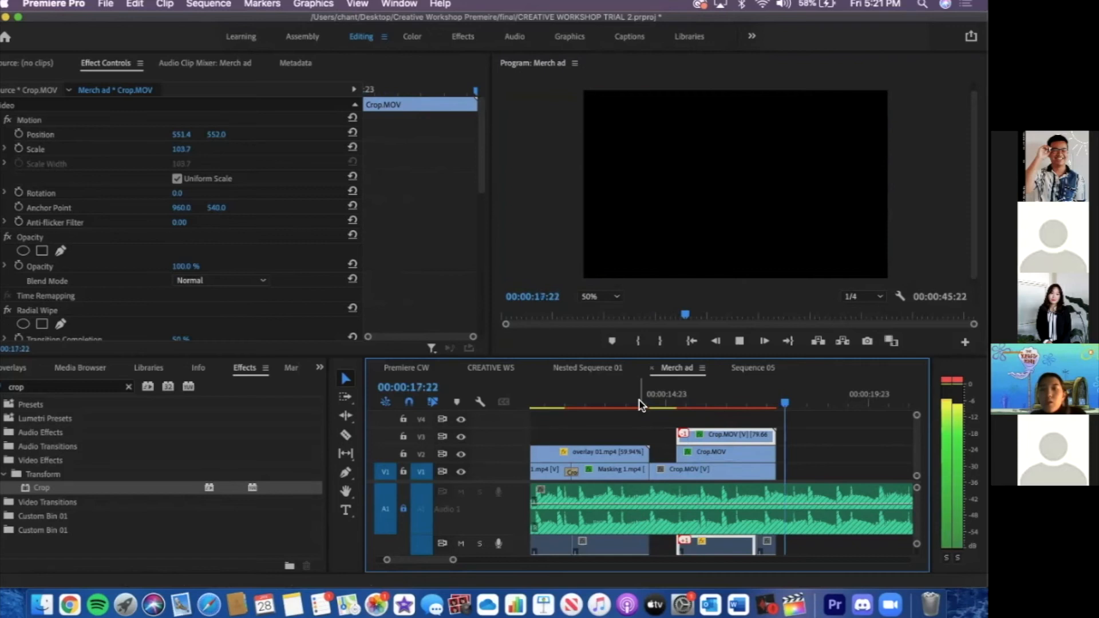
Browse the video transitions without a search filter and check which transition the crop clips use in the CREATIVE WS sequence
click(674, 404)
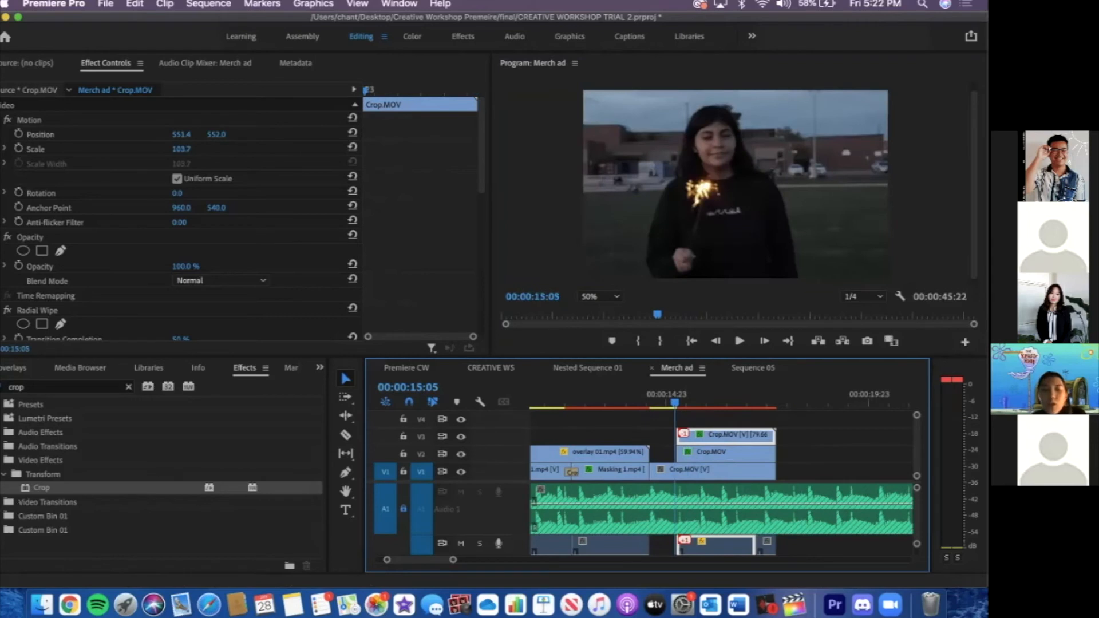
click(35, 490)
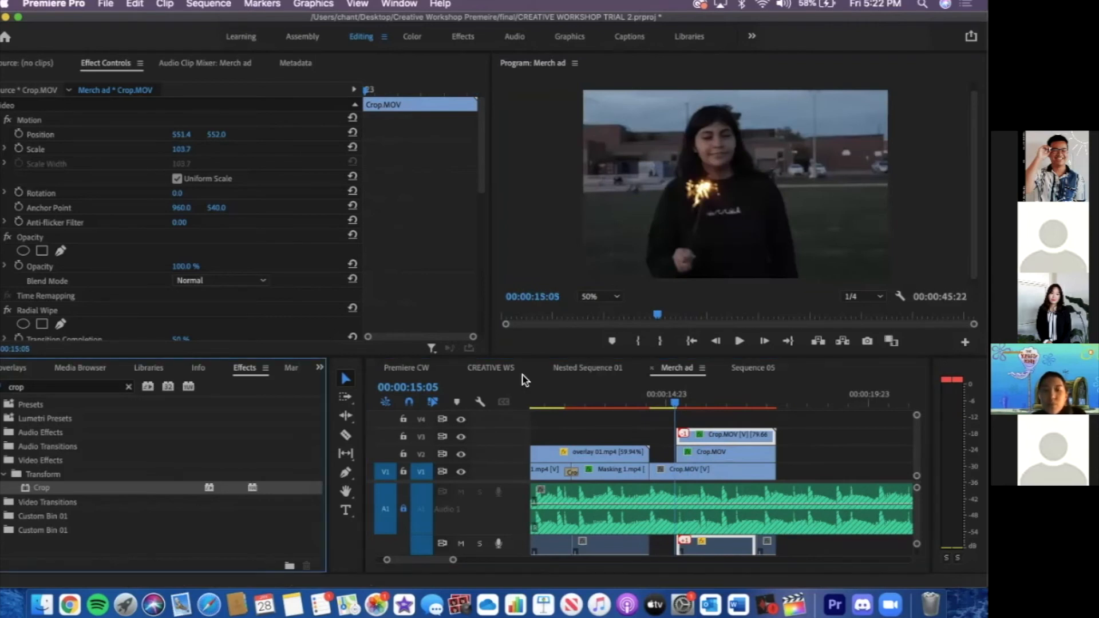
click(128, 387)
click(2, 475)
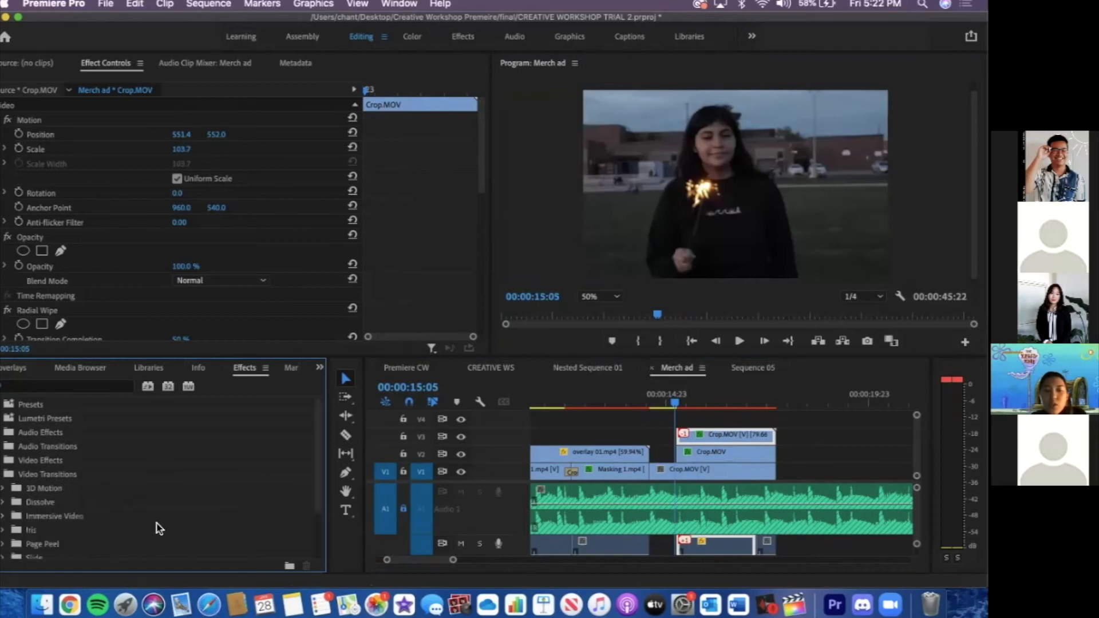
scroll(157, 525, down, 3)
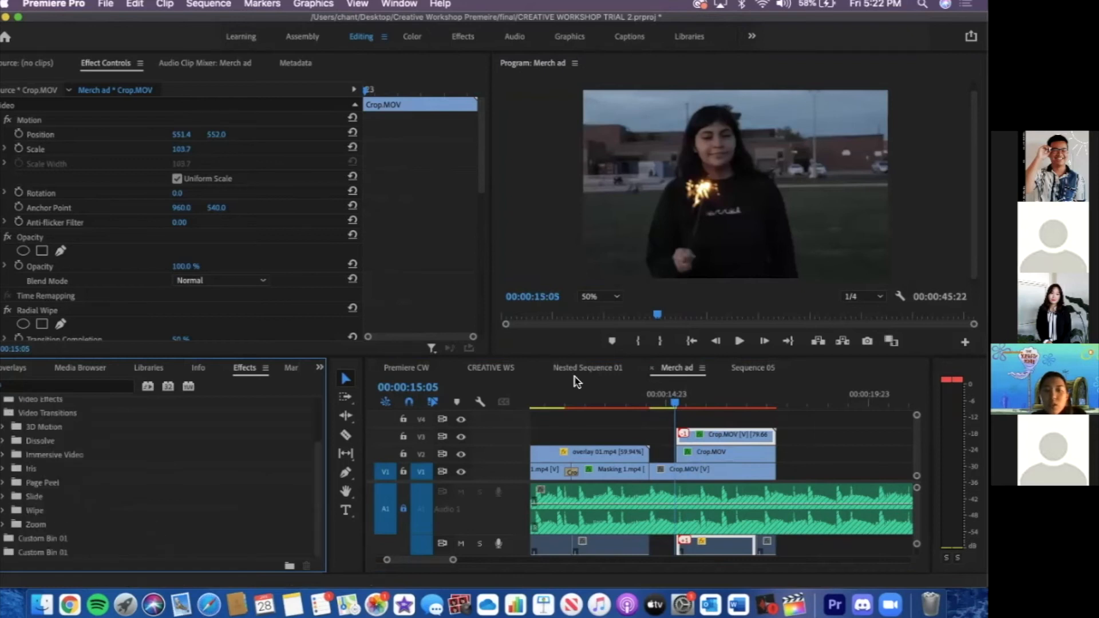
click(491, 368)
scroll(744, 467, right, 5)
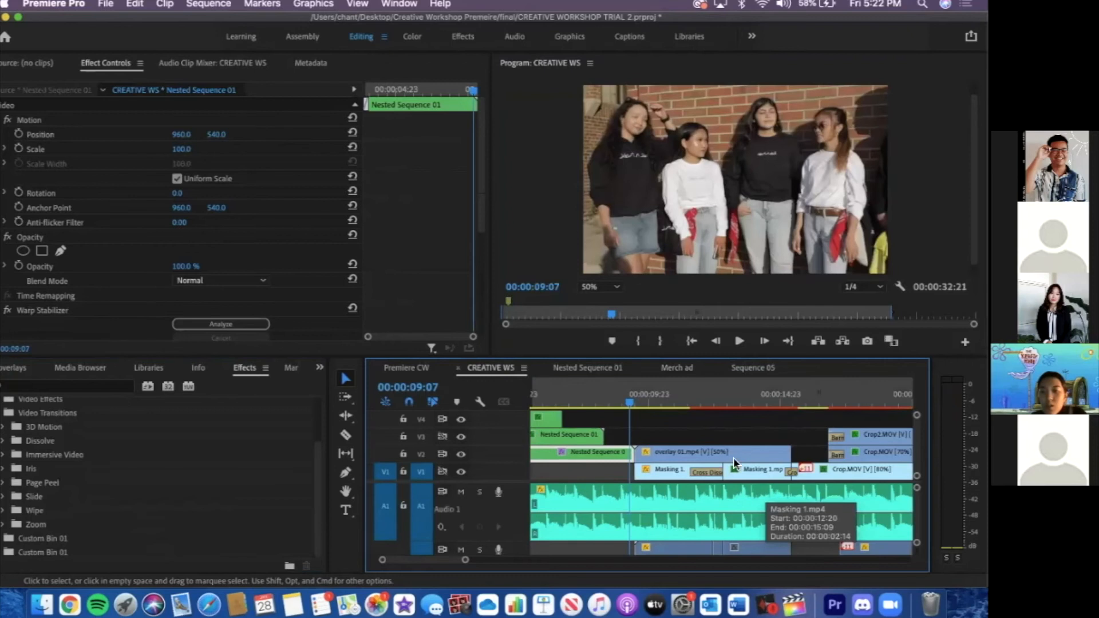
click(687, 371)
Apply the Barn Doors transition to the start of the V3 and V2 crop clips in Merch ad, shortening both to about 17 frames
click(108, 387)
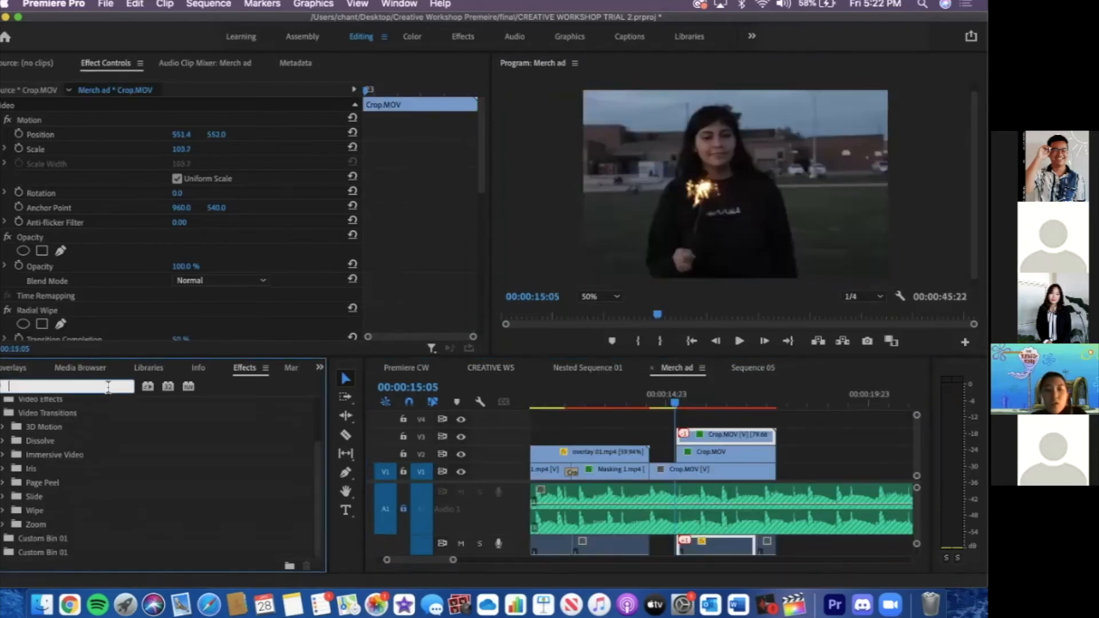
text(barn)
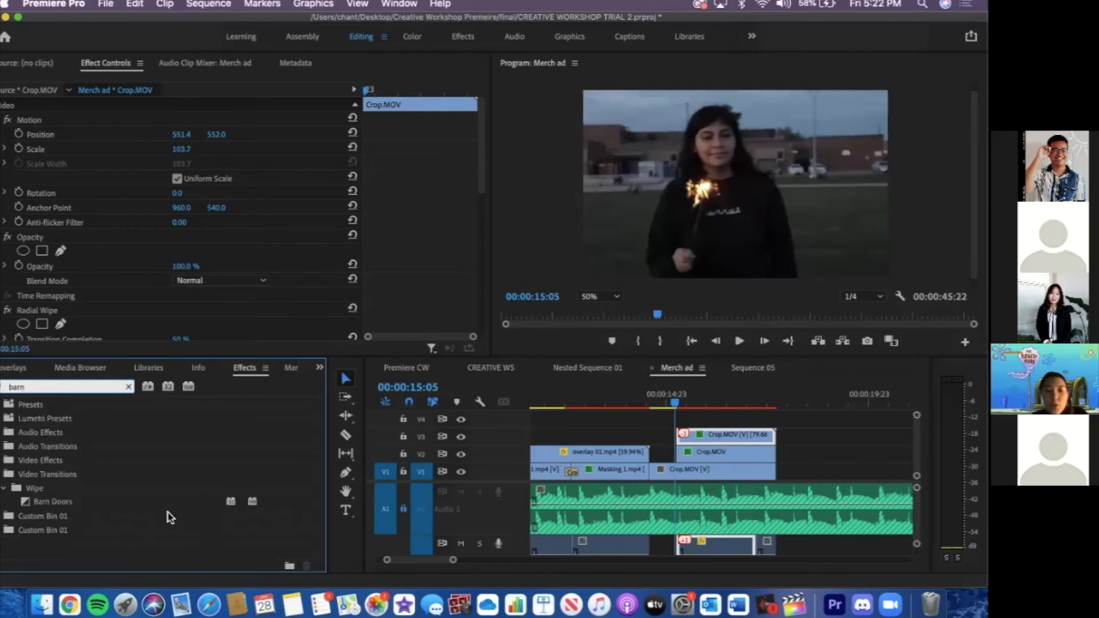
drag(150, 502, 683, 435)
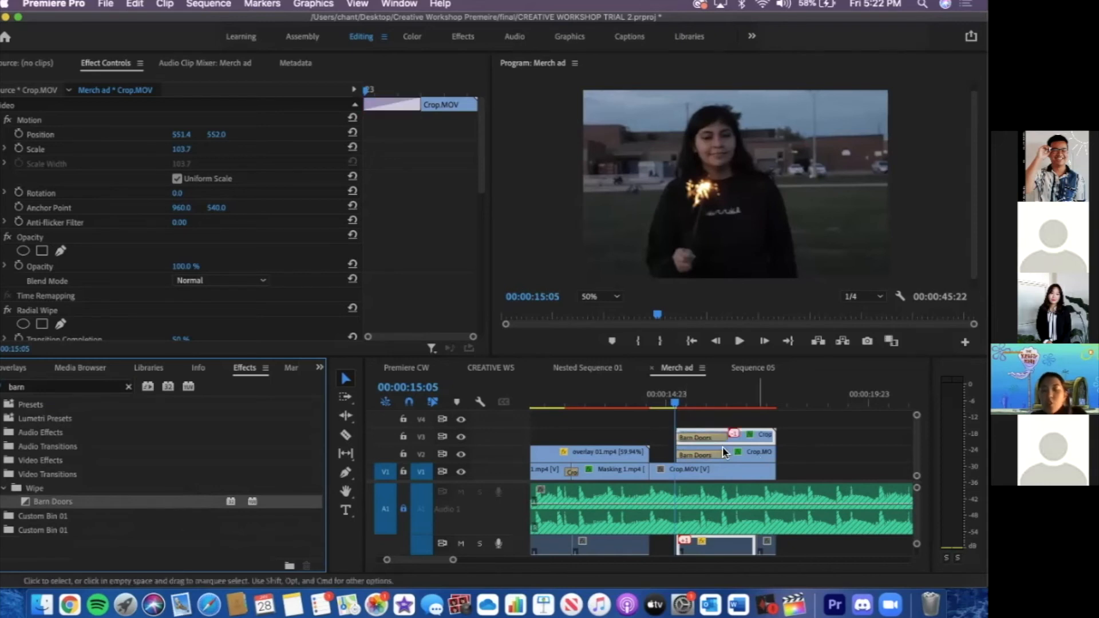
click(722, 437)
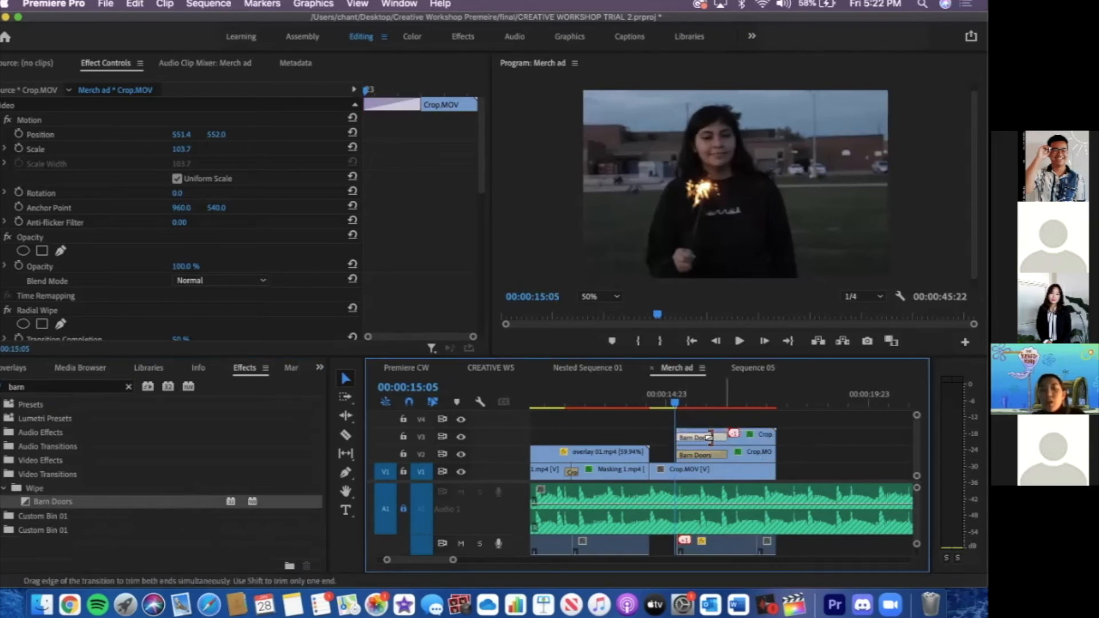
mouse_move(704, 437)
mouse_down()
mouse_move(728, 458)
mouse_move(703, 455)
mouse_up()
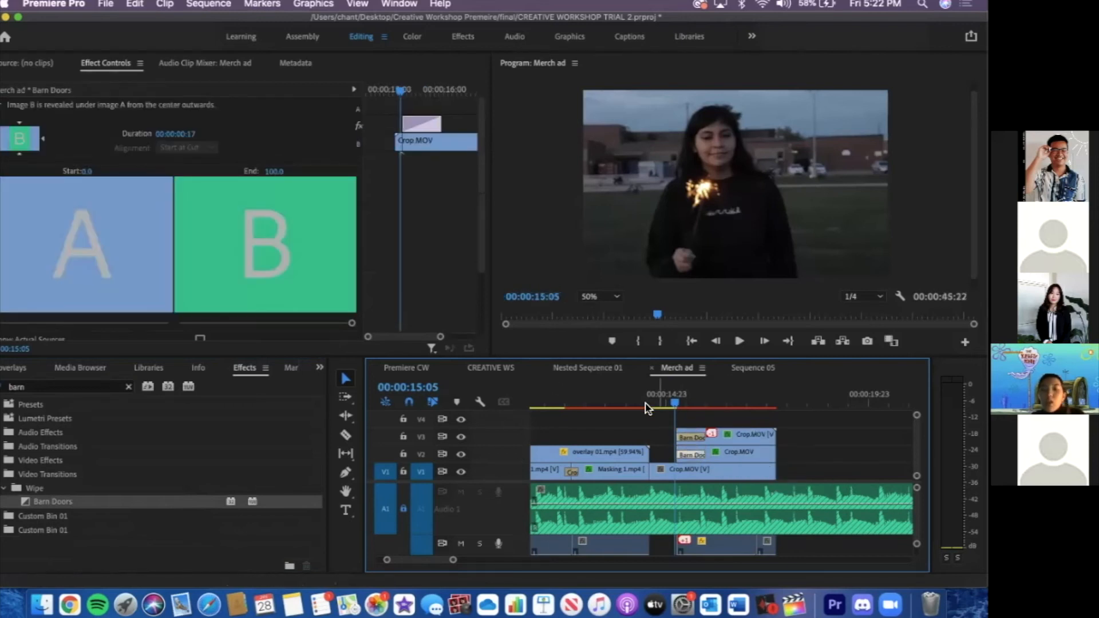
Play back the sequence from just before the crop clips to review the Barn Doors transitions
click(644, 405)
key(b)
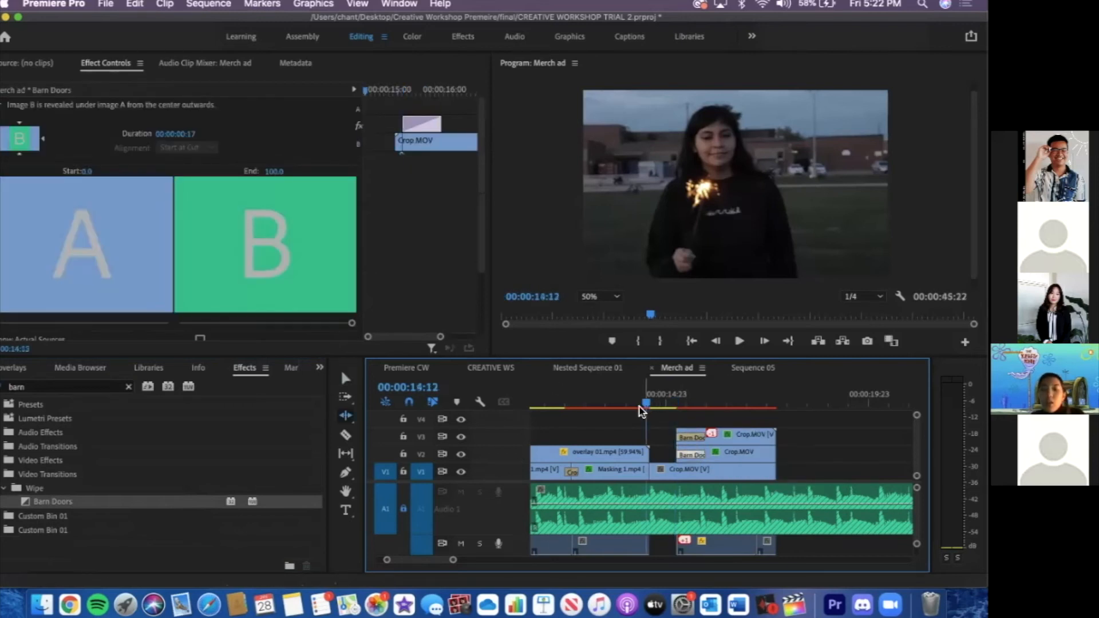
click(670, 403)
click(646, 406)
key(space)
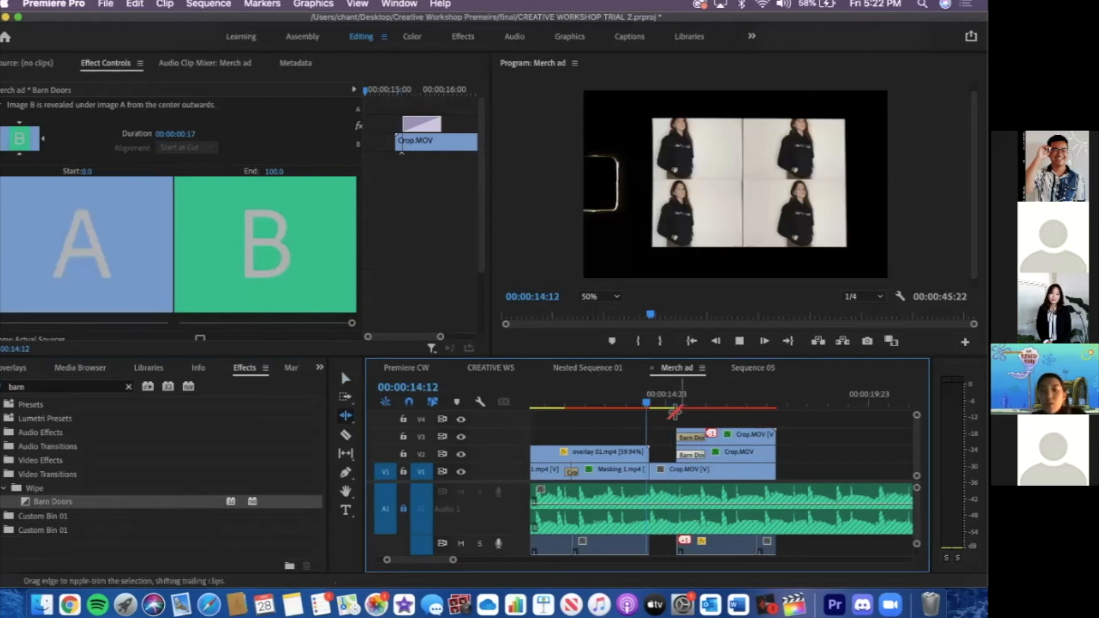
click(663, 405)
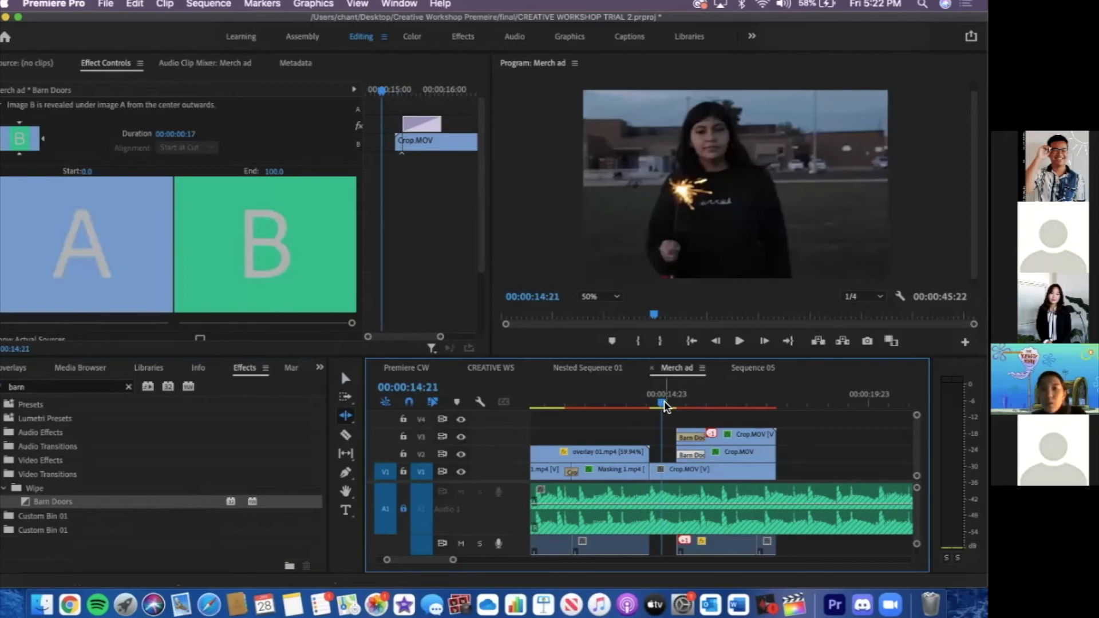
key(space)
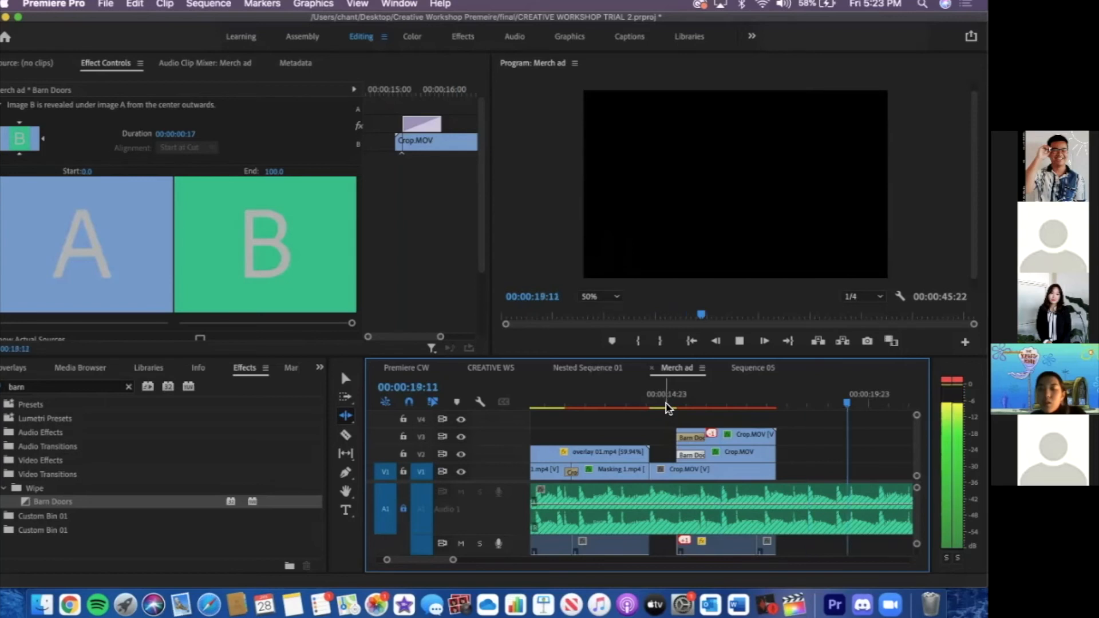
Play back the crop clips in Merch ad again and park the playhead at their end, 00:00:17:17
key(space)
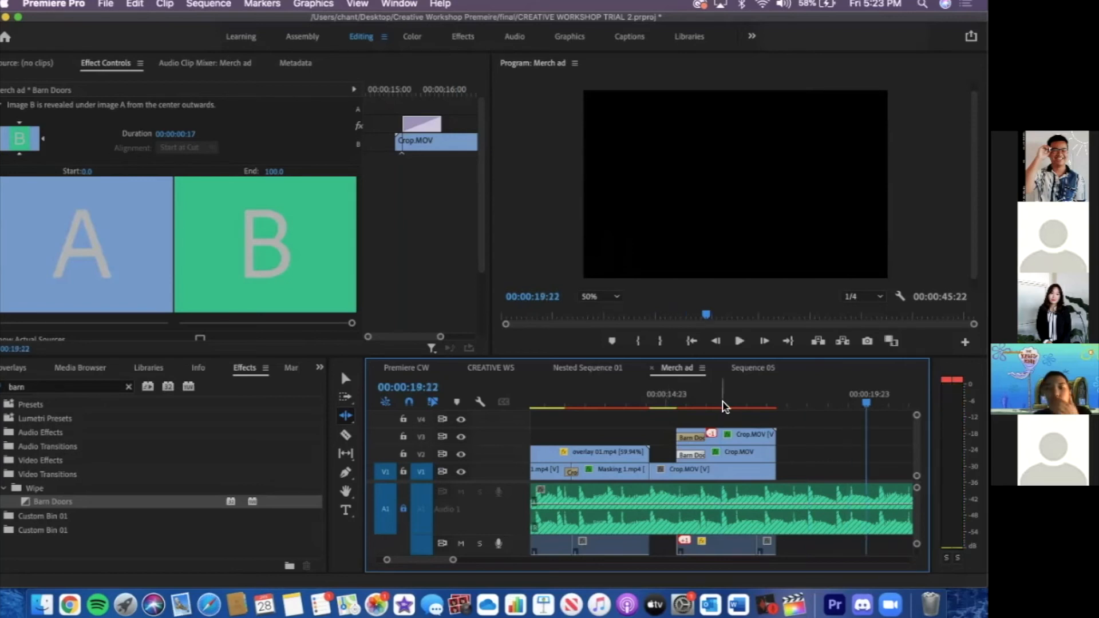
click(721, 405)
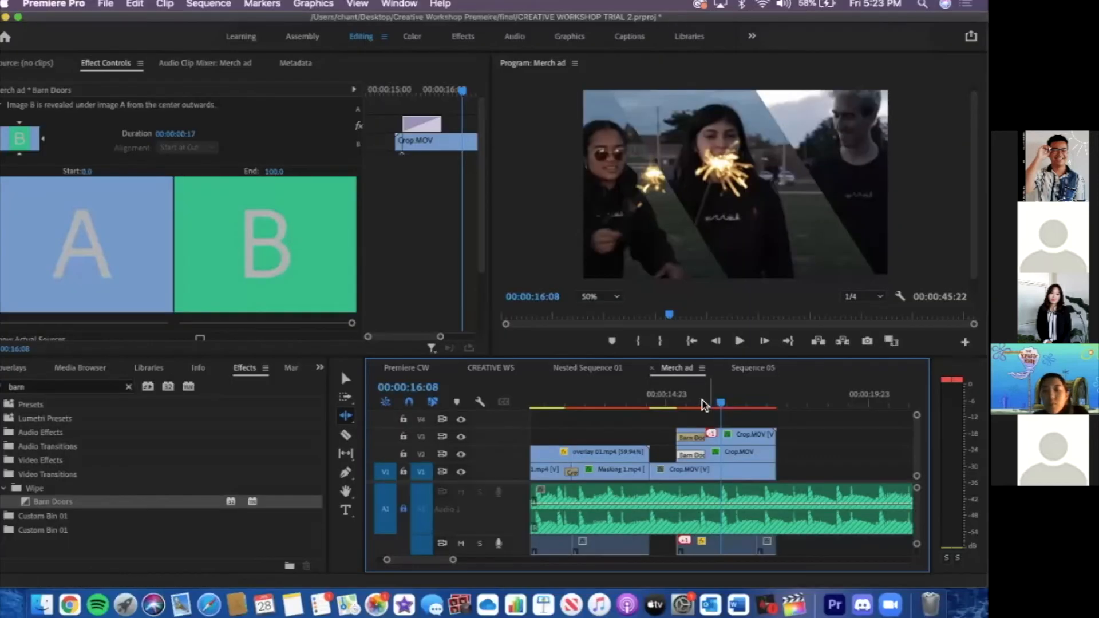
drag(704, 405, 663, 402)
key(space)
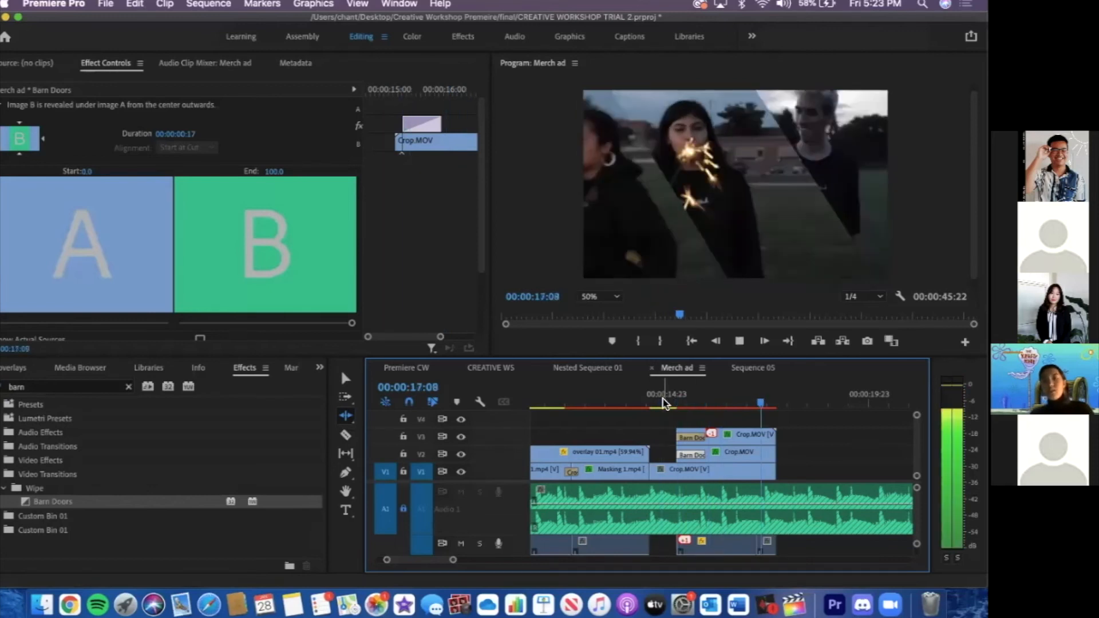
key(space)
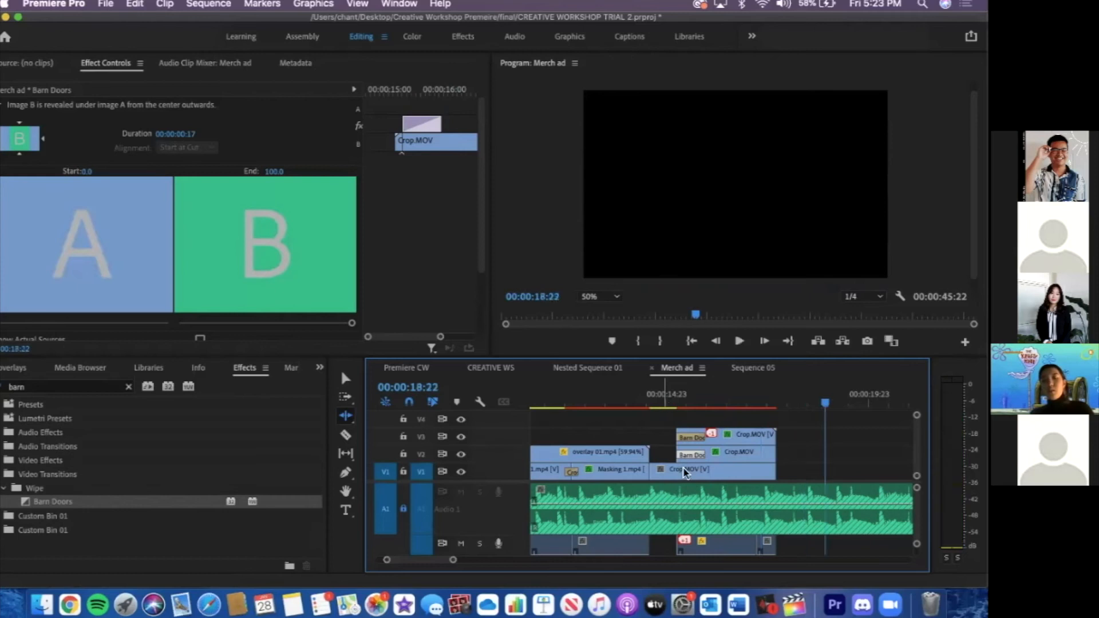
scroll(689, 476, left, 10)
scroll(689, 475, right, 13)
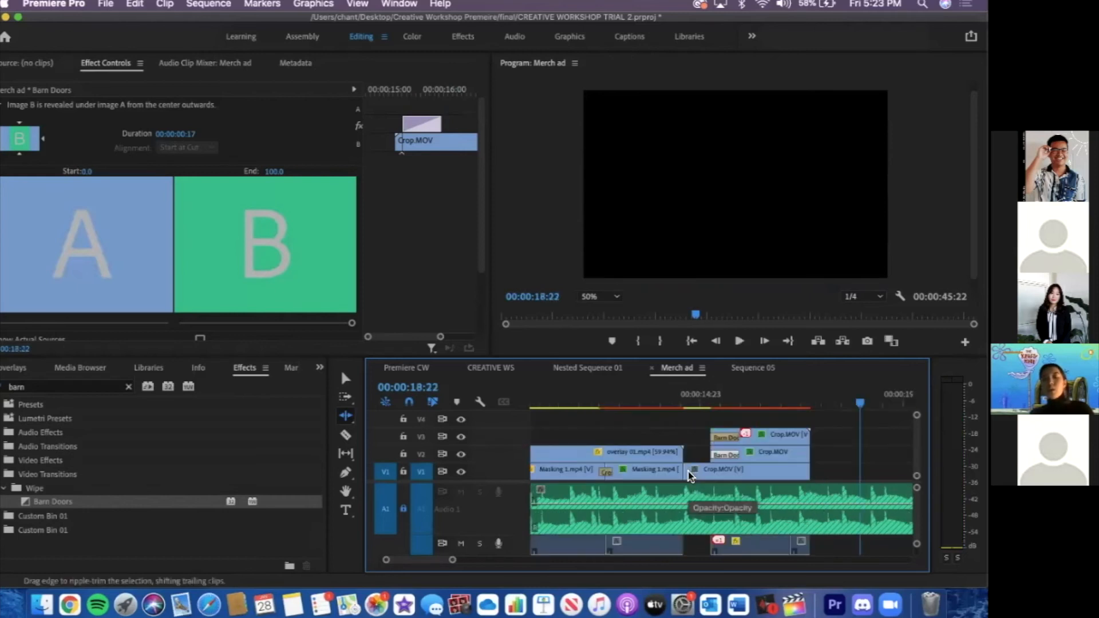
scroll(664, 400, left, 2)
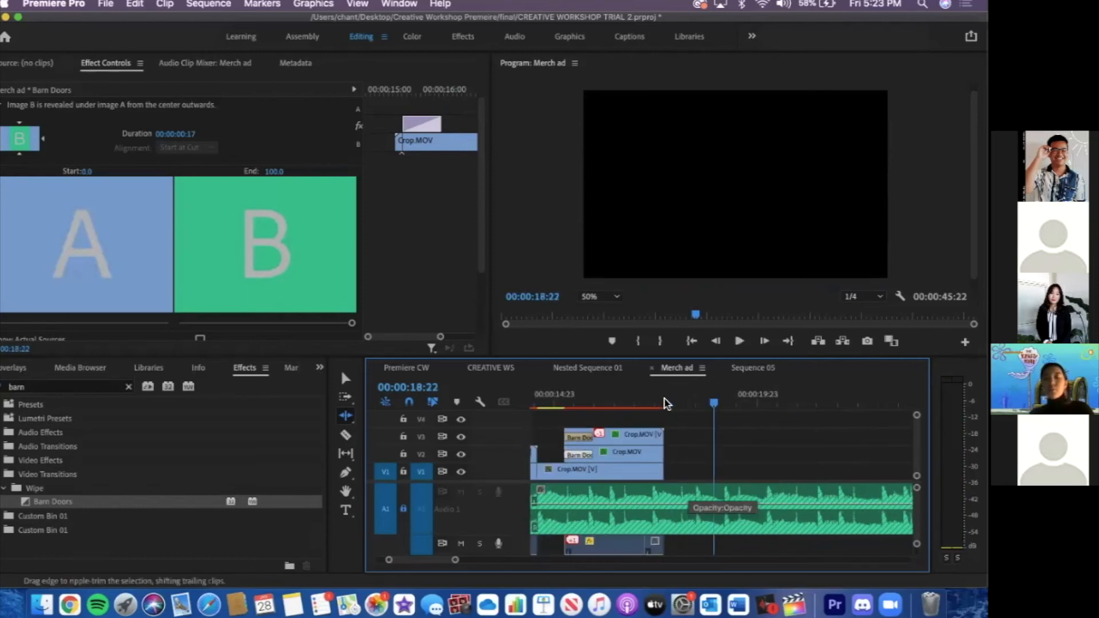
click(664, 401)
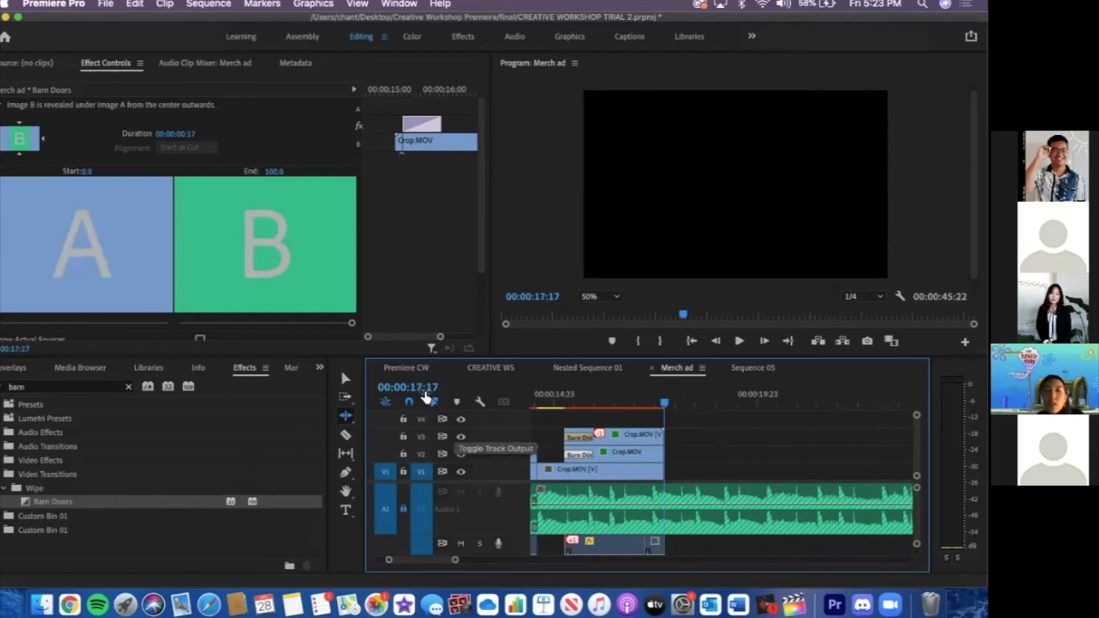
Play back the CREATIVE WS sequence from the end of its crop clips to see which footage follows
click(489, 369)
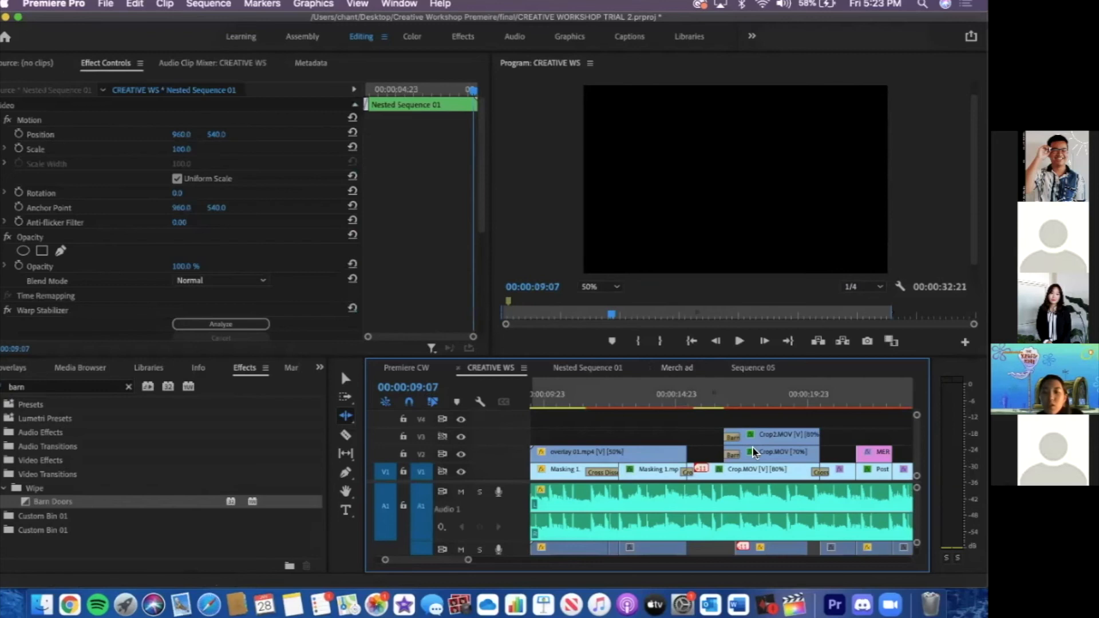
scroll(712, 454, right, 5)
scroll(634, 406, left, 2)
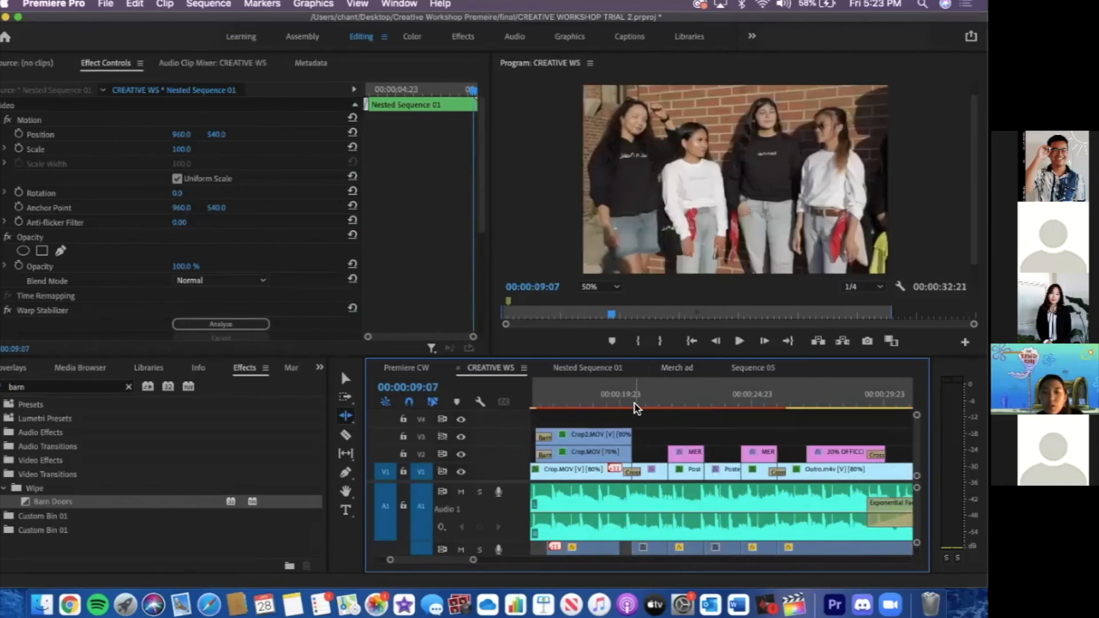
click(631, 404)
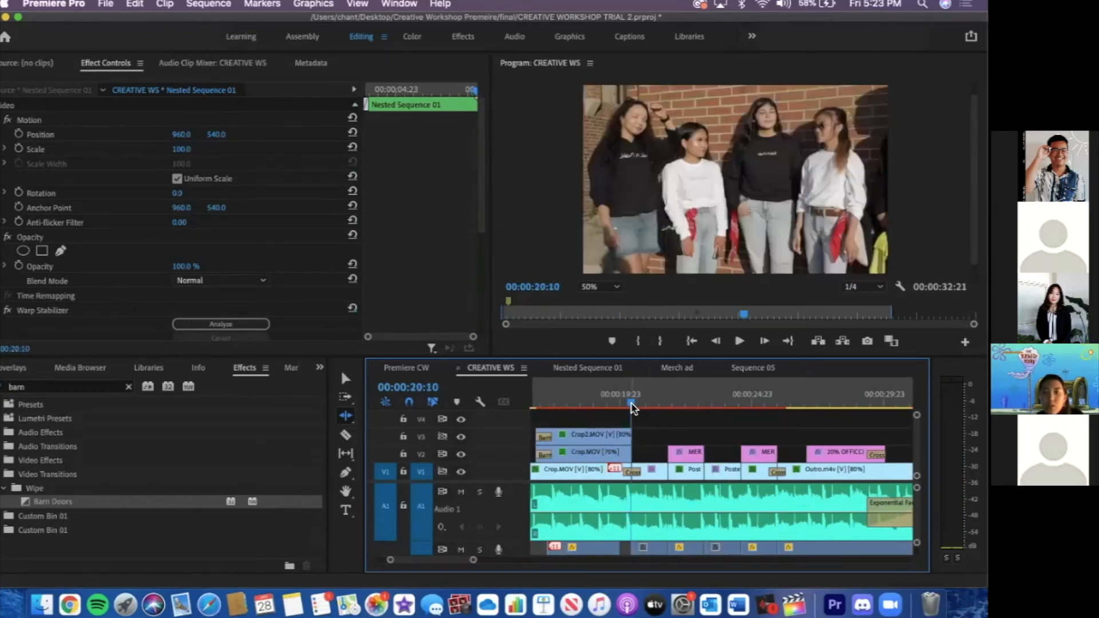
key(Left)
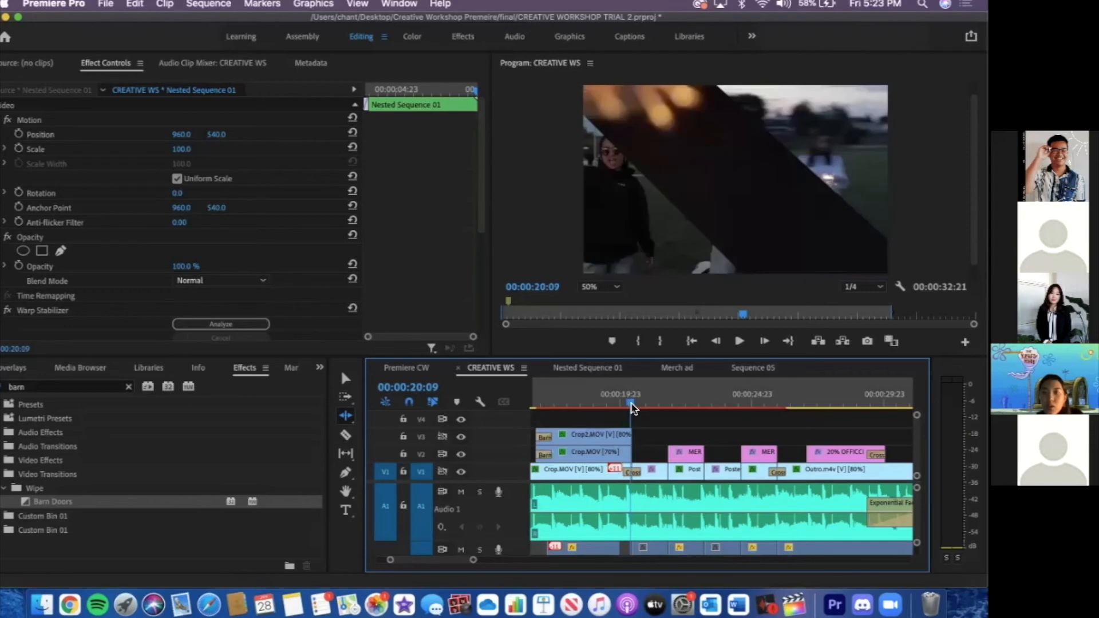
key(space)
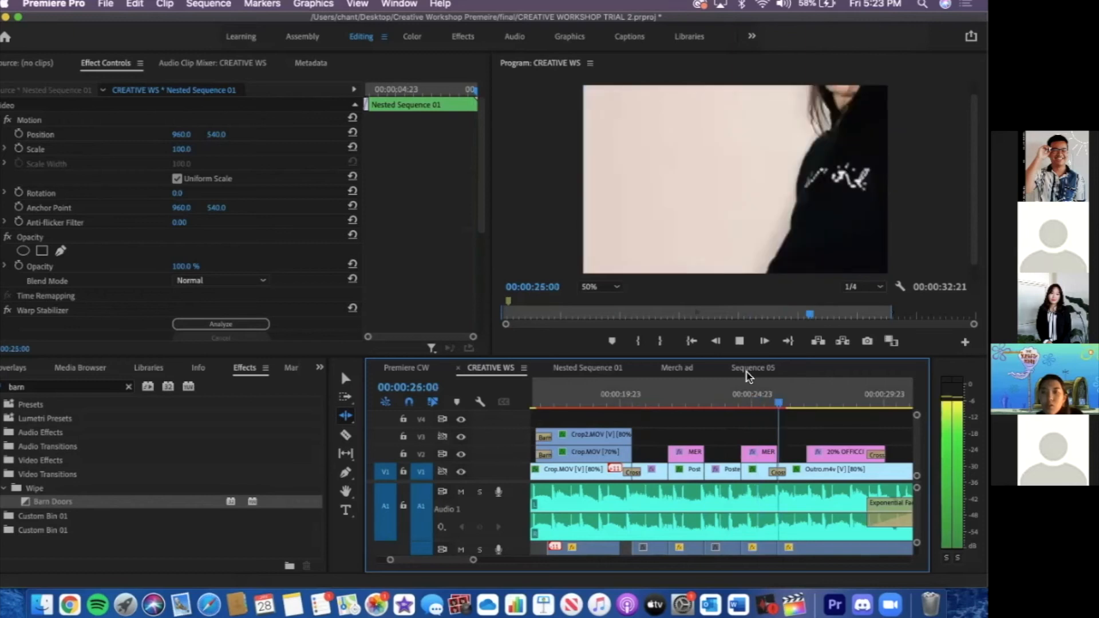
key(space)
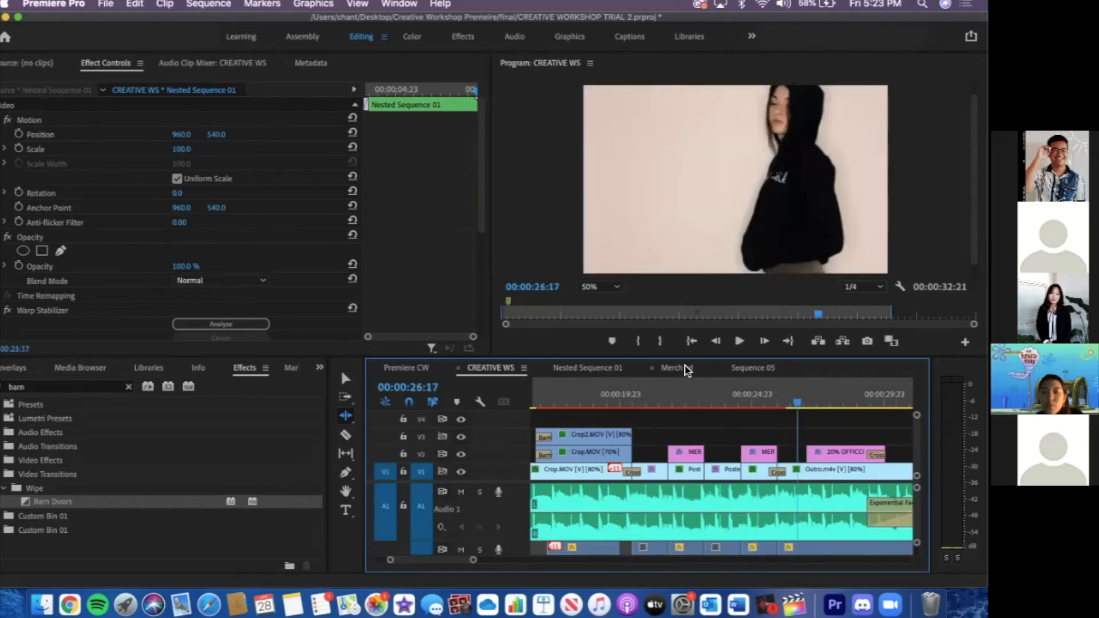
Add Posterize.MOV from the content bin to V1 of Merch ad, directly after the crop clips at 00:00:17:17
click(686, 370)
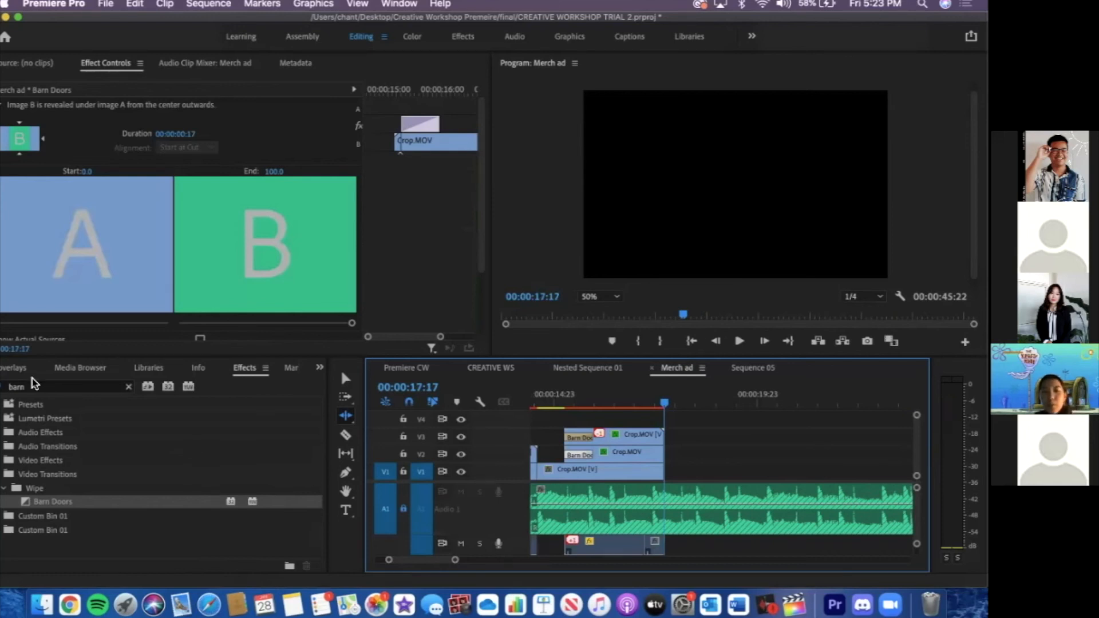
click(14, 368)
click(8, 371)
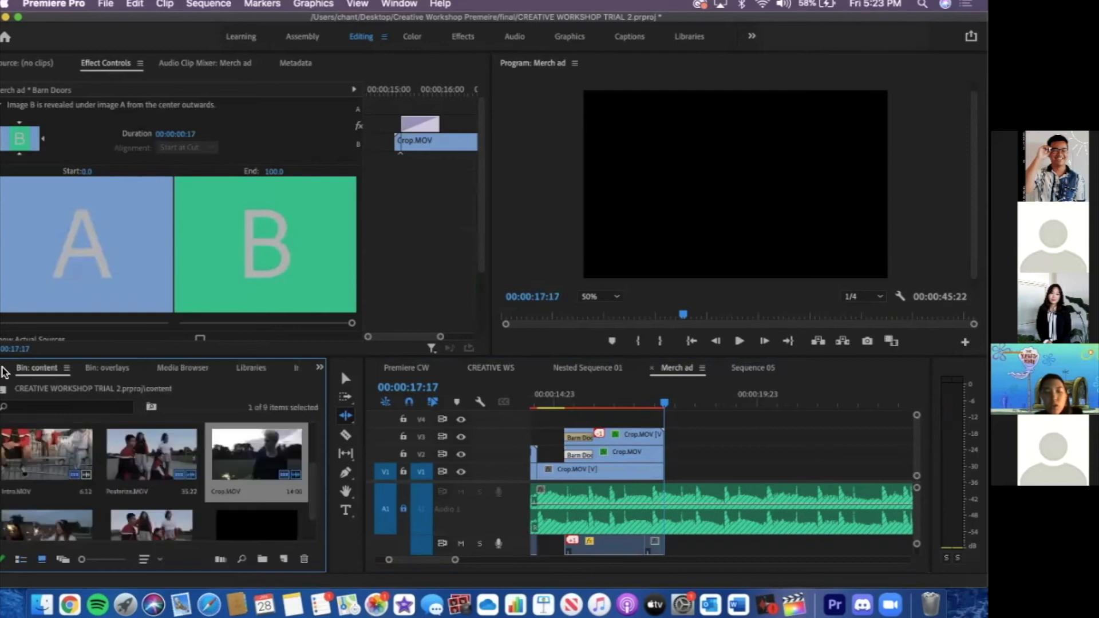
scroll(146, 510, down, 2)
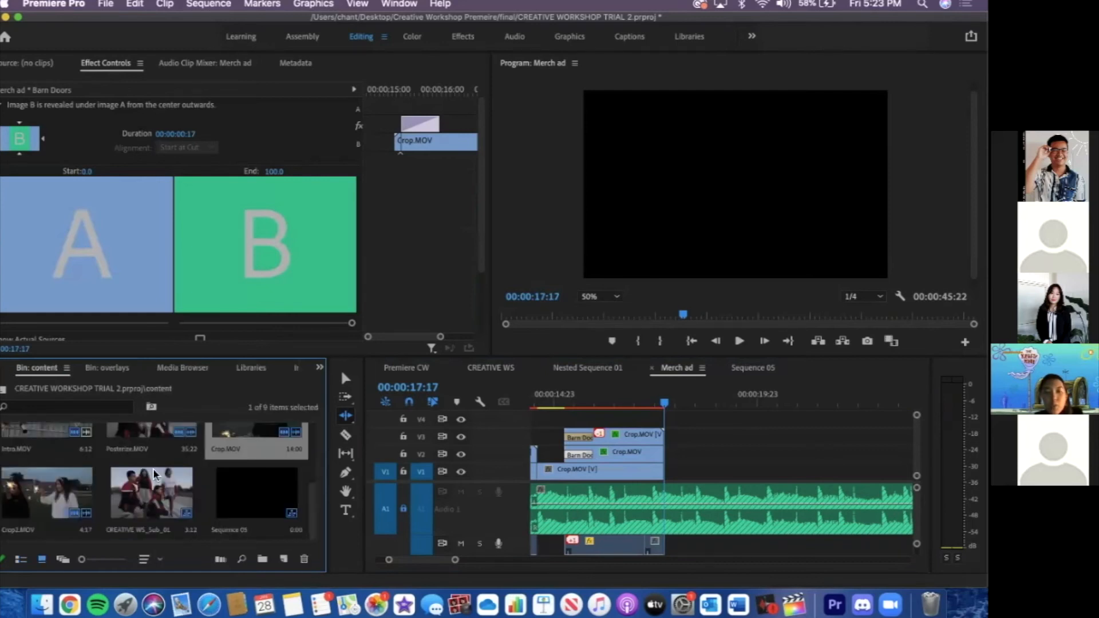
scroll(154, 472, up, 3)
scroll(151, 482, down, 2)
scroll(152, 436, down, 2)
drag(150, 439, 668, 473)
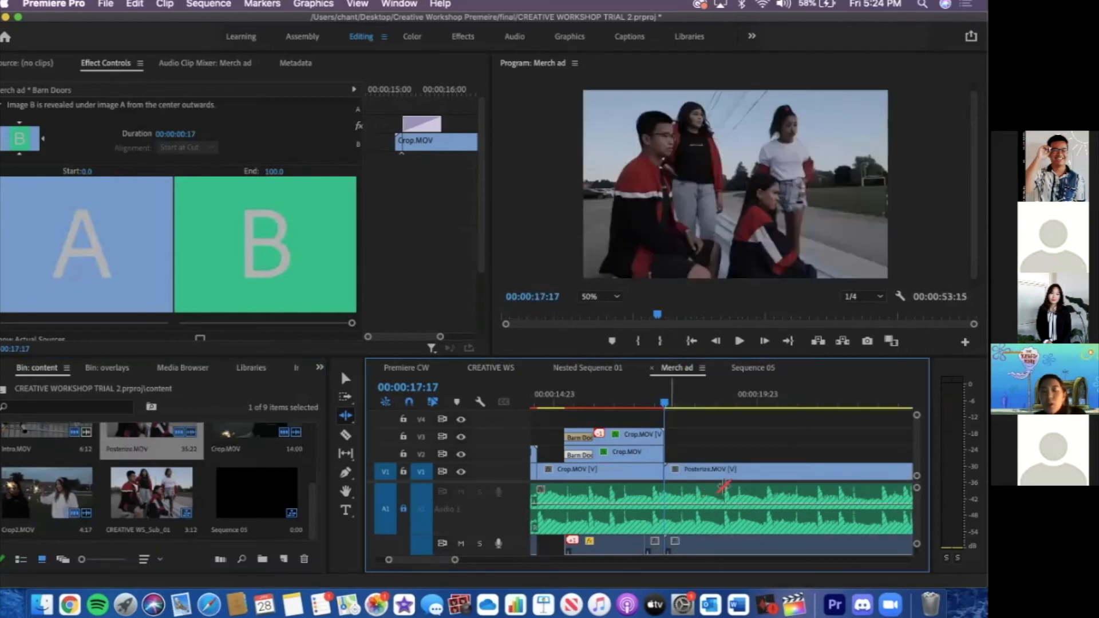
Trim the end of the Posterize.MOV clip back to about 00:00:19:23
scroll(724, 503, right, 5)
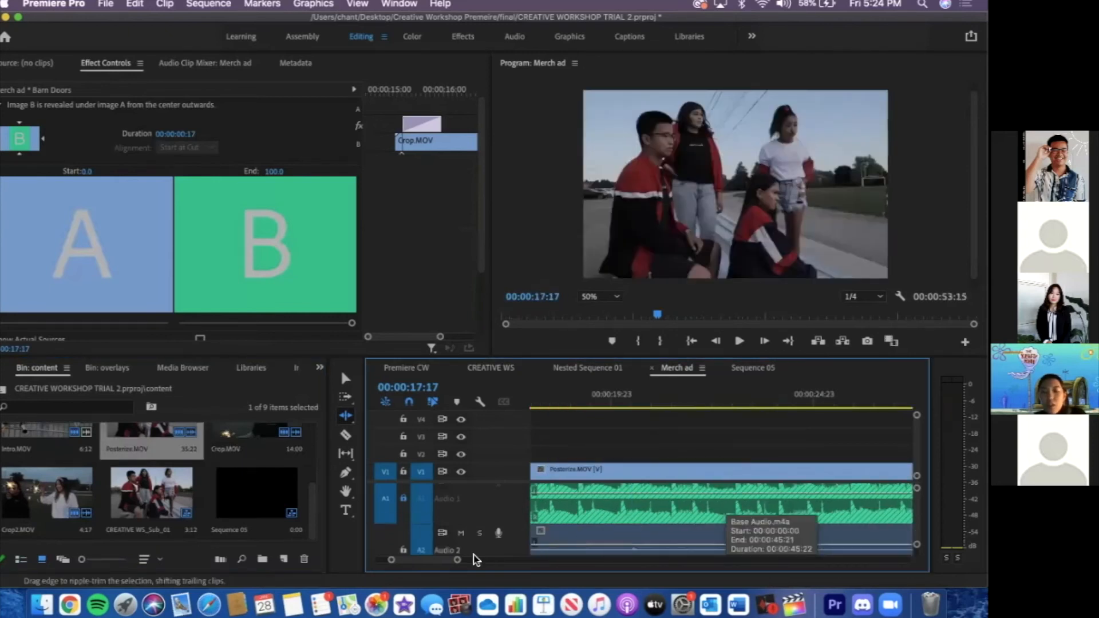
scroll(453, 557, left, 4)
drag(514, 567, 551, 565)
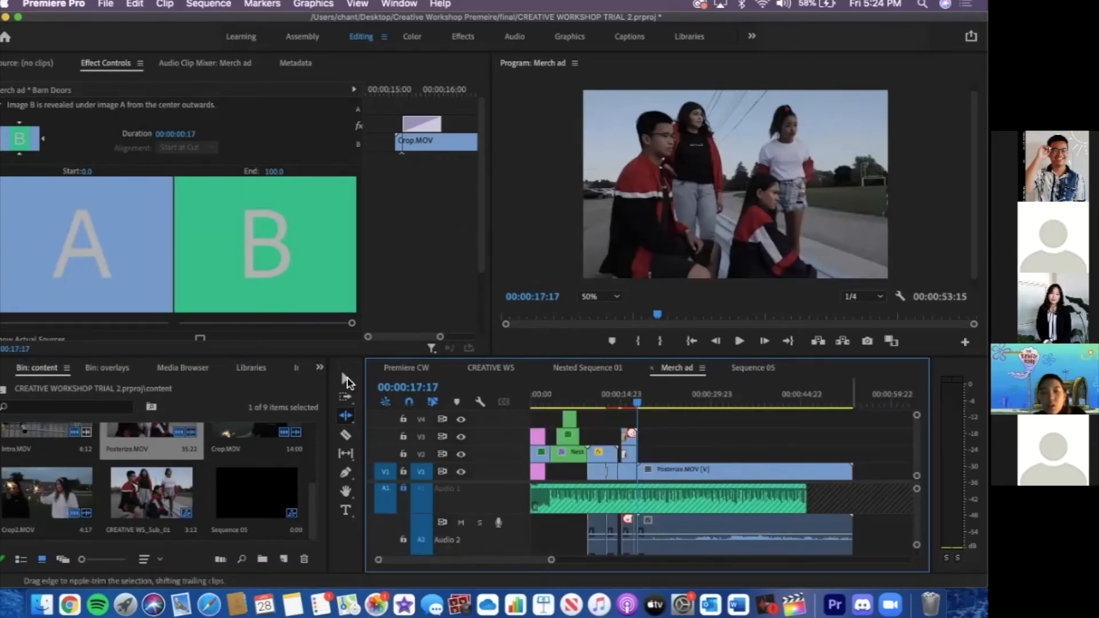
click(347, 380)
drag(850, 471, 661, 472)
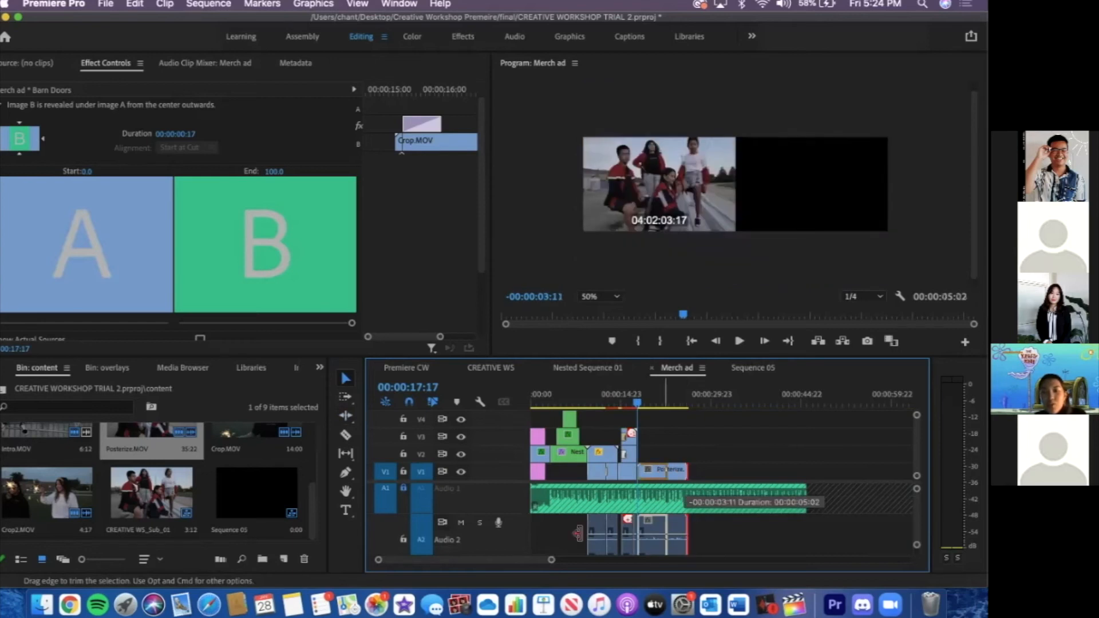
drag(551, 560, 518, 564)
key(minus)
scroll(777, 495, right, 3)
drag(814, 471, 727, 470)
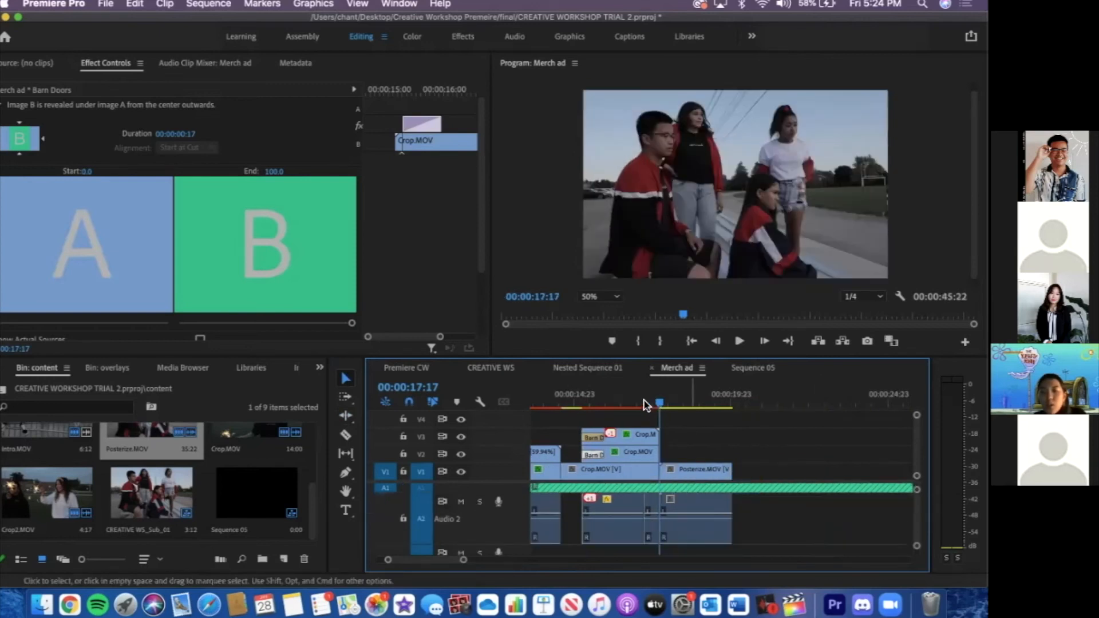
Play back the cut from the crop clips into the shortened Posterize.MOV clip
click(645, 404)
key(space)
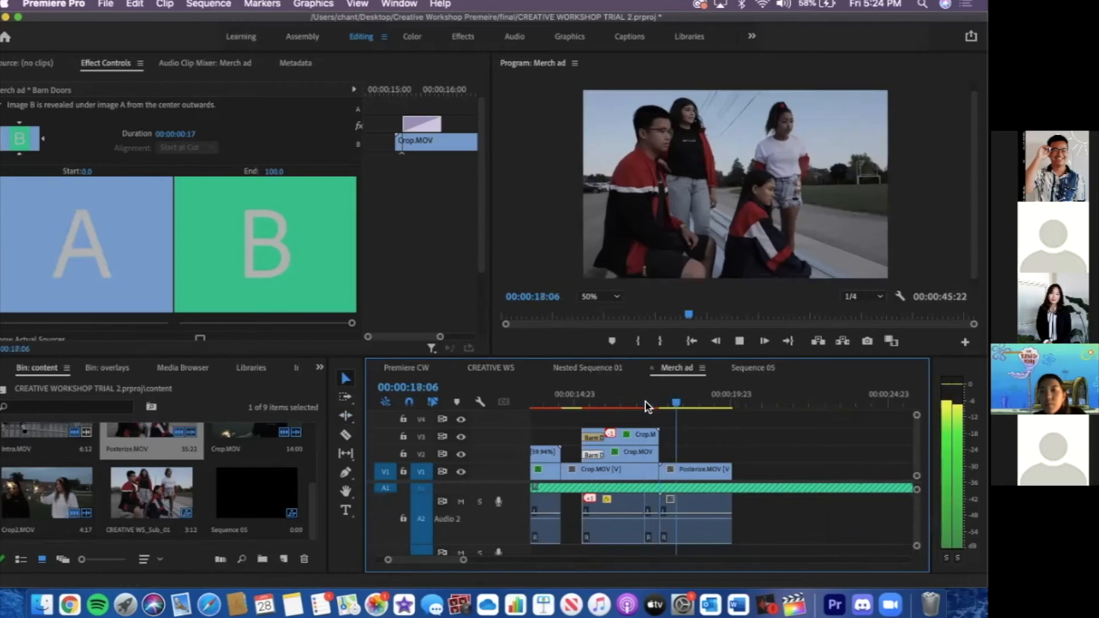
key(space)
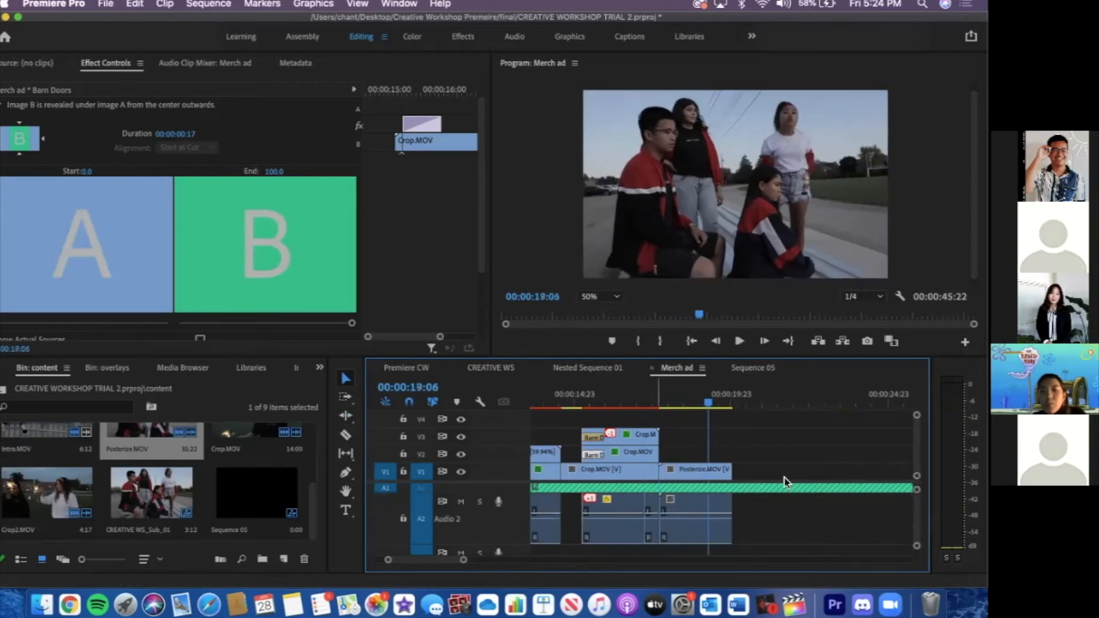
Move the Posterize.MOV clip away from the crop clips, extend it to about 5.5 seconds, and play it back
drag(665, 471, 891, 480)
scroll(882, 475, right, 5)
click(547, 404)
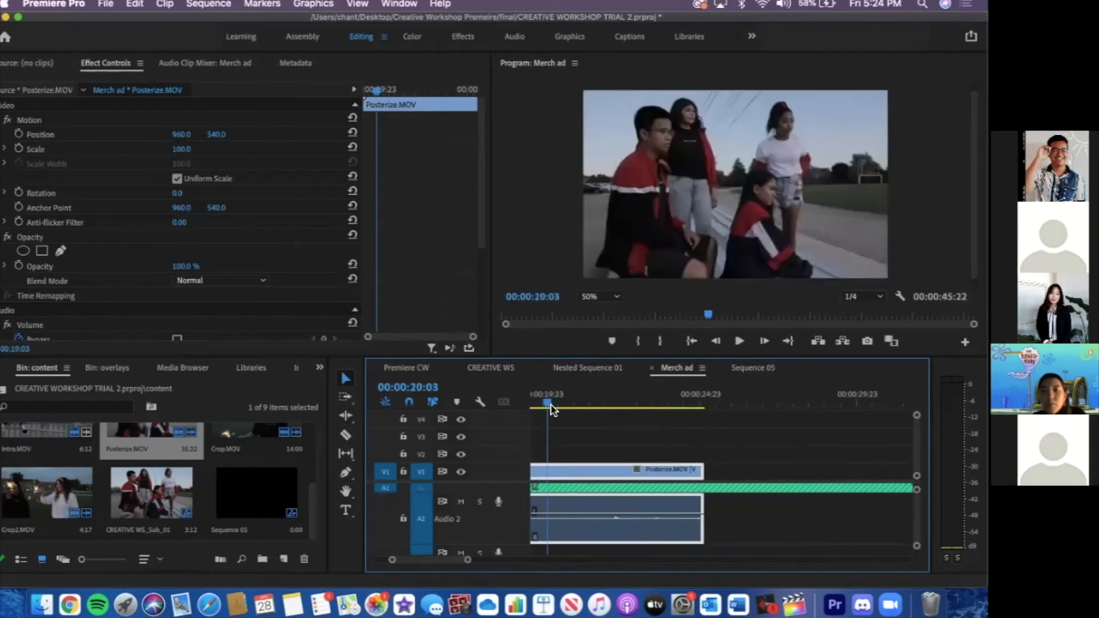
key(space)
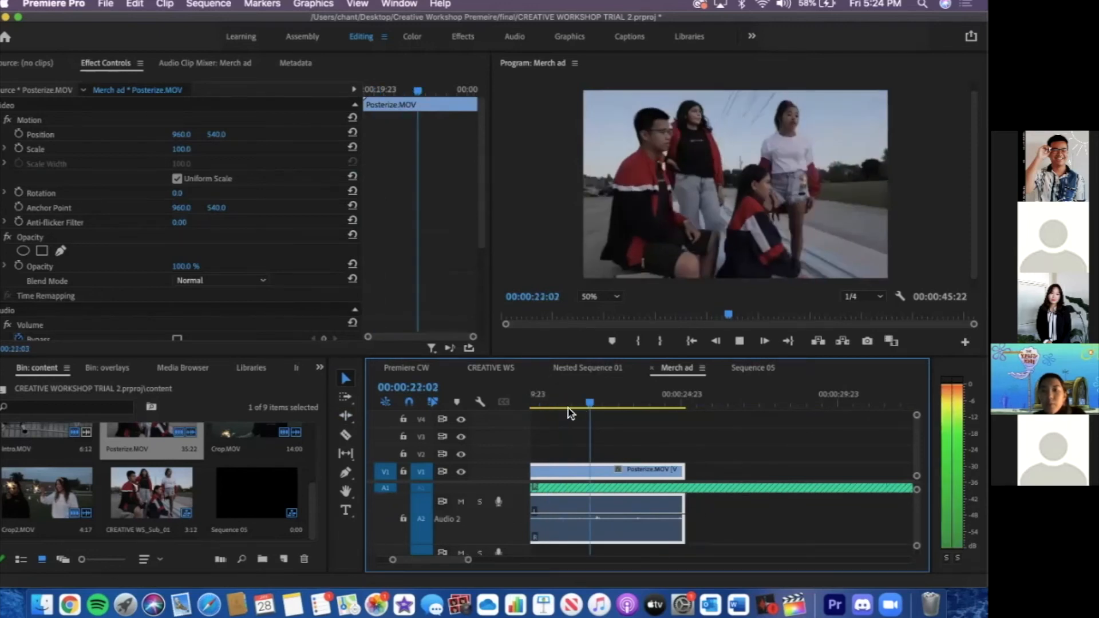
key(space)
scroll(645, 460, left, 4)
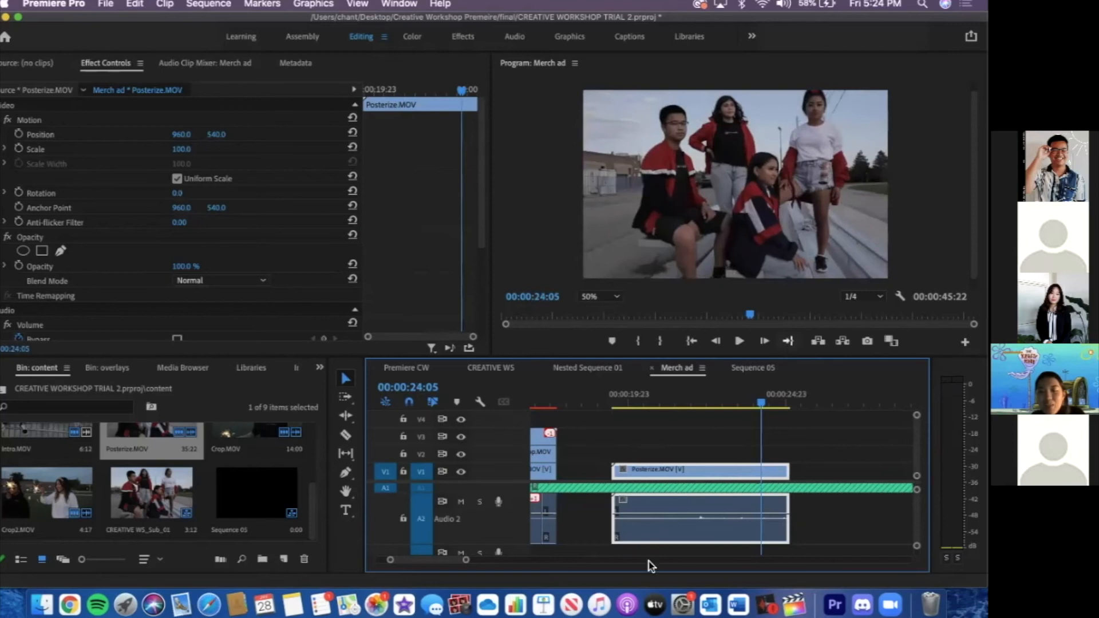
Trim the Posterize.MOV clip's start to about 00:00:21:14, extend its end for a duration of about 00:00:05:08, and play it back
drag(618, 475, 841, 471)
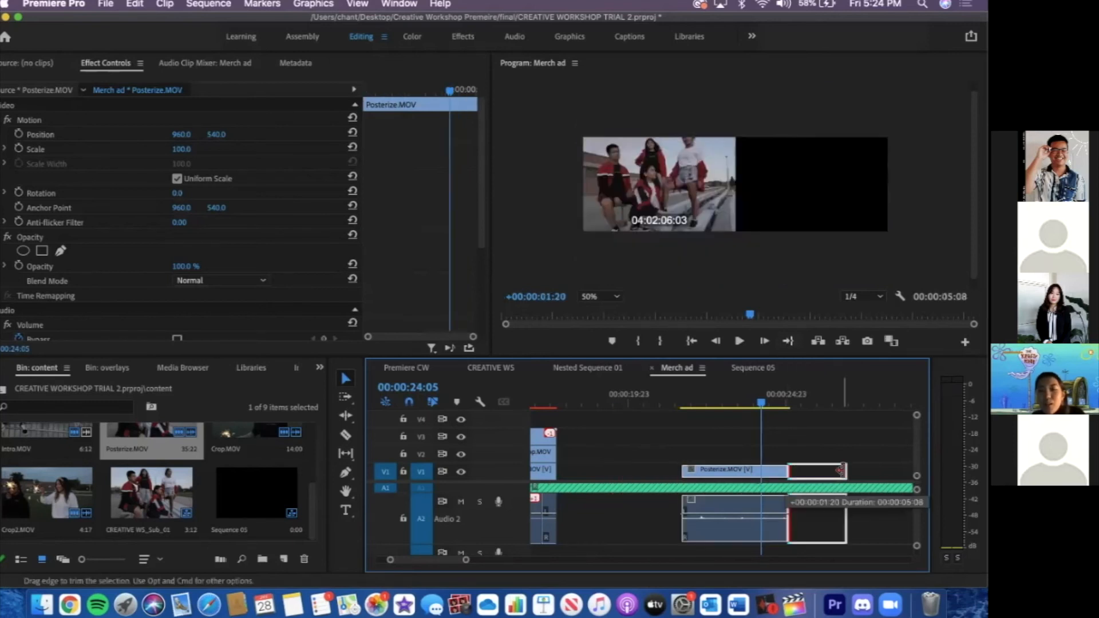
click(667, 398)
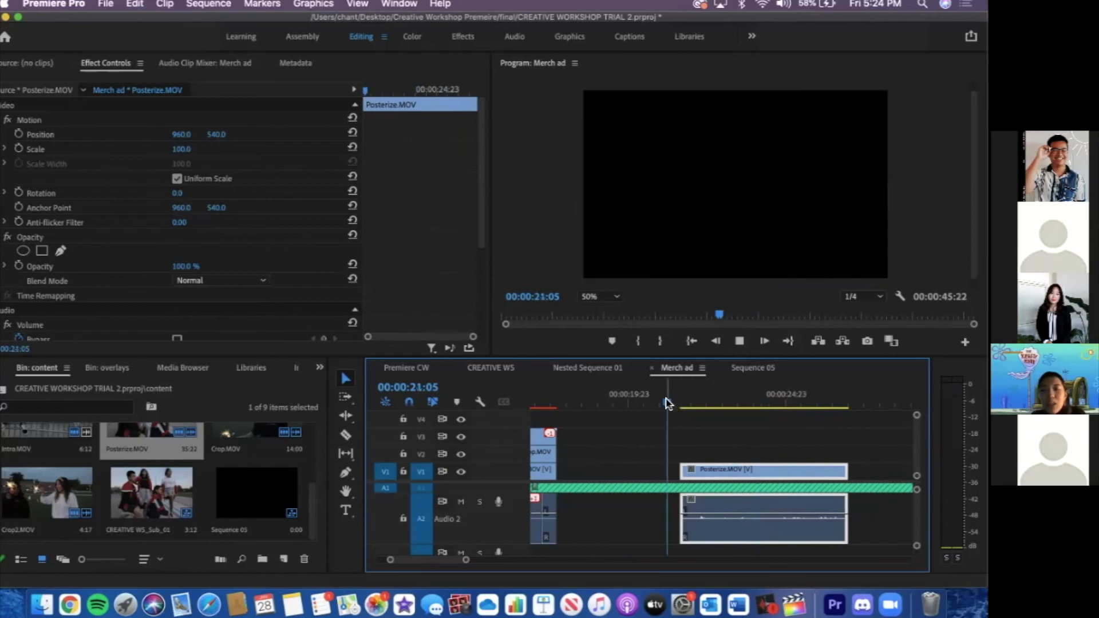
key(space)
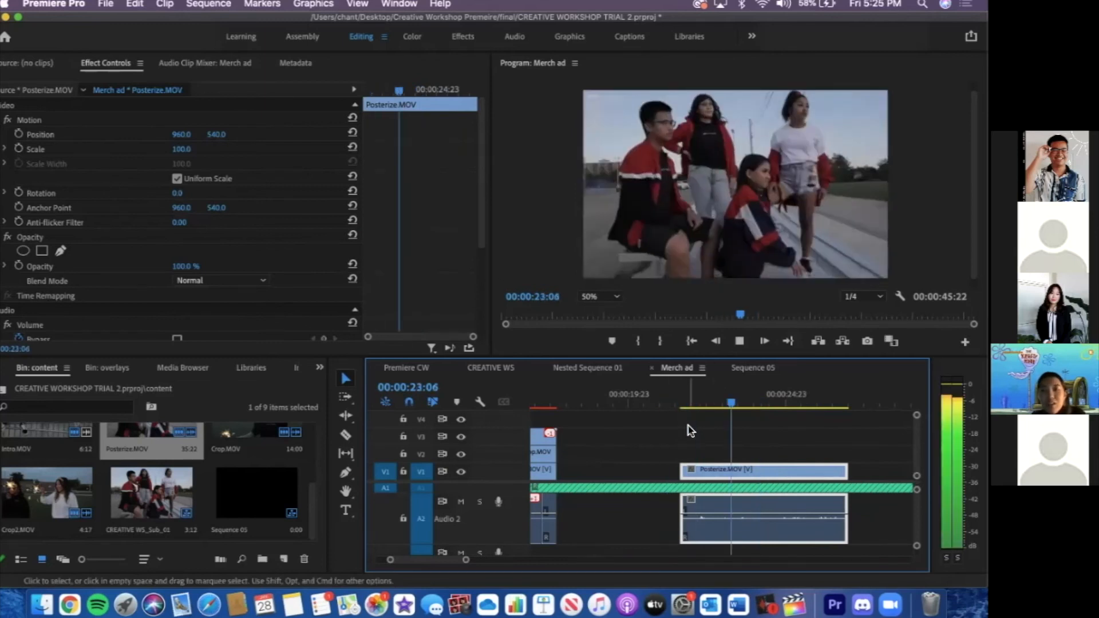
Move the Posterize.MOV clip to start at about 00:00:19:19, play it back, and trim its end to 00:00:22:12
drag(774, 469, 625, 470)
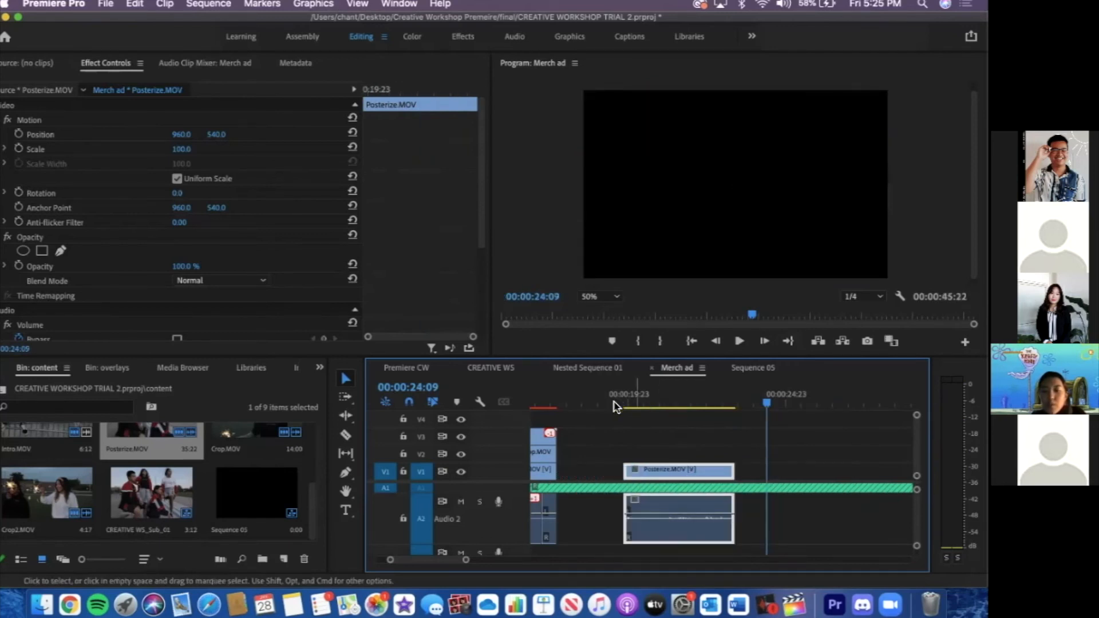
click(612, 405)
key(space)
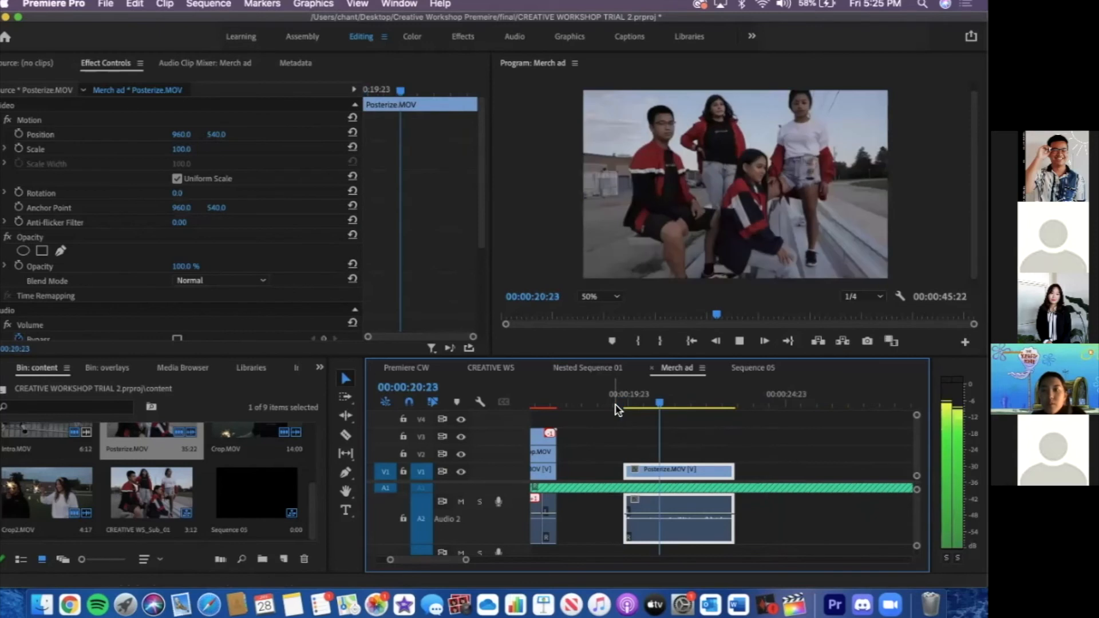
drag(729, 469, 706, 469)
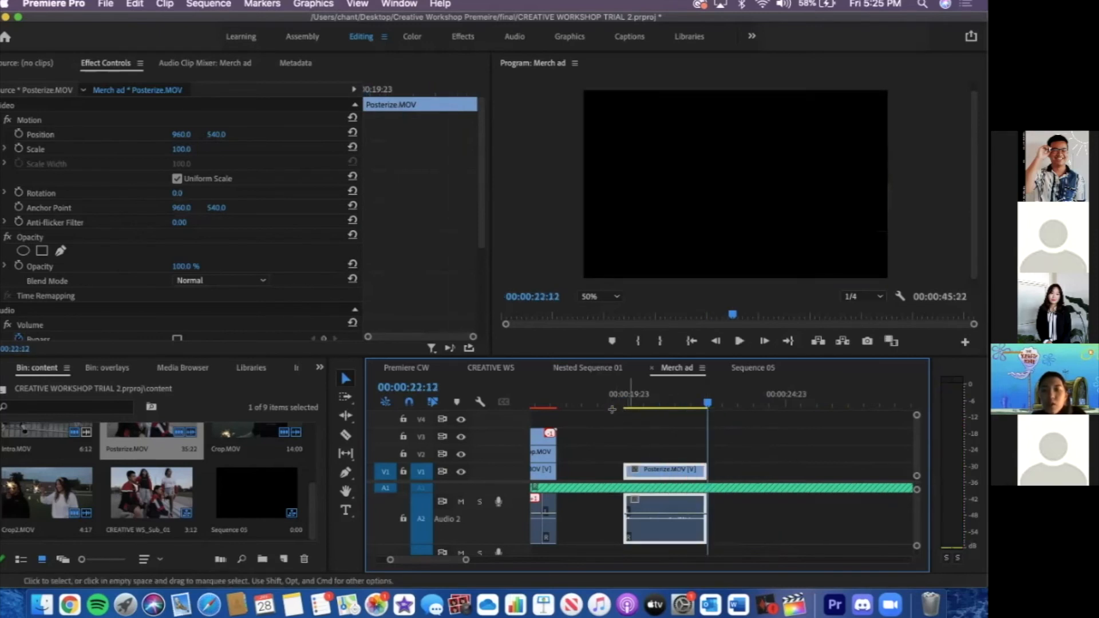
Check the start and end of the Posterize.MOV clip, and move it flush against the end of the crop clips
click(624, 410)
click(624, 409)
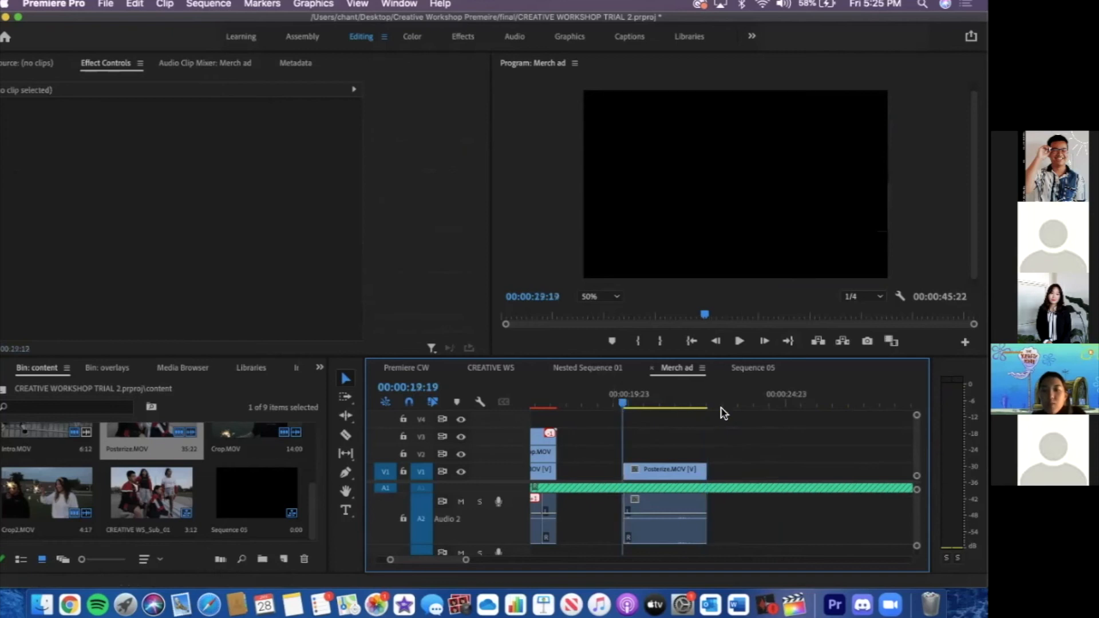
click(705, 405)
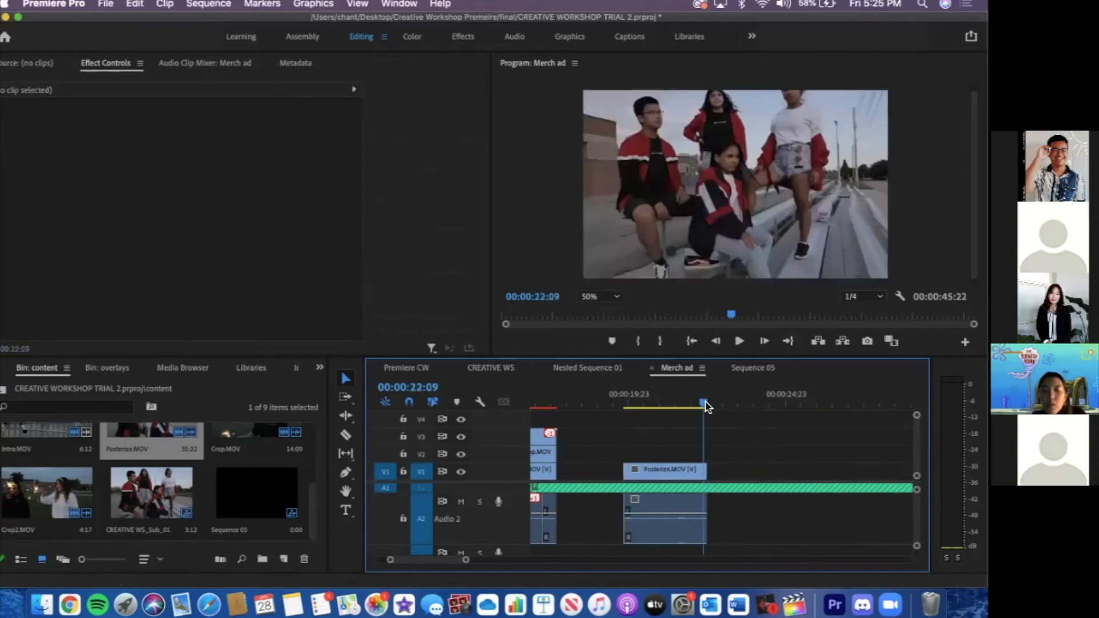
drag(671, 471, 605, 471)
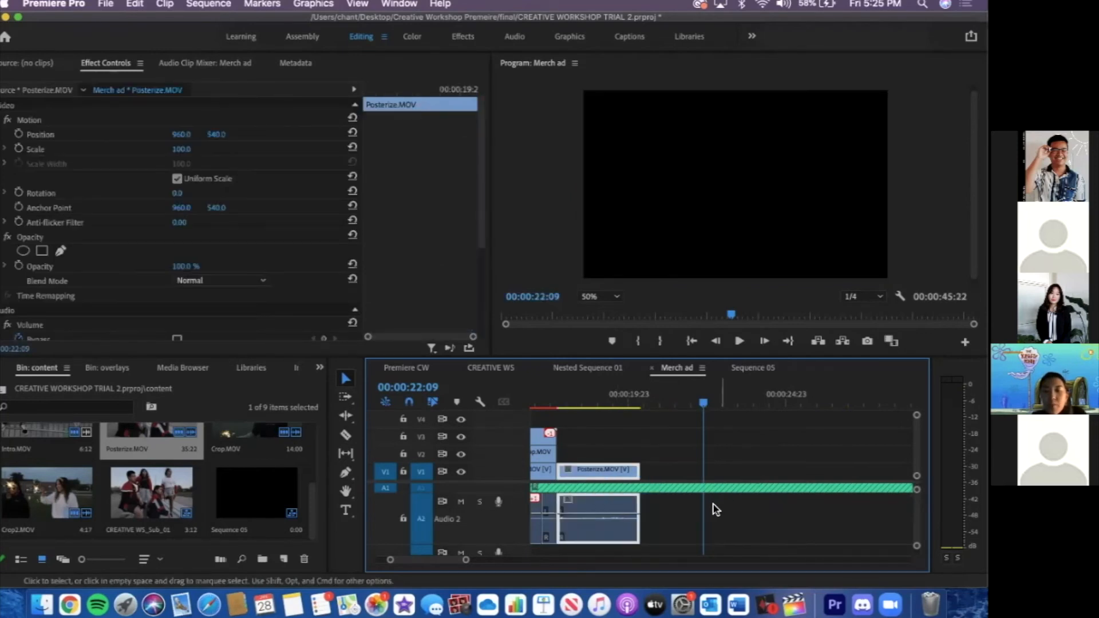
Find the Posterize Time effect by searching for "posteri" and apply it to the Posterize.MOV clip after the crop clips
scroll(708, 514, left, 3)
scroll(679, 517, up, 3)
click(652, 407)
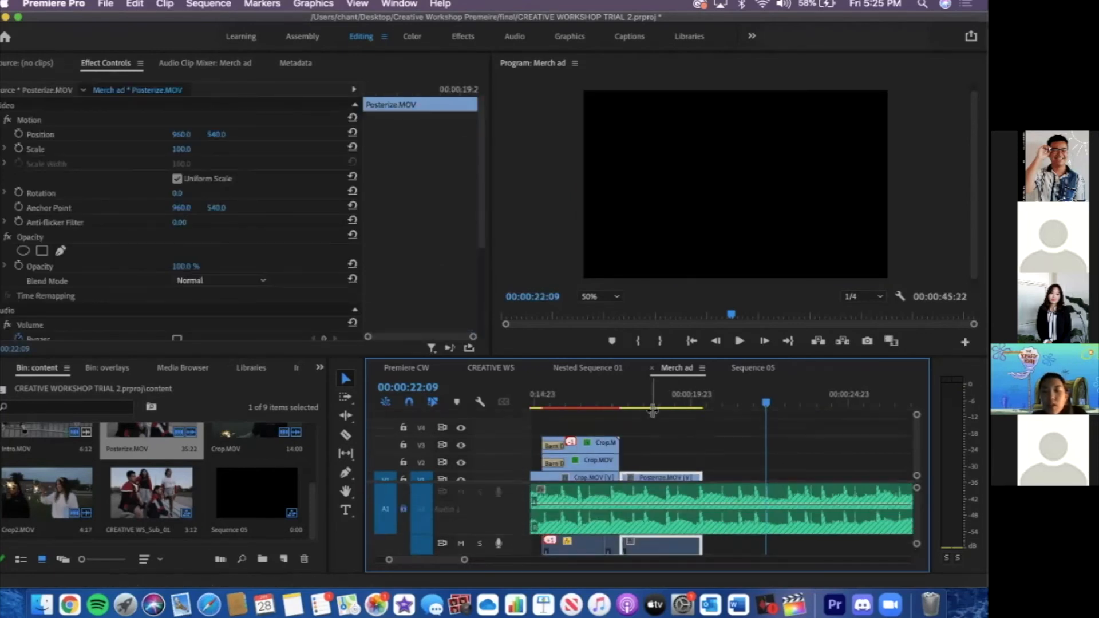
scroll(421, 403, down, 1)
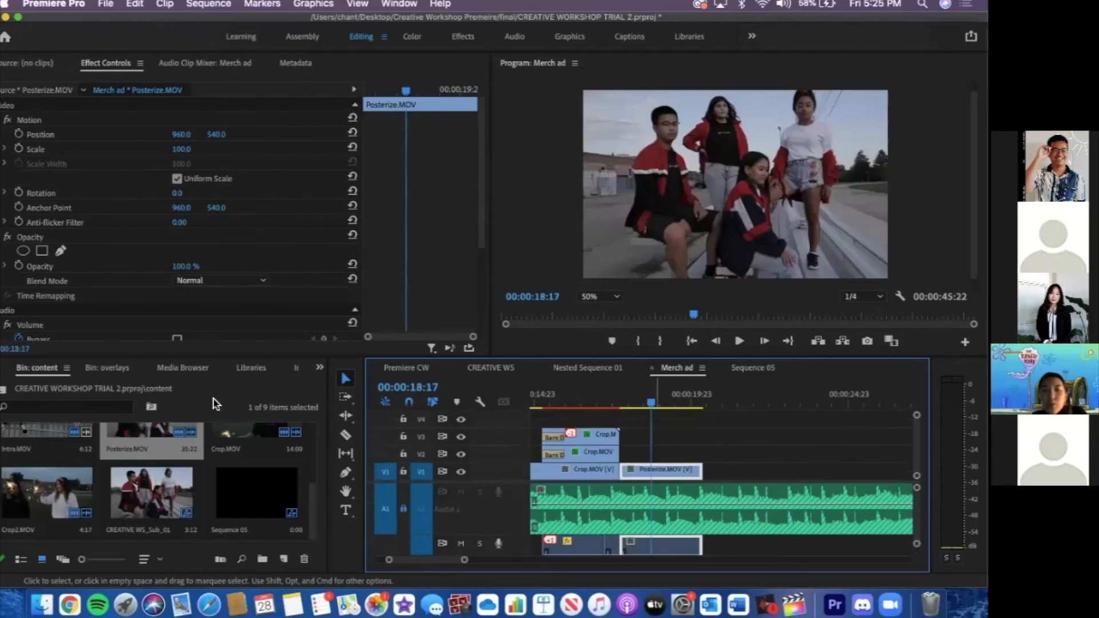
click(318, 368)
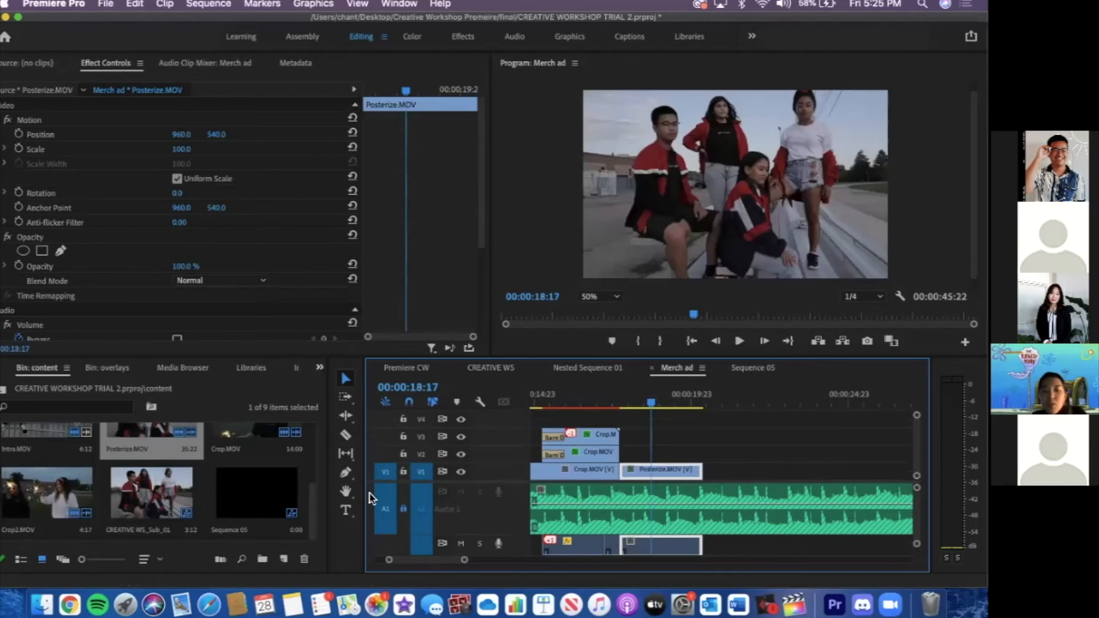
click(338, 491)
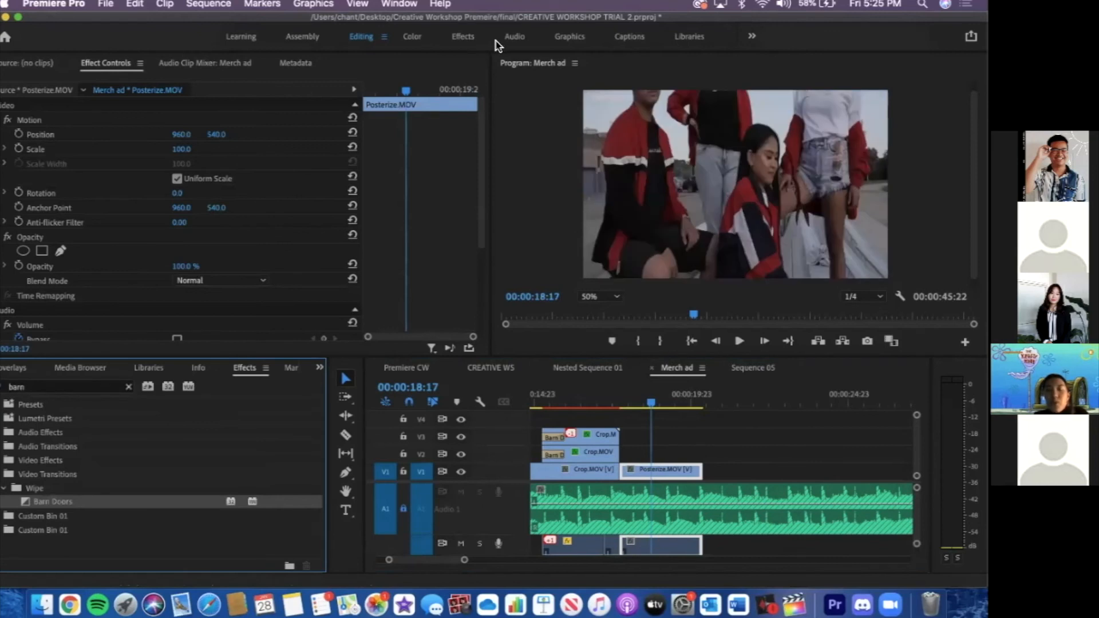
click(366, 40)
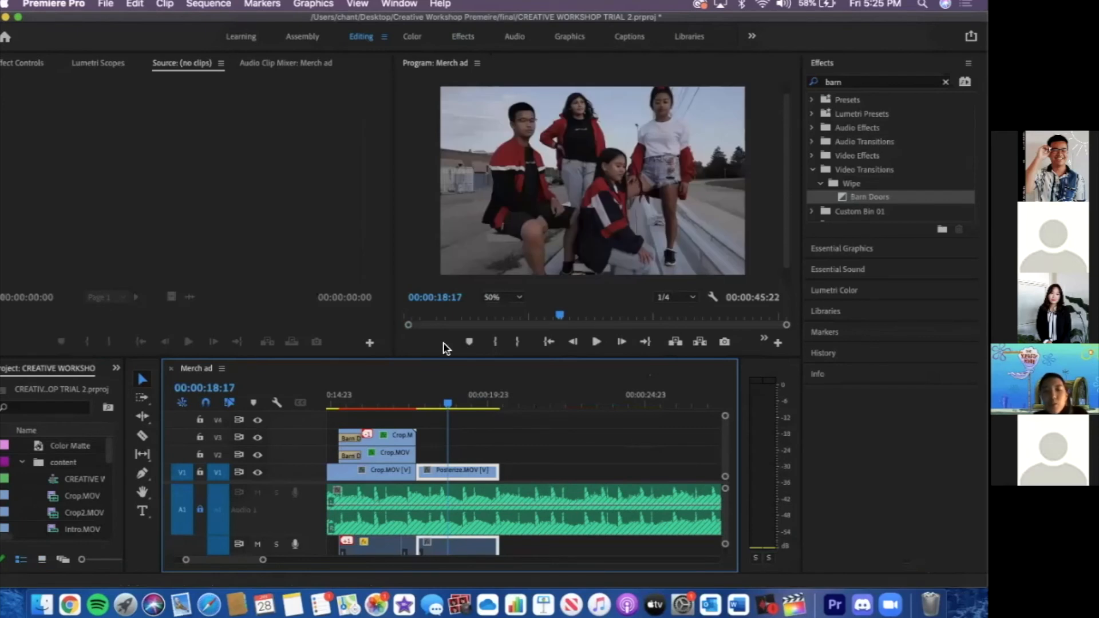
click(73, 389)
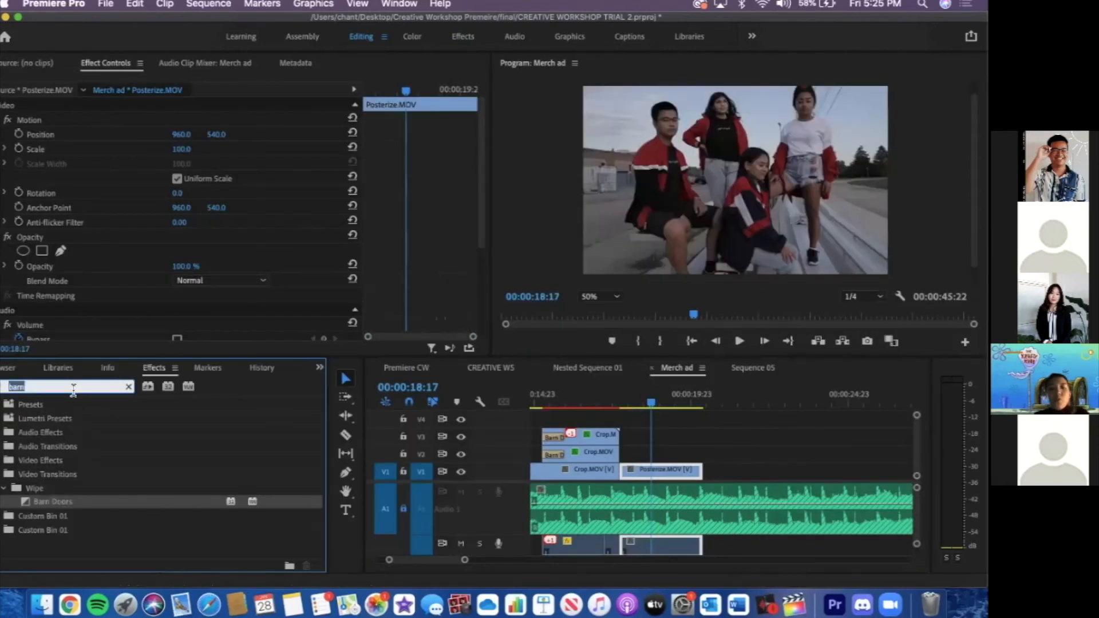
text(posteri)
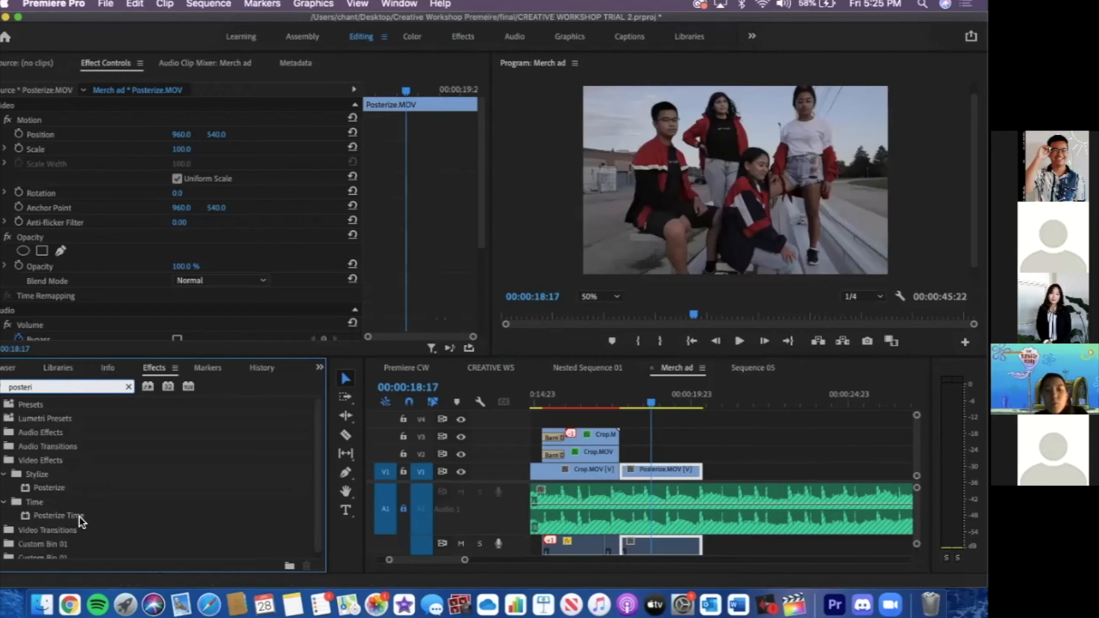
click(82, 516)
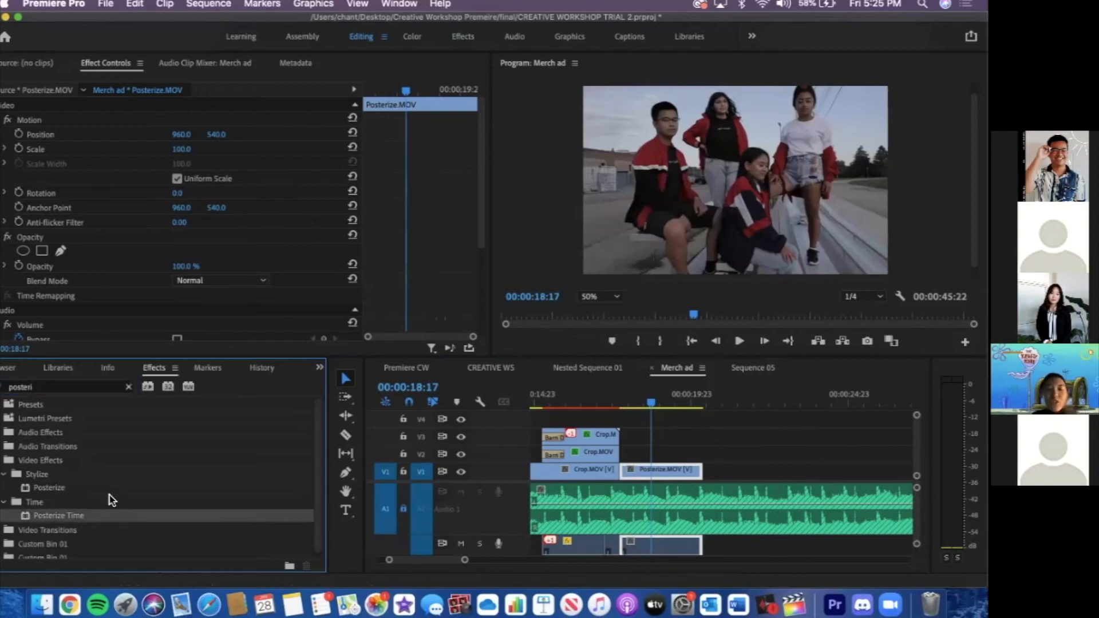
drag(90, 522, 637, 470)
Set the Posterize Time frame rate to 11 on the Posterize.MOV clip and play it back from its start
click(630, 397)
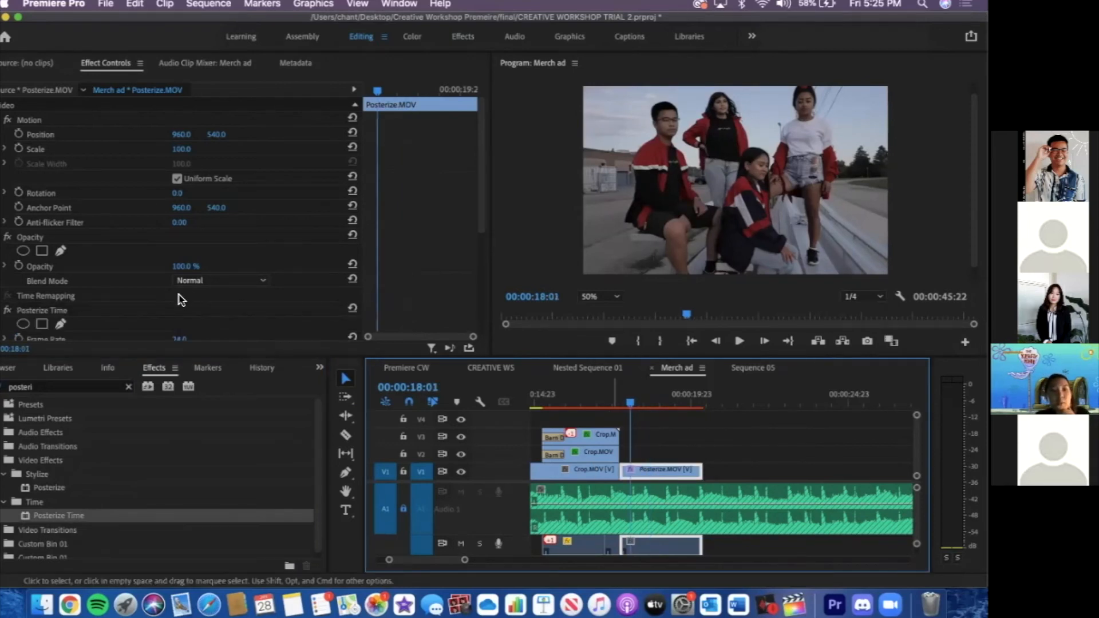
scroll(181, 300, down, 3)
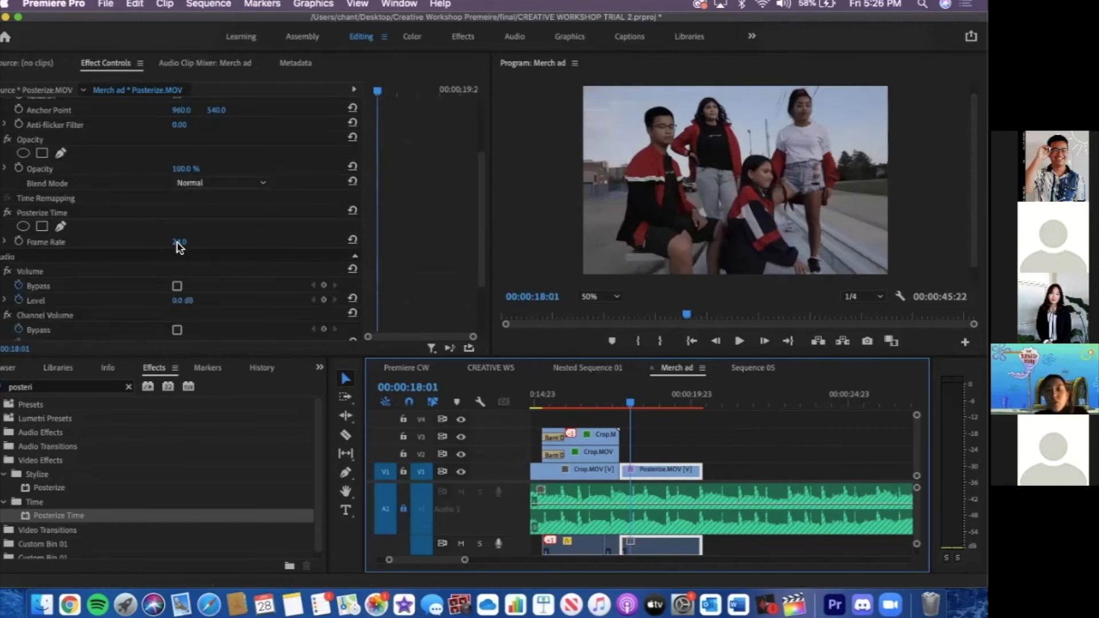
click(619, 403)
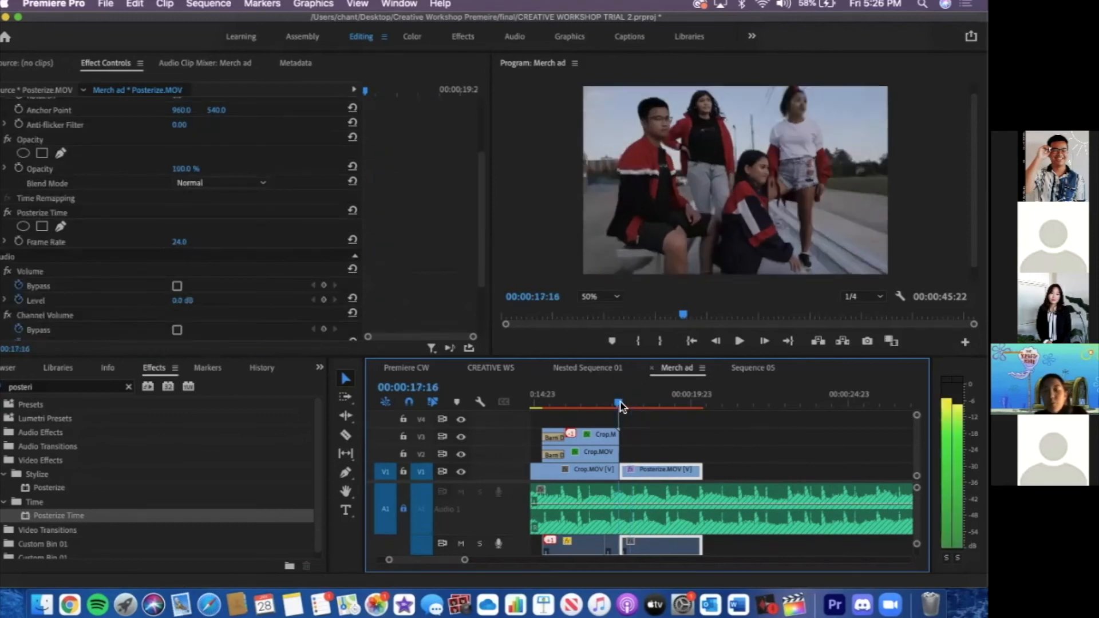
click(635, 404)
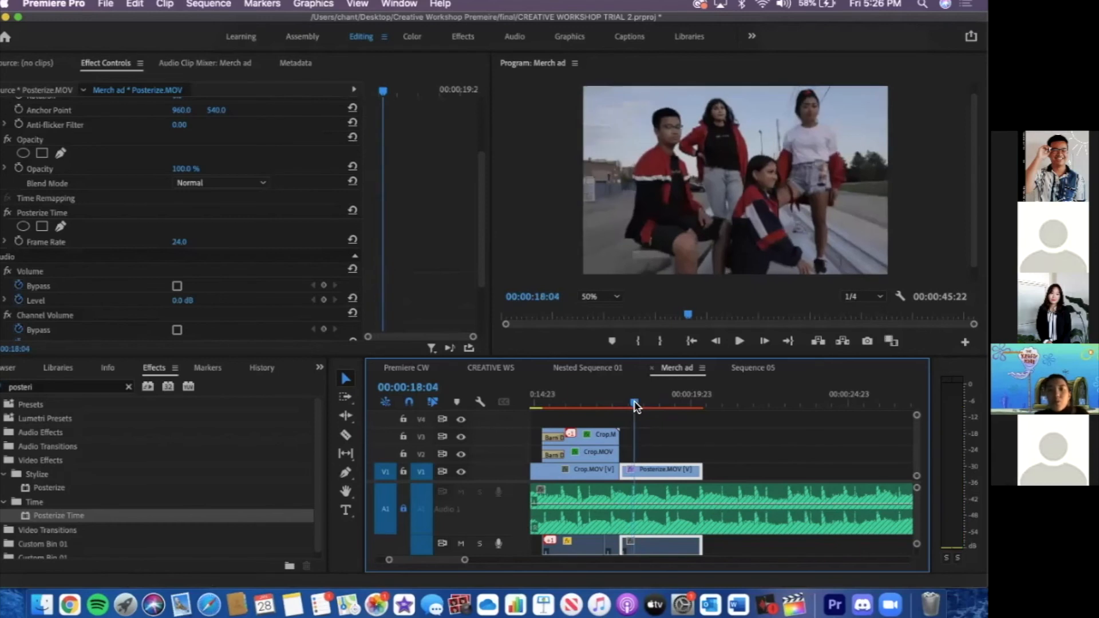
click(179, 242)
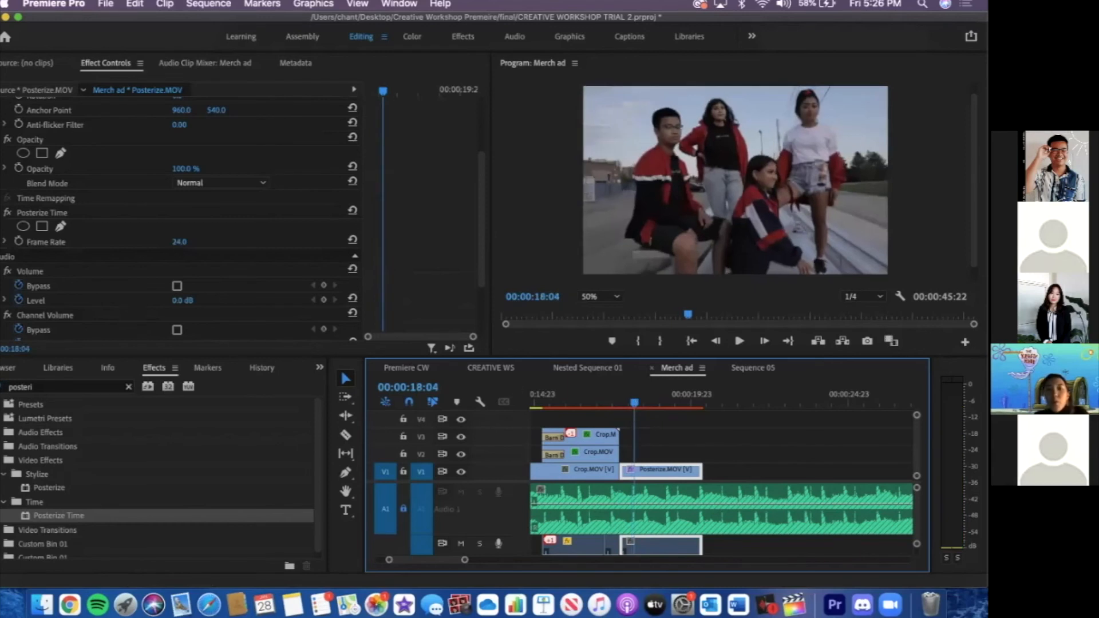
text(11)
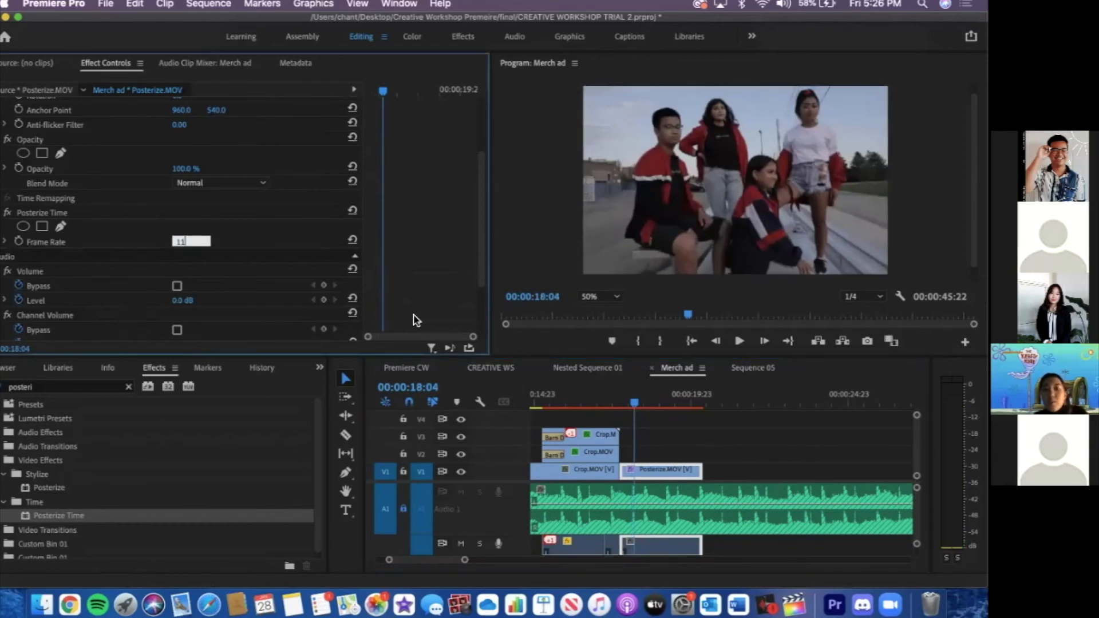
key(Return)
click(619, 404)
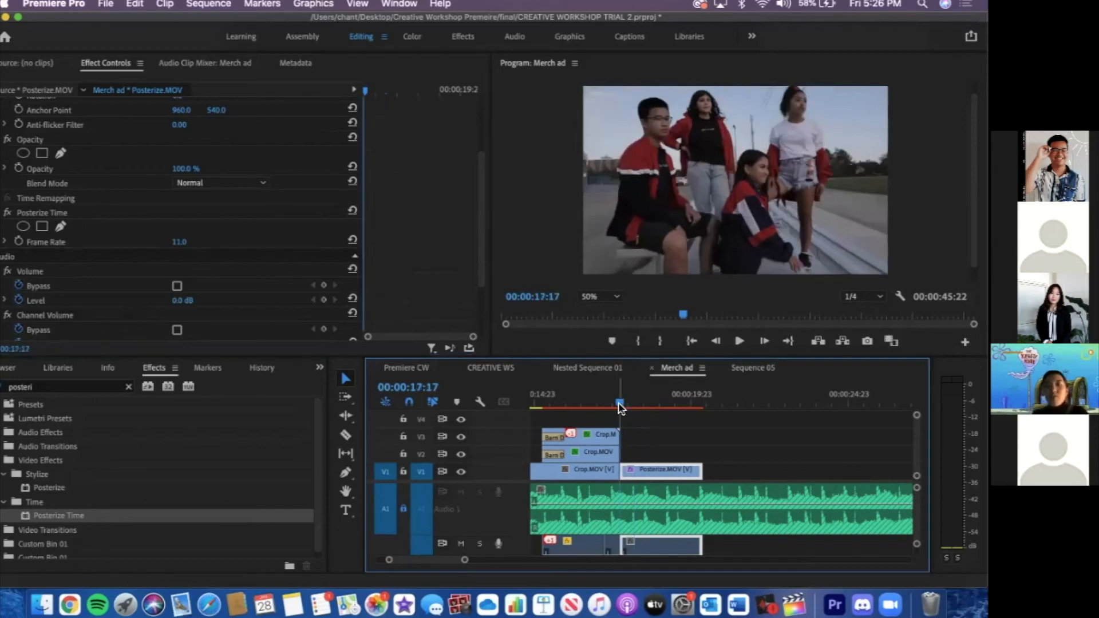
key(space)
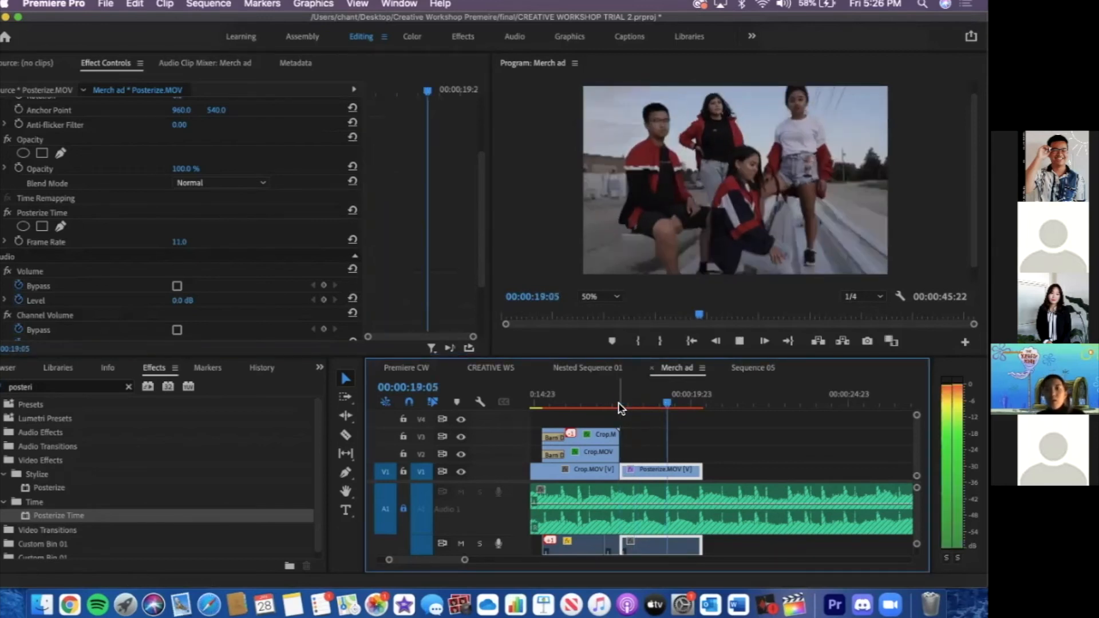
key(space)
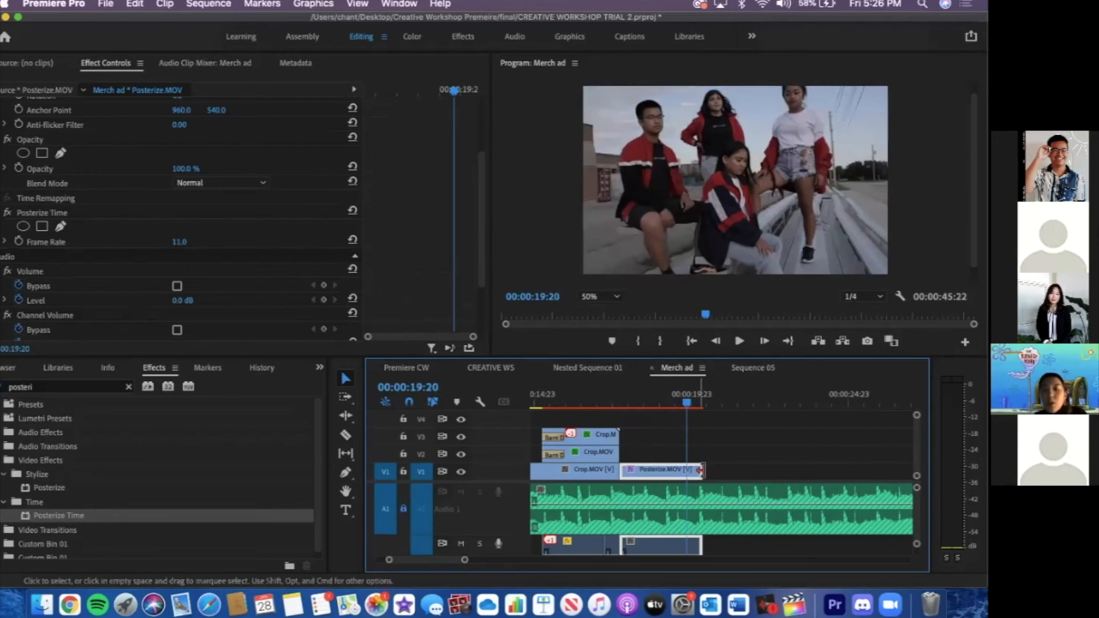
Trim the end of the Posterize.MOV clip to 00:00:19:20 and place a copy of the clip directly after it
drag(692, 470, 685, 470)
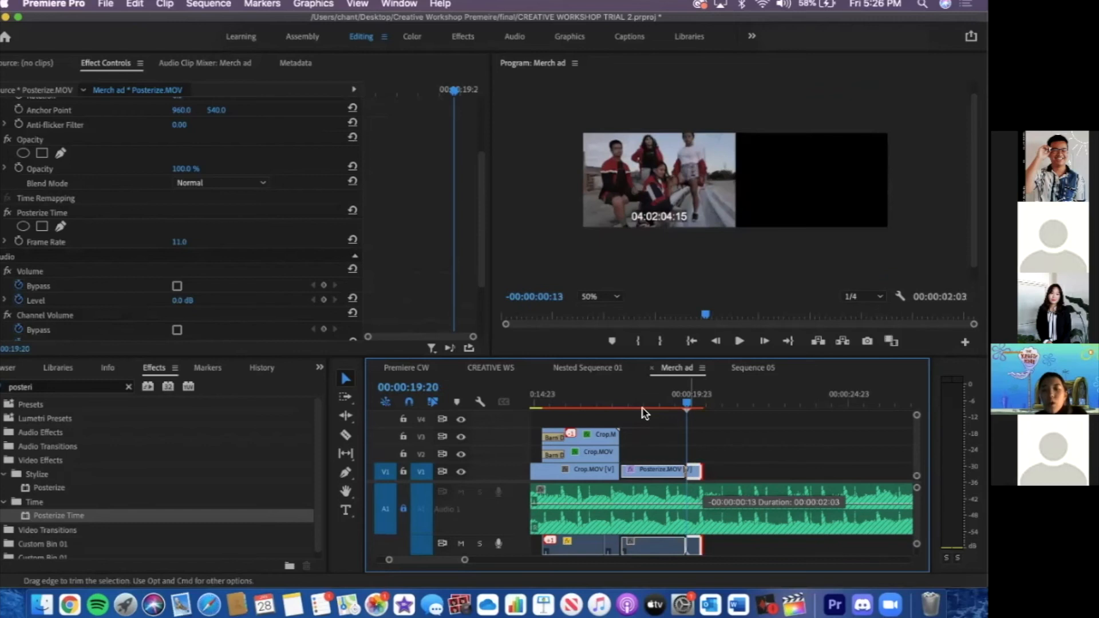
click(640, 405)
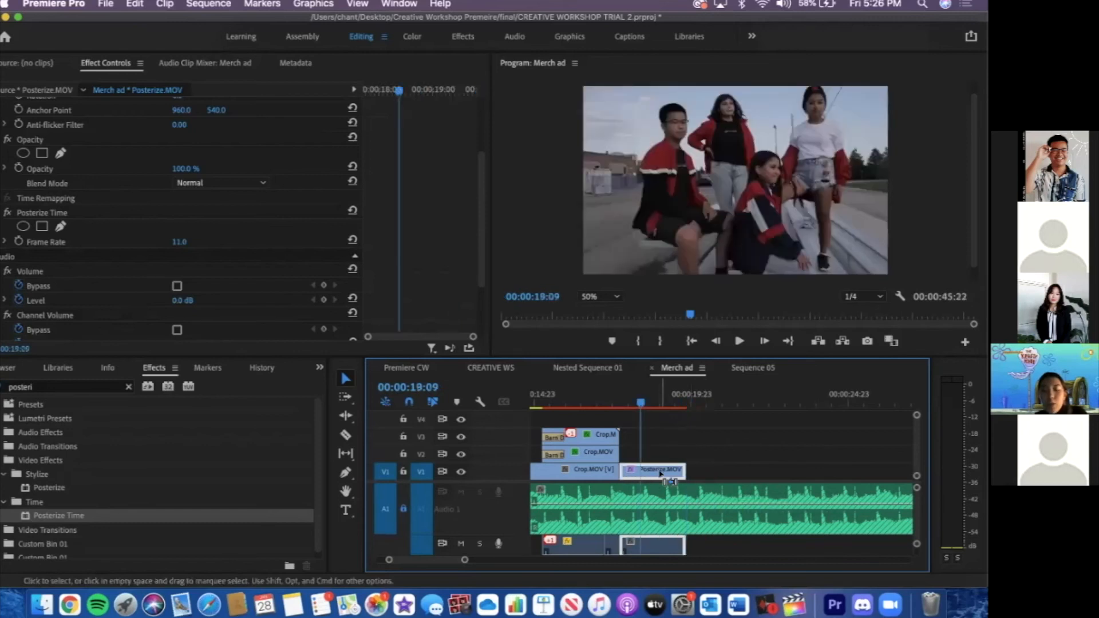
click(687, 405)
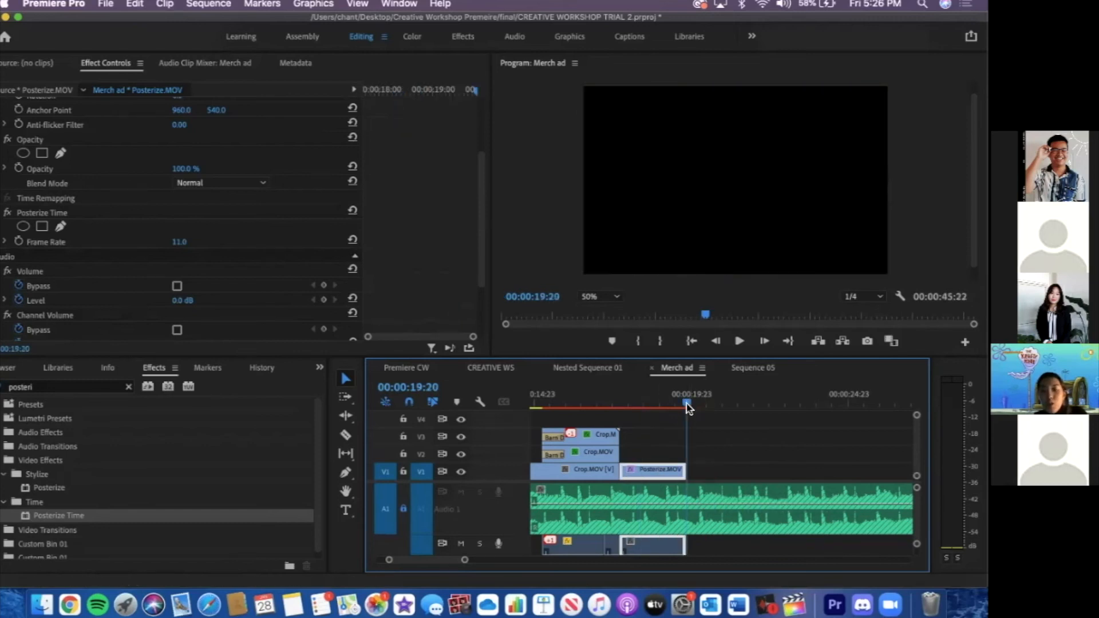
key(super+v)
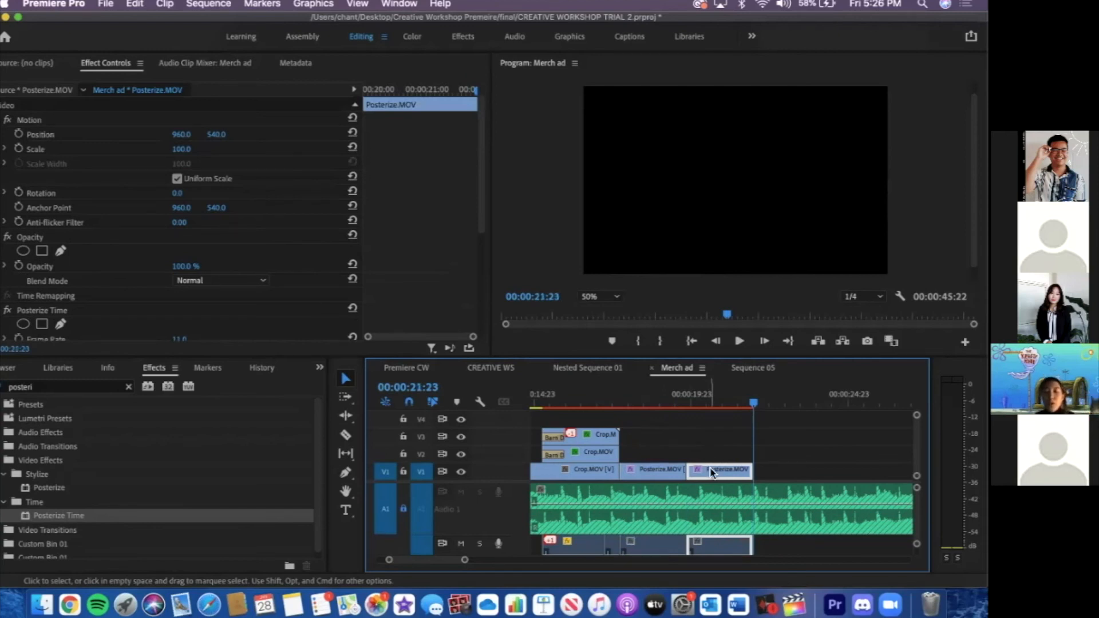
Reverse the speed of the copied Posterize.MOV clip, keeping it at 100%
right_click(721, 474)
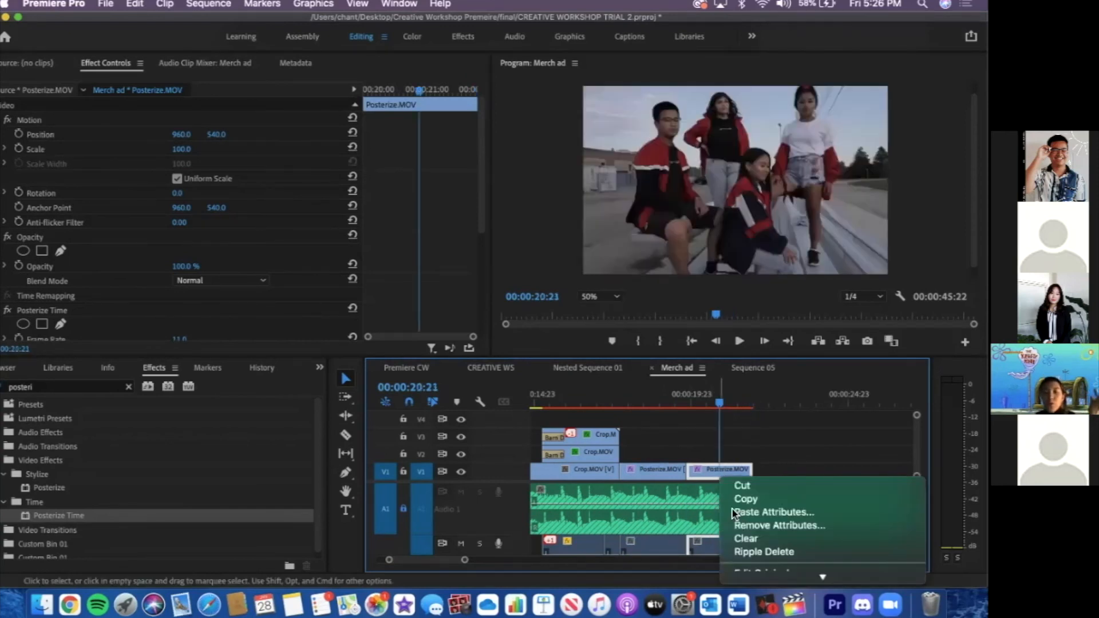
scroll(732, 511, down, 10)
scroll(784, 434, down, 2)
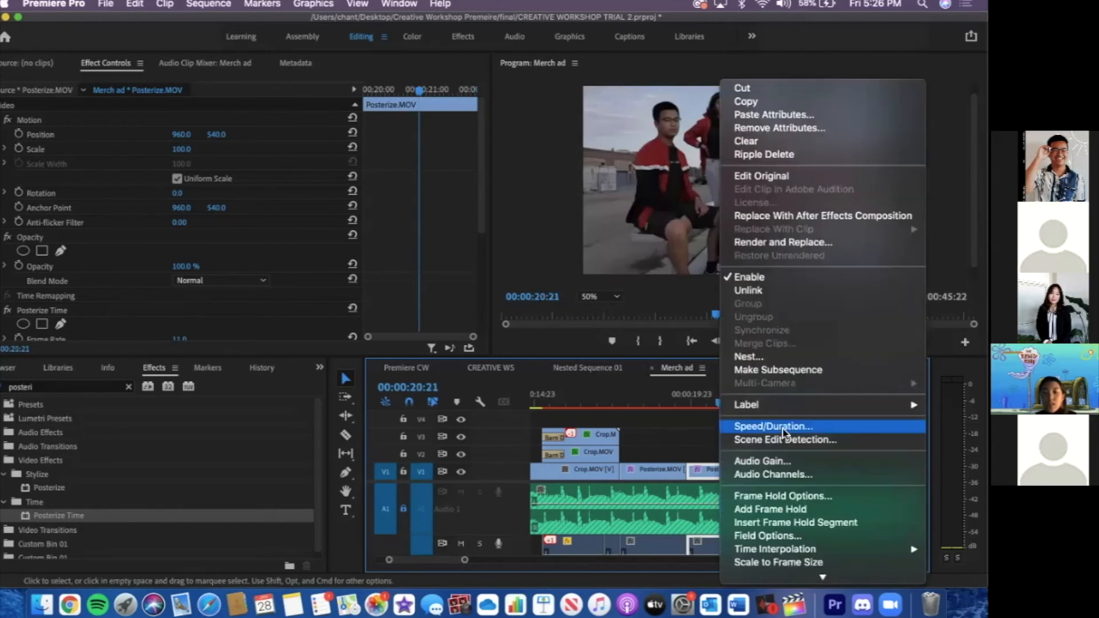
click(783, 432)
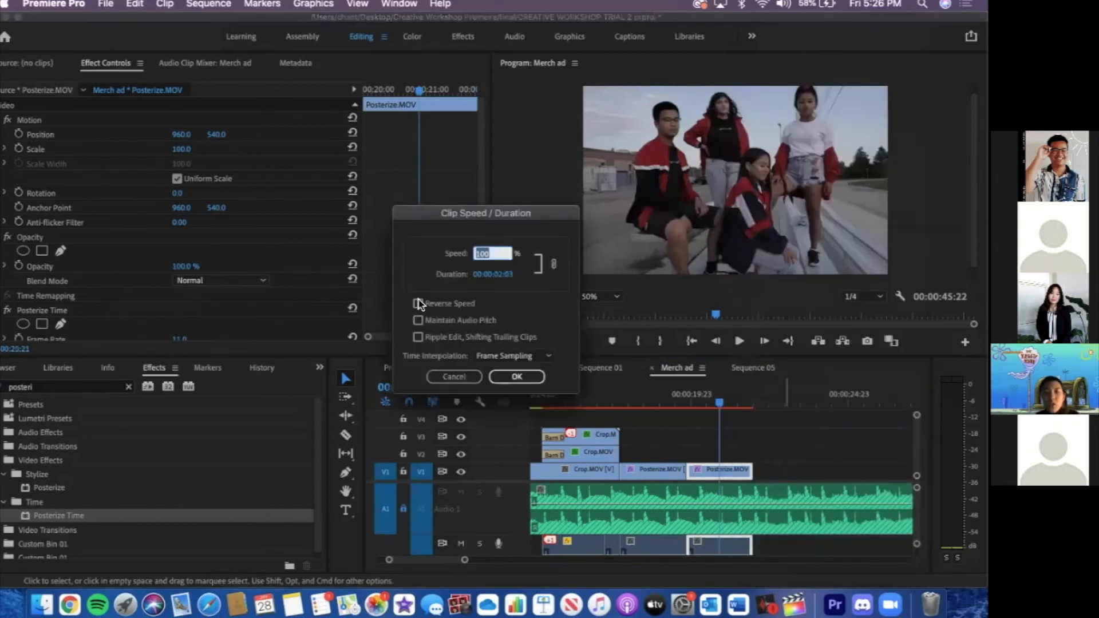
click(418, 303)
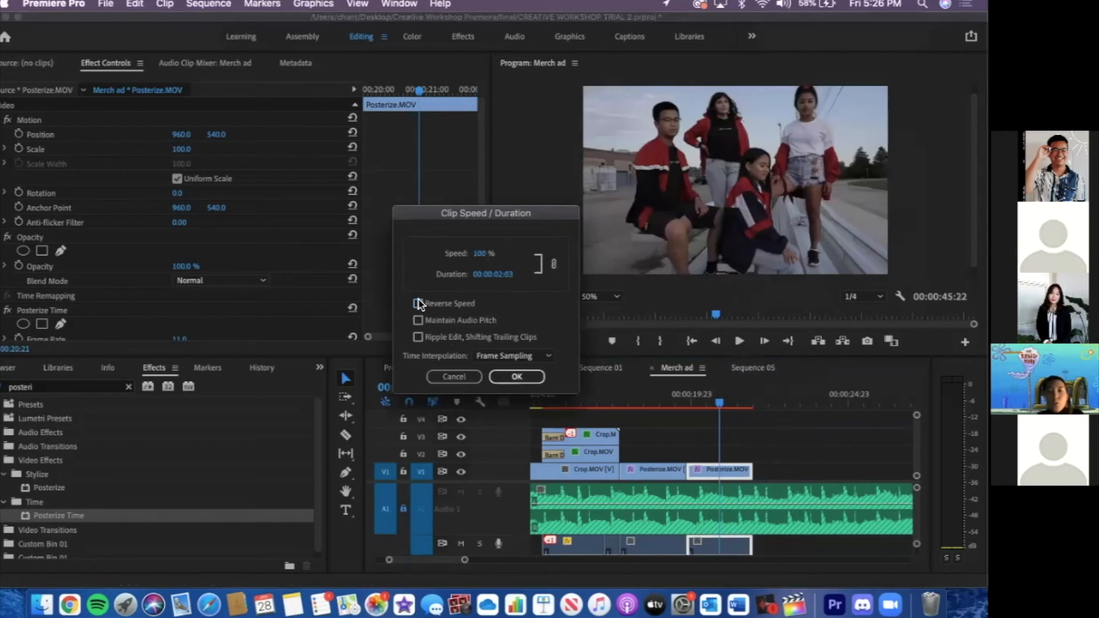
click(517, 376)
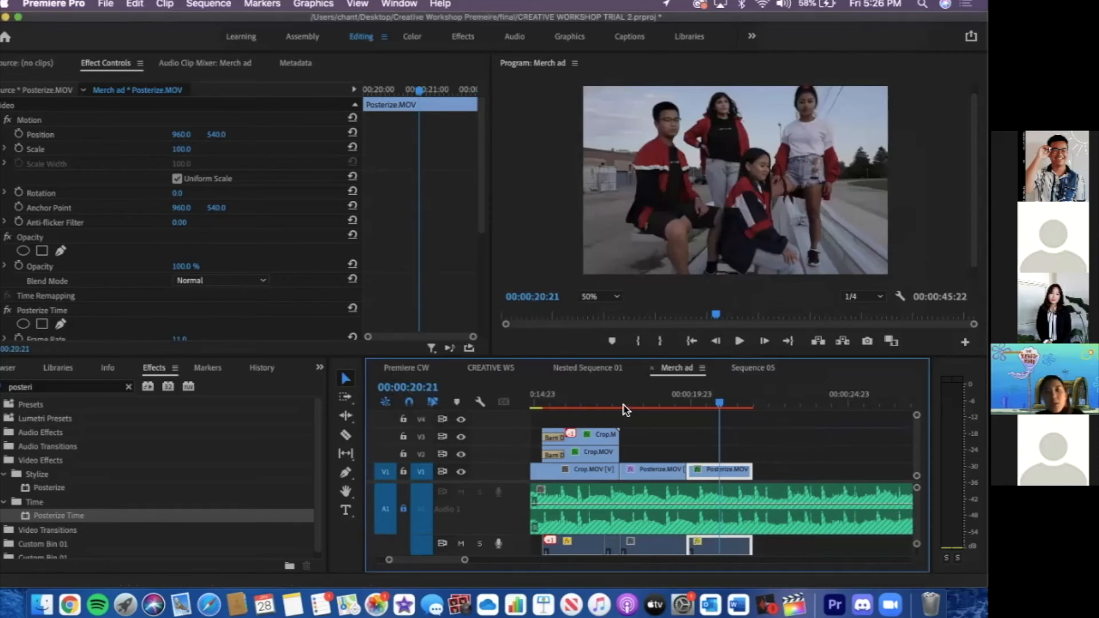
Play back the original and reversed Posterize.MOV clips, and return to the start of the first one at 00:00:17:17
click(616, 404)
key(space)
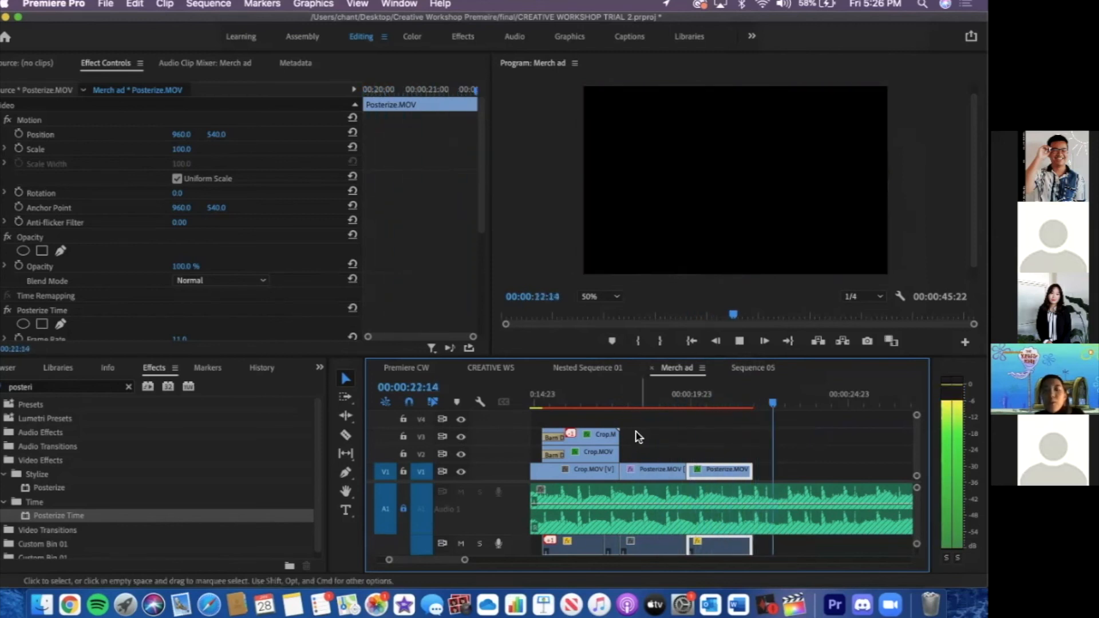
key(space)
click(623, 405)
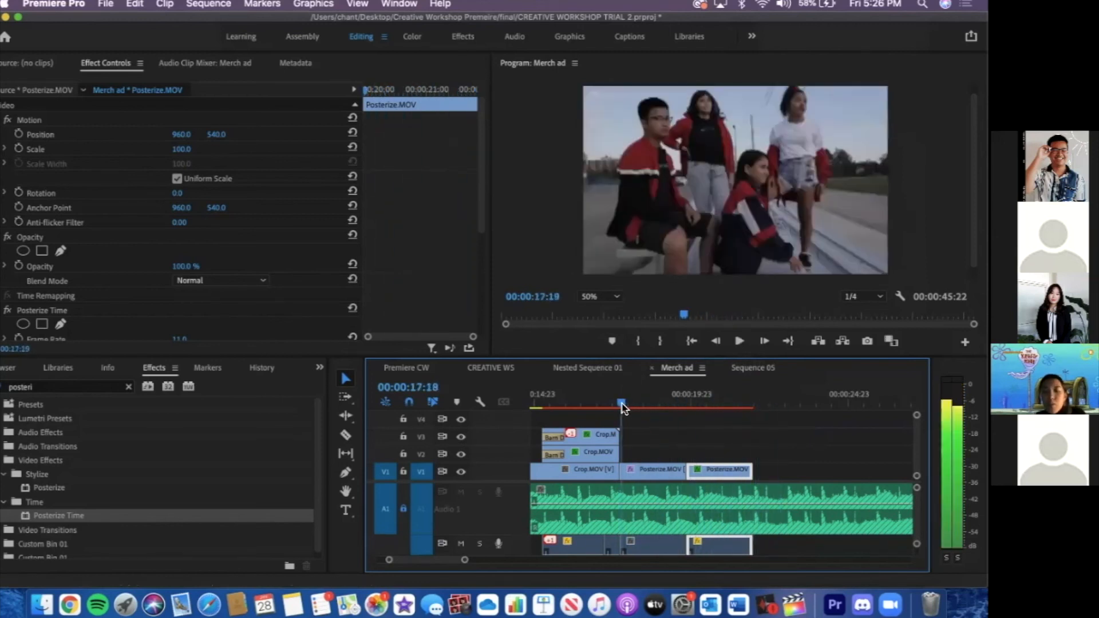
drag(622, 404, 620, 403)
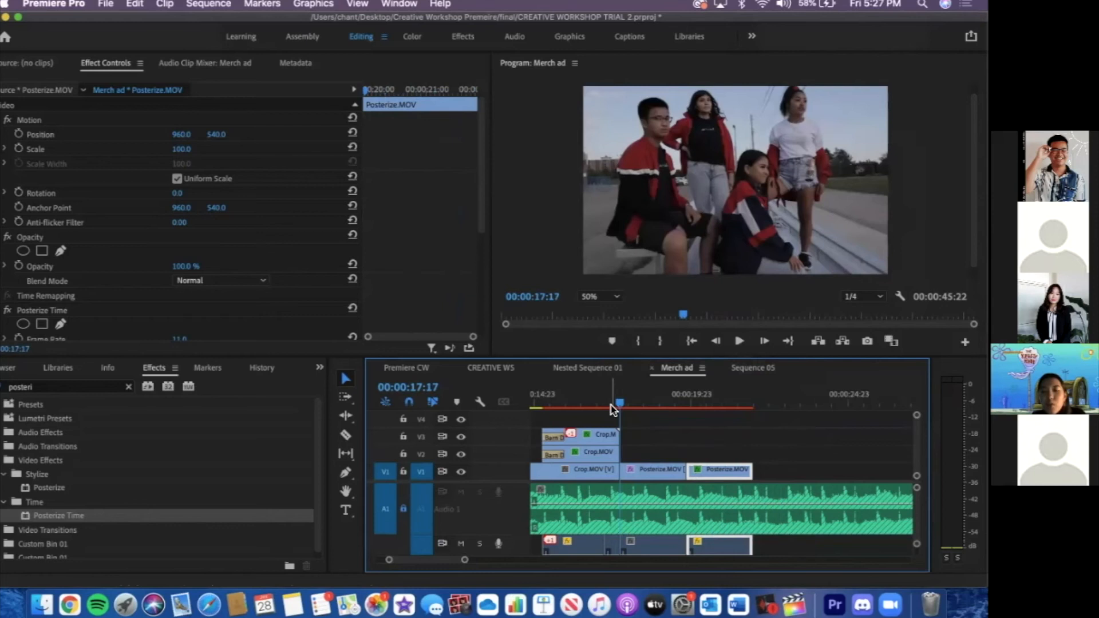
key(ctrl+Right)
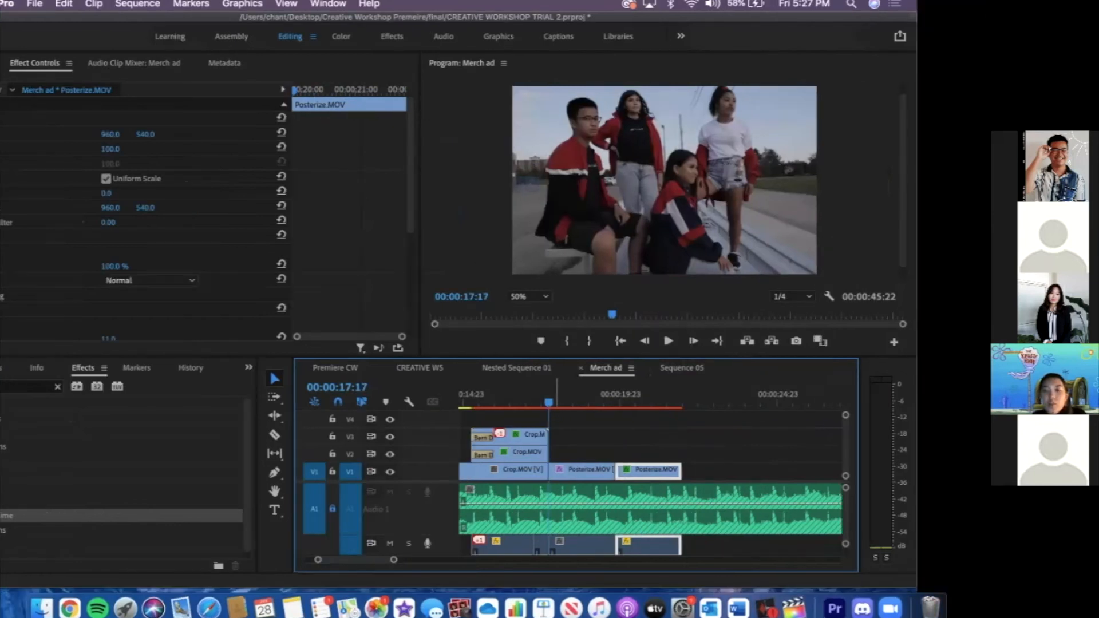
key(ctrl+Left)
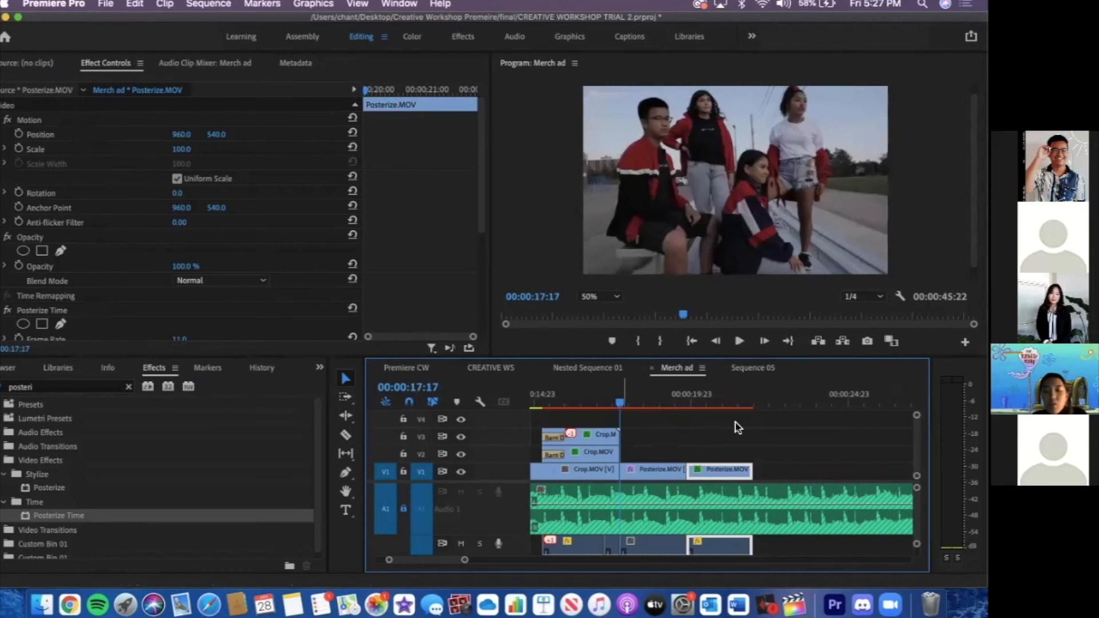
Apply the Monochrome Normal Contrast Lumetri preset to the reversed Posterize.MOV clip
click(707, 401)
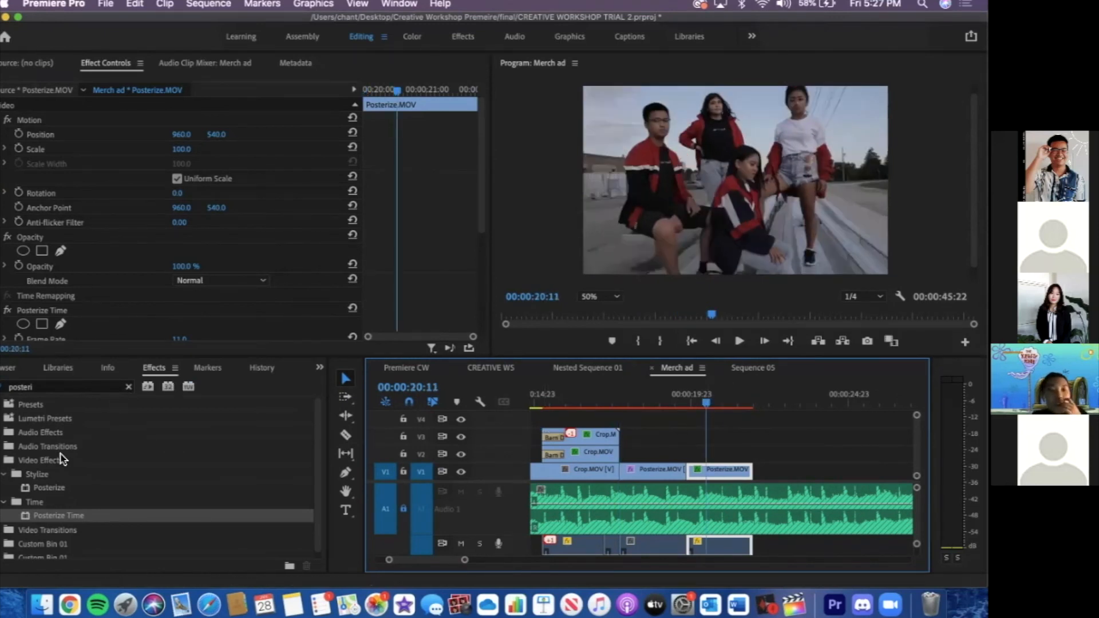
click(1, 424)
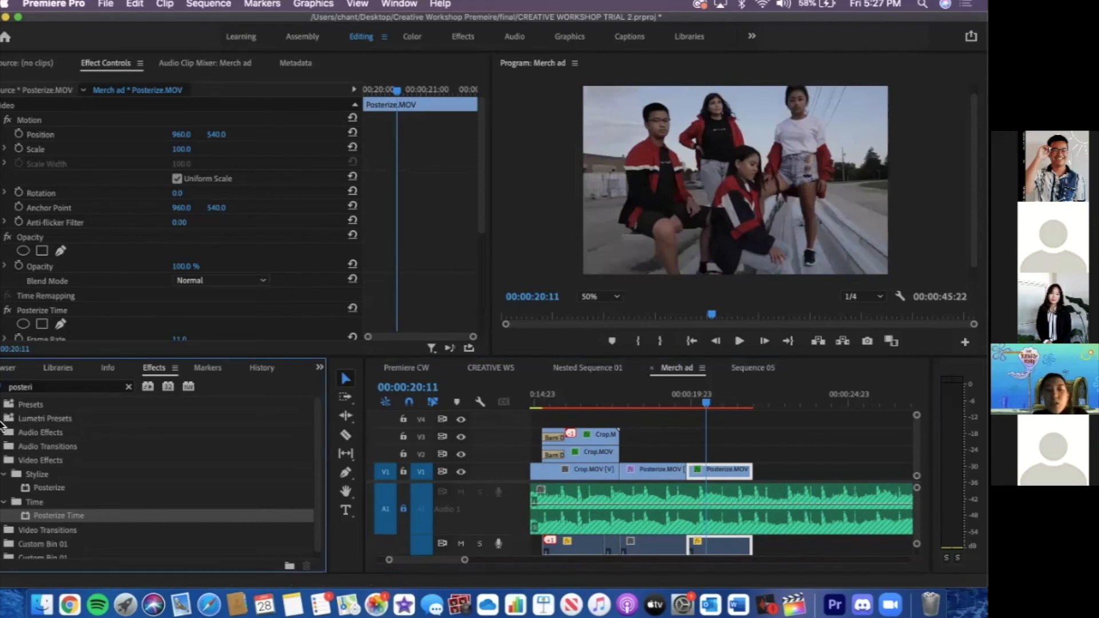
click(127, 389)
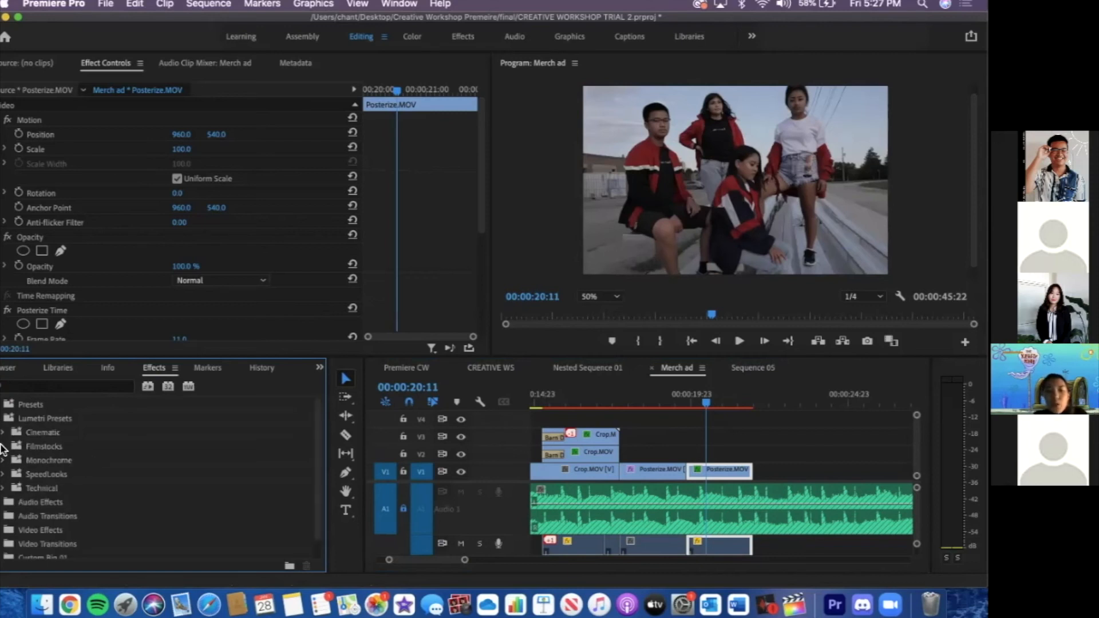
click(5, 460)
scroll(172, 515, down, 2)
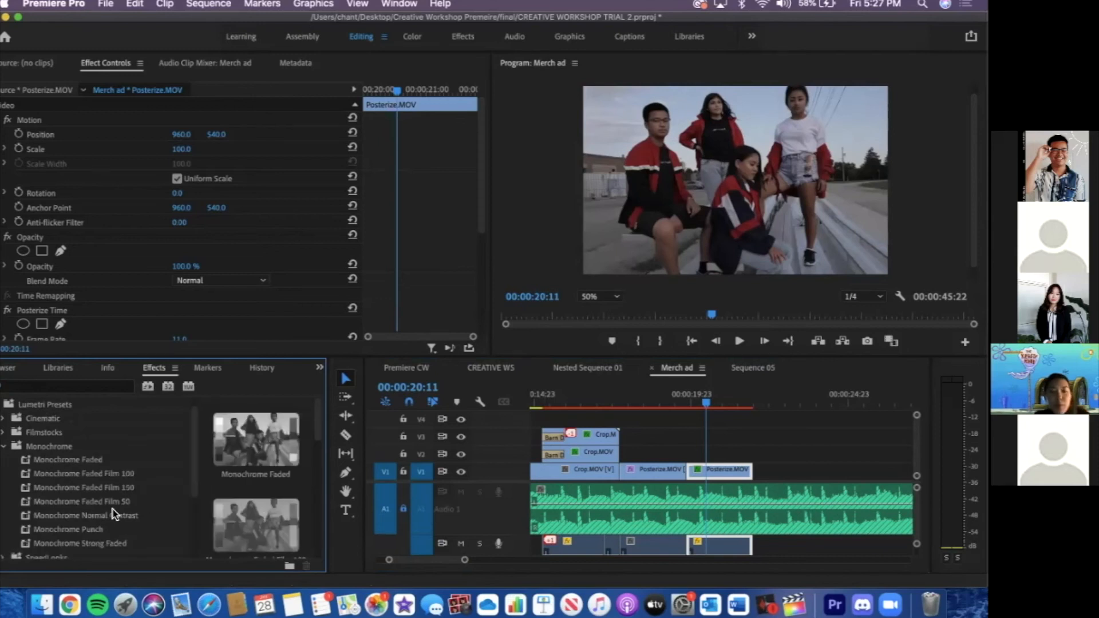
scroll(252, 531, down, 5)
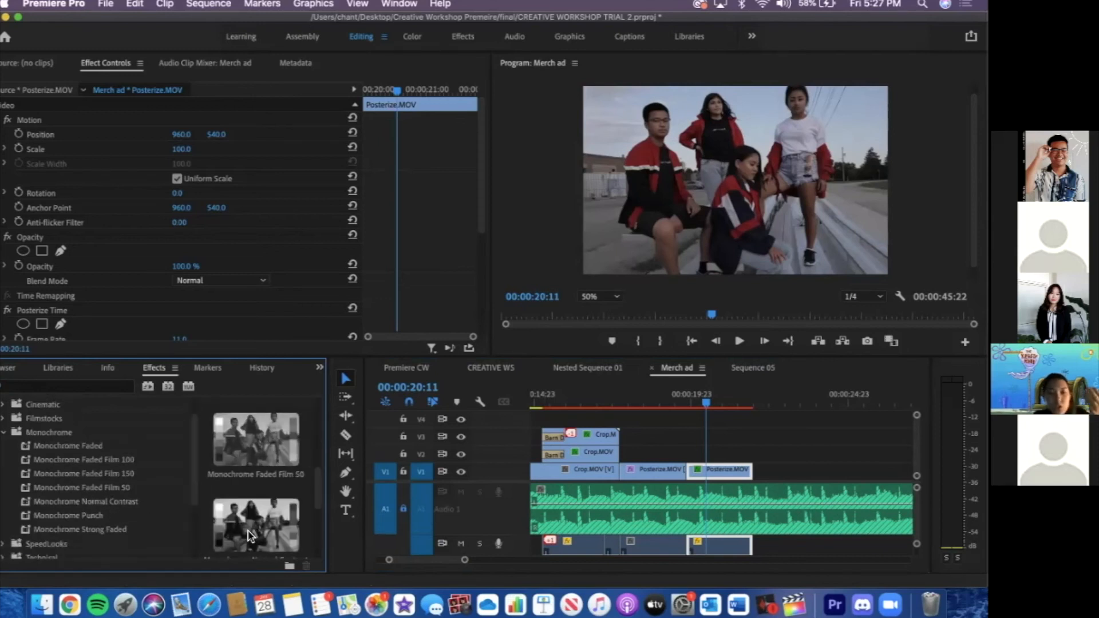
click(86, 503)
drag(259, 524, 695, 472)
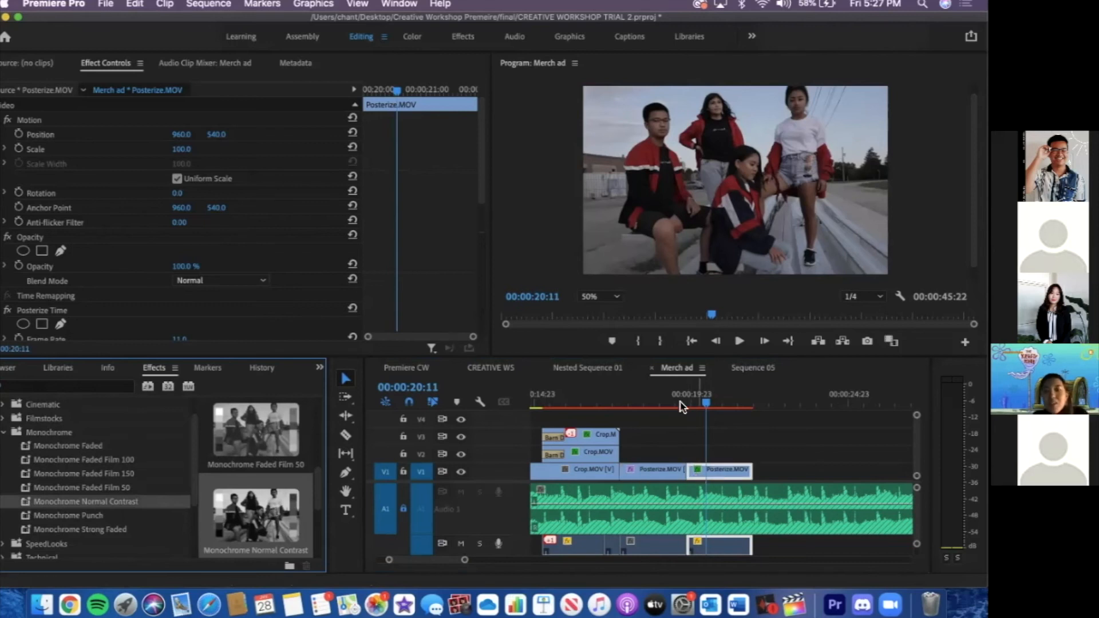
Play back the original and monochrome Posterize.MOV clips from 00:00:17:16
click(619, 405)
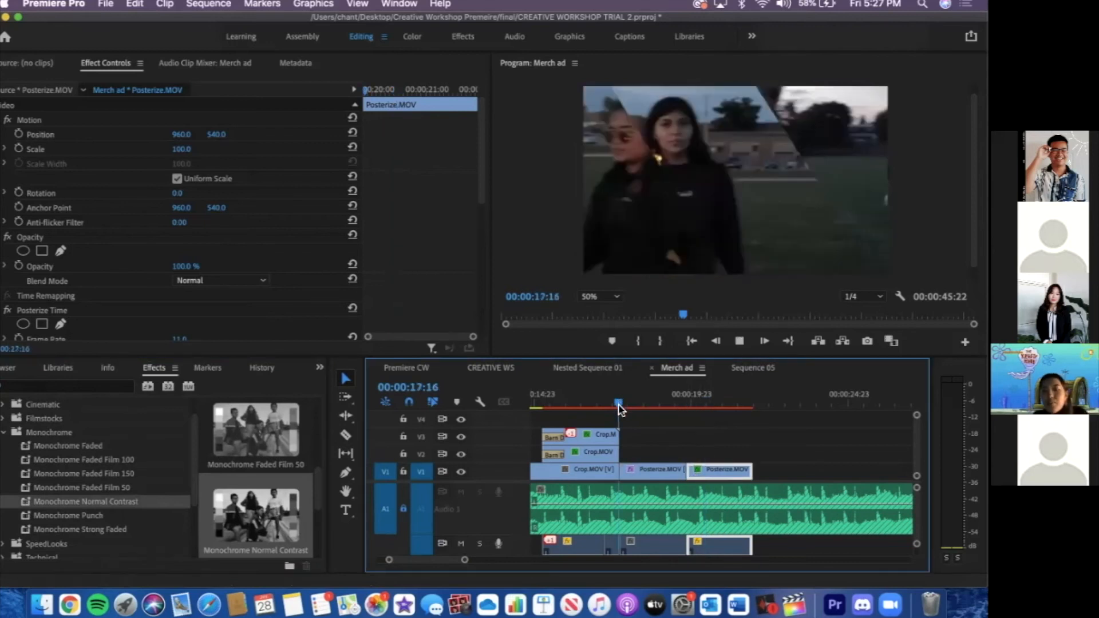
key(space)
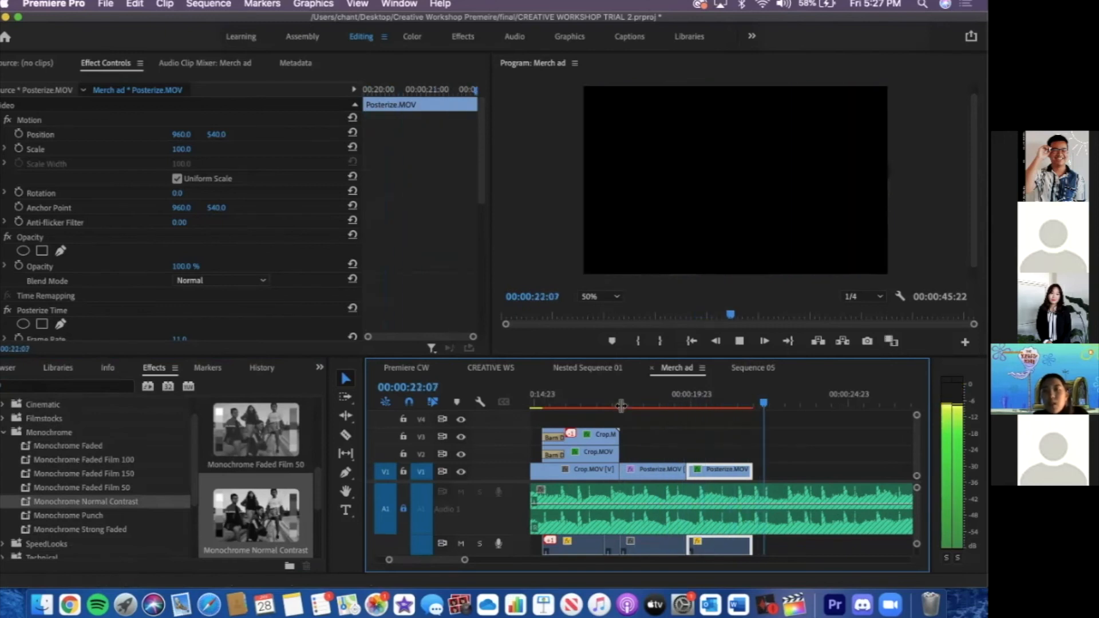
key(space)
Duplicate the pair of Posterize.MOV clips directly after the monochrome one, starting at 00:00:21:21
drag(788, 465, 641, 466)
key(super+c)
drag(759, 404, 746, 409)
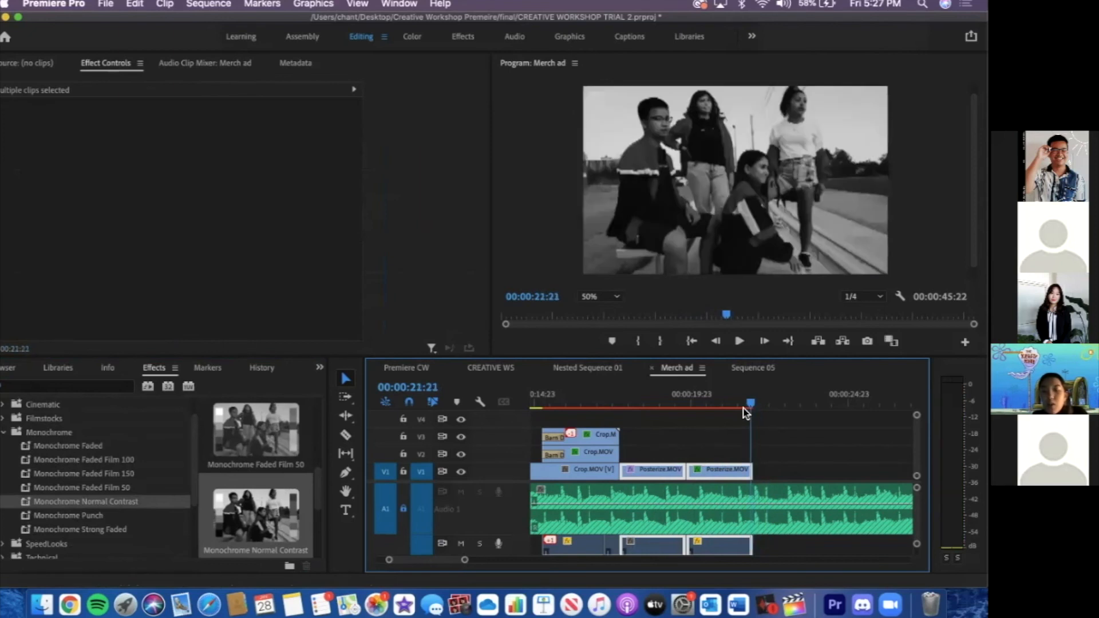
key(super+v)
click(763, 405)
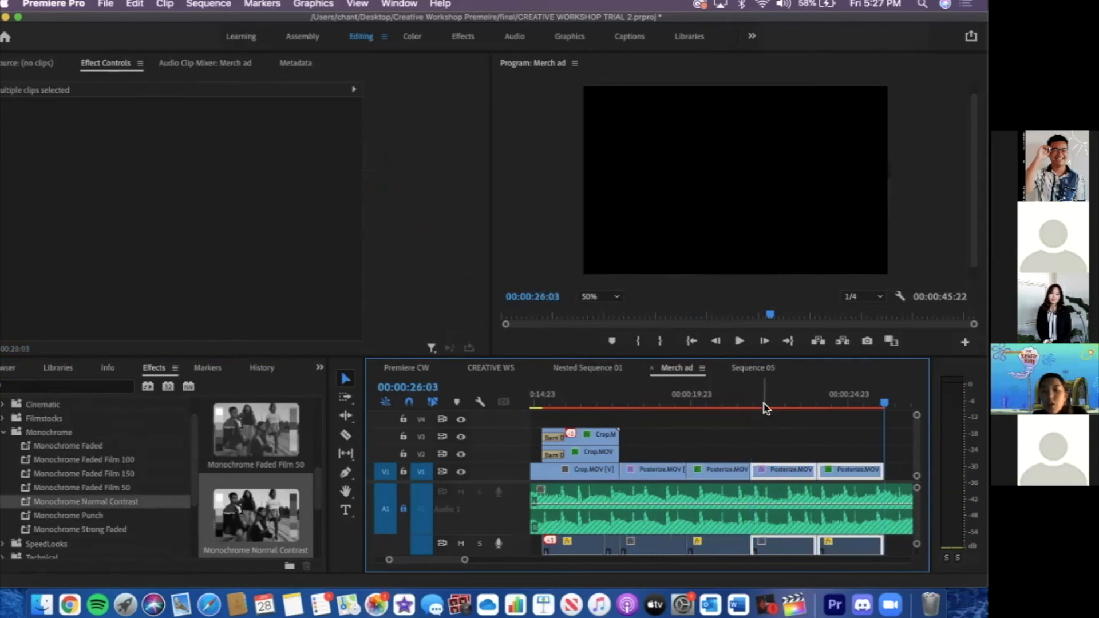
Examine the Vignette and Basic Correction settings of the first monochrome Posterize.MOV clip in the Color workspace
click(711, 406)
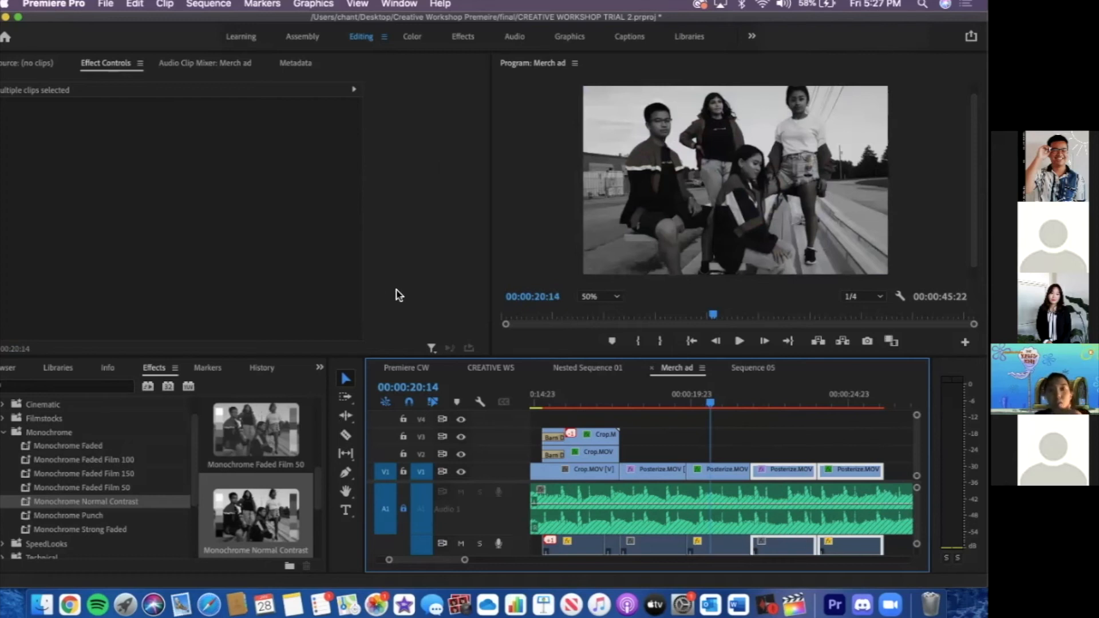
click(412, 38)
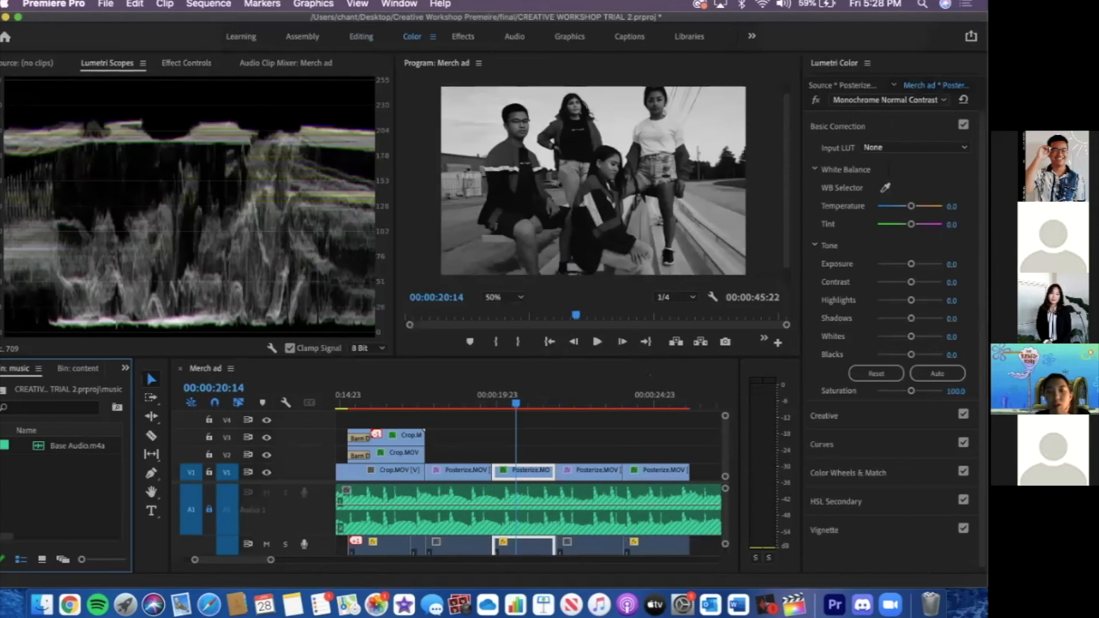
click(852, 475)
click(851, 491)
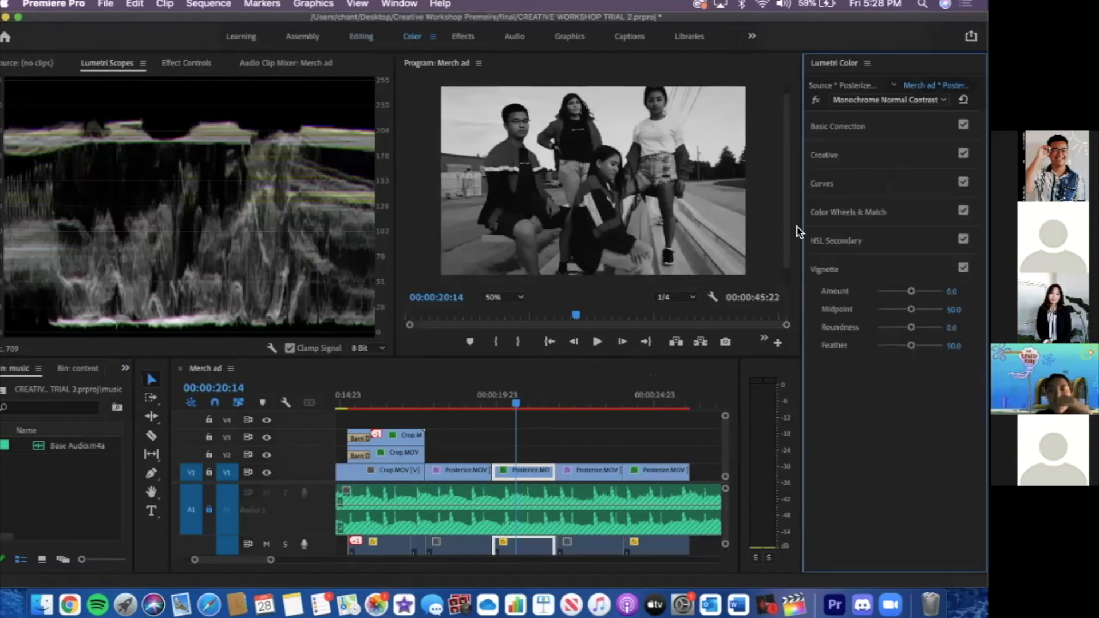
click(838, 127)
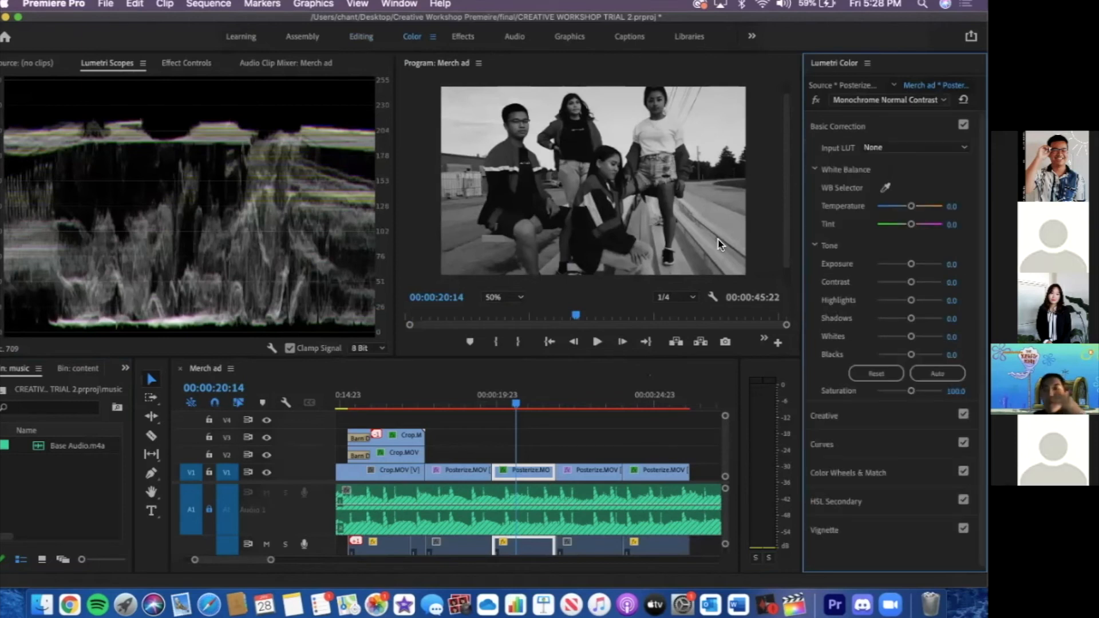
Play back the alternating colour and monochrome Posterize.MOV clips while watching the Lumetri Scopes
click(490, 404)
key(space)
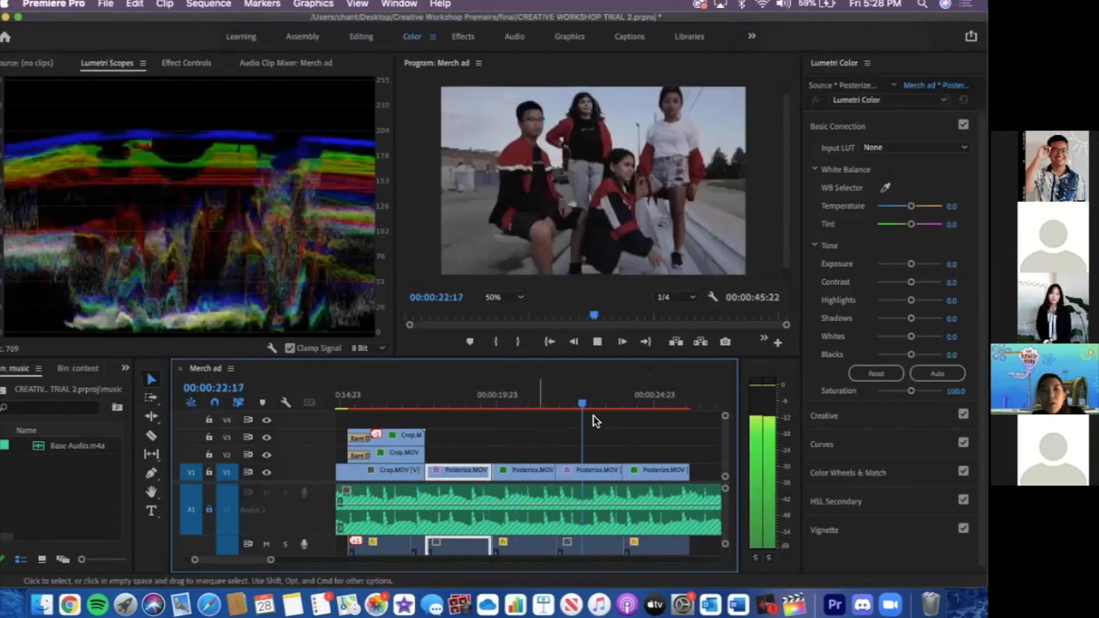
key(space)
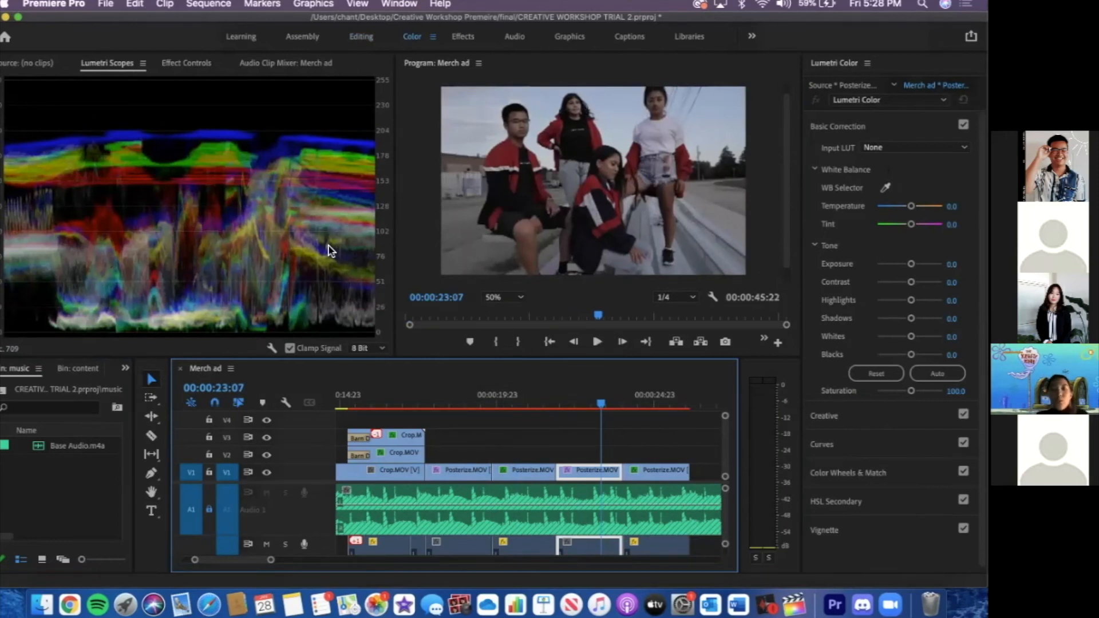
click(516, 405)
key(space)
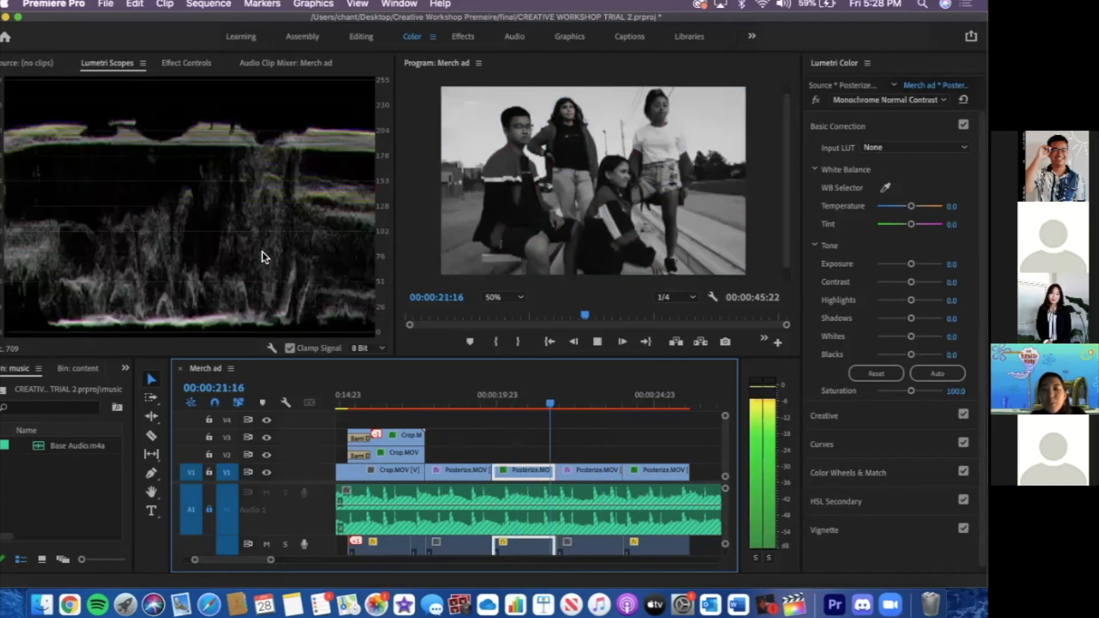
key(space)
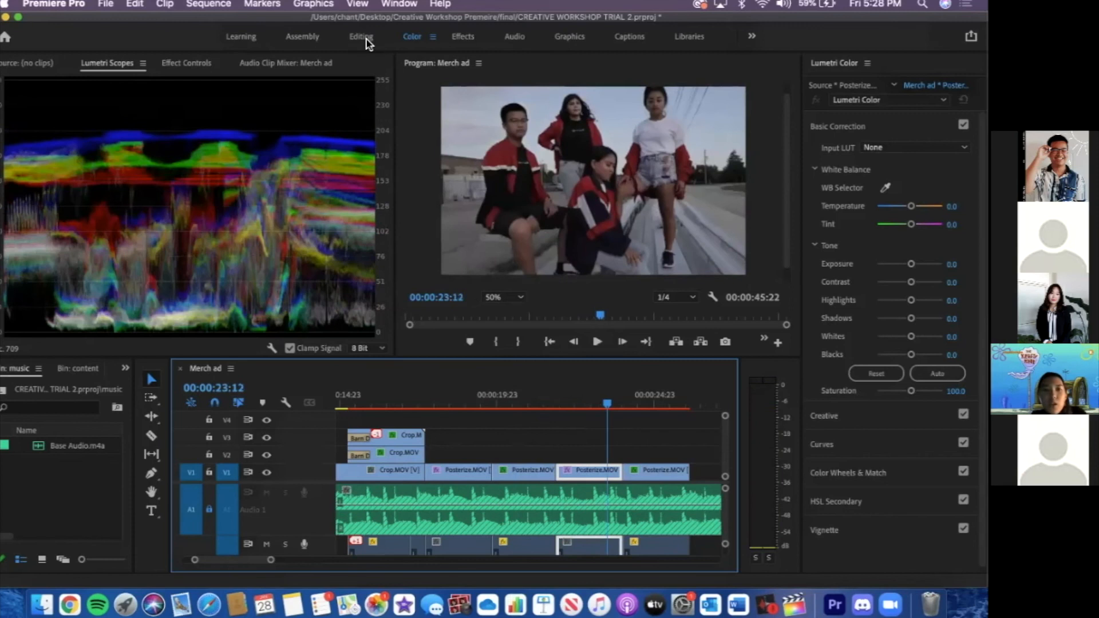
Return to the Editing workspace and place the playhead at 00:00:20:12 on the first monochrome clip
click(366, 41)
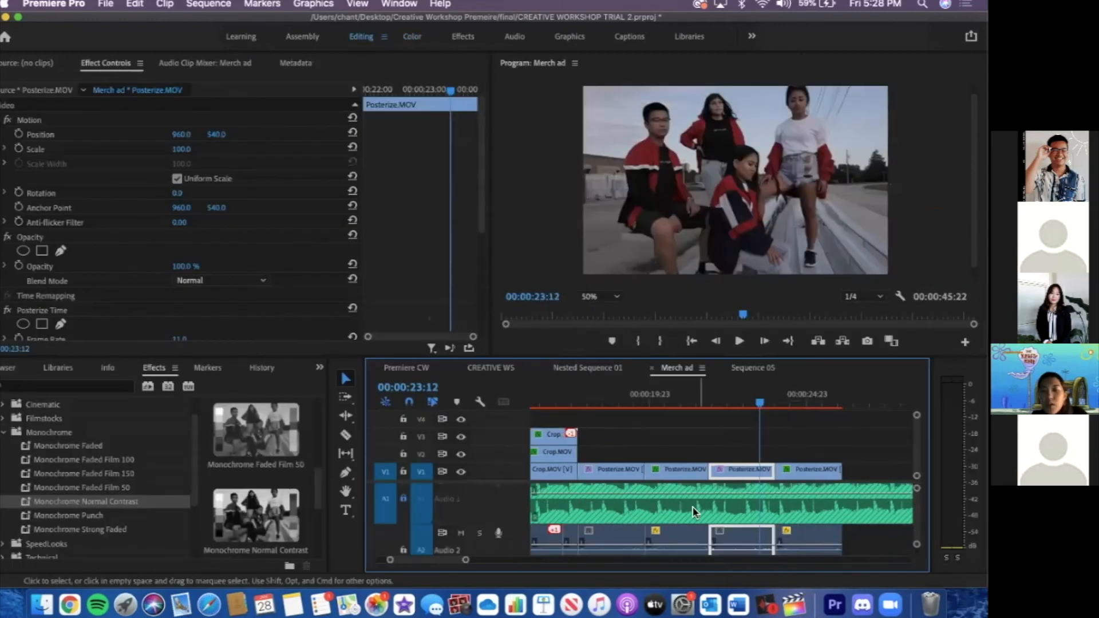
click(668, 404)
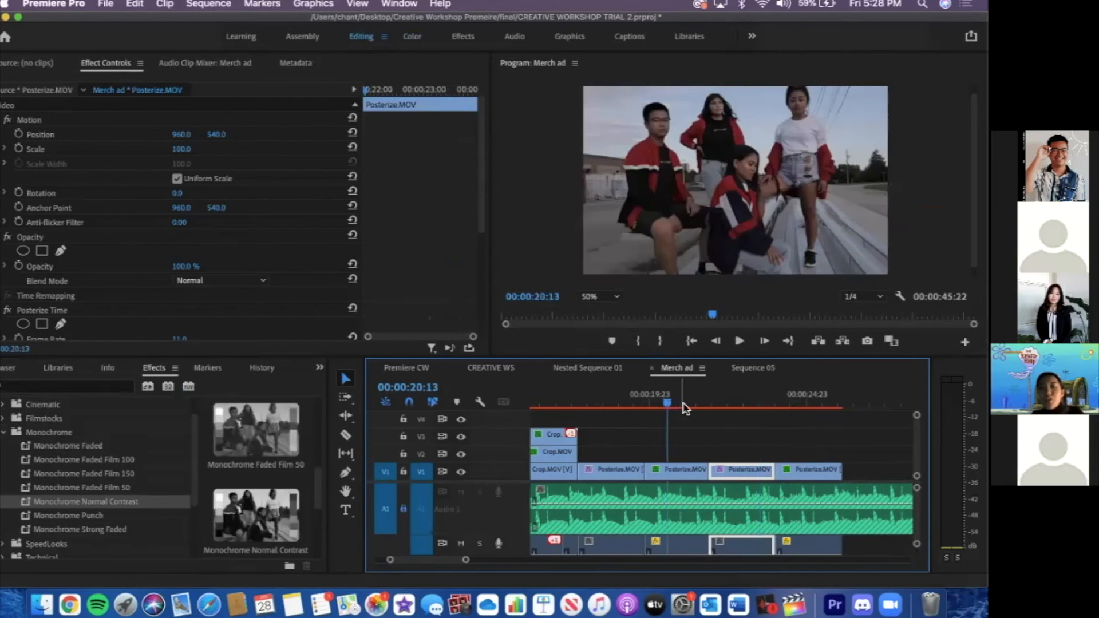
click(739, 404)
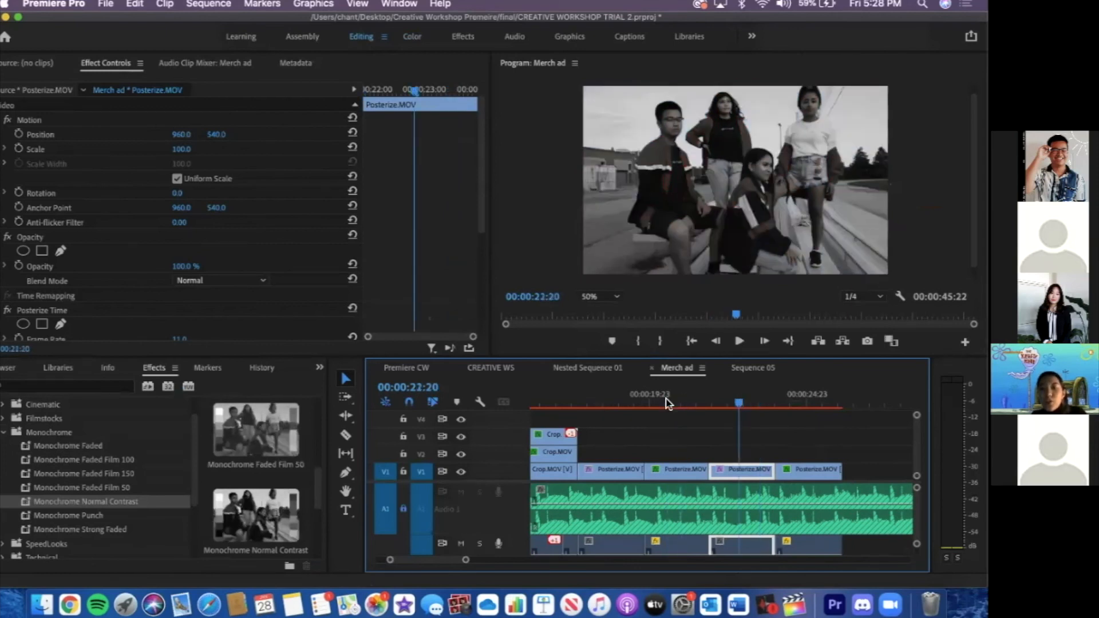
click(666, 404)
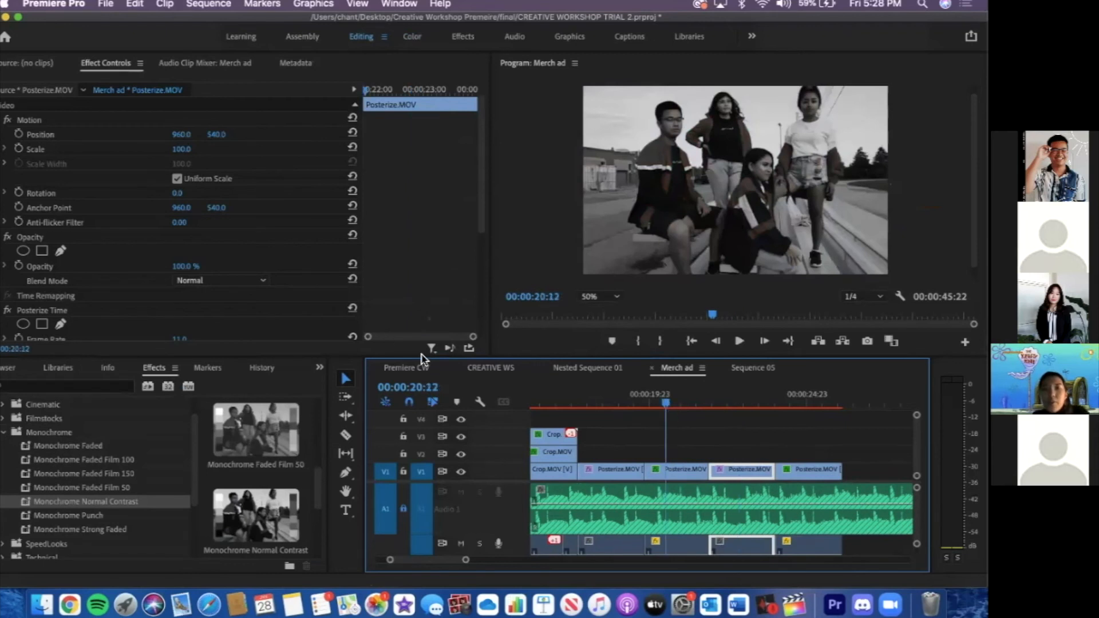
Draw a text box over the people in the frame at 00:00:20:12 and enter MERCH
key(t)
click(804, 218)
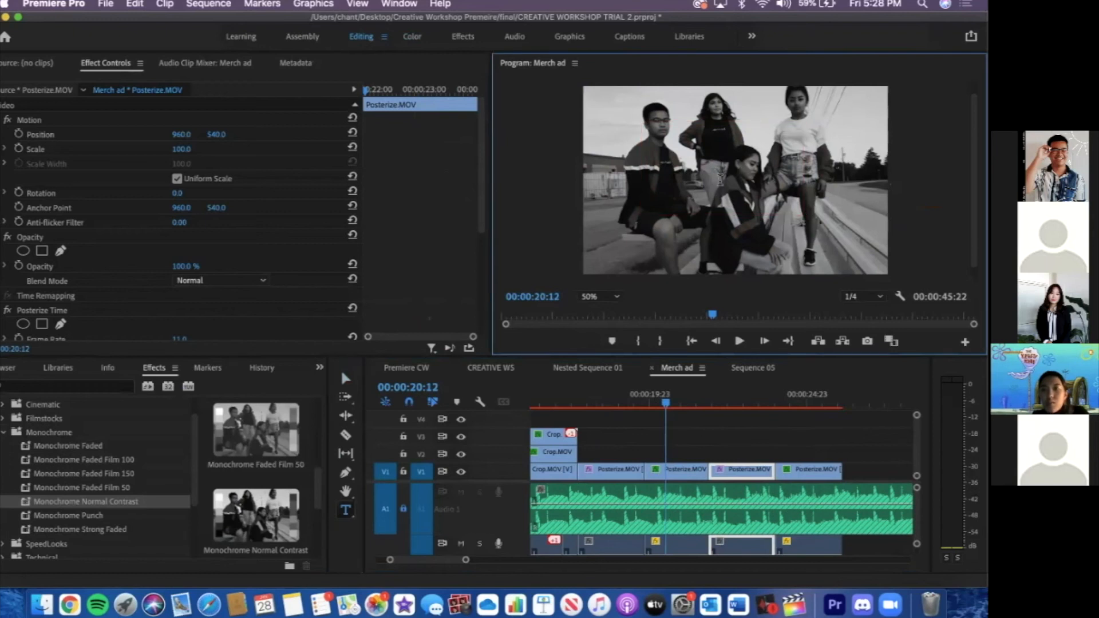
click(720, 177)
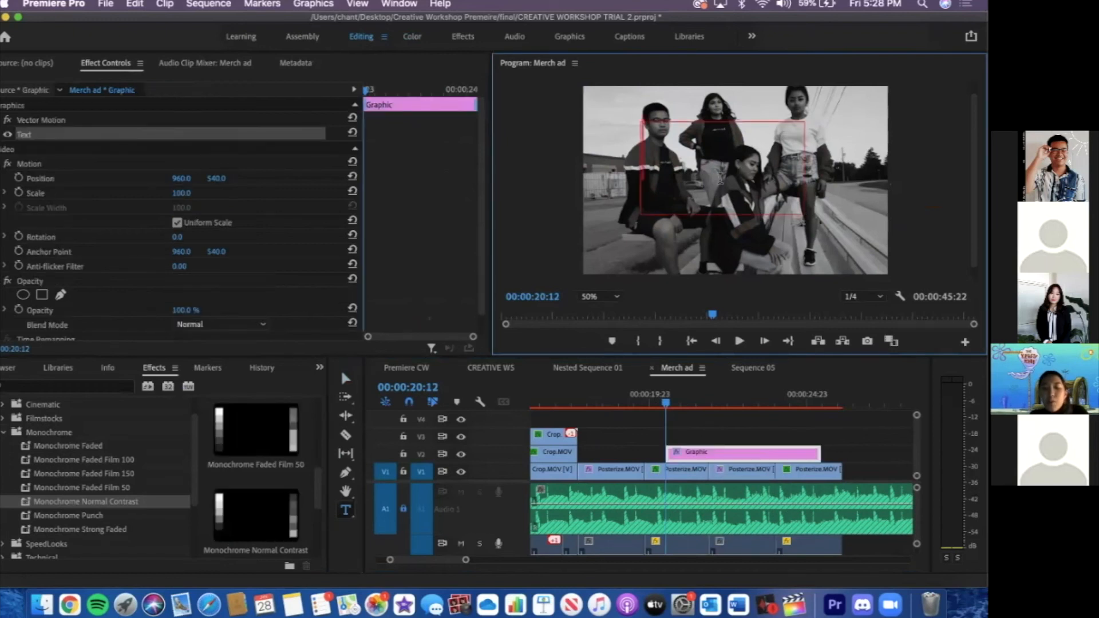
text(MERC)
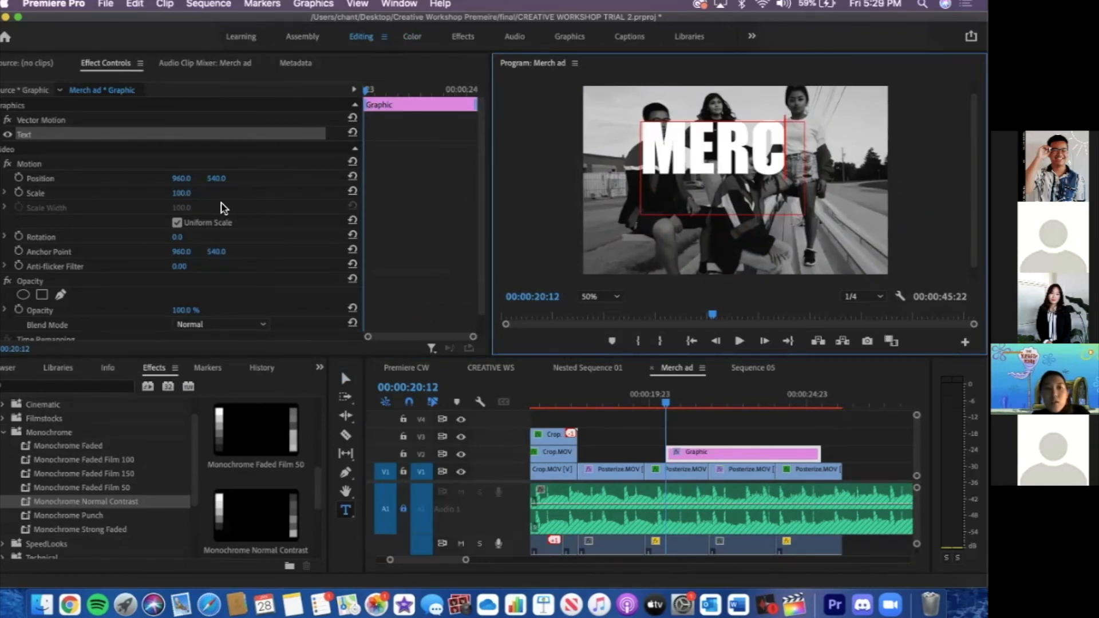
click(222, 204)
Clear the MERCH text and reduce the text box's font size to 294
click(751, 165)
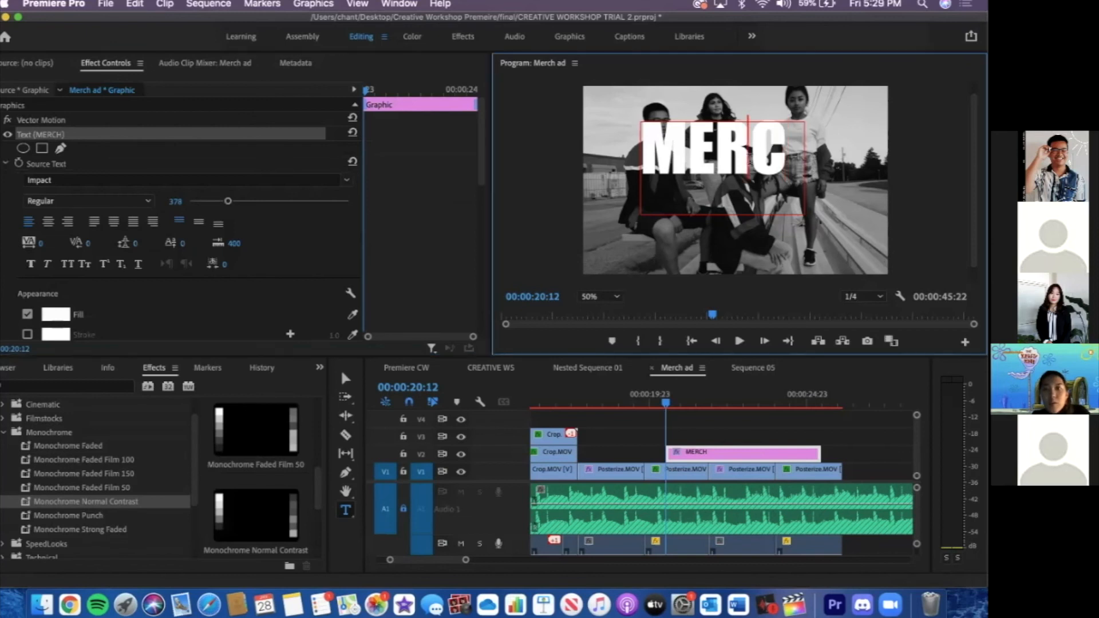
key(shift+Home)
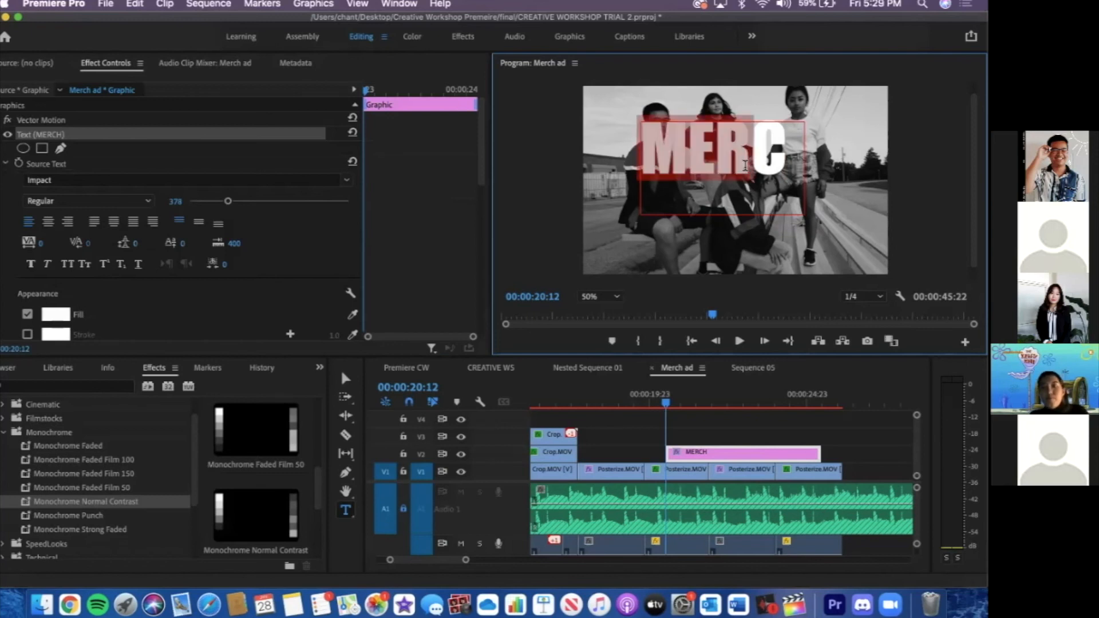
key(BackSpace)
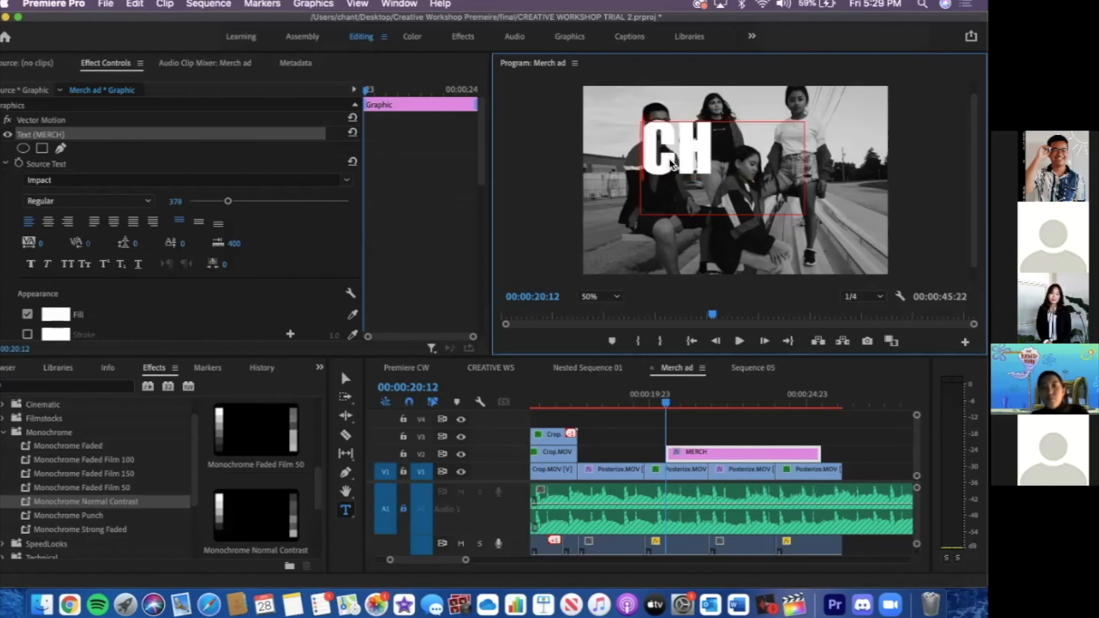
drag(670, 158, 713, 158)
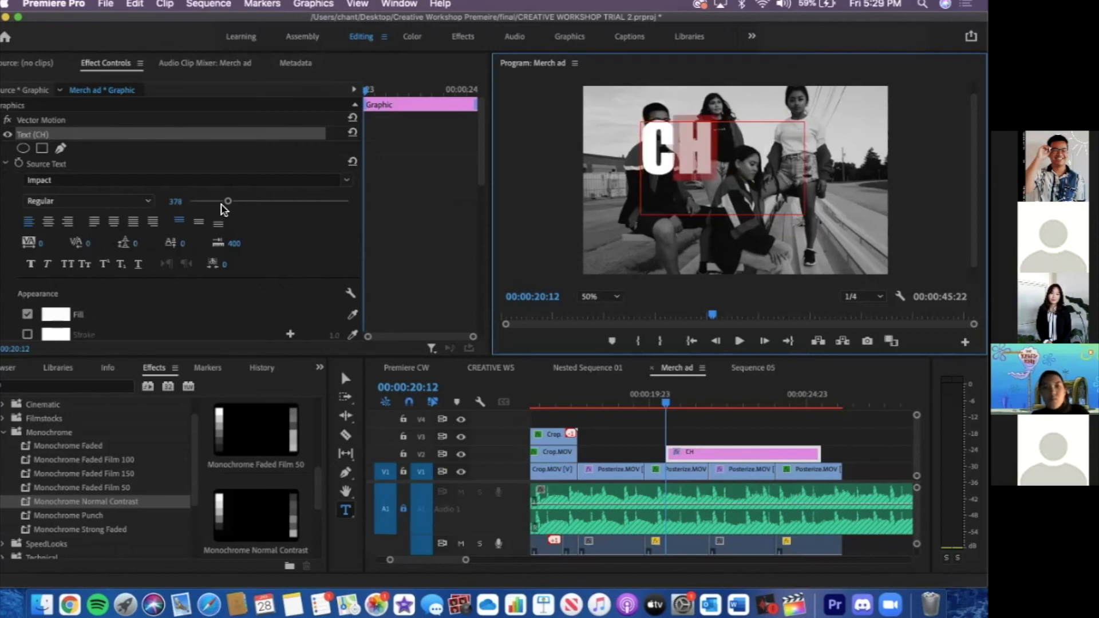
key(BackSpace)
key(BackSpace)
click(221, 202)
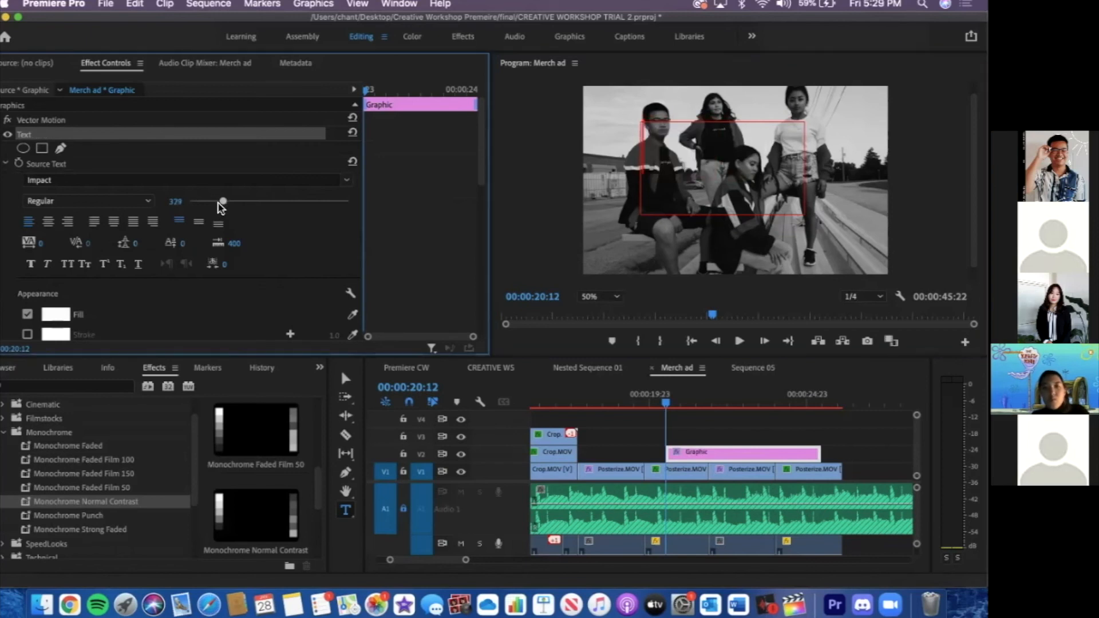
drag(218, 202, 221, 204)
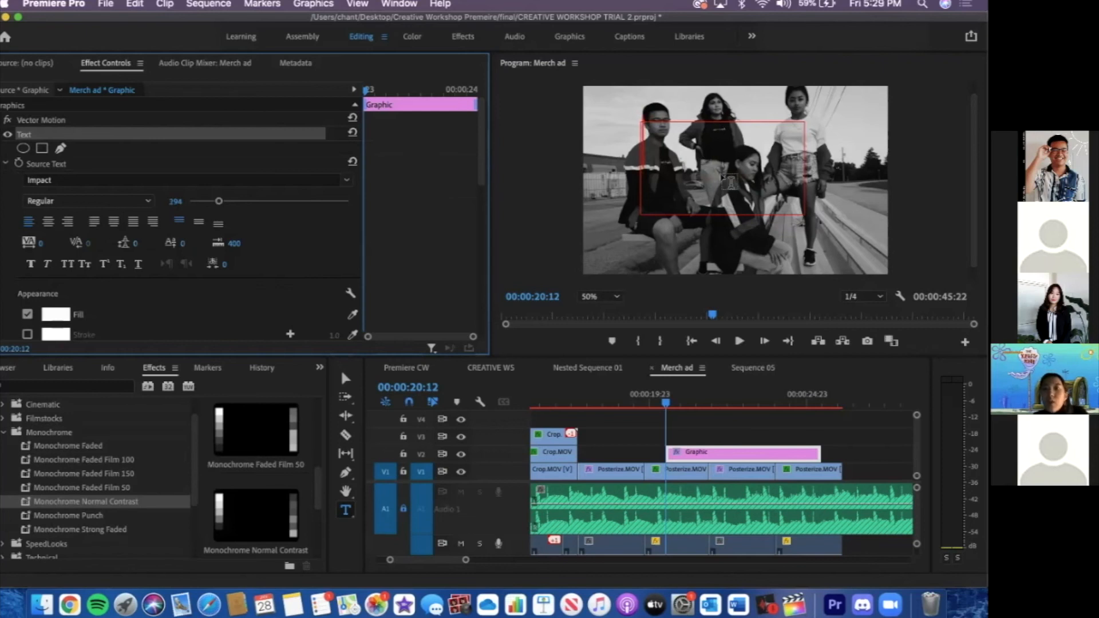
Try to retype the title, and delete the empty text graphic above the Posterize.MOV clips
key(h)
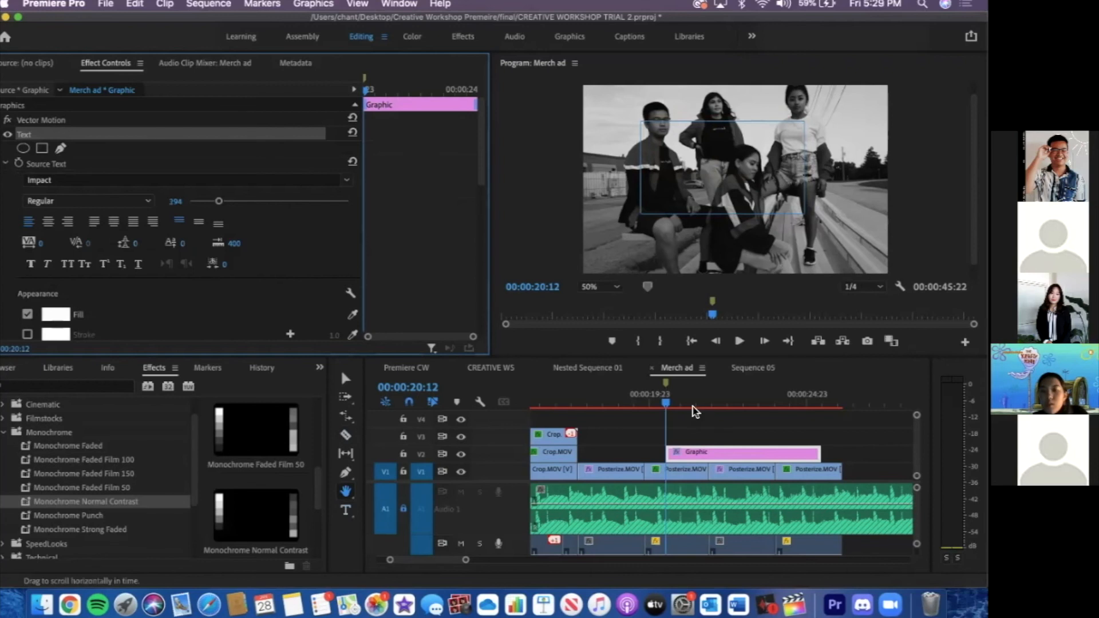
click(694, 441)
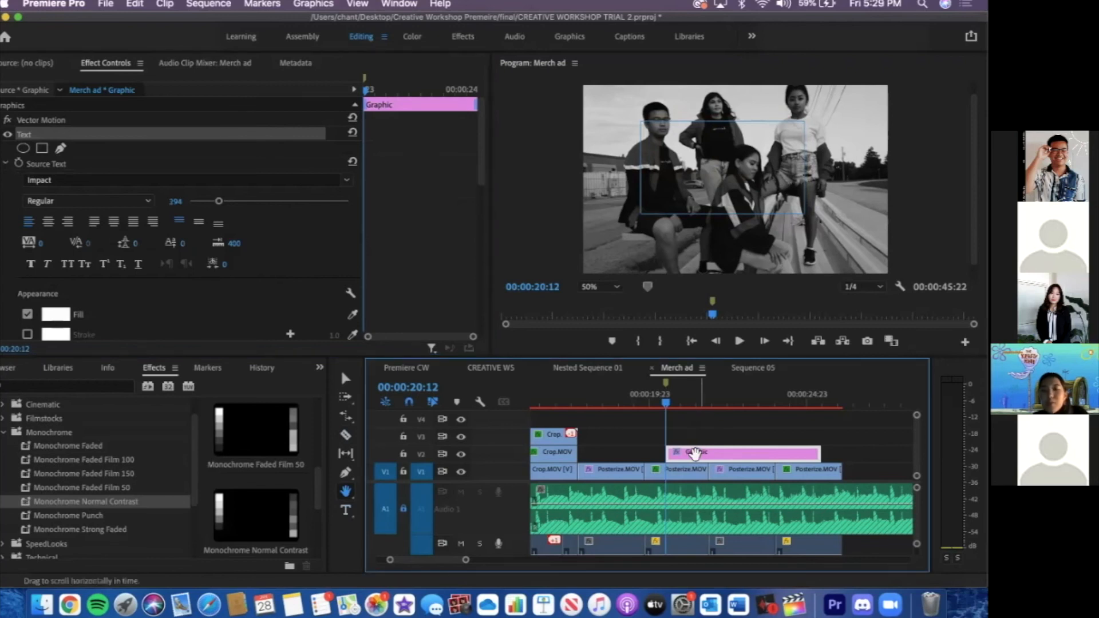
key(Delete)
Draw a new text box over the people at 00:00:20:12, enter MERCH and centre the text horizontally and vertically
click(346, 509)
click(801, 218)
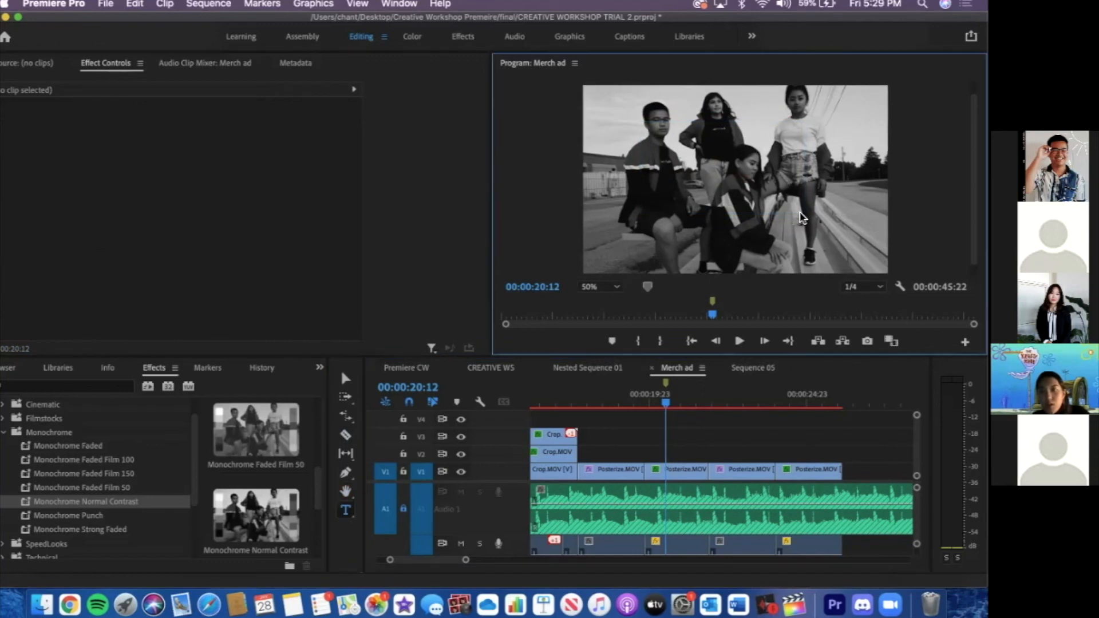
drag(780, 206, 857, 232)
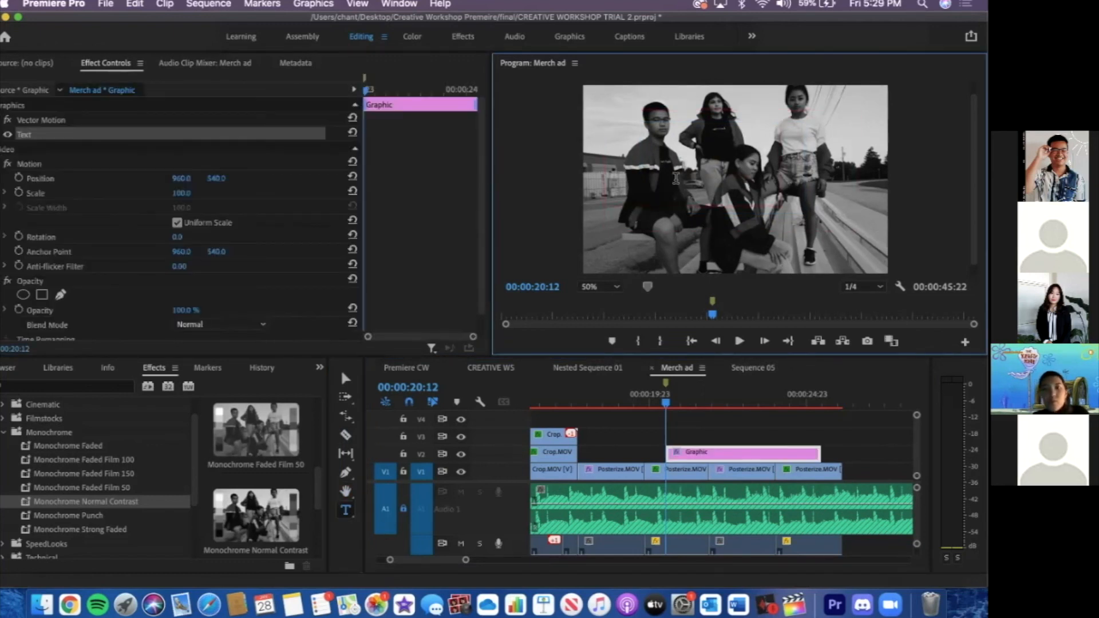
text(MERCH)
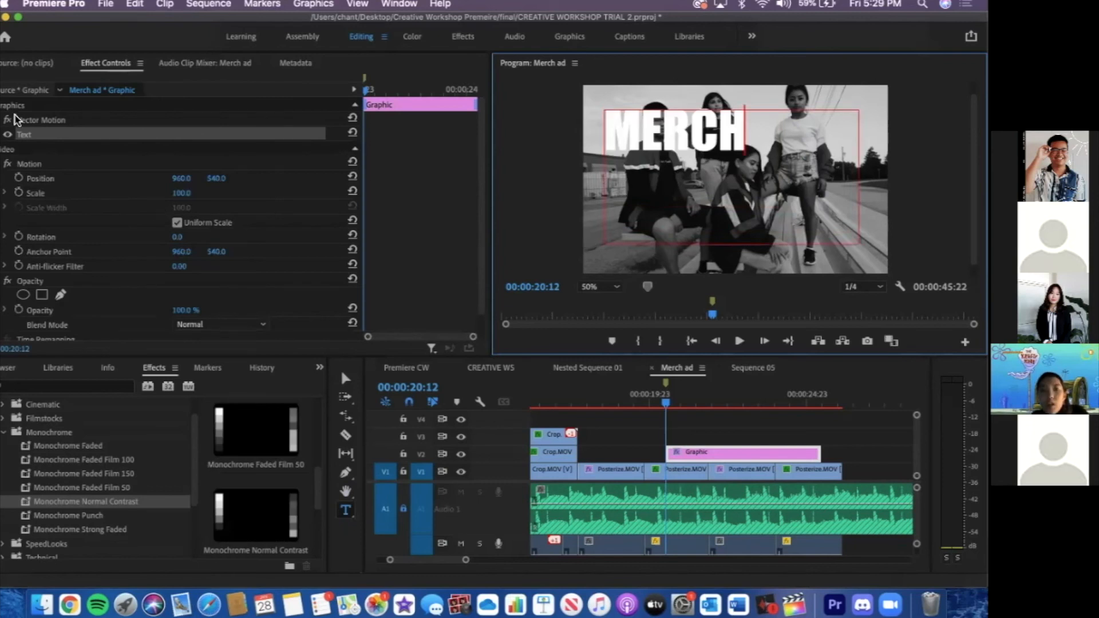
click(0, 135)
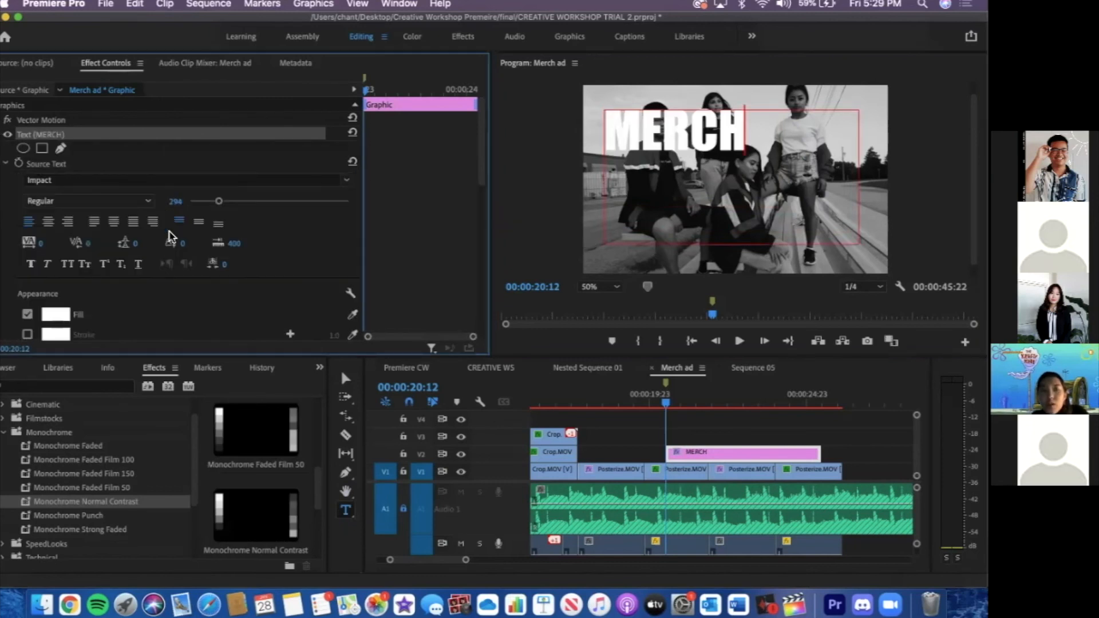
click(49, 225)
Shorten the MERCH title to fit exactly over the first monochrome Posterize.MOV clip, and play it back
drag(817, 453, 645, 453)
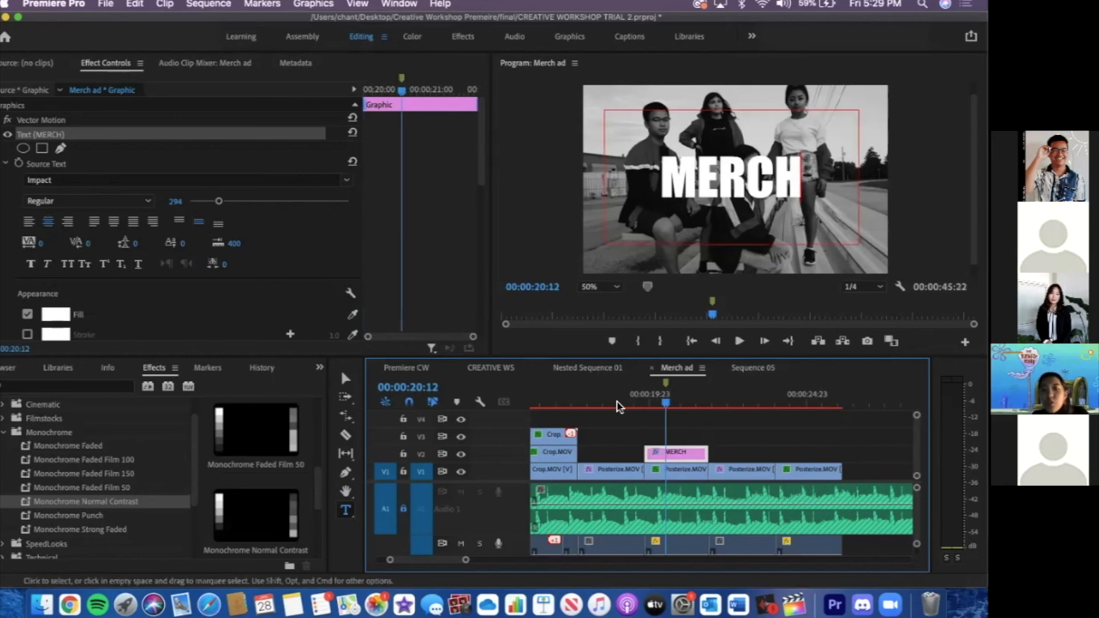
click(618, 406)
key(space)
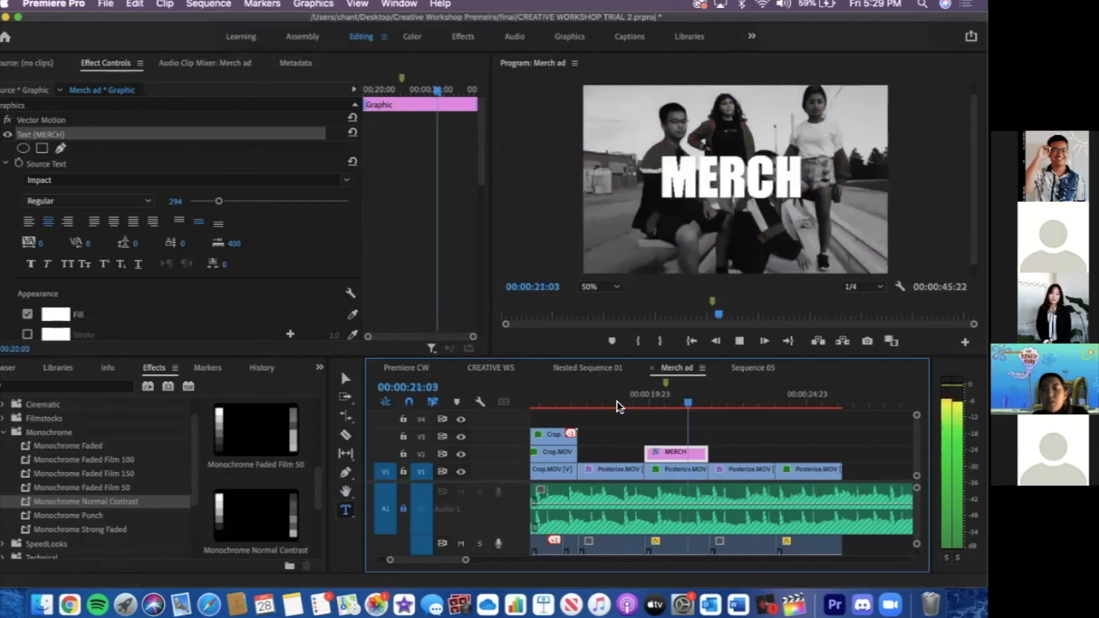
key(space)
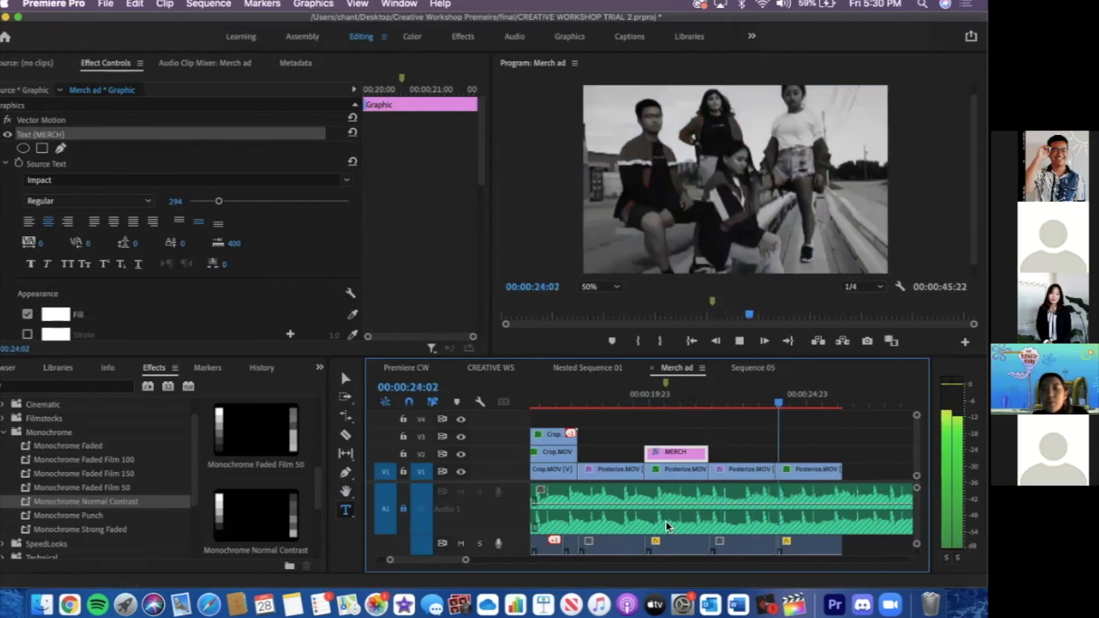
Paste a copy of the MERCH title and place it over the last monochrome Posterize.MOV clip
scroll(567, 452, right, 3)
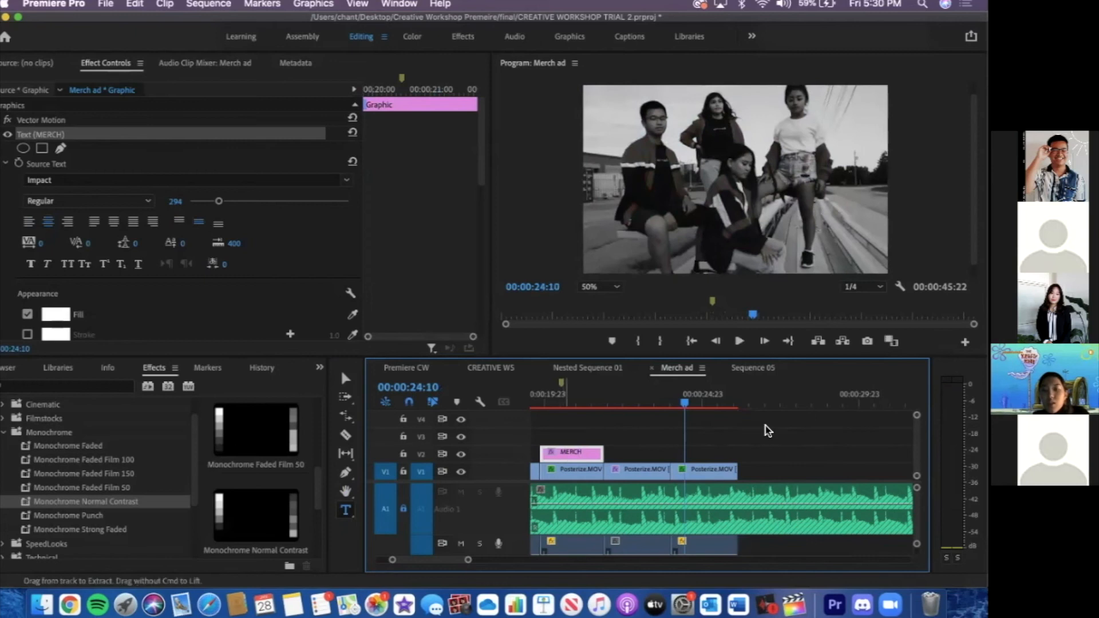
click(753, 413)
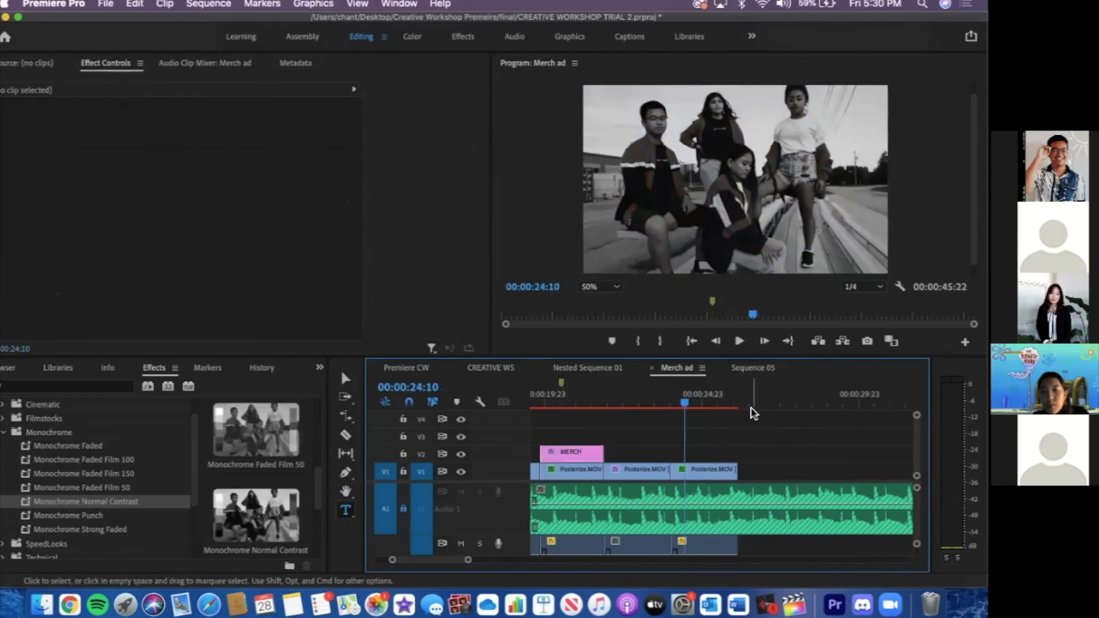
click(739, 404)
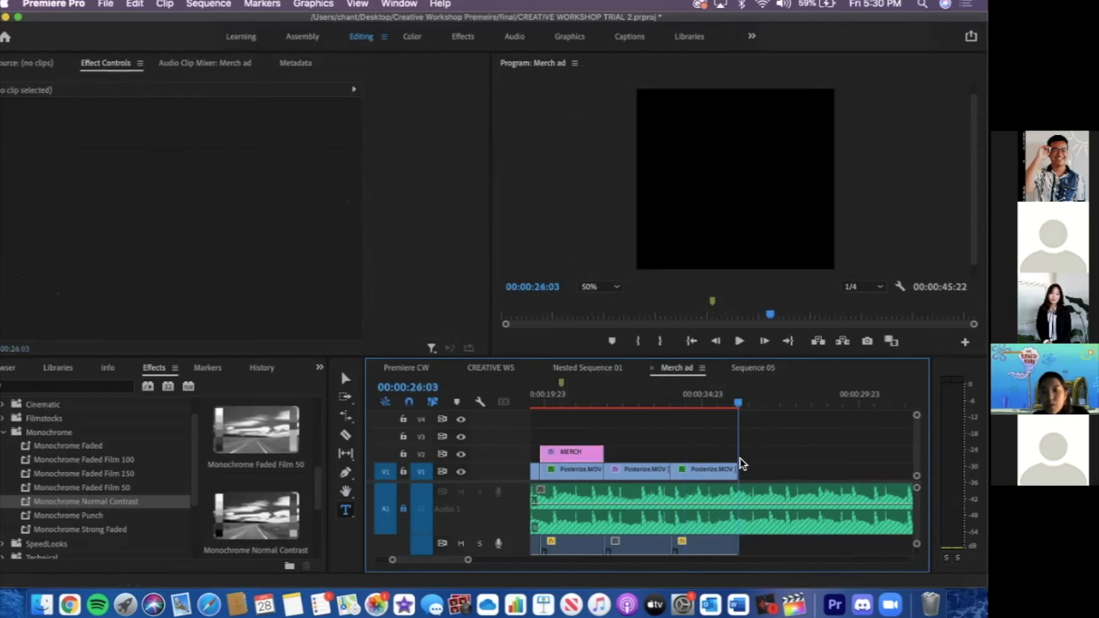
key(super+v)
drag(710, 455, 671, 454)
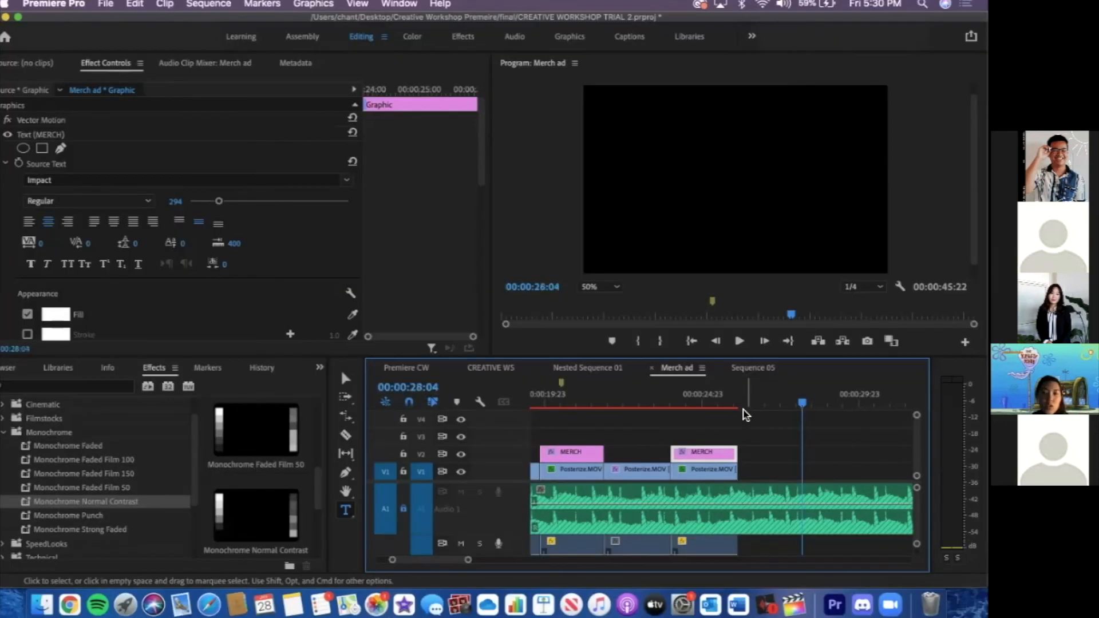
Add Outro.m4v from the content bin to V1 directly after the last Posterize.MOV clip
click(740, 405)
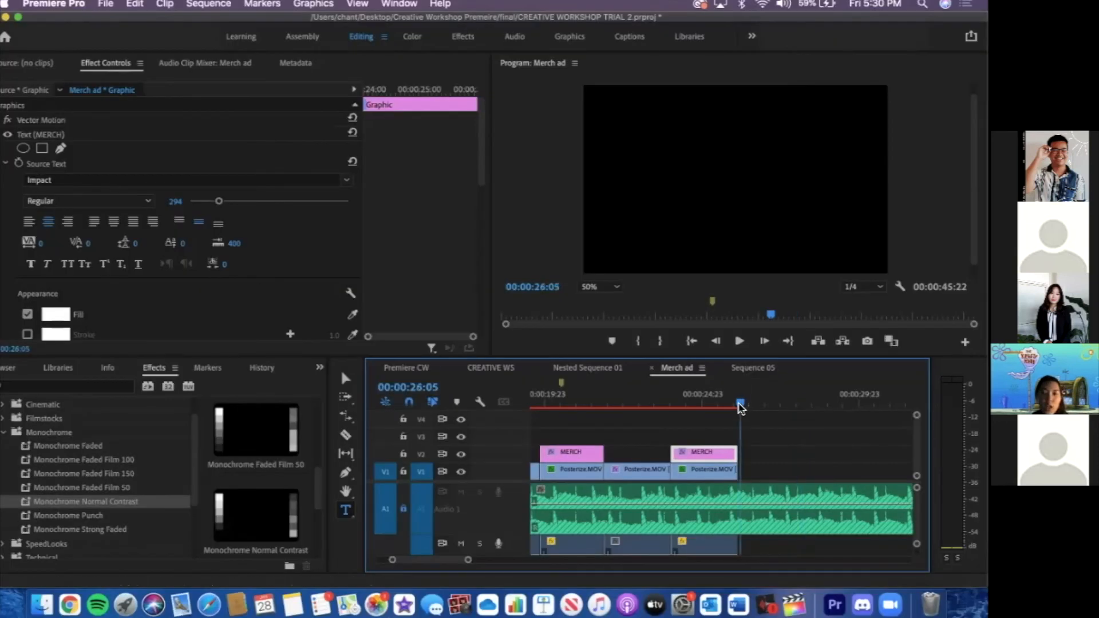
drag(739, 408, 737, 407)
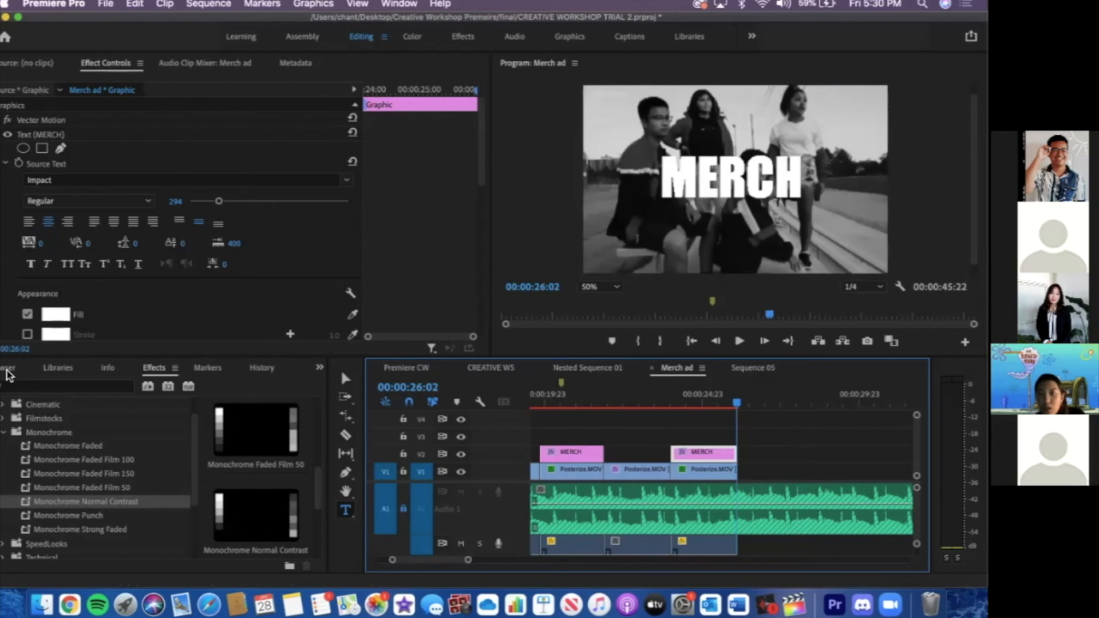
click(1, 369)
click(1, 370)
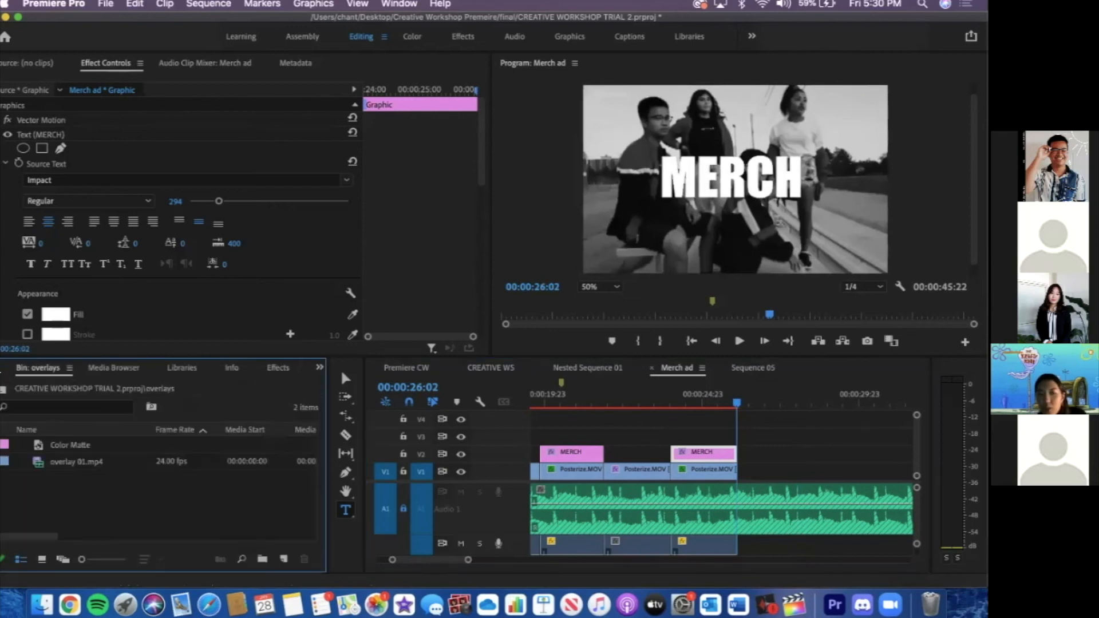
click(0, 370)
scroll(213, 506, down, 5)
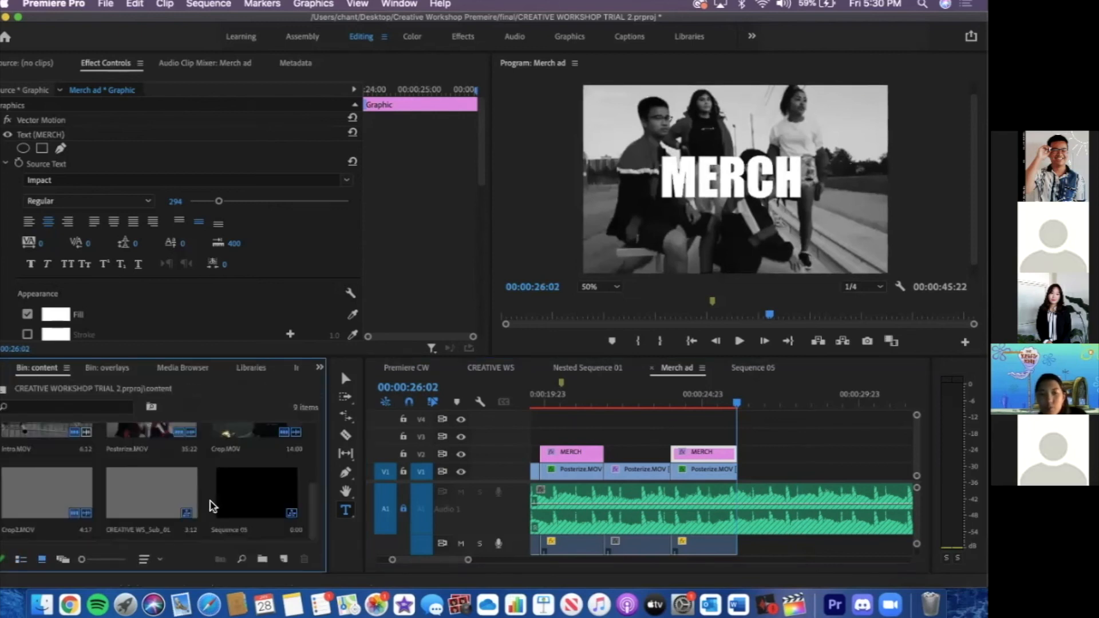
scroll(55, 470, up, 5)
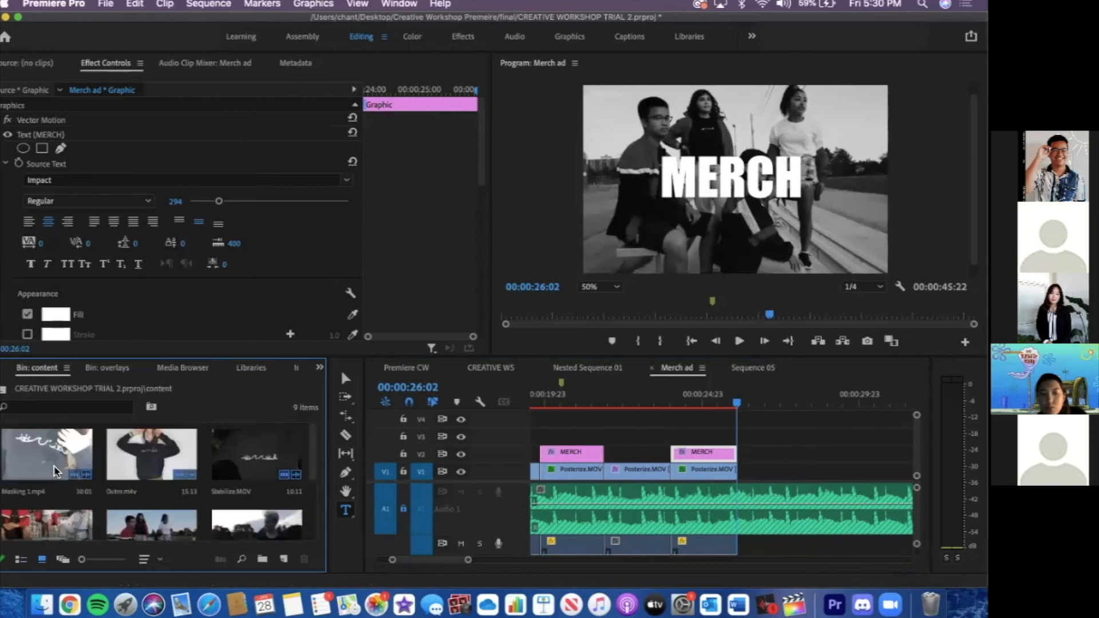
drag(51, 462, 754, 475)
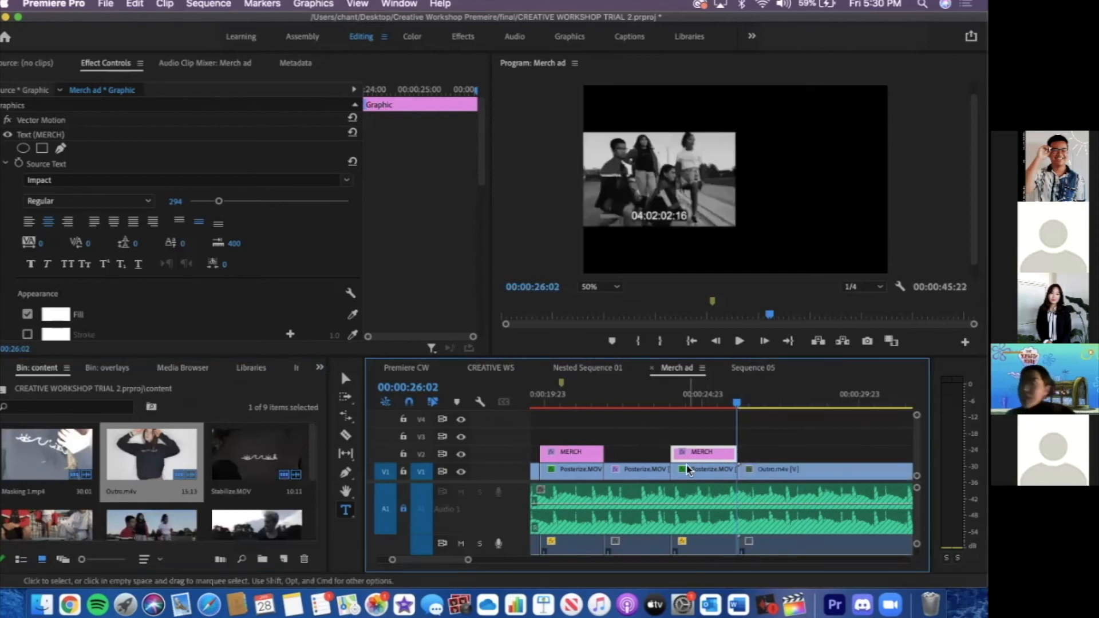
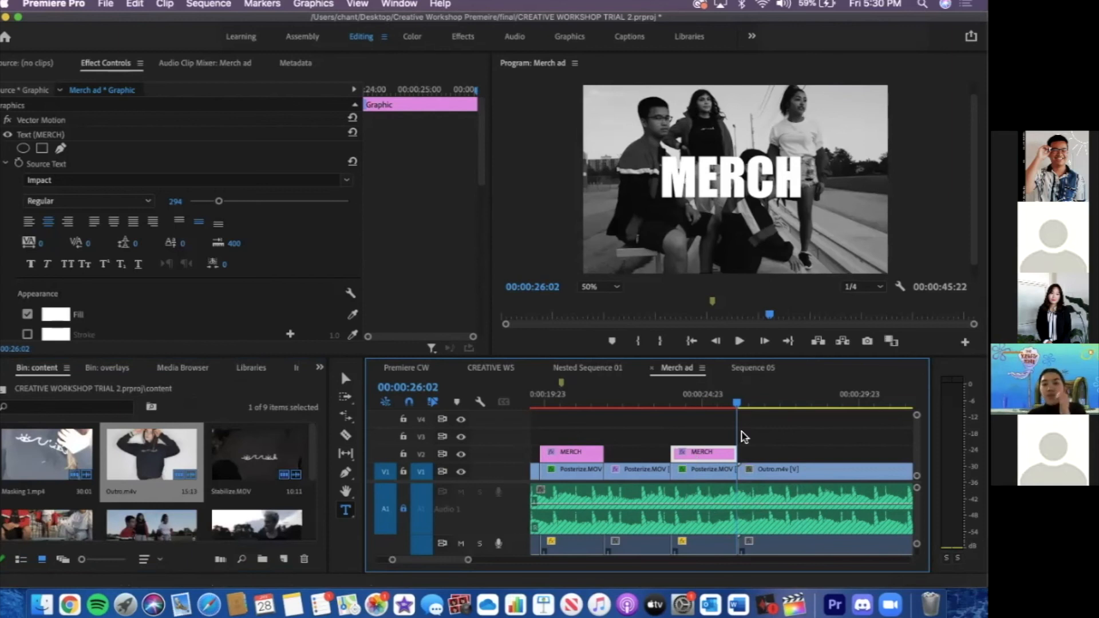
Play Outro.m4v in the sequence from 00:00:26:21 to review it
click(762, 407)
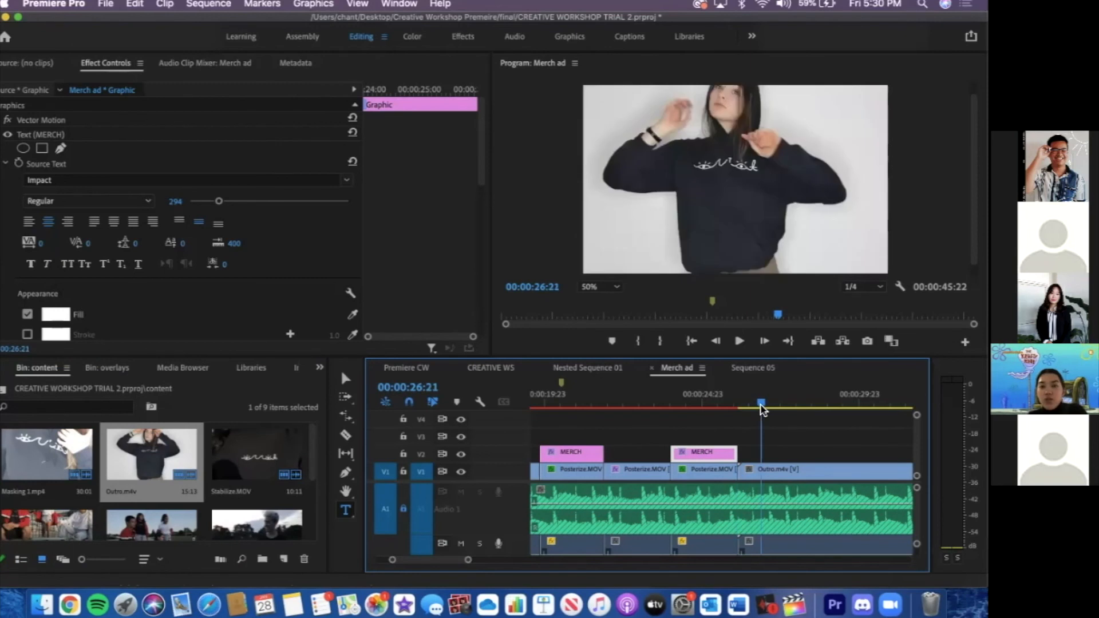
key(space)
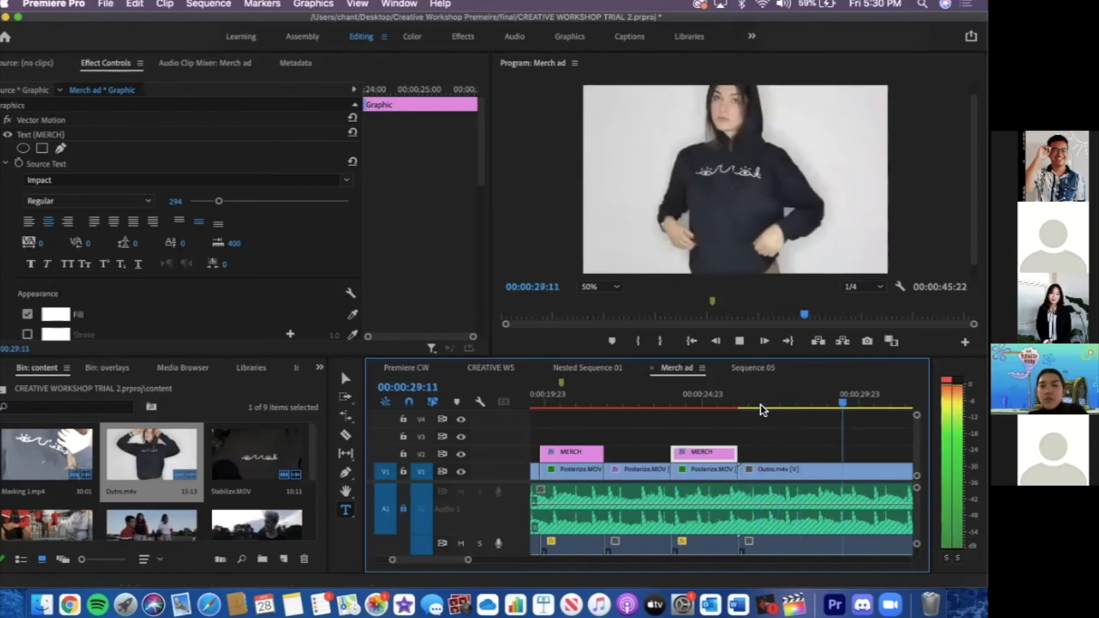
key(space)
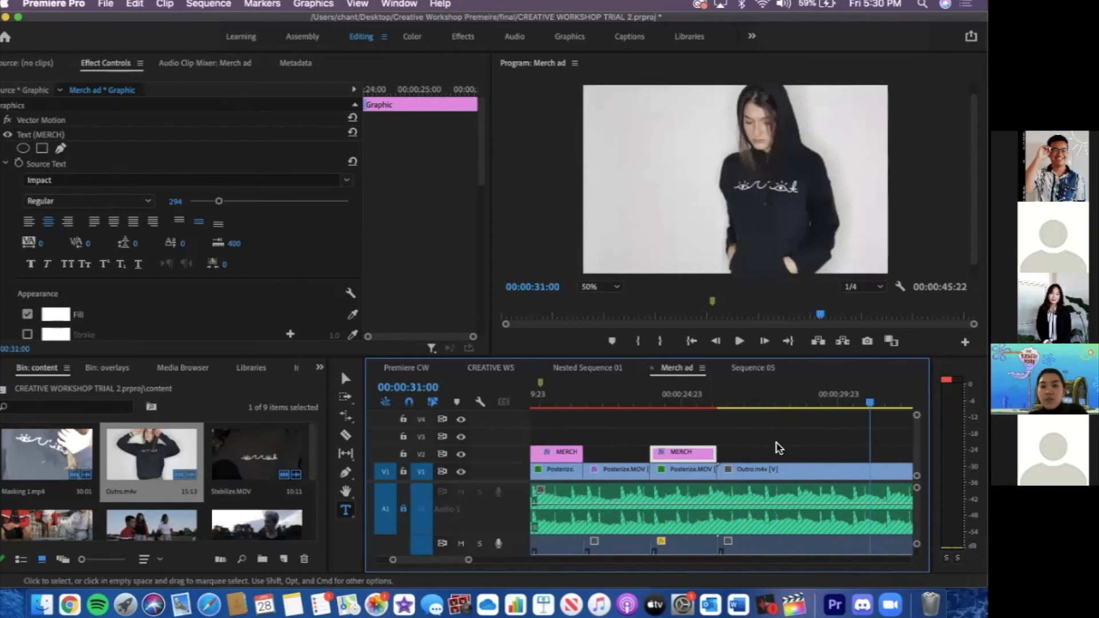
Unlock the music track and trim both the music and Outro.m4v to end at 00:00:32:22
scroll(779, 448, down, 3)
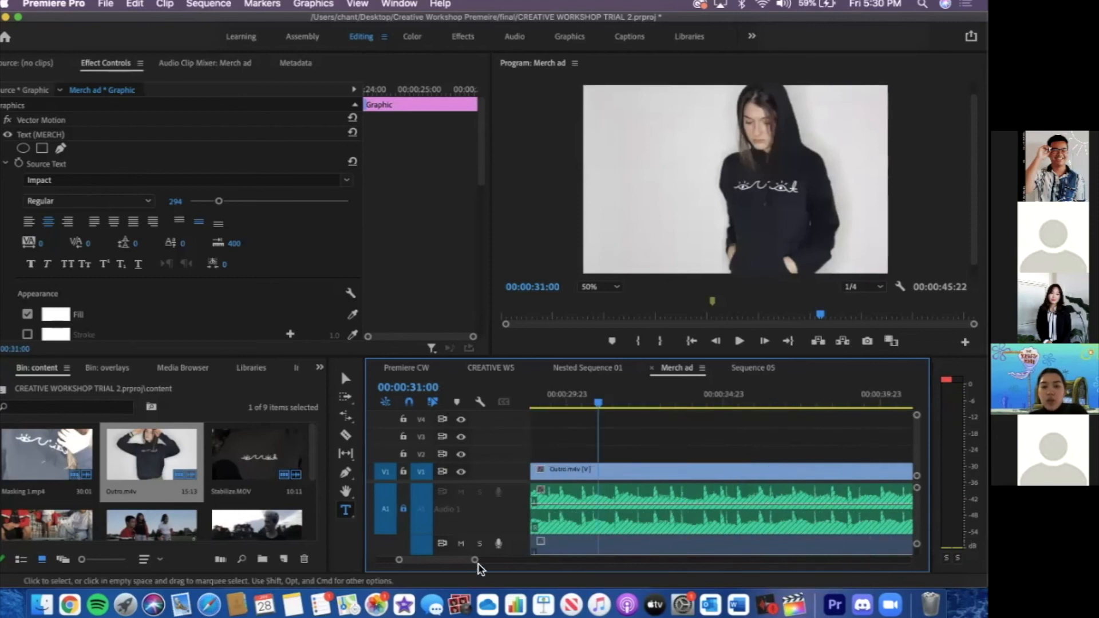
scroll(475, 561, up, 3)
drag(470, 564, 549, 563)
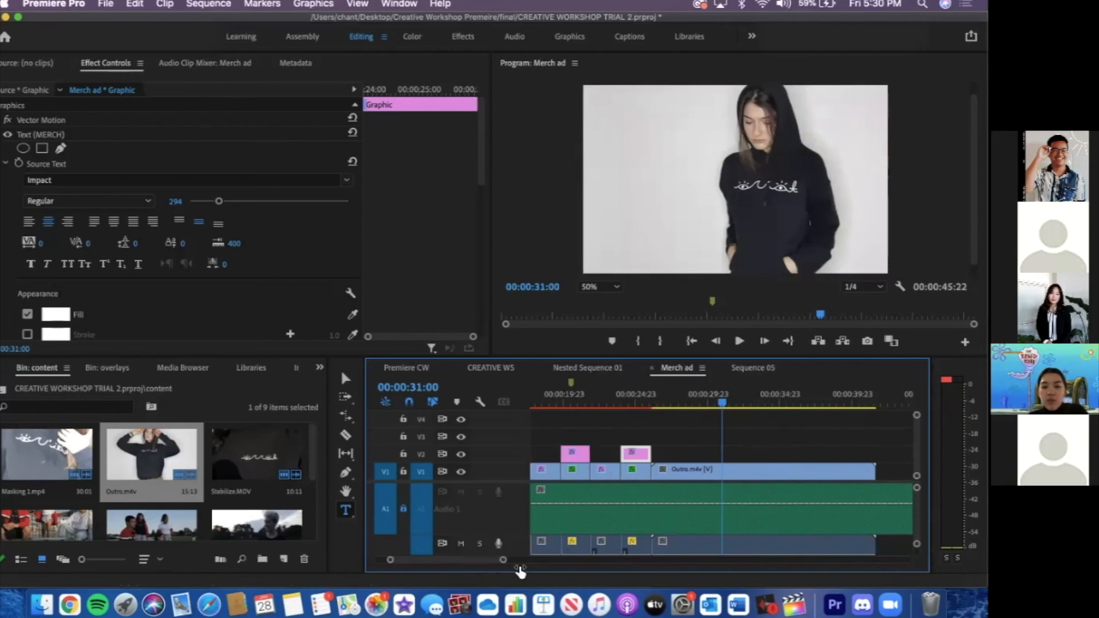
click(573, 519)
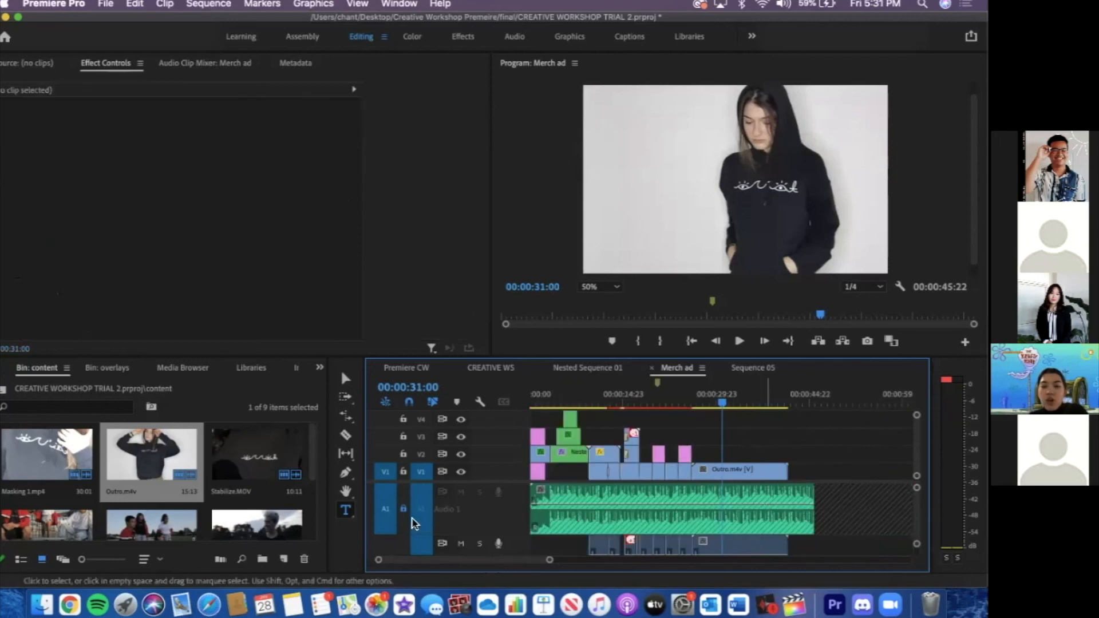
drag(814, 493, 732, 470)
drag(572, 567, 520, 561)
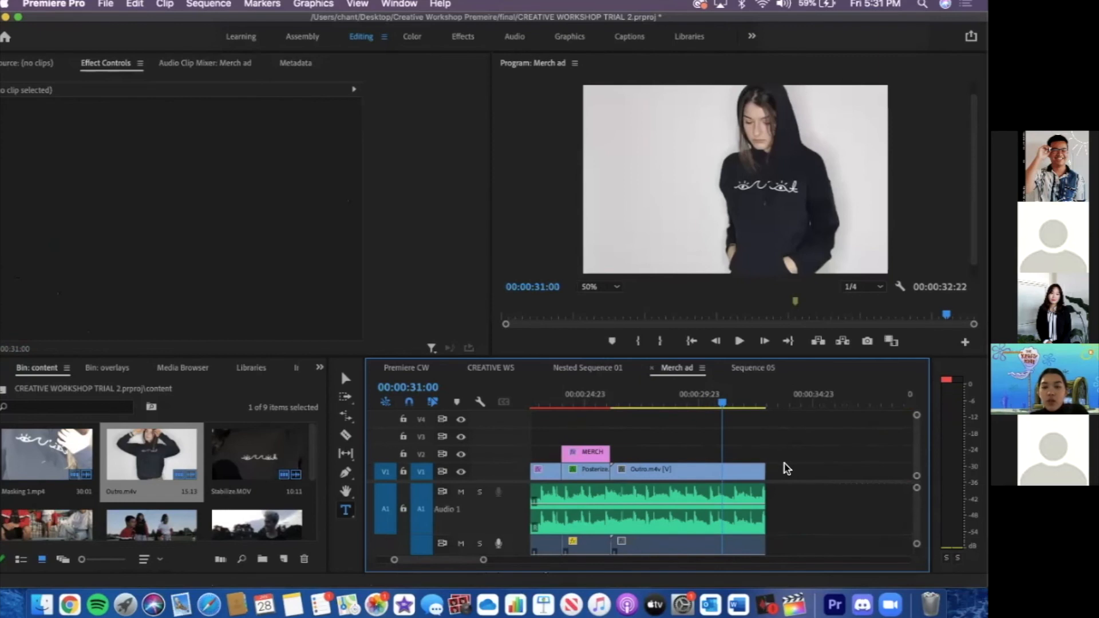
Review the cut from the last MERCH title clip into Outro.m4v around 00:00:26:02
scroll(786, 468, left, 3)
click(691, 405)
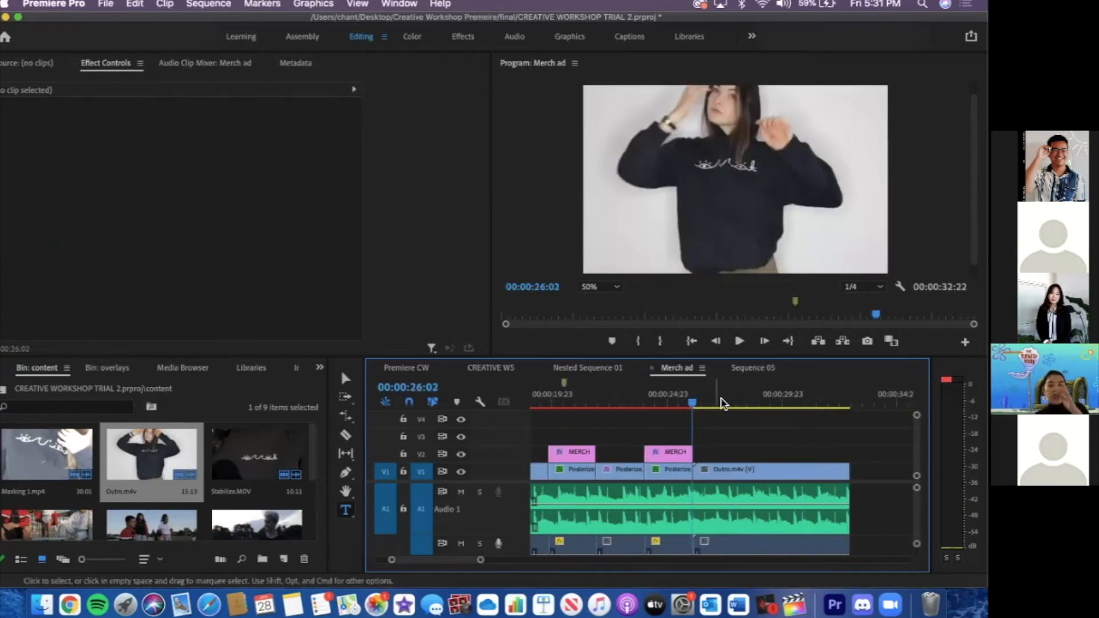
click(681, 403)
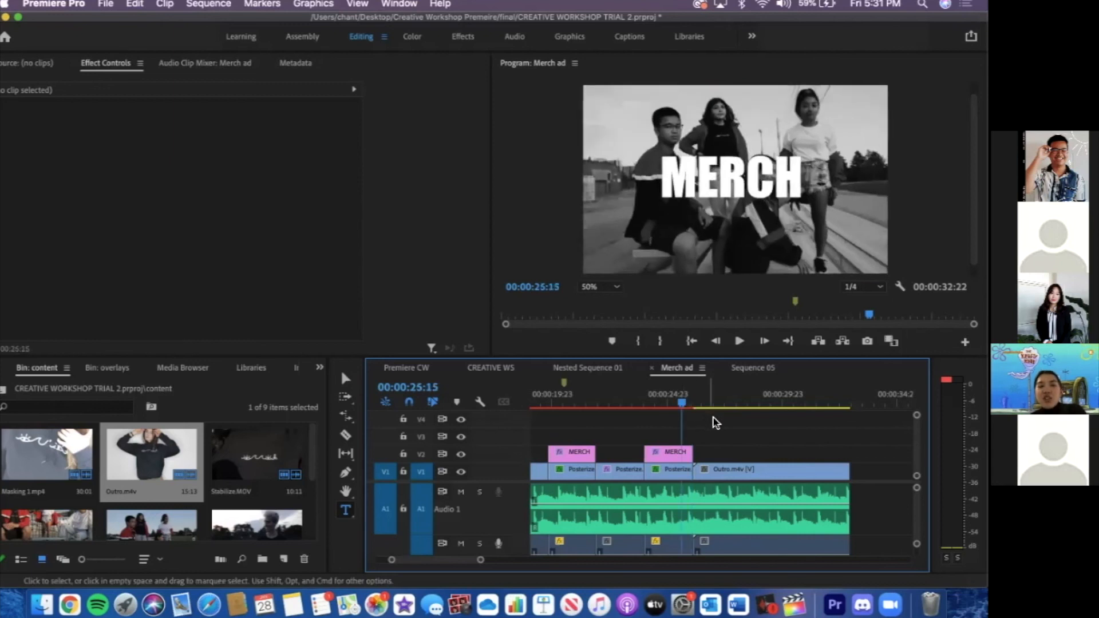
click(696, 402)
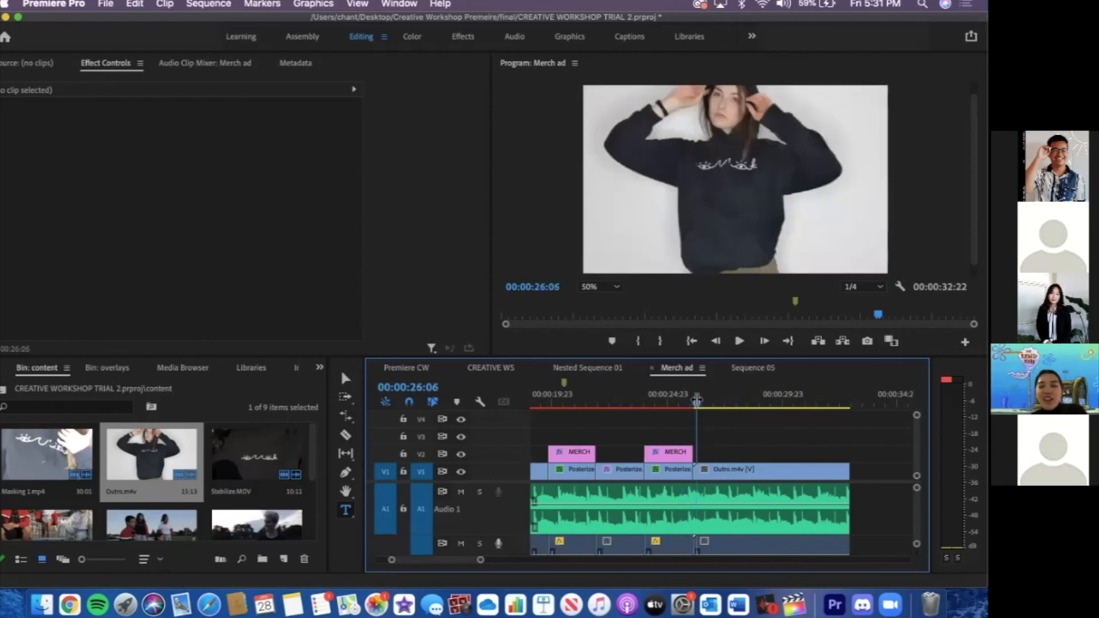
click(687, 403)
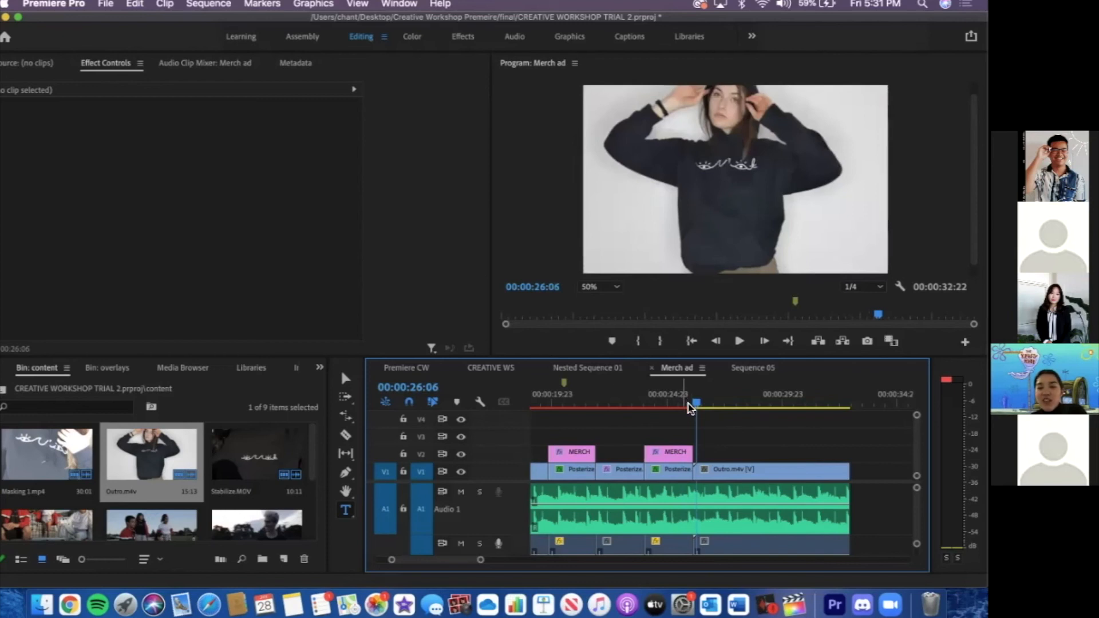
key(space)
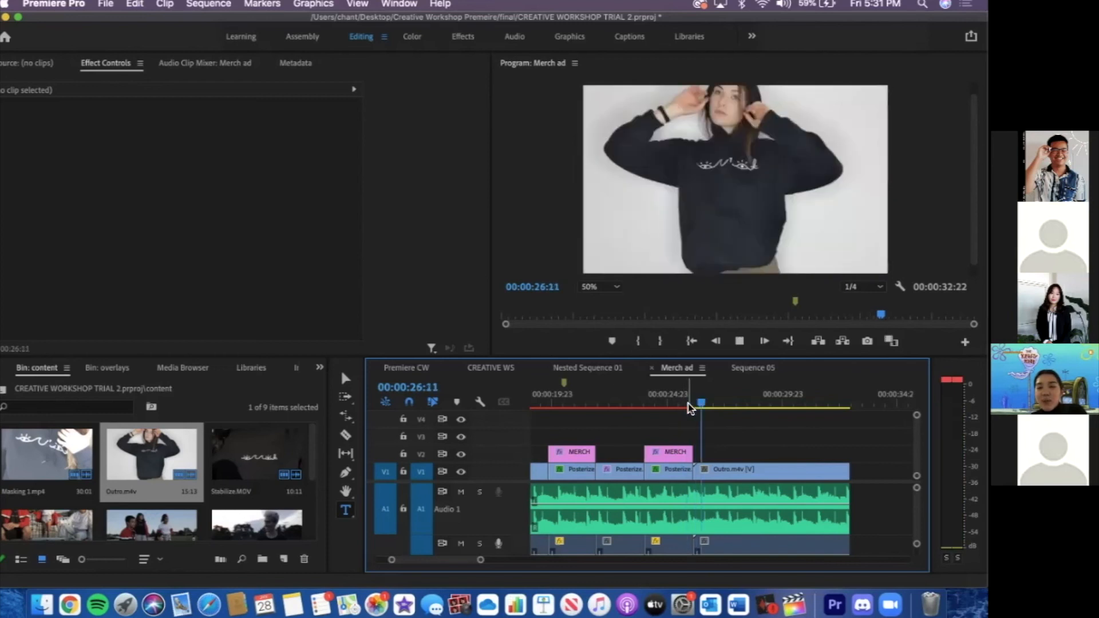
key(space)
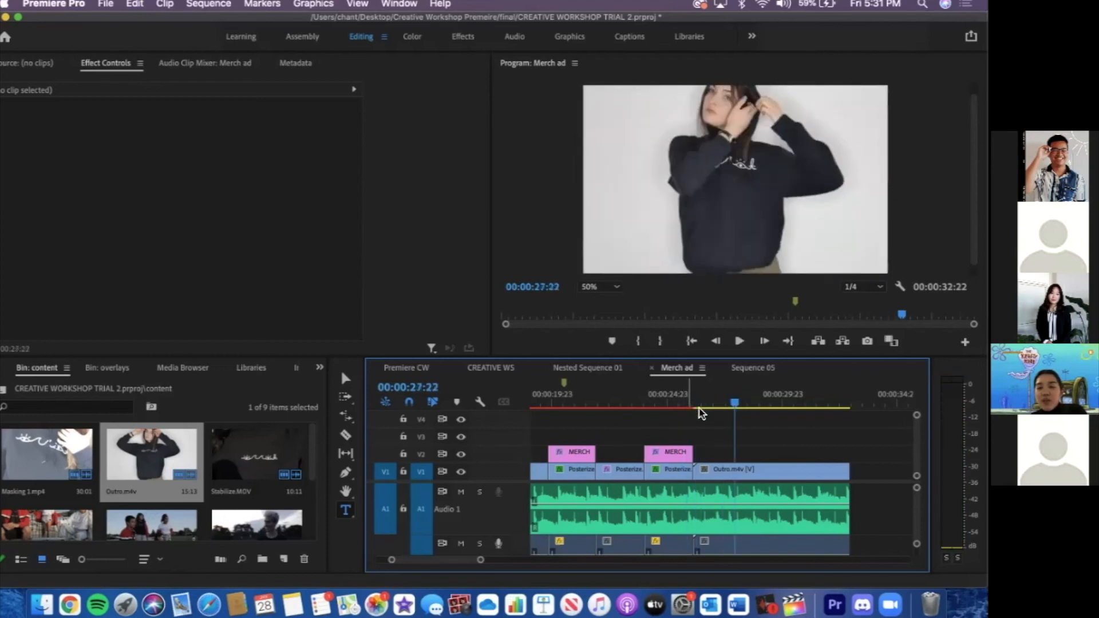
Play Outro.m4v in the Merch ad sequence to review its framing and its end point against the music
click(744, 468)
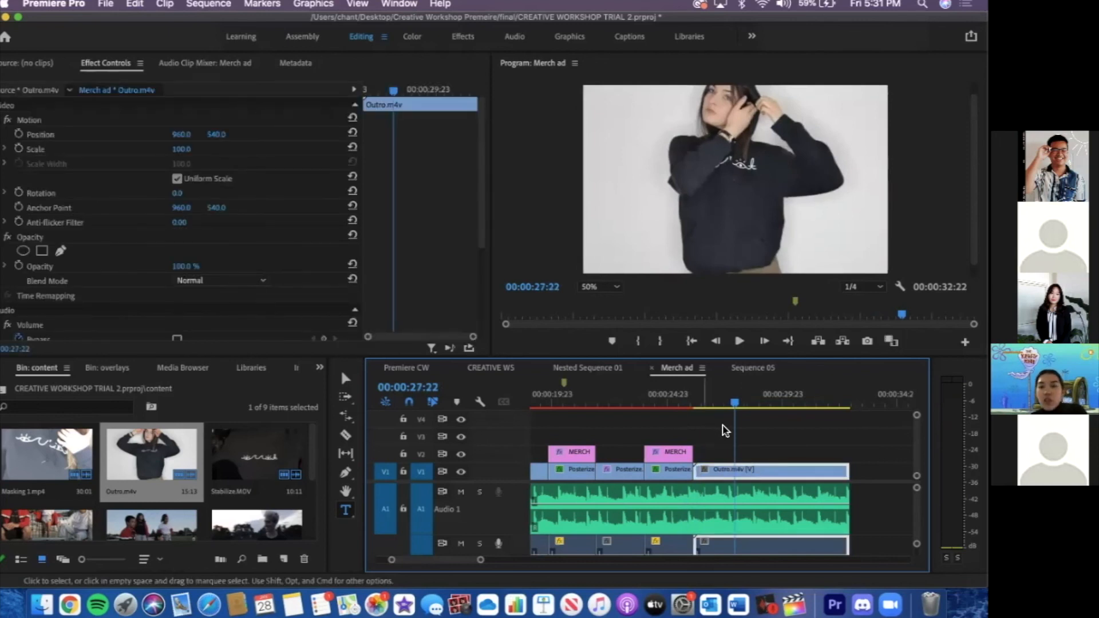
key(space)
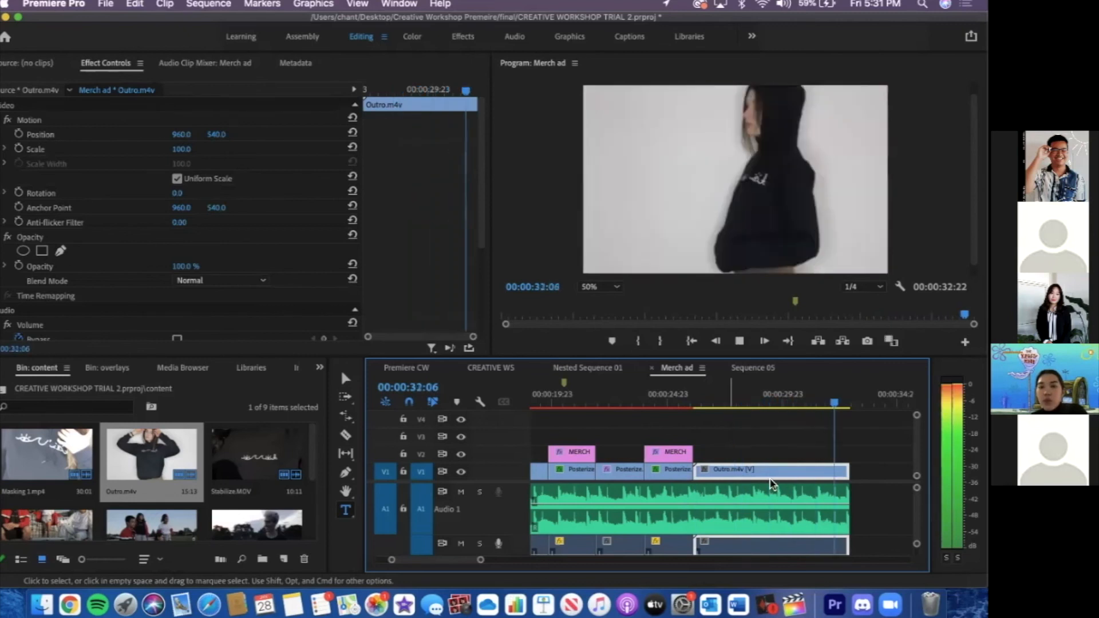
key(space)
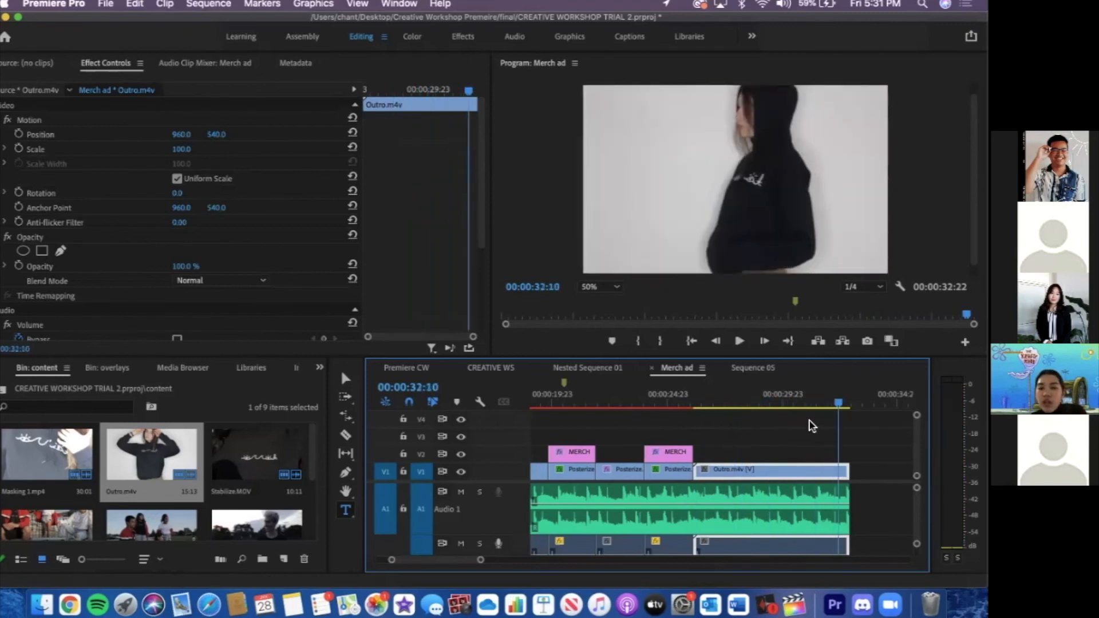
scroll(655, 469, right, 3)
drag(656, 469, 798, 472)
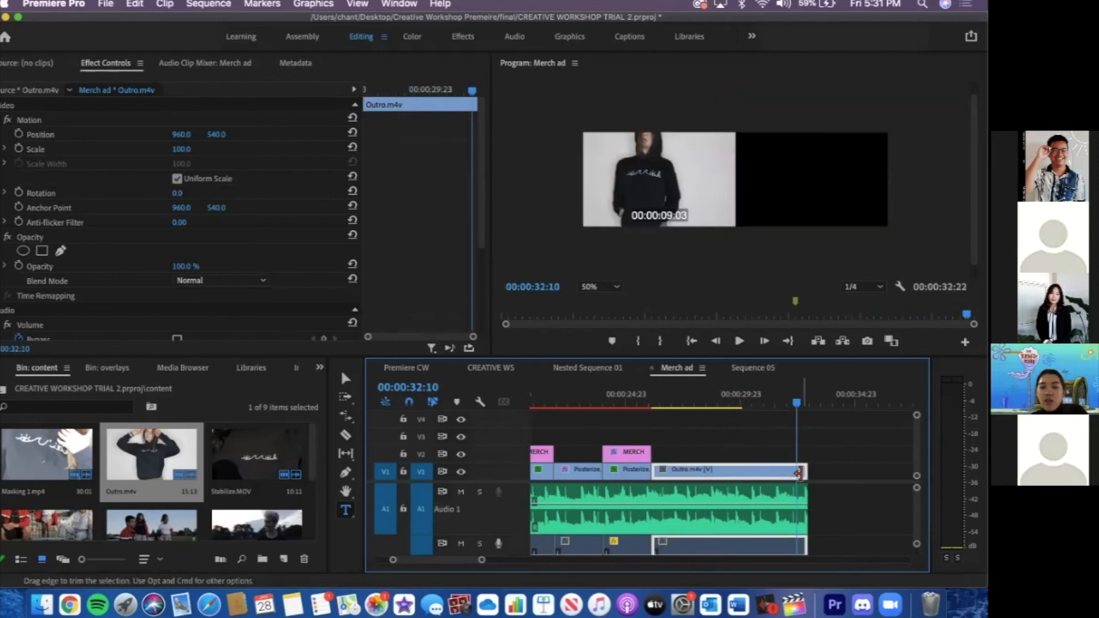
click(650, 401)
key(space)
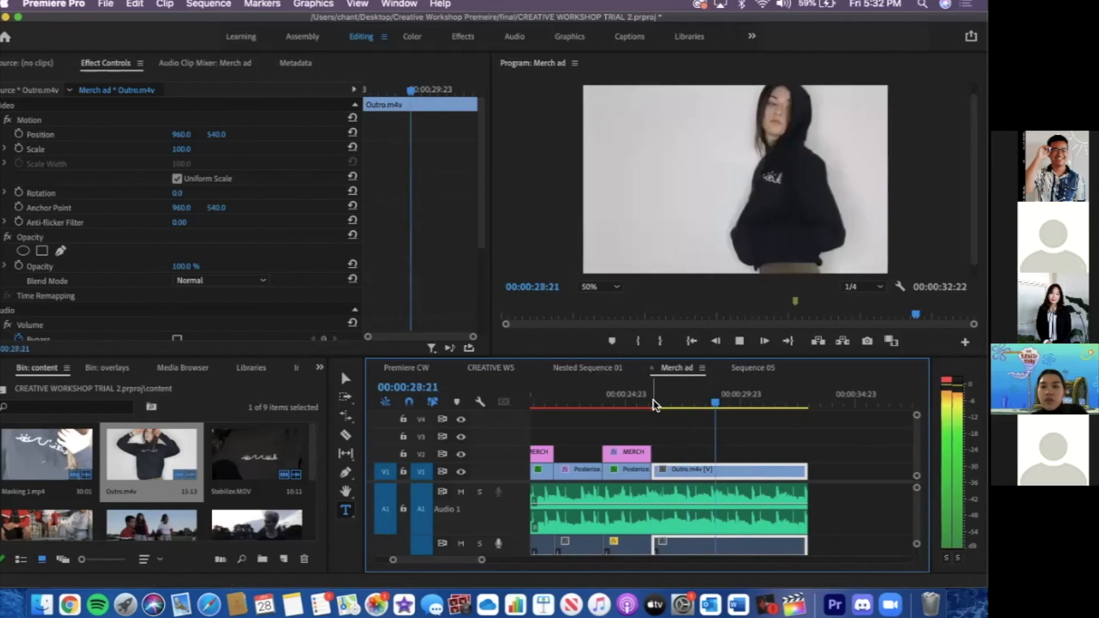
key(space)
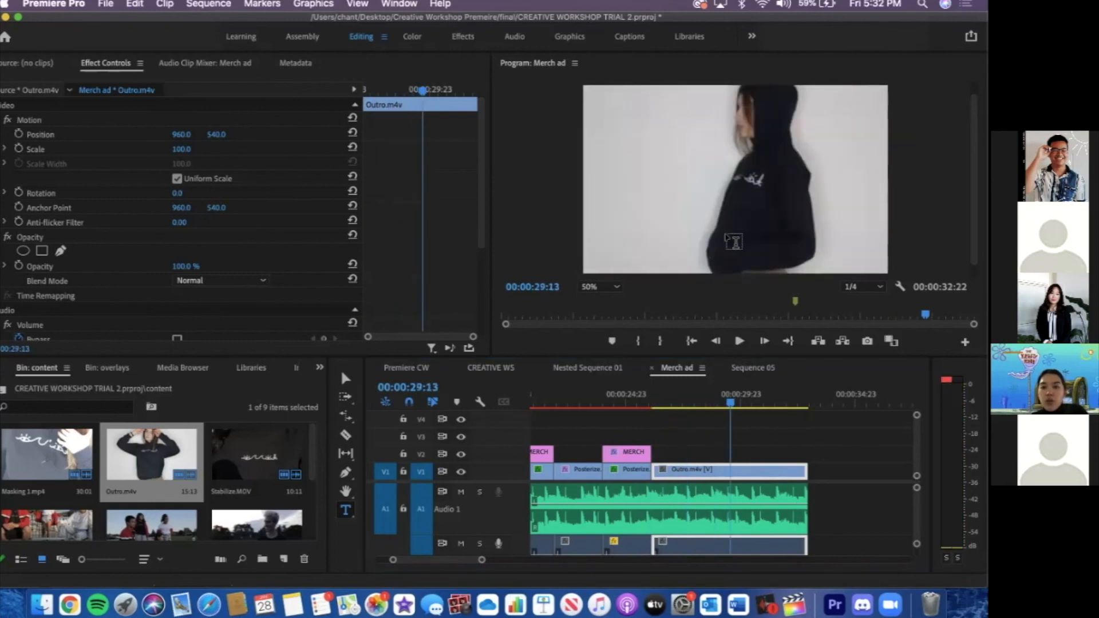
Shift the Outro.m4v frame sideways to Position 1061.1, 532.0, leaving empty background beside the model
key(v)
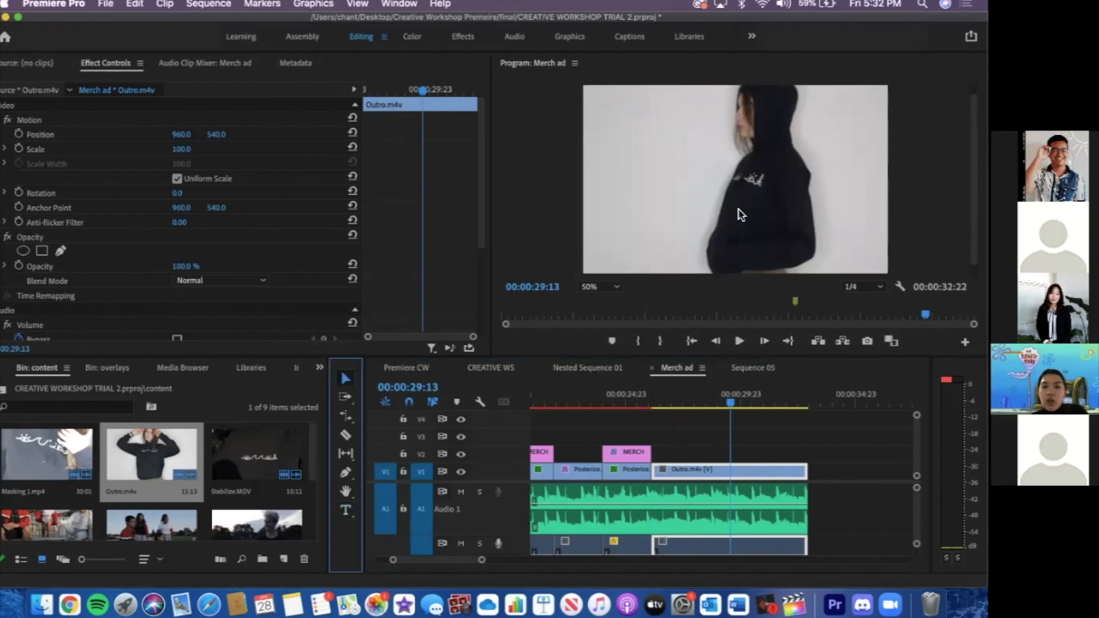
click(741, 215)
drag(768, 205, 777, 199)
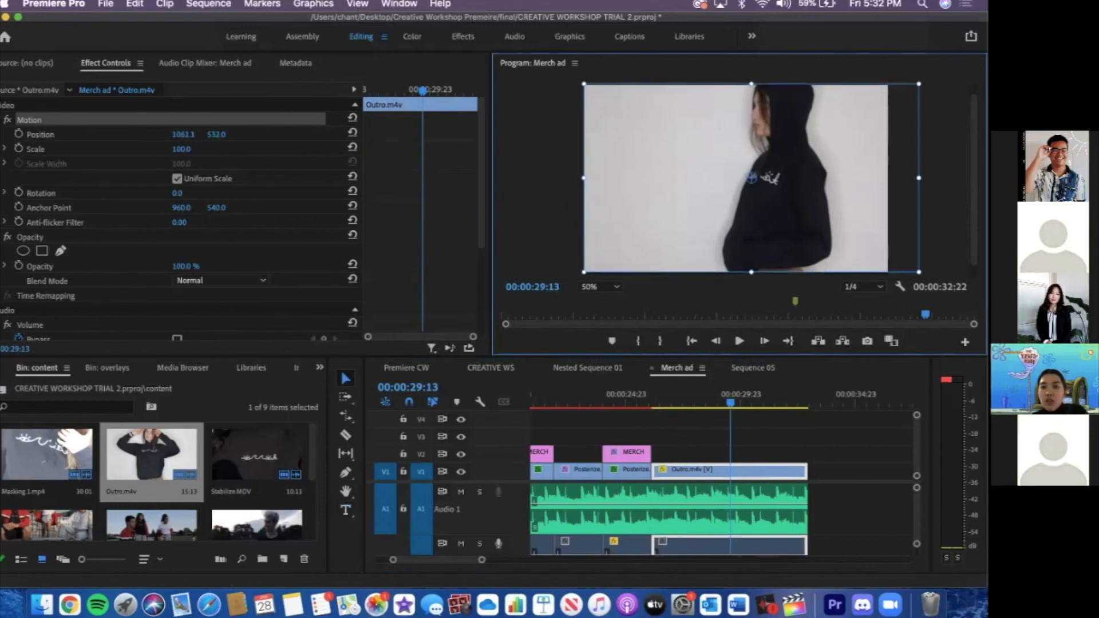
click(737, 290)
Play the repositioned Outro.m4v and look over the clips along the whole sequence
click(637, 399)
key(space)
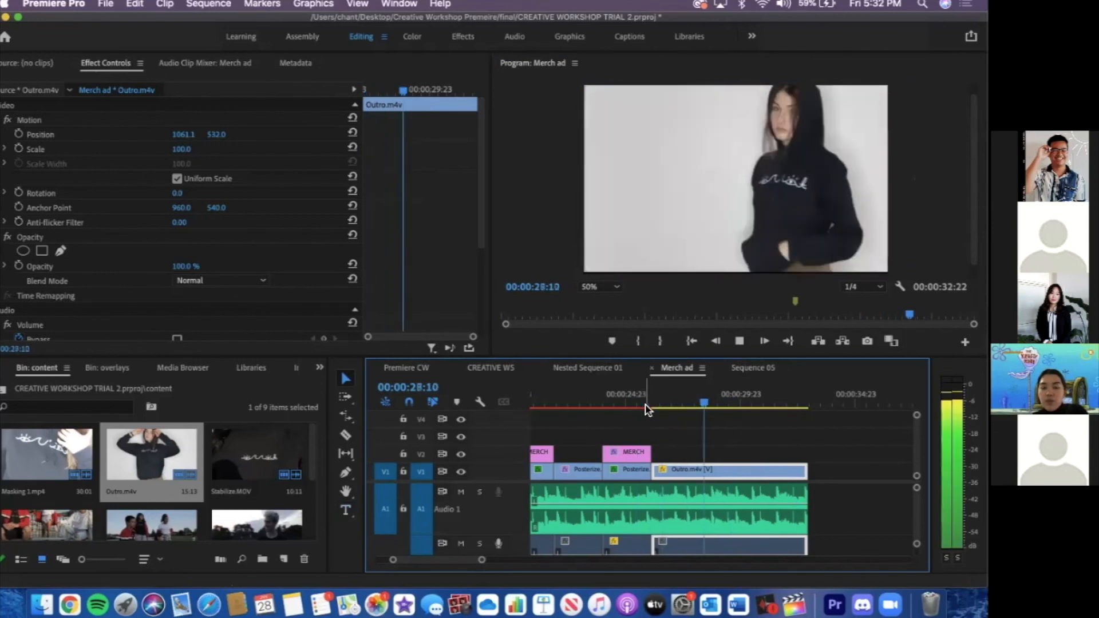
key(space)
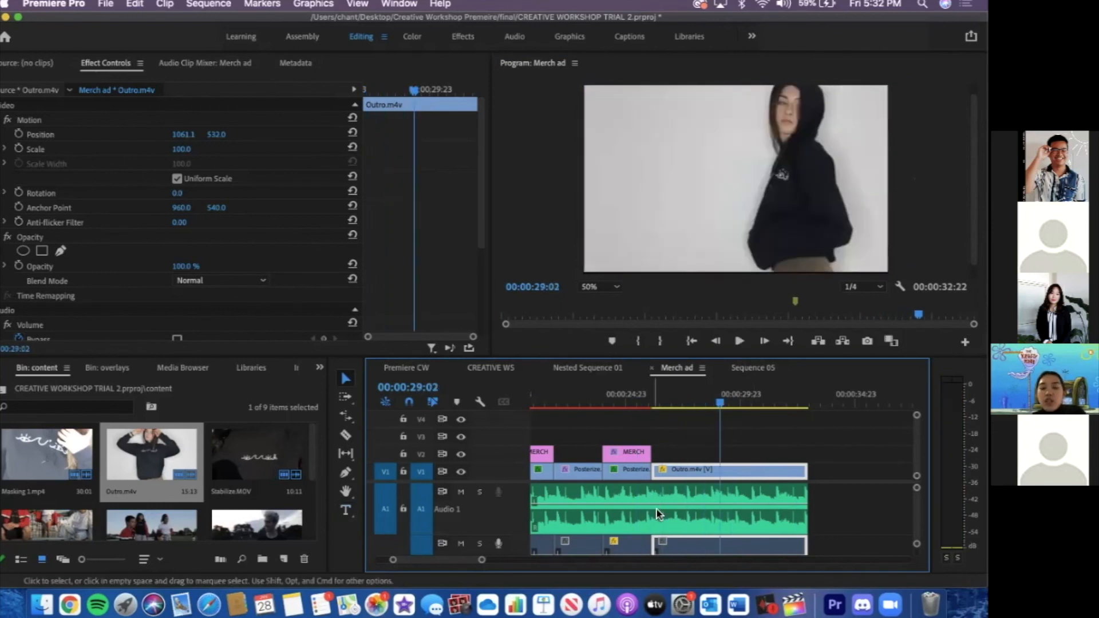
scroll(661, 514, left, 10)
scroll(661, 513, right, 10)
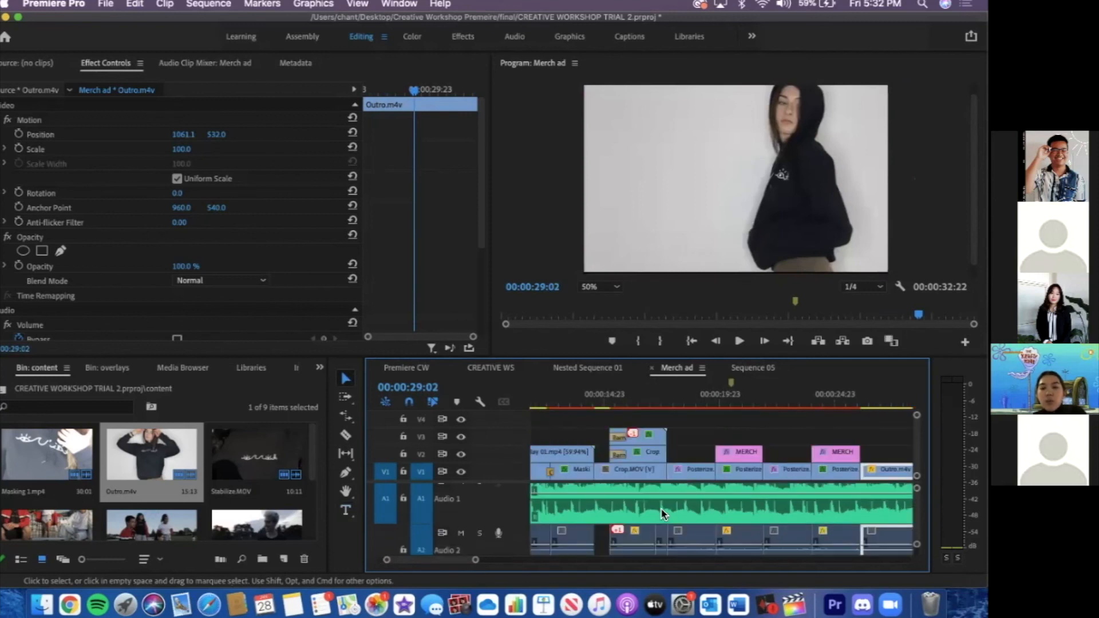
scroll(661, 514, left, 10)
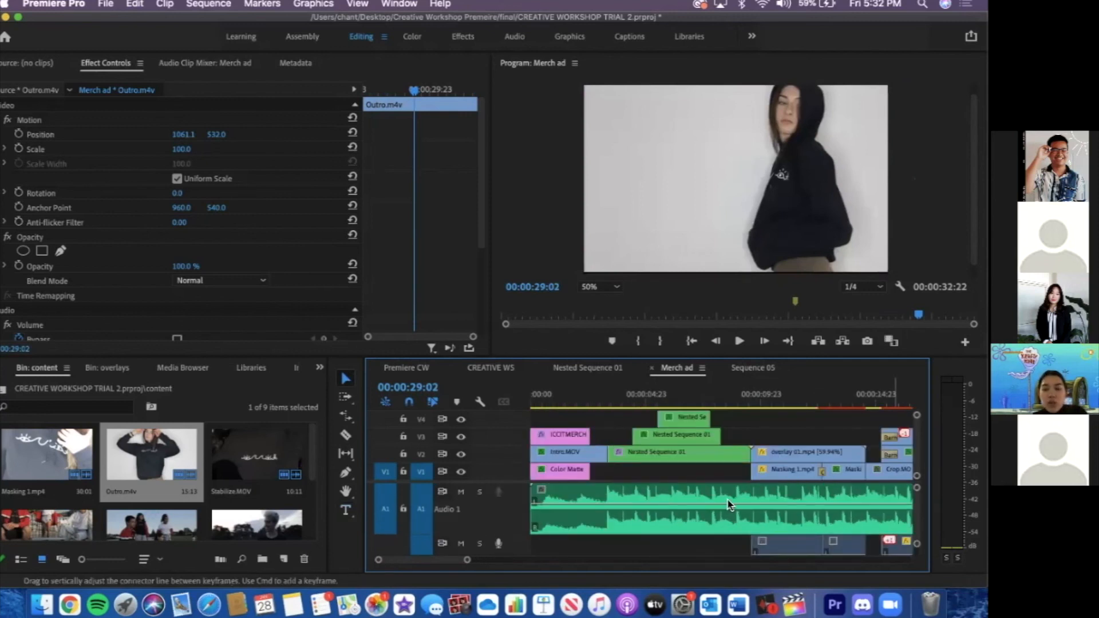
scroll(689, 518, right, 6)
scroll(699, 515, right, 6)
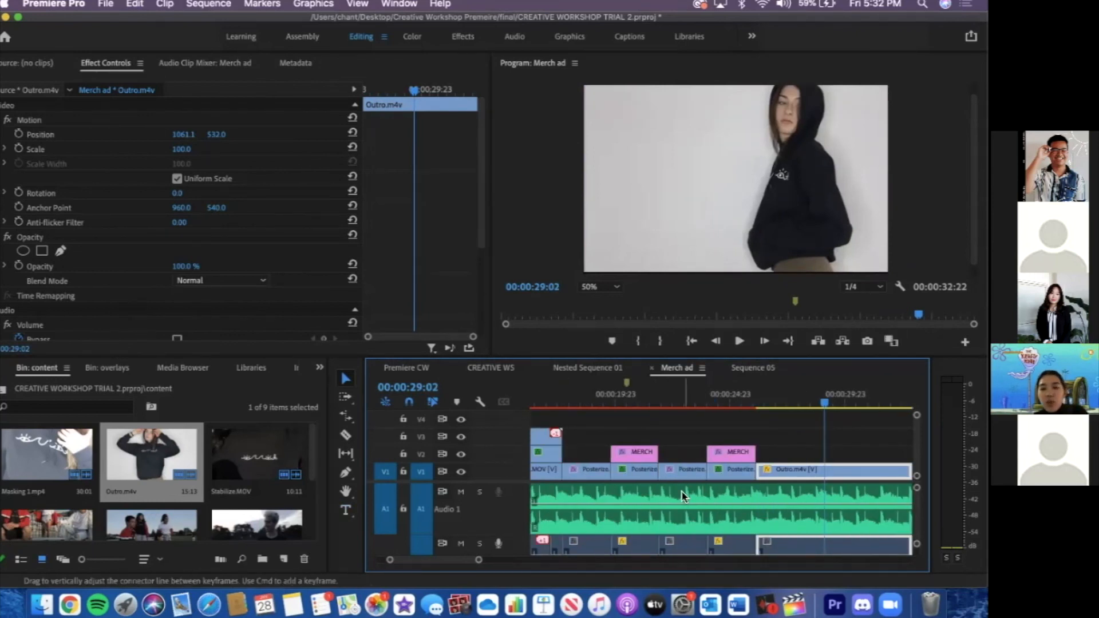
Play the transition from the last MERCH title into Outro.m4v from 00:00:26:00 to check its timing
click(756, 405)
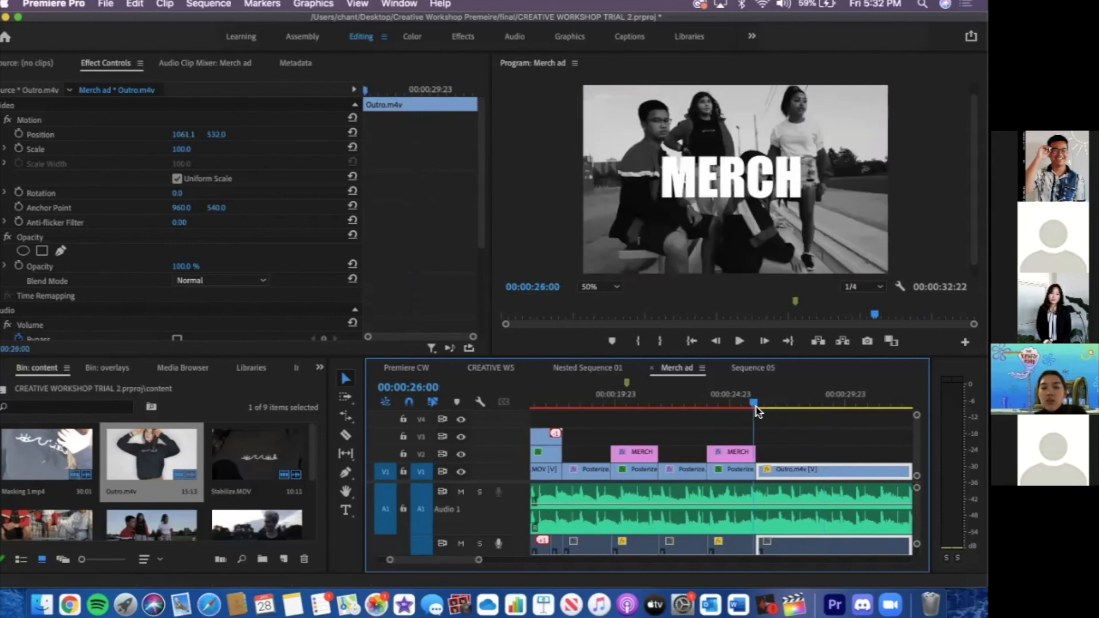
key(space)
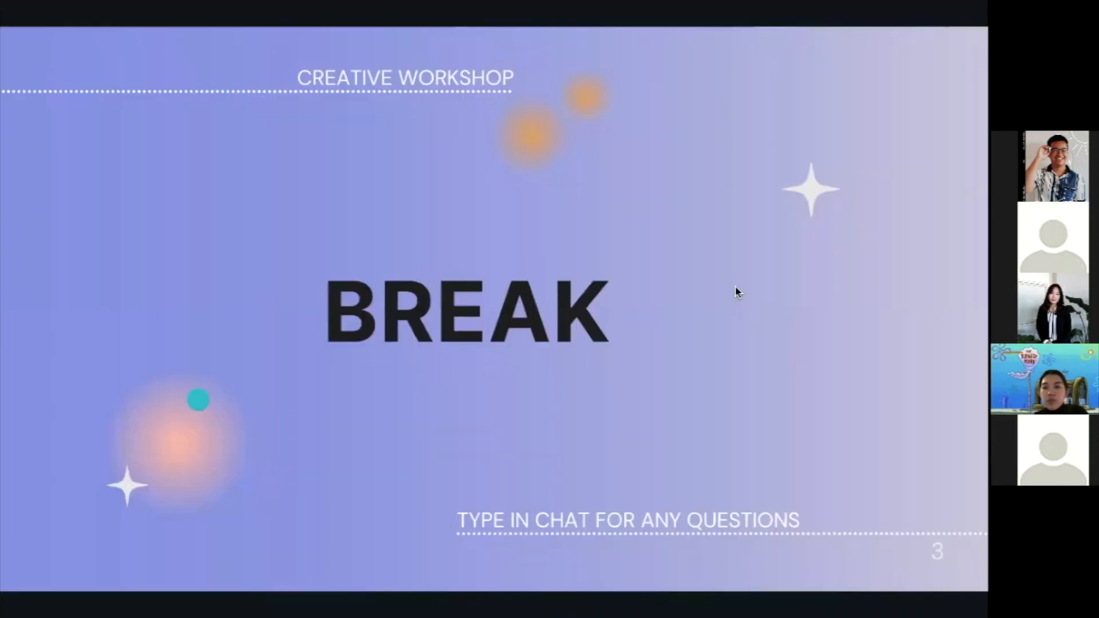
key(ctrl+Left)
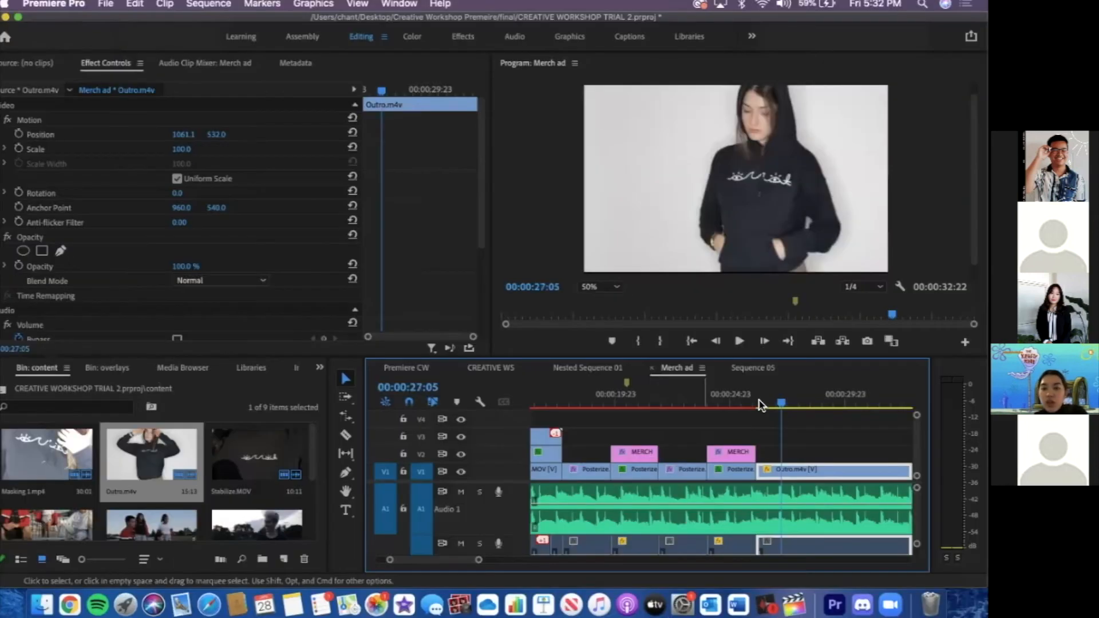
drag(759, 403, 754, 403)
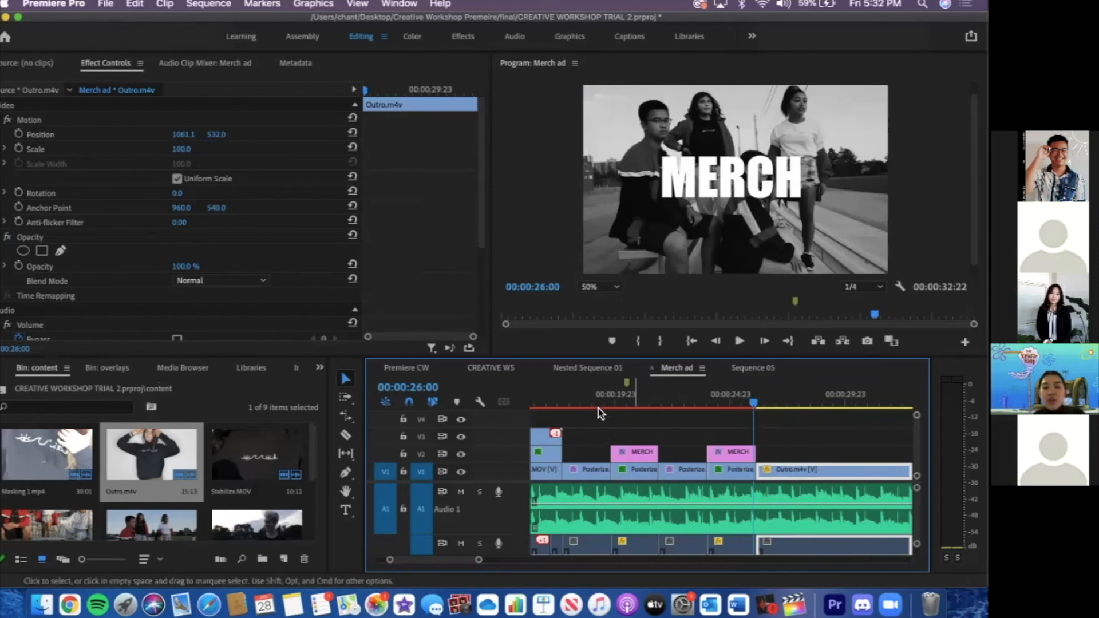
scroll(675, 442, down, 3)
click(639, 402)
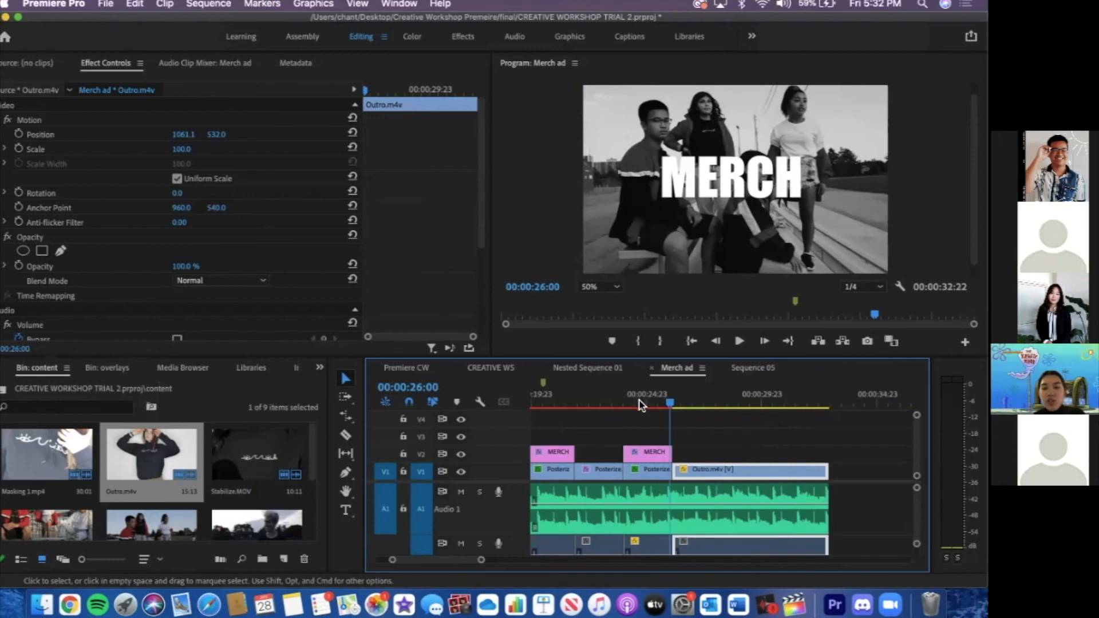
click(667, 403)
click(670, 404)
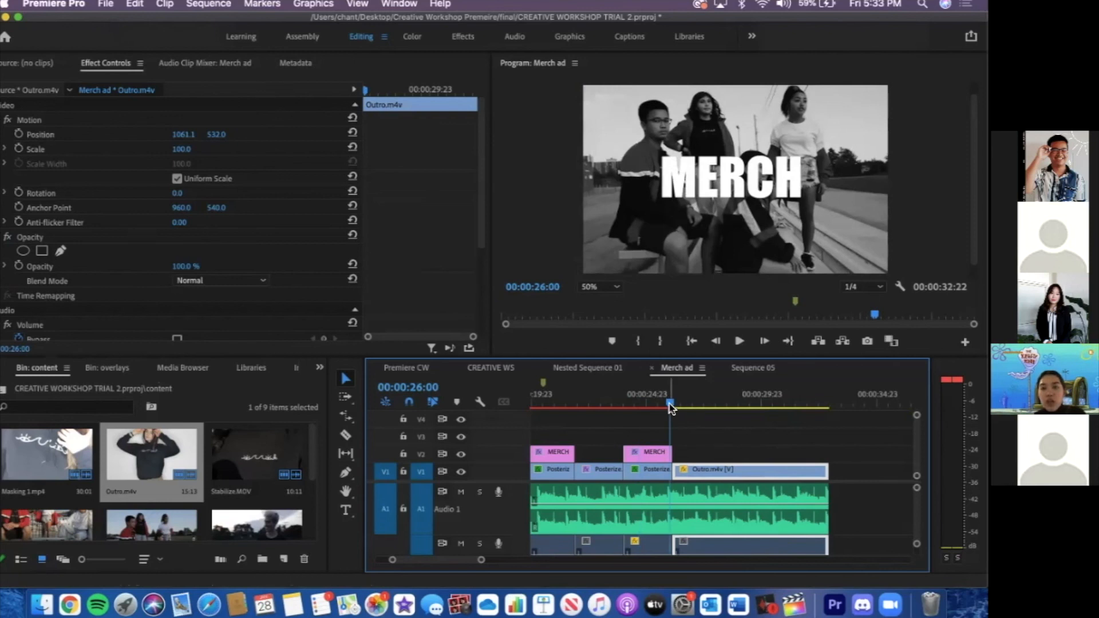
key(space)
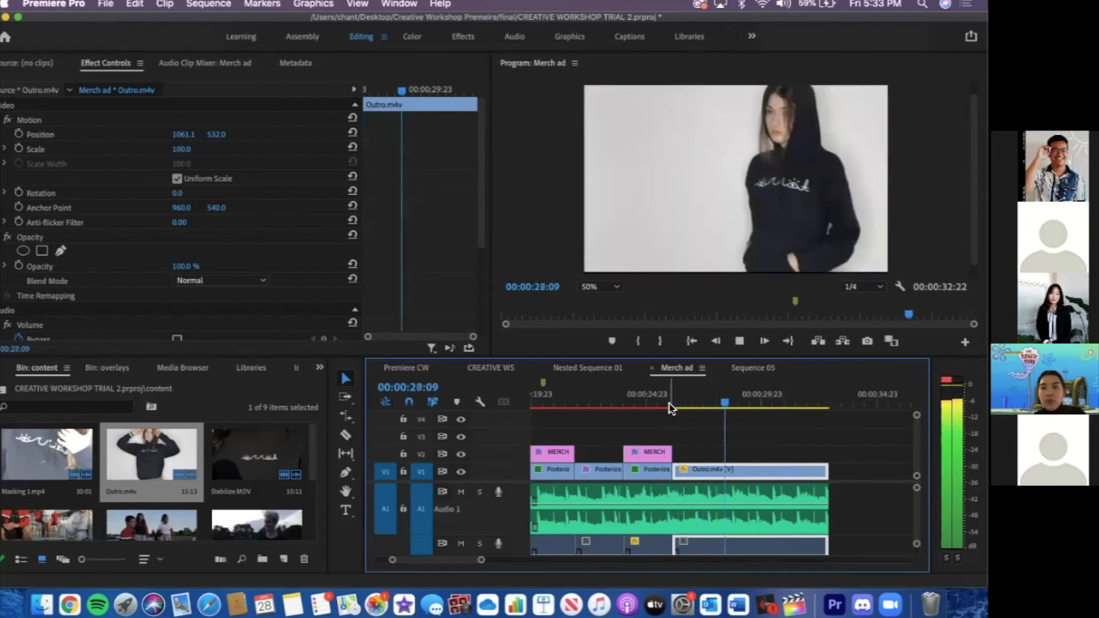
key(space)
Play from 00:00:26:02 into Outro.m4v and stop the playhead at 00:00:27:15
click(672, 406)
key(Left)
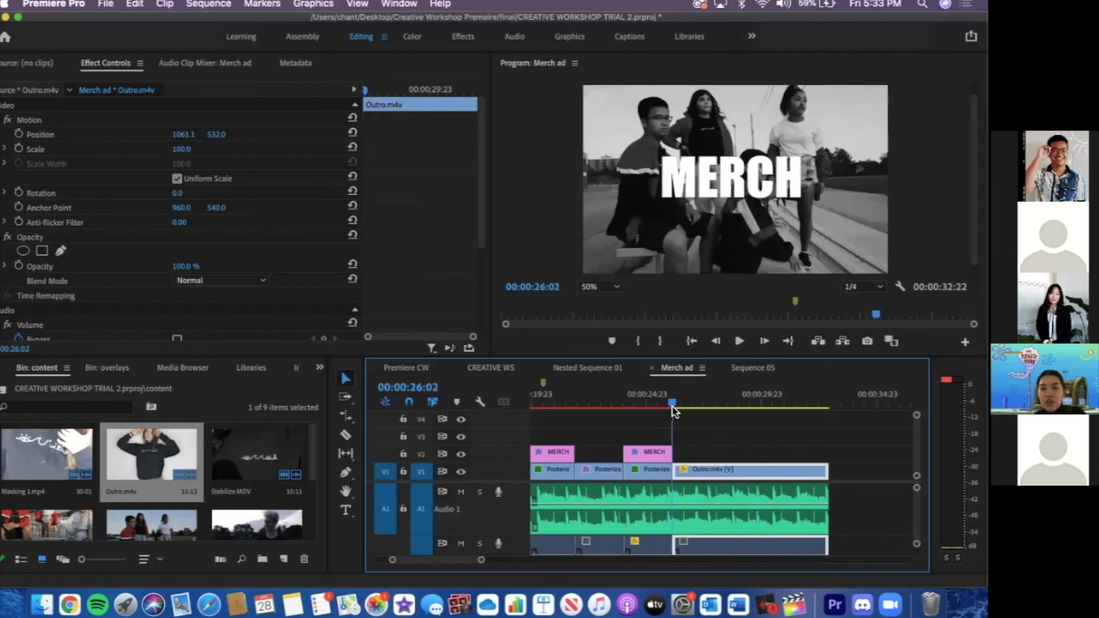
key(space)
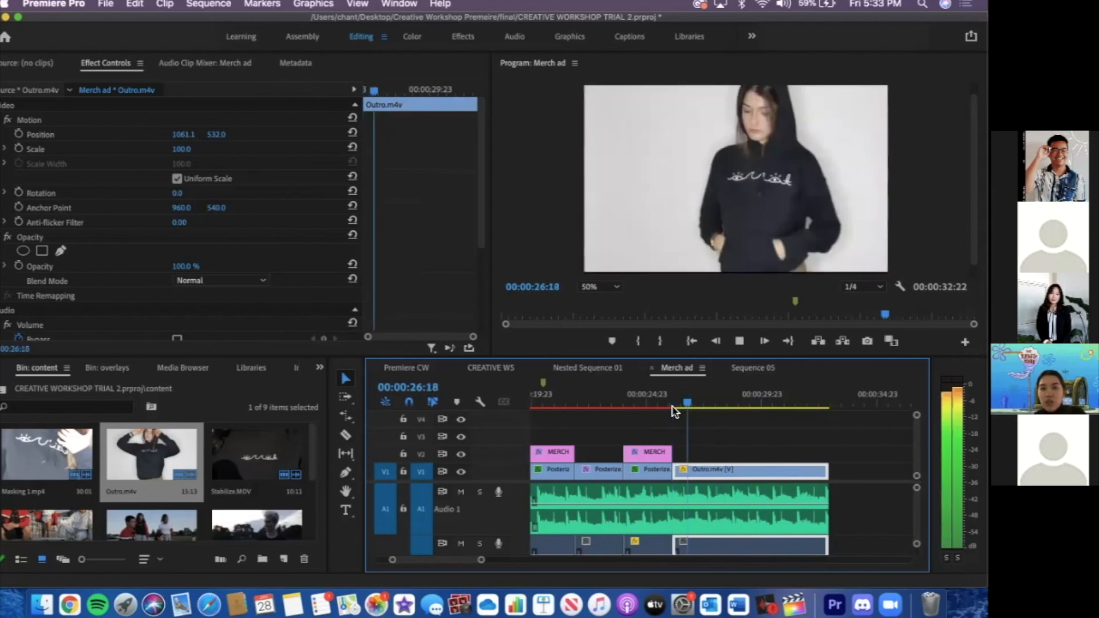
key(space)
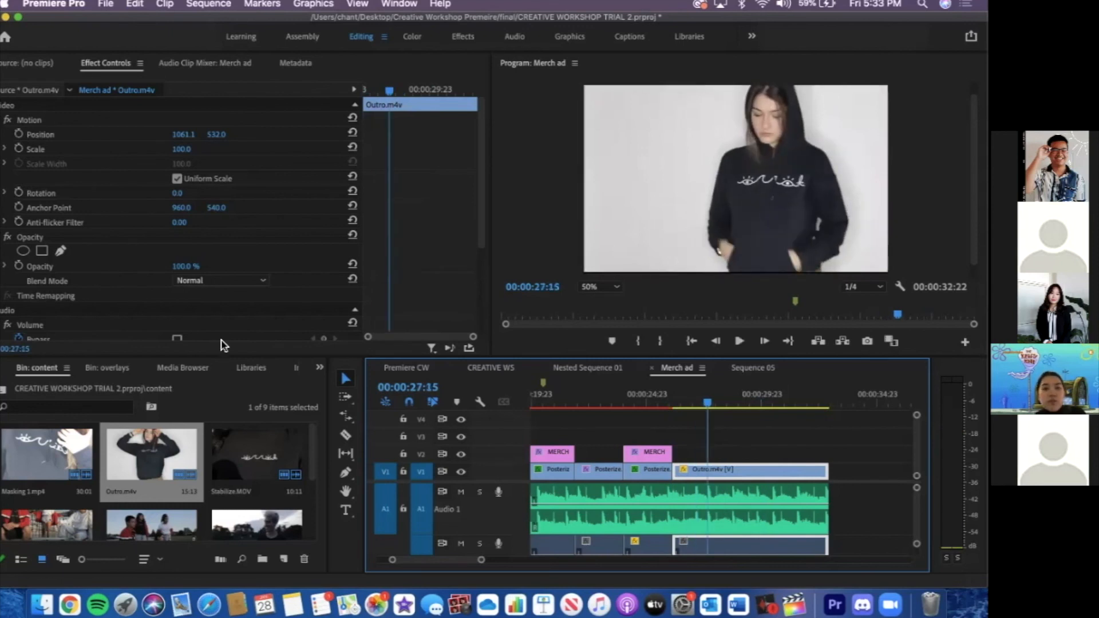
Add a text box on the empty background beside the model, font size 85, reading 20% OFF, ICCIT and MERCH on three lines
click(346, 510)
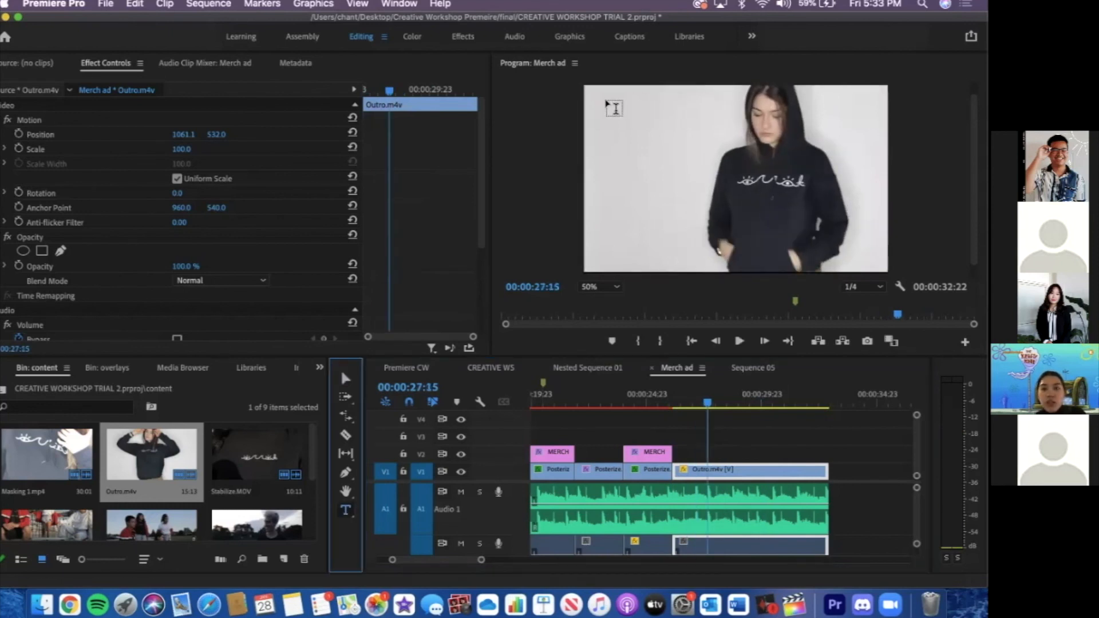
drag(592, 97, 702, 249)
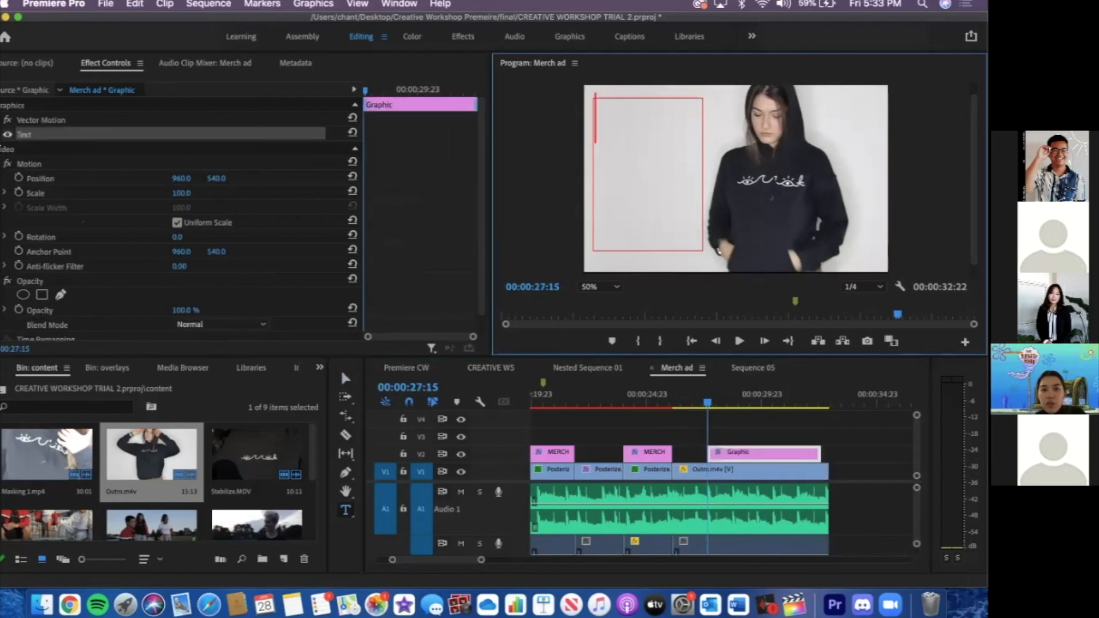
click(1, 137)
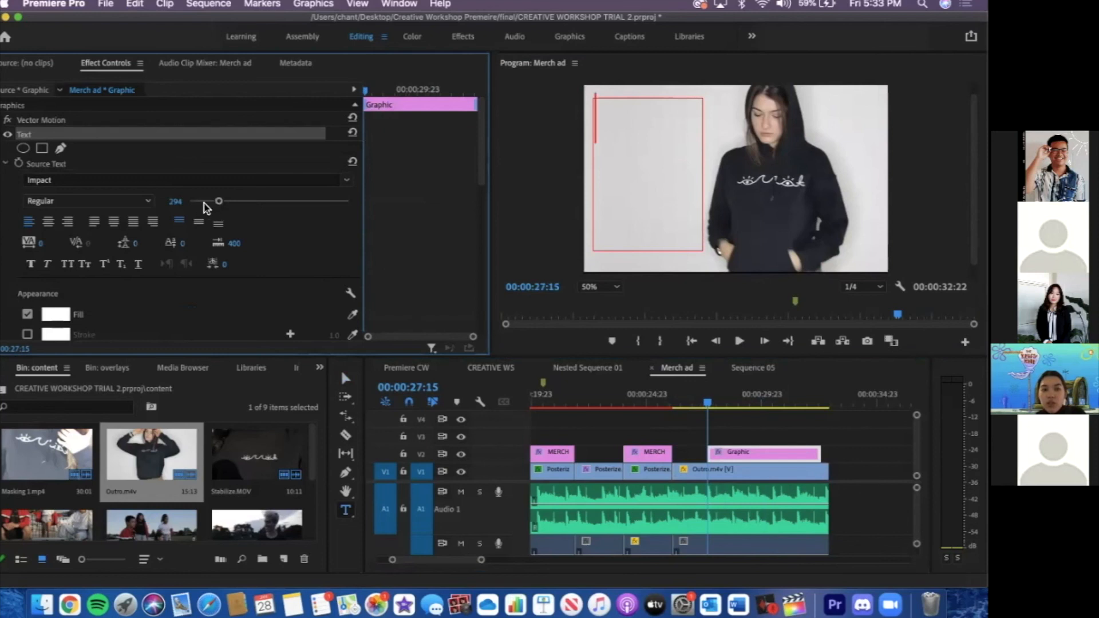
drag(200, 208, 198, 209)
click(615, 112)
text(20)
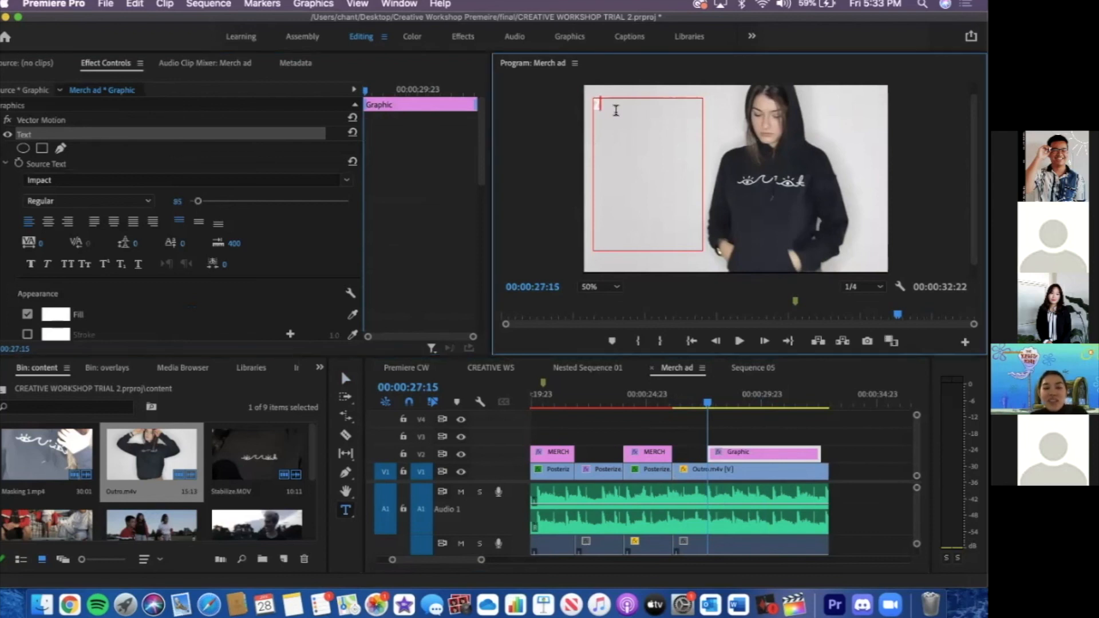
text(% off)
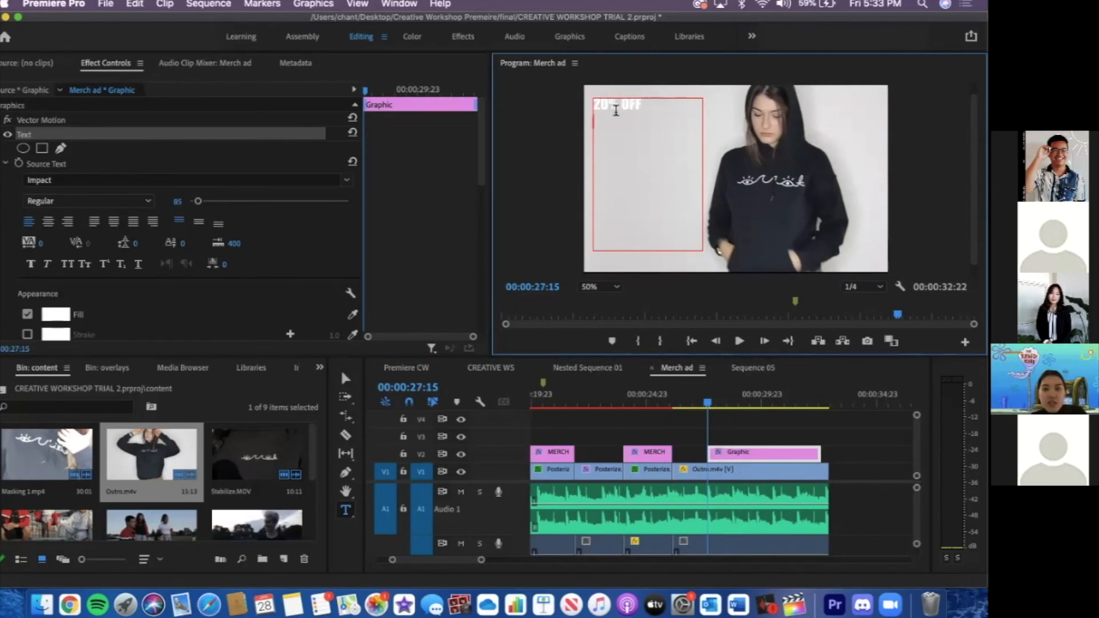
text(limit)
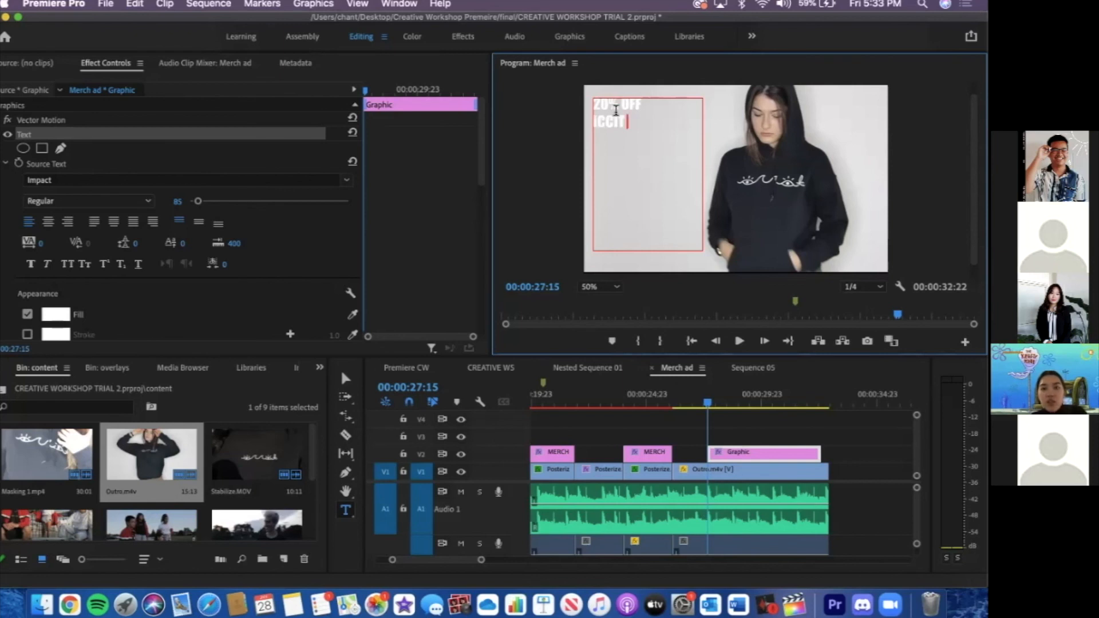
key(Return)
text(merch)
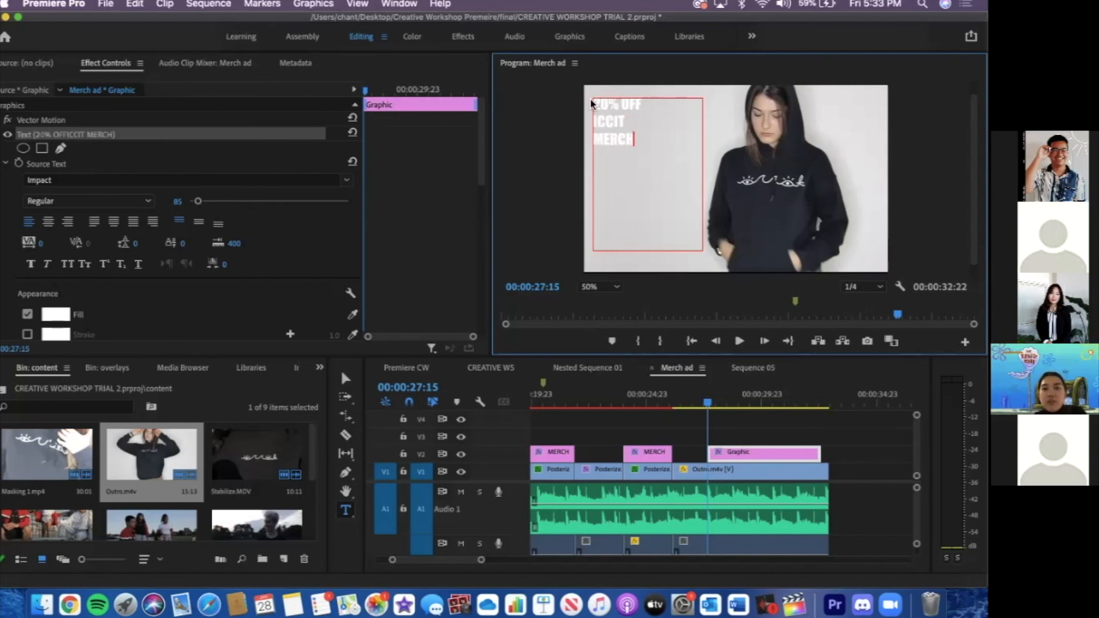
Centre all three lines of the 20% OFF ICCIT MERCH text within its box and set the font size to 190
drag(591, 102, 657, 191)
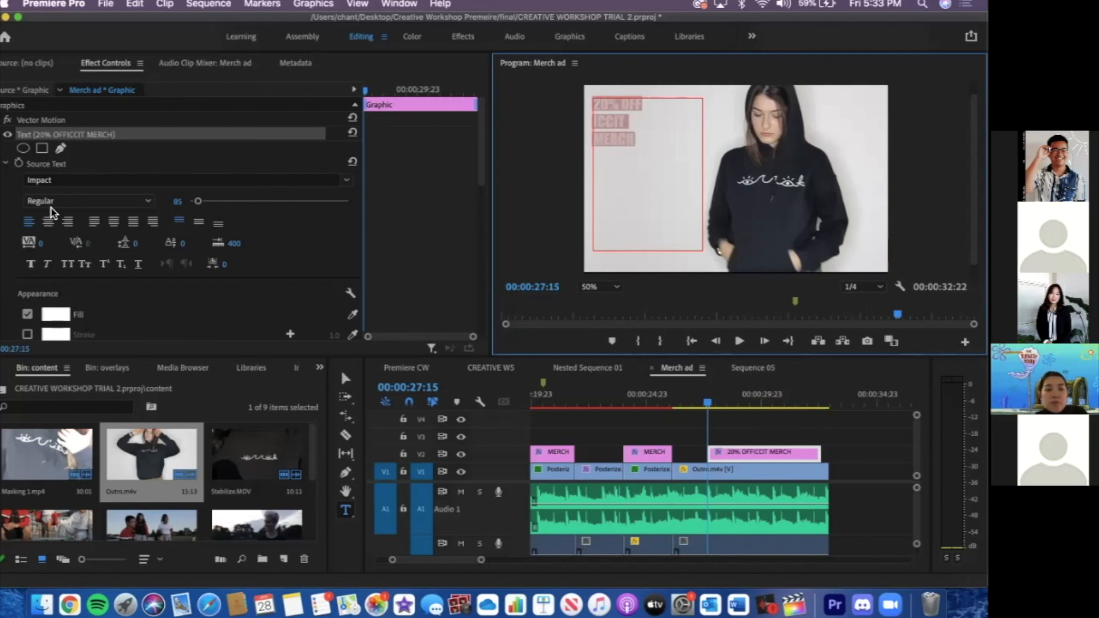
click(199, 223)
mouse_move(200, 205)
mouse_down()
mouse_move(216, 213)
mouse_move(207, 204)
mouse_up()
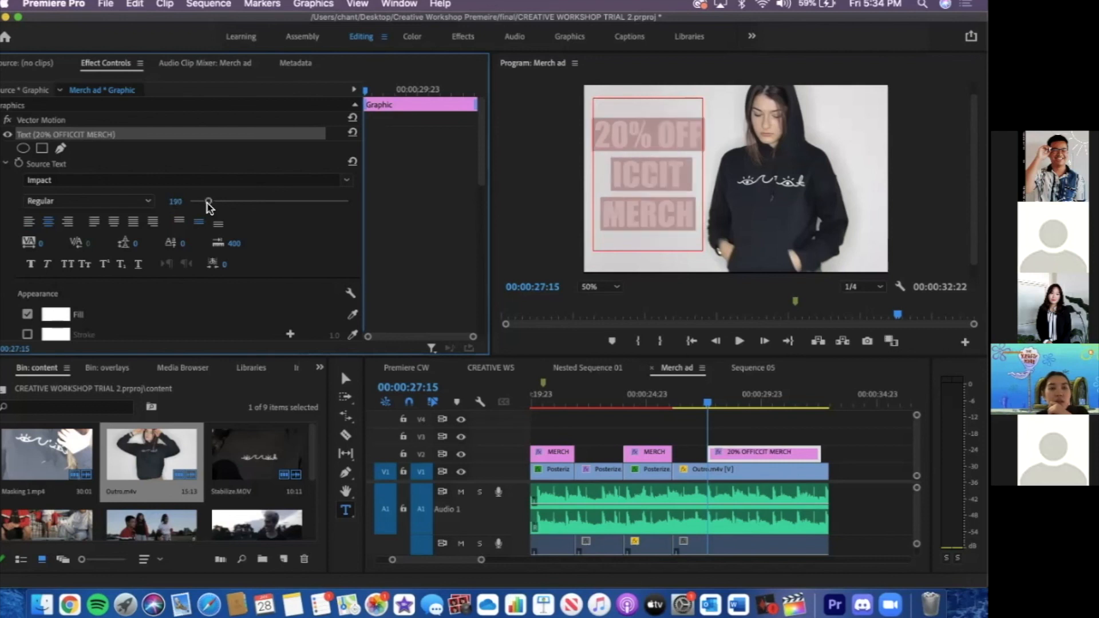
Change the fill colour of the 20% OFF ICCIT MERCH text to near-black 090101
click(52, 317)
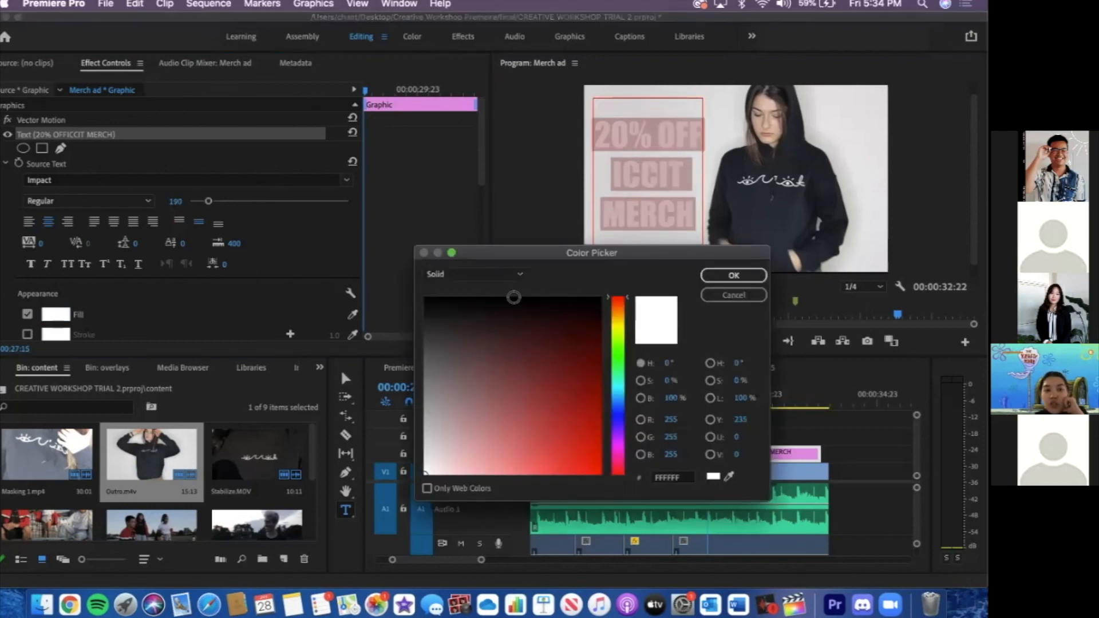
click(516, 298)
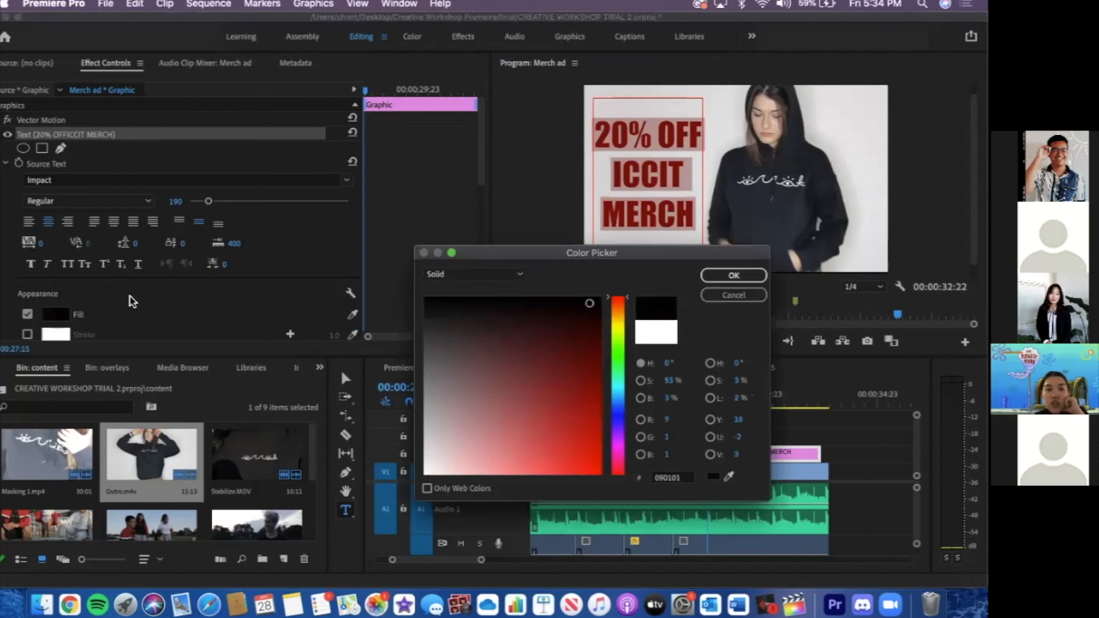
key(Return)
Try a red D23434 stroke on the 20% OFF ICCIT MERCH text and switch the stroke off again
scroll(30, 312, down, 1)
click(27, 306)
click(55, 307)
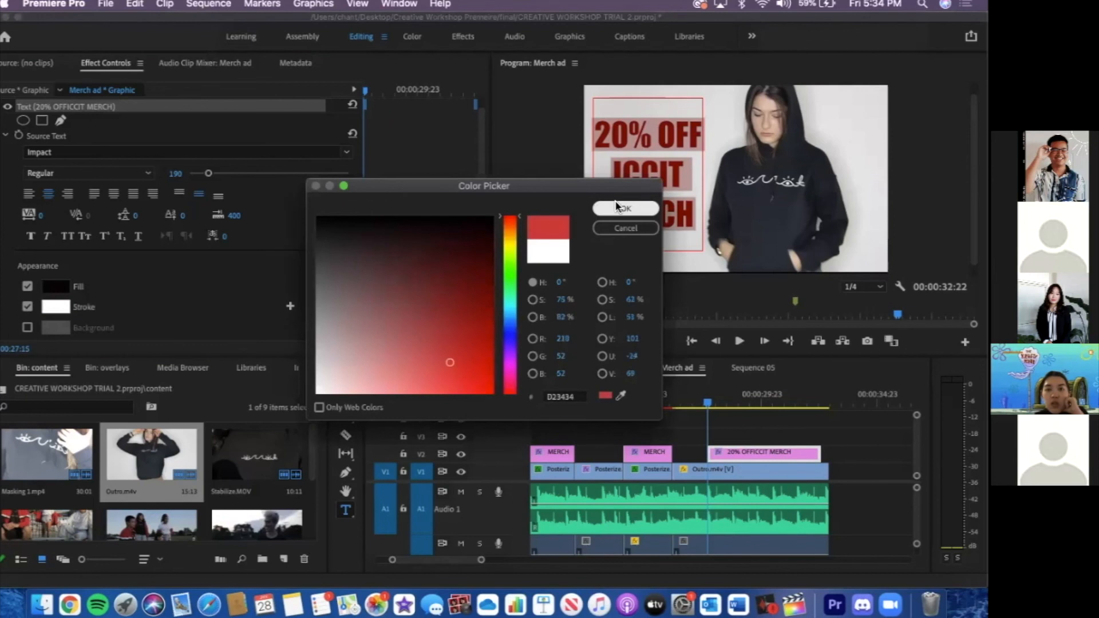
click(616, 202)
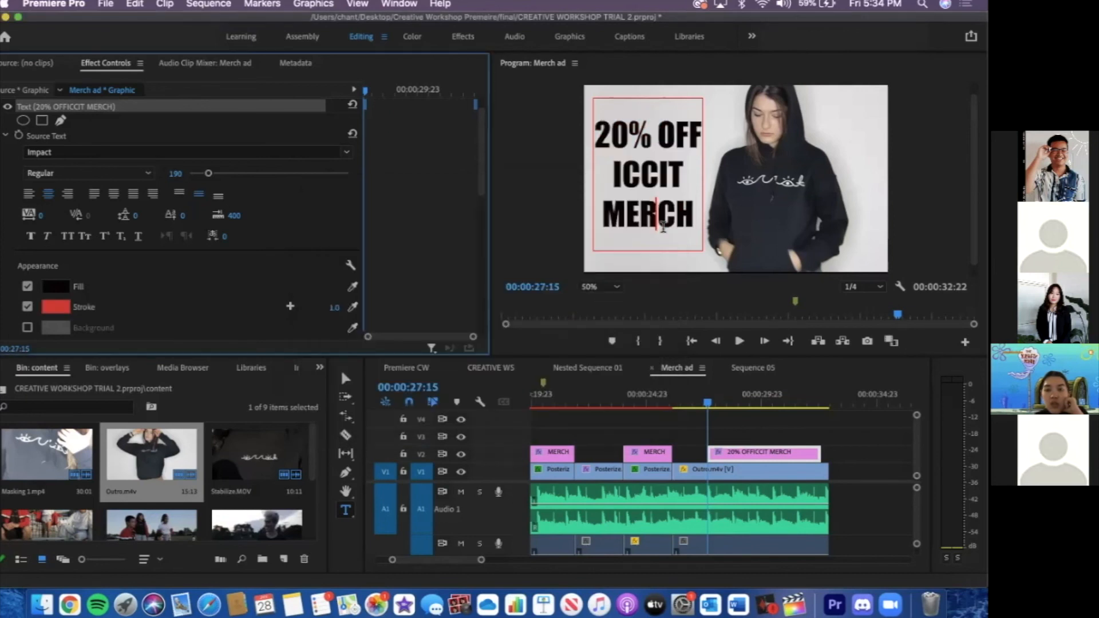
click(334, 308)
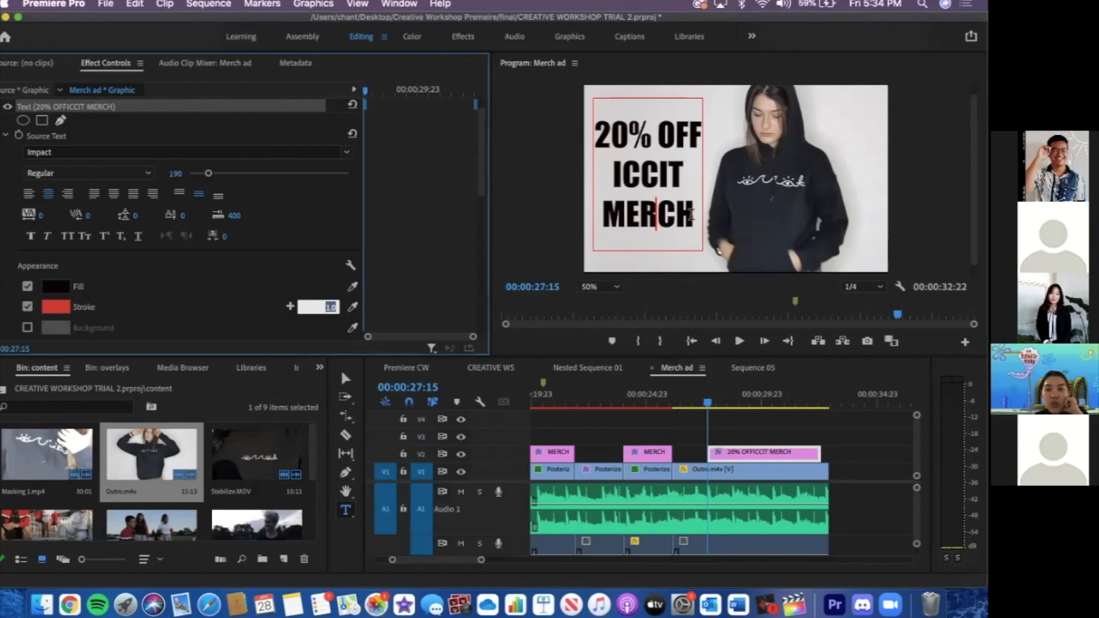
click(623, 216)
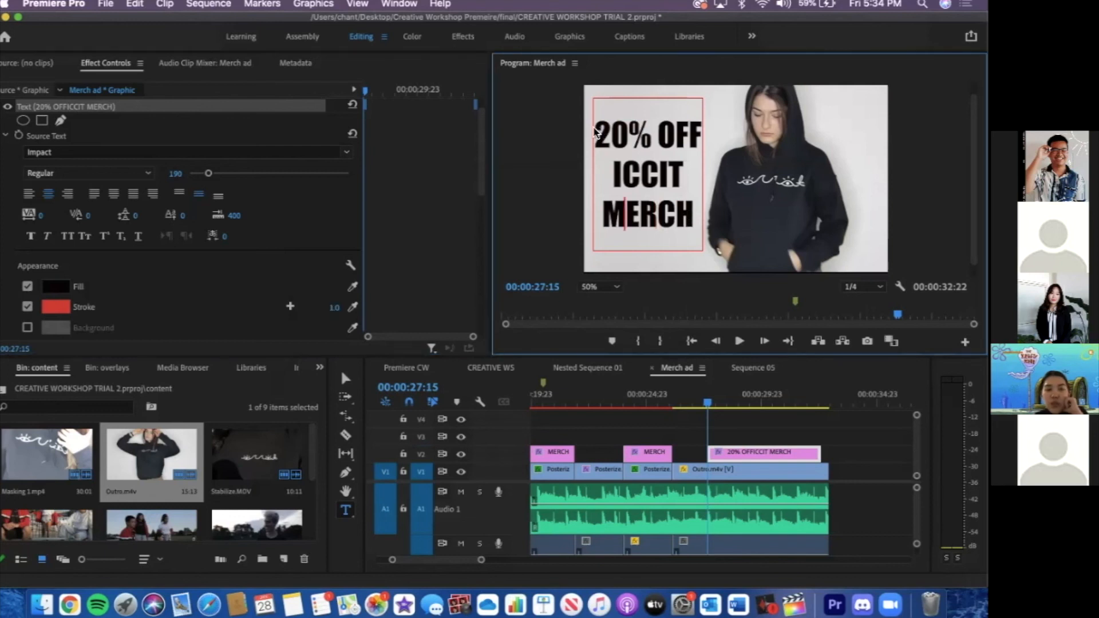
click(27, 307)
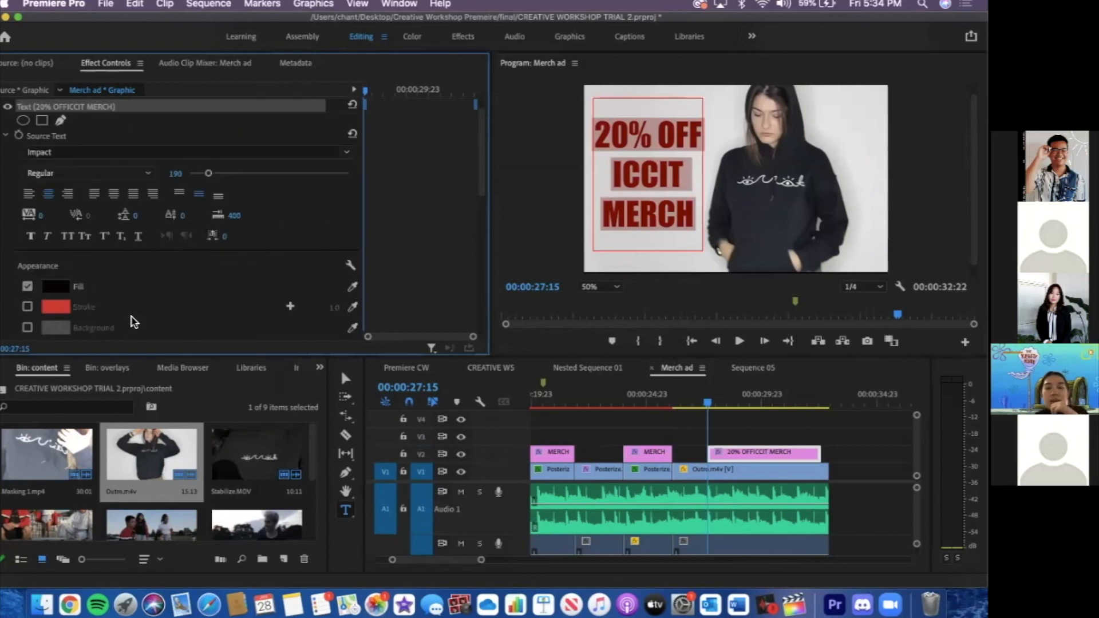
scroll(131, 320, up, 1)
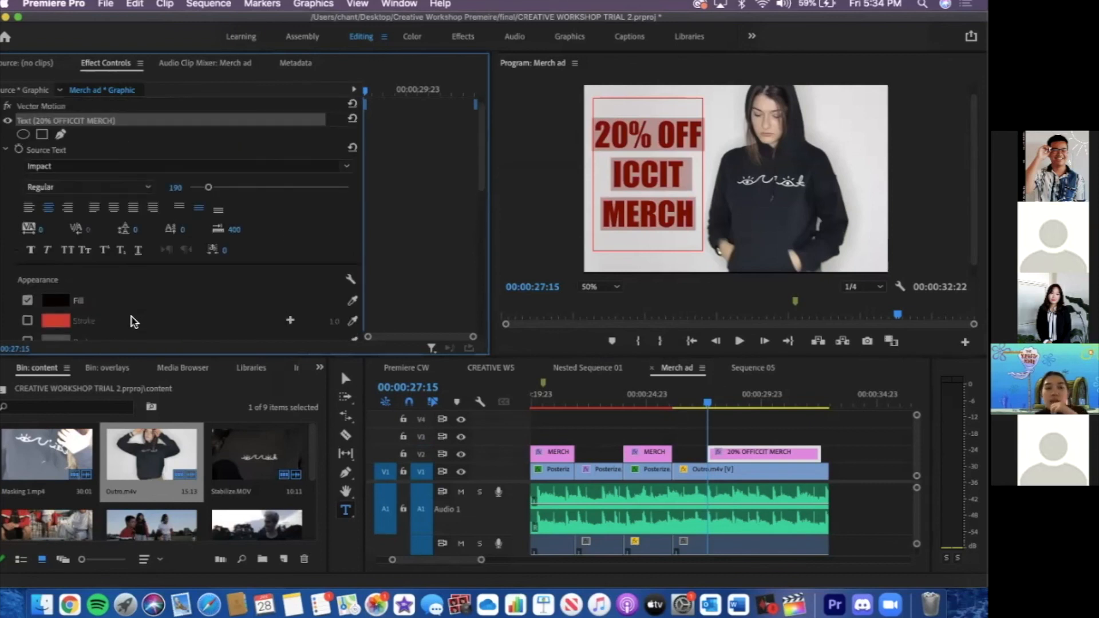
Play Outro.m4v from 00:00:26:00 to 00:00:27:07 and move the 20% OFF ICCIT MERCH clip to start there
click(670, 404)
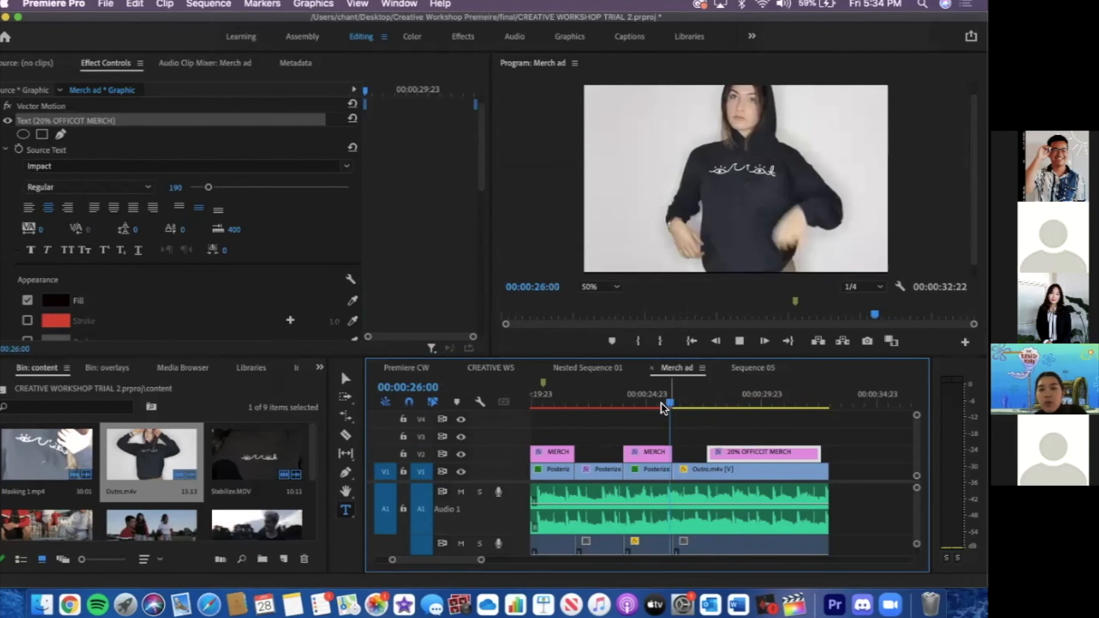
key(space)
key(space)
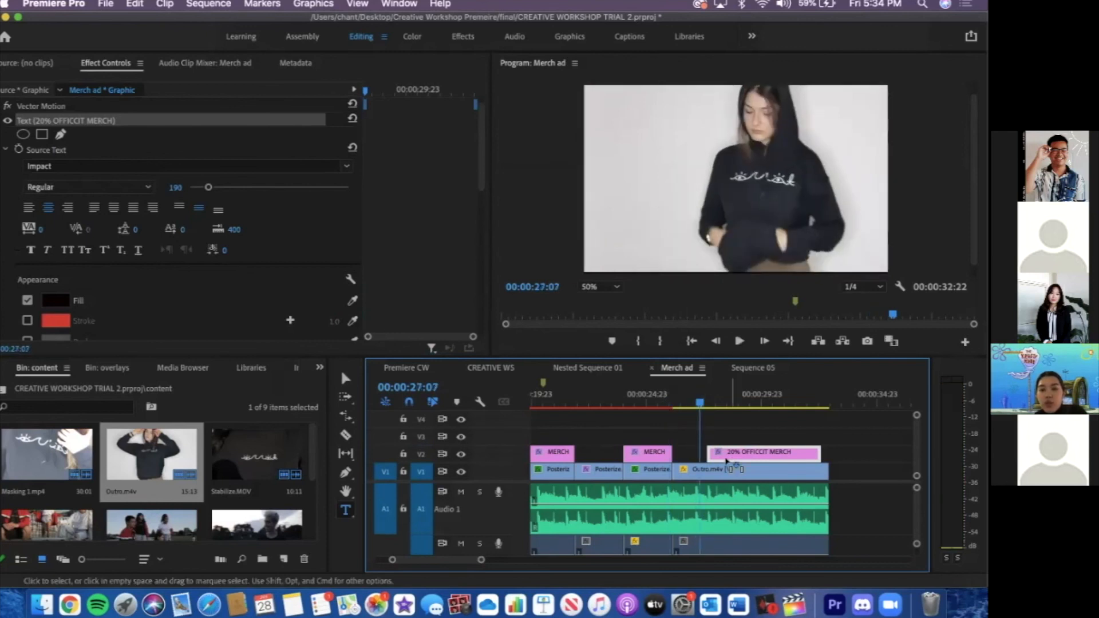
drag(725, 461, 673, 409)
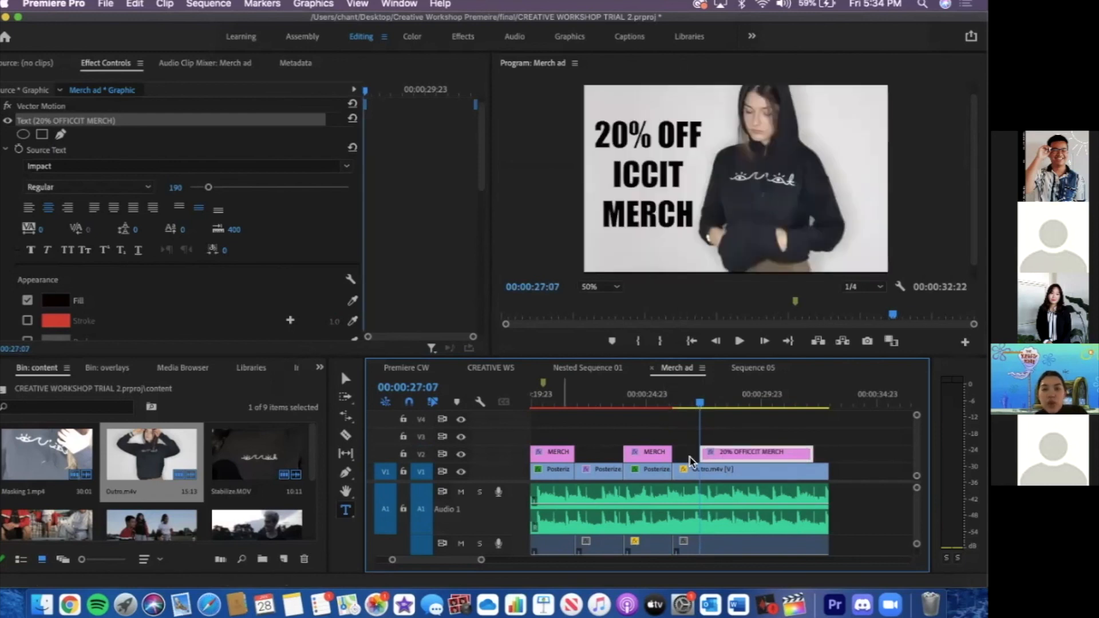
Turn on opacity keyframing for the 20% OFF ICCIT MERCH clip at its start with opacity at 100%
scroll(57, 89, up, 1)
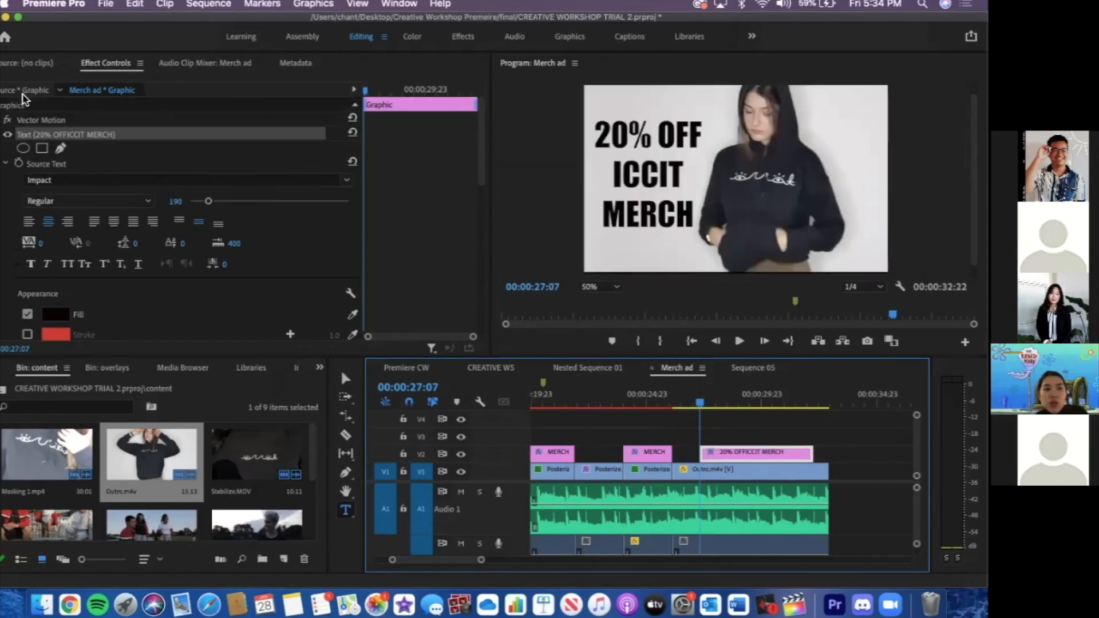
scroll(196, 304, down, 5)
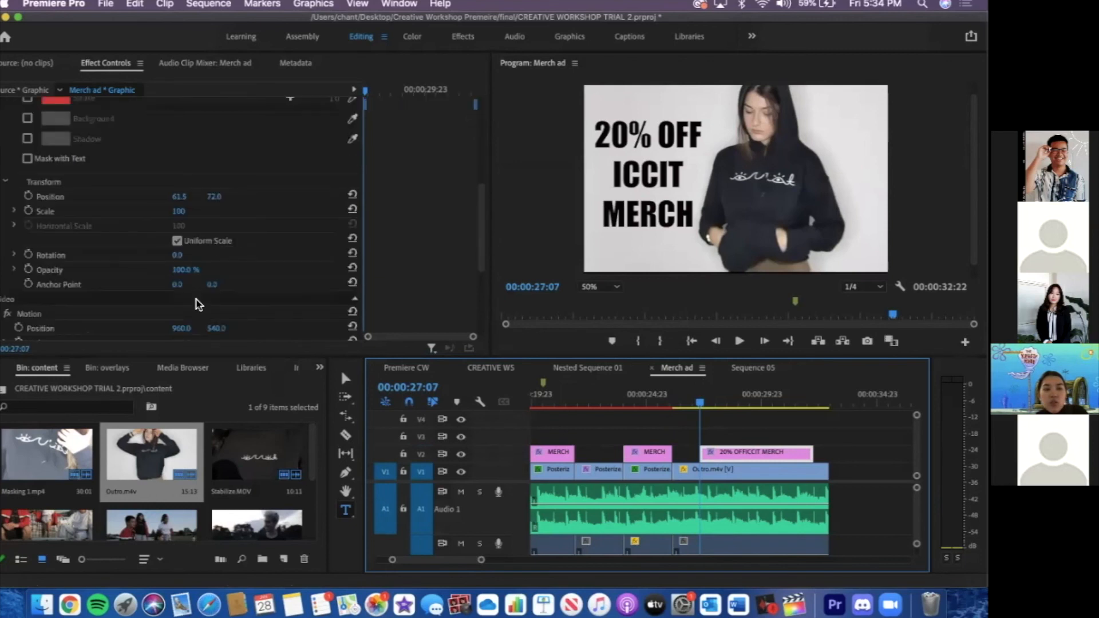
scroll(196, 304, down, 2)
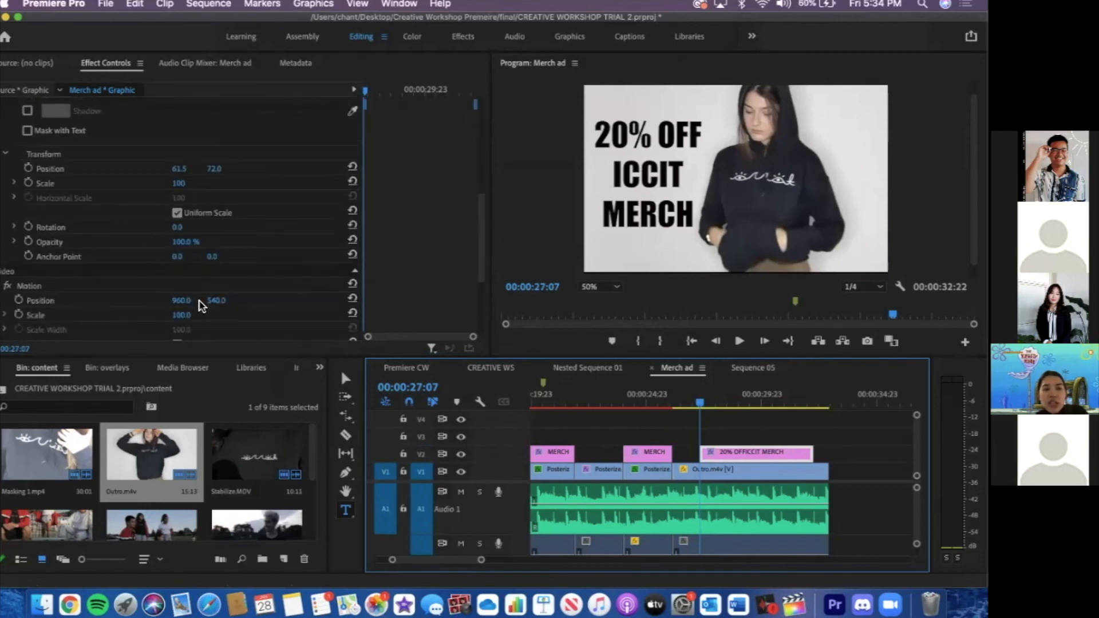
scroll(202, 305, down, 4)
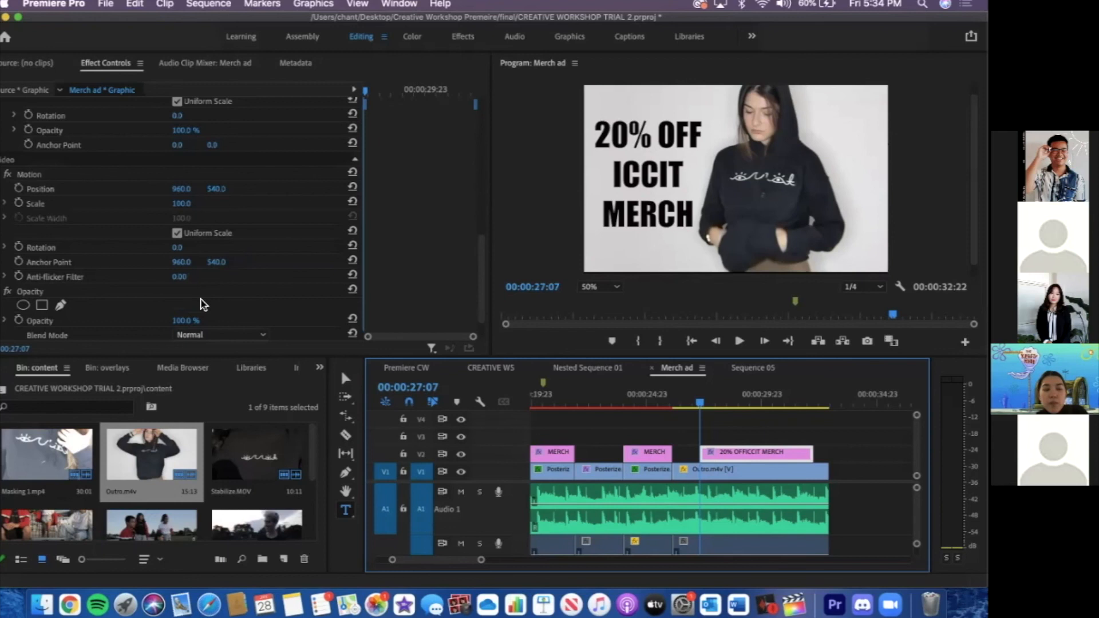
scroll(201, 304, down, 1)
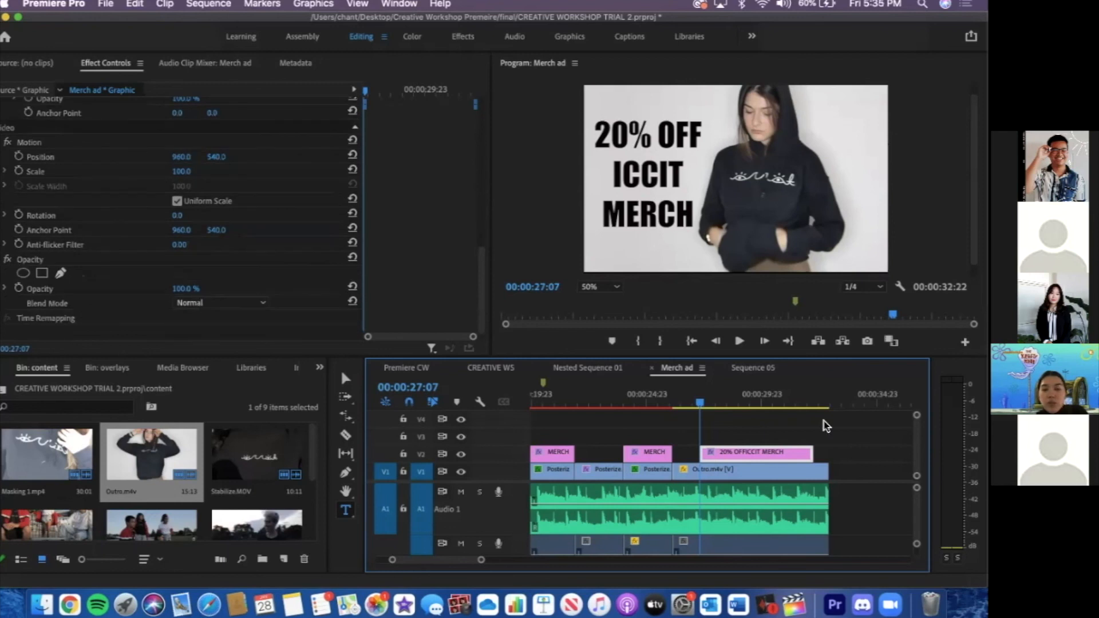
mouse_move(697, 409)
mouse_down()
mouse_move(734, 416)
mouse_move(699, 421)
mouse_up()
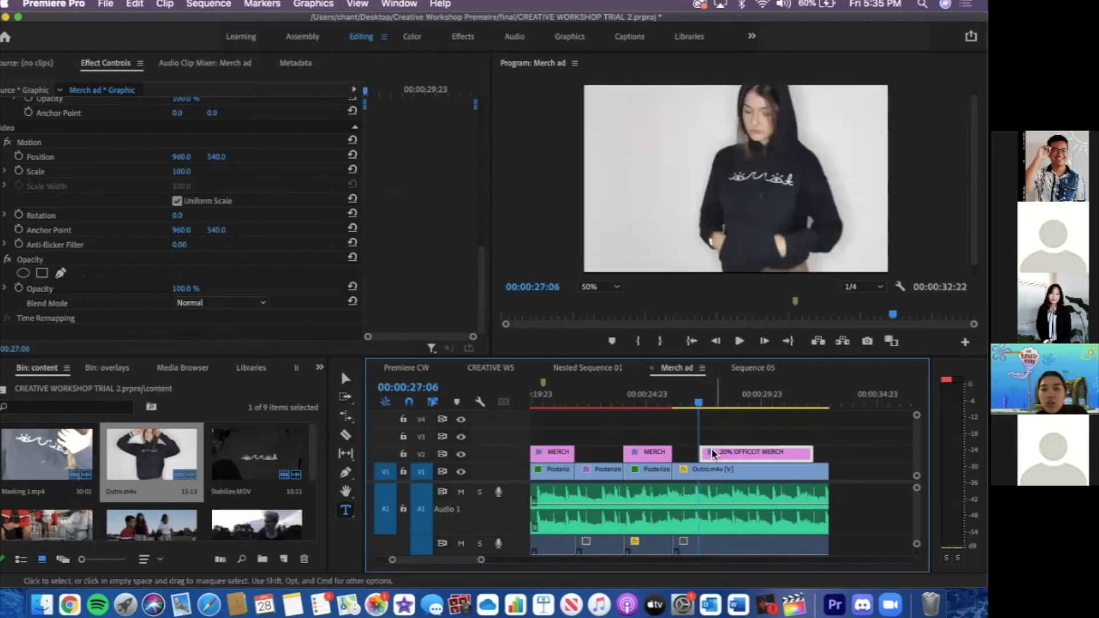
click(18, 289)
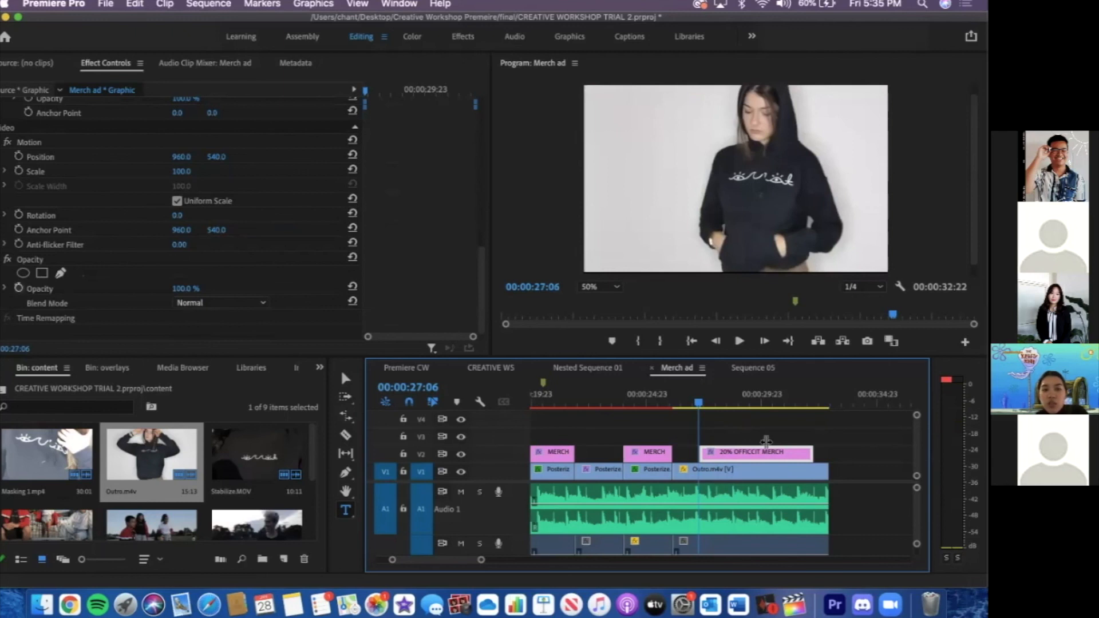
Add an opacity keyframe of 0% to the 20% OFF ICCIT MERCH clip at 00:00:30:20
click(703, 407)
click(771, 406)
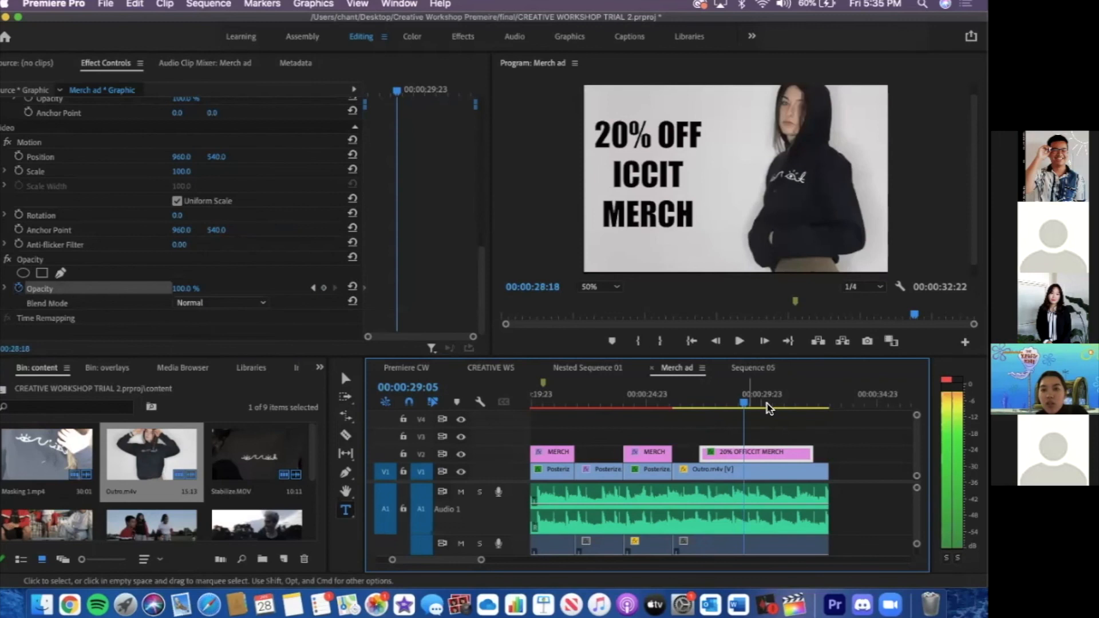
click(782, 407)
click(186, 289)
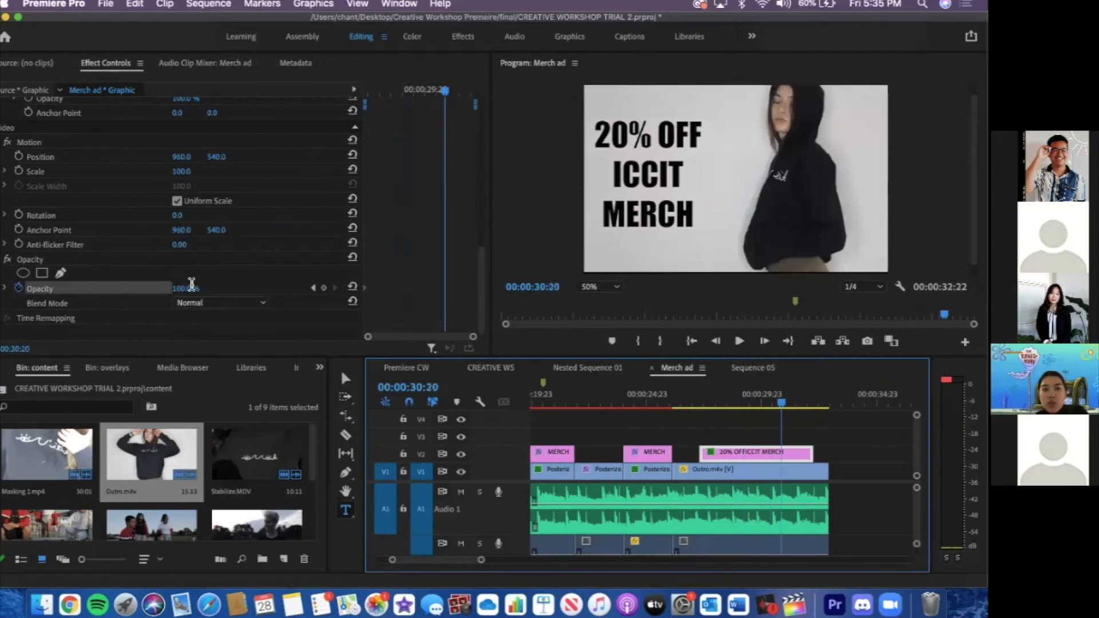
text(0)
key(Return)
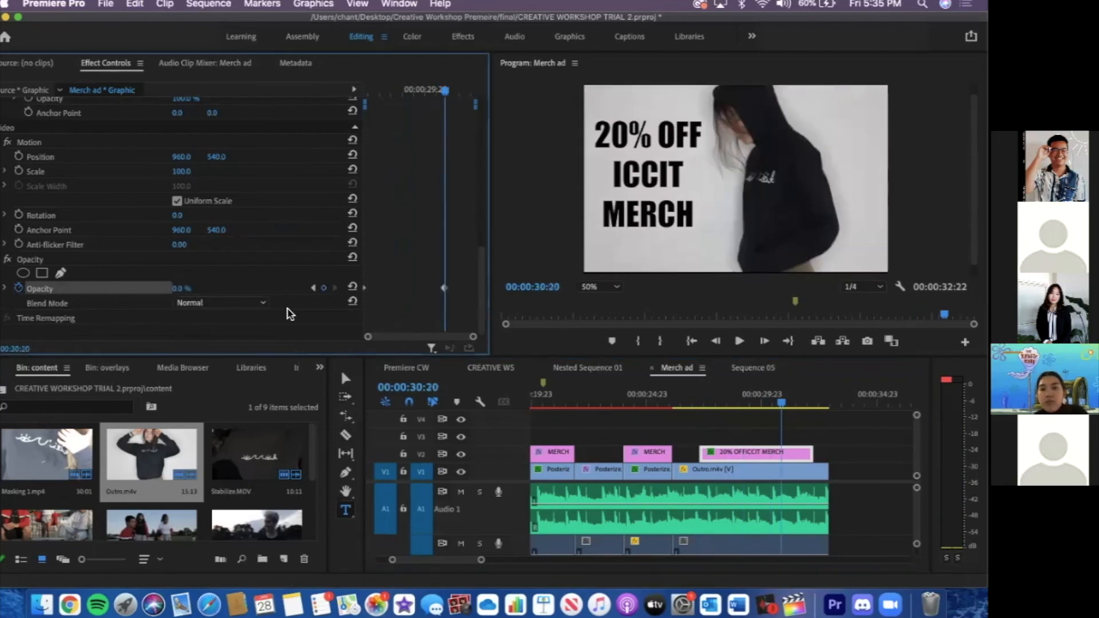
Play back the text's fade-out and delete all opacity keyframes from the 20% OFF ICCIT MERCH clip
click(694, 406)
key(space)
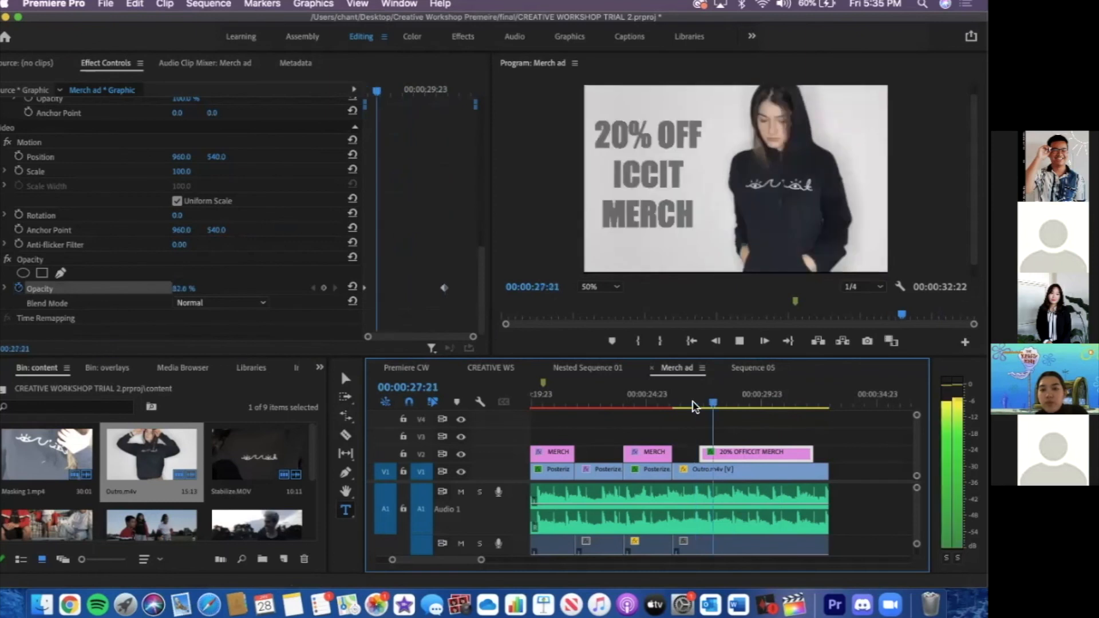
key(space)
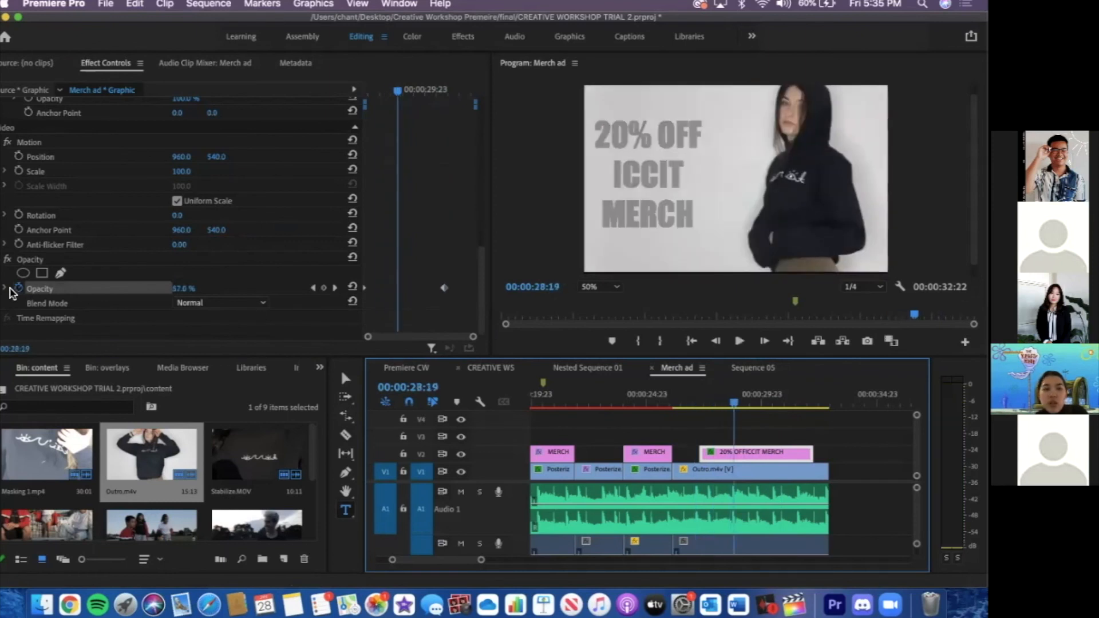
click(19, 289)
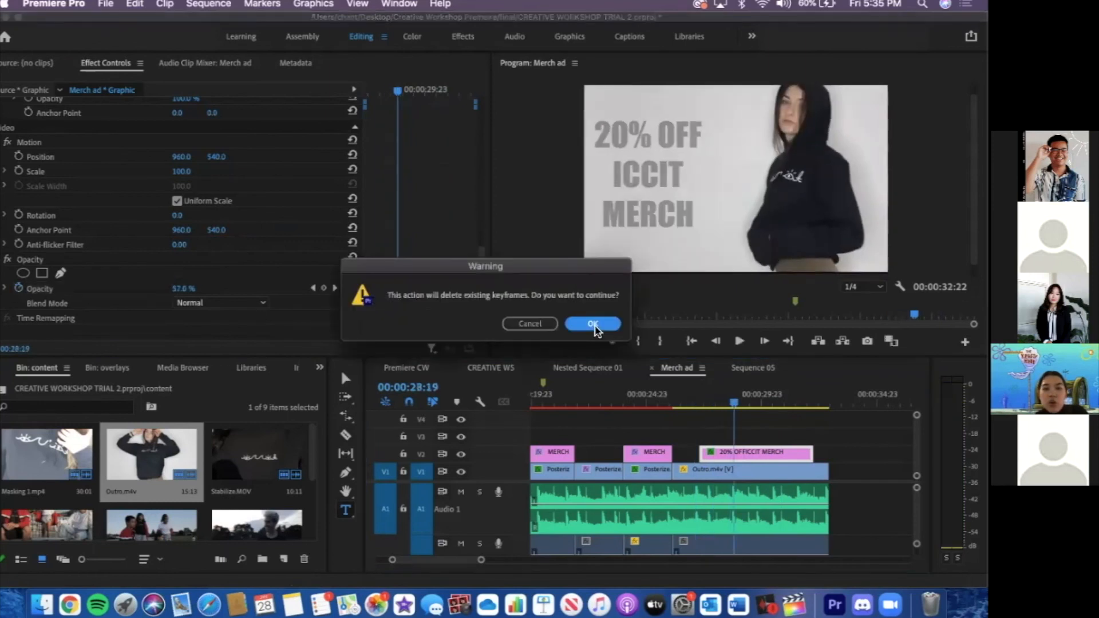
click(593, 324)
Show the effects library, collapse the Lumetri Presets and expand the Video Transitions category
click(320, 367)
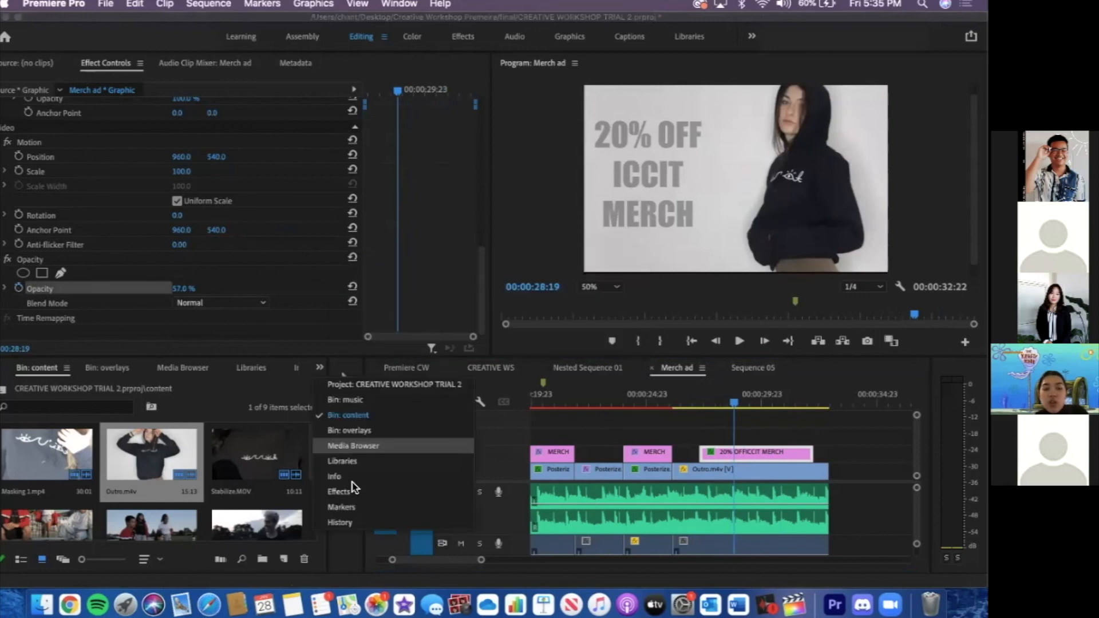
click(353, 490)
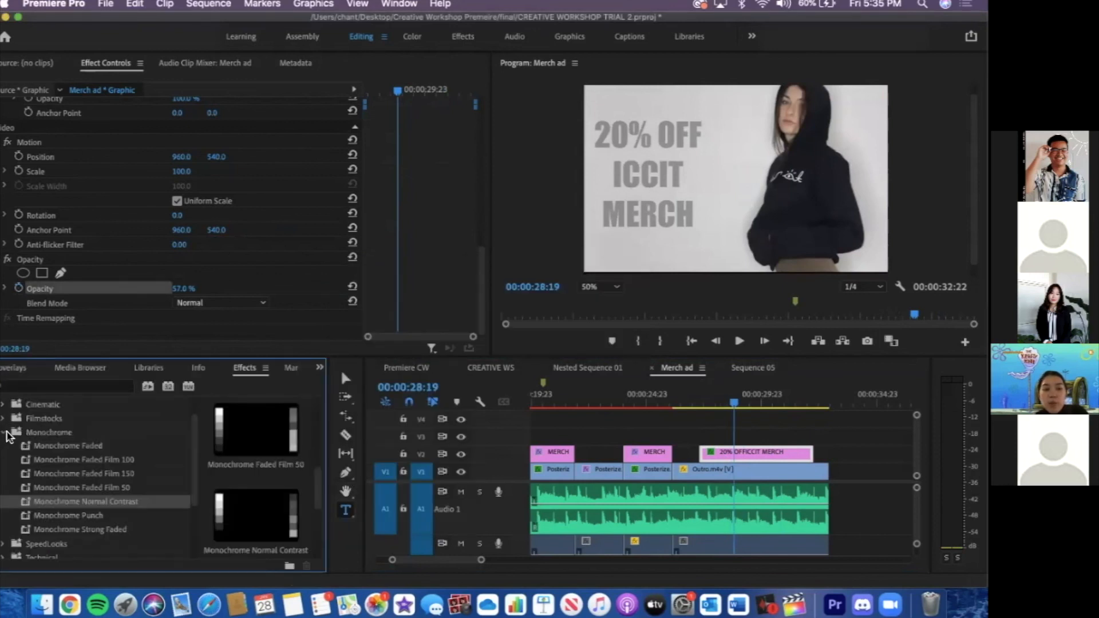
click(4, 432)
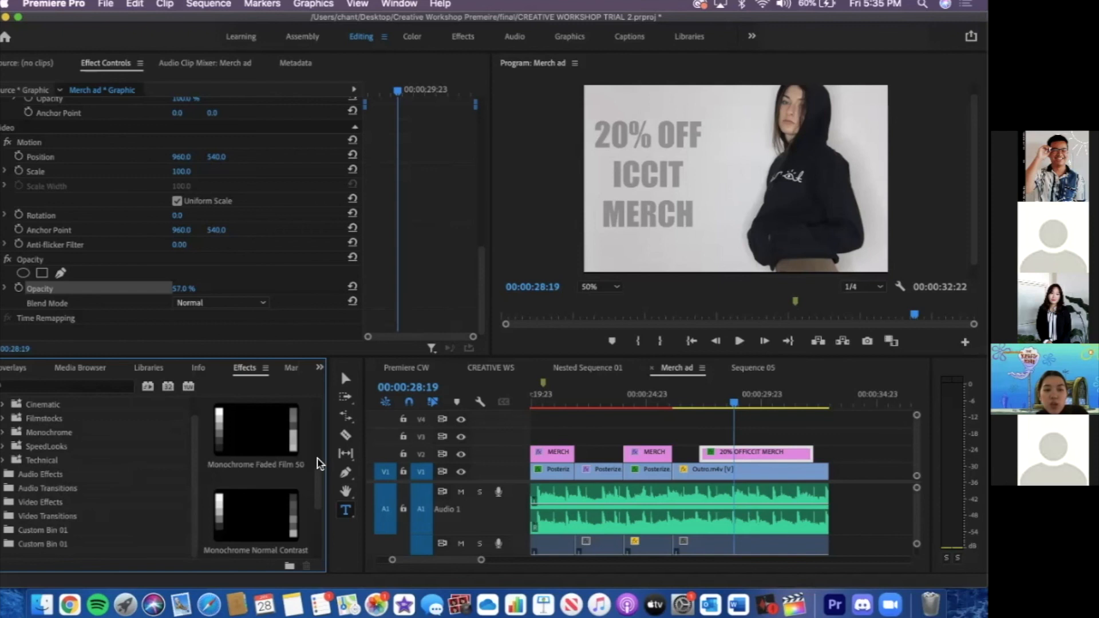
scroll(25, 492, up, 1)
scroll(1, 430, up, 2)
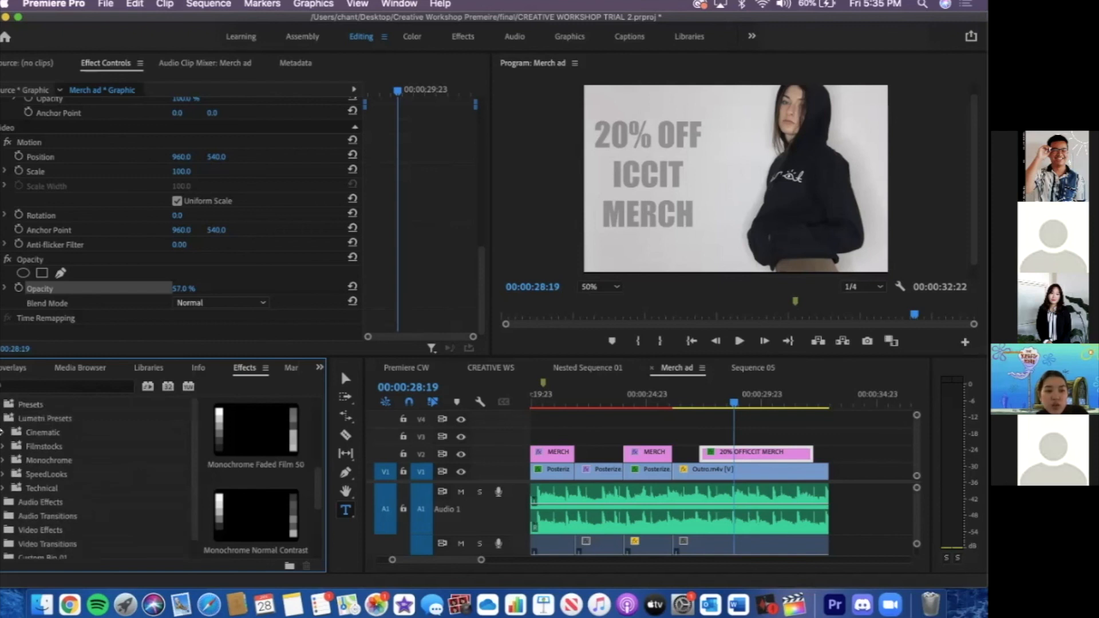
click(1, 421)
click(2, 474)
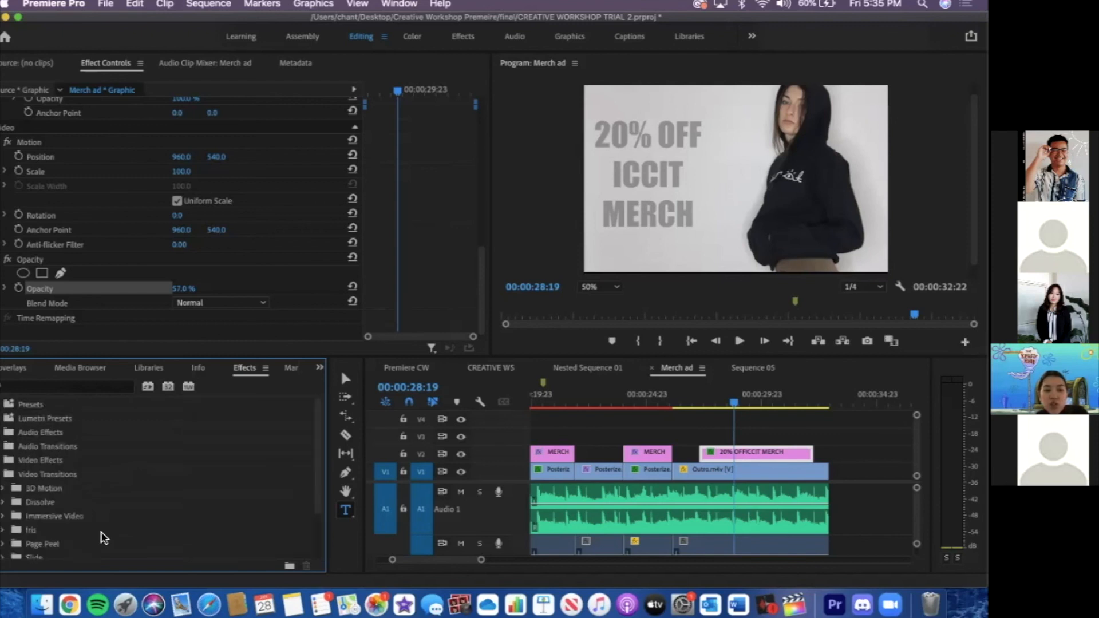
Browse the Video Transitions categories, examining the Immersive Video, Iris, Page Peel, Slide, Wipe and Zoom transitions
scroll(39, 512, down, 3)
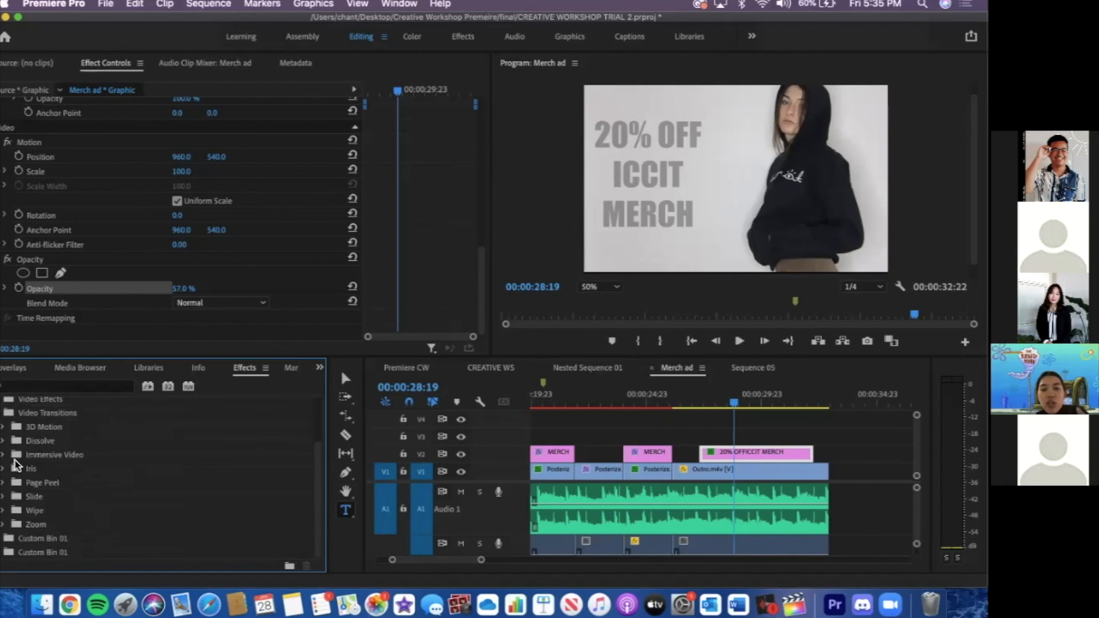
click(4, 524)
click(3, 510)
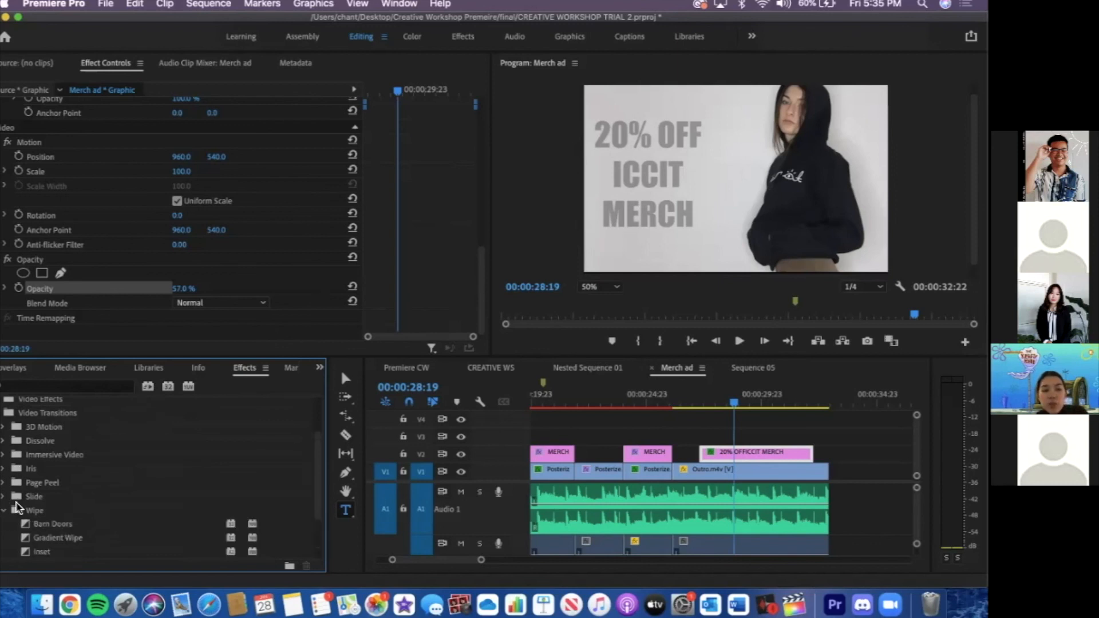
click(5, 458)
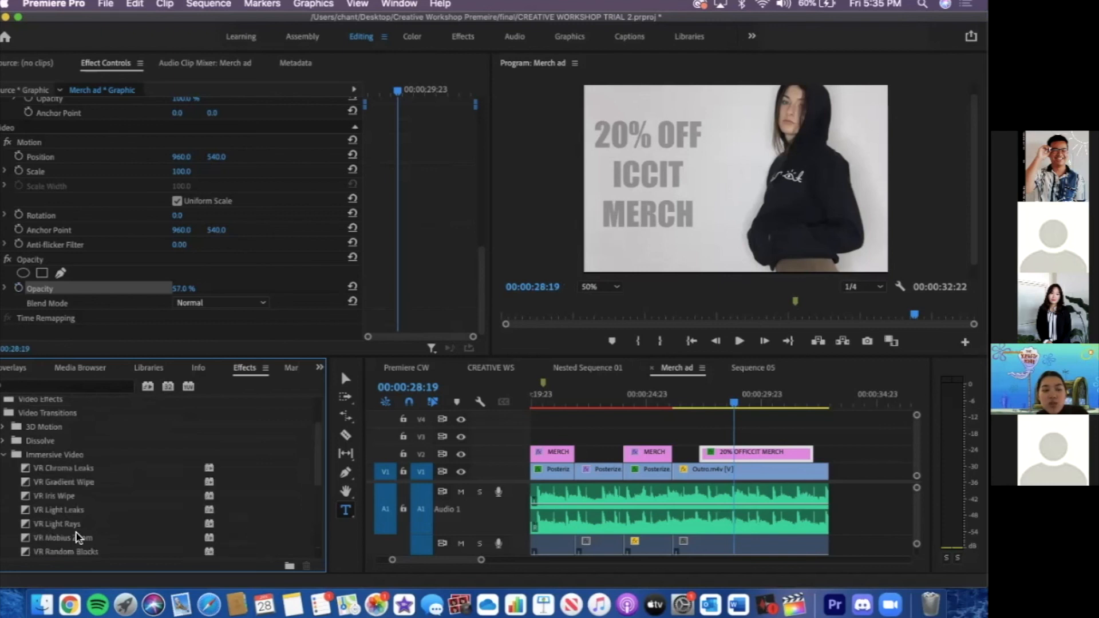
scroll(74, 535, down, 3)
scroll(78, 532, up, 2)
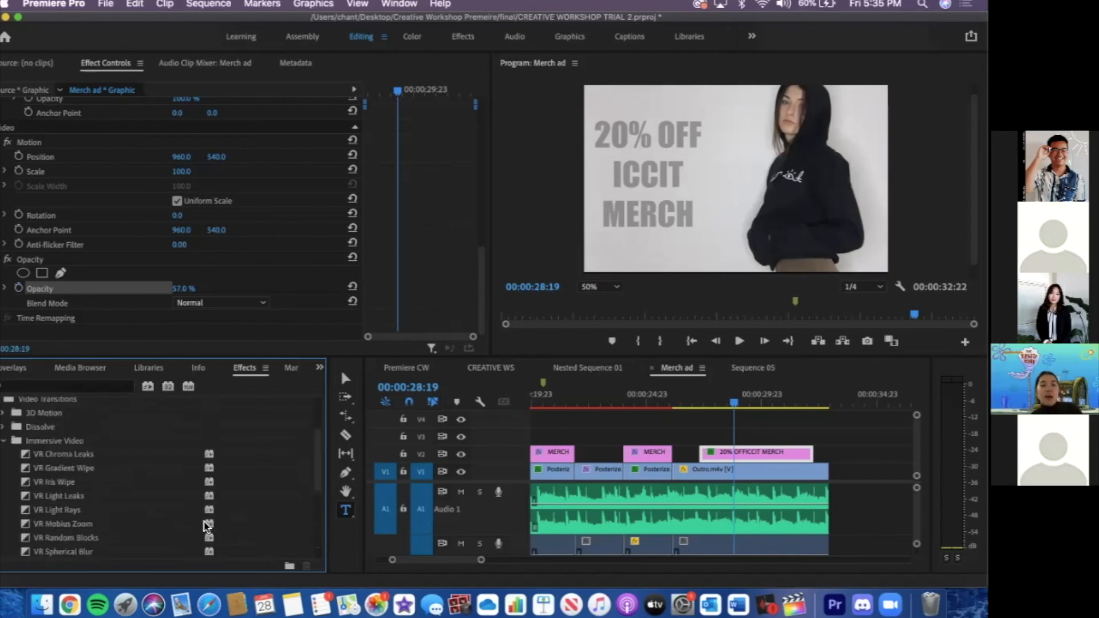
scroll(128, 541, down, 3)
scroll(126, 540, down, 3)
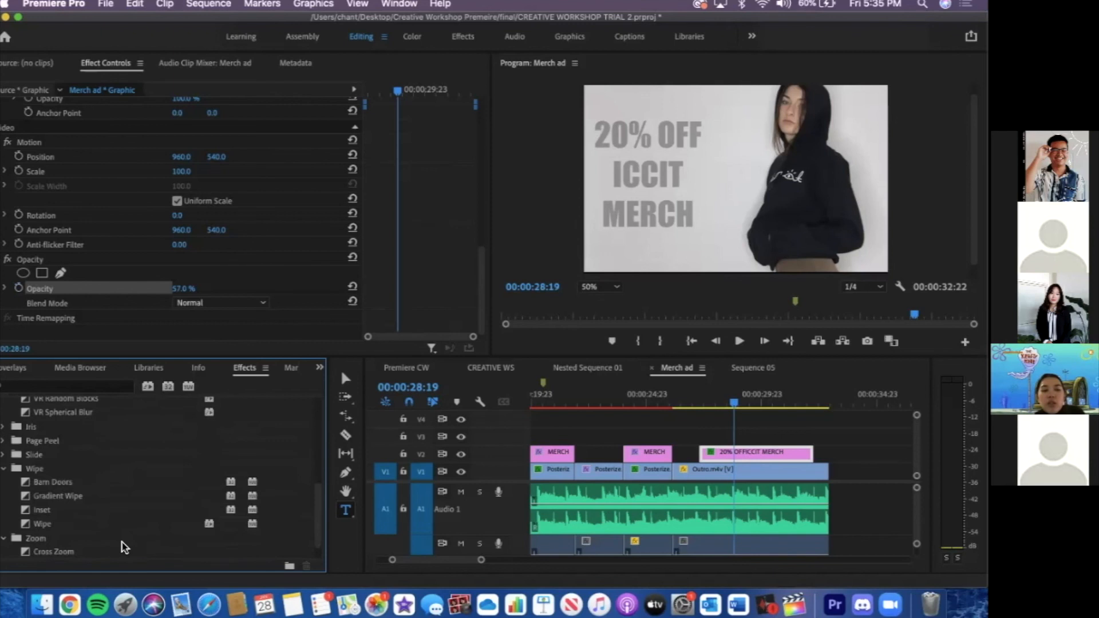
click(4, 427)
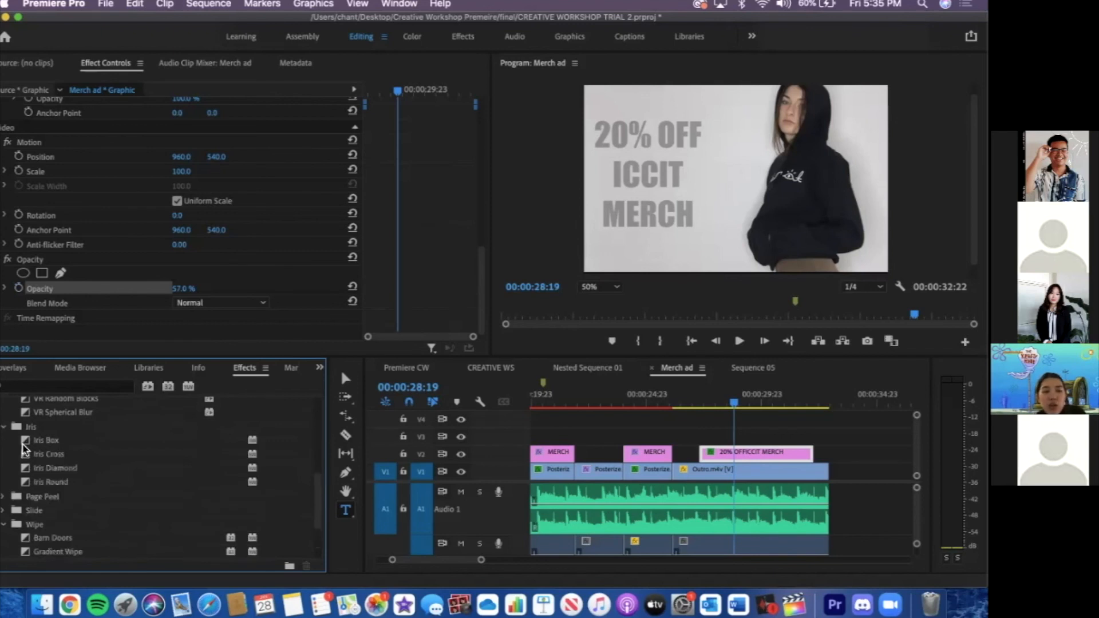
click(4, 496)
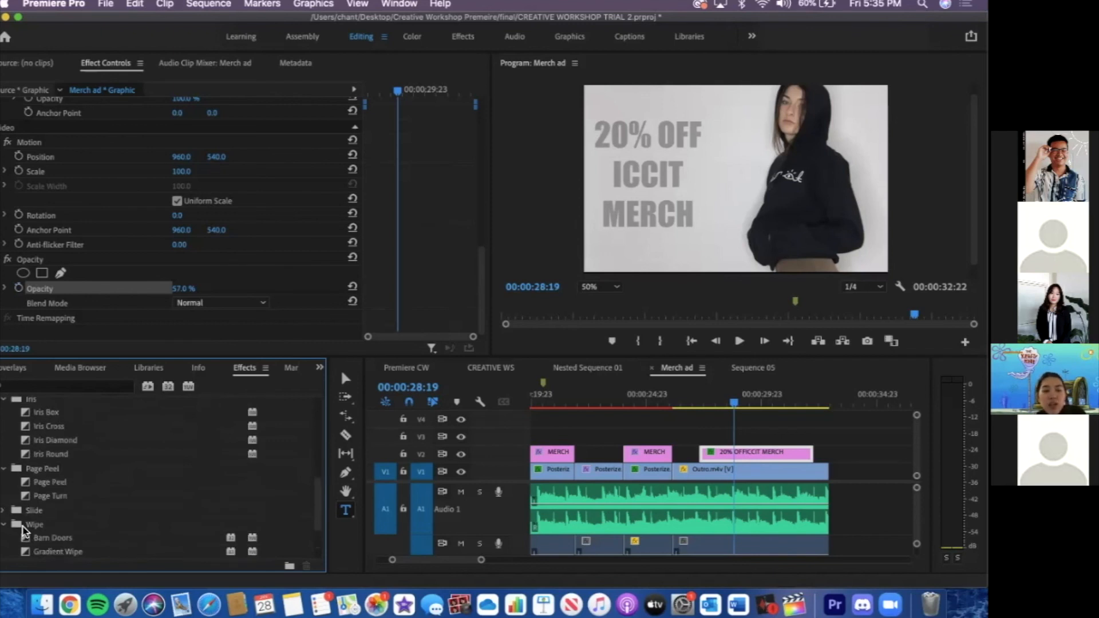
scroll(23, 526, down, 2)
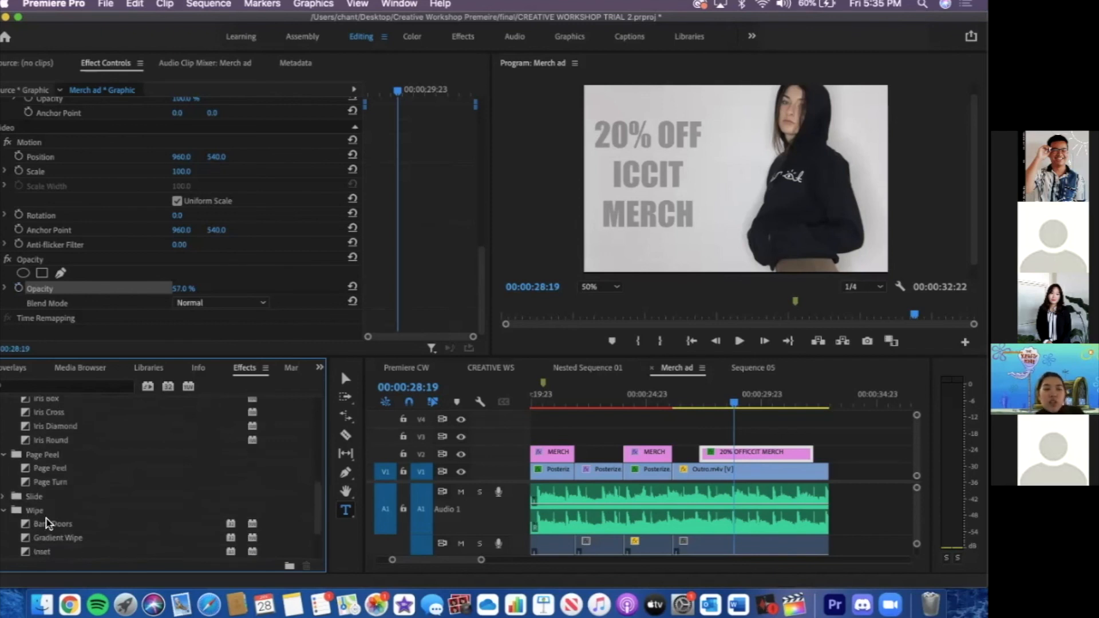
click(4, 497)
scroll(115, 538, down, 1)
scroll(66, 539, down, 5)
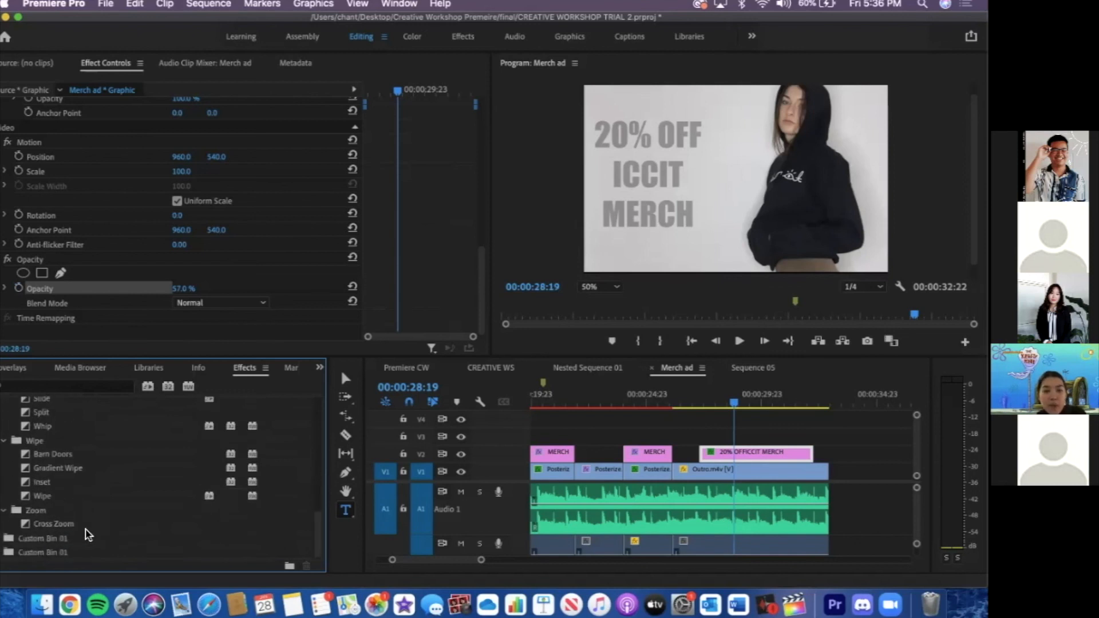
scroll(86, 536, up, 3)
scroll(86, 538, up, 1)
drag(69, 510, 152, 518)
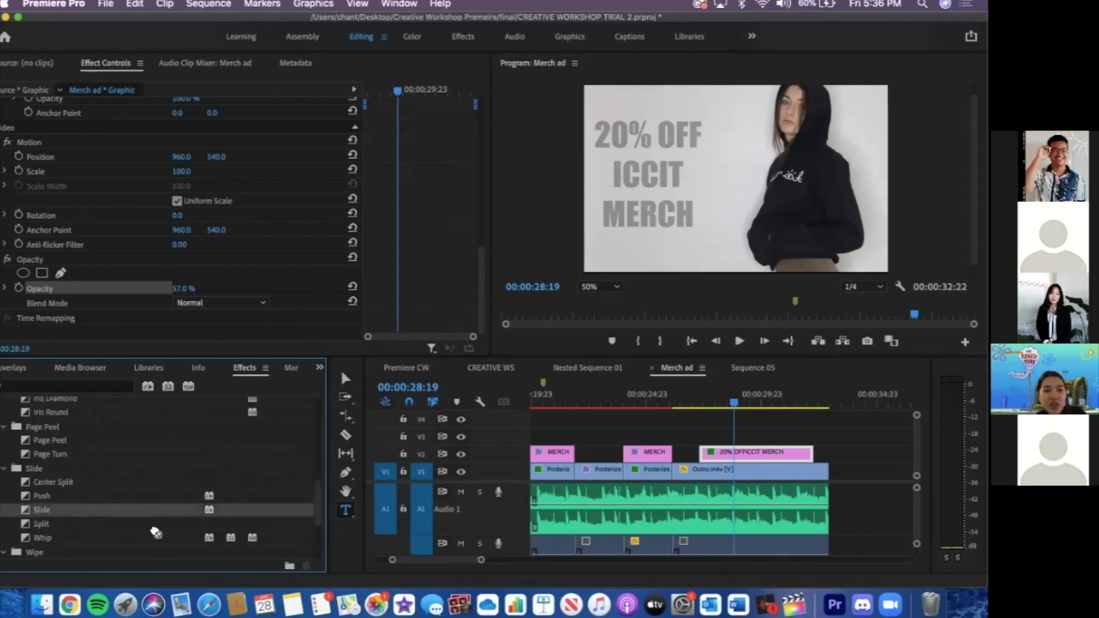
Apply a Cross Dissolve to the start of the 20% OFF ICCIT MERCH clip and play it back
scroll(112, 534, up, 5)
scroll(113, 534, up, 10)
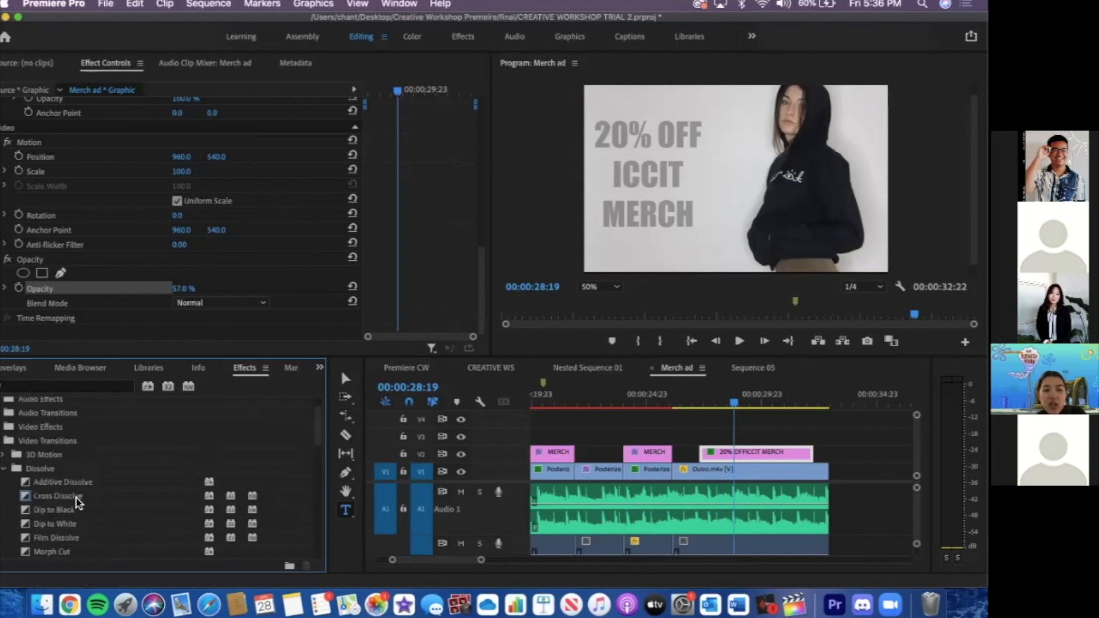
drag(79, 502, 711, 453)
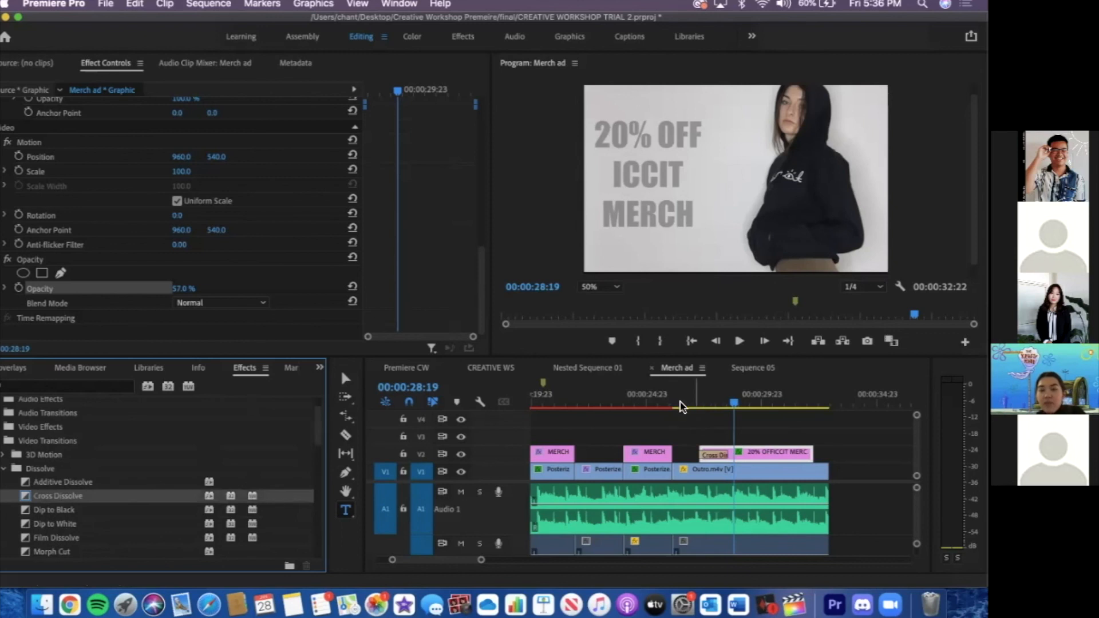
click(681, 406)
key(space)
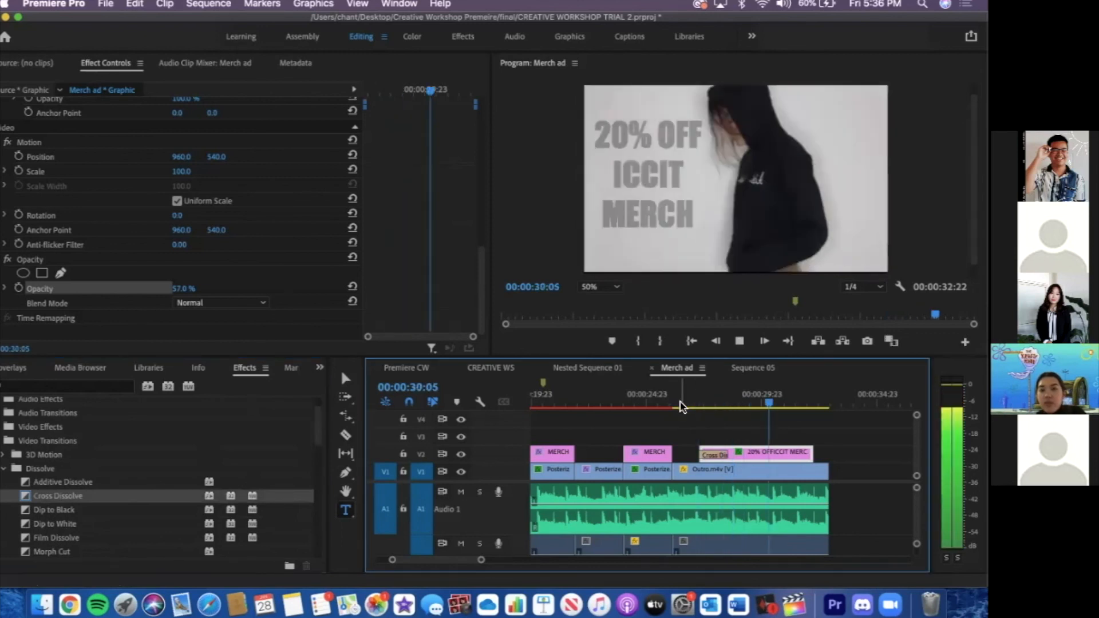
key(space)
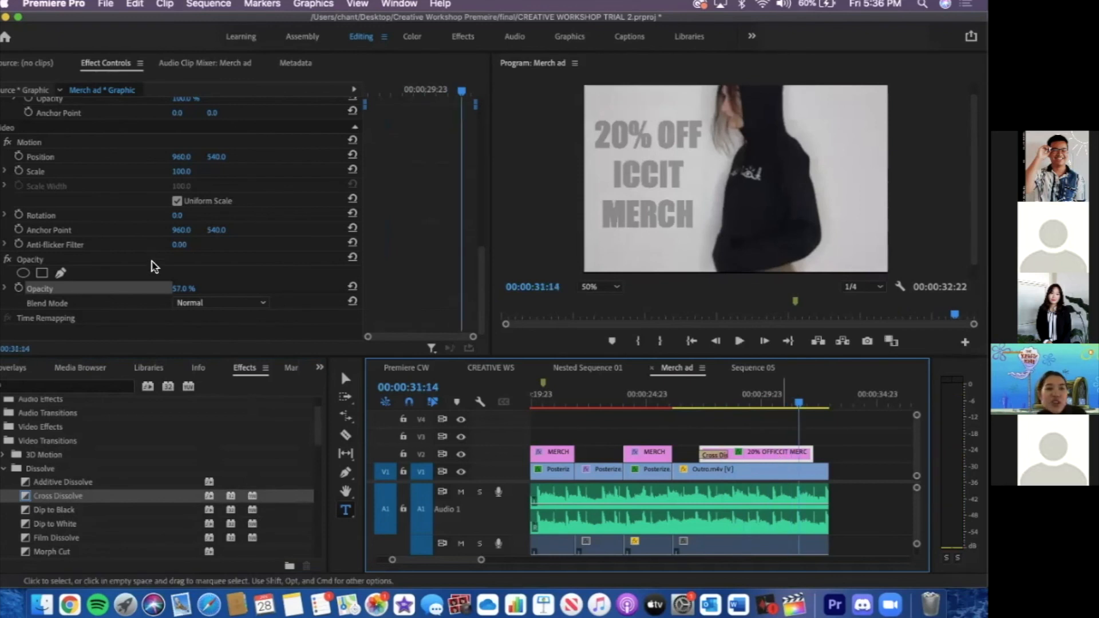
Set the video opacity of the 20% OFF ICCIT MERCH clip to 100%
scroll(152, 261, up, 10)
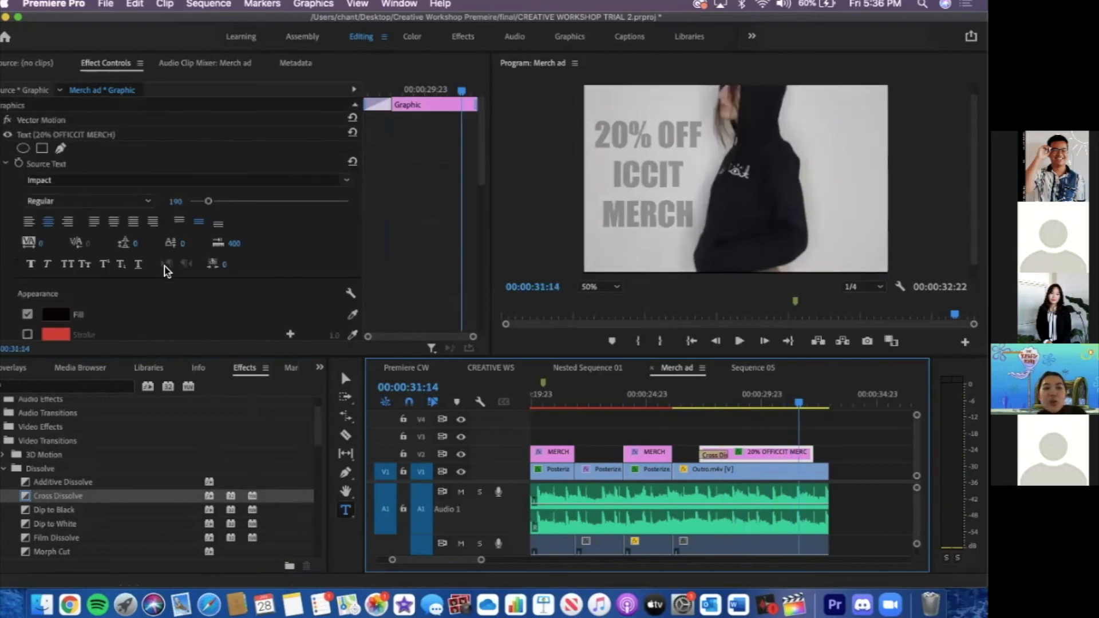
scroll(165, 270, down, 8)
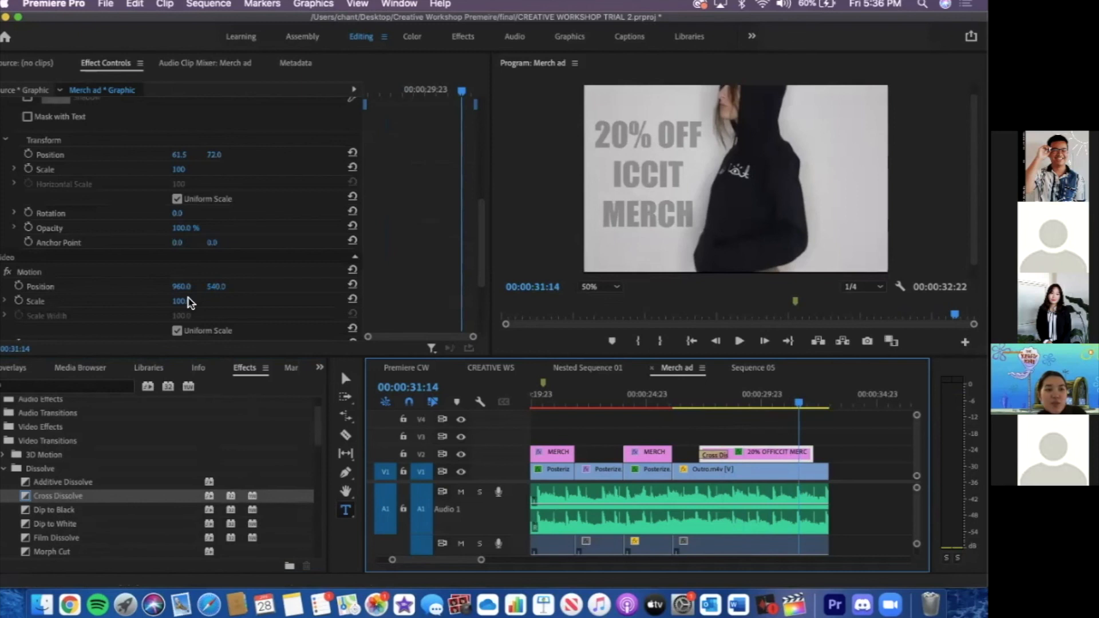
scroll(189, 302, up, 2)
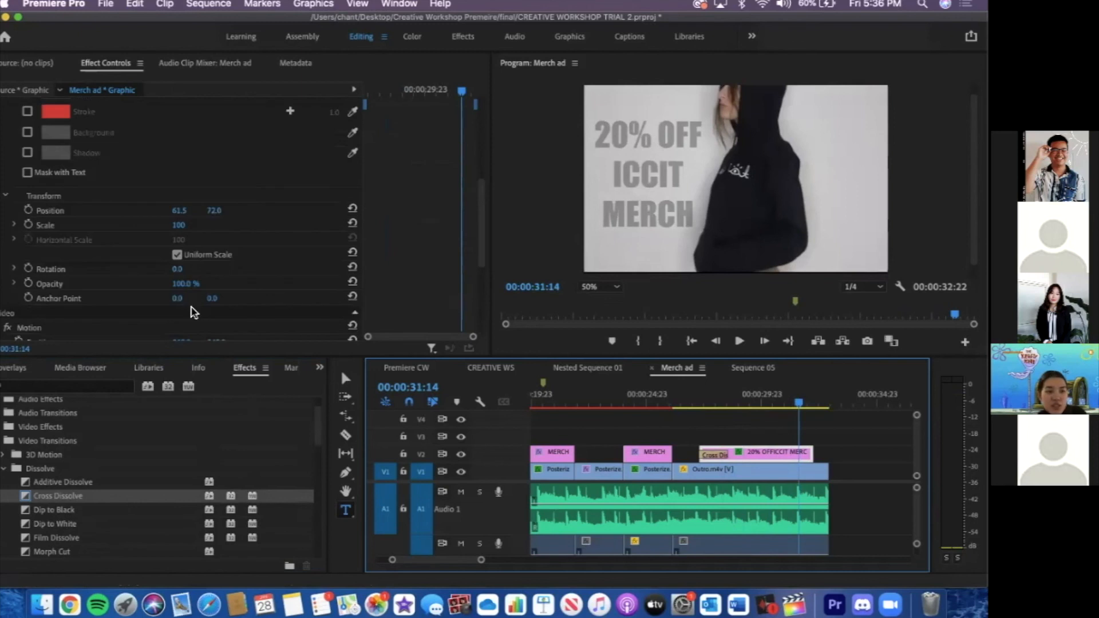
click(757, 407)
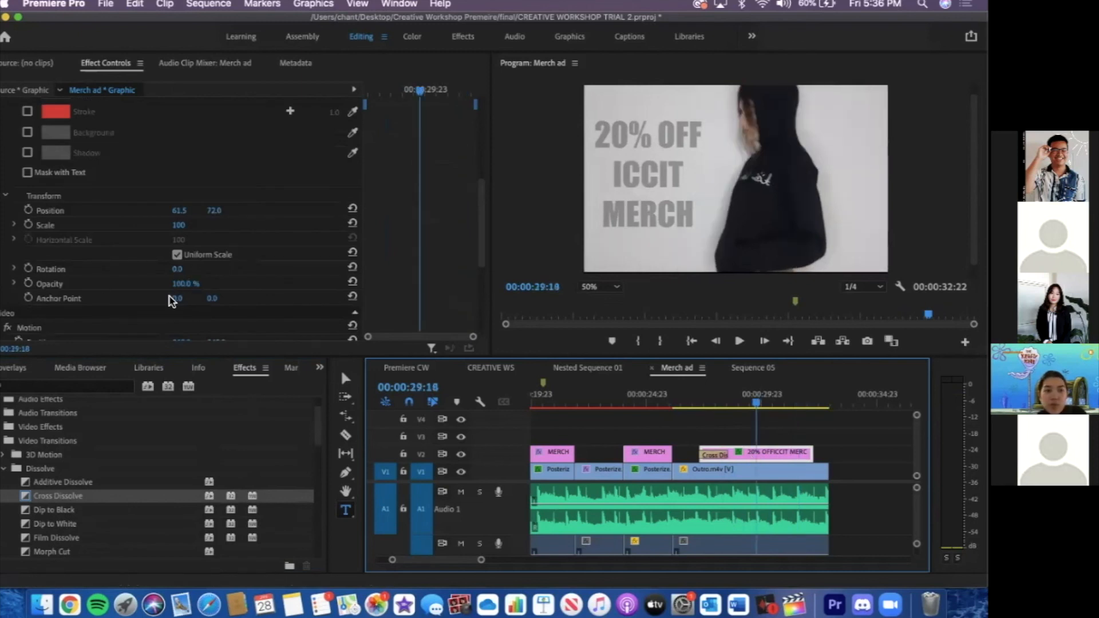
scroll(170, 300, up, 2)
scroll(170, 301, down, 5)
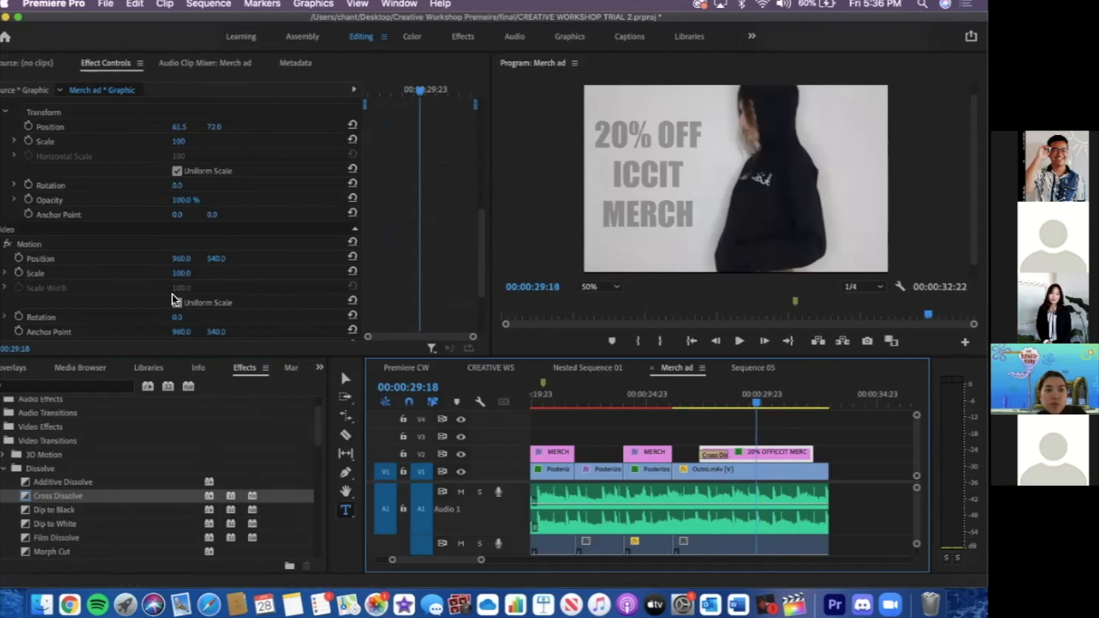
scroll(172, 298, down, 3)
click(183, 288)
text(100)
key(Return)
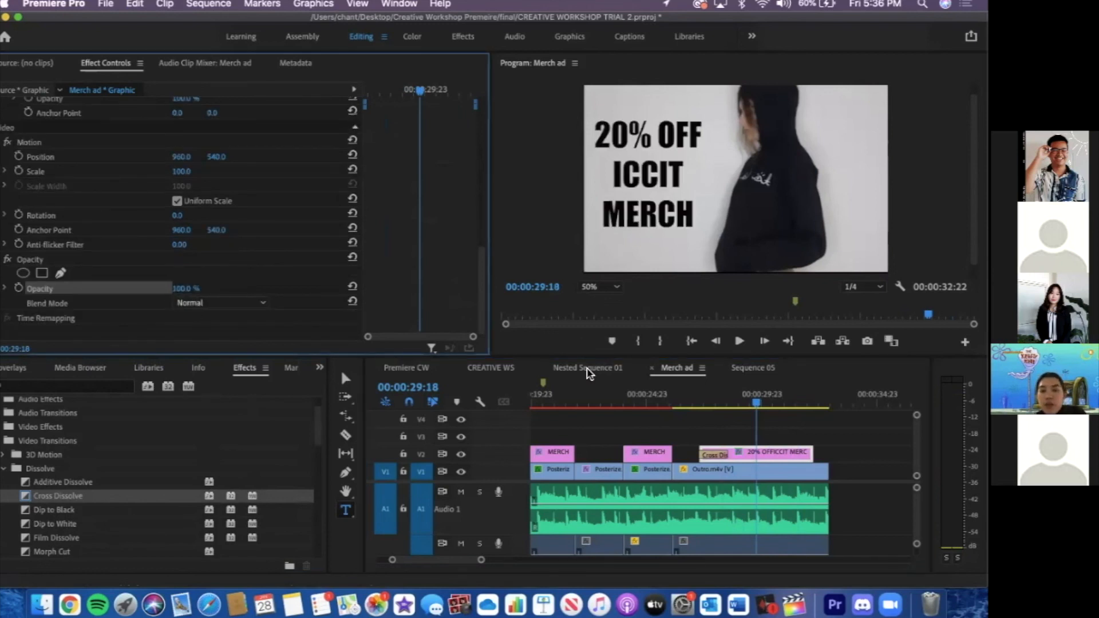
Play back the outro from just before the text clip to check the Cross Dissolve at full opacity
click(685, 407)
key(space)
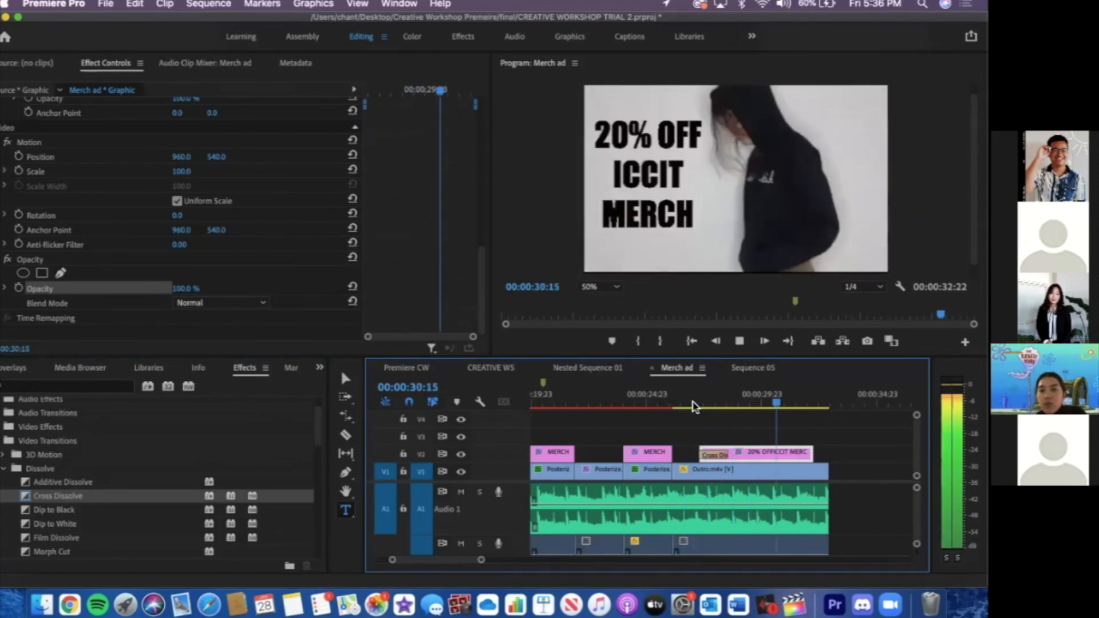
key(space)
Apply the Split transition to the end of the 20% OFF ICCIT MERCH clip and play it back
drag(128, 500, 160, 503)
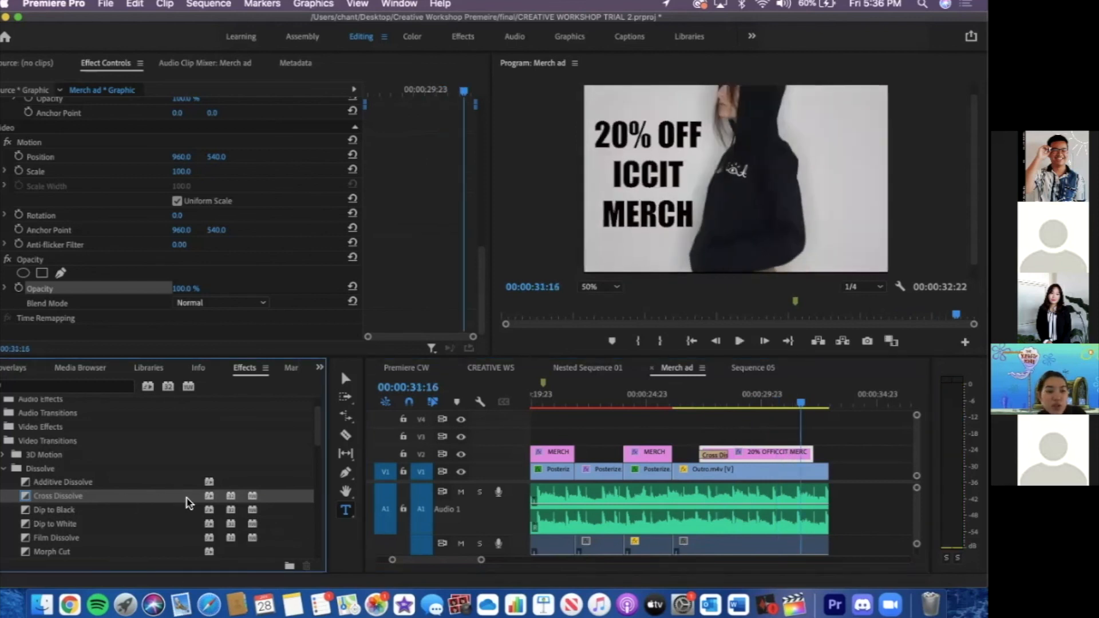
scroll(171, 506, down, 8)
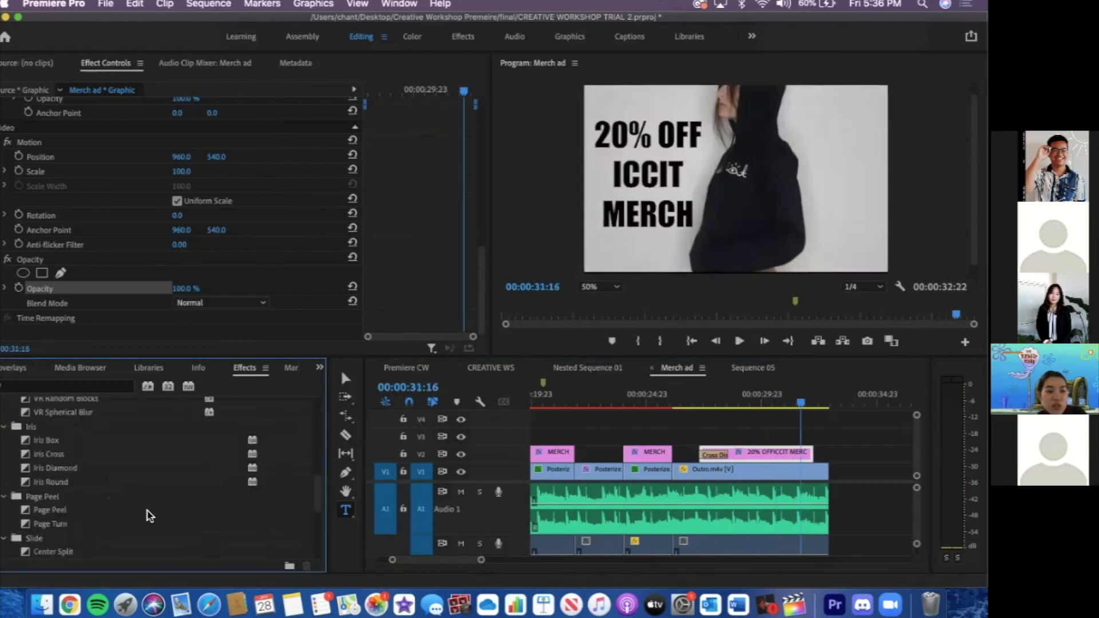
scroll(61, 500, down, 1)
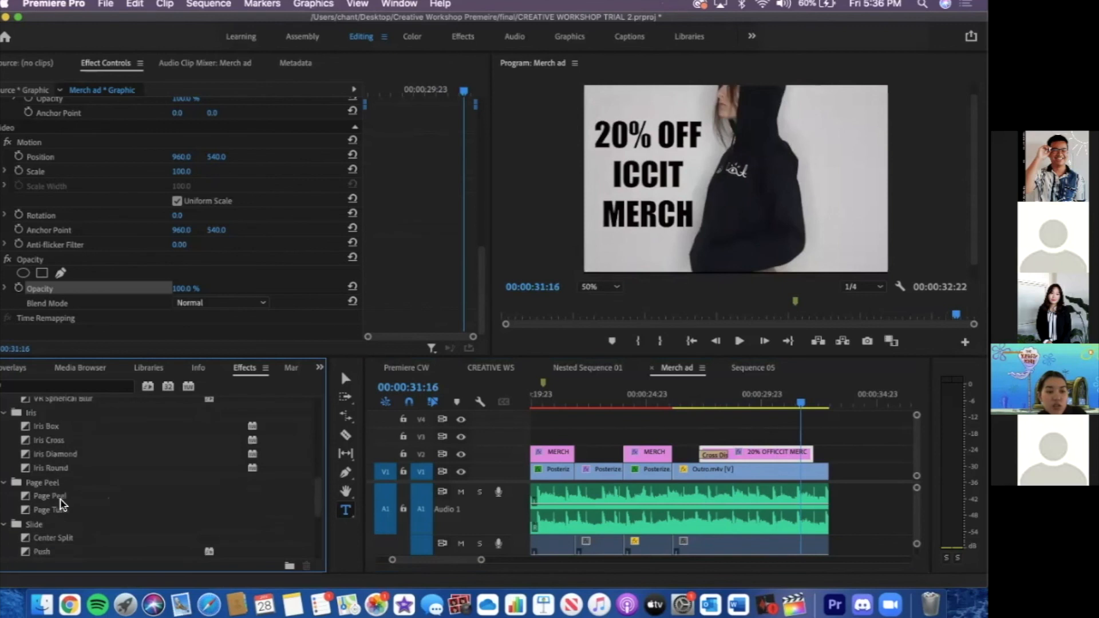
drag(97, 498, 130, 511)
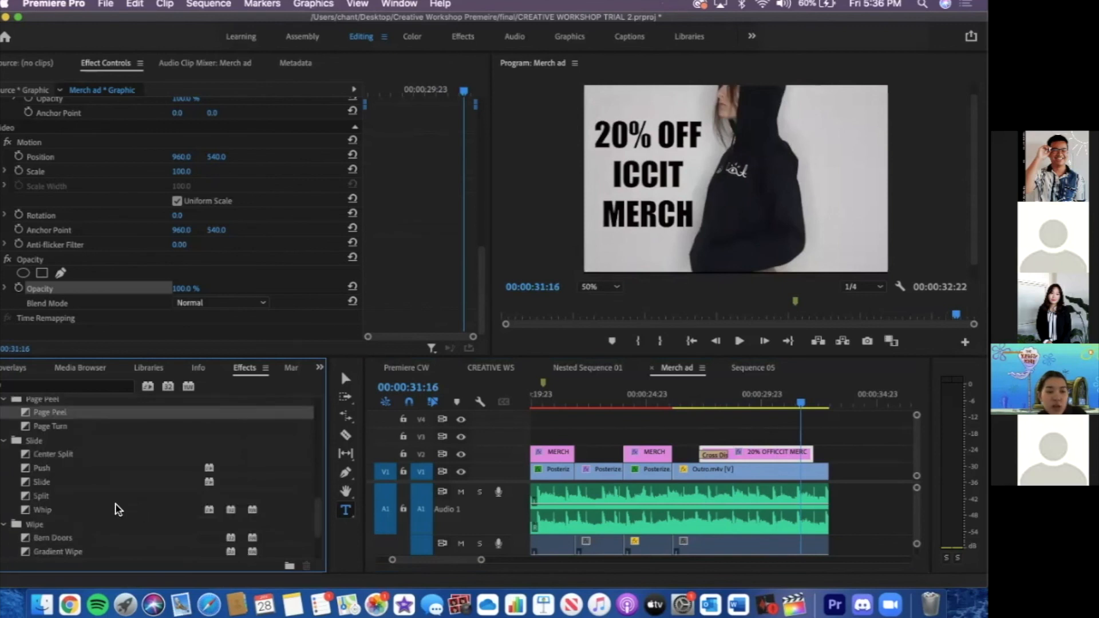
scroll(77, 493, down, 2)
drag(63, 467, 795, 453)
drag(61, 467, 812, 455)
click(762, 407)
key(space)
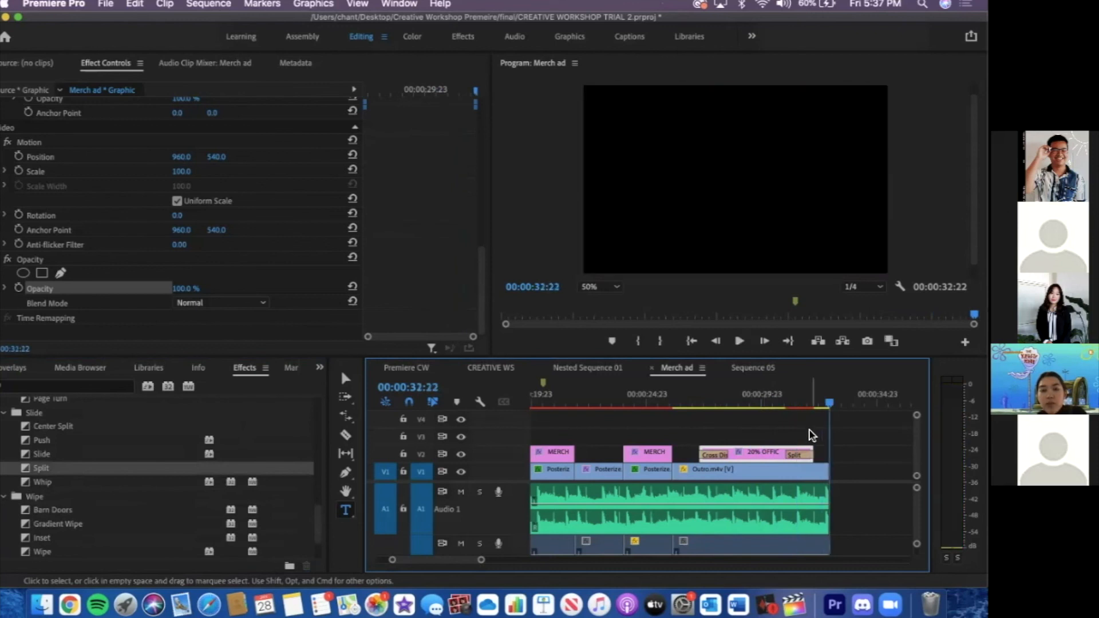
Apply a Cross Dissolve to the end of the Outro.m4v clip, preview it and lengthen it to 00:00:02:02
scroll(108, 484, up, 3)
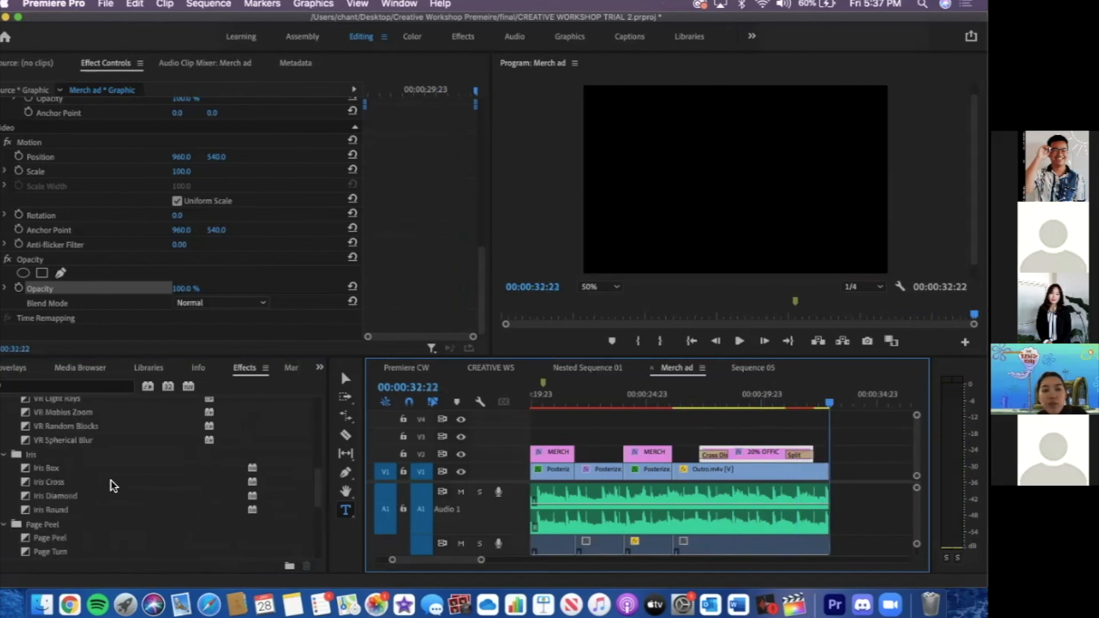
scroll(114, 478, up, 5)
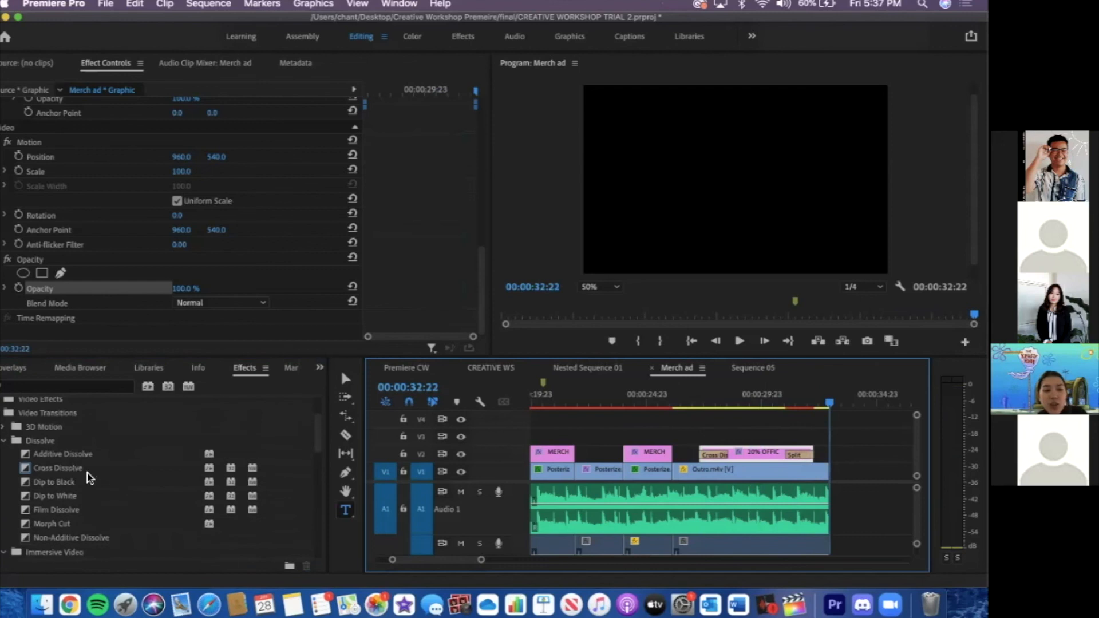
drag(108, 479, 825, 474)
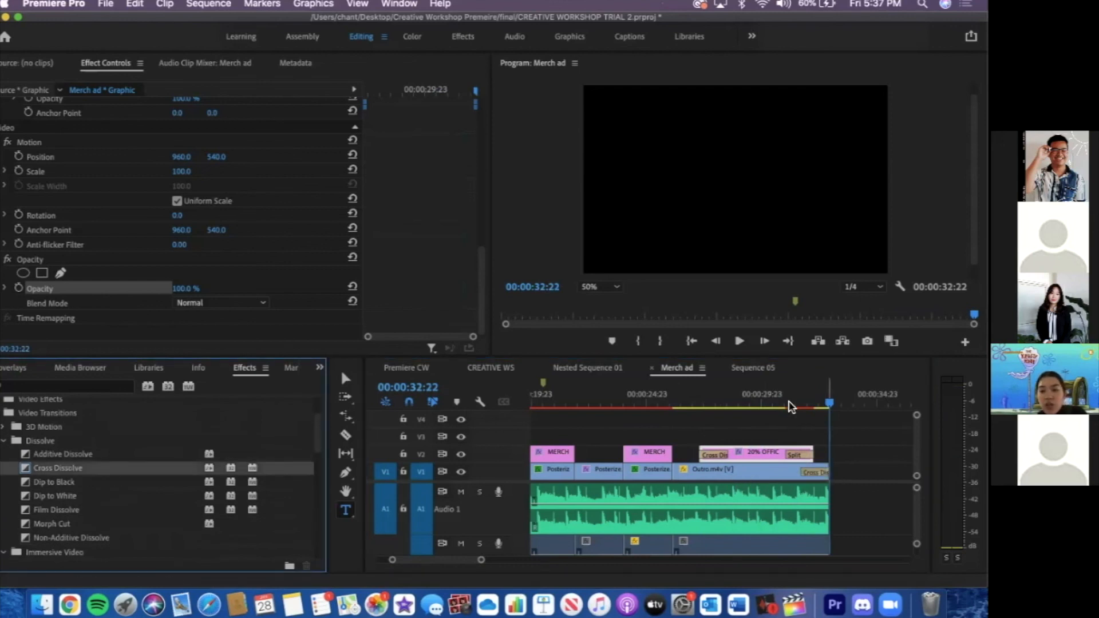
click(789, 403)
key(space)
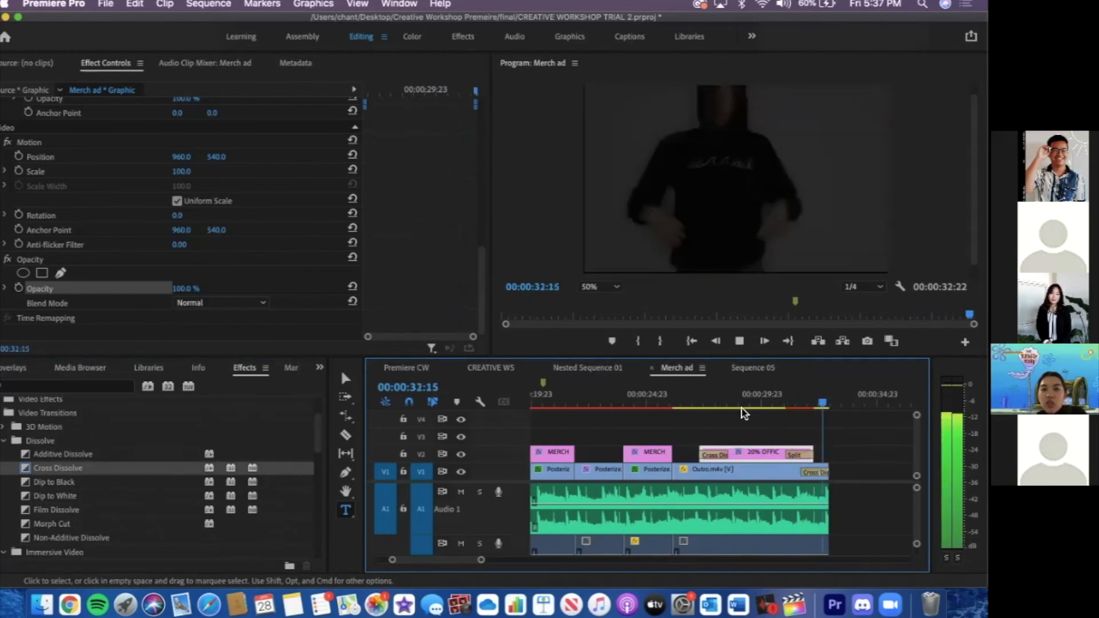
drag(799, 471, 783, 471)
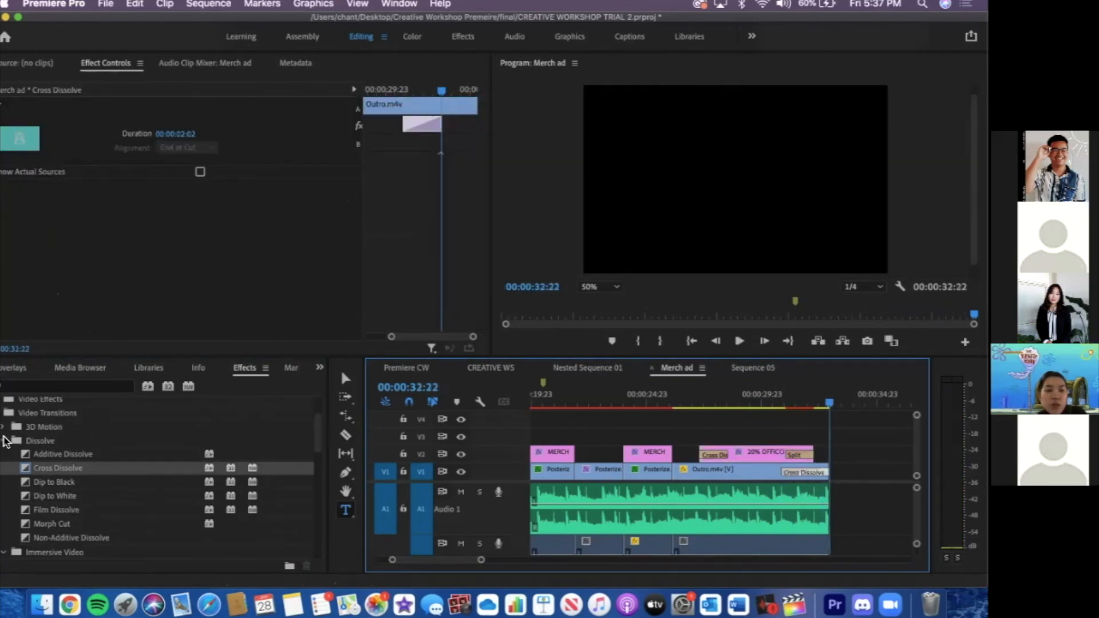
Apply the Exponential Fade crossfade to the end of the music clip on Audio 1
click(2, 439)
click(0, 415)
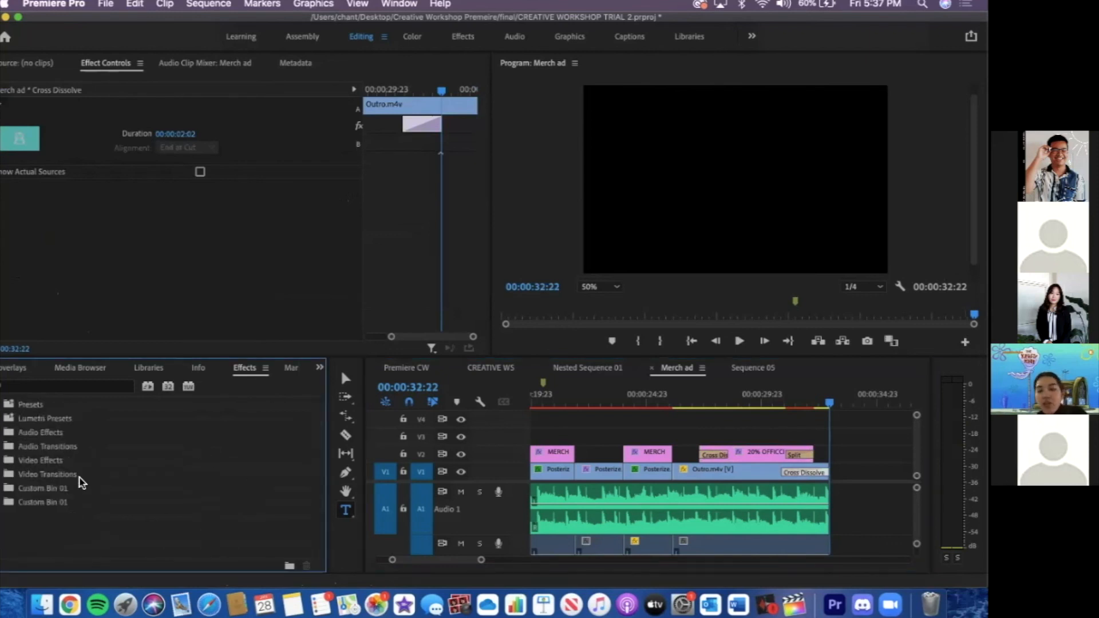
click(3, 446)
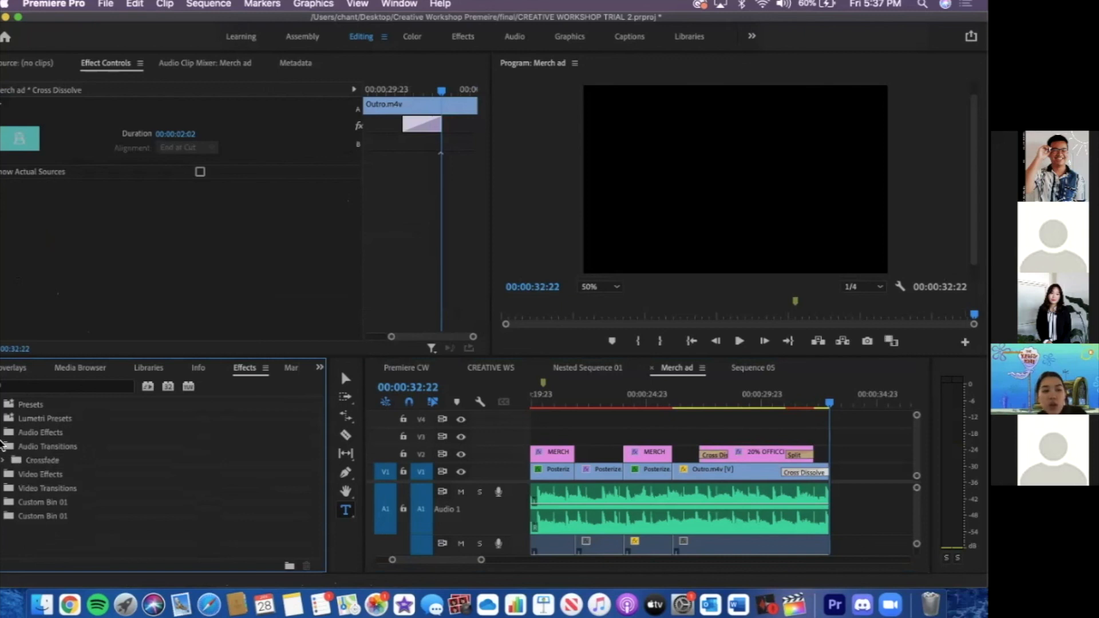
click(4, 460)
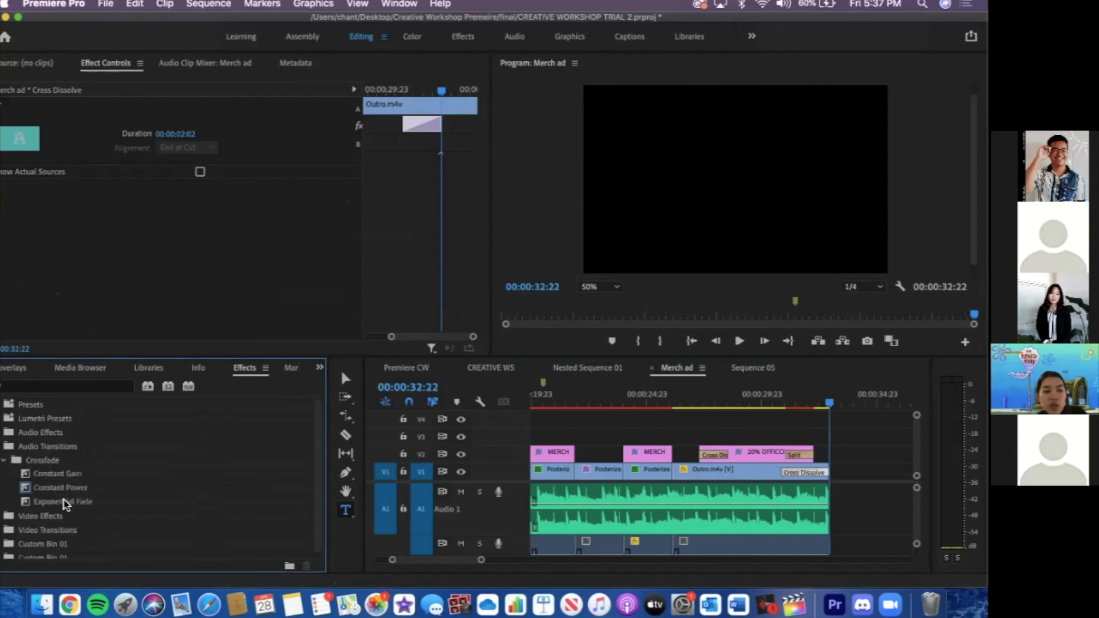
drag(769, 521, 824, 514)
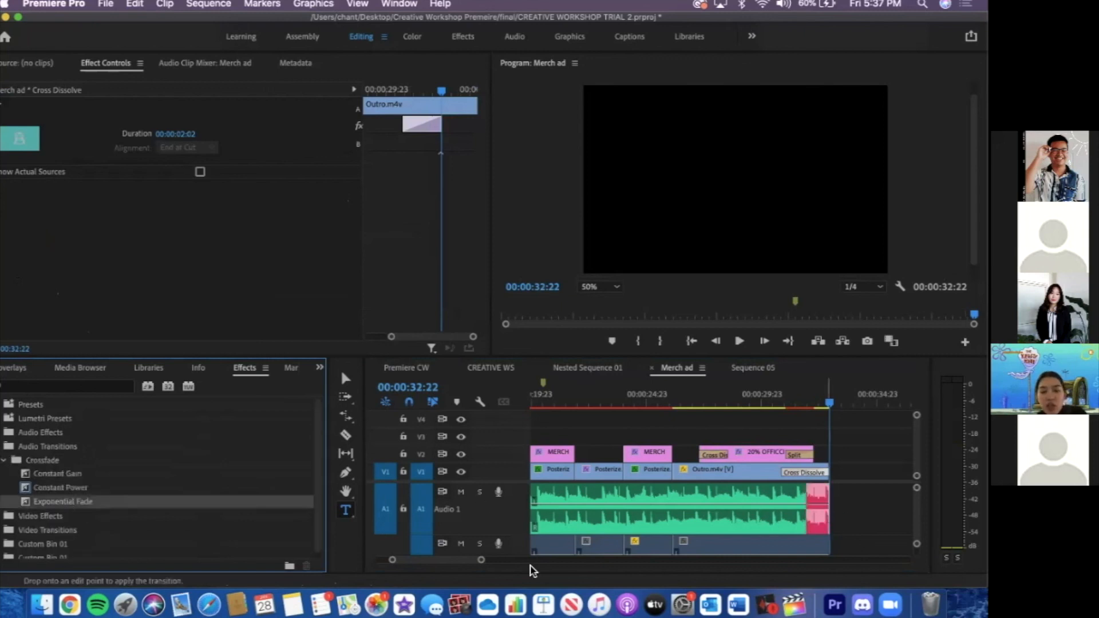
Lengthen the Exponential Fade at the end of the music clip to 00:00:01:17 and play it back
drag(480, 564, 498, 561)
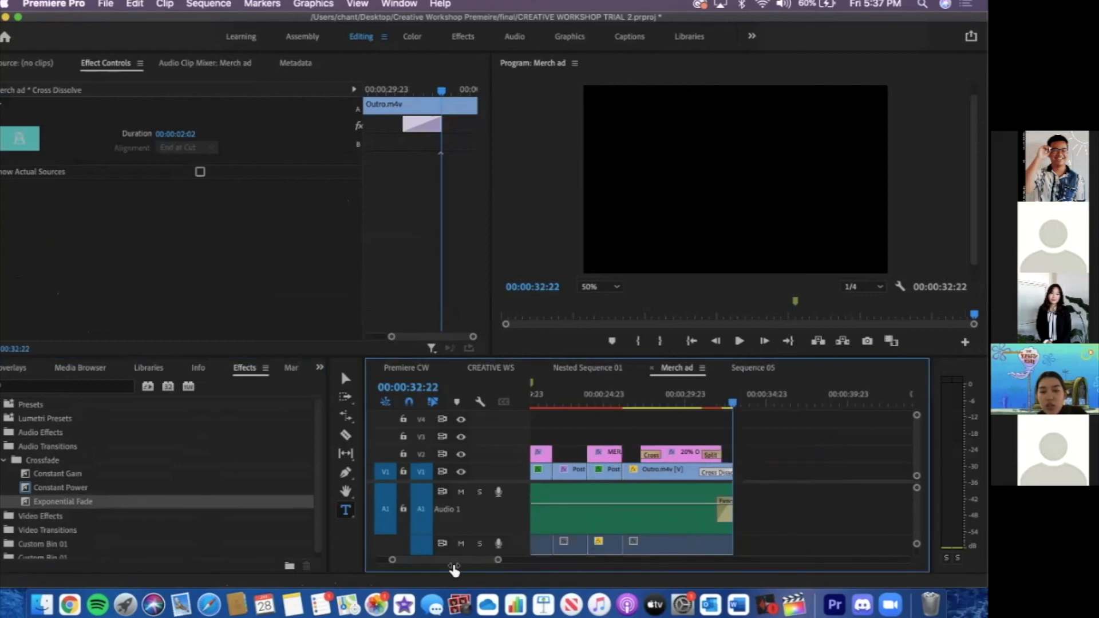
key(equal)
key(equal)
drag(610, 514, 545, 519)
key(minus)
key(minus)
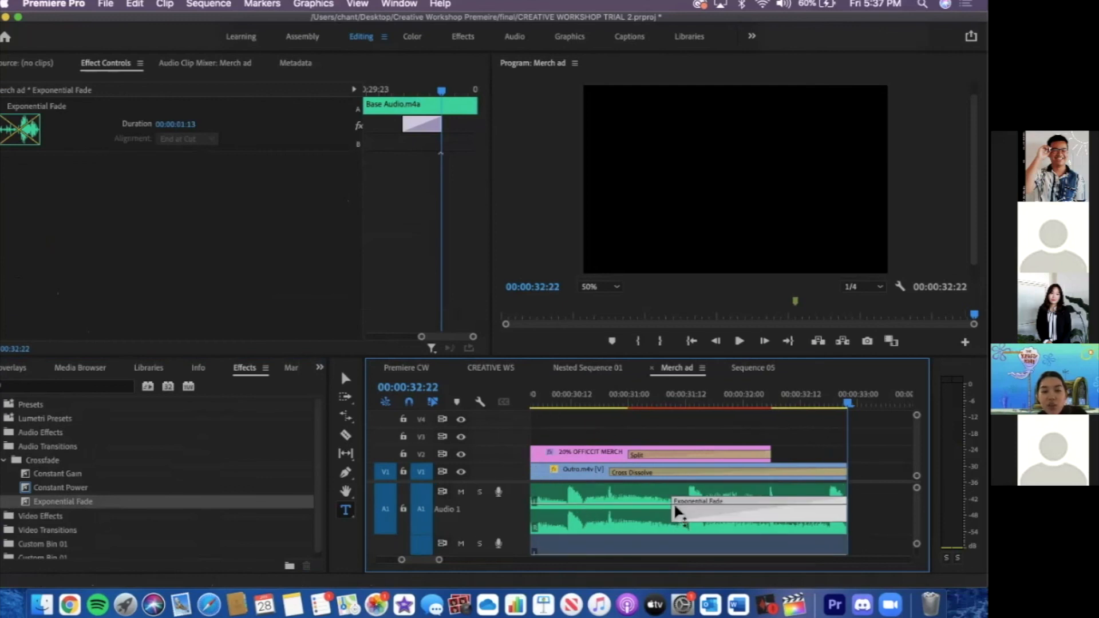
drag(674, 510, 653, 512)
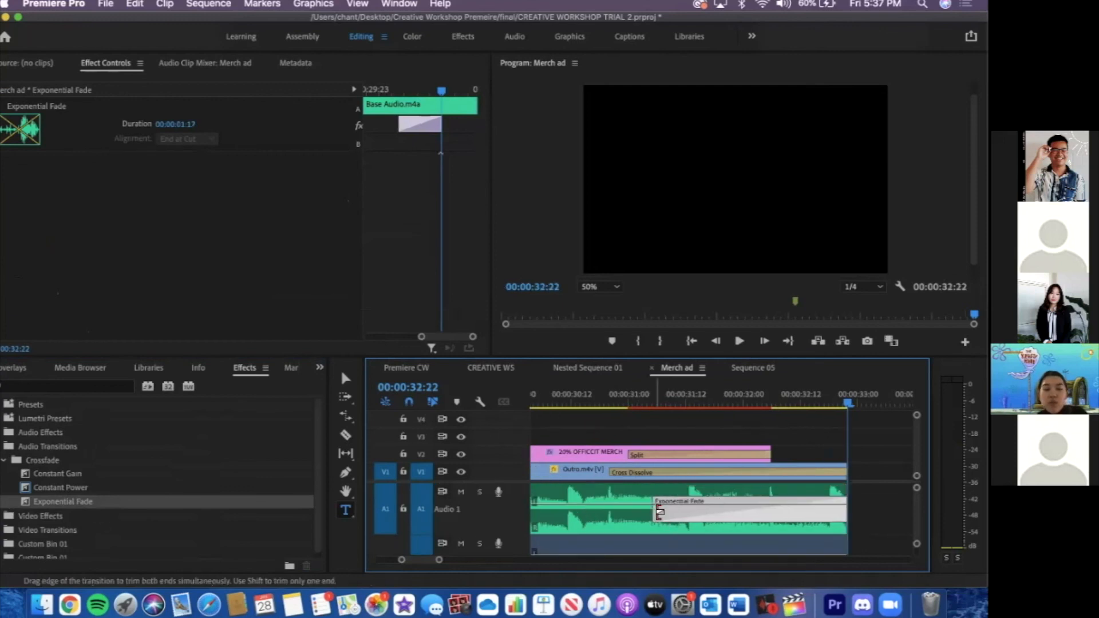
click(605, 407)
key(space)
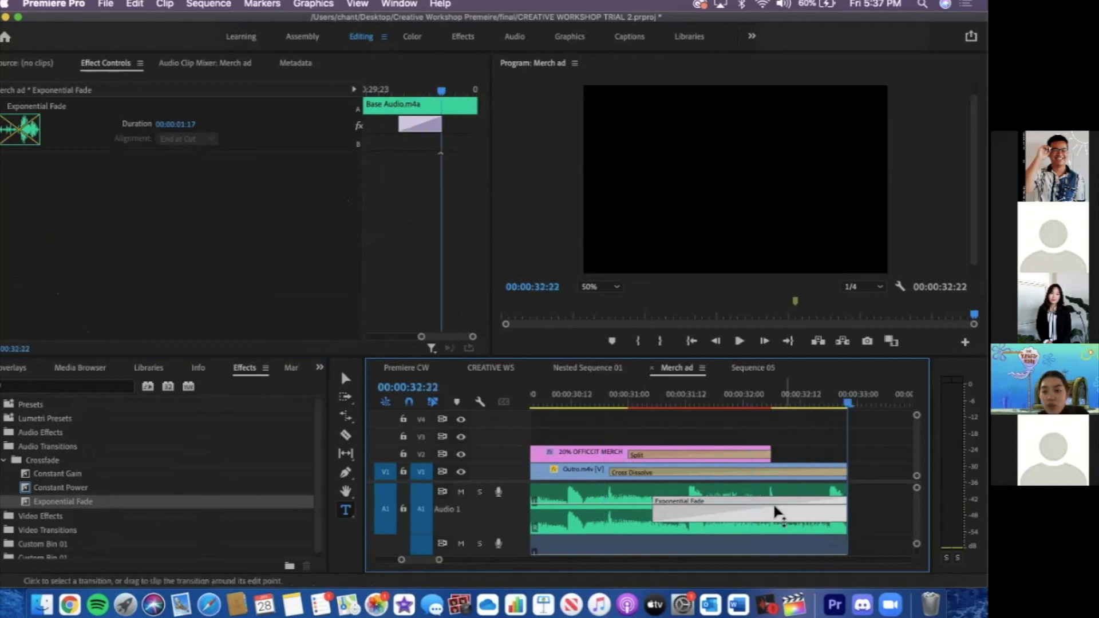
Play the end of the outro with the Audio Clip Mixer shown and pan Audio 1 to -42.6
click(189, 64)
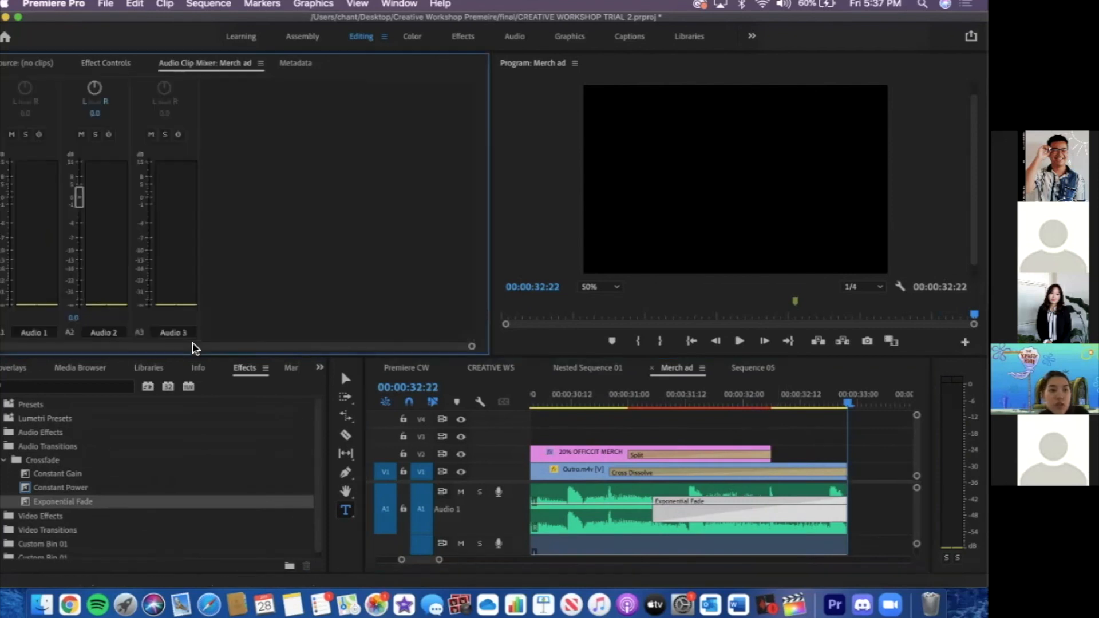
click(627, 404)
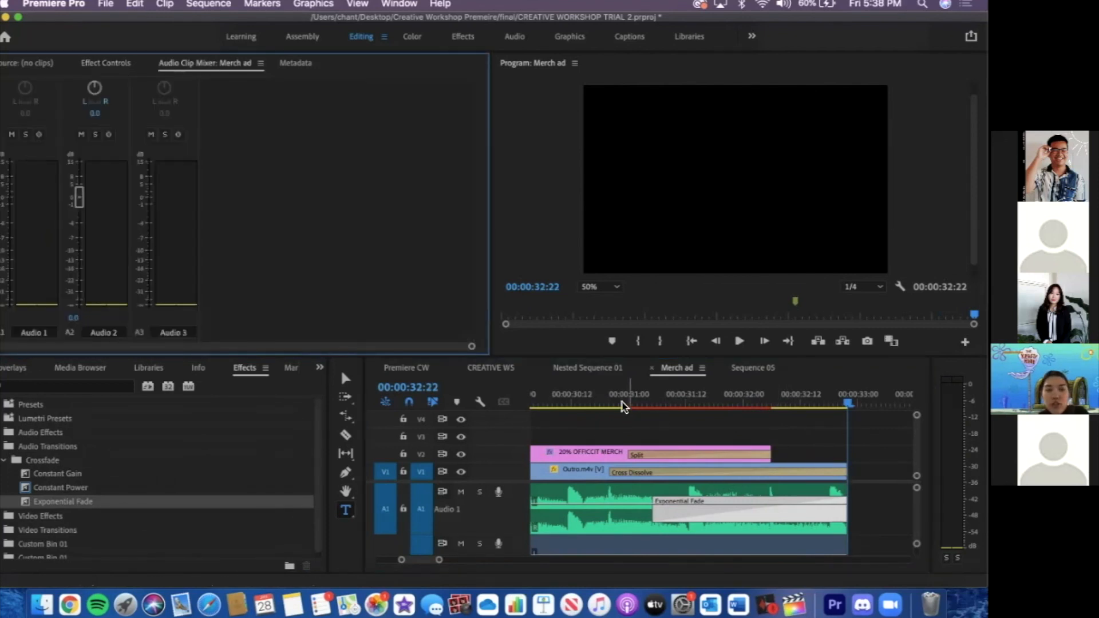
key(space)
click(562, 405)
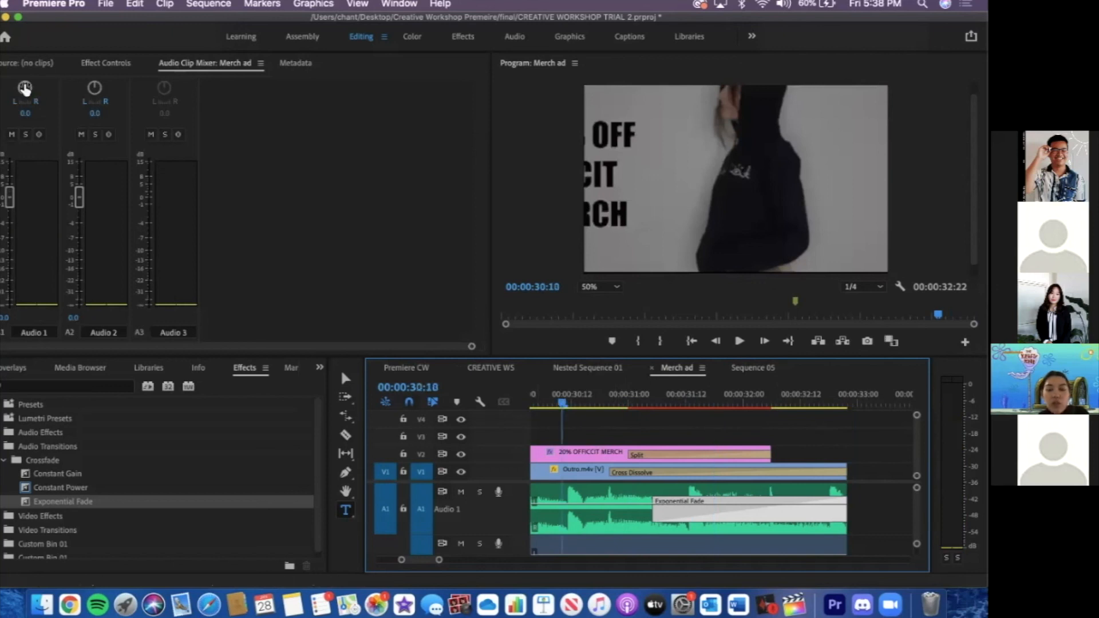
drag(23, 87, 17, 112)
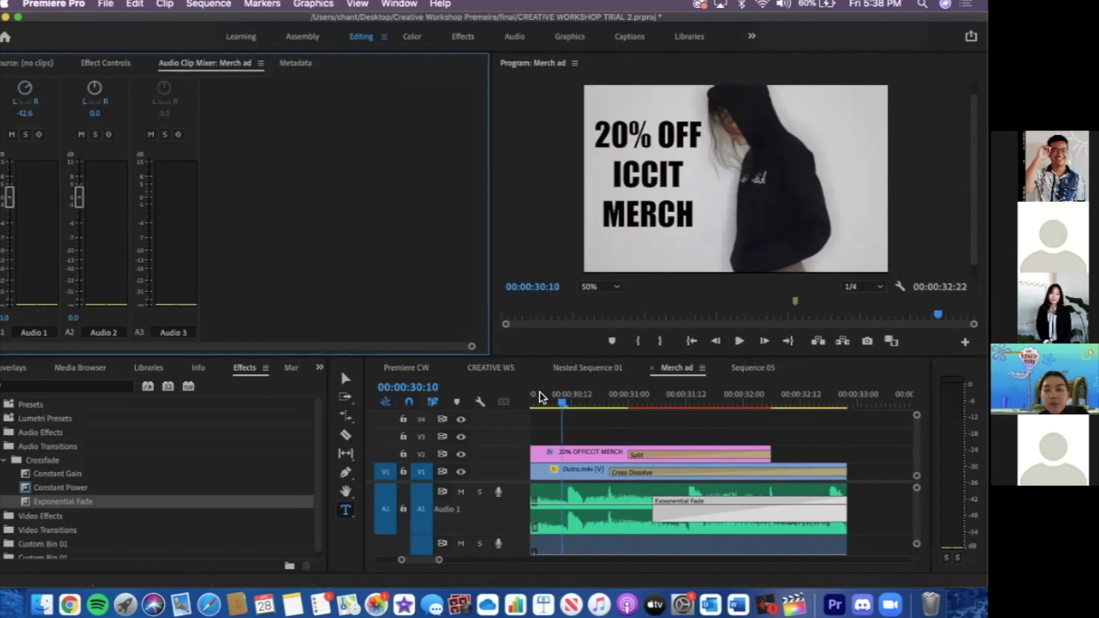
Play the opening of the Merch ad sequence from 00:00:00:00 to check the panned music
scroll(761, 505, left, 5)
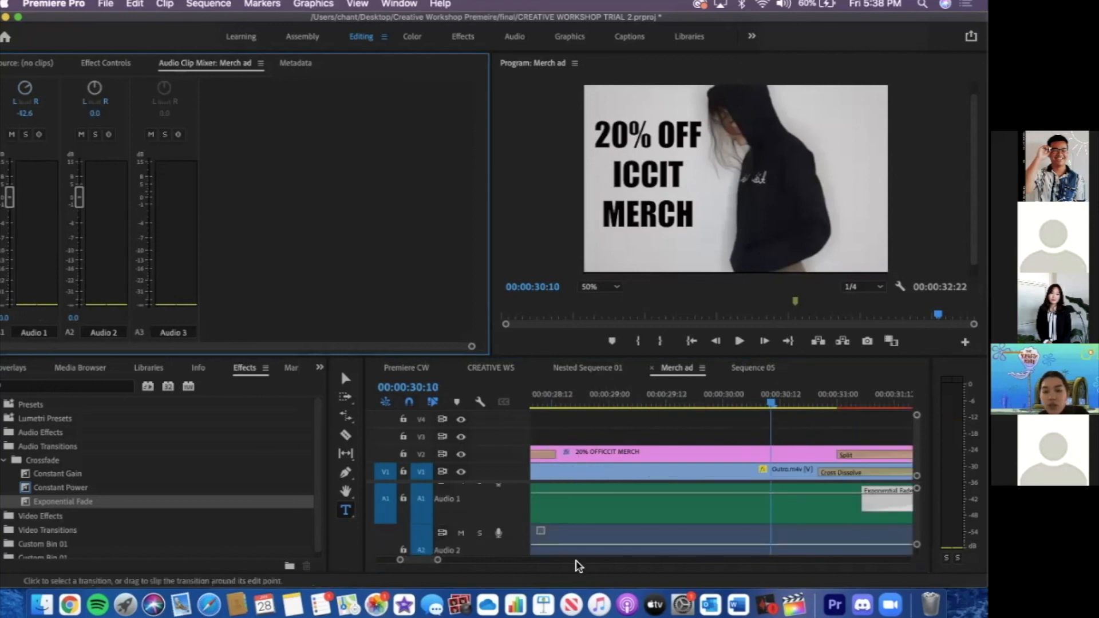
scroll(430, 565, left, 5)
drag(444, 566, 503, 579)
drag(554, 407, 529, 404)
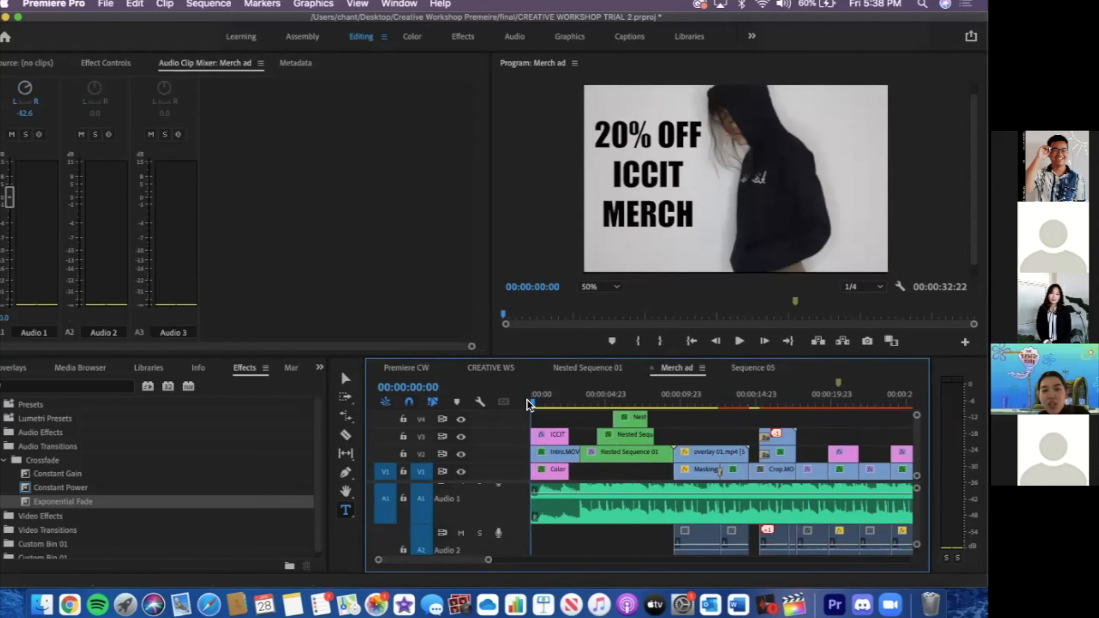
key(space)
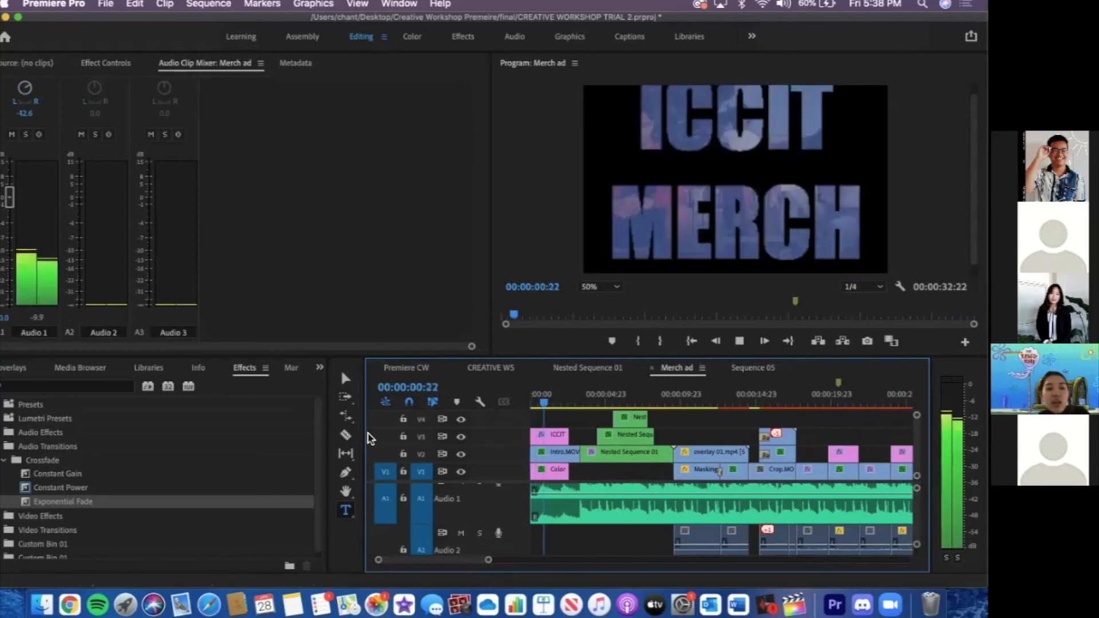
key(space)
Apply the Cross Zoom transition between the Intro.MOV and Nested Sequence 01 clips on V2 and play it back
click(1, 447)
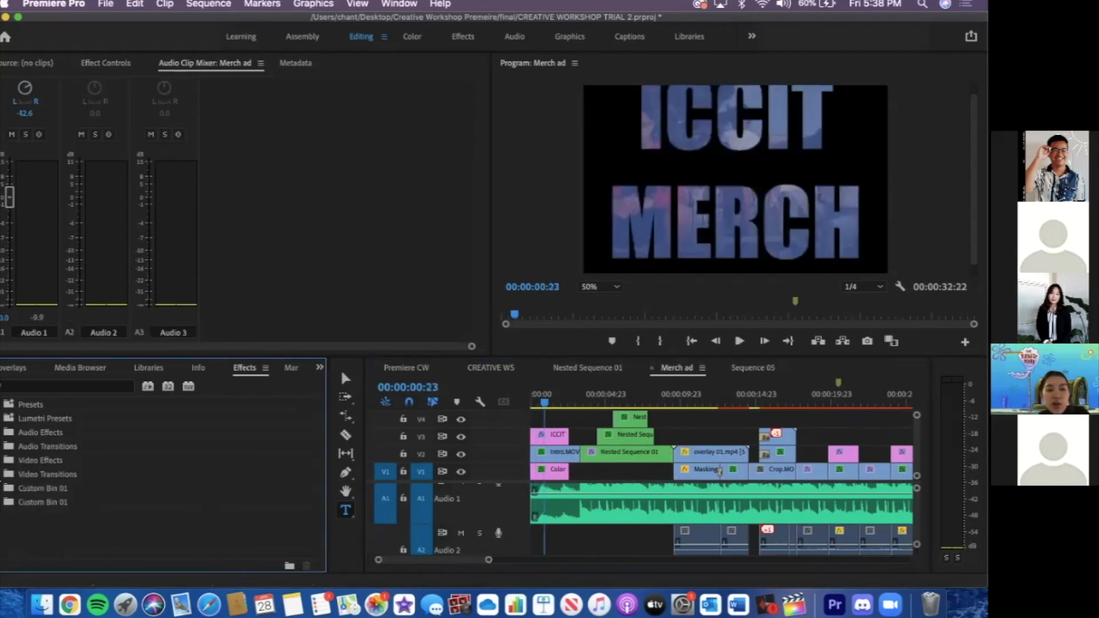
click(1, 475)
scroll(111, 524, down, 10)
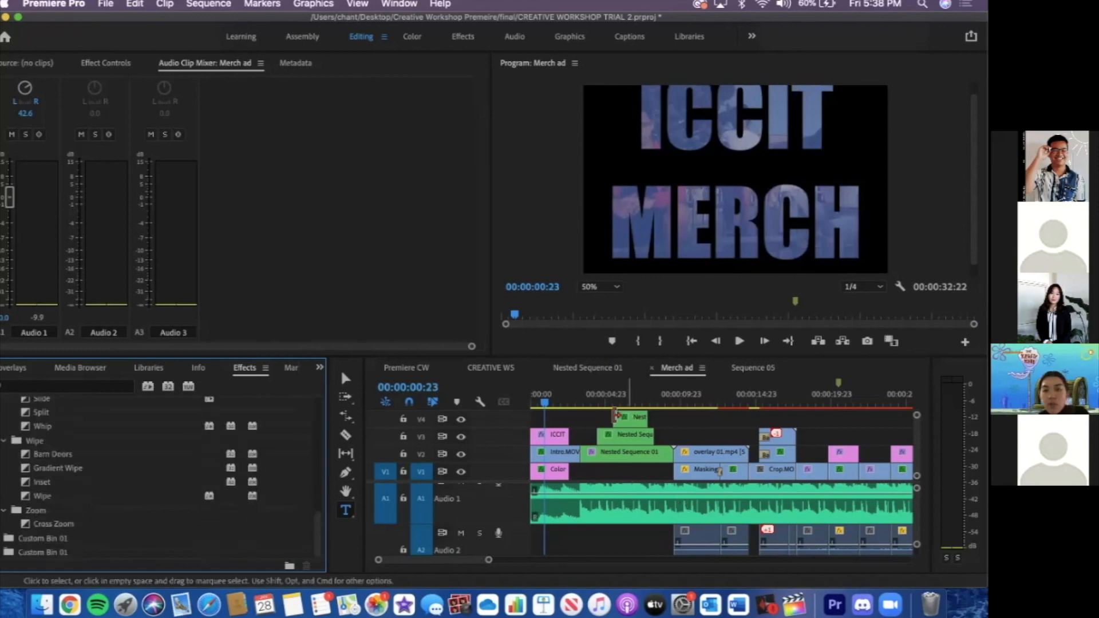
key(space)
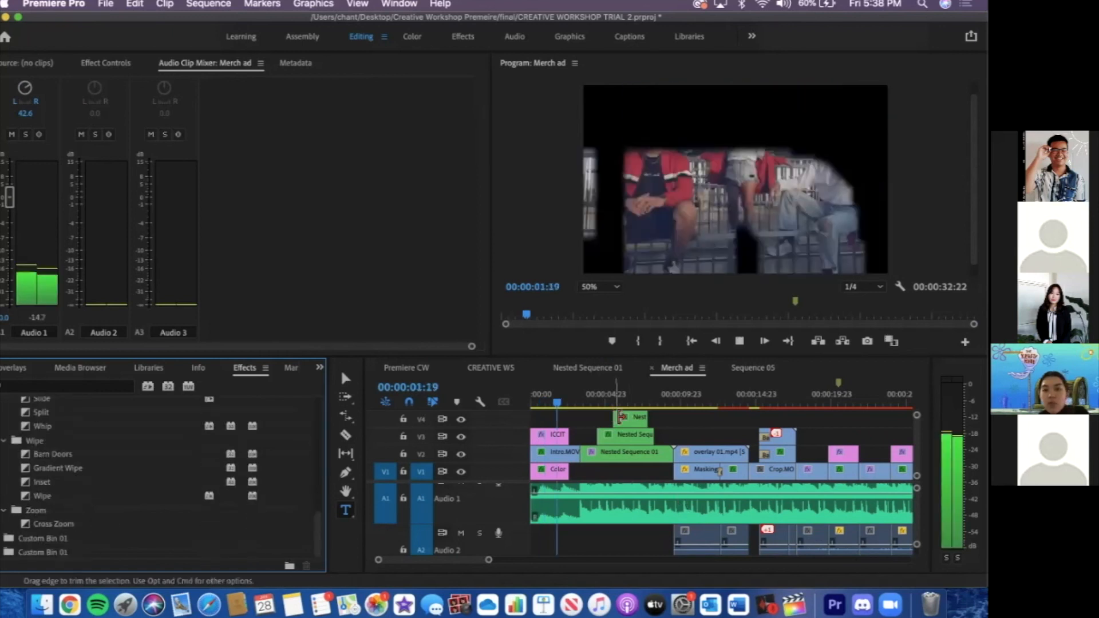
key(space)
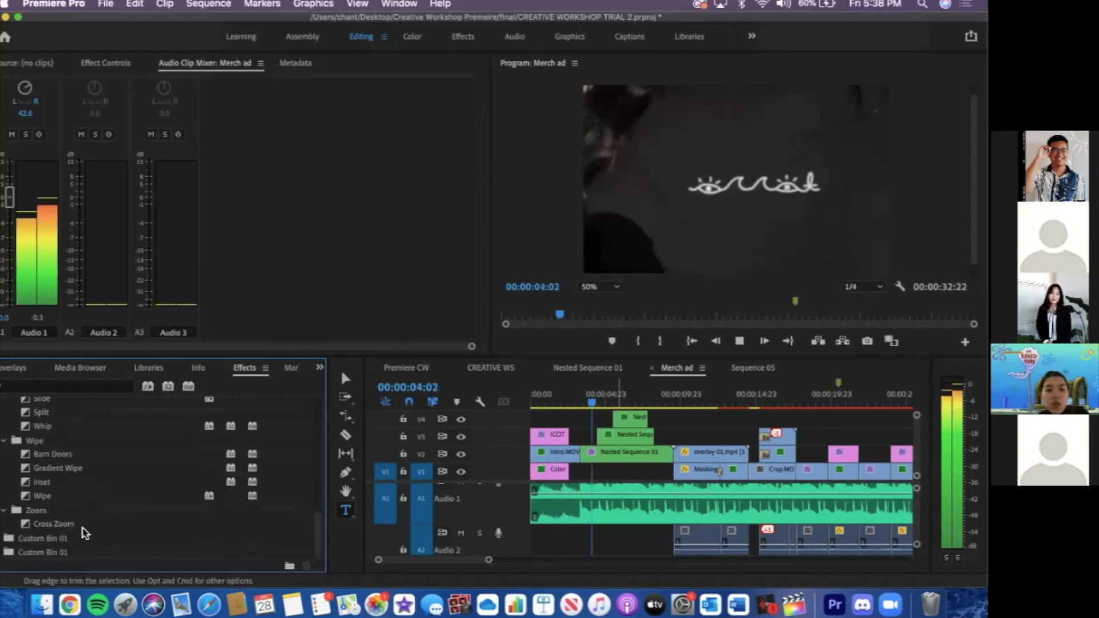
drag(105, 525, 582, 452)
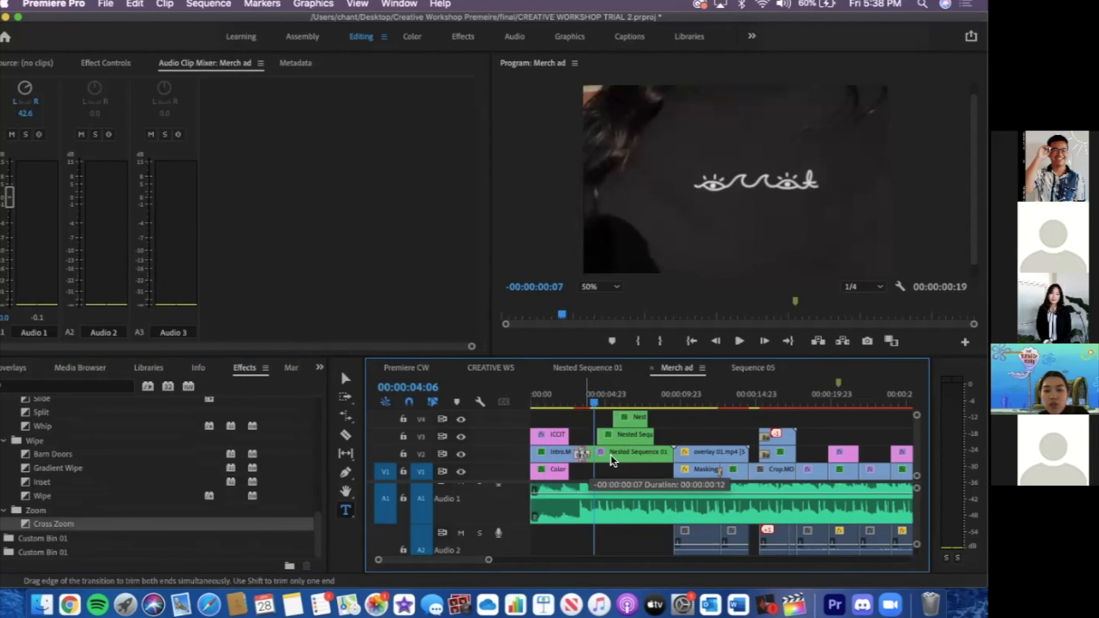
click(571, 404)
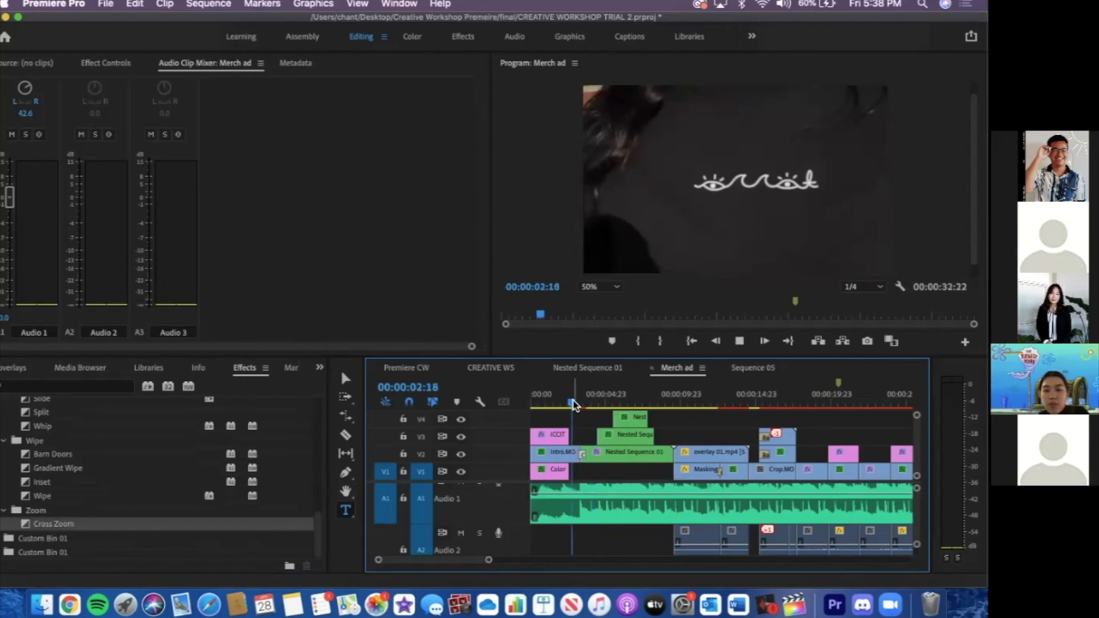
key(space)
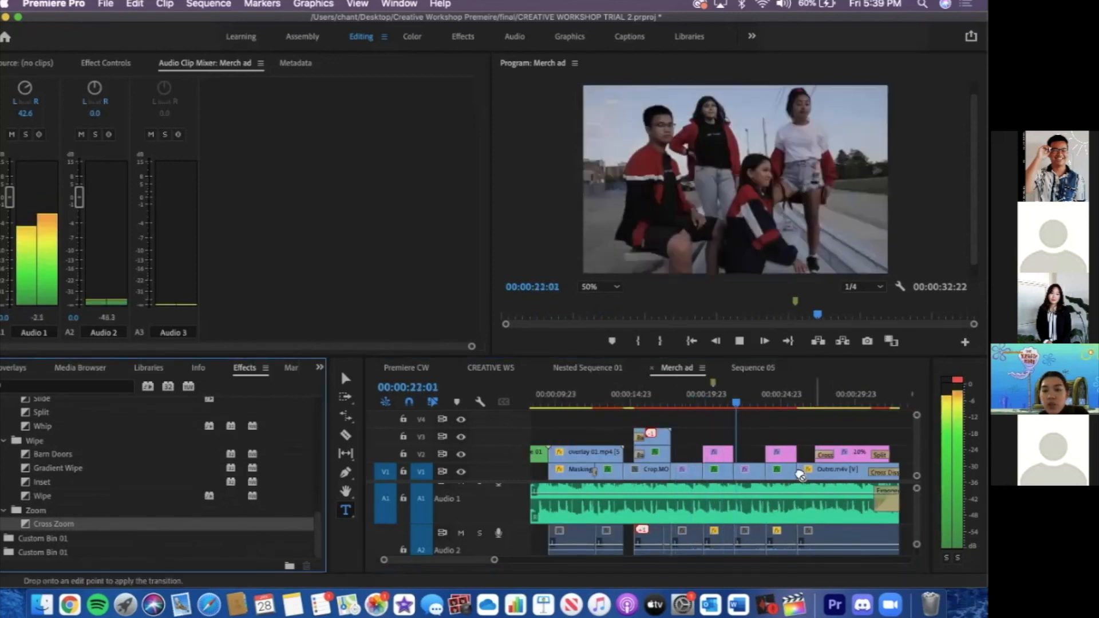
Apply the Cross Zoom transition at the cut before the Outro.m4v clip on V1 and play it back
drag(802, 471, 797, 471)
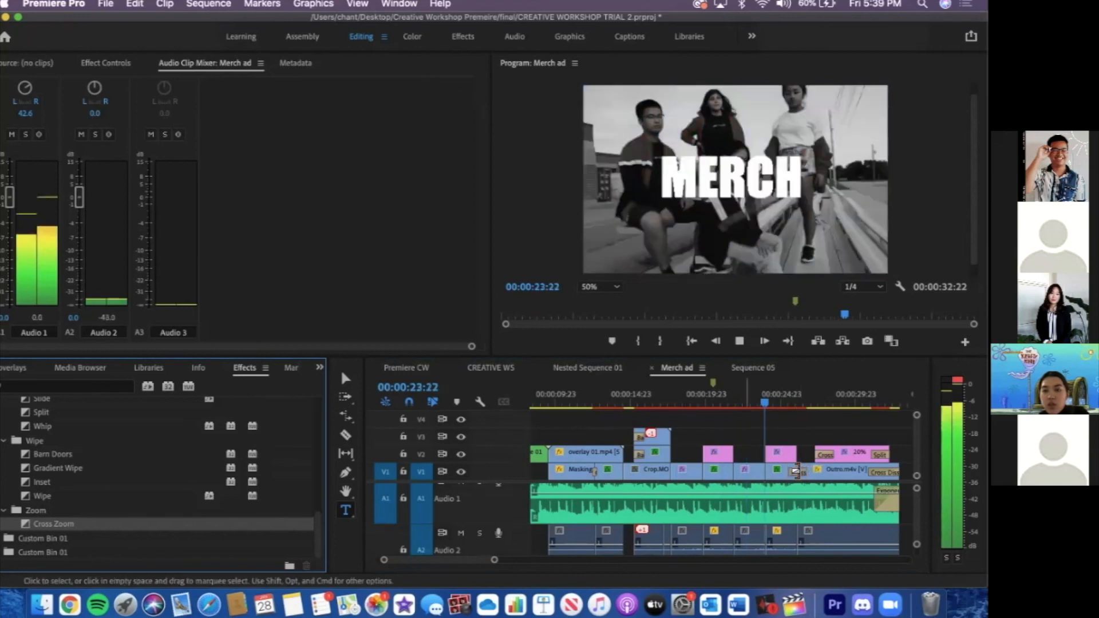
click(791, 406)
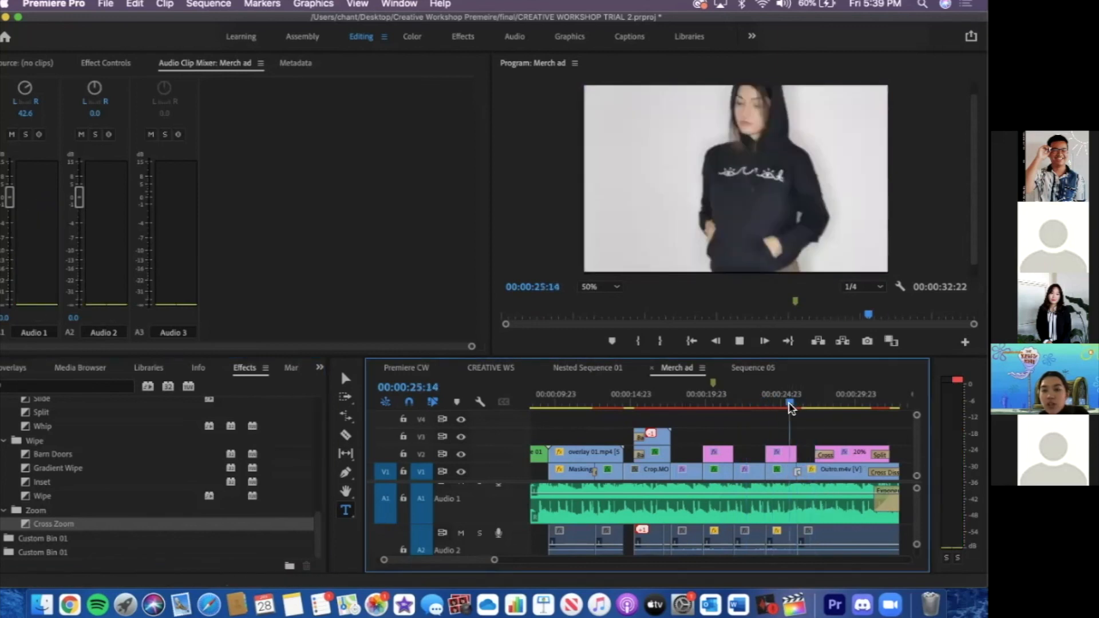
key(space)
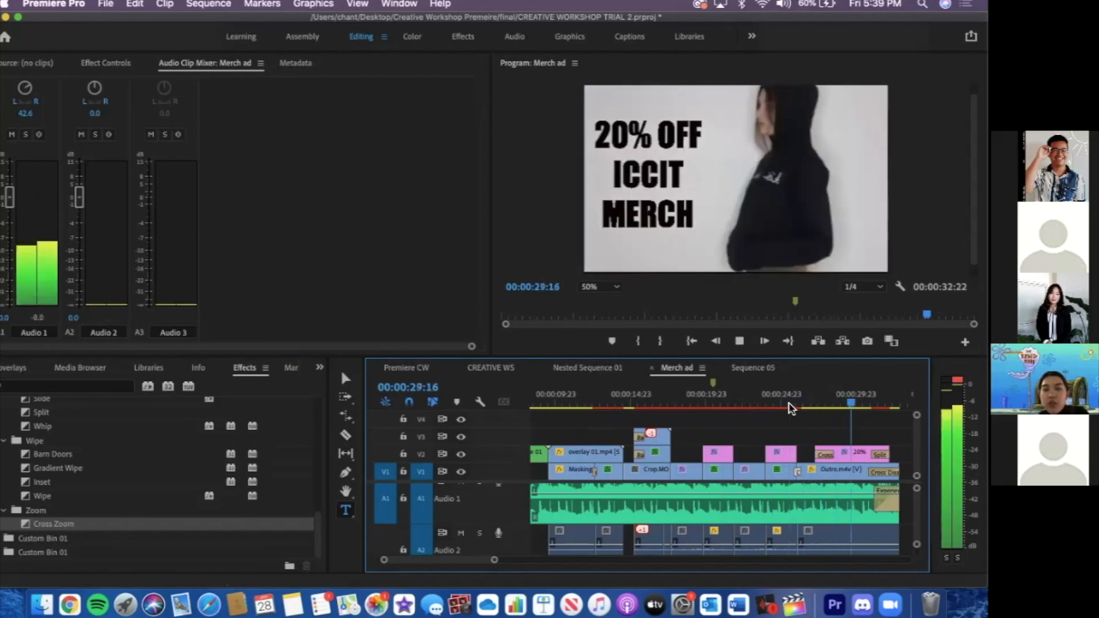
key(space)
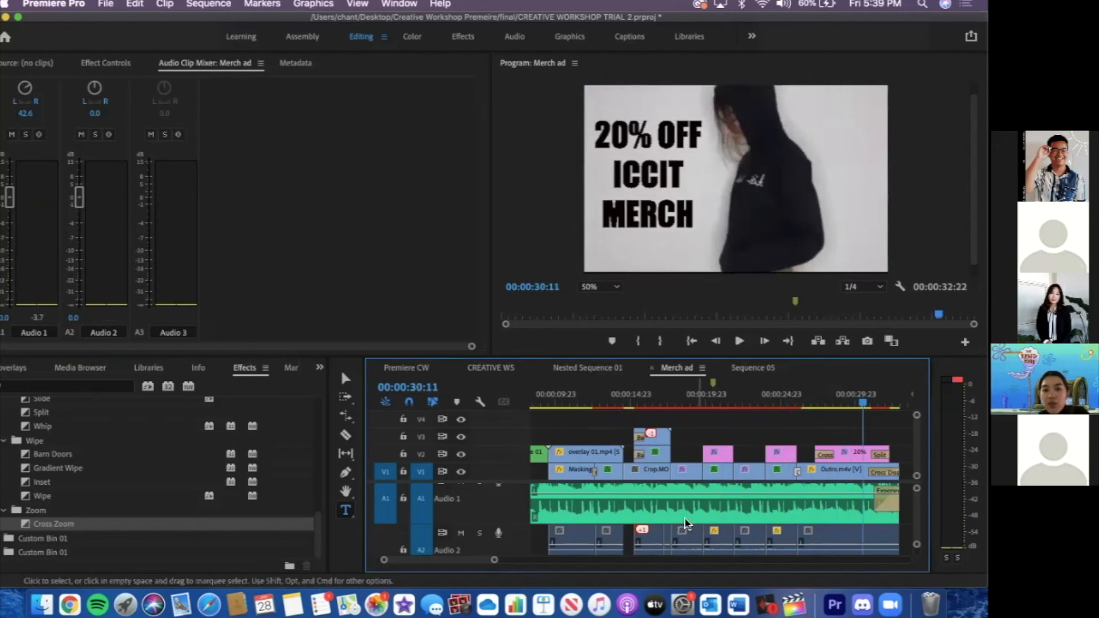
Review the media export settings for the Merch ad sequence and close them without exporting
scroll(685, 518, down, 5)
scroll(681, 493, up, 6)
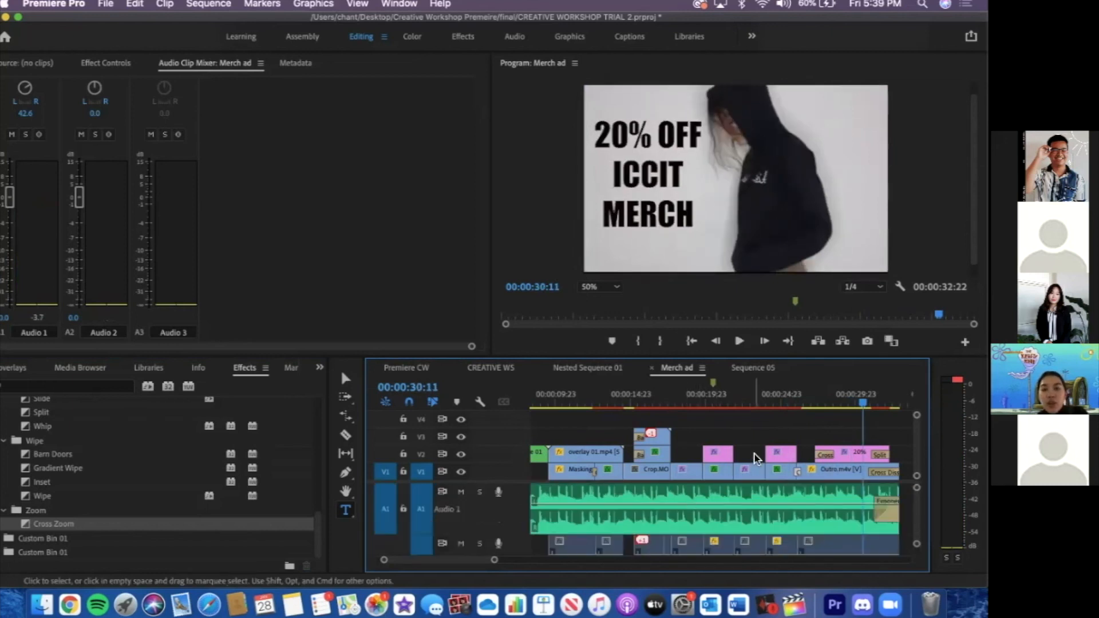
scroll(756, 452, right, 2)
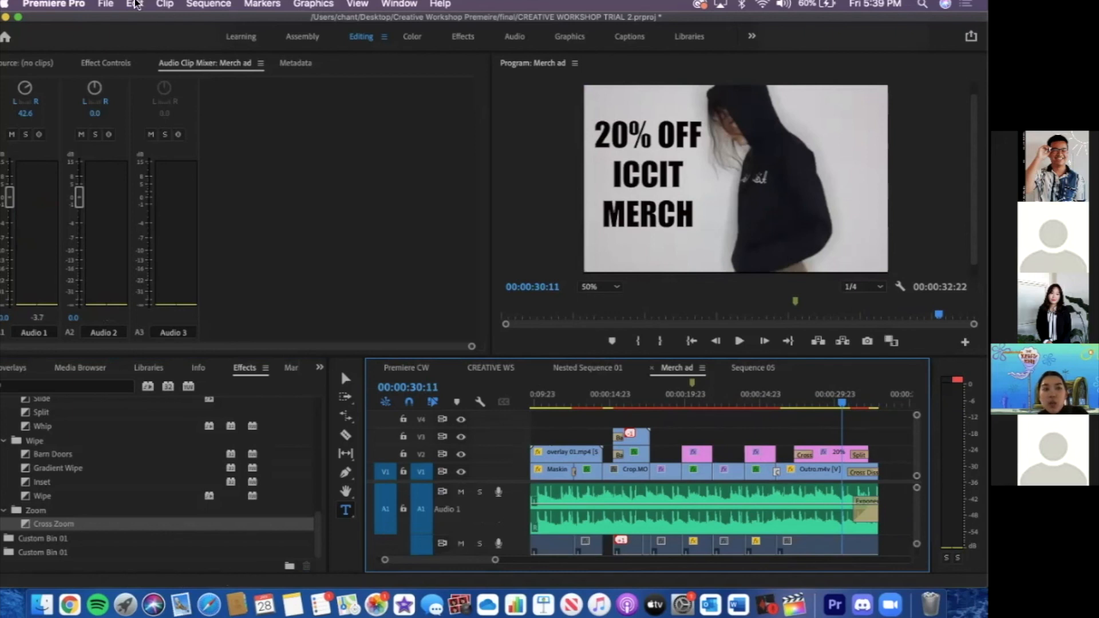
click(109, 4)
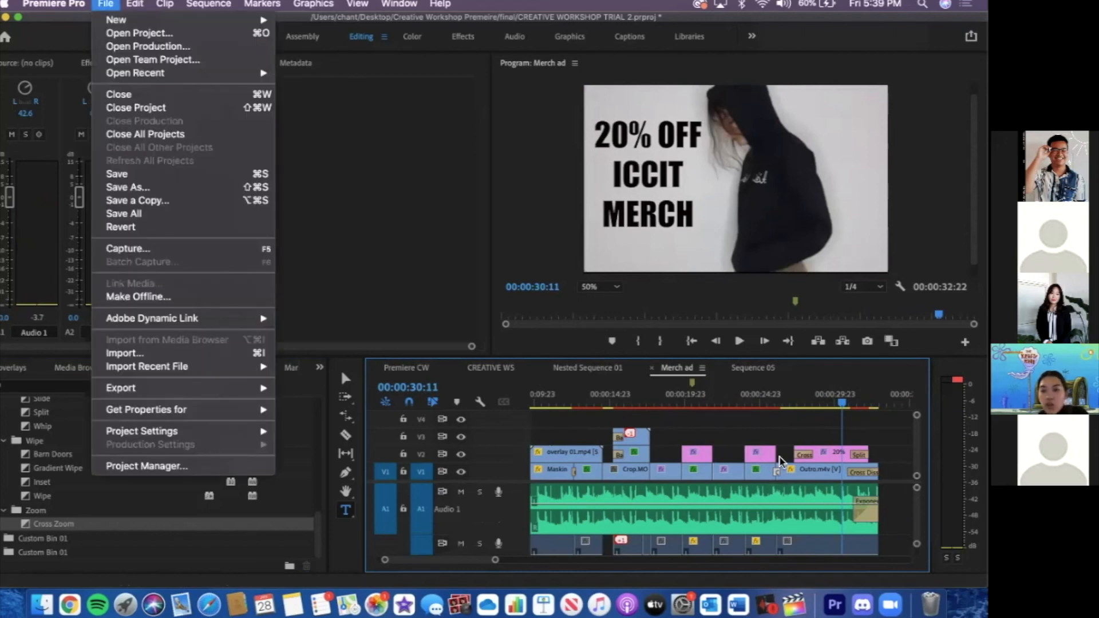
key(ctrl+Right)
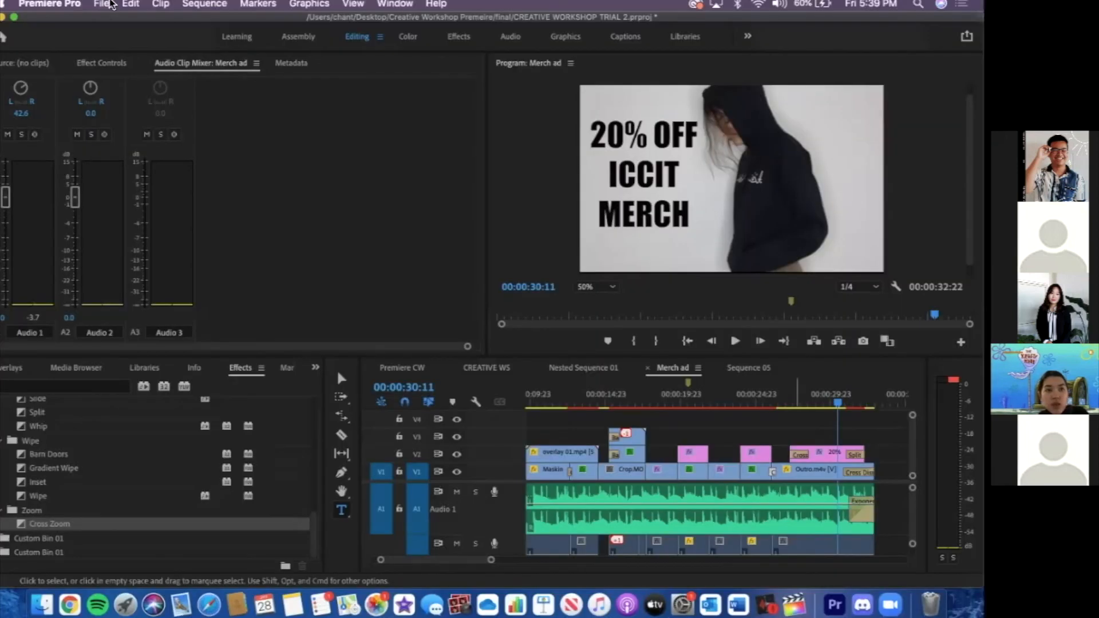
click(109, 5)
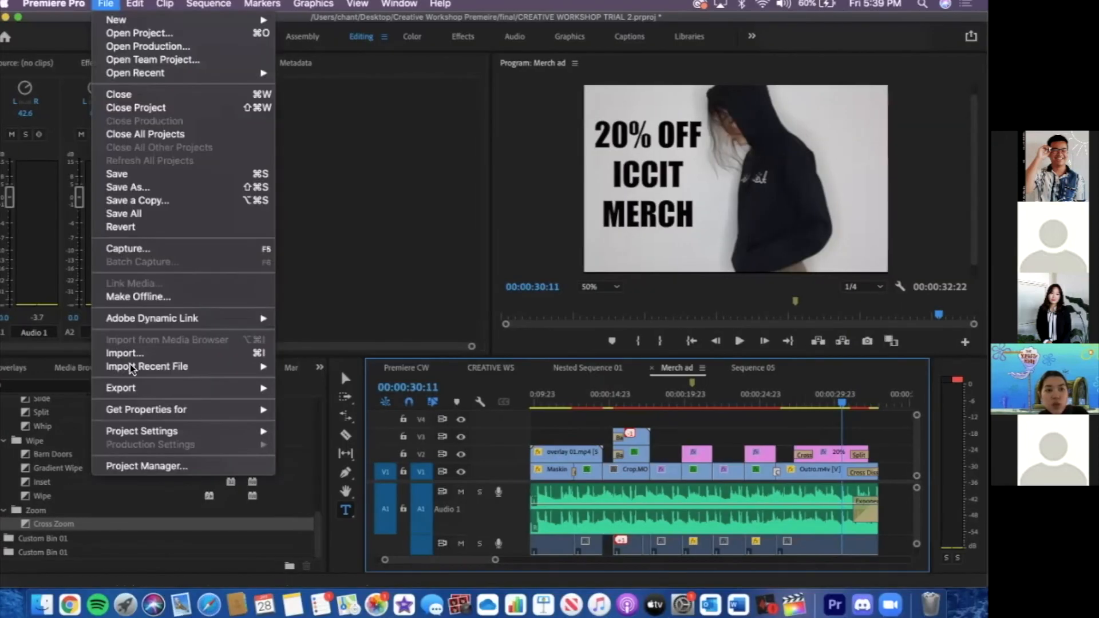
mouse_move(136, 392)
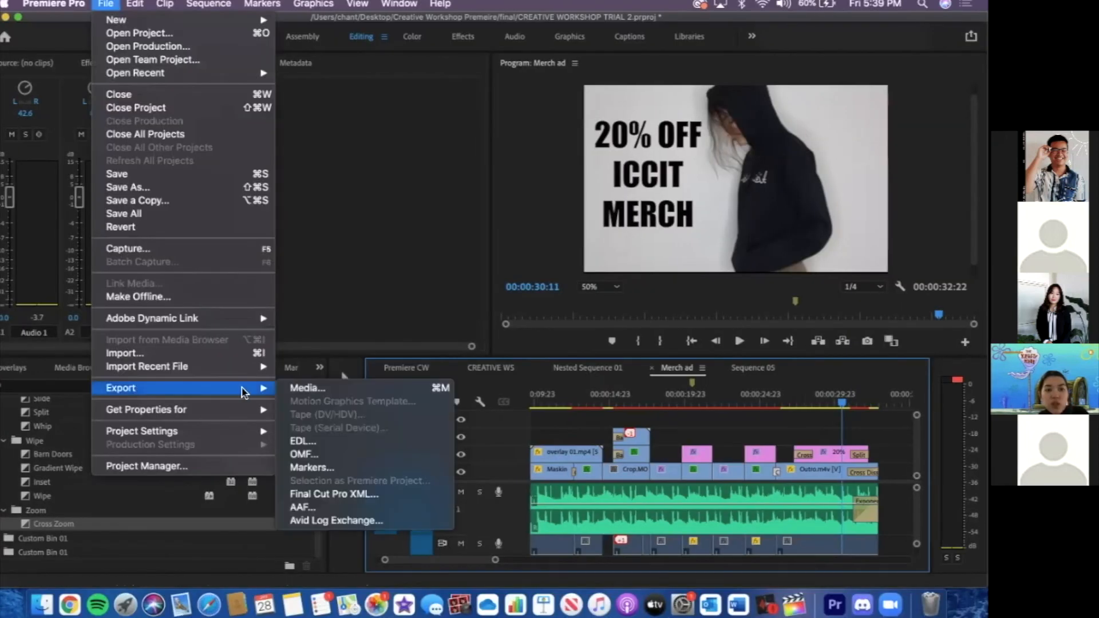
click(303, 389)
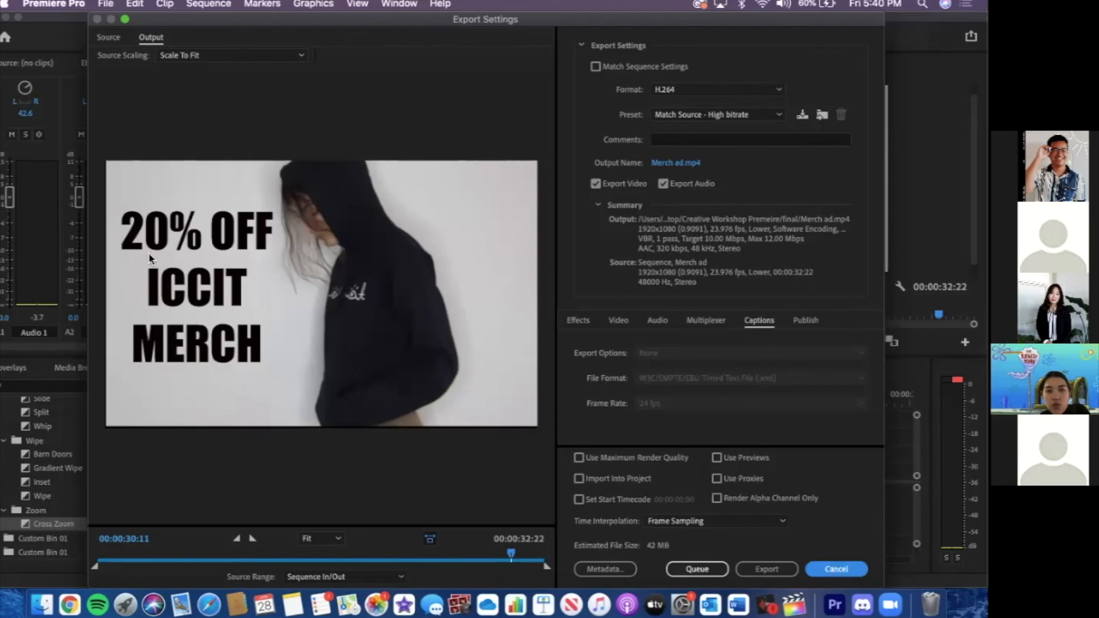
click(835, 570)
click(552, 405)
scroll(552, 405, up, 5)
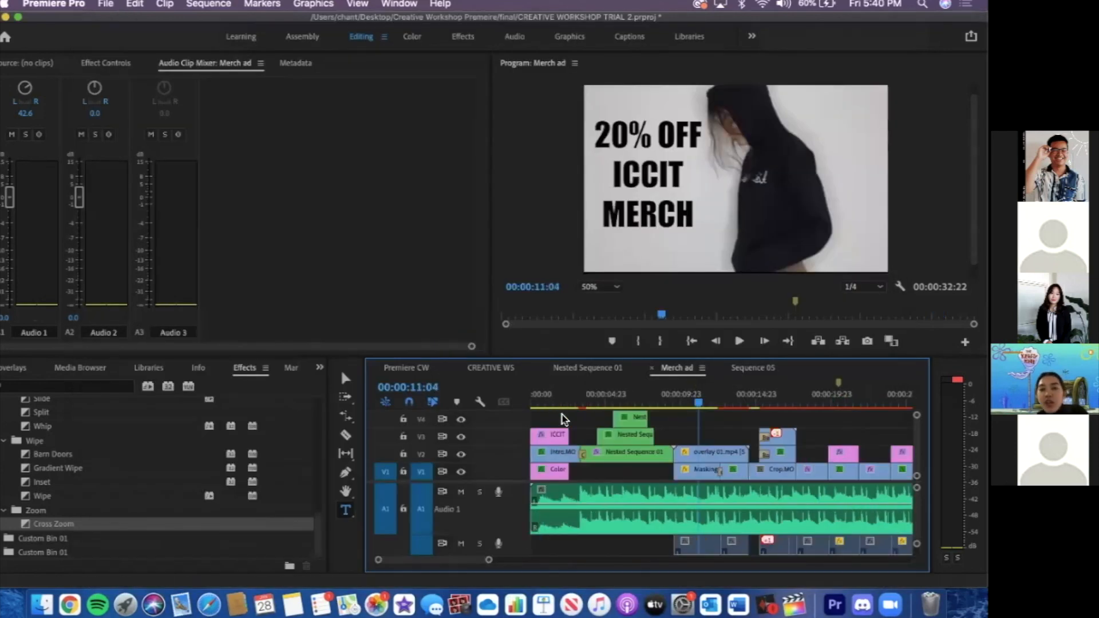
key(ctrl+Right)
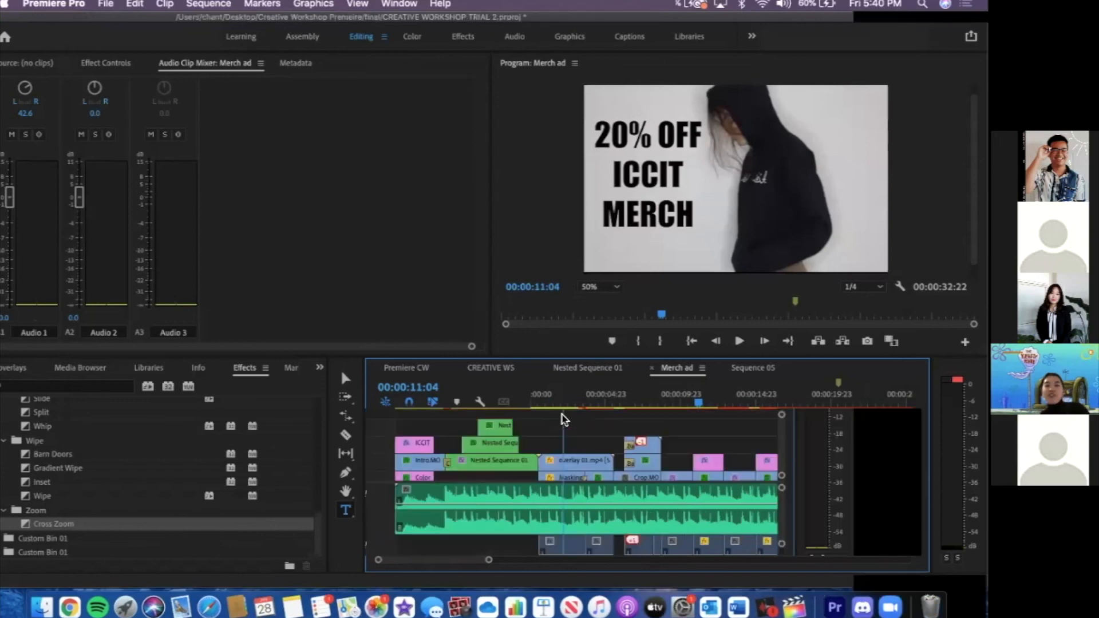